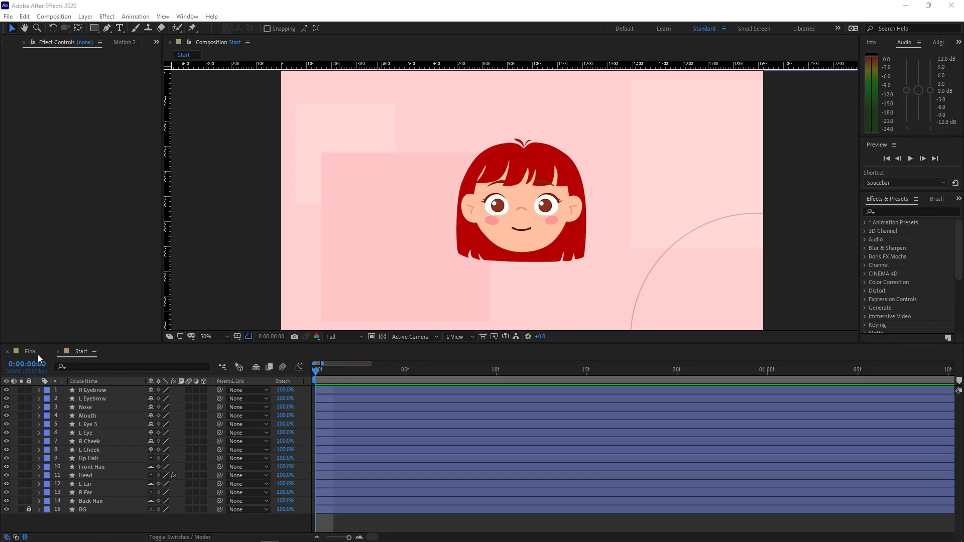
Step: Open the Final composition and play its finished animation
{"action": "left_click", "coordinate": [31, 352]}
{"action": "key", "text": "space"}
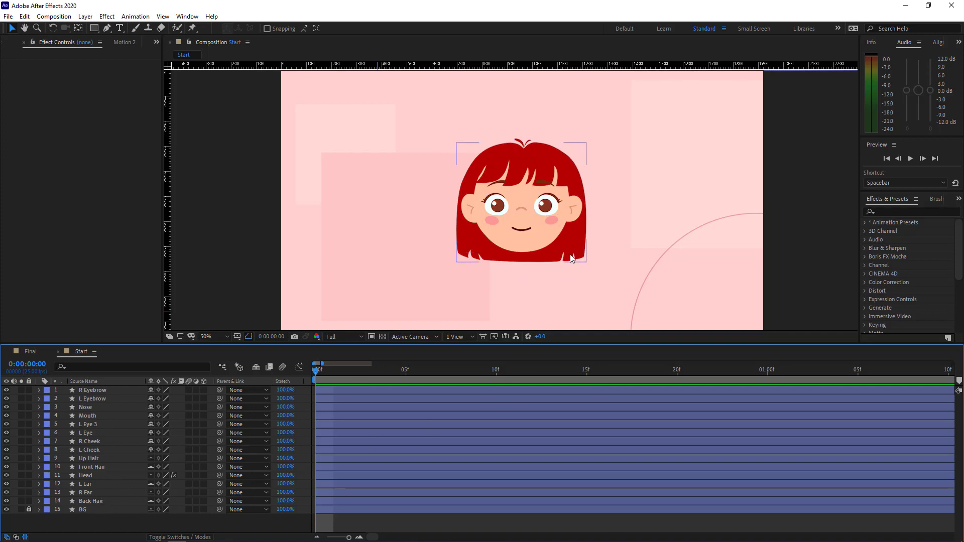
Step: Solo Back Hair, R Ear, L Ear, Head and Front Hair one after another to examine how the head is layered
{"action": "left_click", "coordinate": [21, 501]}
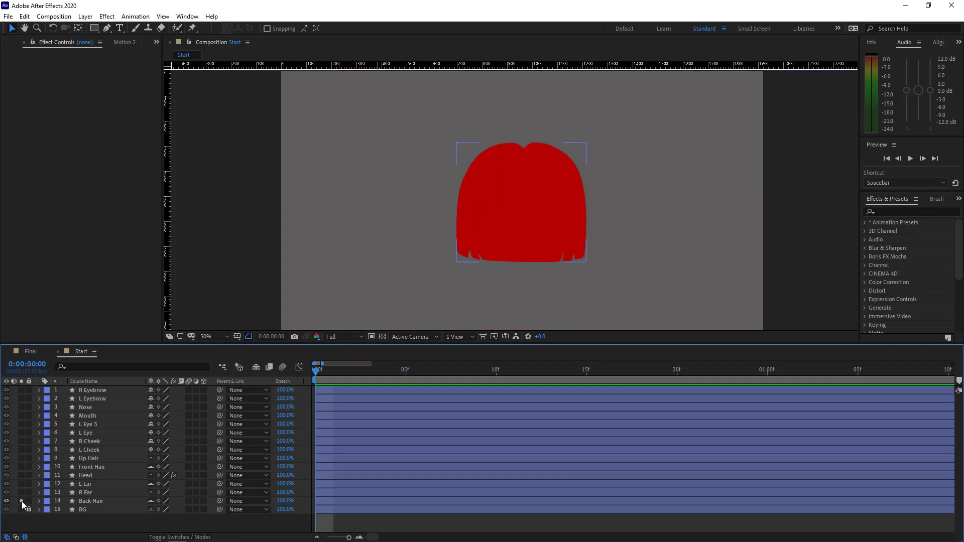
{"action": "left_click", "coordinate": [537, 222]}
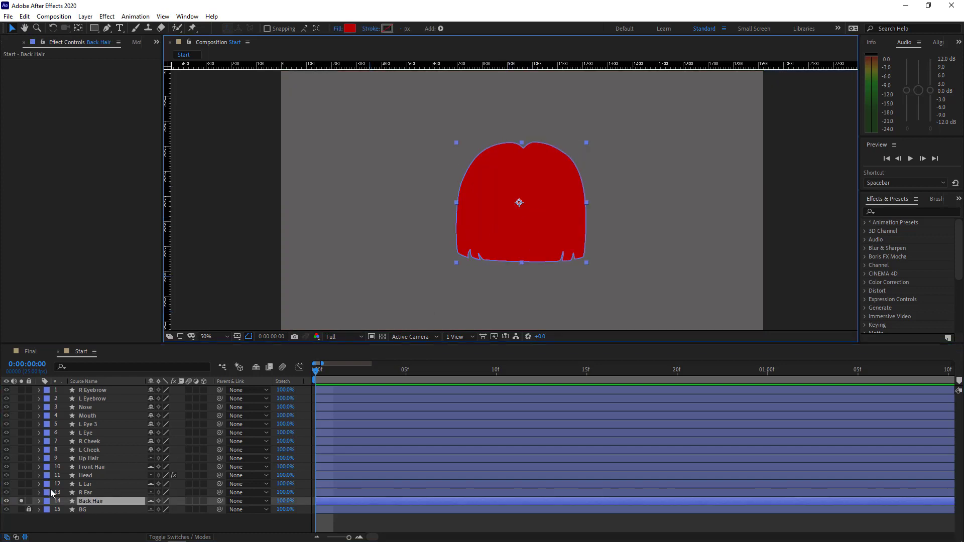
{"action": "left_click", "coordinate": [21, 492]}
{"action": "left_click", "coordinate": [21, 484]}
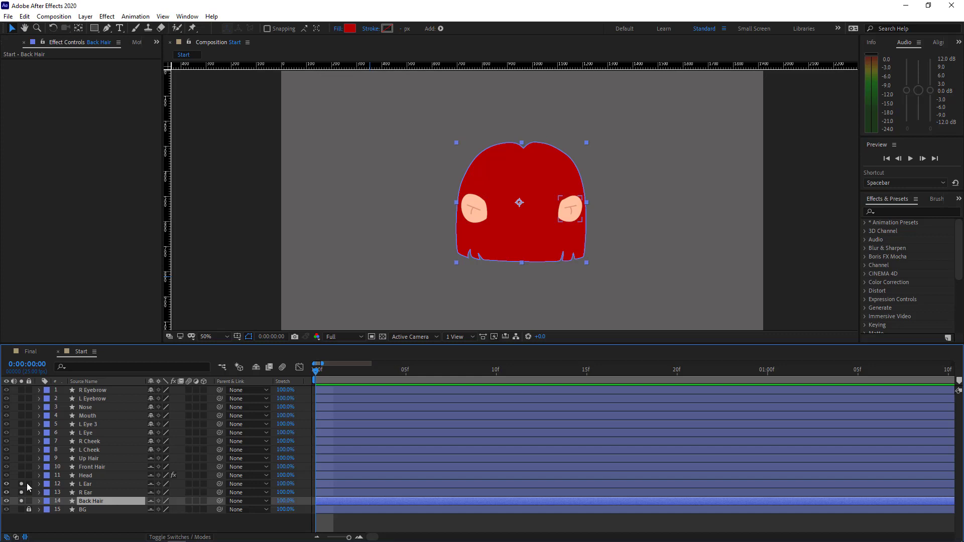
{"action": "left_click", "coordinate": [21, 476]}
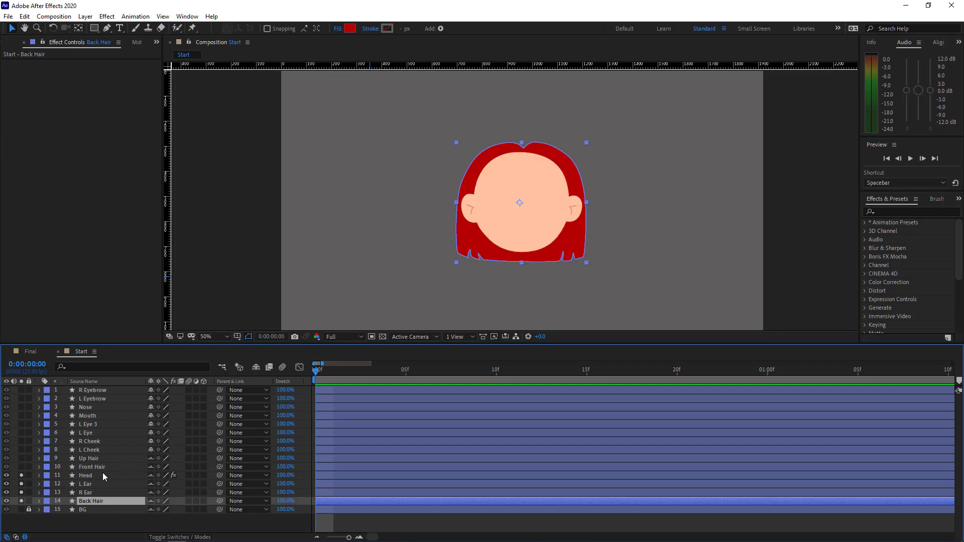
{"action": "left_click", "coordinate": [21, 467]}
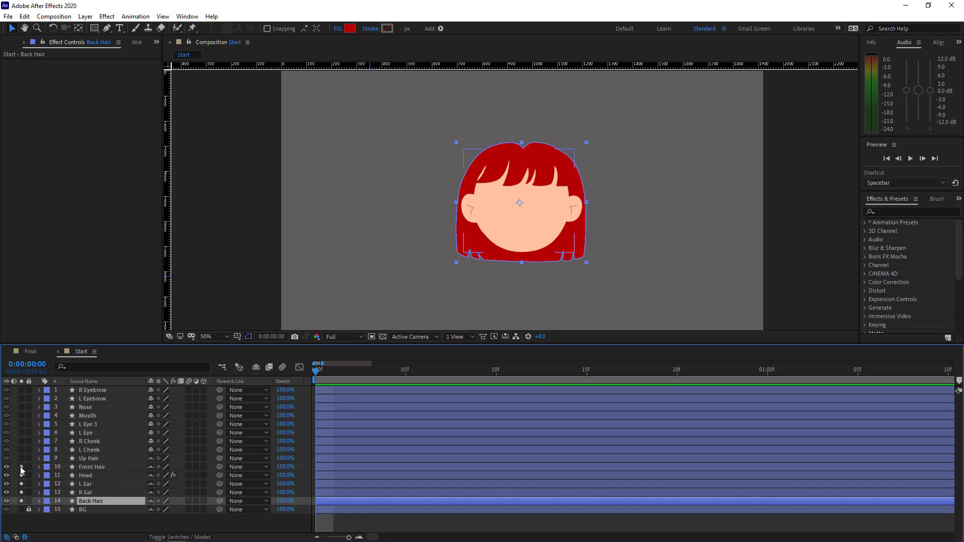
Step: Isolate the Front Hair layer to examine its outlines, and view the Up Hair layer on its own
{"action": "left_click", "coordinate": [249, 336]}
{"action": "left_click", "coordinate": [21, 502]}
{"action": "left_click", "coordinate": [21, 501]}
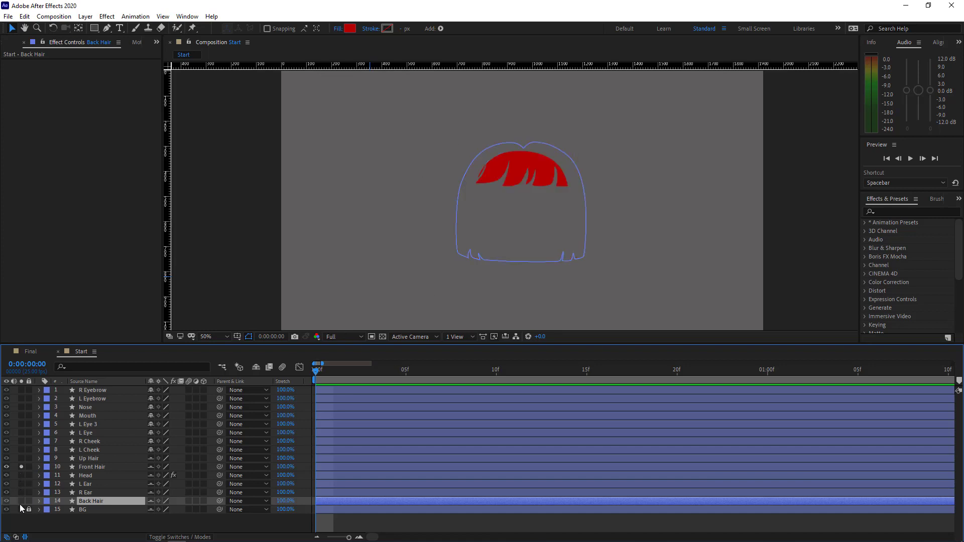
{"action": "left_click", "coordinate": [520, 249]}
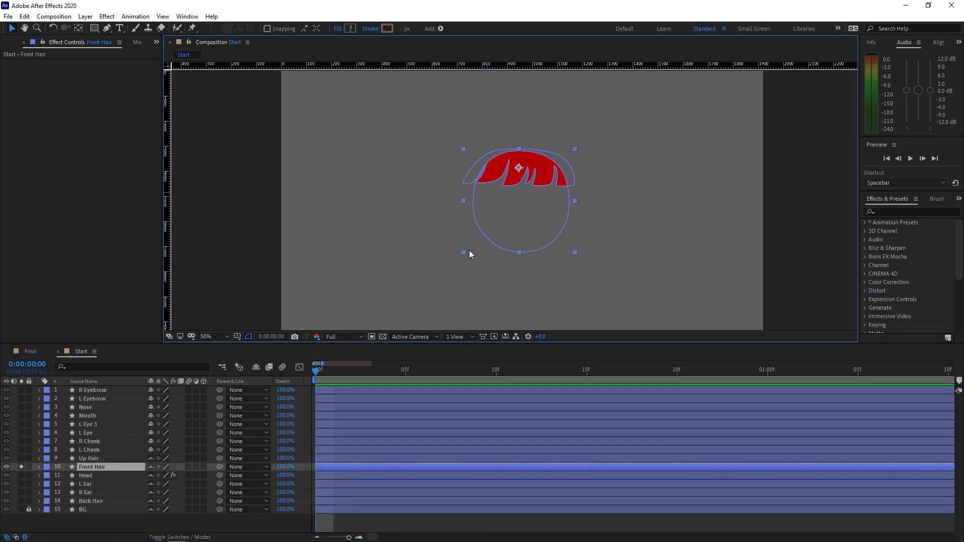
{"action": "left_click", "coordinate": [21, 459]}
{"action": "left_click", "coordinate": [21, 467]}
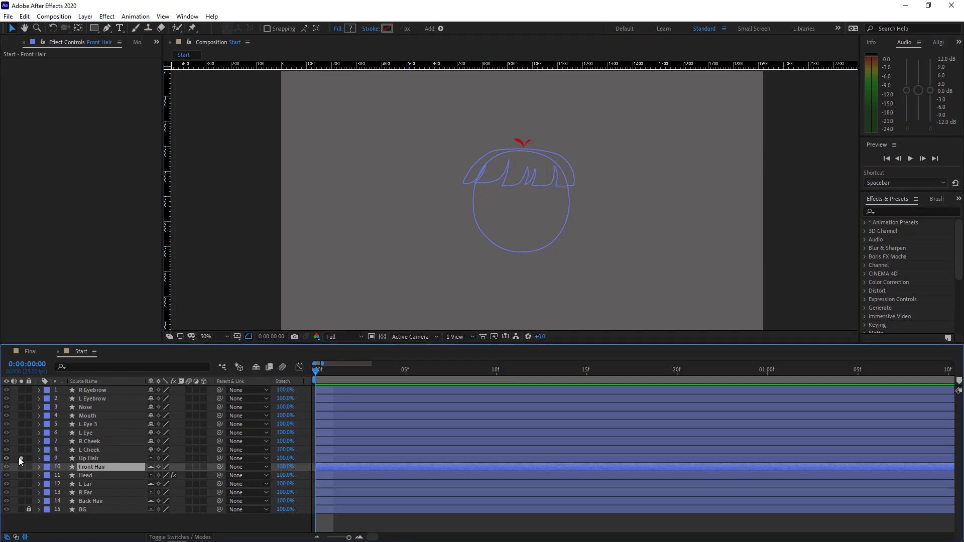
{"action": "left_click", "coordinate": [21, 458]}
Step: Solo the L Cheek, R Cheek, L Eye and L Eye 3 layers to examine the facial features
{"action": "left_click", "coordinate": [21, 450]}
{"action": "left_click", "coordinate": [21, 442]}
{"action": "left_click", "coordinate": [21, 433]}
{"action": "left_click", "coordinate": [21, 424]}
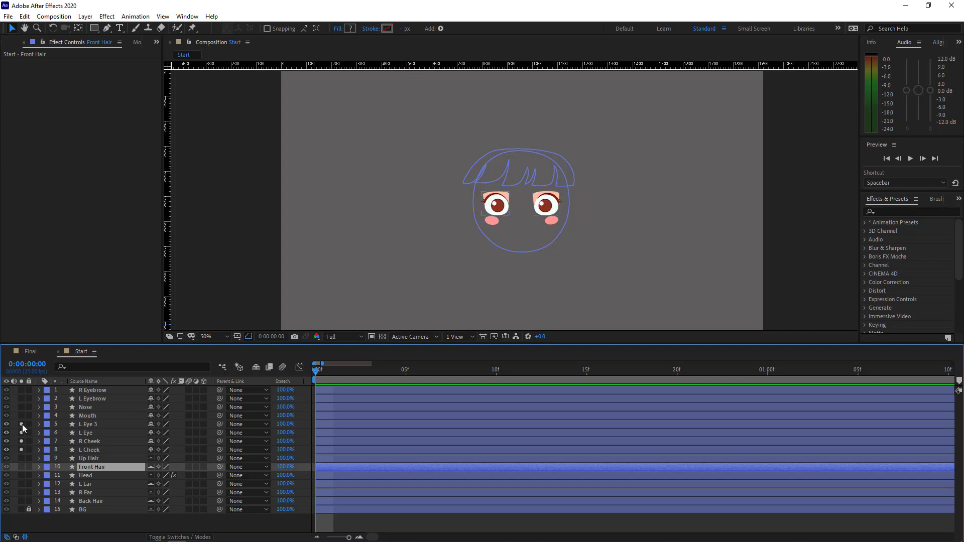
Step: Unsolo both cheeks and examine each eye layer in isolation at 200% zoom, ending with L Eye expanded
{"action": "left_click", "coordinate": [22, 442]}
{"action": "left_click", "coordinate": [21, 450]}
{"action": "left_click", "coordinate": [88, 424]}
{"action": "key", "text": "period"}
{"action": "key", "text": "period"}
{"action": "left_click", "coordinate": [21, 433]}
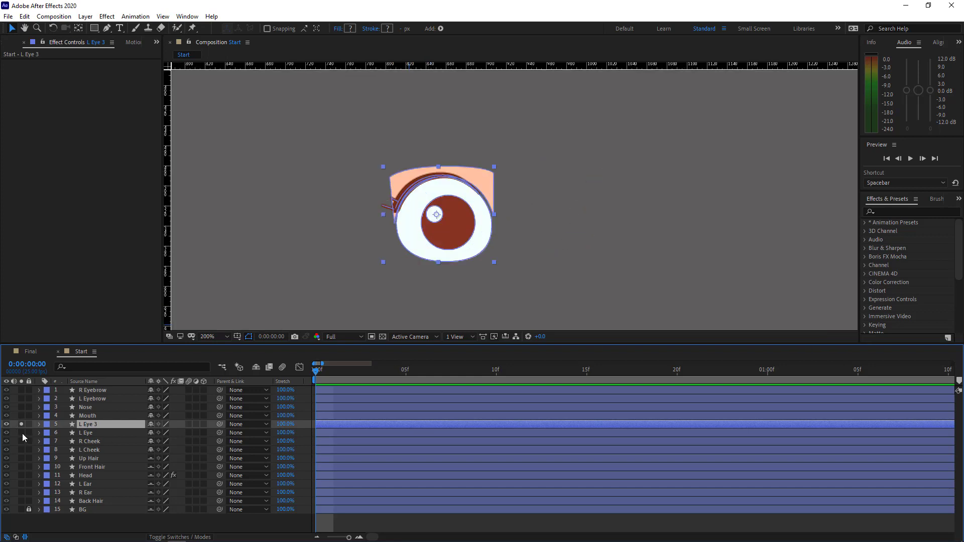
{"action": "left_click", "coordinate": [21, 425]}
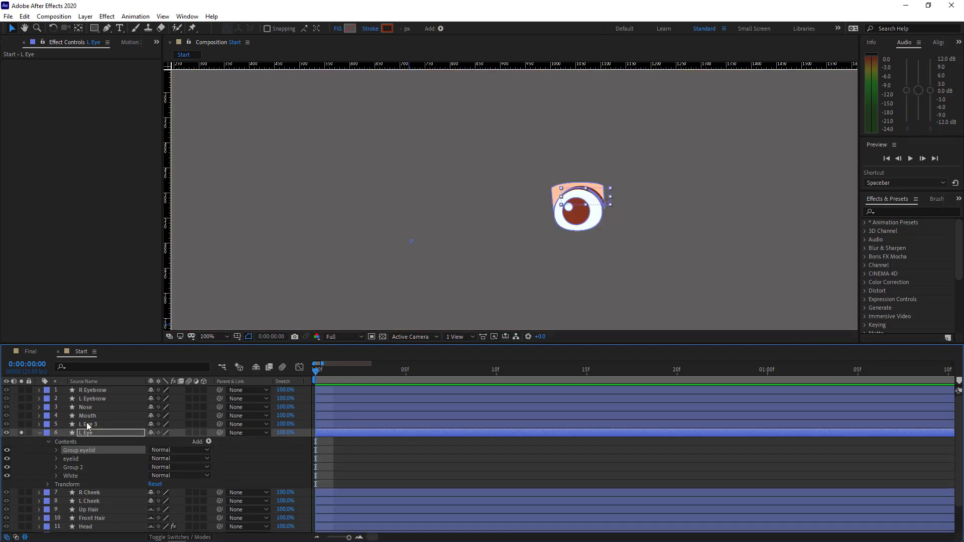
{"action": "key", "text": "period"}
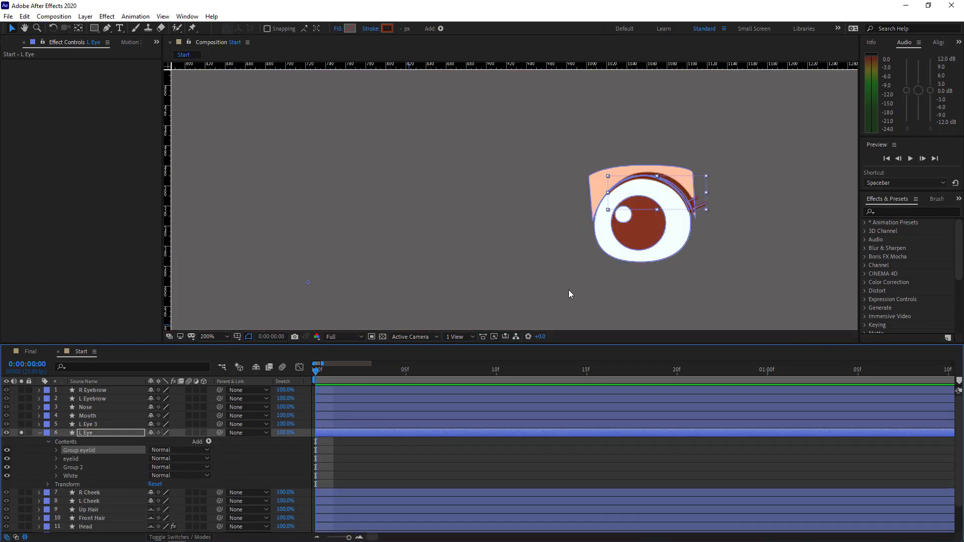
Step: Toggle the visibility of Group eyelid, eyelid, Group 2 and White in L Eye to examine its parts, leaving all visible
{"action": "left_click", "coordinate": [6, 451]}
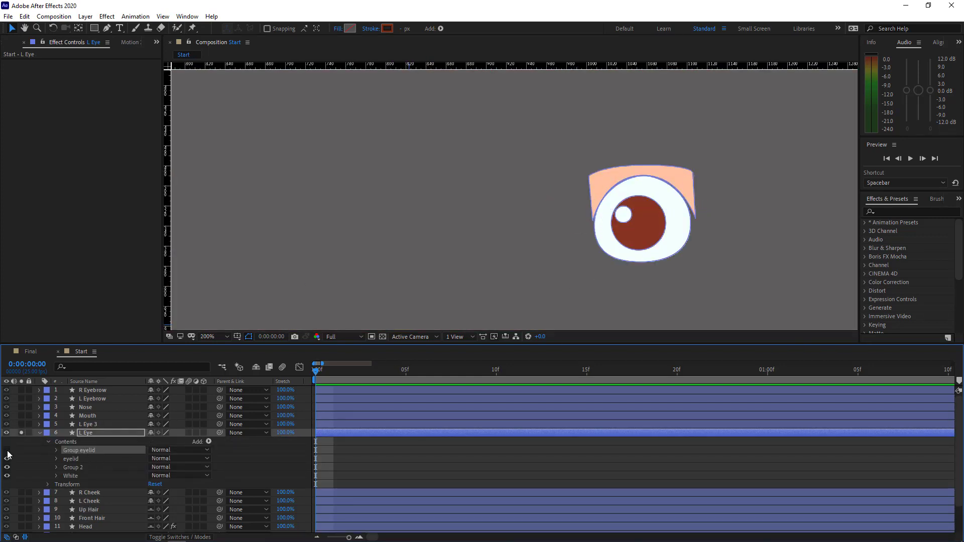
{"action": "left_click", "coordinate": [7, 451]}
{"action": "left_click", "coordinate": [8, 451]}
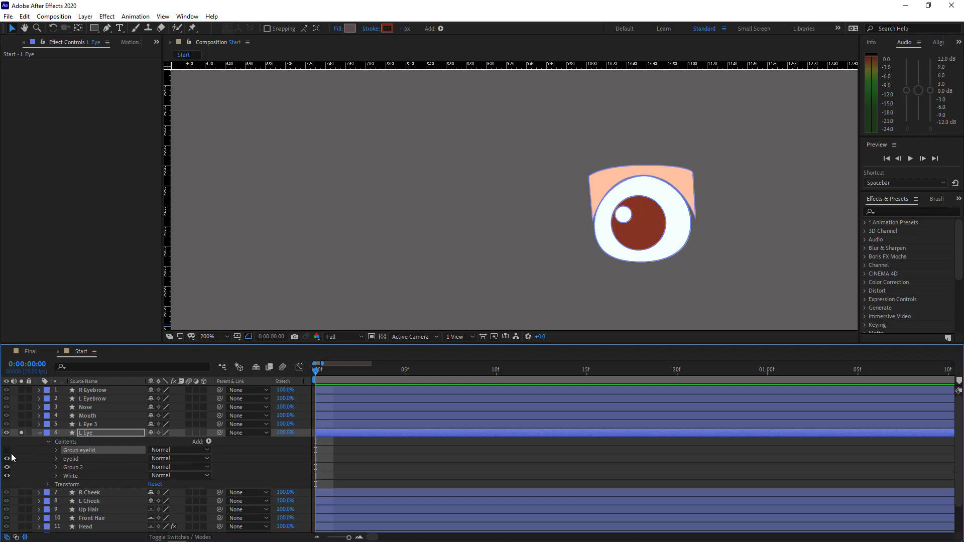
{"action": "left_click", "coordinate": [72, 461]}
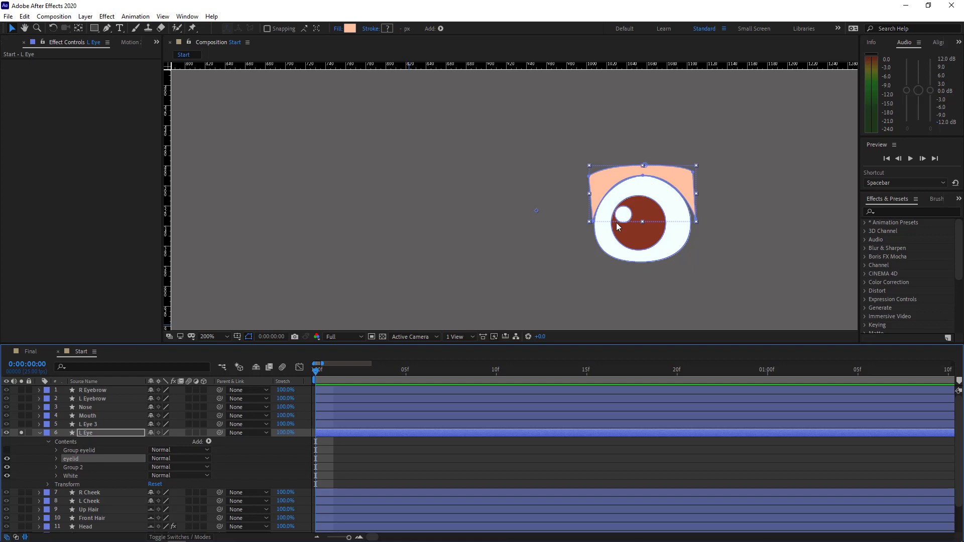
{"action": "left_click", "coordinate": [7, 458]}
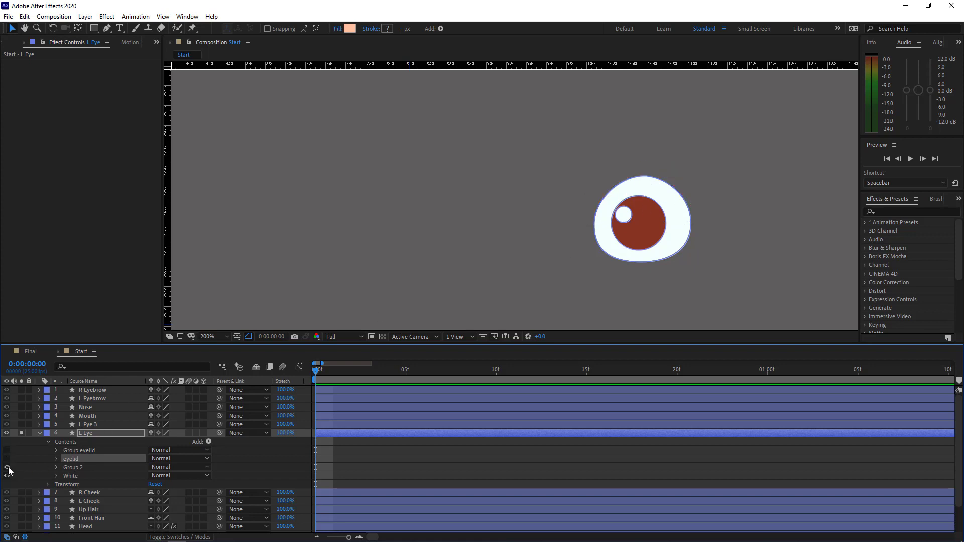
{"action": "left_click", "coordinate": [7, 467]}
{"action": "left_click", "coordinate": [7, 468]}
{"action": "left_click", "coordinate": [6, 476]}
{"action": "left_click", "coordinate": [8, 476]}
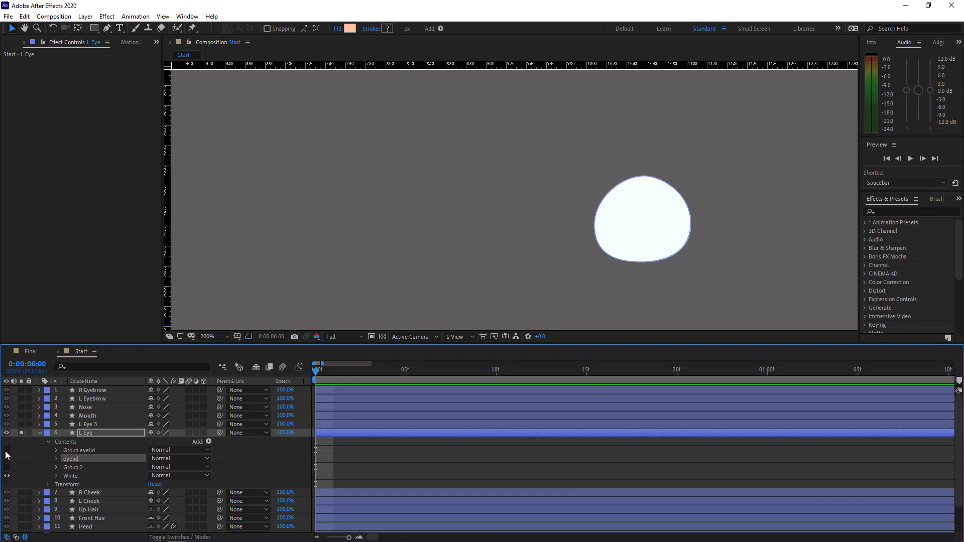
{"action": "left_click_drag", "start_coordinate": [6, 452], "coordinate": [4, 476]}
Step: Unsolo the L Eye layer and isolate the Mouth layer in the view
{"action": "left_click", "coordinate": [21, 432]}
{"action": "left_click", "coordinate": [104, 424]}
{"action": "left_click", "coordinate": [104, 416]}
{"action": "left_click_drag", "start_coordinate": [601, 241], "coordinate": [601, 160]}
{"action": "left_click", "coordinate": [22, 415]}
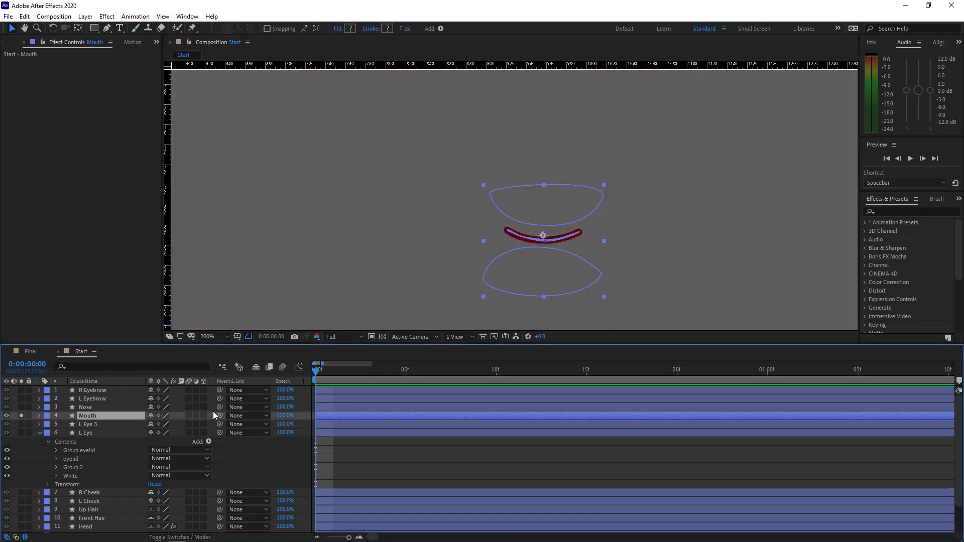
Step: Expand the Mouth layer, hide its Line, and examine the teeth, tongue and Black shape outlines
{"action": "left_click", "coordinate": [38, 416]}
{"action": "left_click", "coordinate": [70, 433]}
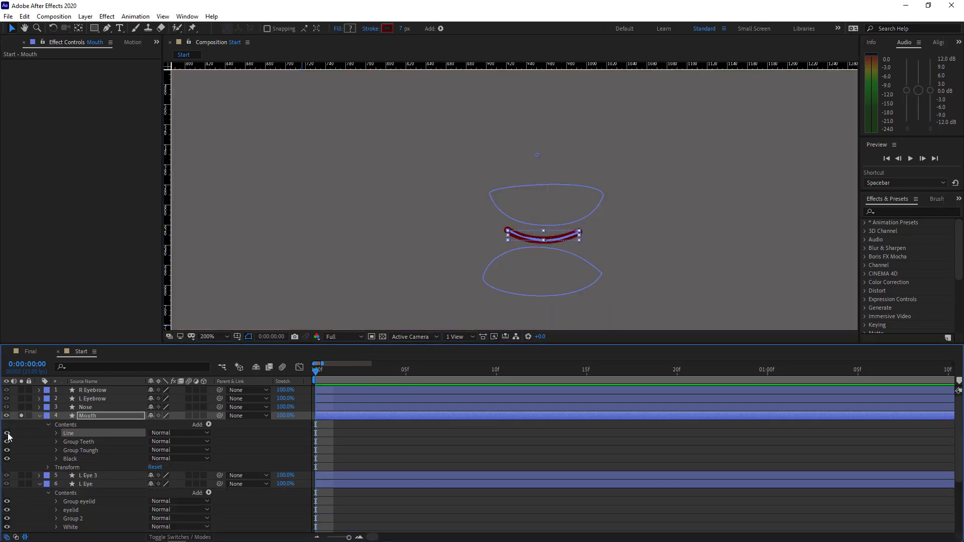
{"action": "left_click", "coordinate": [520, 255]}
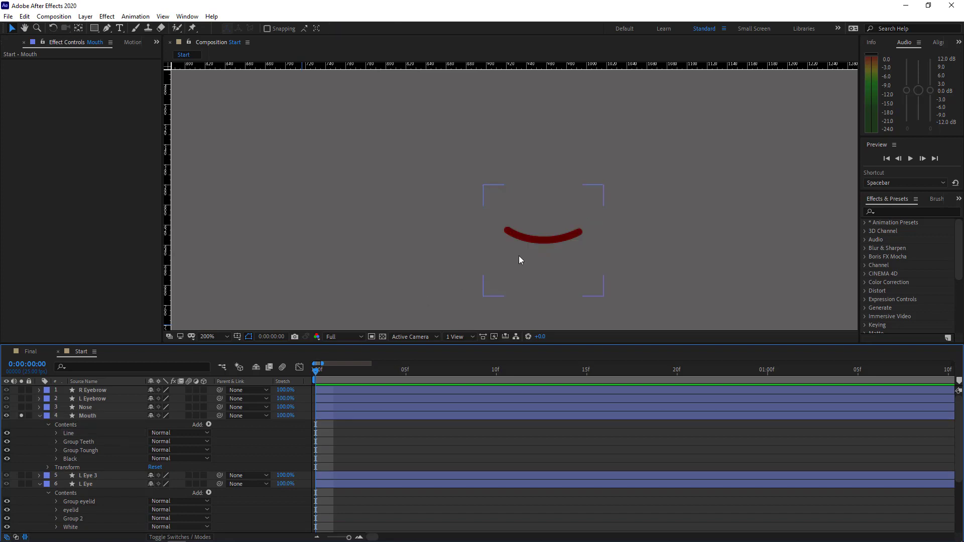
{"action": "left_click", "coordinate": [7, 432]}
{"action": "left_click", "coordinate": [92, 442]}
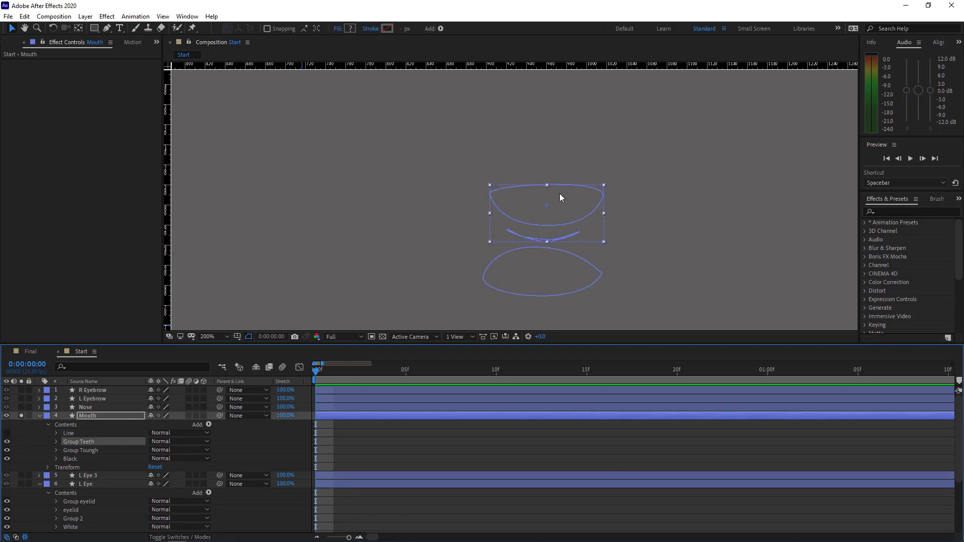
{"action": "left_click", "coordinate": [91, 452]}
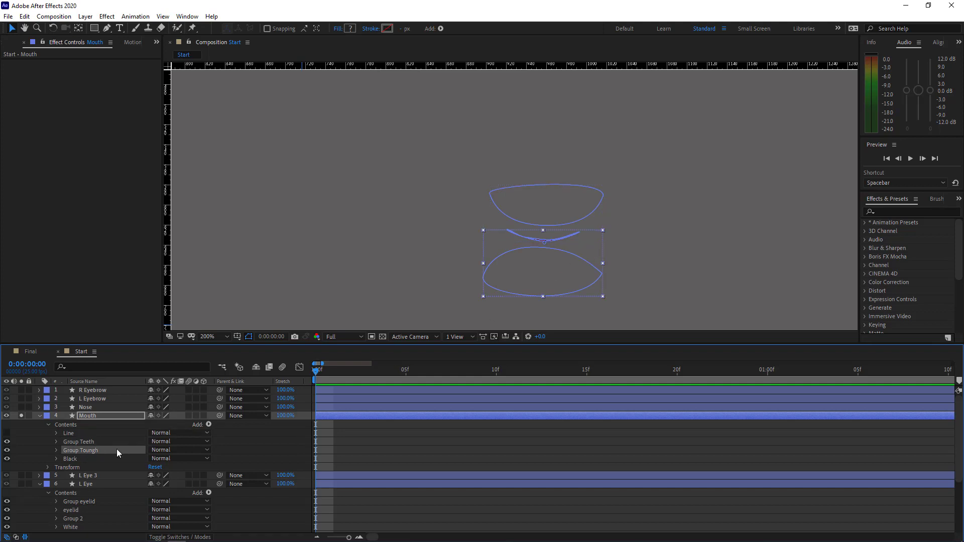
{"action": "left_click", "coordinate": [83, 459]}
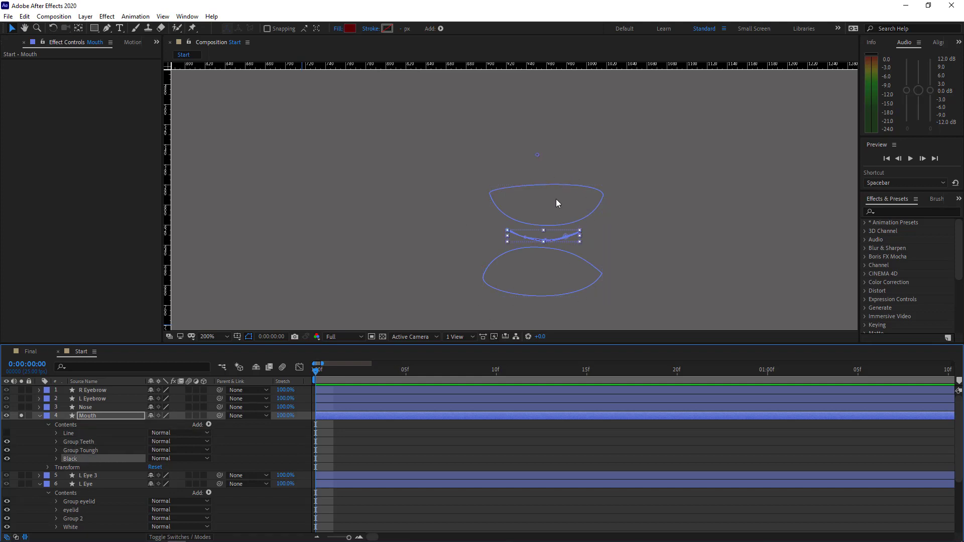
Step: Show the mouth's Line again, unsolo the Mouth layer, and collapse the Mouth and L Eye layers
{"action": "left_click", "coordinate": [7, 435]}
{"action": "left_click", "coordinate": [21, 416]}
{"action": "left_click", "coordinate": [39, 416]}
{"action": "left_click", "coordinate": [40, 433]}
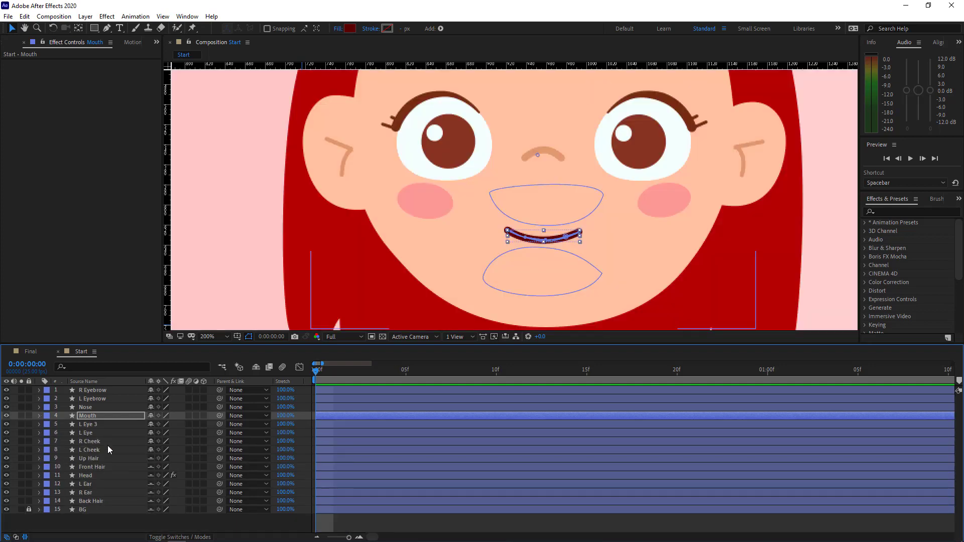
Step: Try varying the Start value of Trim Paths 1 on the Nose layer, and collapse the layer
{"action": "left_click", "coordinate": [553, 155]}
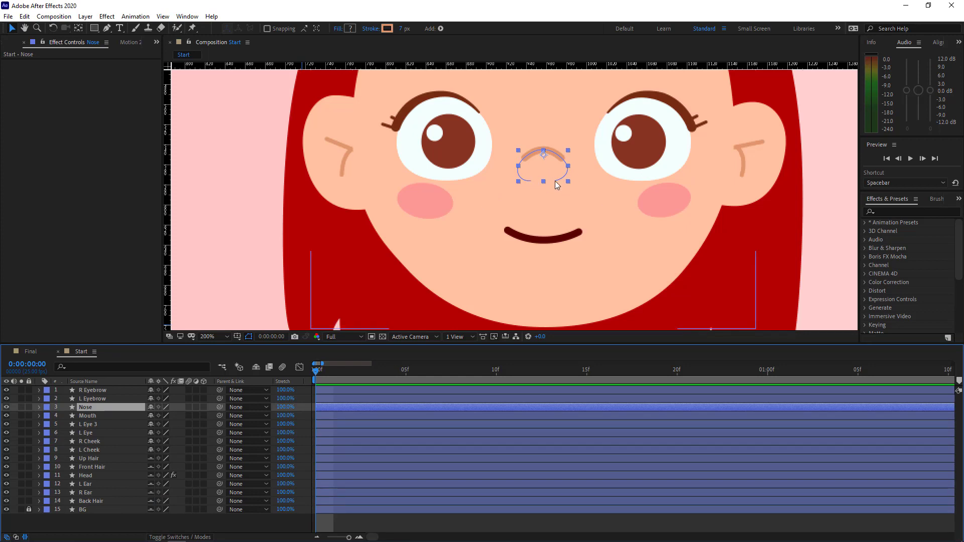
{"action": "left_click", "coordinate": [40, 408]}
{"action": "left_click", "coordinate": [47, 417]}
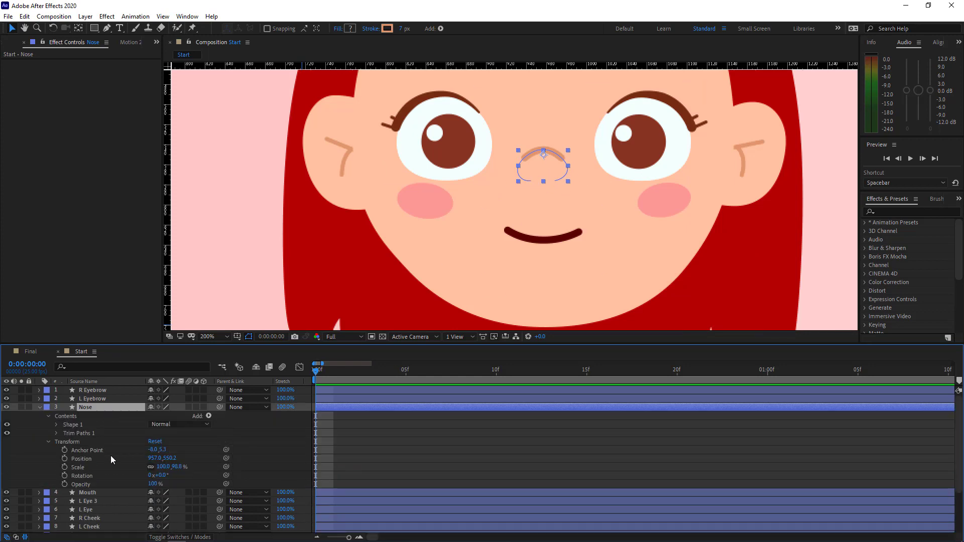
{"action": "left_click", "coordinate": [56, 434]}
{"action": "mouse_move", "coordinate": [151, 442]}
{"action": "left_mouse_down"}
{"action": "mouse_move", "coordinate": [143, 447]}
{"action": "mouse_move", "coordinate": [154, 446]}
{"action": "left_mouse_up"}
{"action": "left_click", "coordinate": [88, 407]}
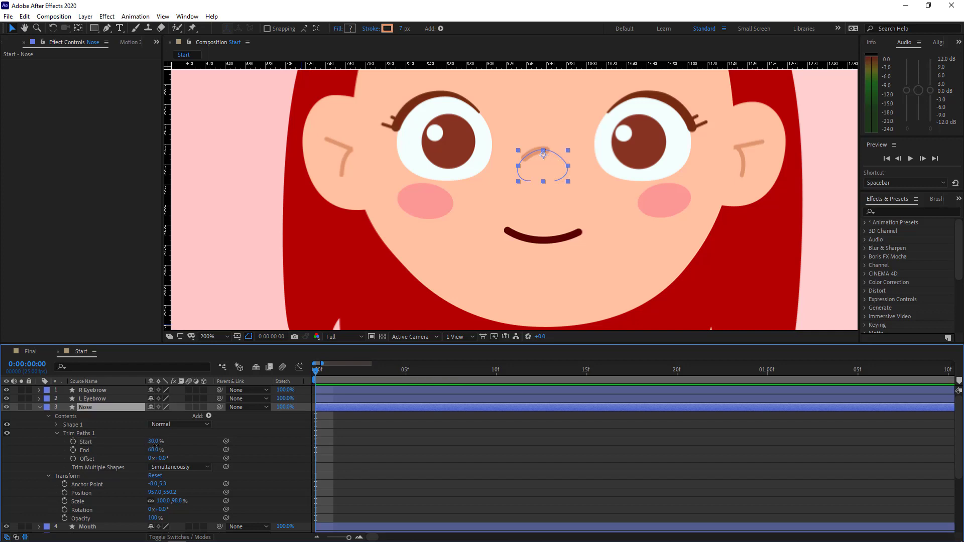
{"action": "left_click", "coordinate": [39, 407]}
Step: Examine the L Eyebrow layer, fit the whole composition in the viewer, and deselect all layers
{"action": "left_click", "coordinate": [90, 399]}
{"action": "scroll", "coordinate": [532, 192], "scroll_direction": "up", "scroll_amount": 3}
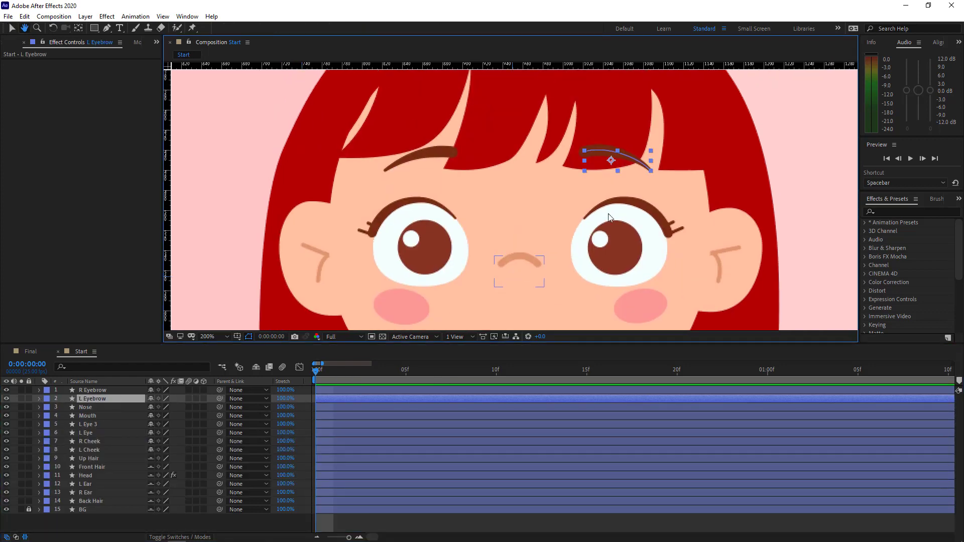
{"action": "left_click", "coordinate": [215, 338]}
{"action": "left_click", "coordinate": [214, 350]}
{"action": "left_click", "coordinate": [265, 522]}
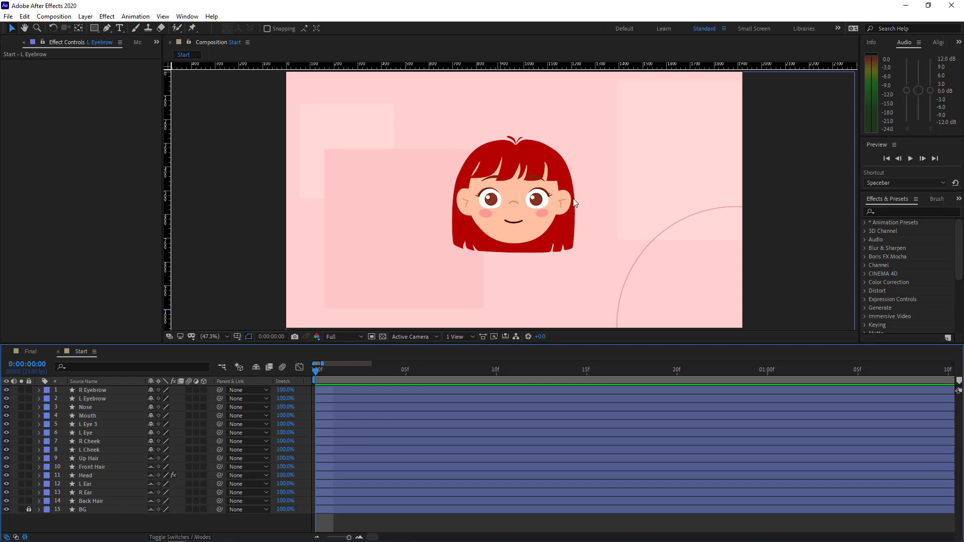
Step: Turn off the shy switch for layers Up Hair through Back Hair, and reveal Position on Back Hair, R Ear and L Ear
{"action": "left_click_drag", "start_coordinate": [154, 460], "coordinate": [151, 519]}
{"action": "left_click", "coordinate": [103, 499]}
{"action": "key", "text": "p"}
{"action": "left_click", "coordinate": [91, 494], "text": "ctrl"}
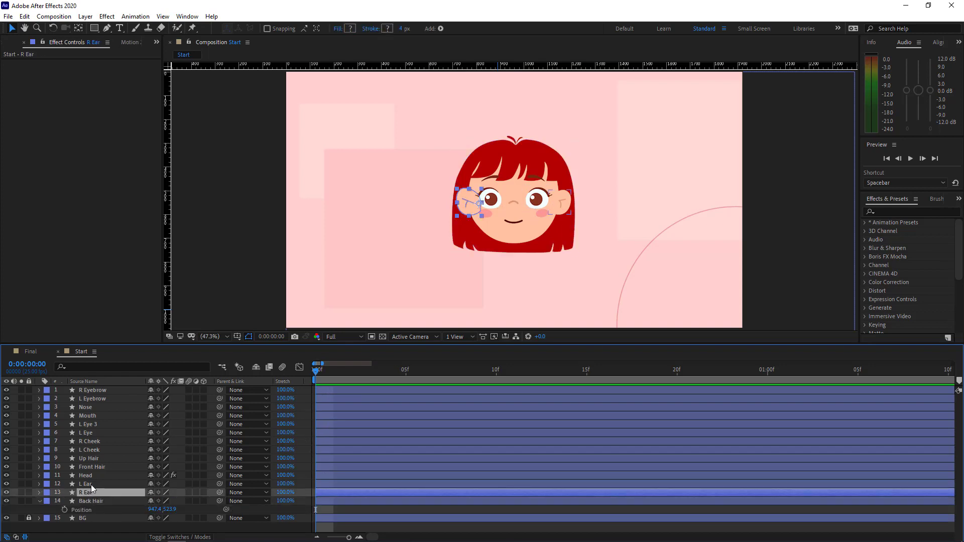
{"action": "left_click", "coordinate": [91, 485], "text": "ctrl"}
{"action": "key", "text": "p"}
Step: Expand the Front Hair layer's contents and examine its Shape 1 and Shape 2 groups
{"action": "left_click", "coordinate": [94, 476]}
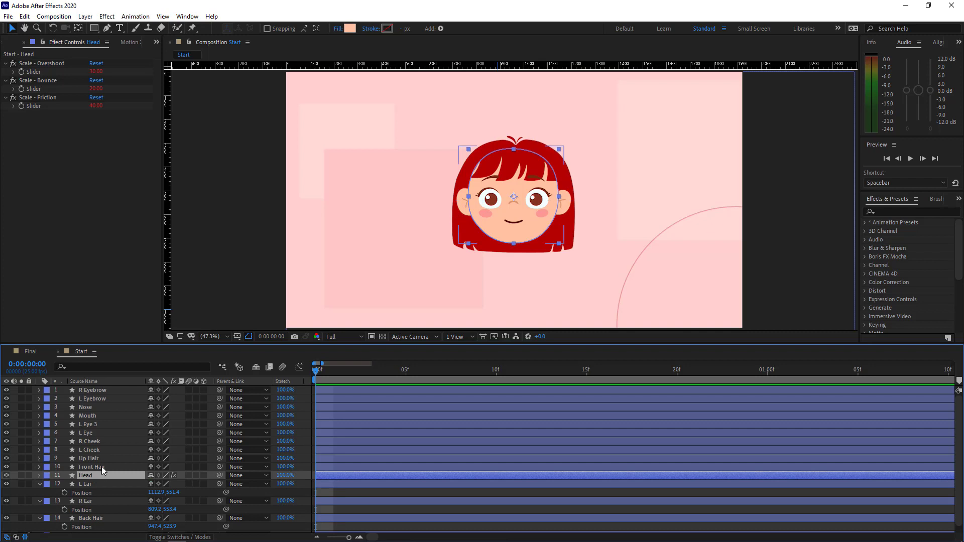
{"action": "left_click", "coordinate": [102, 467]}
{"action": "left_click", "coordinate": [38, 467]}
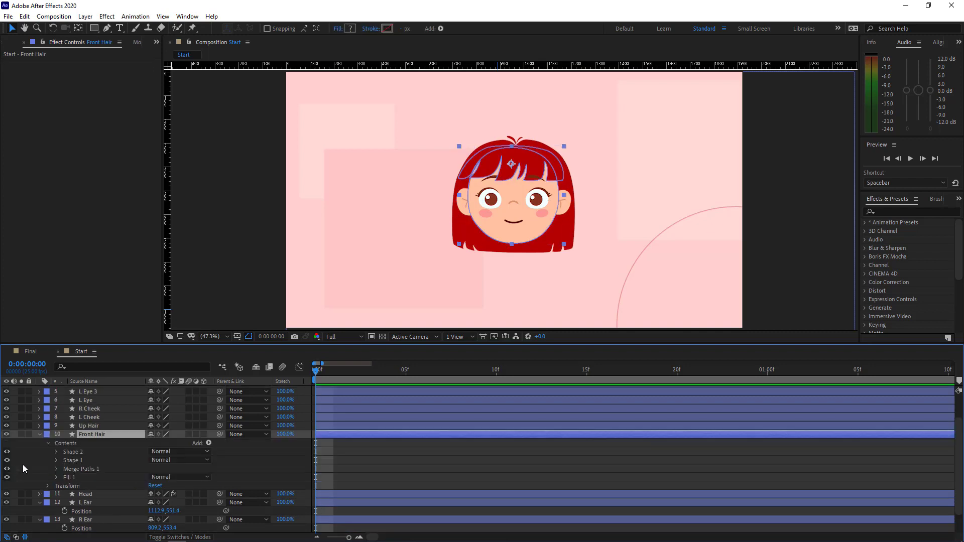
{"action": "left_click", "coordinate": [6, 460]}
{"action": "left_click", "coordinate": [7, 460]}
{"action": "left_click", "coordinate": [78, 452]}
Step: Add a Path keyframe at 0:00:00:00 to Shape 1 of Front Hair and show only the layer's keyframed properties
{"action": "left_click", "coordinate": [70, 461]}
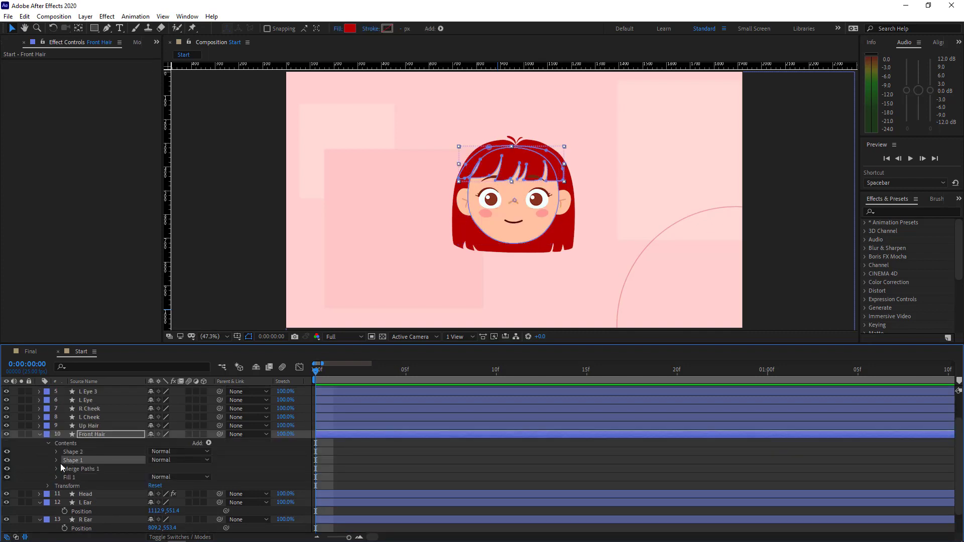
{"action": "left_click", "coordinate": [56, 460]}
{"action": "left_click", "coordinate": [65, 469]}
{"action": "left_click", "coordinate": [82, 478]}
{"action": "key", "text": "u"}
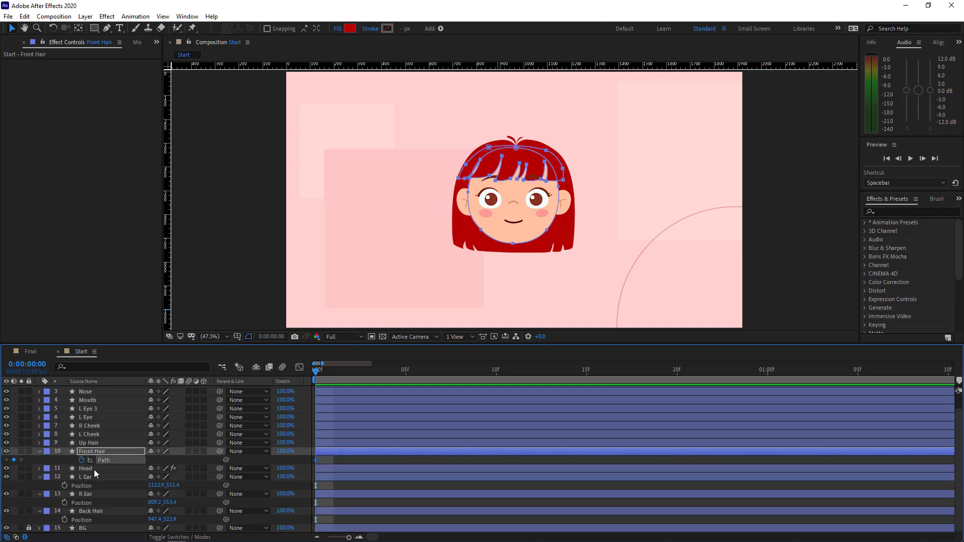
Step: Add Position keyframes at 0:00:00:00 to the L Ear, R Ear, Back Hair and Up Hair layers
{"action": "left_click", "coordinate": [64, 486]}
{"action": "left_click", "coordinate": [64, 503]}
{"action": "left_click", "coordinate": [64, 520]}
{"action": "scroll", "coordinate": [116, 487], "scroll_direction": "up", "scroll_amount": 2}
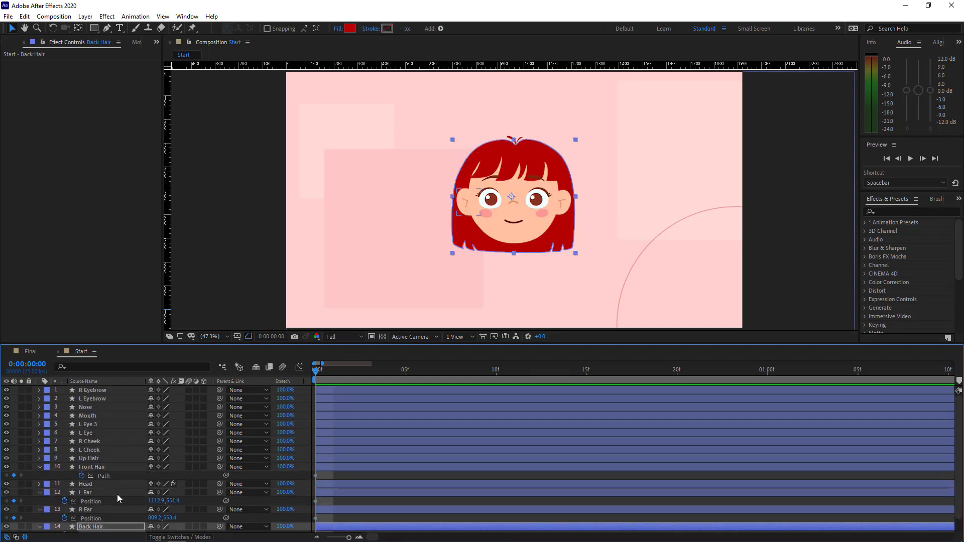
{"action": "left_click", "coordinate": [101, 459]}
{"action": "key", "text": "p"}
{"action": "left_click", "coordinate": [64, 444]}
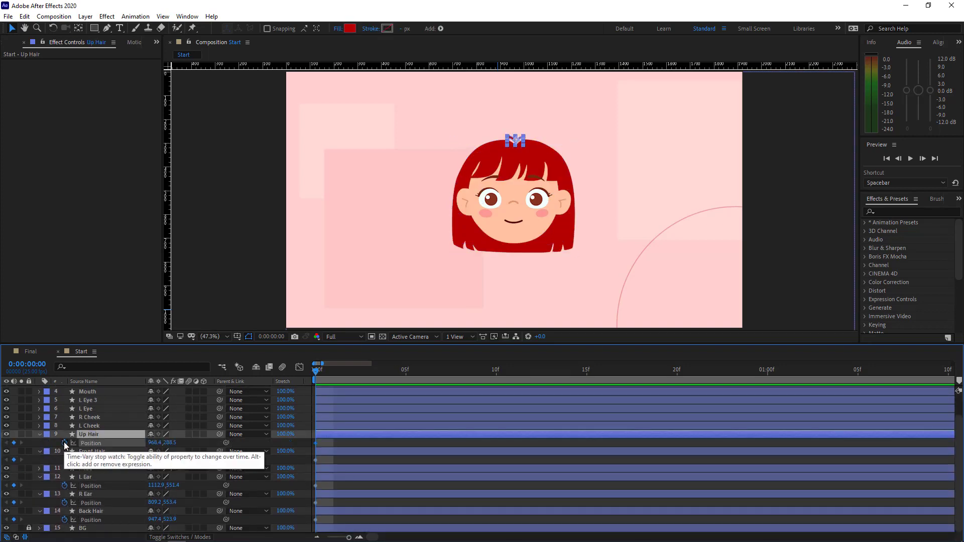
Step: Add Position keyframes at 0:00:00:00 to the L Cheek and R Cheek layers
{"action": "left_click", "coordinate": [84, 426]}
{"action": "key", "text": "p"}
{"action": "left_click", "coordinate": [65, 435]}
{"action": "left_click", "coordinate": [95, 418]}
{"action": "key", "text": "p"}
{"action": "left_click", "coordinate": [64, 426]}
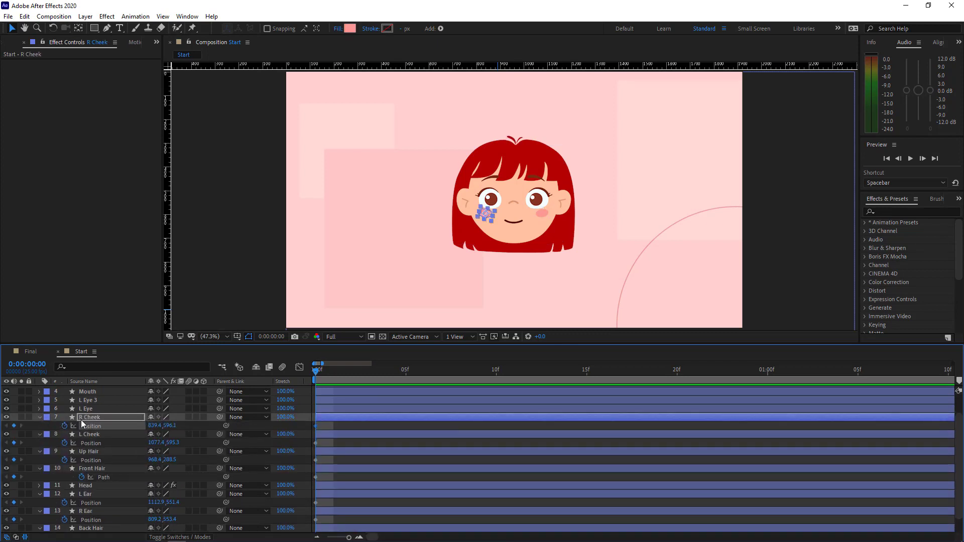
Step: Reveal Position and Scale on the L Eye layer and rename the L Eye 3 layer to R Eye
{"action": "left_click", "coordinate": [86, 409]}
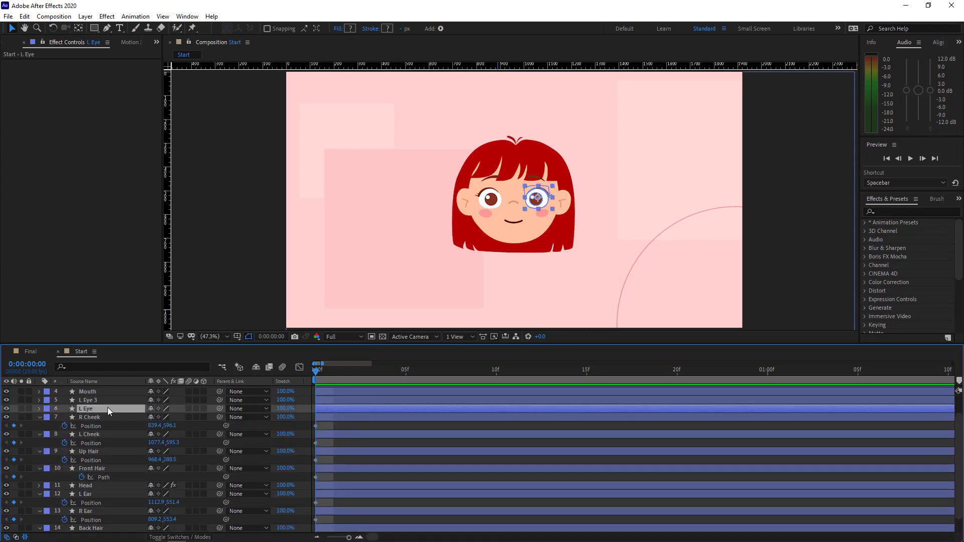
{"action": "key", "text": "p"}
{"action": "key", "text": "shift+s"}
{"action": "left_click", "coordinate": [101, 399]}
{"action": "key", "text": "Return"}
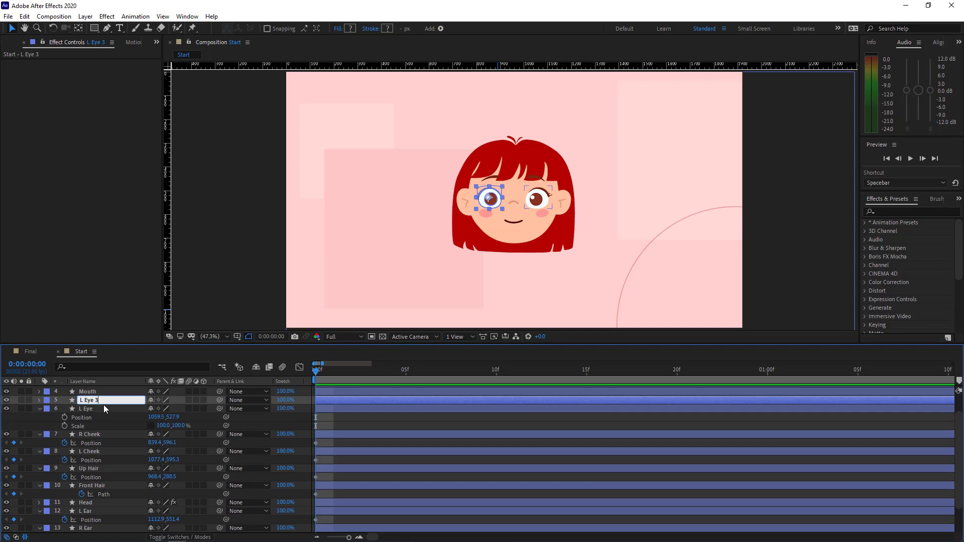
{"action": "key", "text": "Delete"}
{"action": "type", "text": "R"}
{"action": "left_click", "coordinate": [106, 408]}
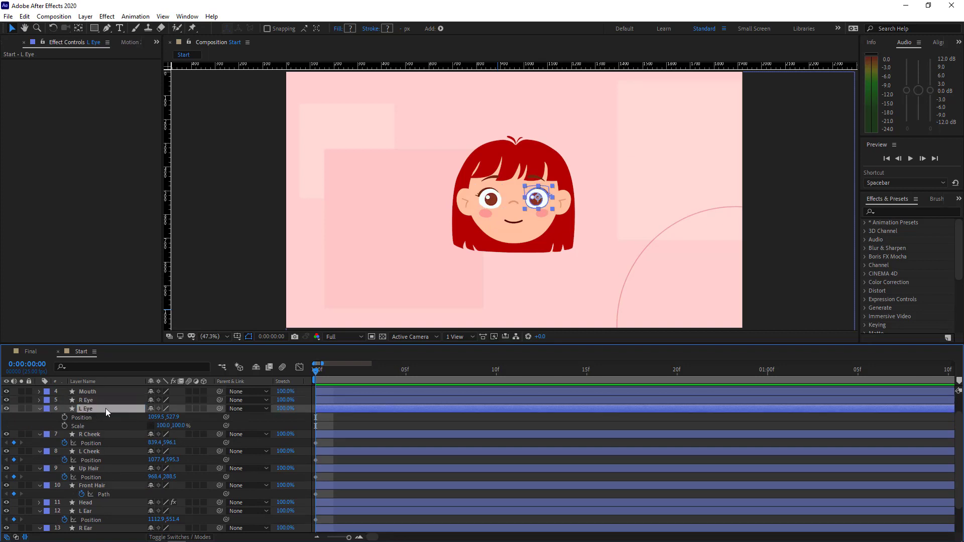
Step: Add Position and Scale keyframes at 0:00:00:00 to the R Eye, L Eye and Mouth layers
{"action": "left_click", "coordinate": [101, 401]}
{"action": "key", "text": "p"}
{"action": "key", "text": "shift+s"}
{"action": "left_click_drag", "start_coordinate": [65, 409], "coordinate": [64, 433]}
{"action": "scroll", "coordinate": [95, 411], "scroll_direction": "up", "scroll_amount": 1}
{"action": "left_click", "coordinate": [90, 415]}
{"action": "key", "text": "p"}
{"action": "key", "text": "shift+s"}
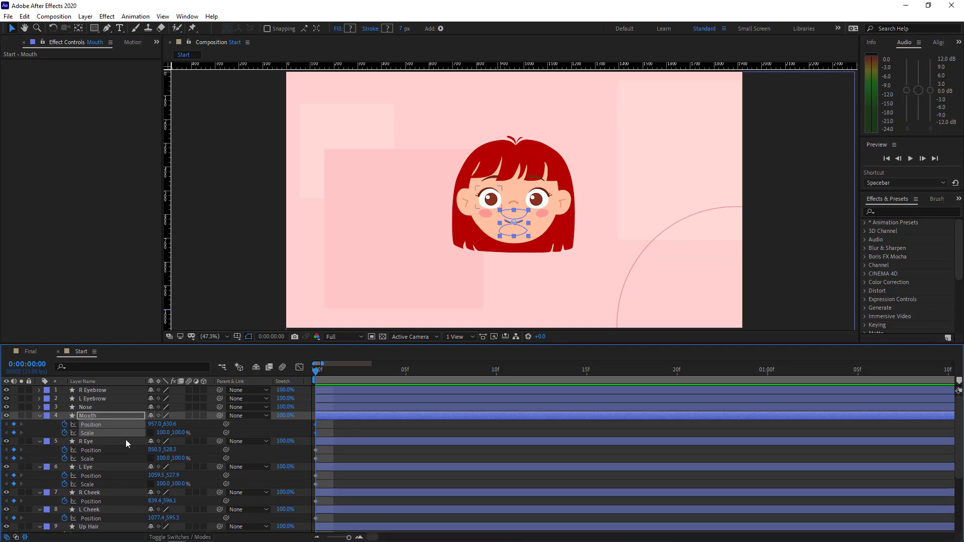
Step: At 0:00:00:00, add a Position keyframe to Nose and Position and Scale keyframes to both eyebrow layers
{"action": "left_click", "coordinate": [89, 408]}
{"action": "key", "text": "p"}
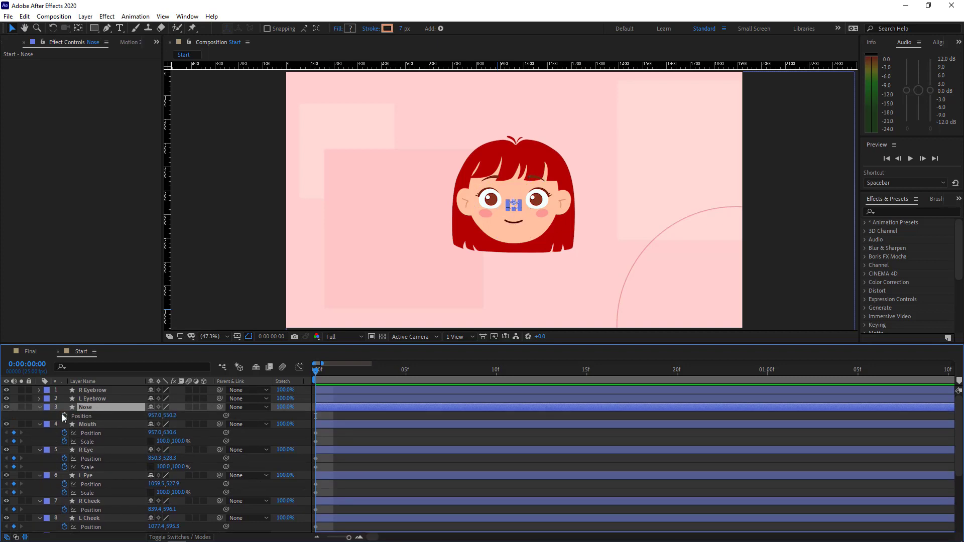
{"action": "left_click", "coordinate": [65, 416]}
{"action": "left_click", "coordinate": [98, 399]}
{"action": "left_click", "coordinate": [104, 389], "text": "shift"}
{"action": "key", "text": "p"}
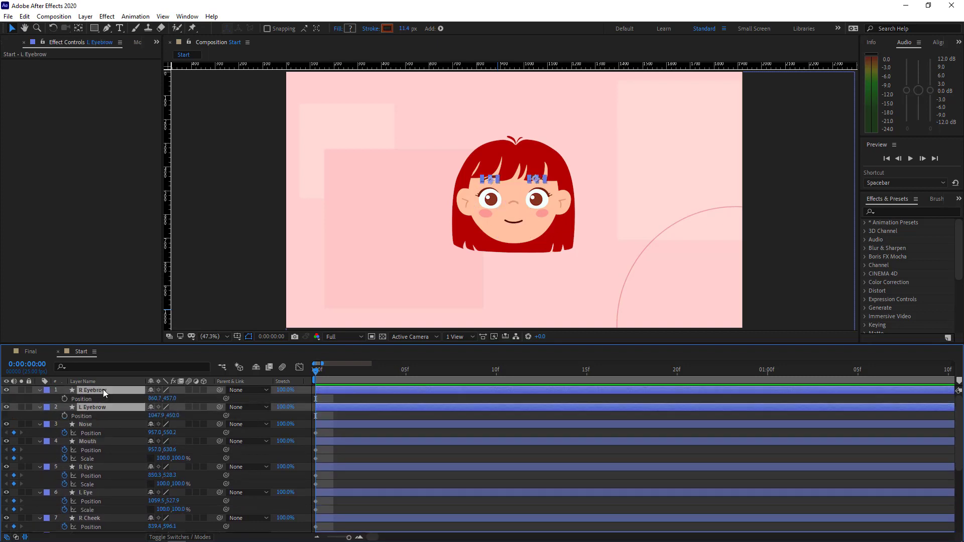
{"action": "left_click", "coordinate": [64, 400]}
{"action": "key", "text": "shift+s"}
{"action": "left_click", "coordinate": [65, 408]}
{"action": "left_click", "coordinate": [381, 433]}
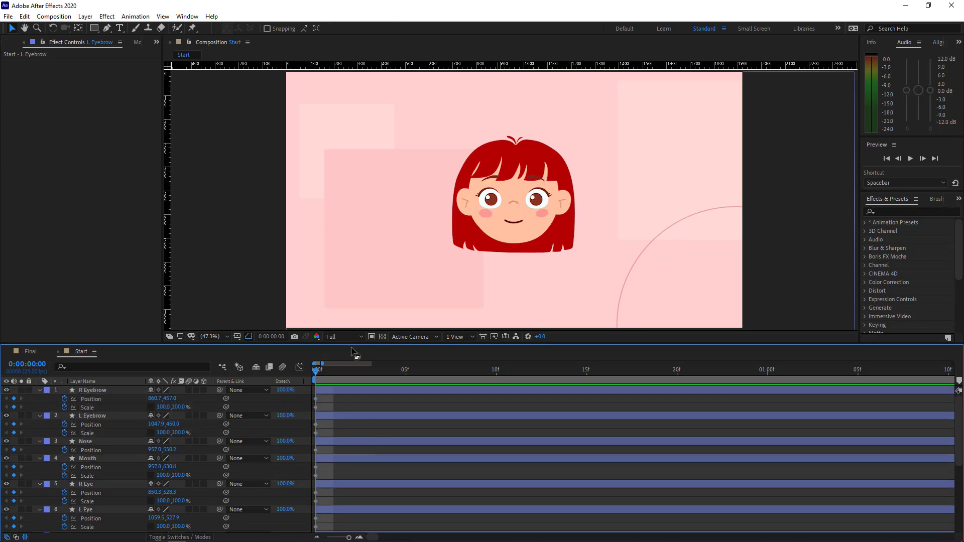
Step: At 0:00:00:01, shift both eyebrows, the nose, mouth, both eyes and both cheeks together 40 px right
{"action": "left_click_drag", "start_coordinate": [354, 346], "coordinate": [354, 315]}
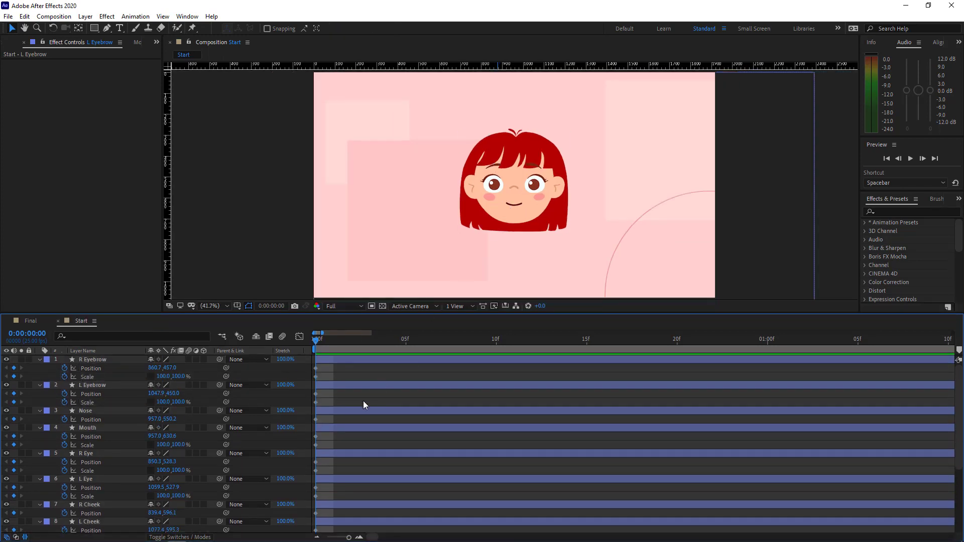
{"action": "left_click", "coordinate": [330, 342]}
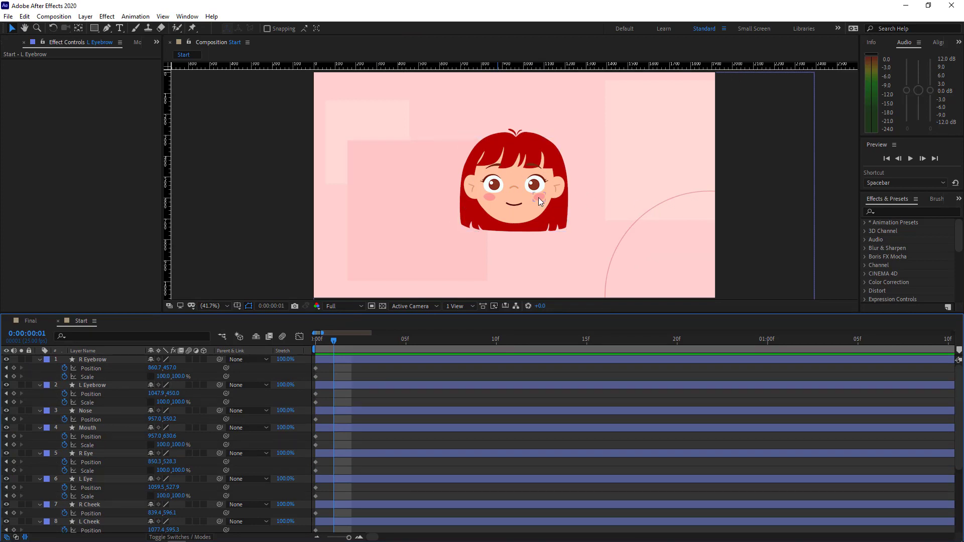
{"action": "scroll", "coordinate": [539, 199], "scroll_direction": "up", "scroll_amount": 1}
{"action": "left_click", "coordinate": [117, 360]}
{"action": "left_click", "coordinate": [114, 385], "text": "shift"}
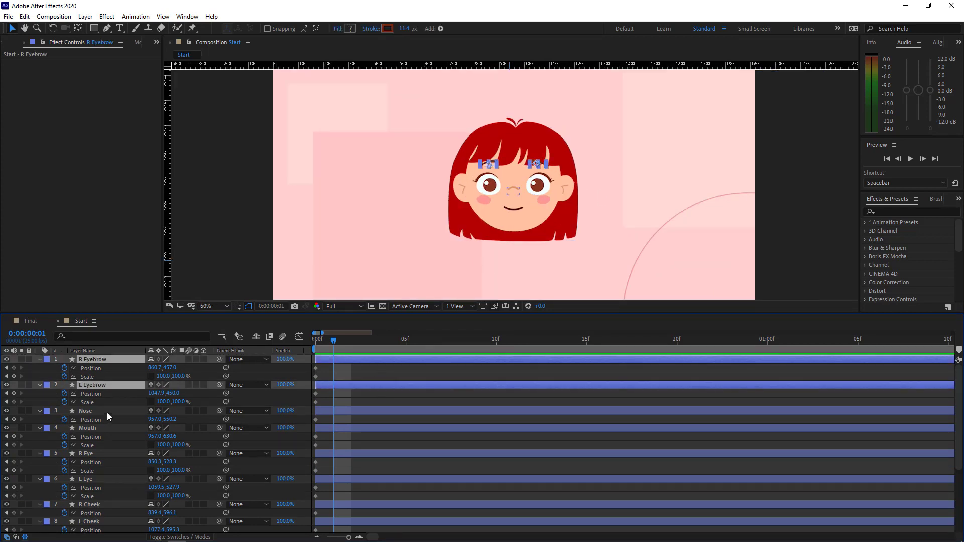
{"action": "left_click", "coordinate": [107, 411], "text": "shift"}
{"action": "left_click", "coordinate": [106, 428], "text": "shift"}
{"action": "left_click", "coordinate": [105, 454], "text": "shift"}
{"action": "left_click", "coordinate": [103, 479], "text": "shift"}
{"action": "left_click", "coordinate": [101, 505], "text": "shift"}
{"action": "left_click", "coordinate": [100, 522], "text": "shift"}
{"action": "key", "text": "slash"}
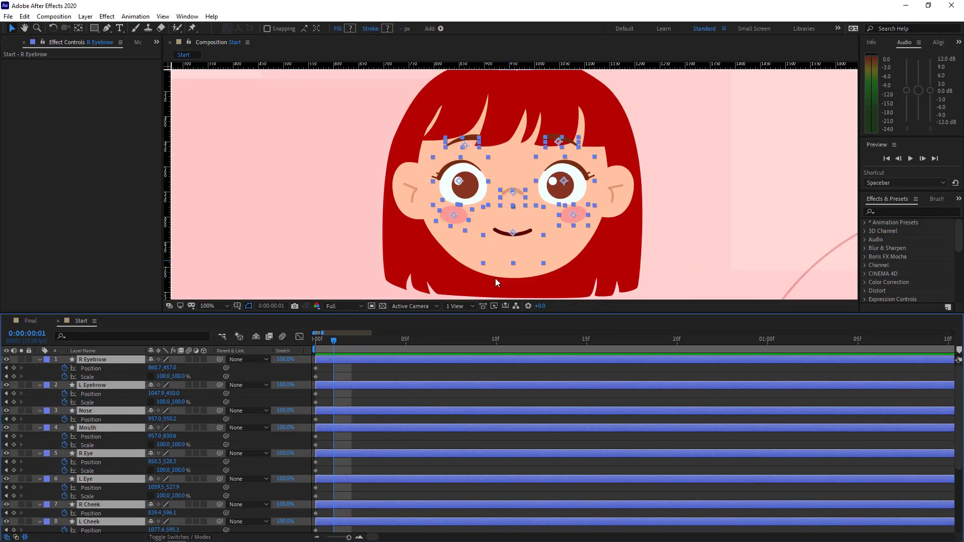
{"action": "key", "text": "shift+Right"}
{"action": "key", "text": "shift+Right"}
{"action": "key", "text": "shift+Right"}
{"action": "key", "text": "shift+Right"}
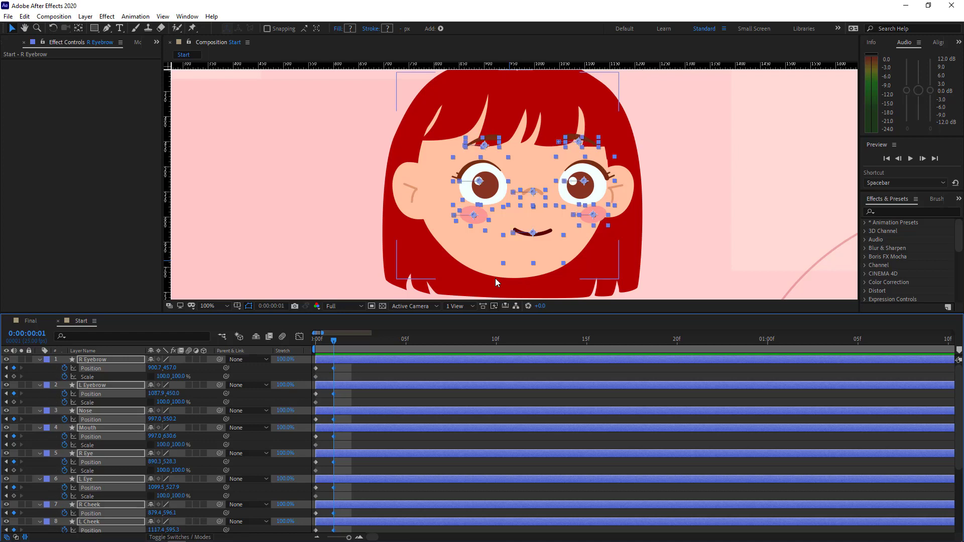
{"action": "left_click", "coordinate": [505, 372]}
{"action": "left_click", "coordinate": [536, 191]}
{"action": "key", "text": "ctrl+shift+a"}
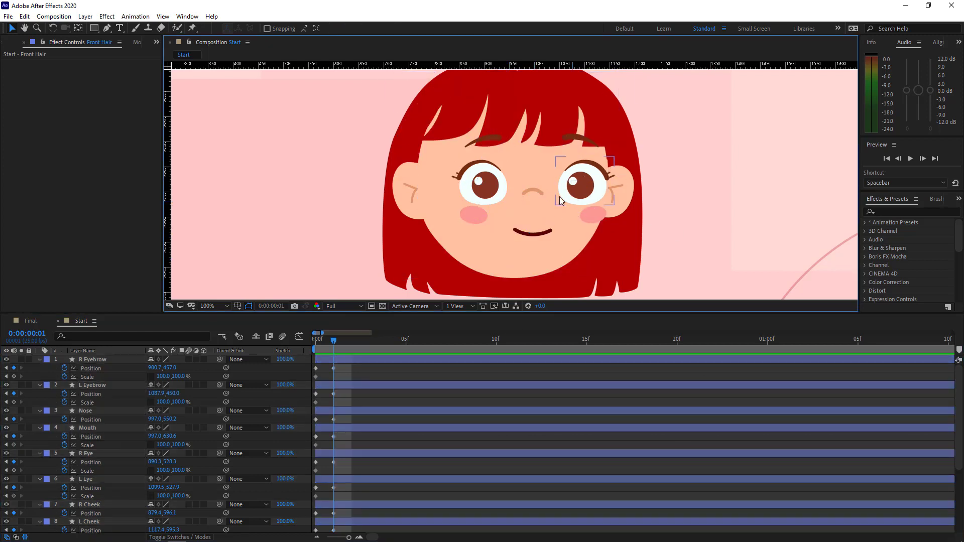
Step: Nudge the Nose and Mouth layers 10 px right, to X position 1007.0
{"action": "left_click", "coordinate": [533, 193]}
{"action": "left_click", "coordinate": [531, 234], "text": "shift"}
{"action": "key", "text": "shift+Right"}
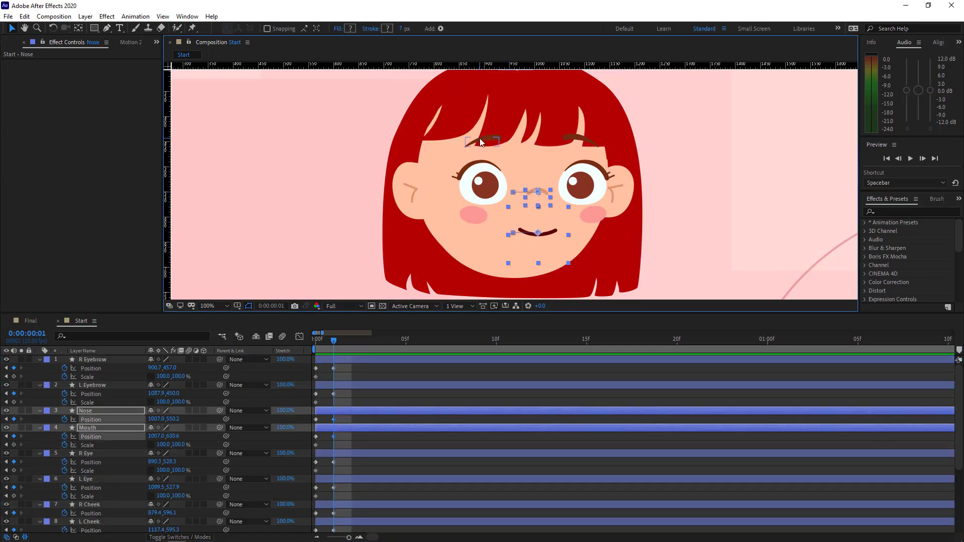
{"action": "left_click", "coordinate": [691, 217]}
Step: Set the horizontal scale of the L Eye and L Eyebrow layers to 90%, keeping the vertical scale at 100%
{"action": "left_click", "coordinate": [594, 195]}
{"action": "left_click", "coordinate": [595, 141], "text": "shift"}
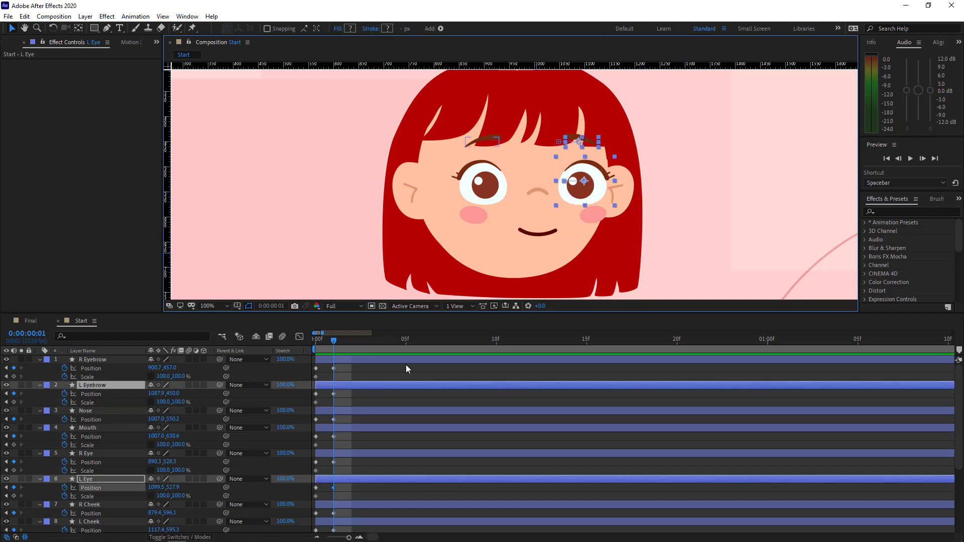
{"action": "left_click", "coordinate": [163, 496]}
{"action": "type", "text": "90"}
{"action": "key", "text": "Return"}
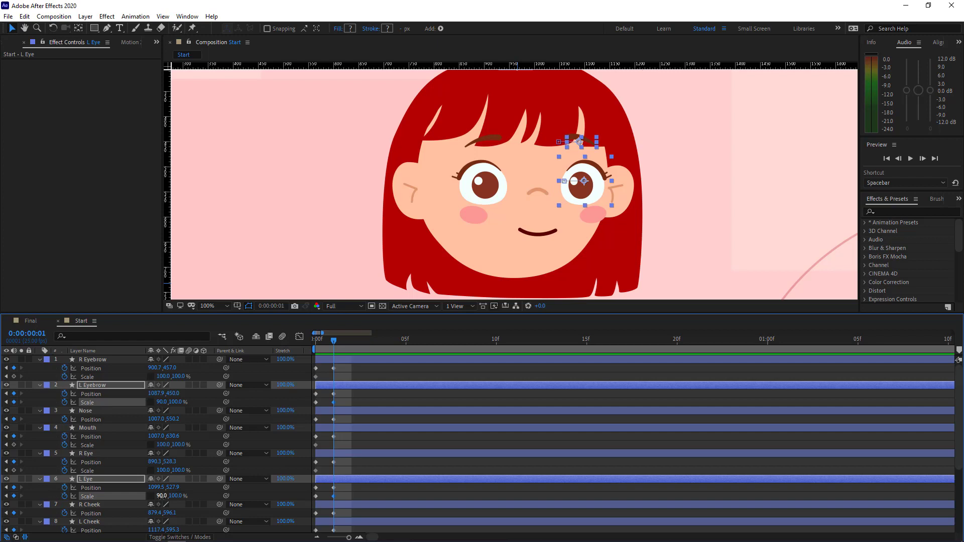
{"action": "left_click", "coordinate": [39, 464]}
Step: Move the nose and mouth another 10 px right, to X position 1017.0
{"action": "left_click", "coordinate": [534, 192]}
{"action": "left_click", "coordinate": [540, 237], "text": "shift"}
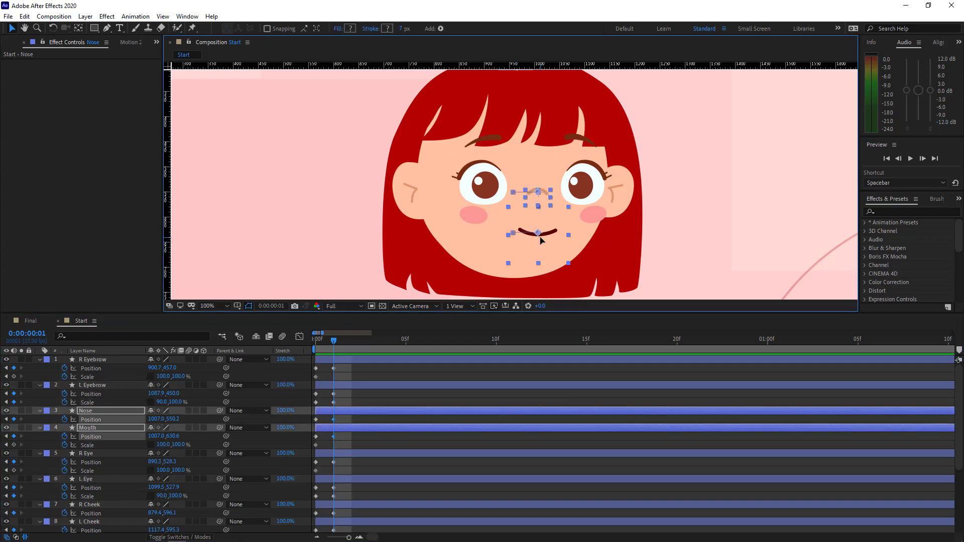
{"action": "key", "text": "shift+Right"}
Step: Move the R Eyebrow, R Eye and R Cheek layers together 13 px right, then deselect all layers
{"action": "left_click", "coordinate": [488, 140]}
{"action": "left_click", "coordinate": [480, 185], "text": "shift"}
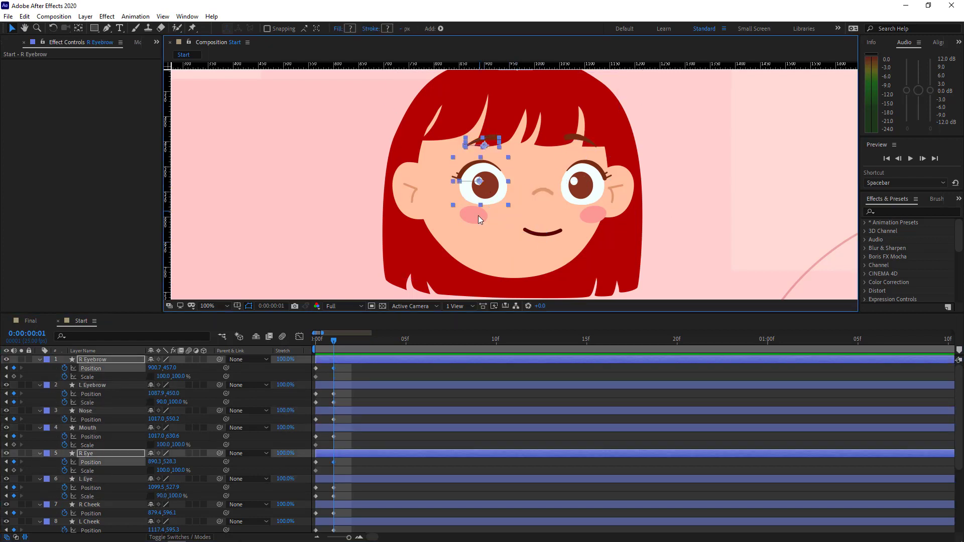
{"action": "left_click", "coordinate": [476, 215], "text": "shift"}
{"action": "key", "text": "Right"}
{"action": "key", "text": "Right"}
{"action": "key", "text": "Right"}
{"action": "key", "text": "Right"}
{"action": "key", "text": "Right"}
{"action": "key", "text": "Right"}
{"action": "key", "text": "Right"}
{"action": "key", "text": "Right"}
{"action": "key", "text": "Right"}
{"action": "key", "text": "Right"}
{"action": "key", "text": "Right"}
{"action": "key", "text": "Right"}
{"action": "key", "text": "Right"}
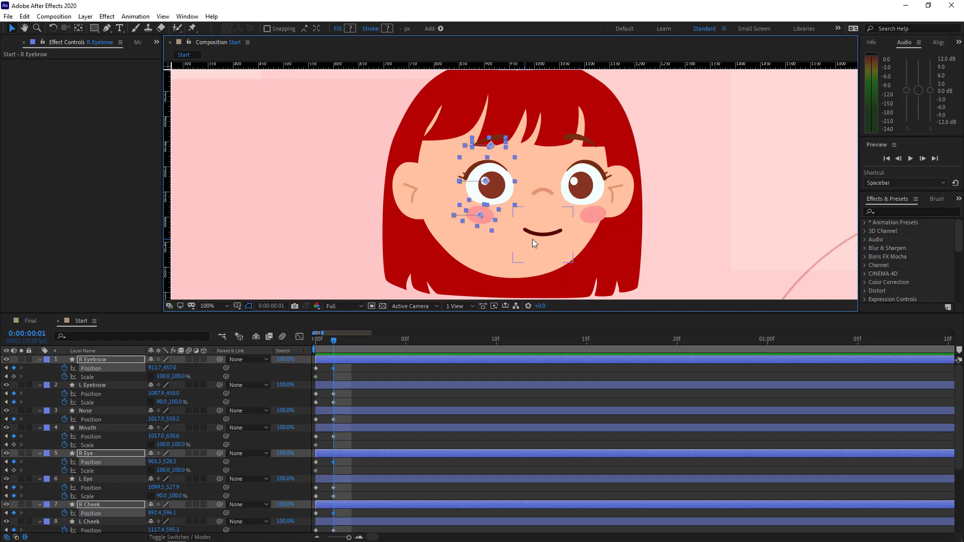
{"action": "key", "text": "ctrl+shift+a"}
Step: At 0:00:00:01, move the R Ear layer 10 px left and the L Ear layer 60 px left
{"action": "left_click", "coordinate": [393, 189]}
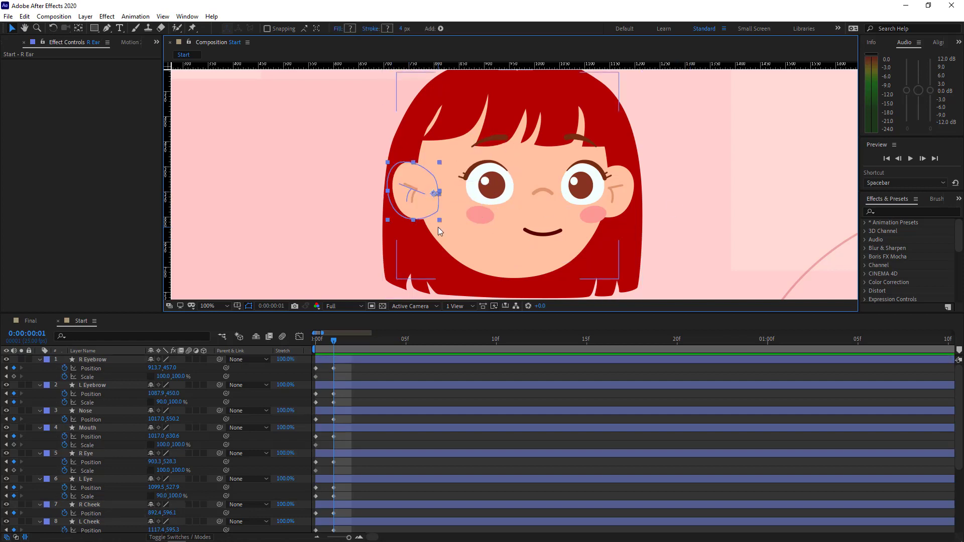
{"action": "left_click", "coordinate": [628, 198]}
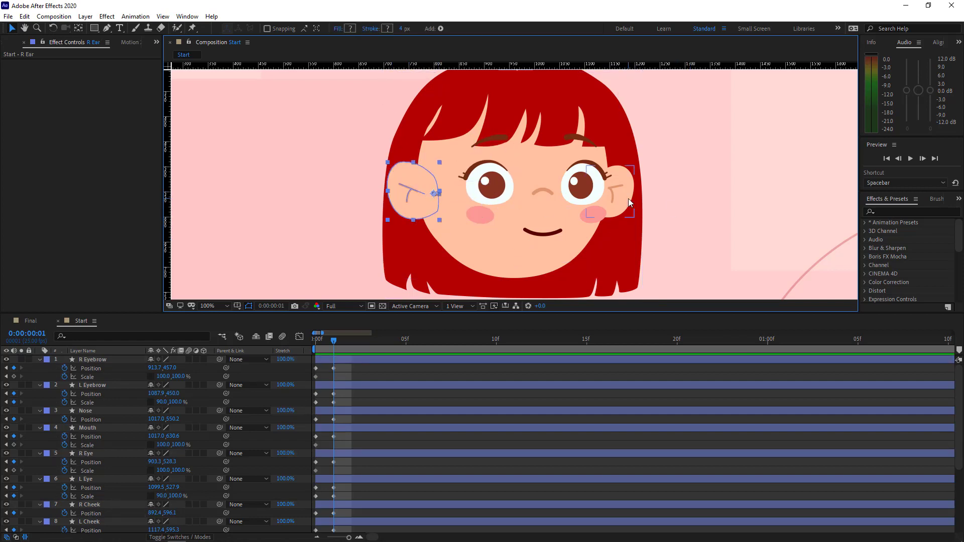
{"action": "key", "text": "shift+Left"}
{"action": "key", "text": "shift+Left"}
{"action": "key", "text": "shift+Left"}
{"action": "key", "text": "shift+Left"}
{"action": "key", "text": "shift+Left"}
{"action": "key", "text": "shift+Left"}
Step: Move the Back Hair layer 50 px left at 0:00:00:01
{"action": "left_click", "coordinate": [638, 253]}
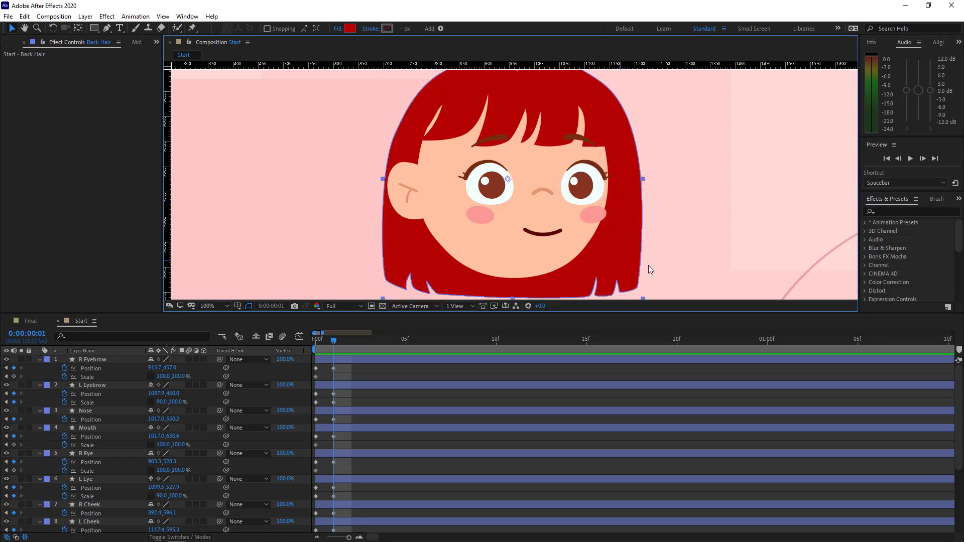
{"action": "key", "text": "shift+Left"}
{"action": "key", "text": "shift+Left"}
{"action": "key", "text": "shift+Left"}
{"action": "key", "text": "shift+Left"}
{"action": "key", "text": "shift+Left"}
Step: Select all points of the Front Hair fringe path and shift them about 45 px right using free transform
{"action": "key", "text": "comma"}
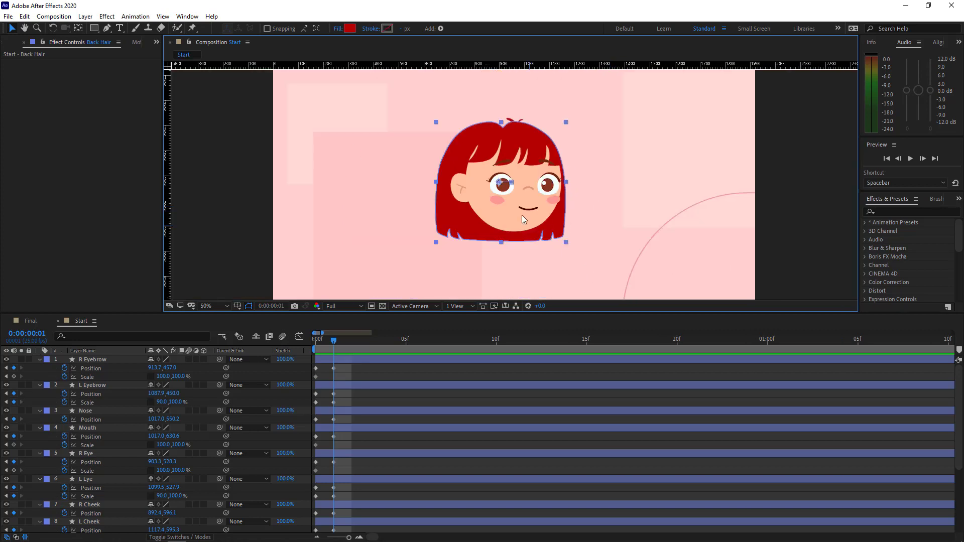
{"action": "left_click", "coordinate": [520, 162]}
{"action": "key", "text": "period"}
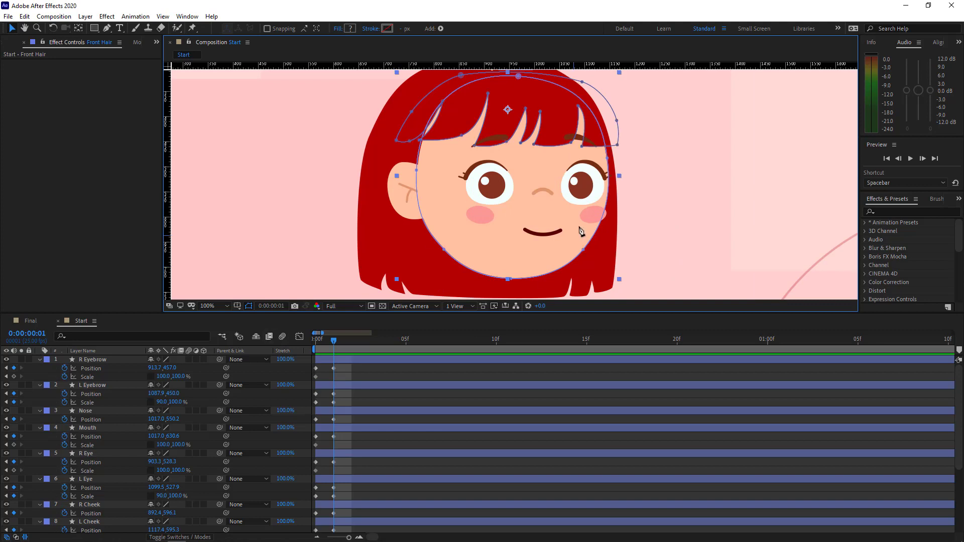
{"action": "key", "text": "g"}
{"action": "left_click", "coordinate": [535, 146], "text": "ctrl"}
{"action": "left_click_drag", "start_coordinate": [552, 172], "coordinate": [553, 209]}
{"action": "key", "text": "ctrl+a"}
{"action": "key", "text": "ctrl+t"}
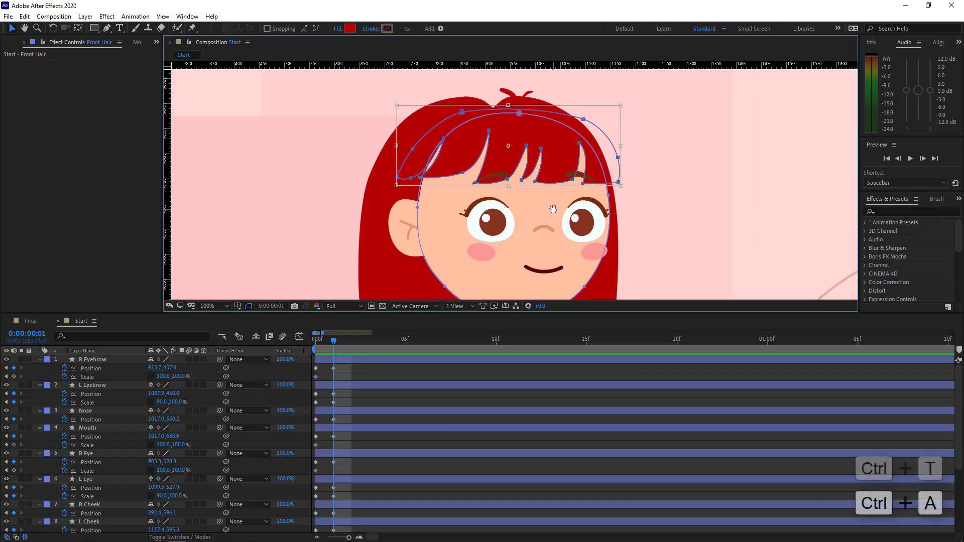
{"action": "key", "text": "shift+Right"}
{"action": "key", "text": "shift+Right"}
{"action": "key", "text": "shift+Right"}
{"action": "key", "text": "shift+Right"}
{"action": "key", "text": "Right"}
{"action": "key", "text": "Right"}
{"action": "key", "text": "Right"}
{"action": "key", "text": "Right"}
{"action": "key", "text": "Right"}
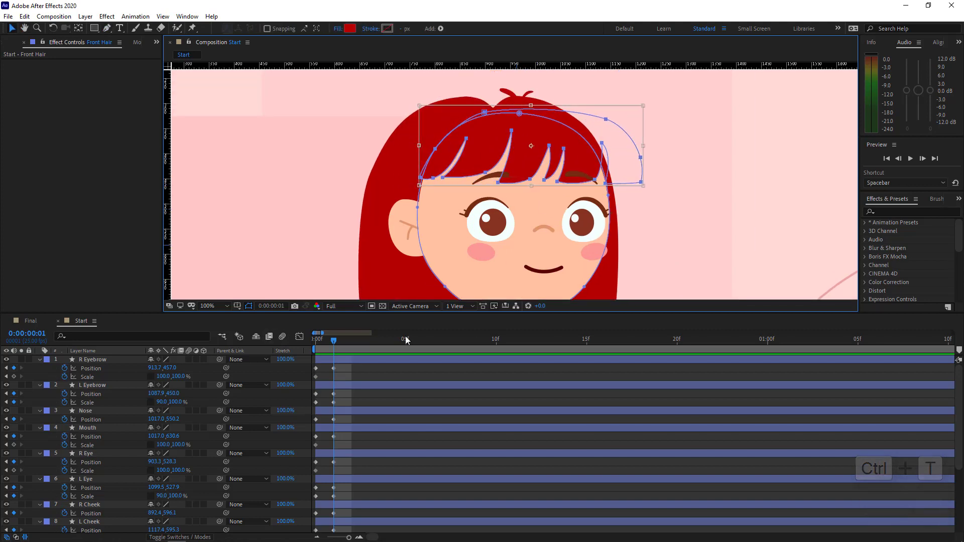
{"action": "key", "text": "Return"}
Step: Adjust the two upper-left points of the Front Hair path outward so the fringe covers the head's edge
{"action": "left_click", "coordinate": [449, 150]}
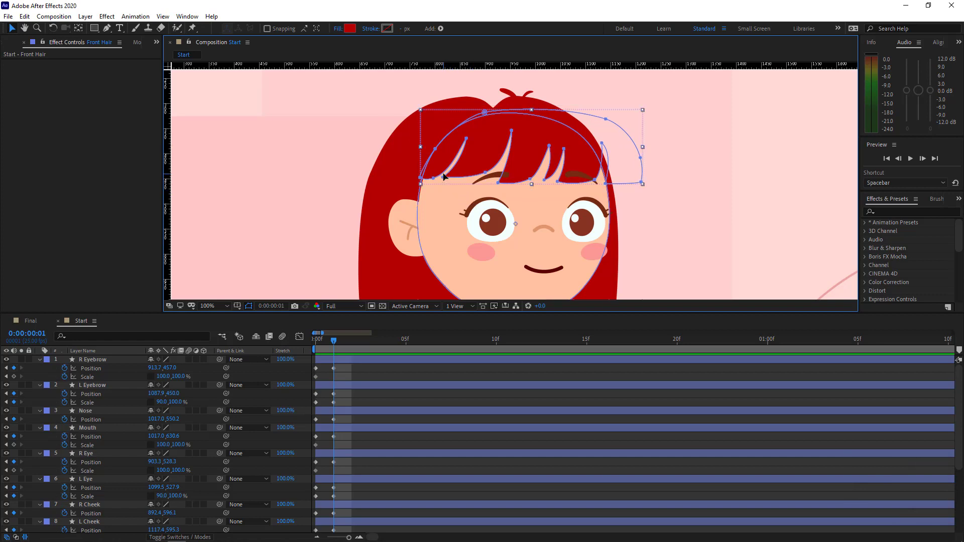
{"action": "left_click_drag", "start_coordinate": [435, 148], "coordinate": [433, 143]}
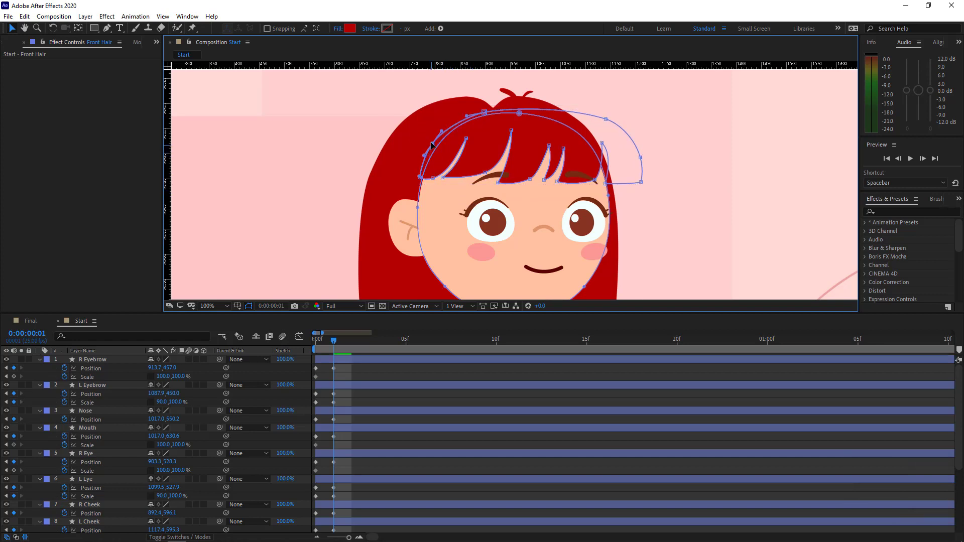
{"action": "left_click_drag", "start_coordinate": [484, 113], "coordinate": [476, 114]}
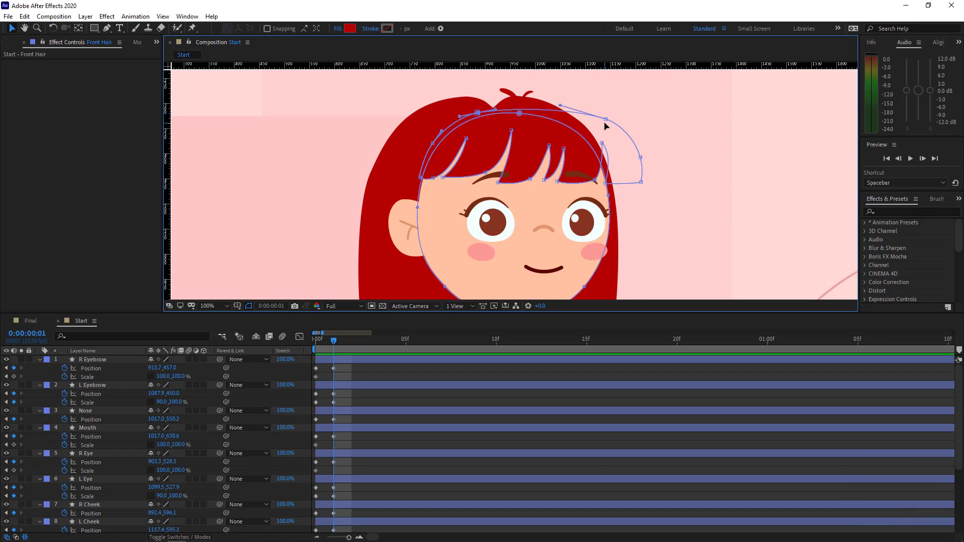
{"action": "left_click", "coordinate": [427, 414]}
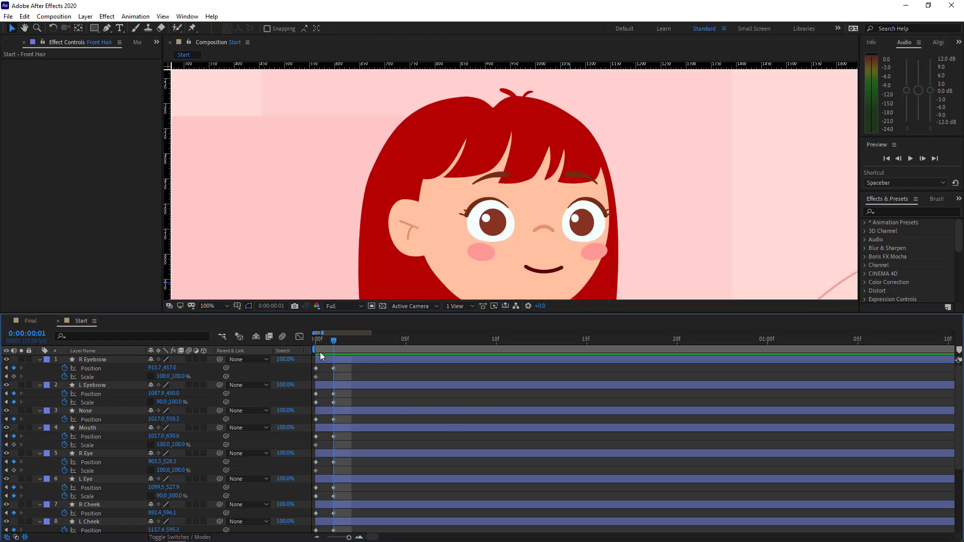
{"action": "left_click", "coordinate": [333, 353]}
Step: Set the Up Hair layer's X position to 918.4 at 0:00:00:01 so the tuft follows the back hair
{"action": "left_click", "coordinate": [523, 93]}
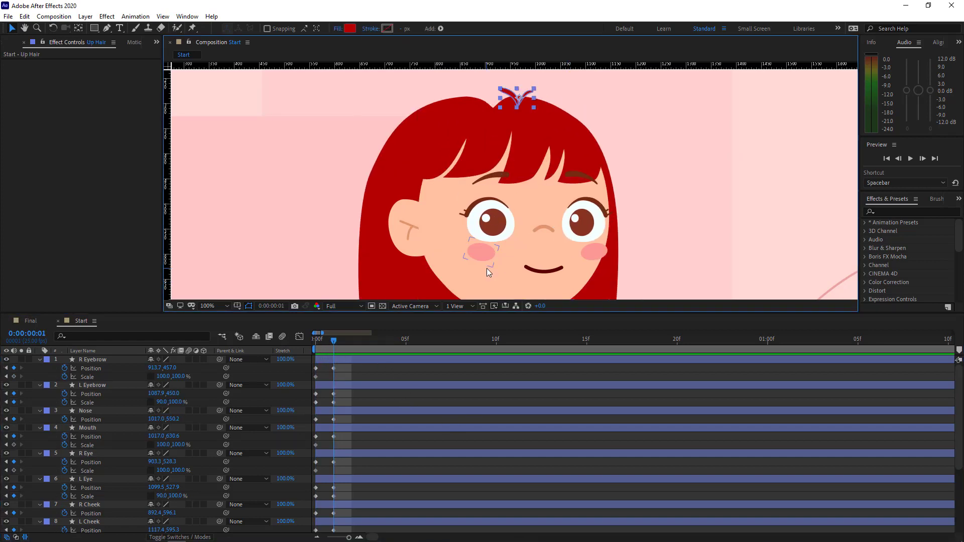
{"action": "scroll", "coordinate": [203, 429], "scroll_direction": "down", "scroll_amount": 4}
{"action": "left_click_drag", "start_coordinate": [156, 445], "coordinate": [132, 443]}
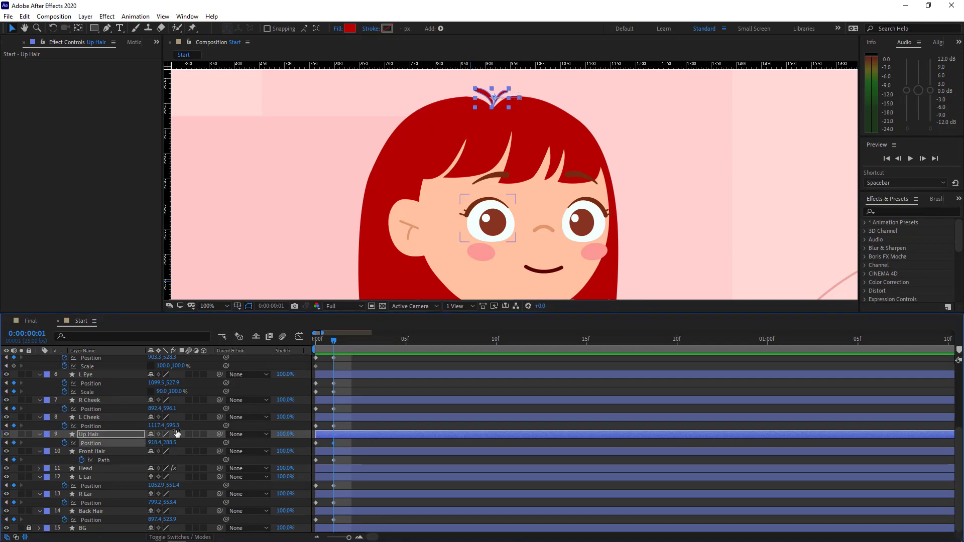
Step: Add Scale keyframes to the R Eyebrow, Mouth and R Eye layers at 0:00:00:01
{"action": "left_click", "coordinate": [53, 446]}
{"action": "scroll", "coordinate": [533, 279], "scroll_direction": "down", "scroll_amount": 1}
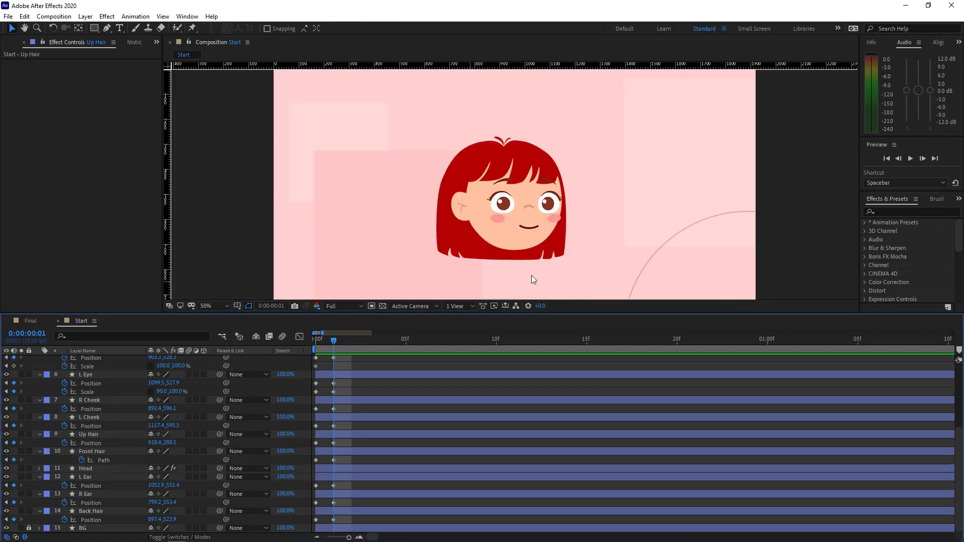
{"action": "scroll", "coordinate": [125, 423], "scroll_direction": "up", "scroll_amount": 4}
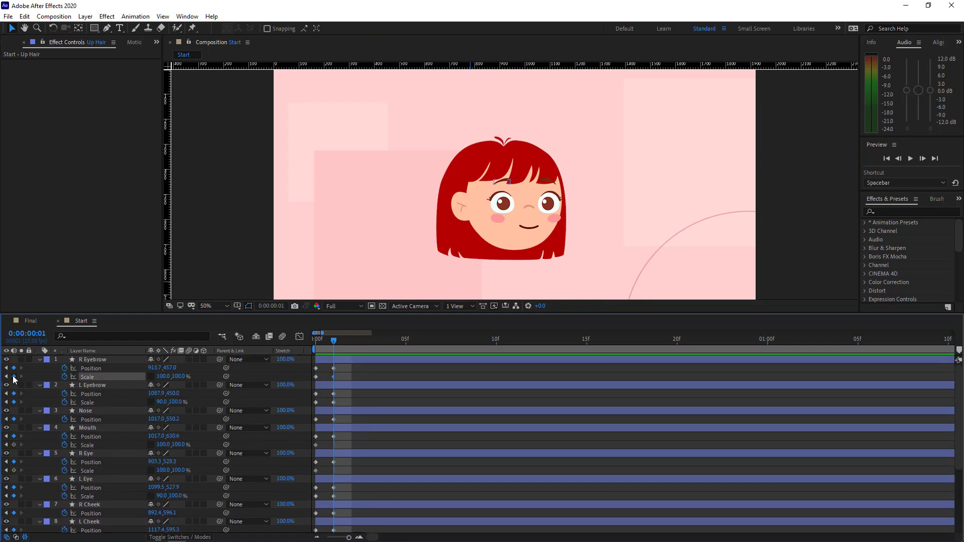
{"action": "left_click", "coordinate": [79, 468]}
{"action": "left_click_drag", "start_coordinate": [334, 340], "coordinate": [324, 363]}
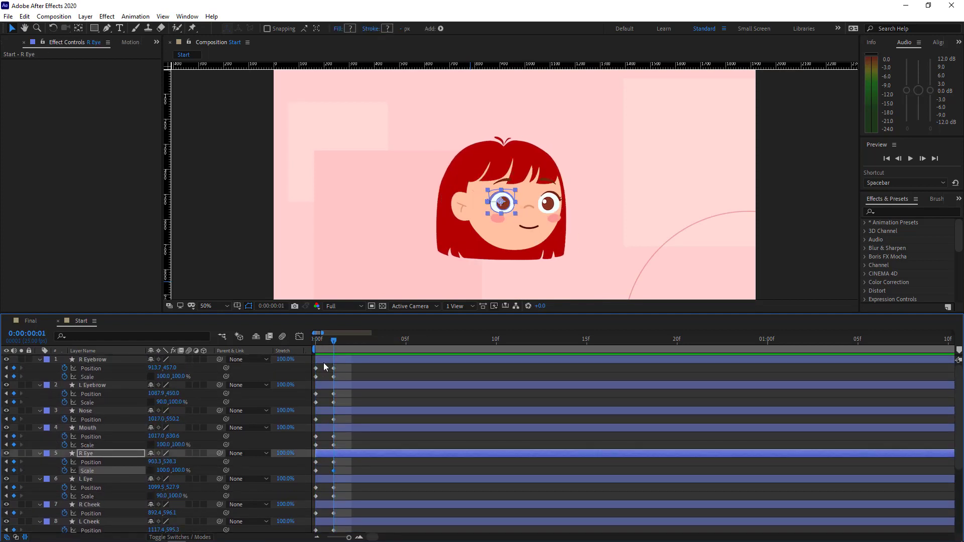
Step: Set the R Ear layer's X position to 787.2 at 0:00:00:01 and scrub between the two poses to check the turn
{"action": "left_click", "coordinate": [466, 224]}
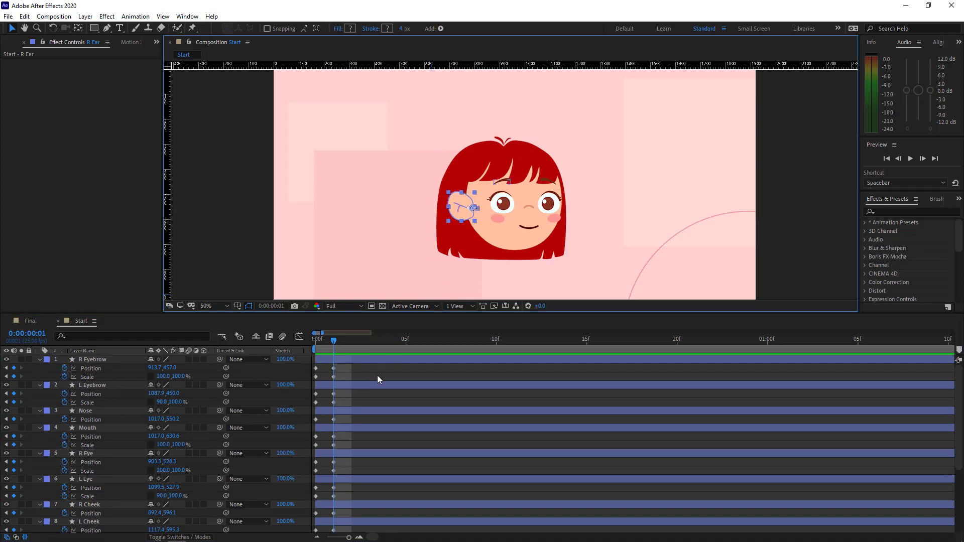
{"action": "left_click", "coordinate": [315, 344]}
{"action": "left_click_drag", "start_coordinate": [313, 343], "coordinate": [325, 363]}
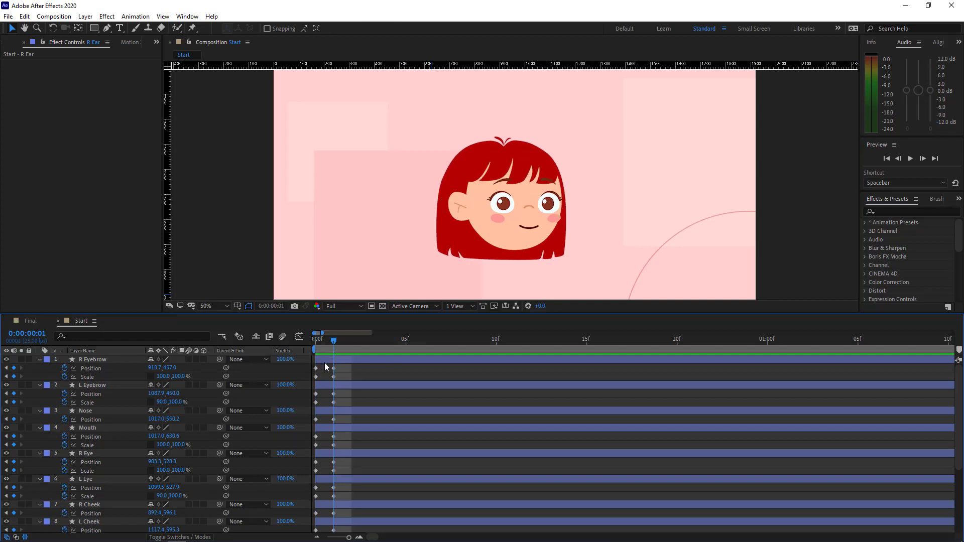
Step: Keyframe the original front-facing pose of all animated layers at 0:00:00:02 with the Joysticks 'n Sliders Origin function
{"action": "left_click", "coordinate": [352, 341]}
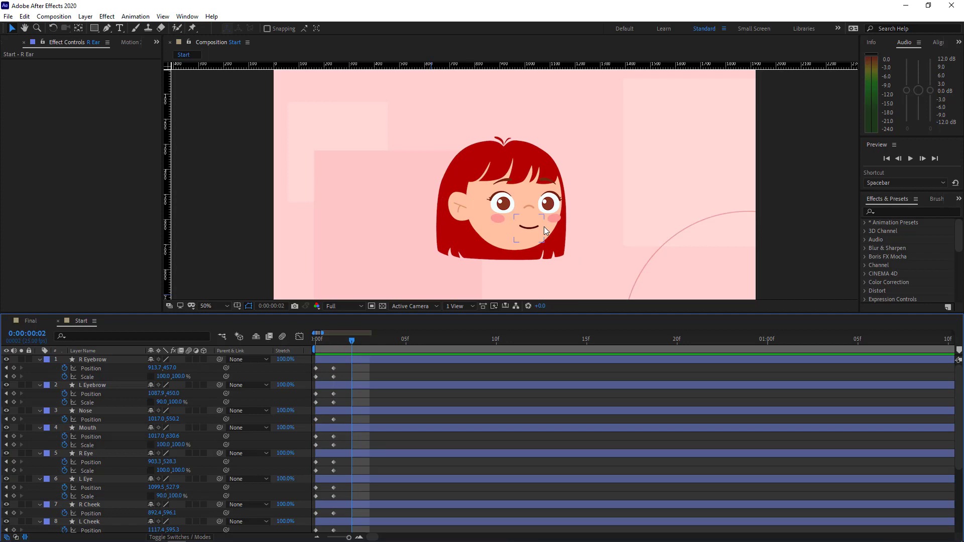
{"action": "key", "text": "ctrl+a"}
{"action": "scroll", "coordinate": [324, 375], "scroll_direction": "down", "scroll_amount": 4}
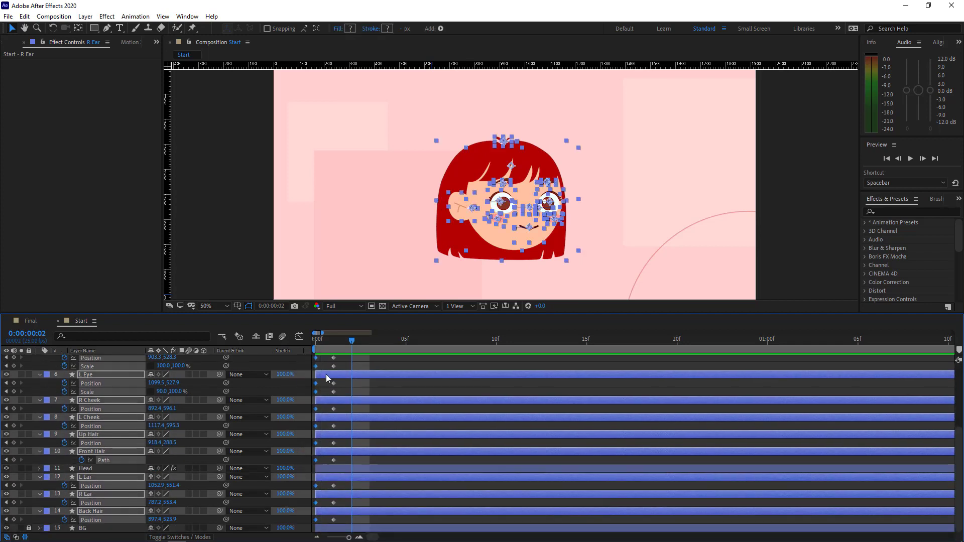
{"action": "left_click", "coordinate": [156, 42]}
{"action": "left_click", "coordinate": [187, 102]}
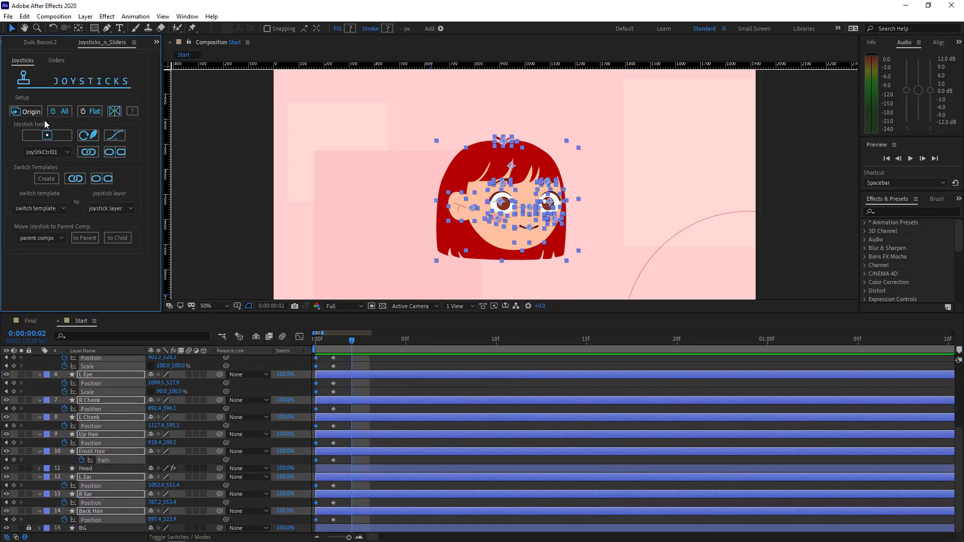
{"action": "left_click", "coordinate": [26, 111]}
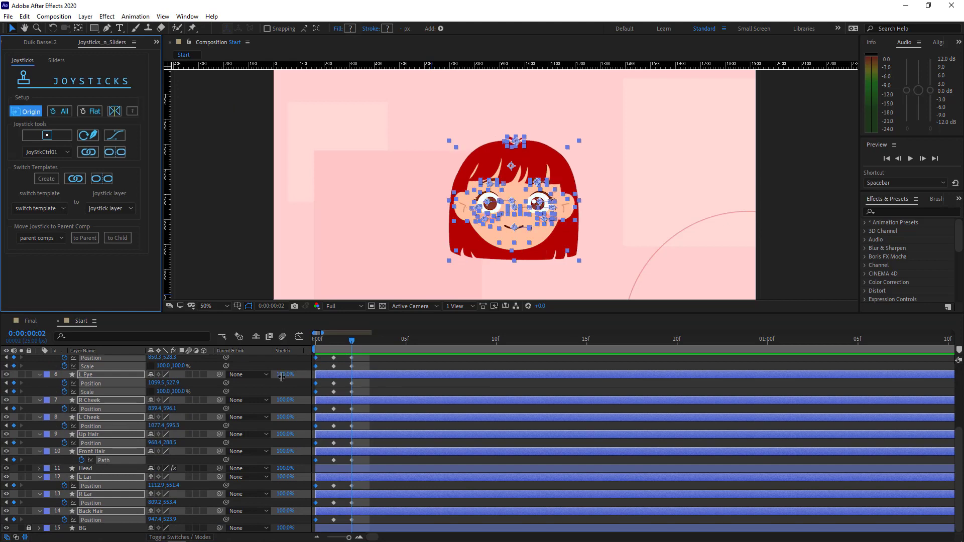
{"action": "left_click", "coordinate": [446, 367]}
Step: Move both eyebrows, eyes and cheeks plus the nose and mouth 33 px left at 0:00:00:02
{"action": "scroll", "coordinate": [522, 241], "scroll_direction": "up", "scroll_amount": 2}
{"action": "left_click", "coordinate": [542, 130]}
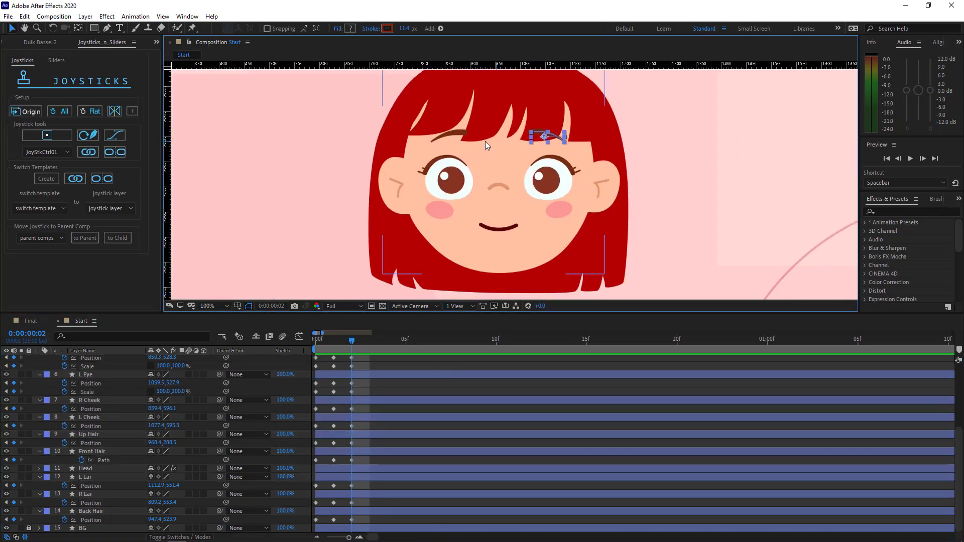
{"action": "left_click", "coordinate": [448, 136], "text": "shift"}
{"action": "left_click", "coordinate": [448, 178], "text": "shift"}
{"action": "left_click", "coordinate": [550, 177], "text": "shift"}
{"action": "left_click", "coordinate": [560, 210], "text": "shift"}
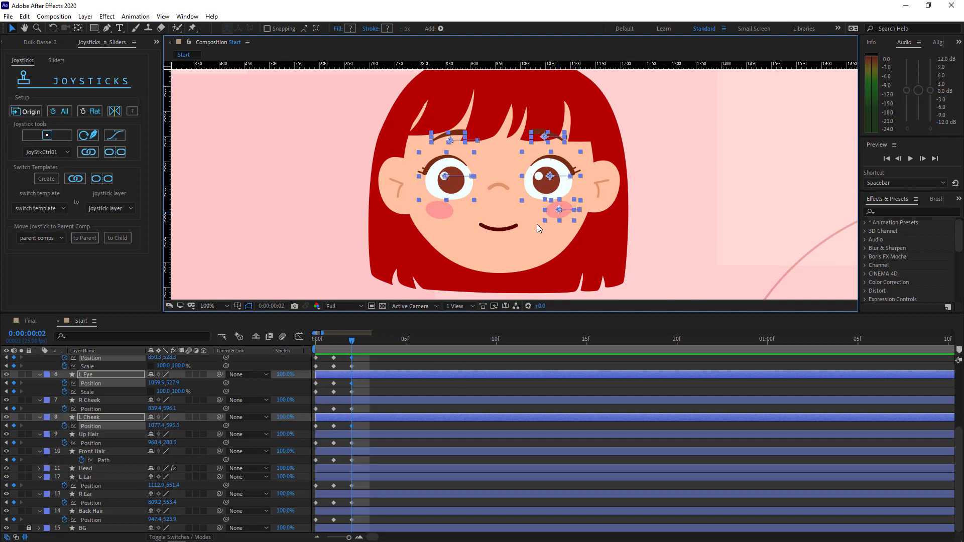
{"action": "left_click", "coordinate": [499, 192], "text": "shift"}
{"action": "left_click", "coordinate": [446, 213], "text": "shift"}
{"action": "key", "text": "shift+Left"}
{"action": "key", "text": "shift+Left"}
{"action": "key", "text": "shift+Left"}
{"action": "key", "text": "Left"}
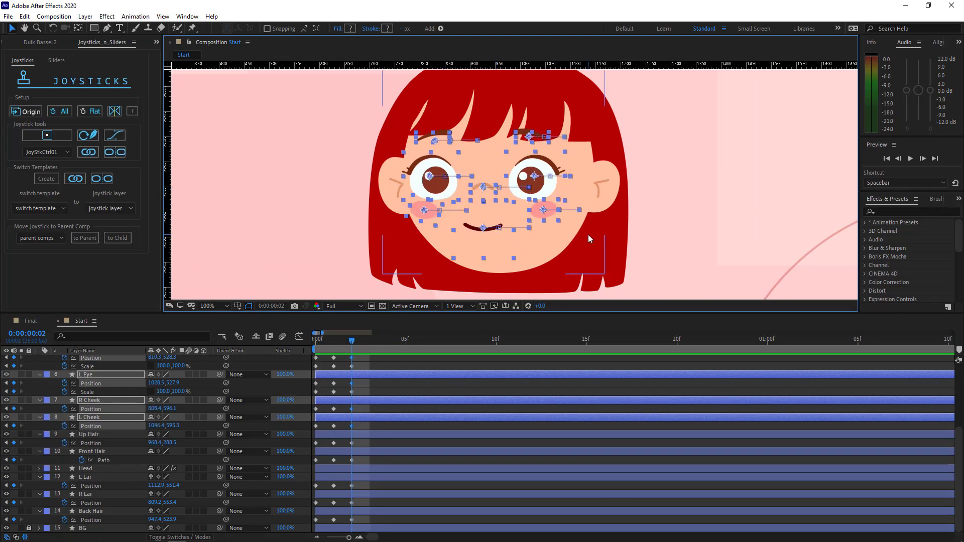
{"action": "key", "text": "Left"}
{"action": "key", "text": "Left"}
{"action": "left_click", "coordinate": [673, 212]}
Step: Set the horizontal scale of the R Eye and R Eyebrow layers to 90% at 0:00:00:02
{"action": "left_click", "coordinate": [433, 182]}
{"action": "left_click", "coordinate": [437, 141], "text": "shift"}
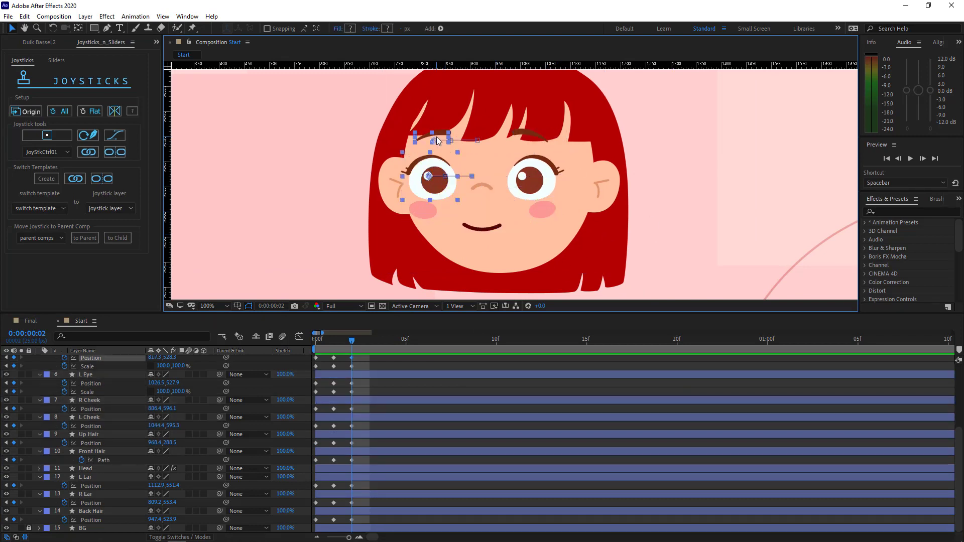
{"action": "scroll", "coordinate": [353, 416], "scroll_direction": "up", "scroll_amount": 3}
{"action": "left_click", "coordinate": [173, 469]}
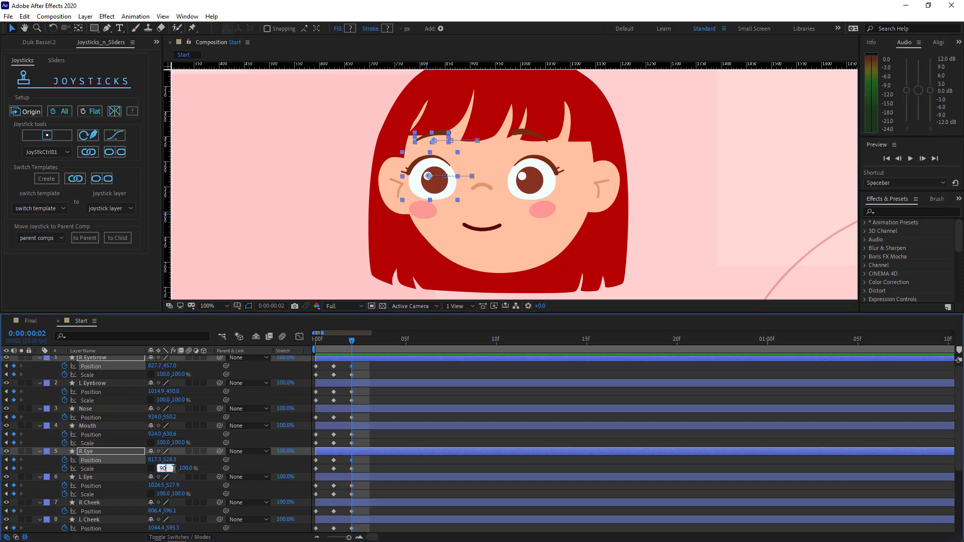
{"action": "key", "text": "Return"}
{"action": "left_click", "coordinate": [433, 427]}
Step: Move the Nose and Mouth layers, plus the L Eye, L Eyebrow and L Cheek layers, another 20 px left at 0:00:00:02
{"action": "left_click", "coordinate": [478, 190]}
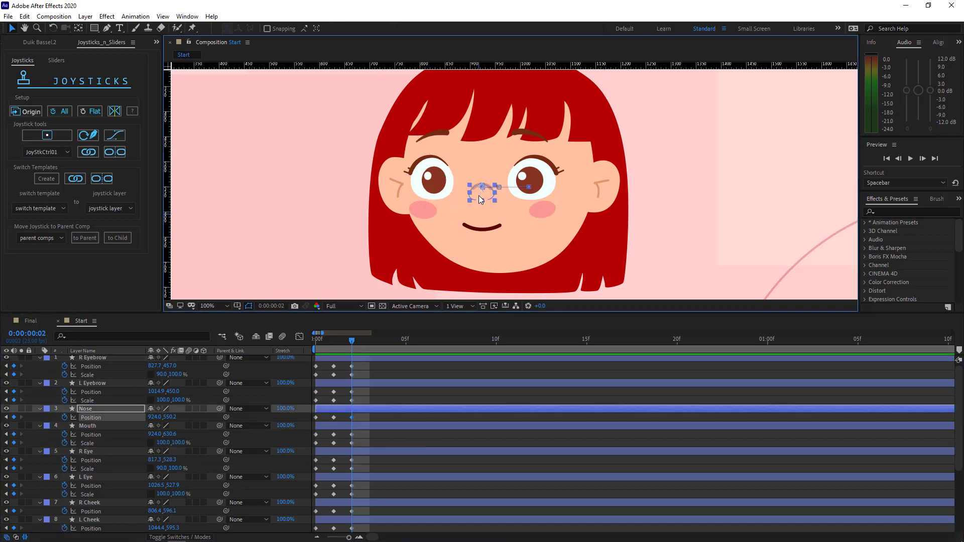
{"action": "left_click", "coordinate": [481, 228], "text": "shift"}
{"action": "left_click", "coordinate": [545, 213]}
{"action": "left_click", "coordinate": [531, 179], "text": "shift"}
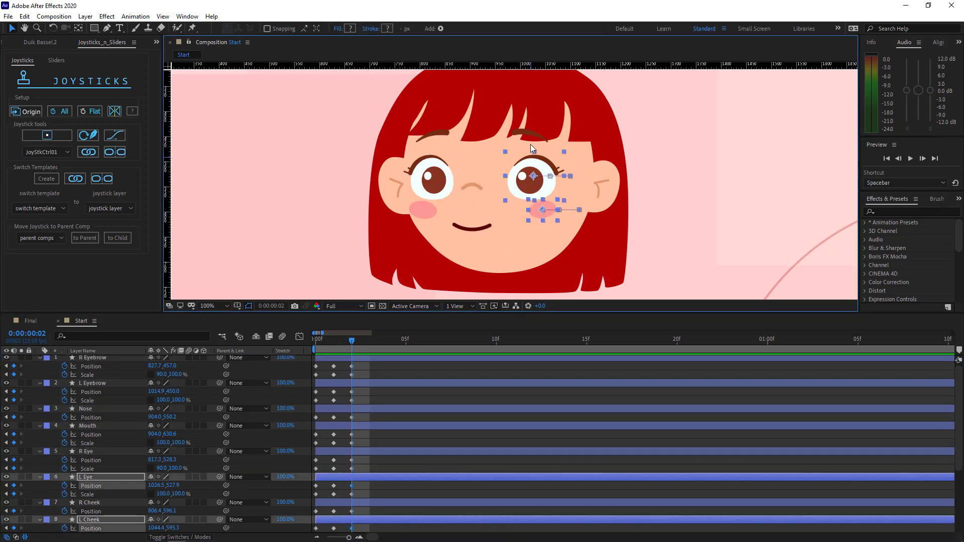
{"action": "left_click", "coordinate": [531, 140], "text": "shift"}
{"action": "key", "text": "shift+Left"}
{"action": "key", "text": "shift+Left"}
{"action": "left_click", "coordinate": [469, 370]}
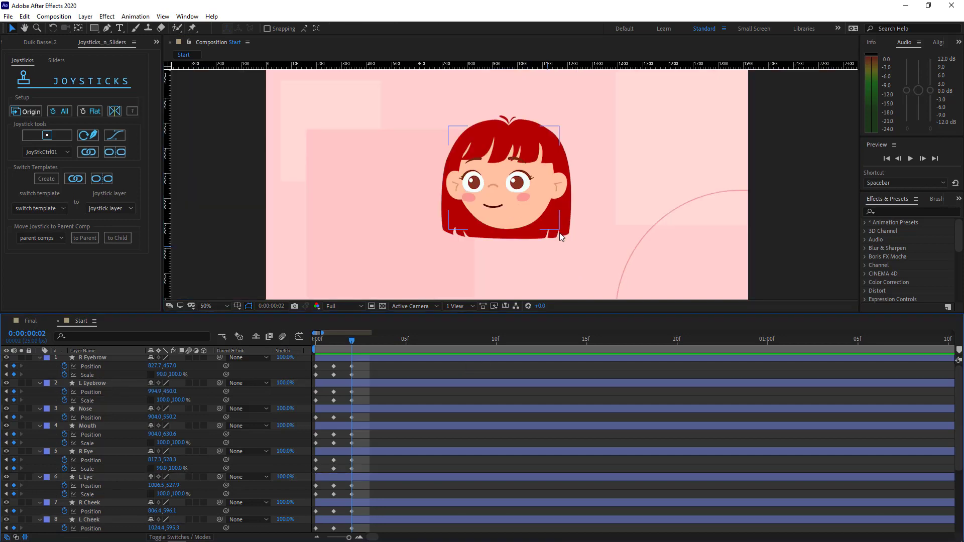
Step: Move the R Ear layer 54 px right behind the head and the L Ear layer 20 px right at 0:00:00:02
{"action": "left_click", "coordinate": [380, 195]}
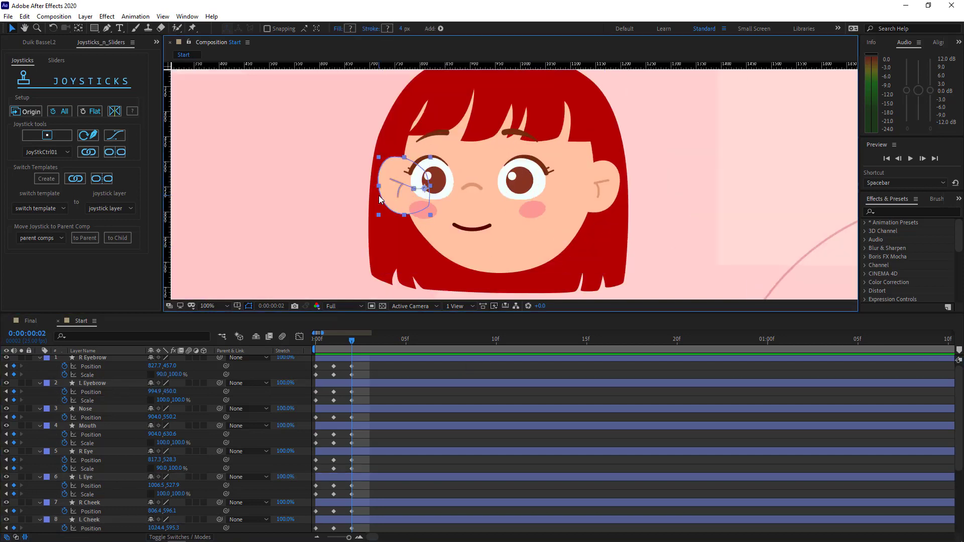
{"action": "key", "text": "shift+Right"}
{"action": "key", "text": "shift+Right"}
{"action": "key", "text": "shift+Right"}
{"action": "key", "text": "shift+Right"}
{"action": "key", "text": "shift+Right"}
{"action": "key", "text": "Right"}
{"action": "key", "text": "Right"}
{"action": "key", "text": "Right"}
{"action": "key", "text": "Right"}
{"action": "left_click", "coordinate": [610, 182]}
{"action": "key", "text": "shift+Right"}
{"action": "key", "text": "shift+Right"}
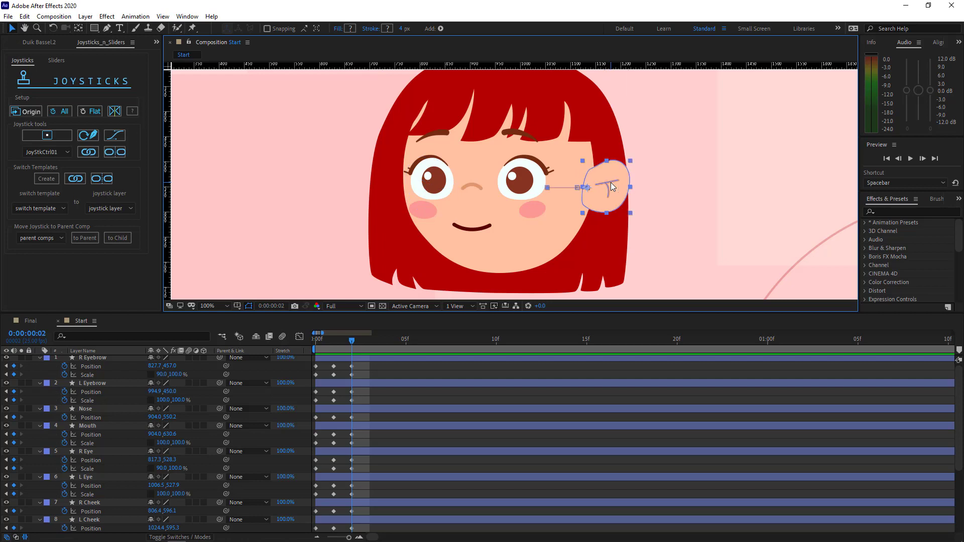
Step: Move the Back Hair layer and the Up Hair tuft 50 px right at 0:00:00:02
{"action": "left_click", "coordinate": [620, 285]}
{"action": "key", "text": "shift+Right"}
{"action": "key", "text": "shift+Right"}
{"action": "key", "text": "shift+Right"}
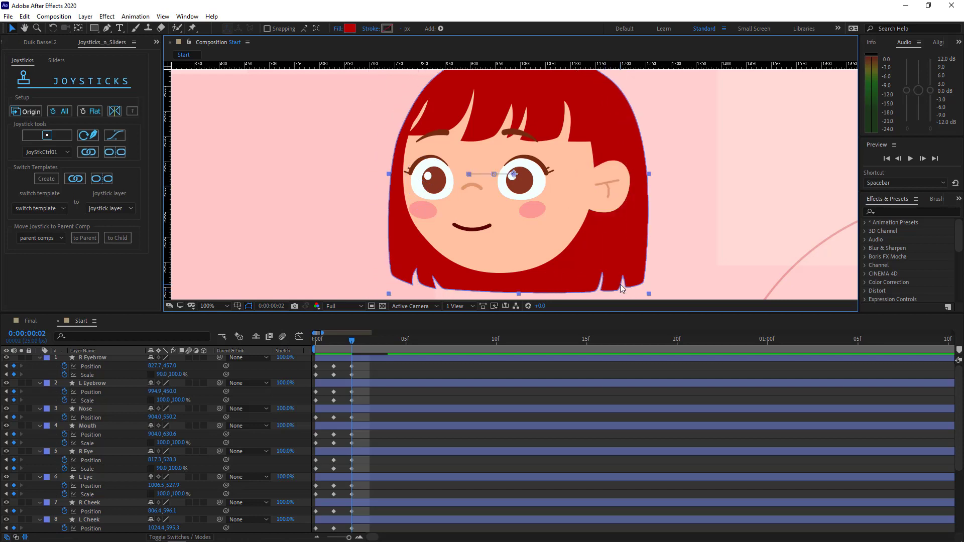
{"action": "key", "text": "shift+Right"}
{"action": "key", "text": "shift+Right"}
{"action": "key", "text": "comma"}
{"action": "scroll", "coordinate": [502, 120], "scroll_direction": "up", "scroll_amount": 4}
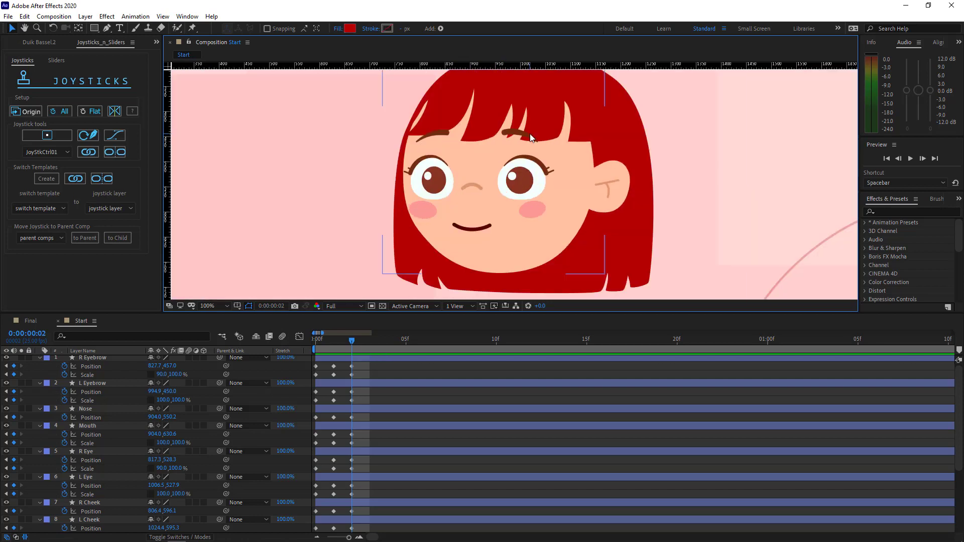
{"action": "left_click", "coordinate": [503, 120]}
{"action": "scroll", "coordinate": [521, 224], "scroll_direction": "down", "scroll_amount": 4}
Step: Select all points of the Front Hair fringe path and shift them 25 px left at 0:00:00:02 using free transform
{"action": "left_click", "coordinate": [517, 186]}
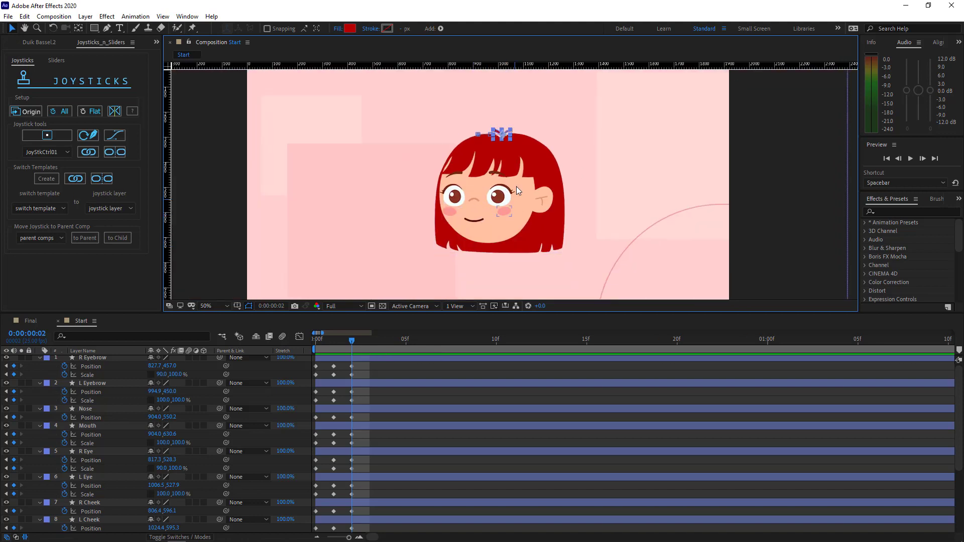
{"action": "scroll", "coordinate": [509, 166], "scroll_direction": "up", "scroll_amount": 3}
{"action": "key", "text": "g"}
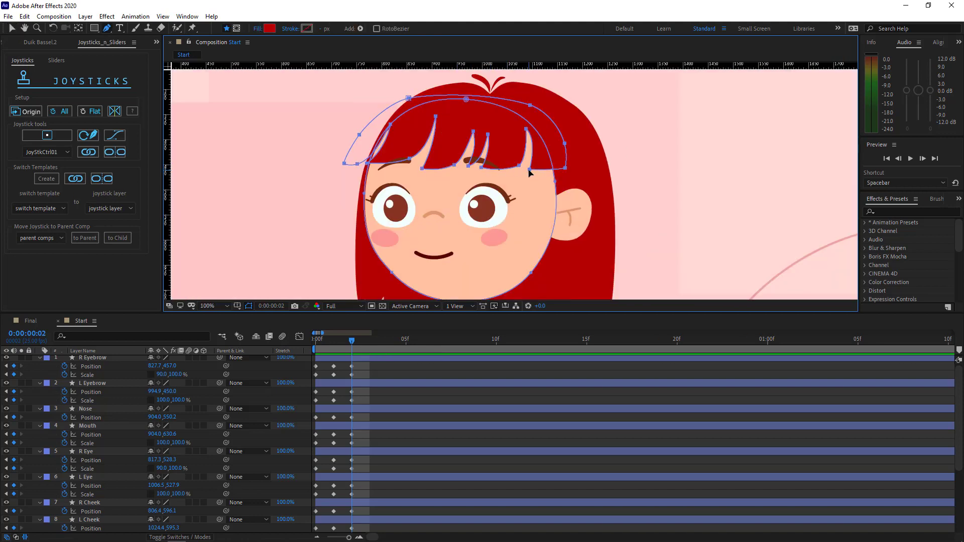
{"action": "key", "text": "ctrl+t"}
{"action": "key", "text": "shift+Left"}
{"action": "key", "text": "shift+Left"}
{"action": "key", "text": "Left"}
{"action": "key", "text": "Left"}
{"action": "key", "text": "Left"}
{"action": "key", "text": "Left"}
{"action": "key", "text": "Left"}
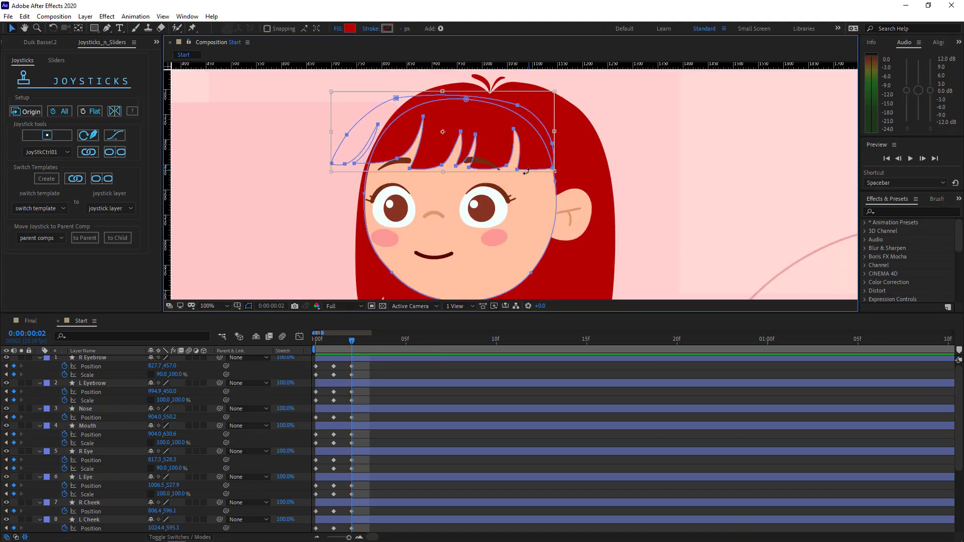
{"action": "left_click", "coordinate": [426, 373]}
Step: Copy the front-facing pose keyframes of all animated layers from 0:00:00:00 and paste them at 0:00:00:03
{"action": "scroll", "coordinate": [504, 200], "scroll_direction": "down", "scroll_amount": 1}
{"action": "scroll", "coordinate": [369, 344], "scroll_direction": "up", "scroll_amount": 1}
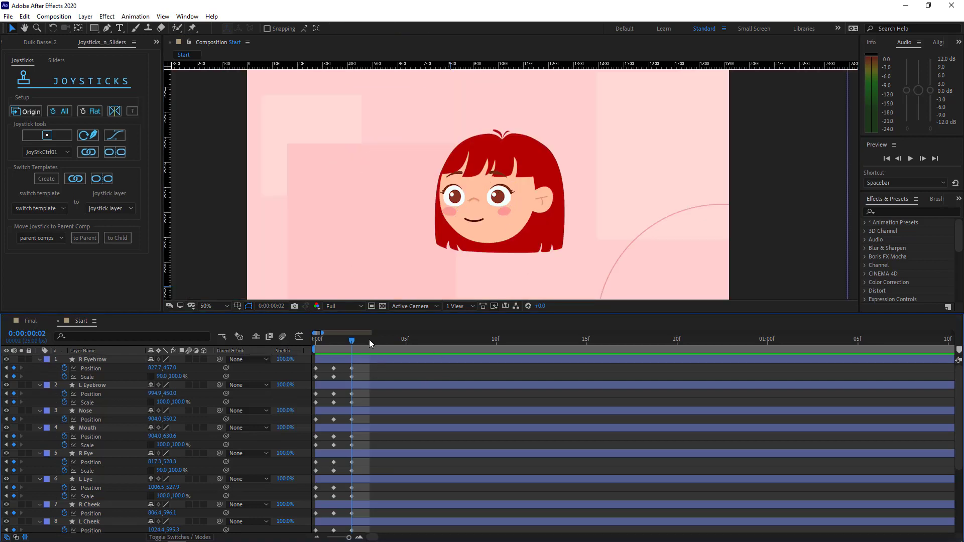
{"action": "left_click", "coordinate": [369, 340]}
{"action": "left_click_drag", "start_coordinate": [325, 366], "coordinate": [314, 540]}
{"action": "key", "text": "ctrl+c"}
{"action": "key", "text": "ctrl+v"}
{"action": "left_click", "coordinate": [408, 426]}
{"action": "scroll", "coordinate": [472, 197], "scroll_direction": "up", "scroll_amount": 1}
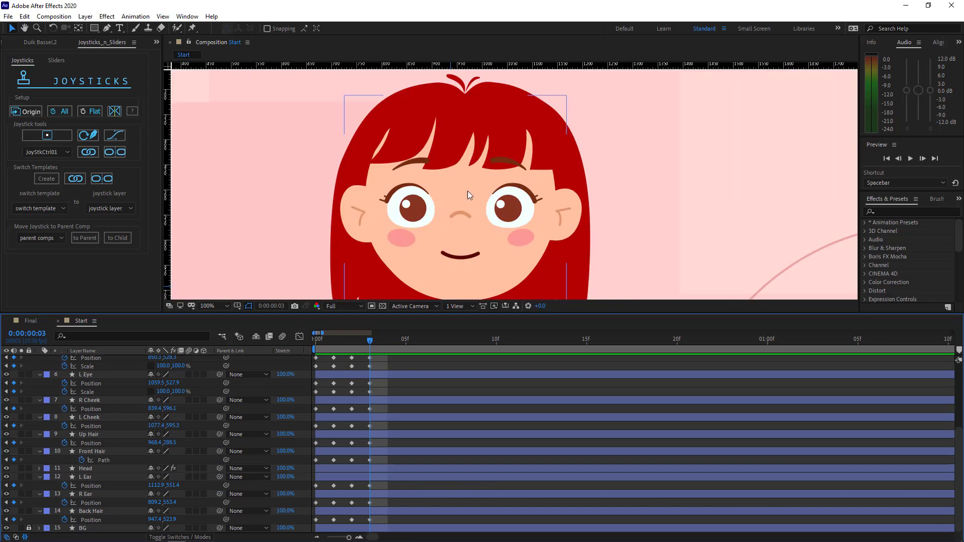
Step: Move both eyebrows, eyes and cheeks plus the nose and mouth 30 px up at 0:00:00:03
{"action": "scroll", "coordinate": [471, 189], "scroll_direction": "down", "scroll_amount": 1}
{"action": "scroll", "coordinate": [475, 196], "scroll_direction": "up", "scroll_amount": 1}
{"action": "left_click", "coordinate": [511, 201]}
{"action": "left_click", "coordinate": [521, 238], "text": "shift"}
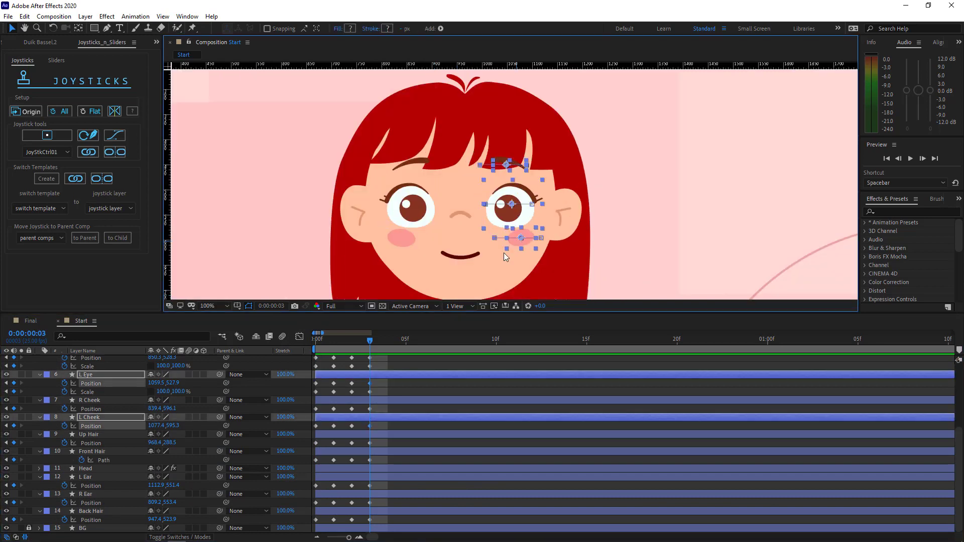
{"action": "left_click", "coordinate": [403, 233], "text": "shift"}
{"action": "left_click", "coordinate": [406, 210], "text": "shift"}
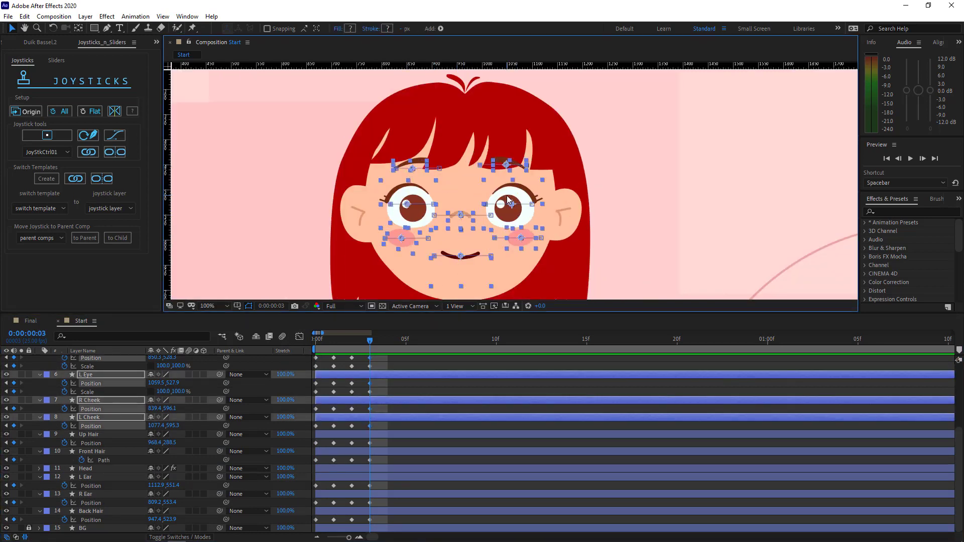
{"action": "key", "text": "shift+Up"}
{"action": "key", "text": "shift+Up"}
{"action": "key", "text": "shift+Up"}
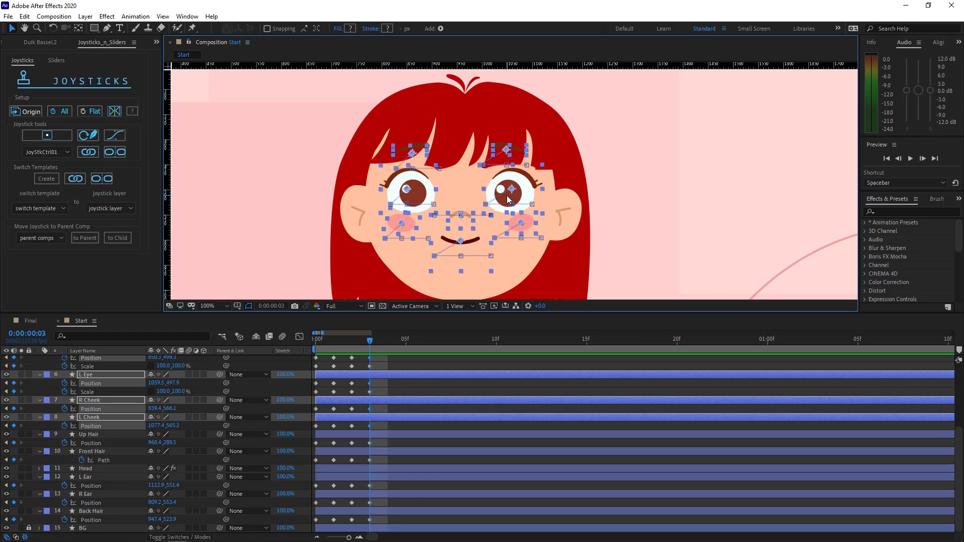
{"action": "left_click", "coordinate": [645, 195]}
Step: Select all points of the Front Hair fringe path and shift them 50 px up at 0:00:00:03 using free transform
{"action": "left_click", "coordinate": [455, 137]}
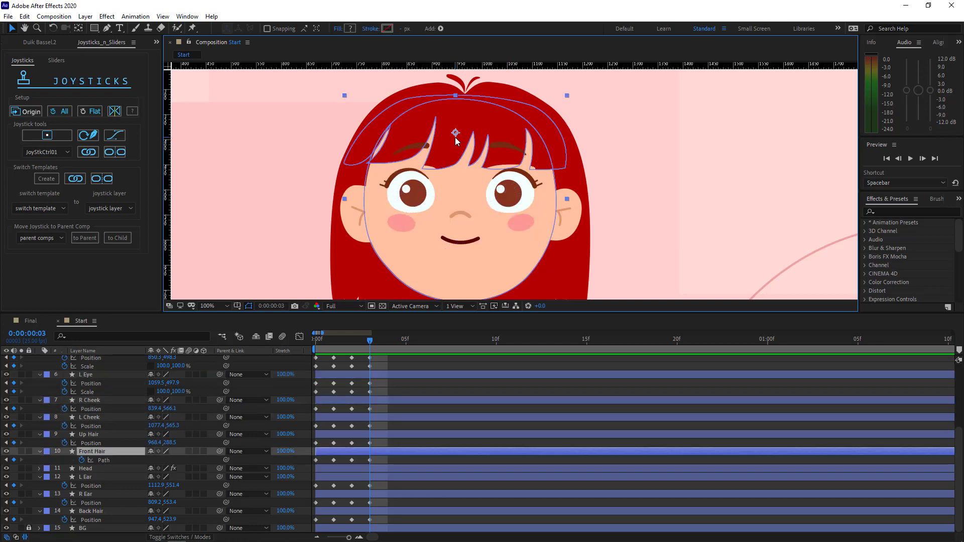
{"action": "key", "text": "g"}
{"action": "double_click", "coordinate": [562, 170], "text": "ctrl"}
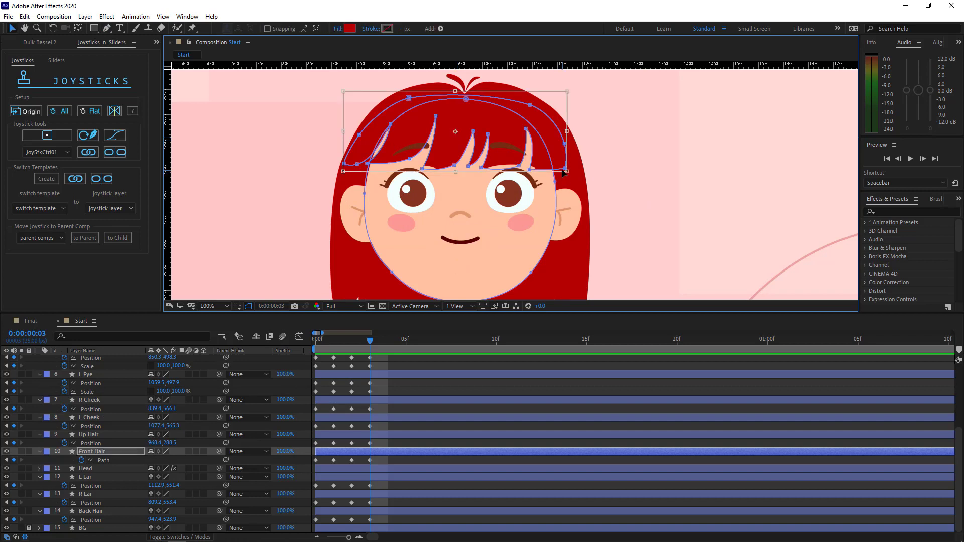
{"action": "key", "text": "shift+Up"}
{"action": "key", "text": "shift+Up"}
{"action": "key", "text": "shift+Up"}
{"action": "key", "text": "shift+Up"}
{"action": "key", "text": "shift+Up"}
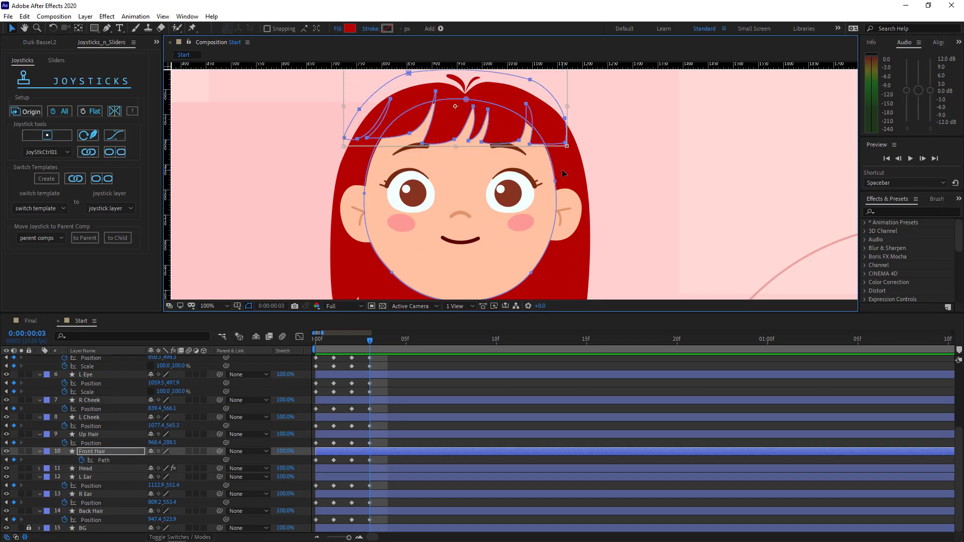
{"action": "double_click", "coordinate": [649, 169]}
Step: Lower the tip points of the two outer gaps in the Front Hair fringe path so they stay inside the head outline
{"action": "scroll", "coordinate": [493, 118], "scroll_direction": "up", "scroll_amount": 1}
{"action": "left_click_drag", "start_coordinate": [493, 118], "coordinate": [577, 230]}
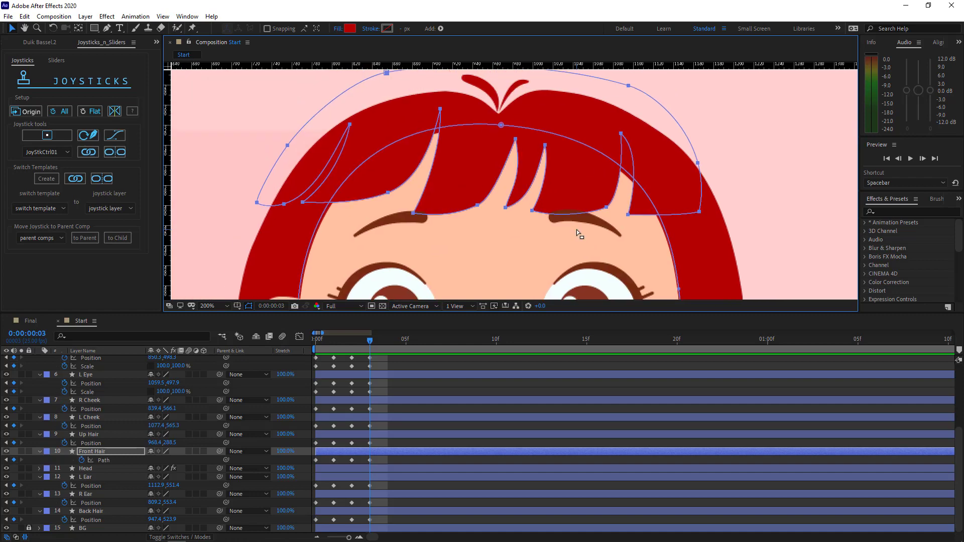
{"action": "key", "text": "g"}
{"action": "left_click", "coordinate": [739, 148], "text": "ctrl"}
{"action": "left_click_drag", "start_coordinate": [622, 134], "coordinate": [617, 170]}
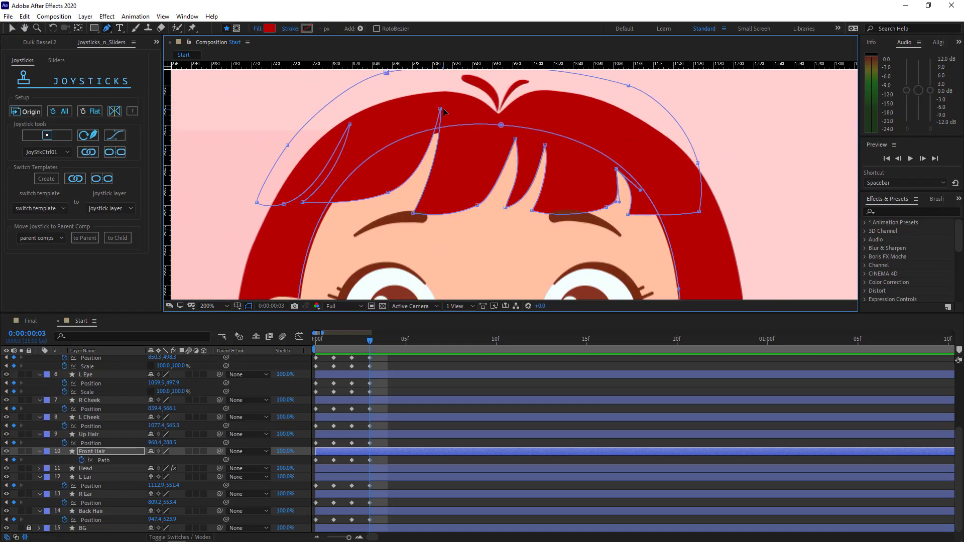
{"action": "left_click_drag", "start_coordinate": [440, 109], "coordinate": [436, 135]}
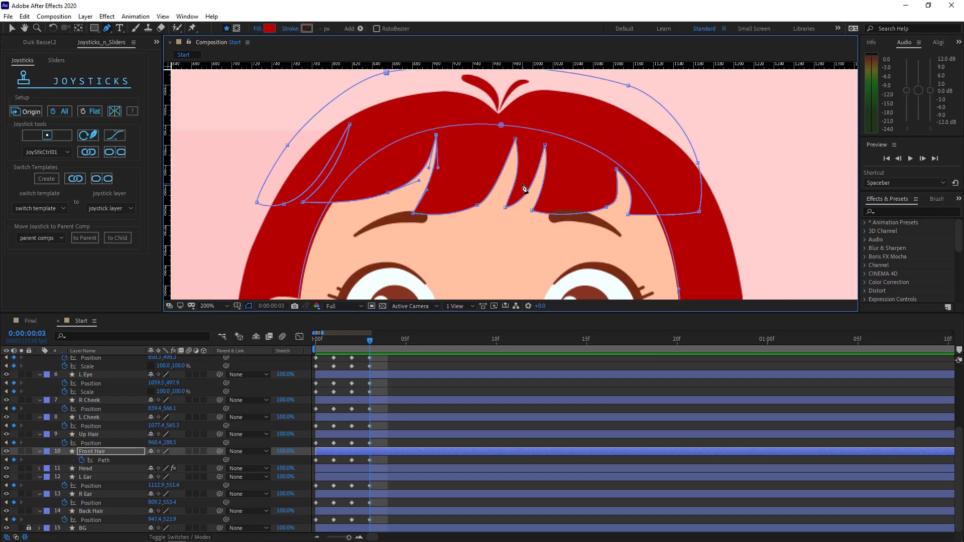
Step: Move the nose, mouth and both eyes, cheeks and eyebrows a further 30 px up at 0:00:00:03
{"action": "scroll", "coordinate": [523, 189], "scroll_direction": "down", "scroll_amount": 1}
{"action": "left_click", "coordinate": [452, 370]}
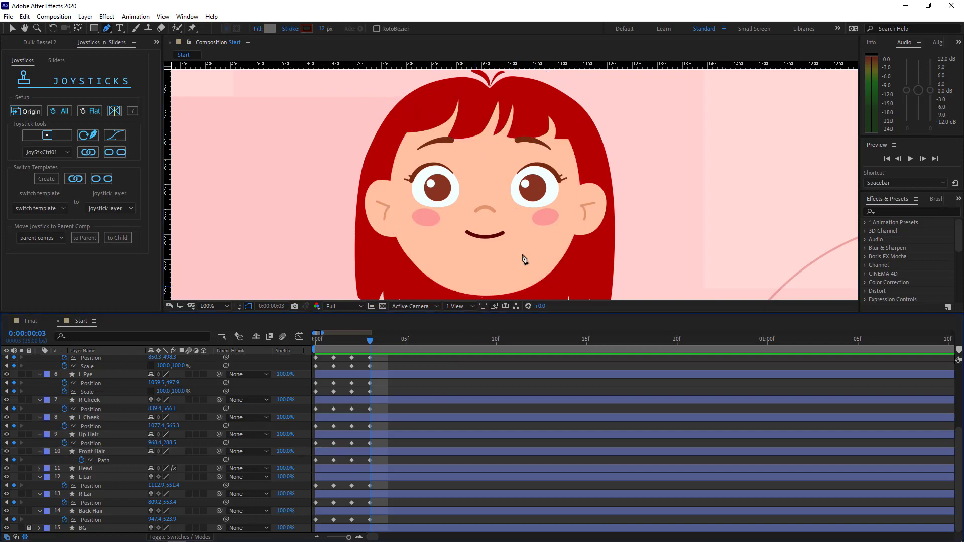
{"action": "key", "text": "v"}
{"action": "left_click_drag", "start_coordinate": [570, 132], "coordinate": [487, 209]}
{"action": "left_click", "coordinate": [484, 209], "text": "shift"}
{"action": "left_click", "coordinate": [418, 218], "text": "shift"}
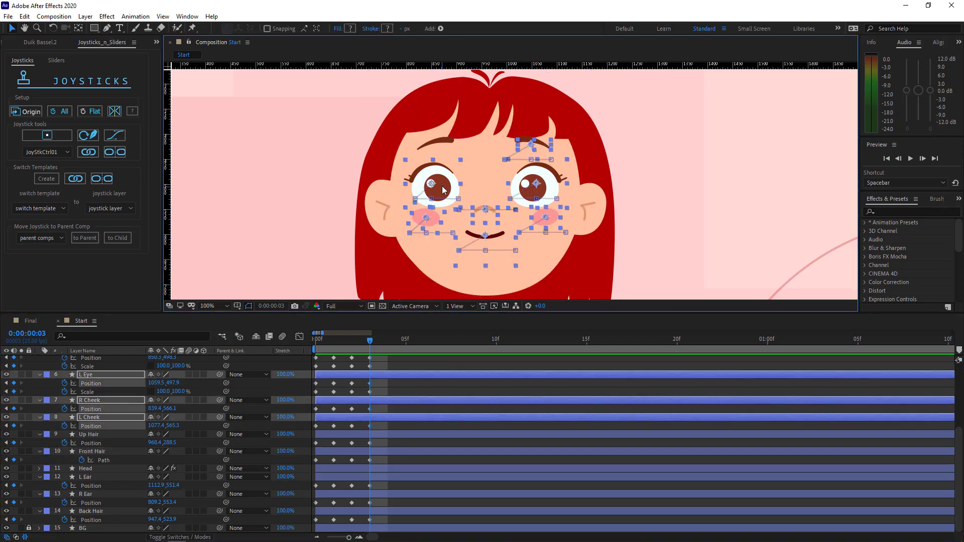
{"action": "left_click", "coordinate": [441, 186], "text": "shift"}
{"action": "left_click", "coordinate": [444, 141], "text": "shift"}
{"action": "key", "text": "shift+Up"}
{"action": "key", "text": "shift+Up"}
{"action": "key", "text": "shift+Up"}
{"action": "left_click", "coordinate": [681, 208]}
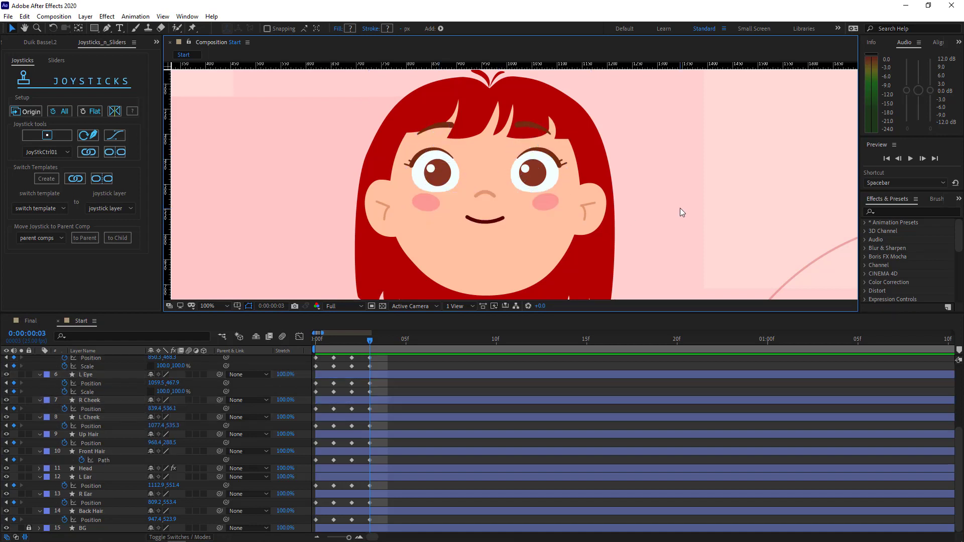
Step: Nudge both eyes, both cheeks and the nose another 8 px up at 0:00:00:03
{"action": "scroll", "coordinate": [515, 228], "scroll_direction": "down", "scroll_amount": 1}
{"action": "scroll", "coordinate": [577, 258], "scroll_direction": "up", "scroll_amount": 1}
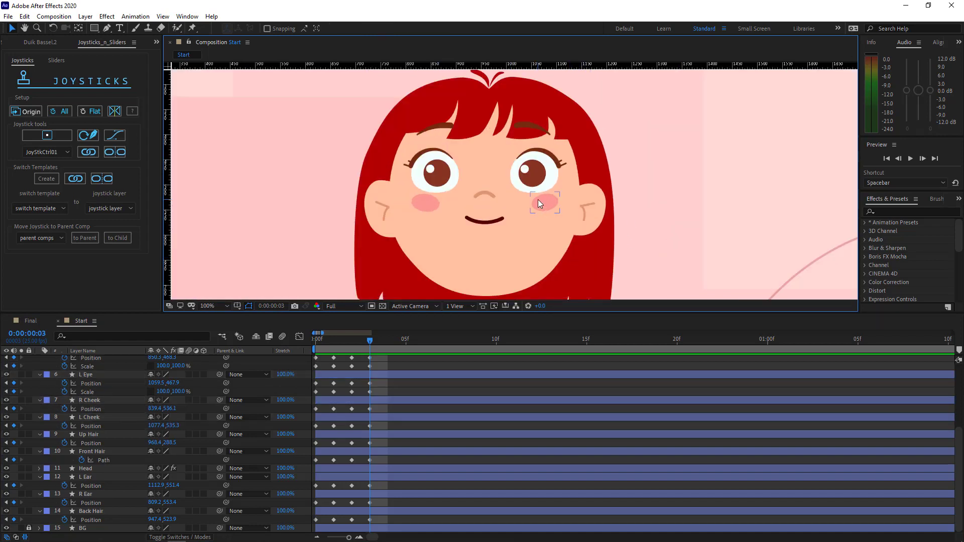
{"action": "left_click", "coordinate": [540, 202]}
{"action": "left_click", "coordinate": [534, 179], "text": "shift"}
{"action": "left_click", "coordinate": [428, 203], "text": "shift"}
{"action": "left_click", "coordinate": [438, 177], "text": "shift"}
{"action": "key", "text": "Up"}
{"action": "key", "text": "Up"}
{"action": "key", "text": "Up"}
{"action": "key", "text": "Up"}
{"action": "key", "text": "Up"}
{"action": "key", "text": "Up"}
{"action": "key", "text": "Up"}
{"action": "key", "text": "Up"}
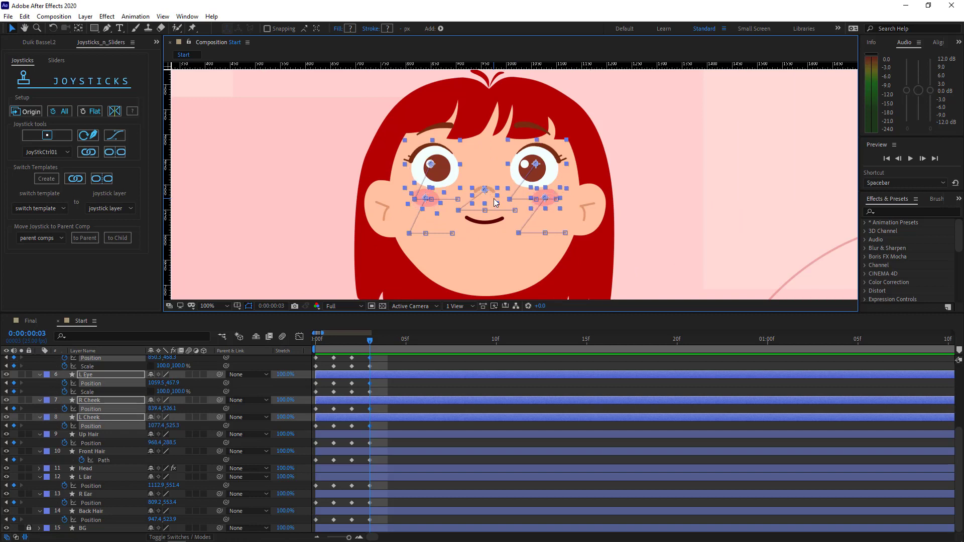
{"action": "key", "text": "ctrl+shift+a"}
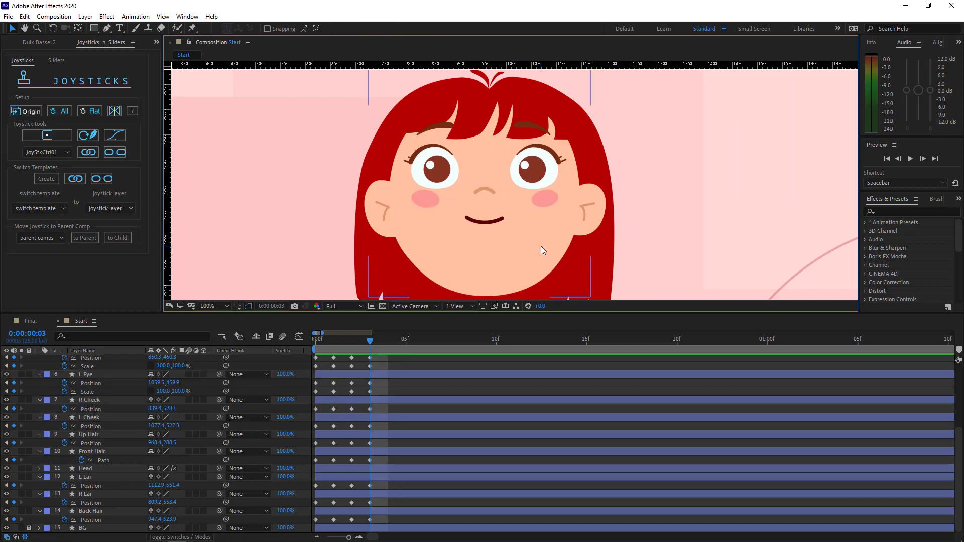
Step: Move the L Ear and R Ear layers 20 px down at 0:00:00:03
{"action": "left_click", "coordinate": [602, 211]}
{"action": "left_click", "coordinate": [366, 209], "text": "shift"}
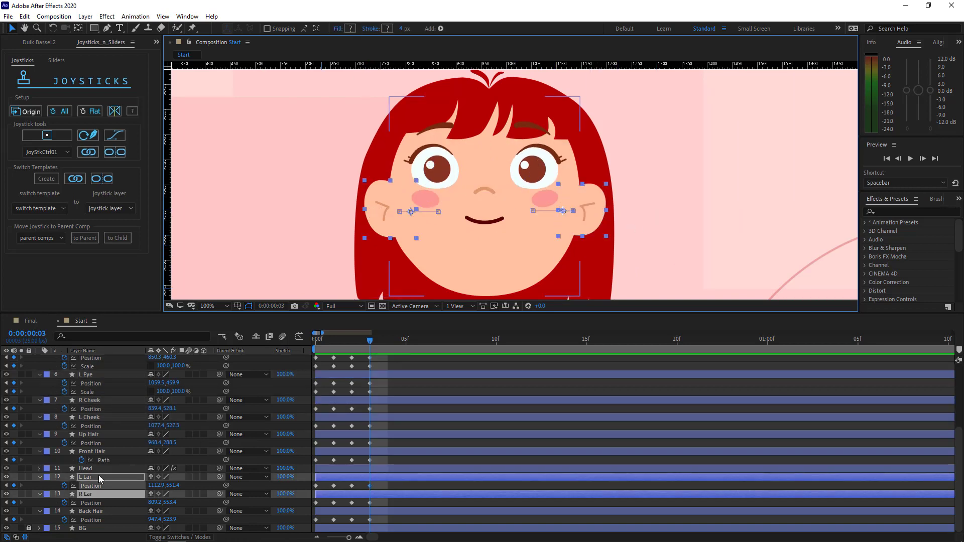
{"action": "key", "text": "shift+Down"}
{"action": "key", "text": "shift+Down"}
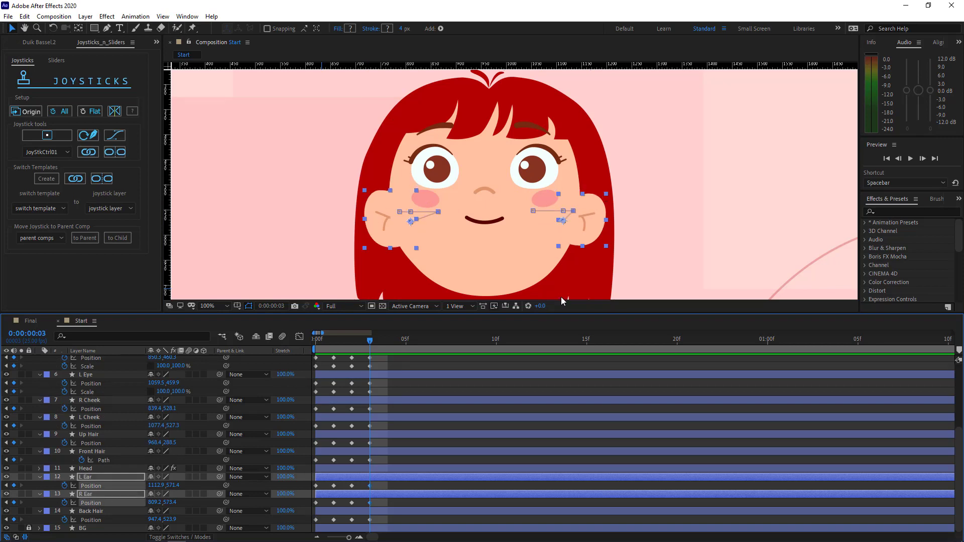
Step: Move the Back Hair layer 12 px down at 0:00:00:03
{"action": "scroll", "coordinate": [570, 231], "scroll_direction": "down", "scroll_amount": 2}
{"action": "left_click", "coordinate": [580, 272]}
{"action": "key", "text": "shift+Down"}
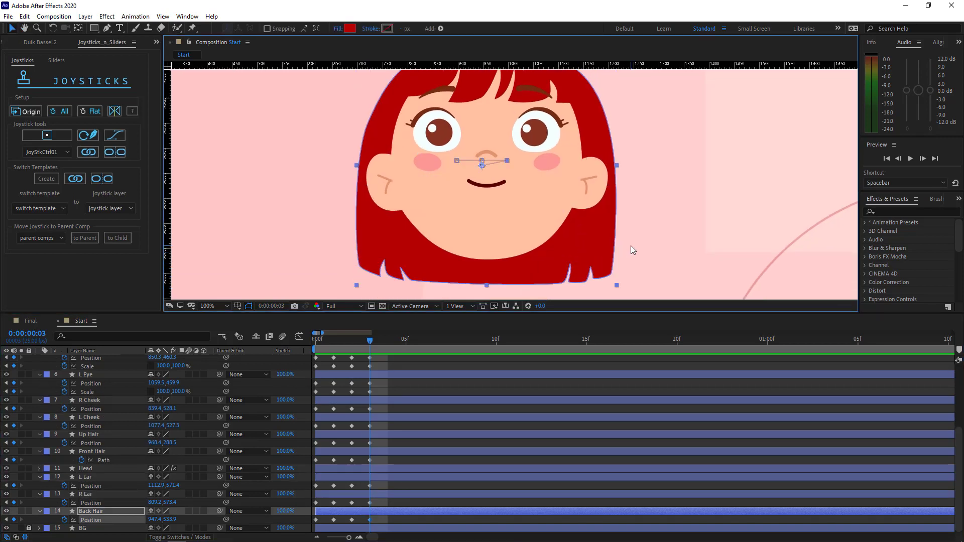
{"action": "key", "text": "shift+Down"}
{"action": "left_click_drag", "start_coordinate": [551, 167], "coordinate": [554, 239]}
{"action": "key", "text": "shift+Up"}
{"action": "key", "text": "Down"}
{"action": "key", "text": "Down"}
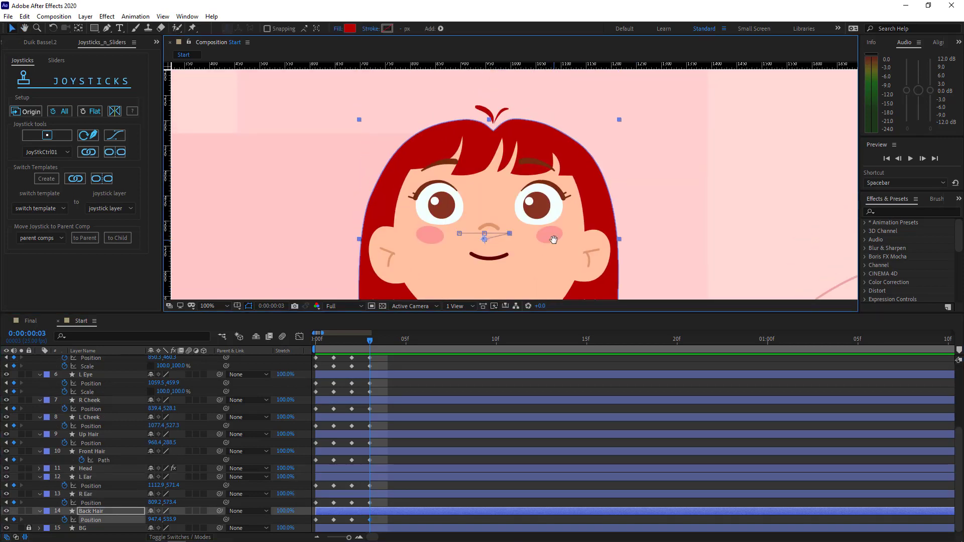
Step: Lower the Up Hair tuft by 18 px at 0:00:00:03 so it sits on top of the head
{"action": "left_click", "coordinate": [498, 115]}
{"action": "key", "text": "Down"}
{"action": "key", "text": "Down"}
{"action": "key", "text": "Down"}
{"action": "key", "text": "Down"}
{"action": "key", "text": "Down"}
{"action": "key", "text": "Down"}
{"action": "key", "text": "Down"}
{"action": "key", "text": "Down"}
{"action": "key", "text": "Down"}
{"action": "key", "text": "Down"}
{"action": "key", "text": "Down"}
{"action": "key", "text": "Down"}
{"action": "key", "text": "Down"}
{"action": "key", "text": "Down"}
{"action": "key", "text": "Down"}
{"action": "key", "text": "Down"}
{"action": "key", "text": "Down"}
{"action": "key", "text": "Down"}
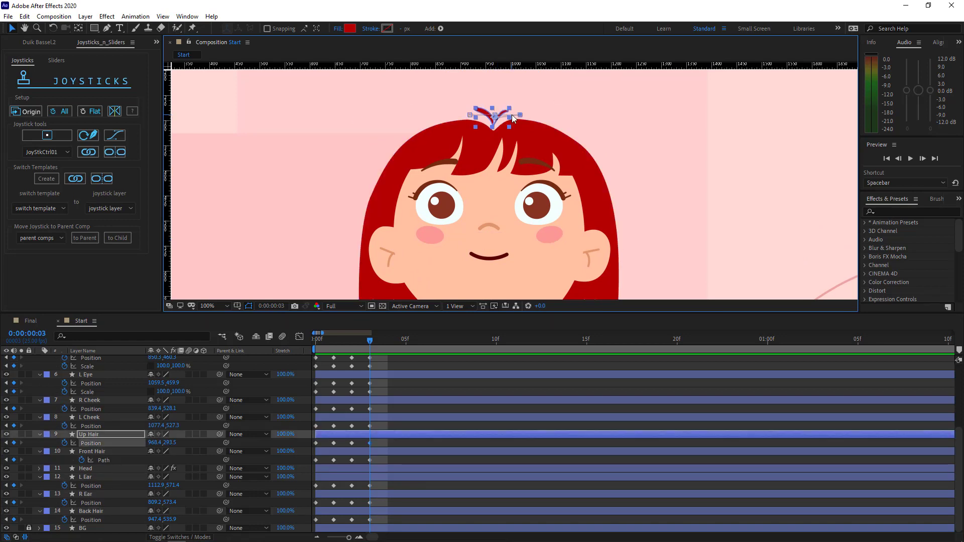
{"action": "left_click", "coordinate": [639, 180]}
{"action": "scroll", "coordinate": [573, 231], "scroll_direction": "down", "scroll_amount": 2}
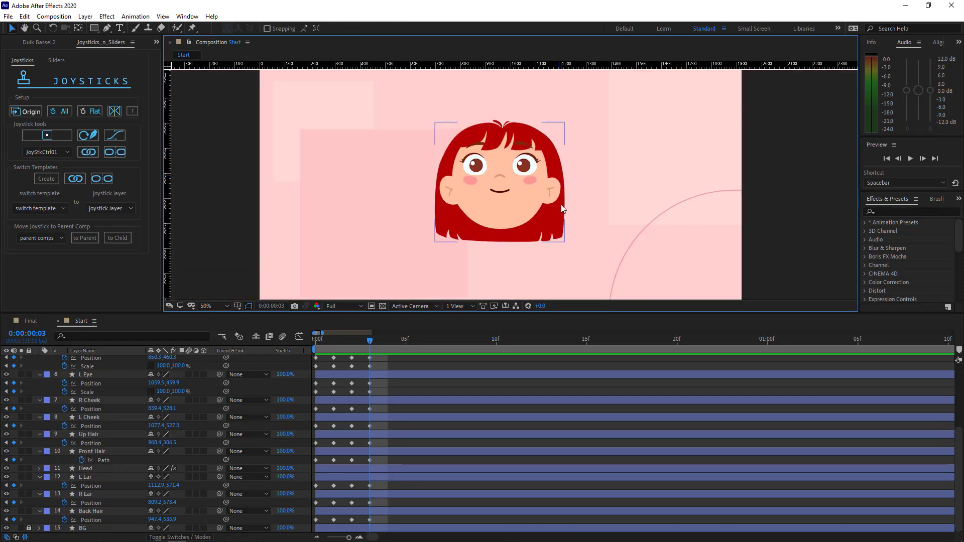
Step: Copy the front-facing pose keyframes of all animated layers from 0:00:00:00 and paste them at 0:00:00:04
{"action": "left_click_drag", "start_coordinate": [370, 341], "coordinate": [319, 342]}
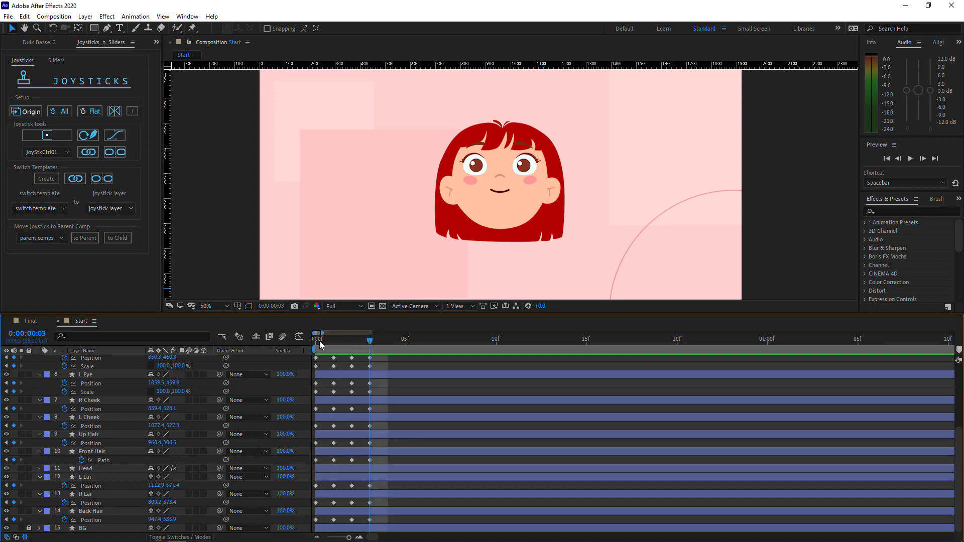
{"action": "left_click", "coordinate": [386, 342]}
{"action": "scroll", "coordinate": [358, 376], "scroll_direction": "up", "scroll_amount": 5}
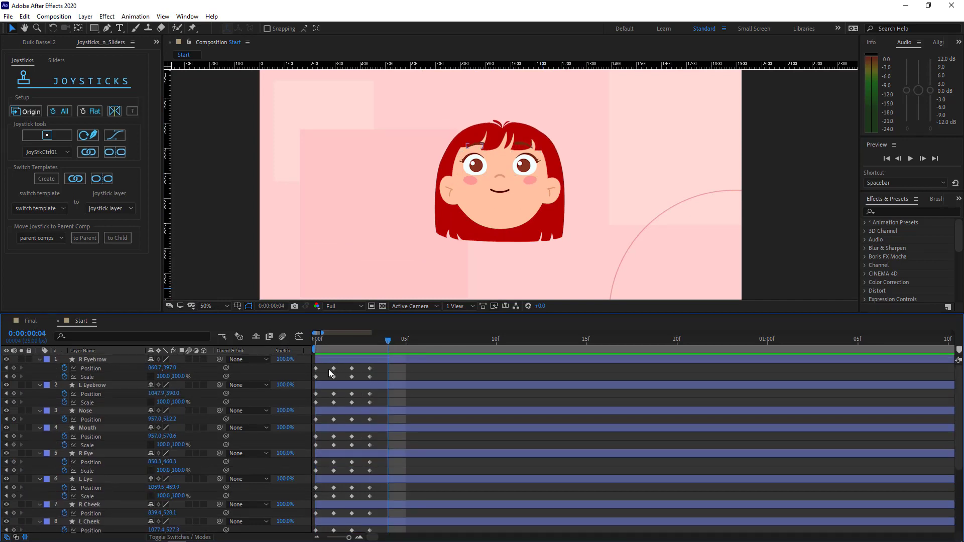
{"action": "left_click_drag", "start_coordinate": [321, 374], "coordinate": [324, 532]}
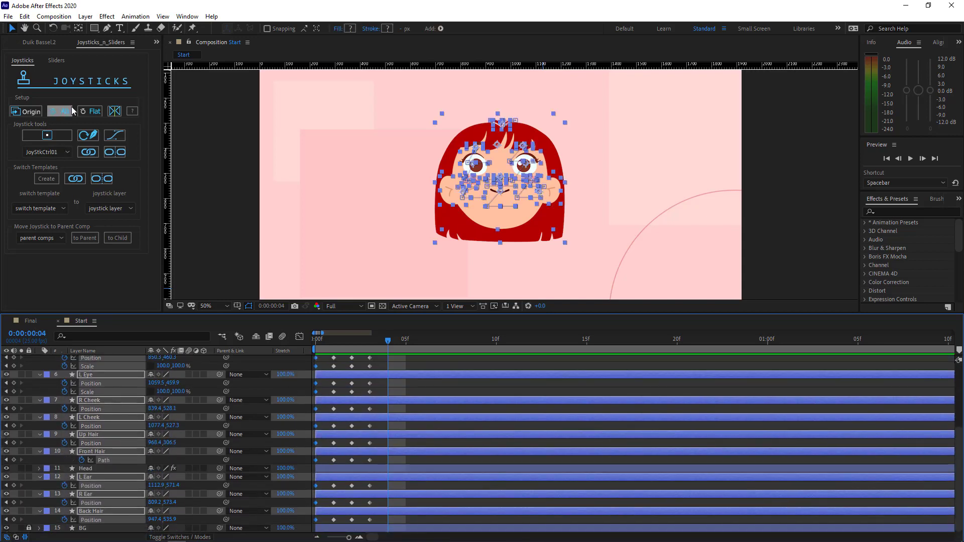
{"action": "left_click", "coordinate": [27, 112]}
{"action": "scroll", "coordinate": [418, 411], "scroll_direction": "up", "scroll_amount": 5}
{"action": "left_click", "coordinate": [418, 373]}
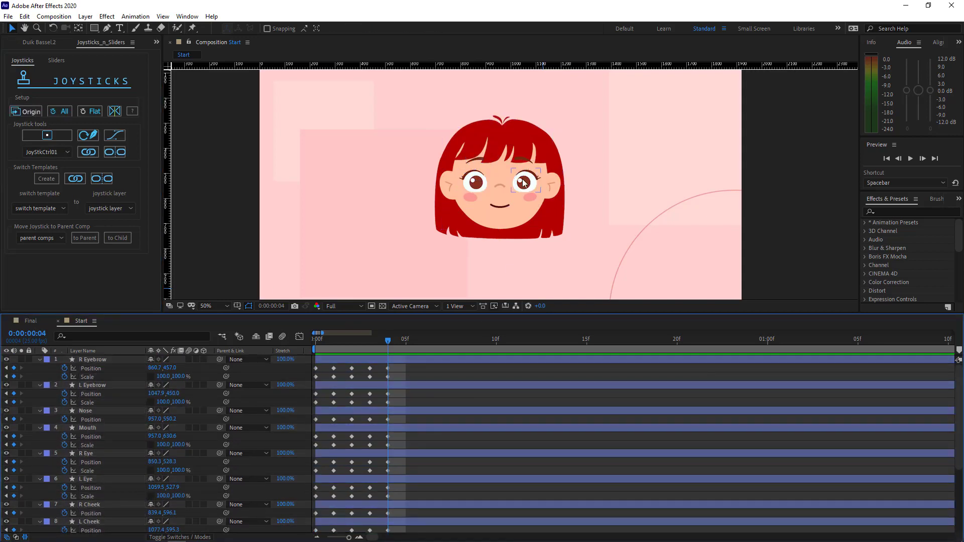
Step: Move the R Eyebrow, both eyes and cheeks, the nose and the mouth 60 px down at 0:00:00:04
{"action": "scroll", "coordinate": [525, 181], "scroll_direction": "up", "scroll_amount": 1}
{"action": "left_click", "coordinate": [537, 137]}
{"action": "left_click", "coordinate": [533, 181], "text": "shift"}
{"action": "left_click", "coordinate": [546, 210], "text": "shift"}
{"action": "left_click", "coordinate": [486, 188], "text": "shift"}
{"action": "left_click", "coordinate": [485, 227], "text": "shift"}
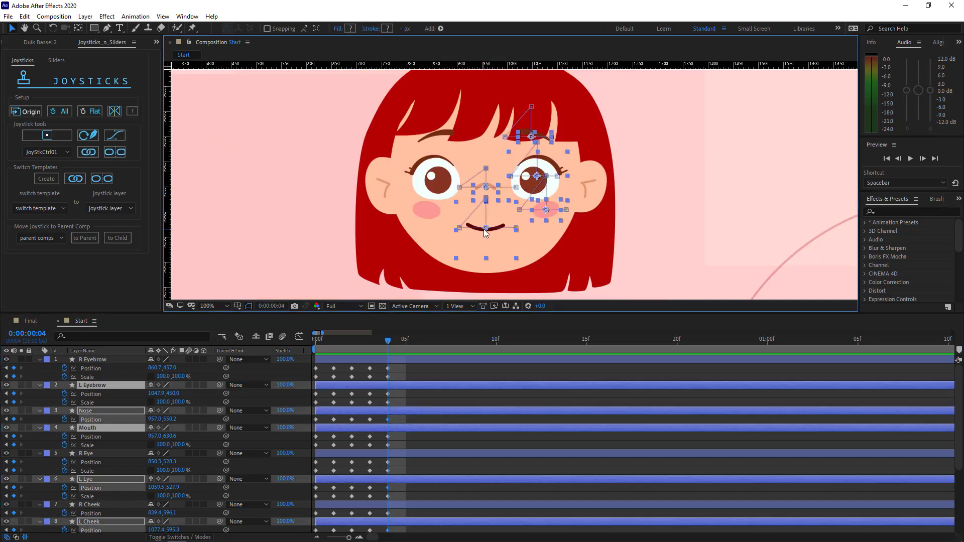
{"action": "left_click", "coordinate": [426, 210], "text": "shift"}
{"action": "left_click", "coordinate": [433, 176], "text": "shift"}
{"action": "left_click", "coordinate": [442, 135], "text": "shift"}
{"action": "key", "text": "shift+Down"}
{"action": "key", "text": "shift+Down"}
{"action": "key", "text": "shift+Down"}
{"action": "key", "text": "shift+Down"}
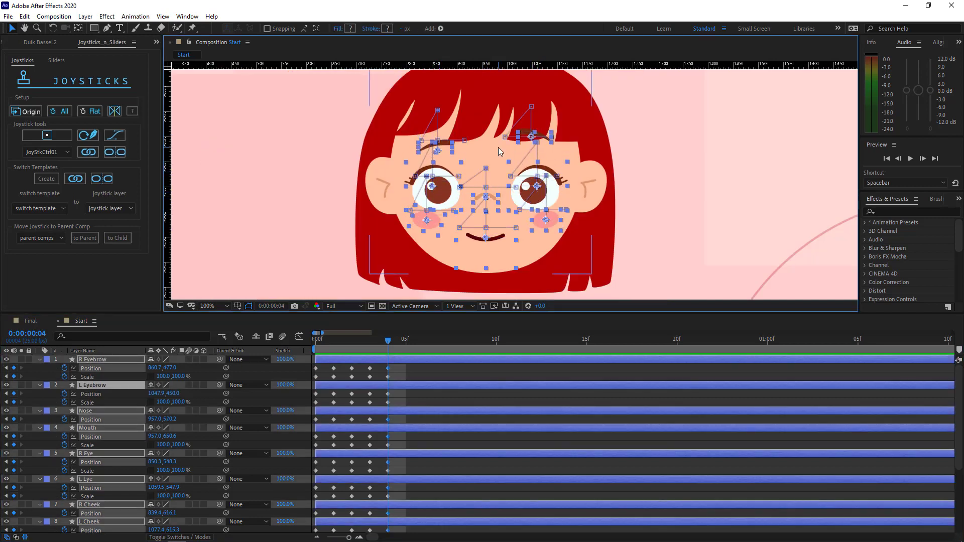
{"action": "key", "text": "shift+Down"}
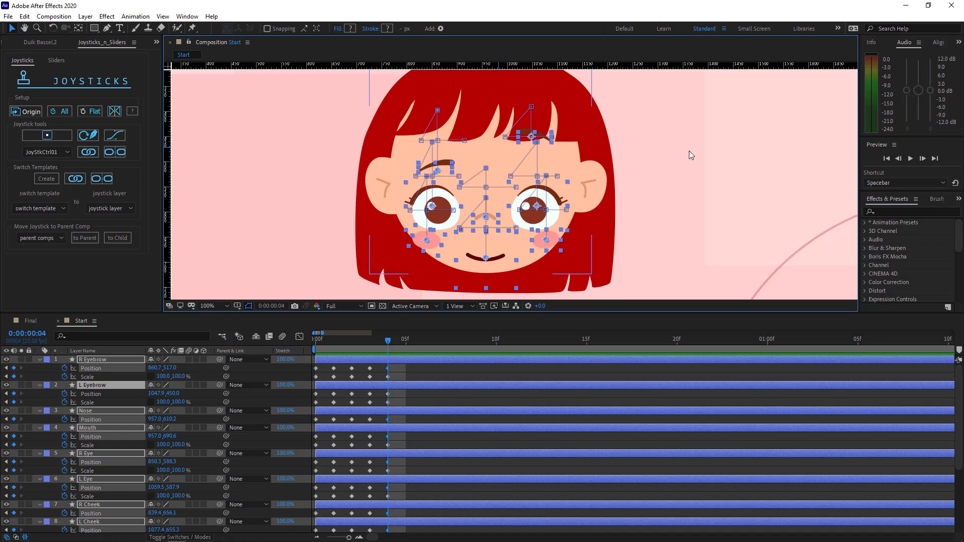
Step: Move the L Eyebrow 60 px down at 0:00:00:04 and compare both eyebrows' heights against a horizontal guide
{"action": "left_click", "coordinate": [679, 175]}
{"action": "left_click", "coordinate": [607, 183]}
{"action": "key", "text": "shift+Down"}
{"action": "key", "text": "shift+Down"}
{"action": "key", "text": "shift+Down"}
{"action": "key", "text": "shift+Down"}
{"action": "key", "text": "shift+Down"}
{"action": "key", "text": "shift+Down"}
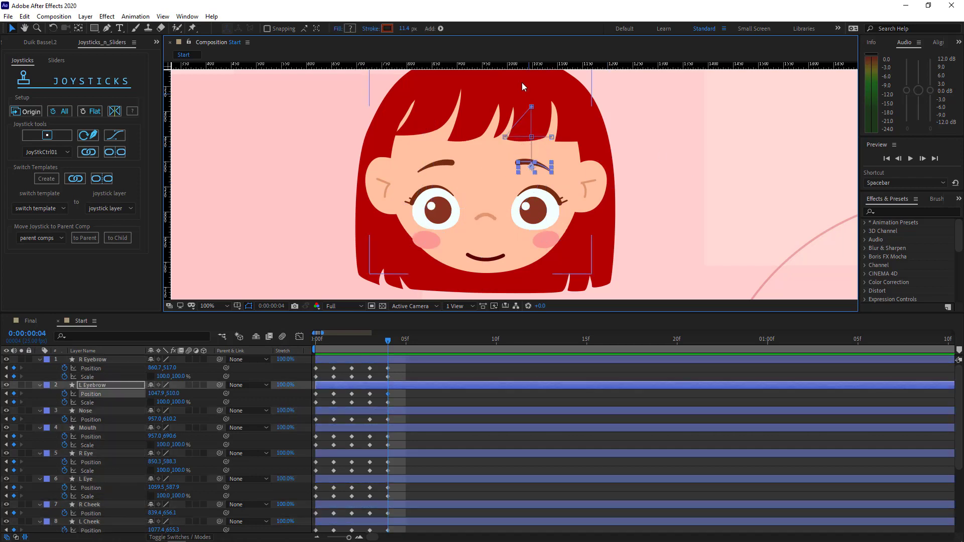
{"action": "left_click_drag", "start_coordinate": [517, 66], "coordinate": [503, 163]}
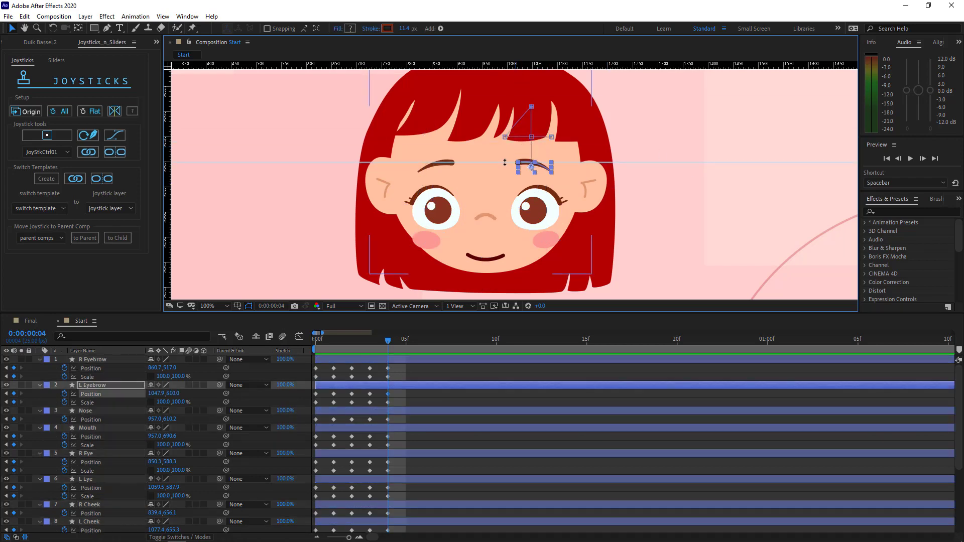
{"action": "scroll", "coordinate": [516, 177], "scroll_direction": "down", "scroll_amount": 2}
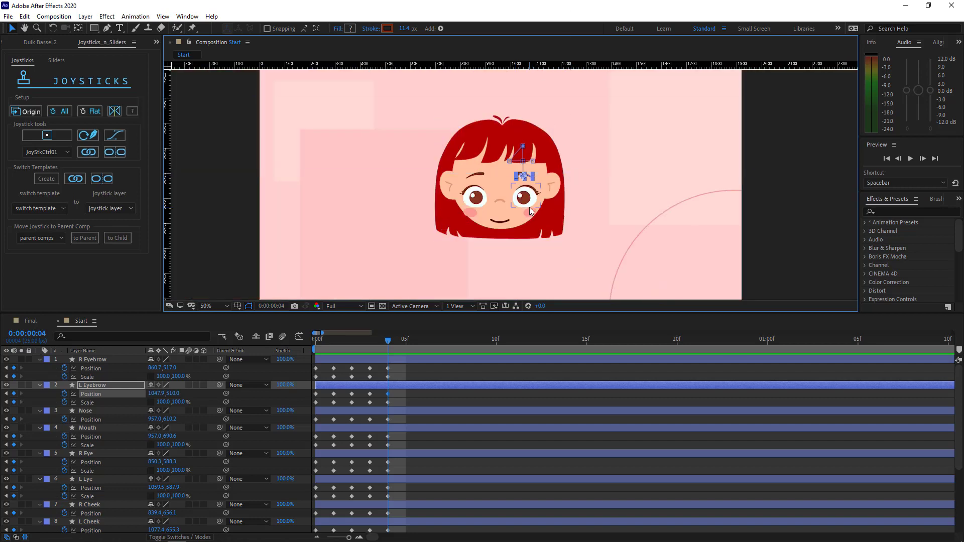
Step: Lower both eyebrows by 10 px and the nose by 20 px at 0:00:00:04
{"action": "scroll", "coordinate": [529, 207], "scroll_direction": "up", "scroll_amount": 2}
{"action": "left_click", "coordinate": [91, 360], "text": "shift"}
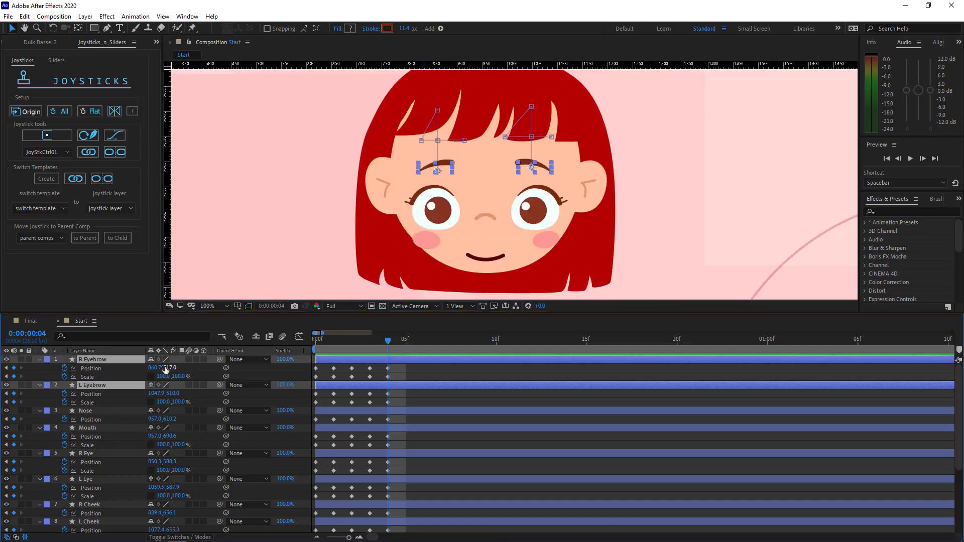
{"action": "key", "text": "shift+Down"}
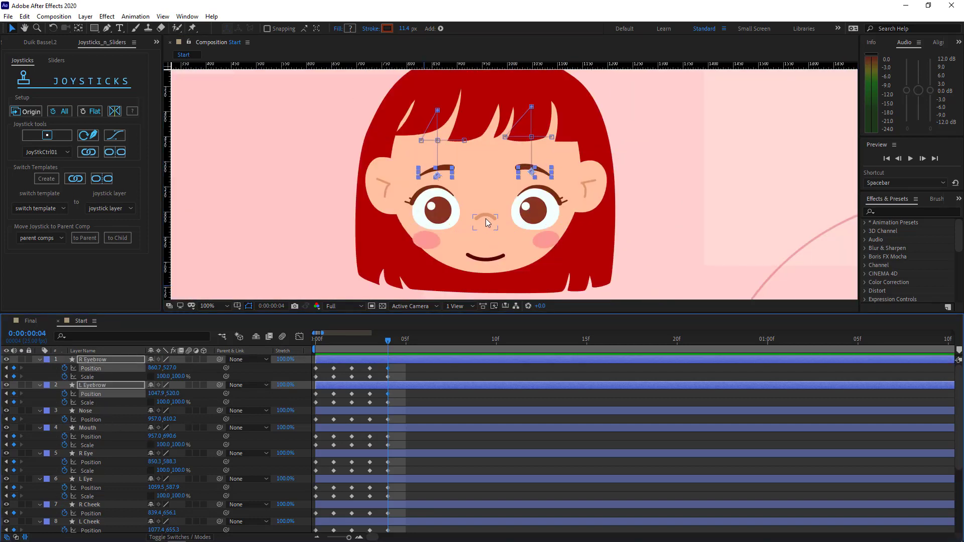
{"action": "left_click_drag", "start_coordinate": [486, 218], "coordinate": [486, 228]}
{"action": "left_click", "coordinate": [658, 237]}
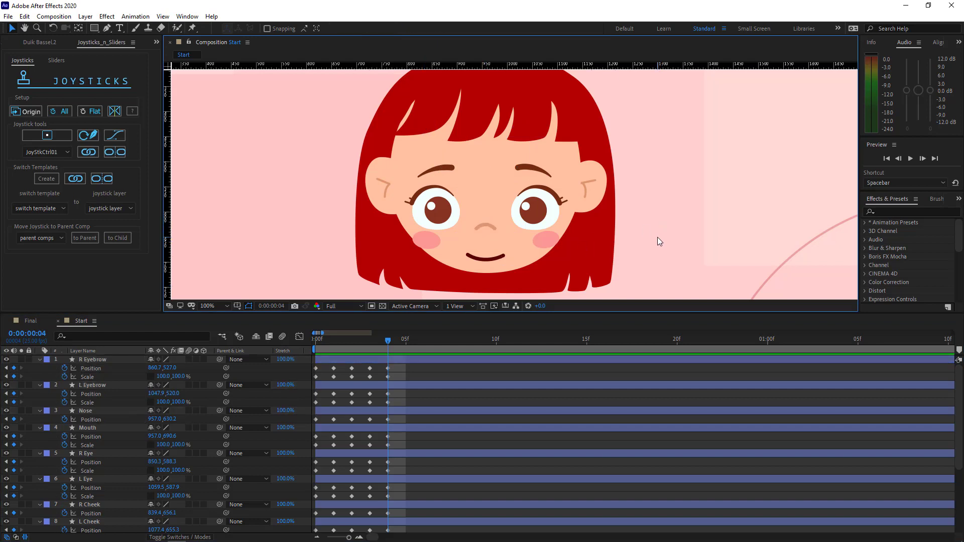
Step: Move the L Ear and R Ear layers 20 px up at 0:00:00:04
{"action": "left_click", "coordinate": [596, 200]}
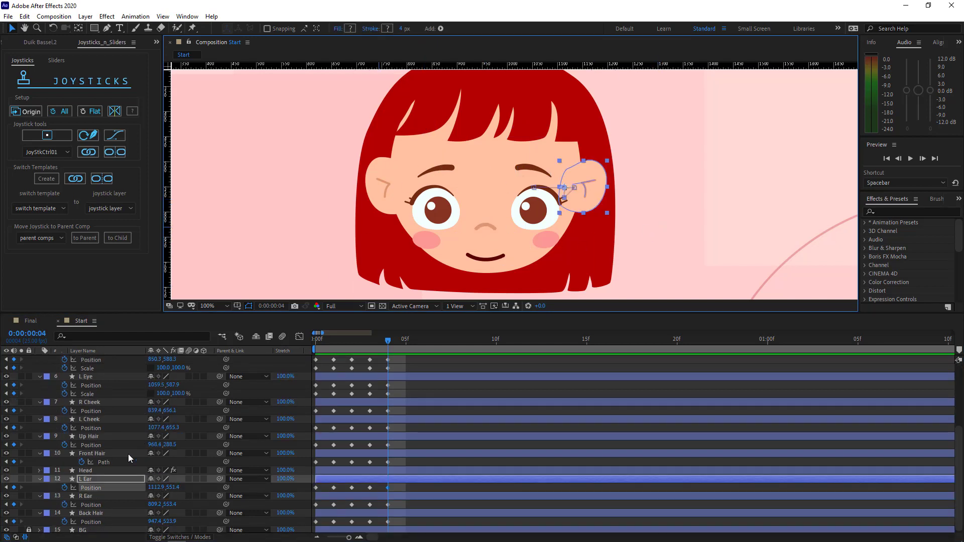
{"action": "left_click", "coordinate": [92, 497], "text": "shift"}
{"action": "key", "text": "shift+Up"}
{"action": "key", "text": "shift+Up"}
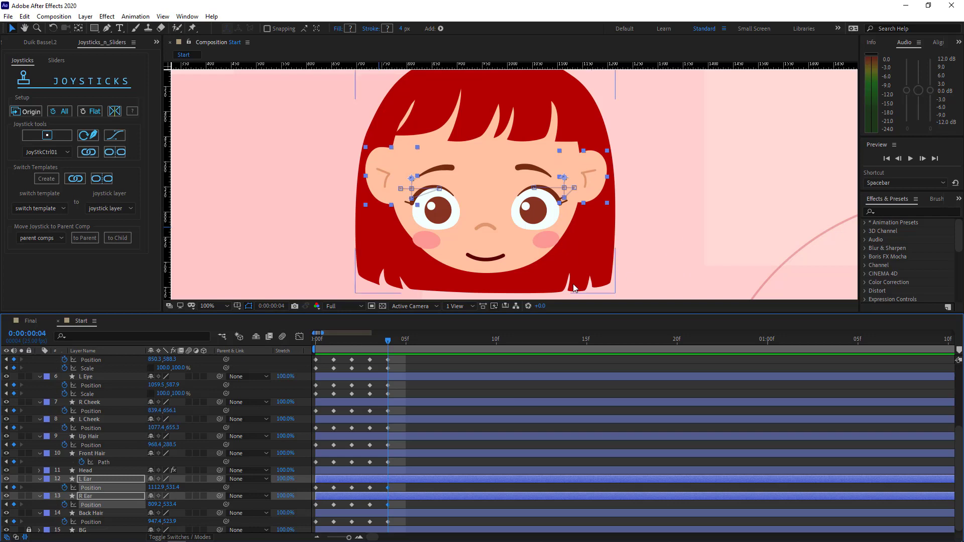
Step: Move the Back Hair 24 px up and the Up Hair tuft 14 px up at 0:00:00:04
{"action": "left_click", "coordinate": [602, 222]}
{"action": "scroll", "coordinate": [635, 193], "scroll_direction": "down", "scroll_amount": 1}
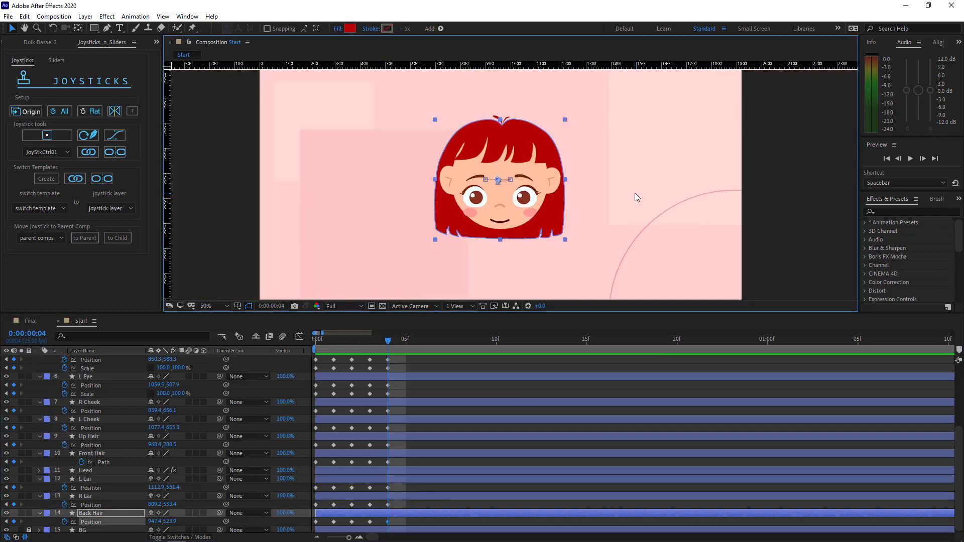
{"action": "key", "text": "shift+Up"}
{"action": "key", "text": "Up"}
{"action": "key", "text": "Up"}
{"action": "scroll", "coordinate": [635, 193], "scroll_direction": "up", "scroll_amount": 1}
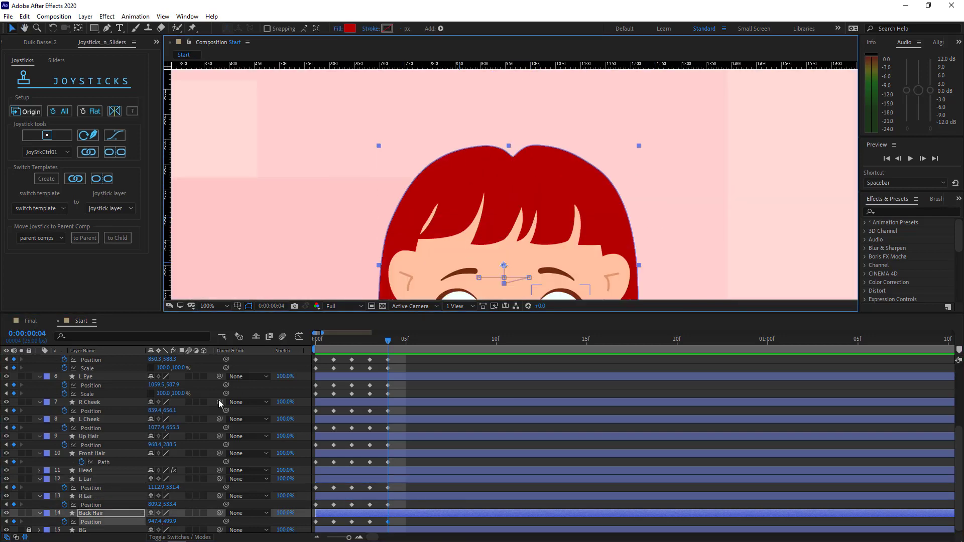
{"action": "left_click", "coordinate": [43, 502]}
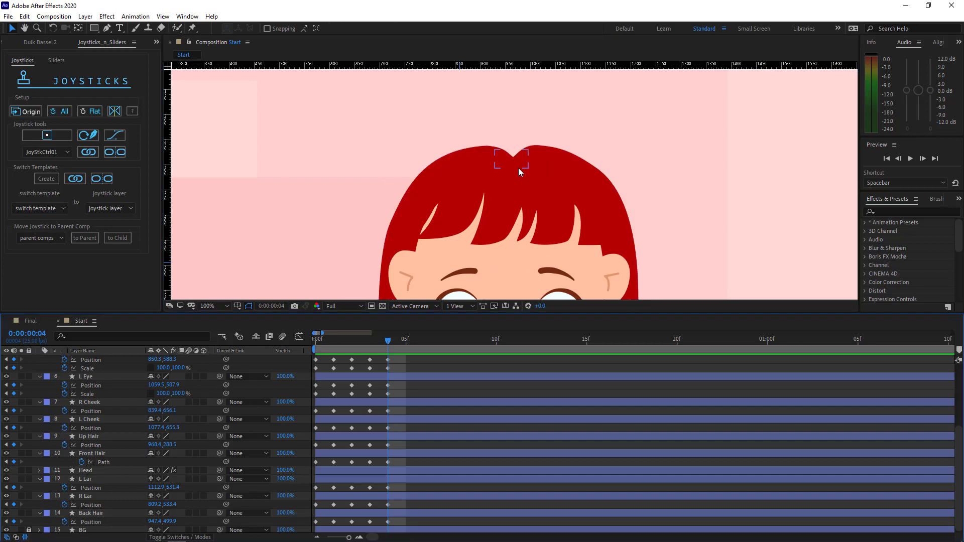
{"action": "left_click_drag", "start_coordinate": [519, 169], "coordinate": [516, 163]}
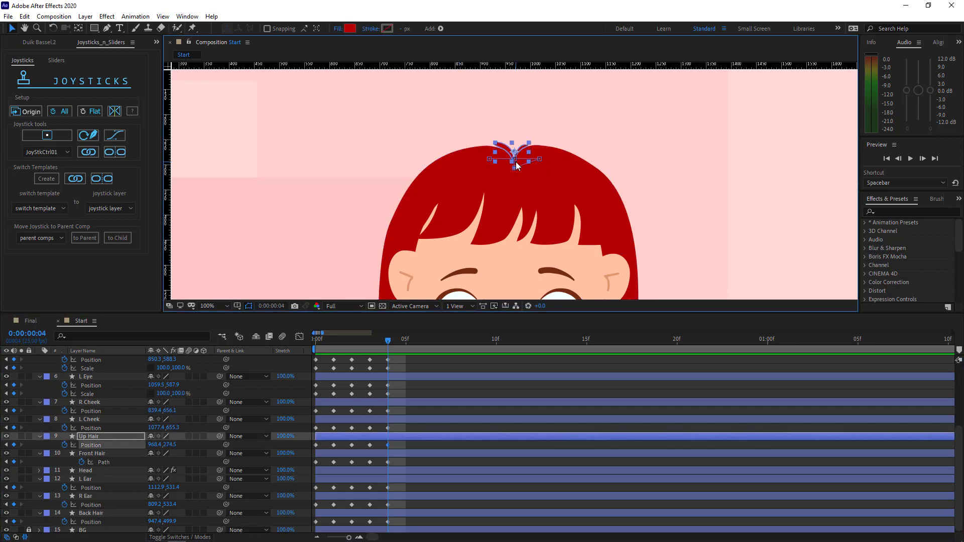
{"action": "left_click", "coordinate": [56, 445]}
Step: Select all points of the Front Hair fringe path and shift them 60 px down at 0:00:00:04 using free transform
{"action": "left_click_drag", "start_coordinate": [542, 221], "coordinate": [554, 149]}
{"action": "left_click", "coordinate": [509, 154]}
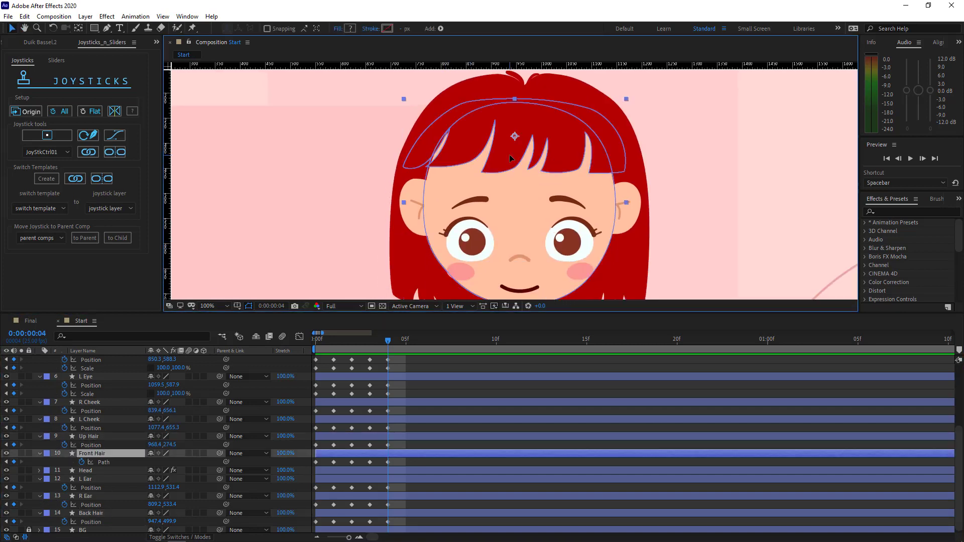
{"action": "key", "text": "g"}
{"action": "key", "text": "ctrl+t"}
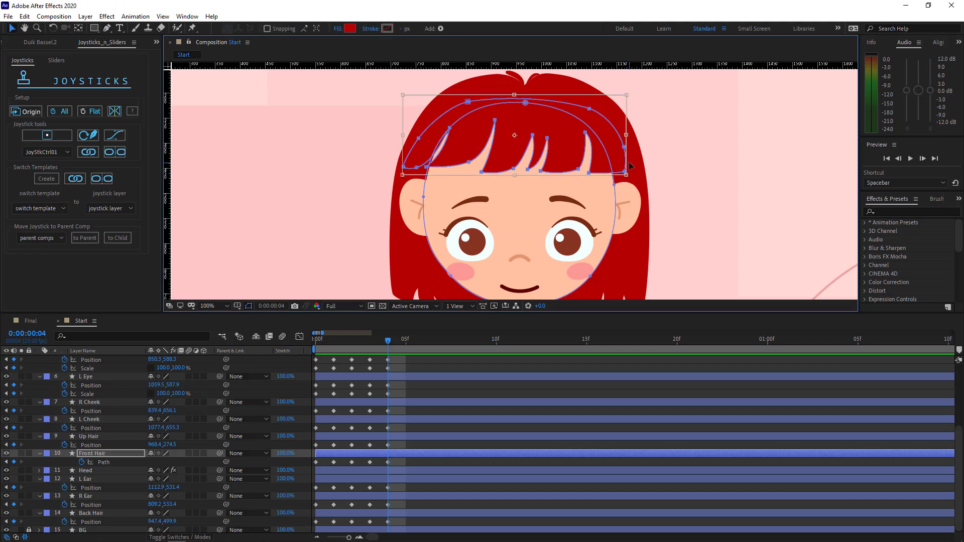
{"action": "key", "text": "shift+Down"}
{"action": "key", "text": "shift+Down"}
{"action": "key", "text": "shift+Down"}
{"action": "key", "text": "shift+Down"}
{"action": "key", "text": "shift+Down"}
{"action": "key", "text": "shift+Down"}
{"action": "key", "text": "Return"}
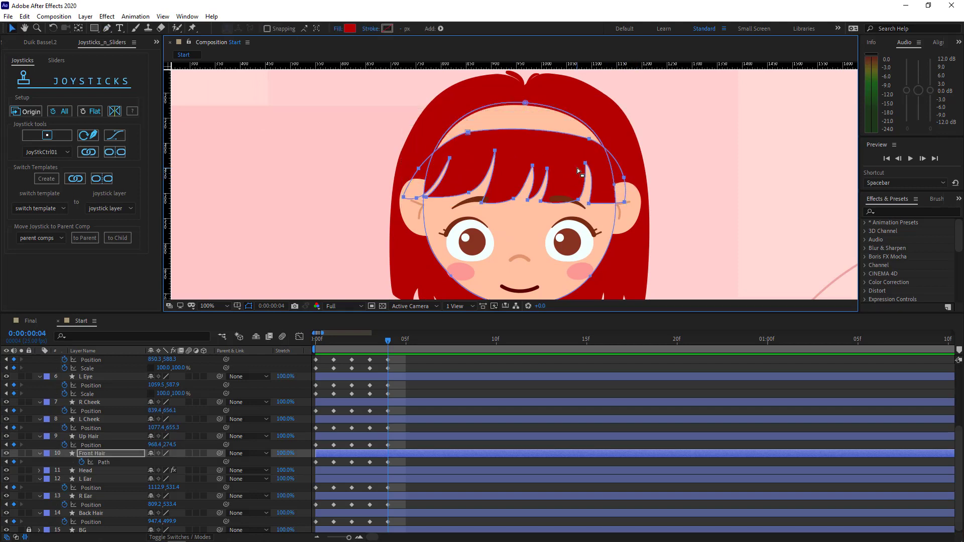
Step: Reshape the top edge of the Front Hair path at 0:00:00:04 with the Pen tool so it covers the forehead gap
{"action": "key", "text": "g"}
{"action": "left_click_drag", "start_coordinate": [590, 140], "coordinate": [582, 115]}
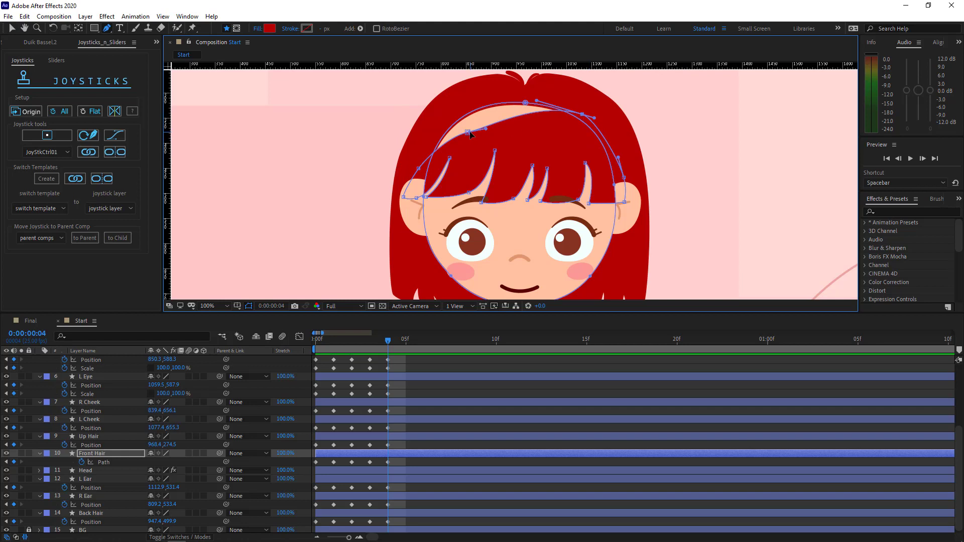
{"action": "left_click_drag", "start_coordinate": [468, 132], "coordinate": [469, 107]}
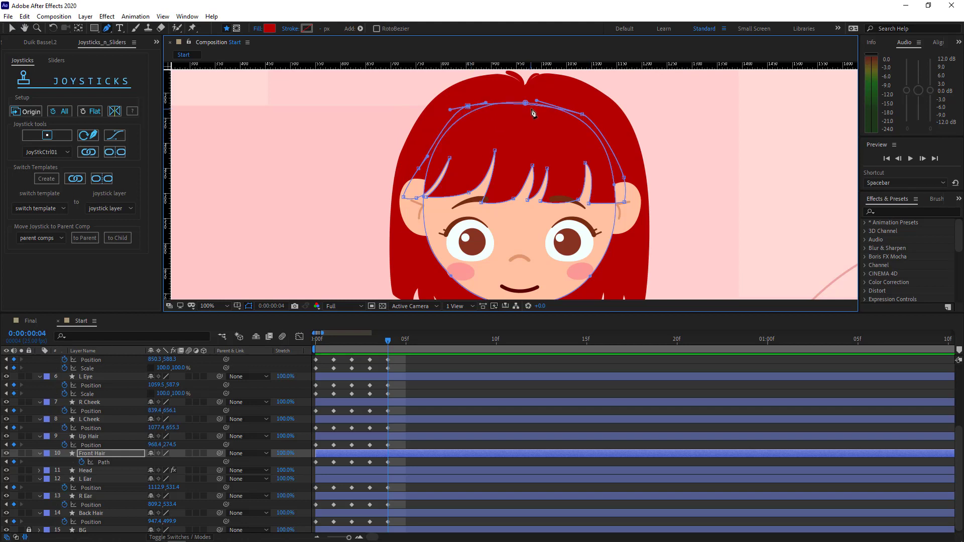
{"action": "left_click_drag", "start_coordinate": [537, 98], "coordinate": [535, 87]}
{"action": "left_click_drag", "start_coordinate": [582, 115], "coordinate": [605, 131]}
{"action": "left_click_drag", "start_coordinate": [468, 106], "coordinate": [498, 87]}
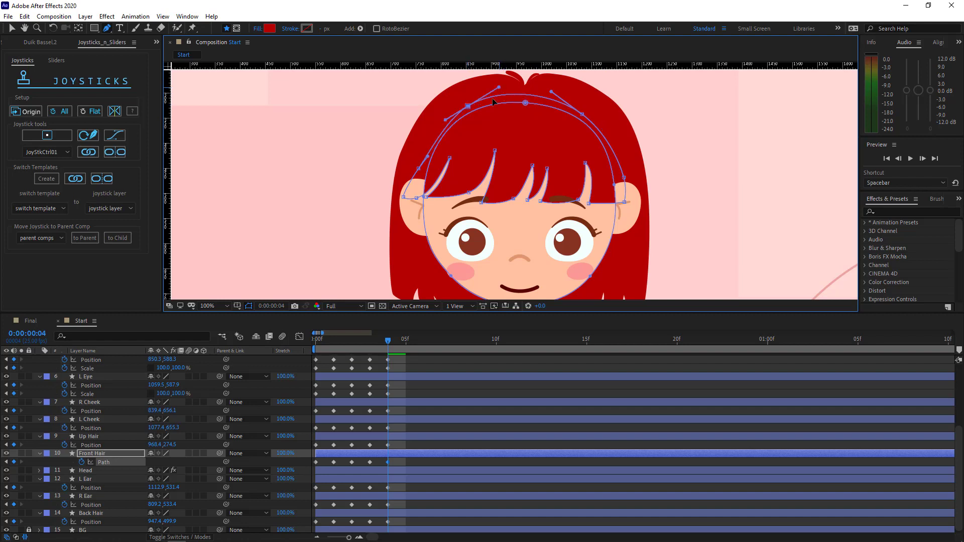
{"action": "left_click_drag", "start_coordinate": [427, 156], "coordinate": [426, 142]}
{"action": "left_click", "coordinate": [438, 394]}
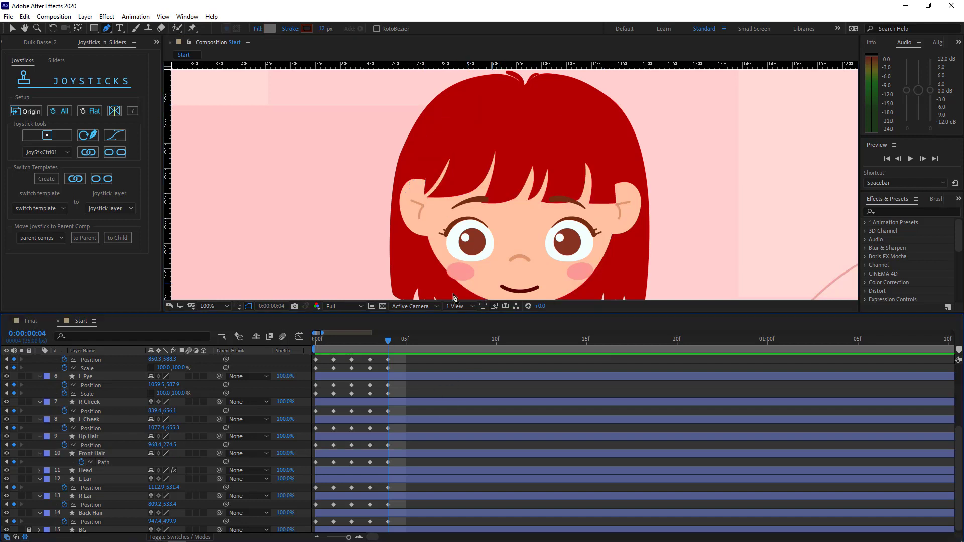
Step: Return to 0:00:00:00, select the keyframed properties of all face layers and create a joystick controller named Head Turn
{"action": "key", "text": "comma"}
{"action": "key", "text": "comma"}
{"action": "left_click", "coordinate": [389, 343]}
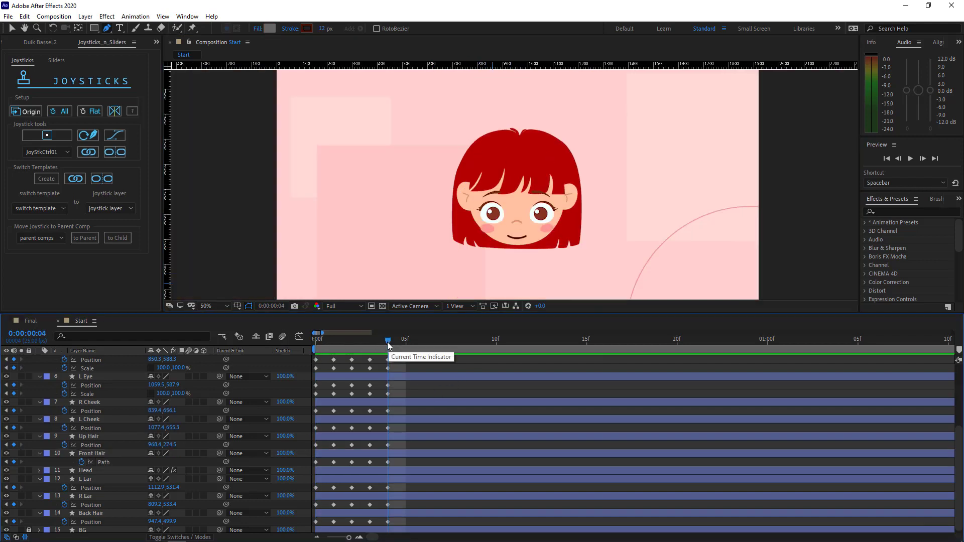
{"action": "left_click", "coordinate": [318, 347]}
{"action": "left_click", "coordinate": [387, 344]}
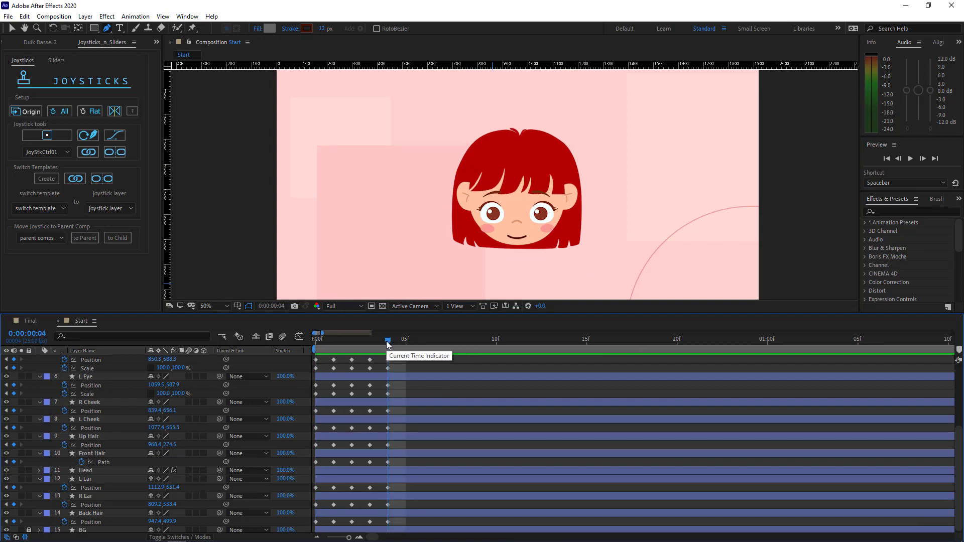
{"action": "left_click", "coordinate": [325, 342]}
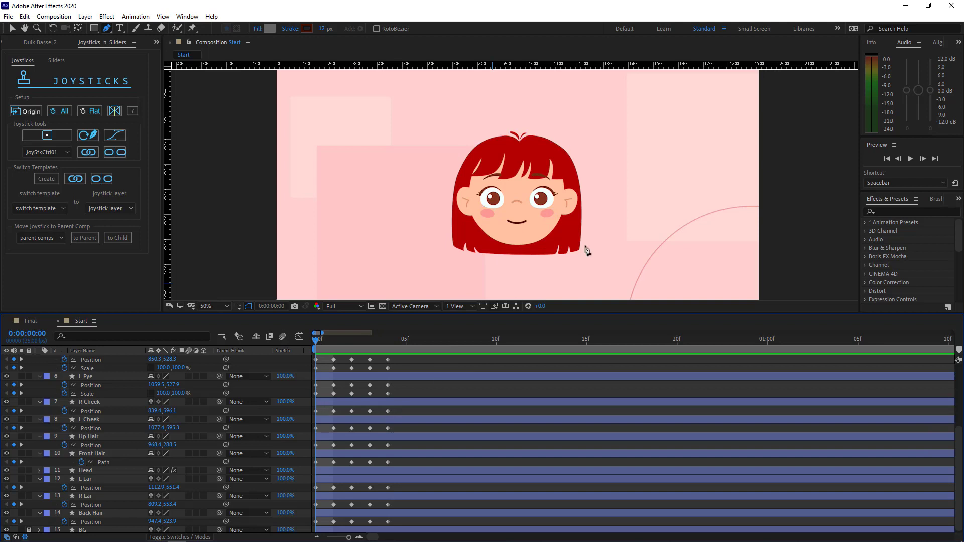
{"action": "key", "text": "v"}
{"action": "key", "text": "ctrl+a"}
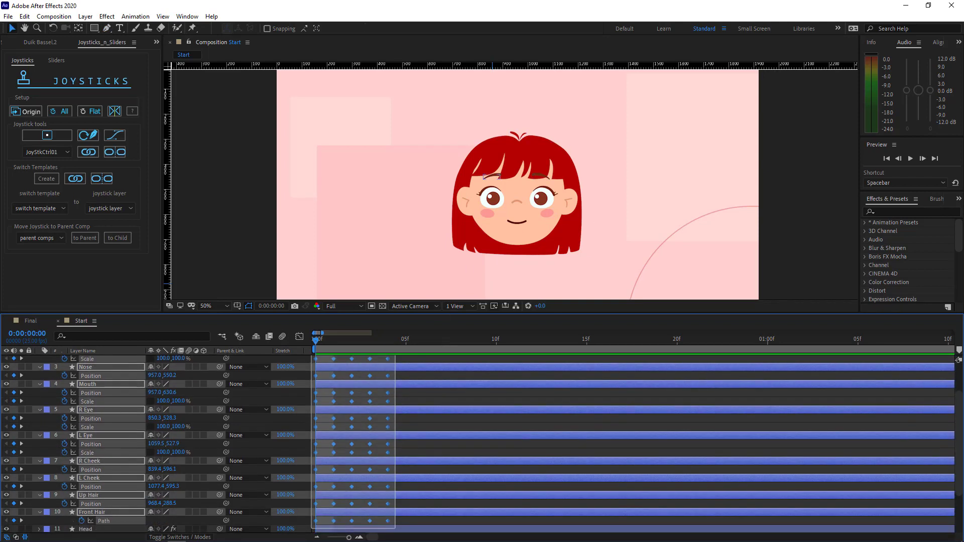
{"action": "left_click", "coordinate": [47, 139]}
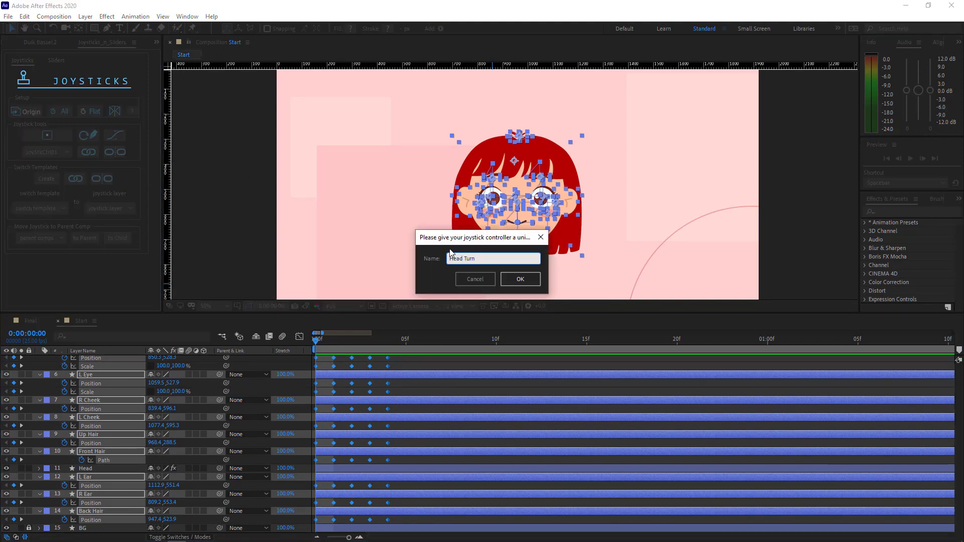
{"action": "left_click", "coordinate": [522, 279]}
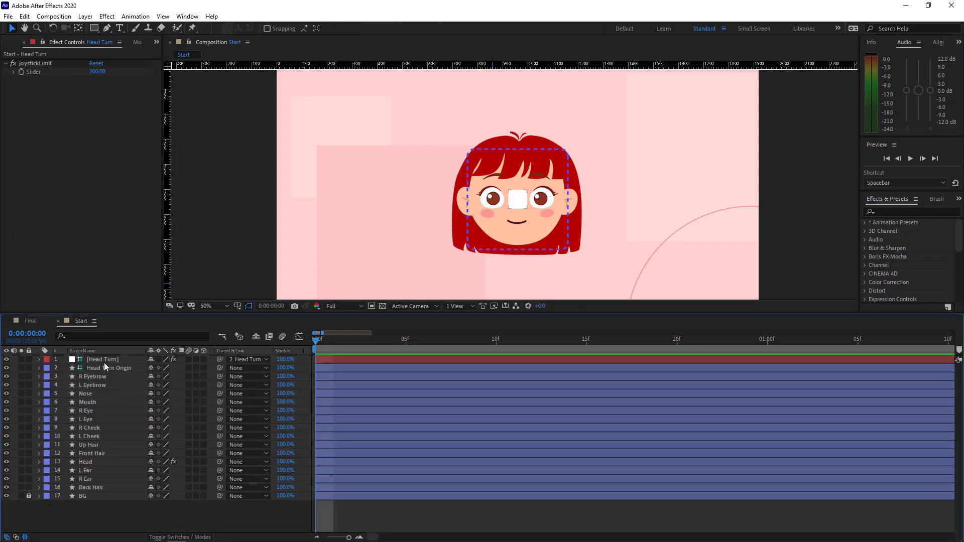
Step: Move the Head Turn Origin box to the left of the head and test the joystick at the box's lower-right corner
{"action": "left_click_drag", "start_coordinate": [493, 226], "coordinate": [291, 216]}
{"action": "left_click", "coordinate": [248, 520]}
{"action": "mouse_move", "coordinate": [387, 228]}
{"action": "left_mouse_down"}
{"action": "mouse_move", "coordinate": [323, 222]}
{"action": "mouse_move", "coordinate": [391, 216]}
{"action": "left_mouse_up"}
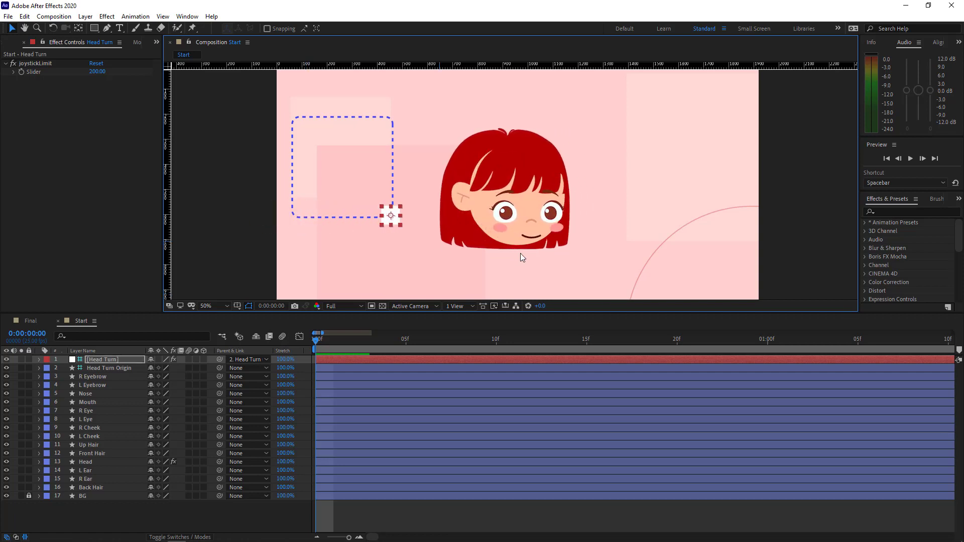
Step: Apply the Set Matte effect to the L Cheek layer and take its matte from the Head layer
{"action": "left_click", "coordinate": [560, 227]}
{"action": "left_click", "coordinate": [502, 228]}
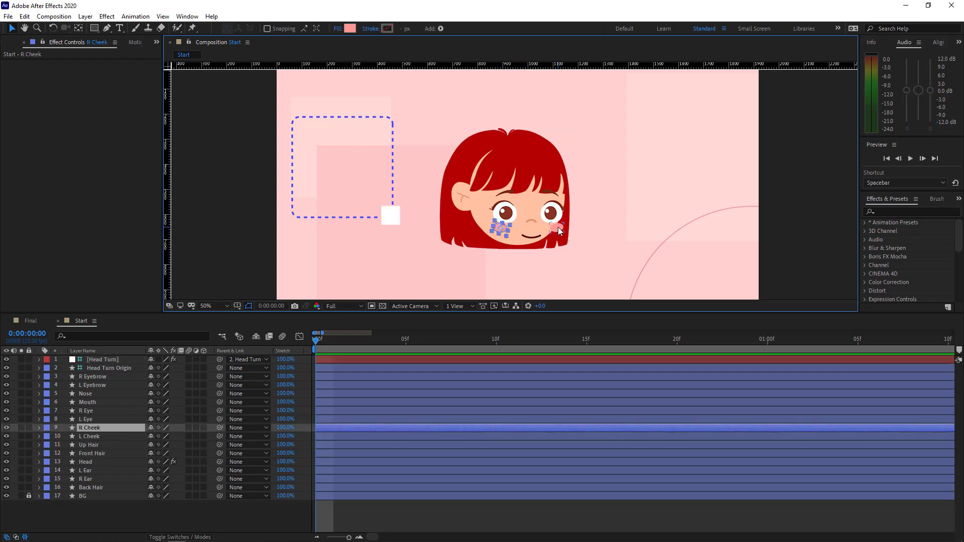
{"action": "left_click", "coordinate": [894, 212]}
{"action": "type", "text": "sett"}
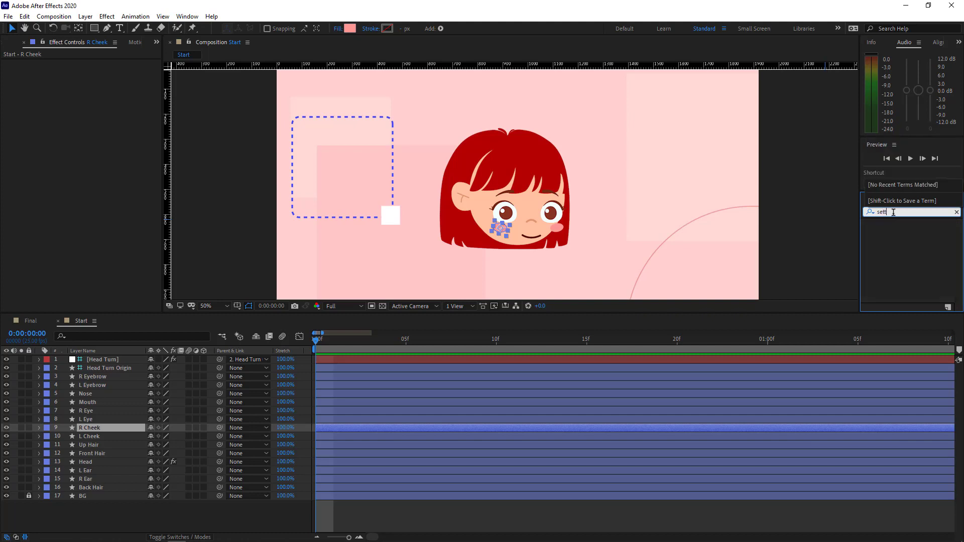
{"action": "key", "text": "BackSpace"}
{"action": "left_click_drag", "start_coordinate": [909, 300], "coordinate": [556, 230]}
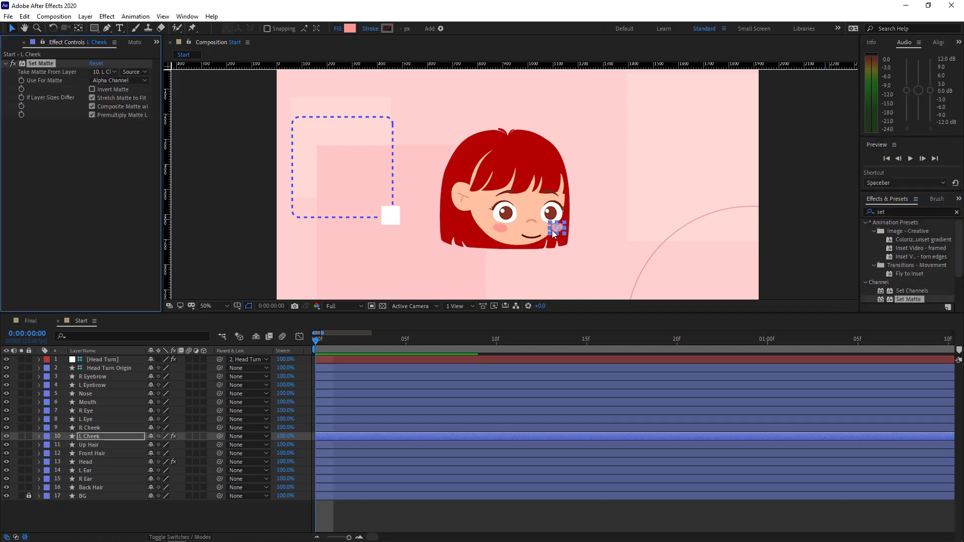
{"action": "left_click", "coordinate": [101, 74]}
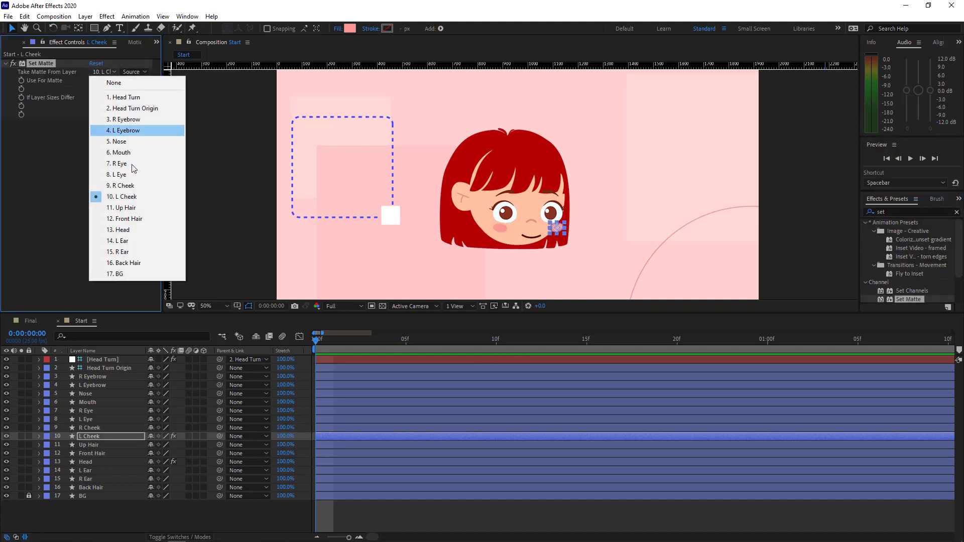
{"action": "left_click", "coordinate": [121, 234]}
{"action": "left_click", "coordinate": [197, 524]}
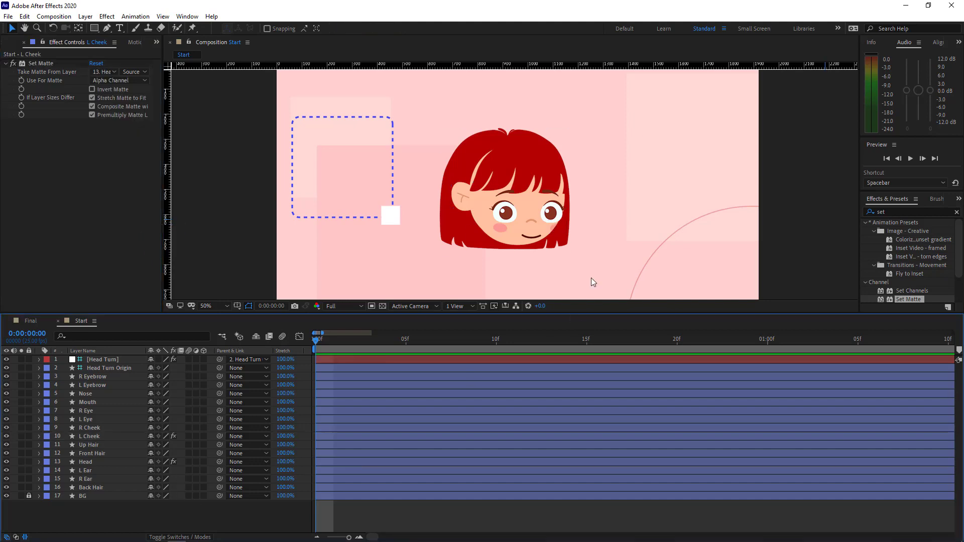
Step: Copy the Set Matte effect from the L Cheek layer onto the R Cheek layer
{"action": "left_click", "coordinate": [41, 64]}
{"action": "key", "text": "ctrl+c"}
{"action": "left_click", "coordinate": [501, 228]}
{"action": "key", "text": "ctrl+v"}
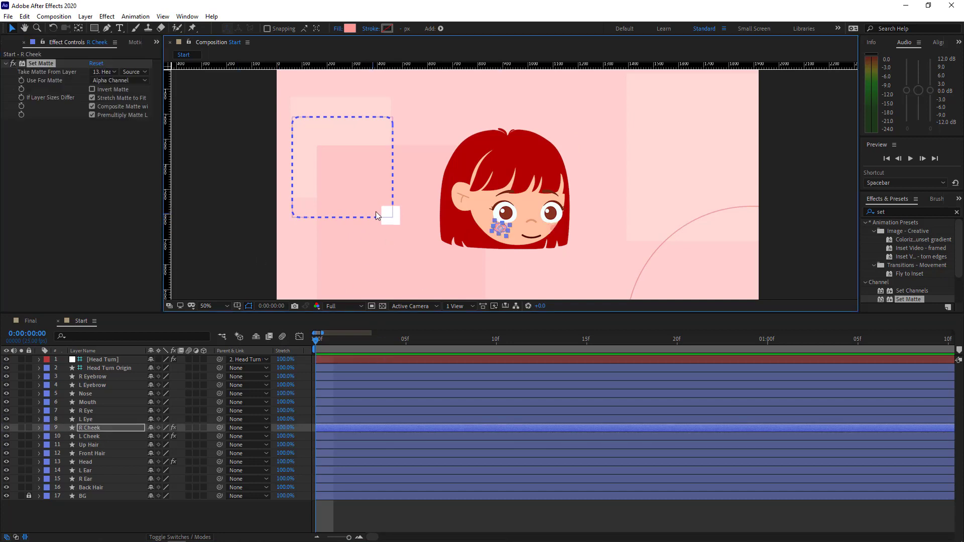
Step: Test the Head Turn joystick near the box's lower-right corner, recentre it at position 0, 0 and reveal its Position property
{"action": "mouse_move", "coordinate": [387, 215]}
{"action": "left_mouse_down"}
{"action": "mouse_move", "coordinate": [284, 219]}
{"action": "mouse_move", "coordinate": [388, 218]}
{"action": "mouse_move", "coordinate": [371, 198]}
{"action": "mouse_move", "coordinate": [389, 212]}
{"action": "mouse_move", "coordinate": [357, 209]}
{"action": "mouse_move", "coordinate": [400, 207]}
{"action": "left_mouse_up"}
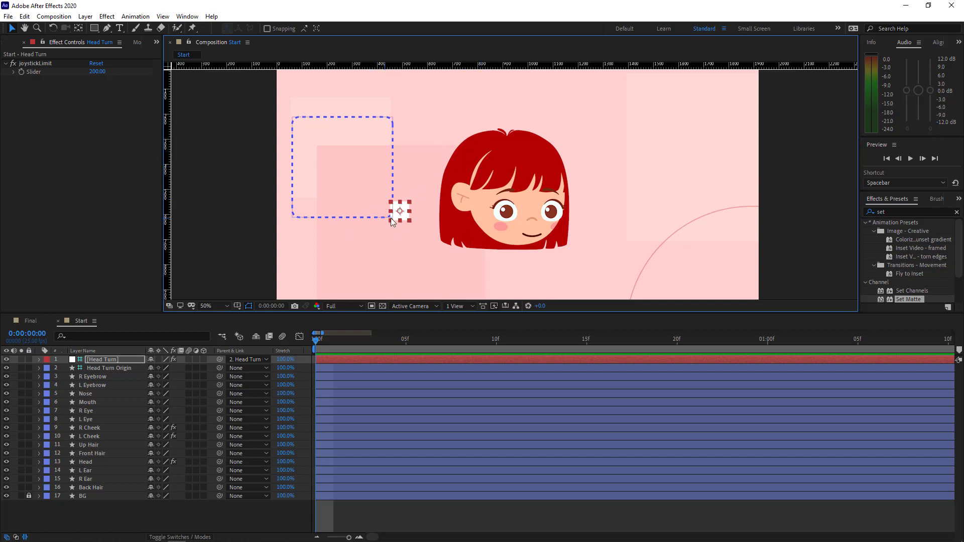
{"action": "left_click_drag", "start_coordinate": [390, 218], "coordinate": [344, 171]}
{"action": "key", "text": "p"}
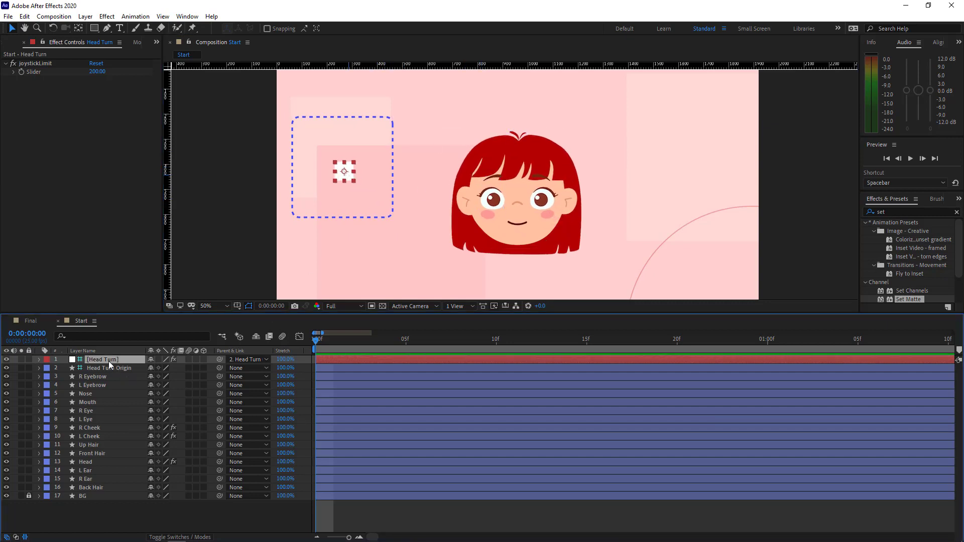
{"action": "left_click", "coordinate": [186, 370]}
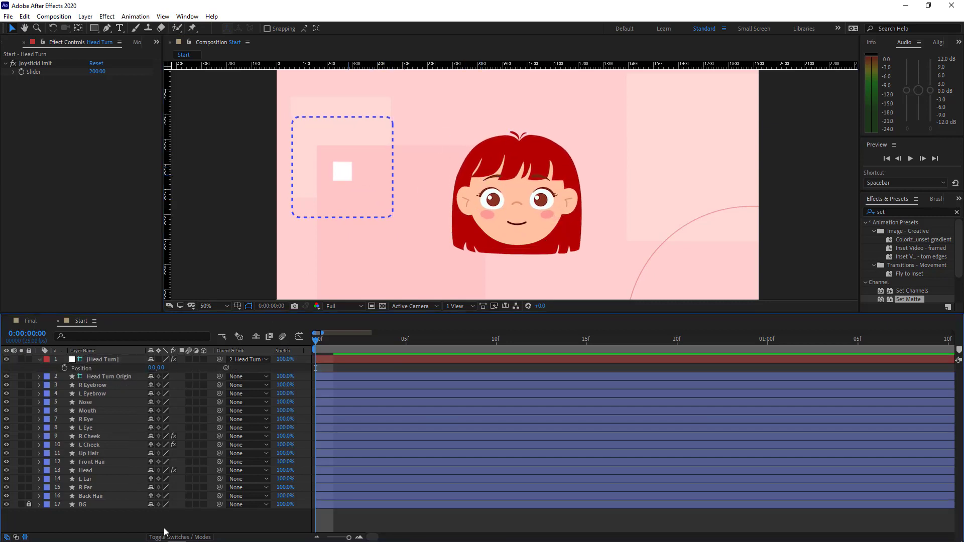
Step: Unbind all layers from the Head Turn joystick in Joysticks 'n Sliders and reveal their restored keyframes
{"action": "left_click", "coordinate": [138, 43]}
{"action": "left_click", "coordinate": [156, 42]}
{"action": "left_click", "coordinate": [185, 101]}
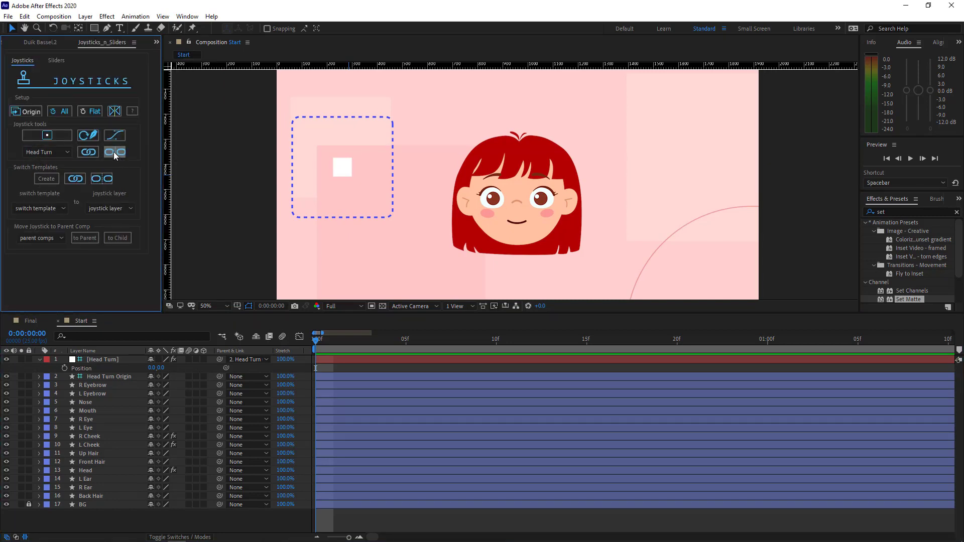
{"action": "left_click", "coordinate": [113, 152]}
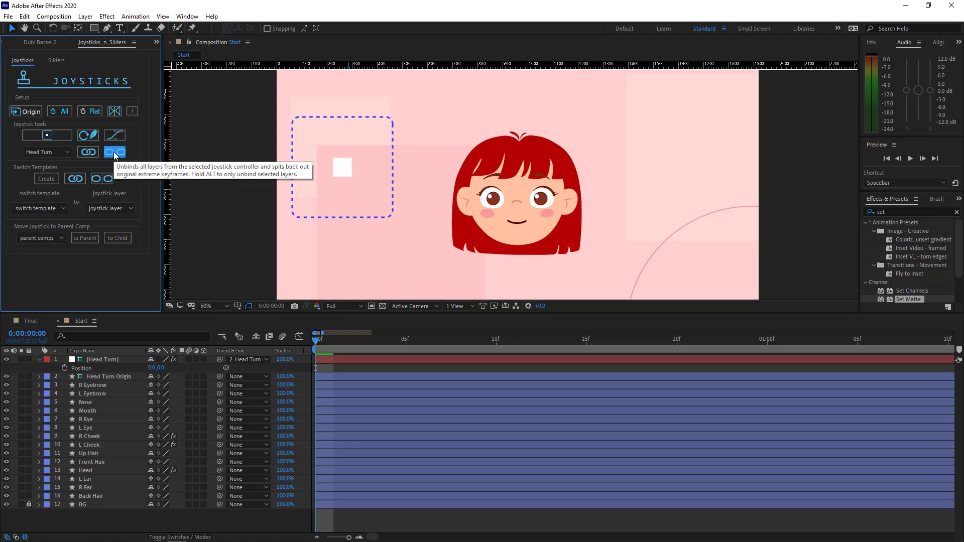
{"action": "left_click", "coordinate": [201, 507]}
{"action": "key", "text": "u"}
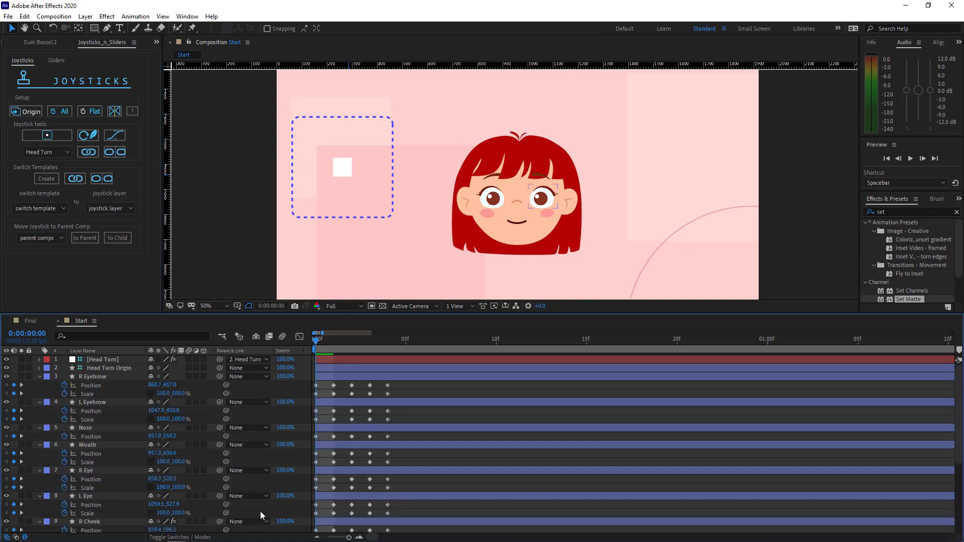
Step: Extend the lower-left corner of the Front Hair path outward past the head outline at 0:00:00:01
{"action": "key", "text": "equal"}
{"action": "key", "text": "equal"}
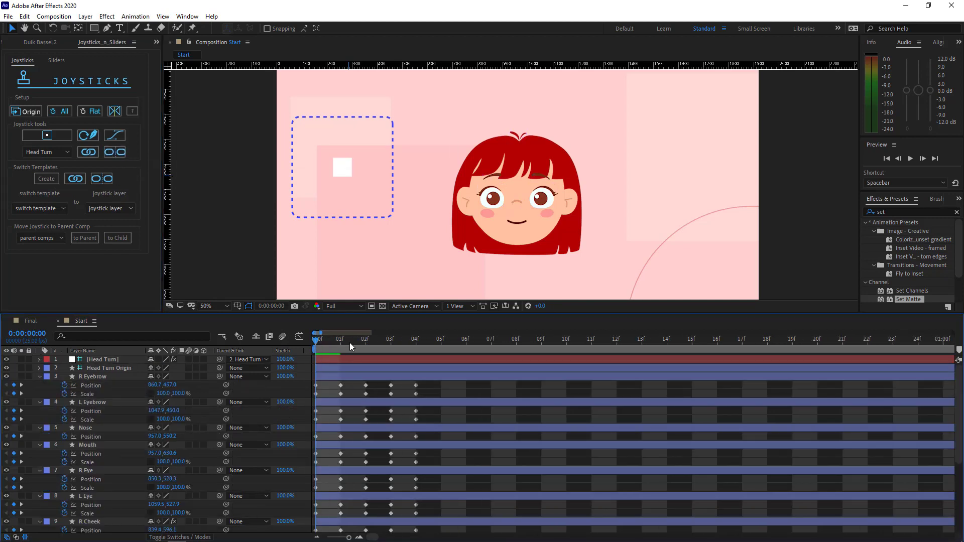
{"action": "left_click", "coordinate": [340, 342]}
{"action": "left_click", "coordinate": [529, 175]}
{"action": "scroll", "coordinate": [471, 161], "scroll_direction": "up", "scroll_amount": 1}
{"action": "key", "text": "g"}
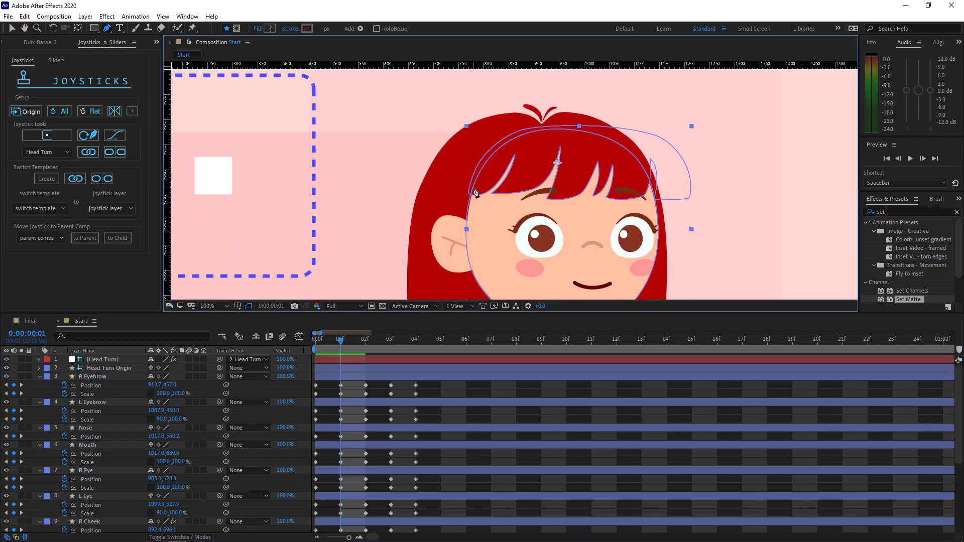
{"action": "left_click", "coordinate": [474, 193]}
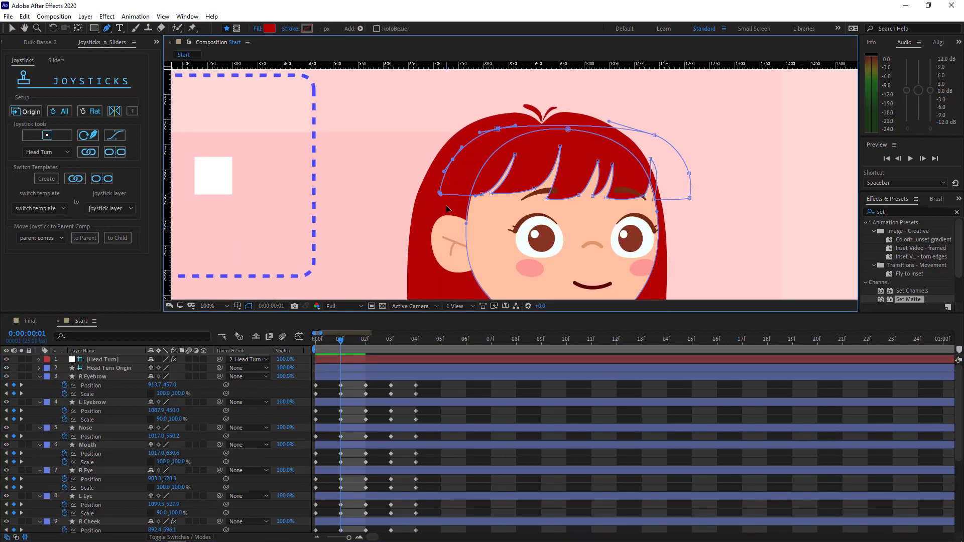
Step: Adjust the right end of the Front Hair path at 0:00:00:02 so the fringe meets the side hair
{"action": "left_click", "coordinate": [365, 339]}
{"action": "left_click", "coordinate": [568, 202], "text": "ctrl"}
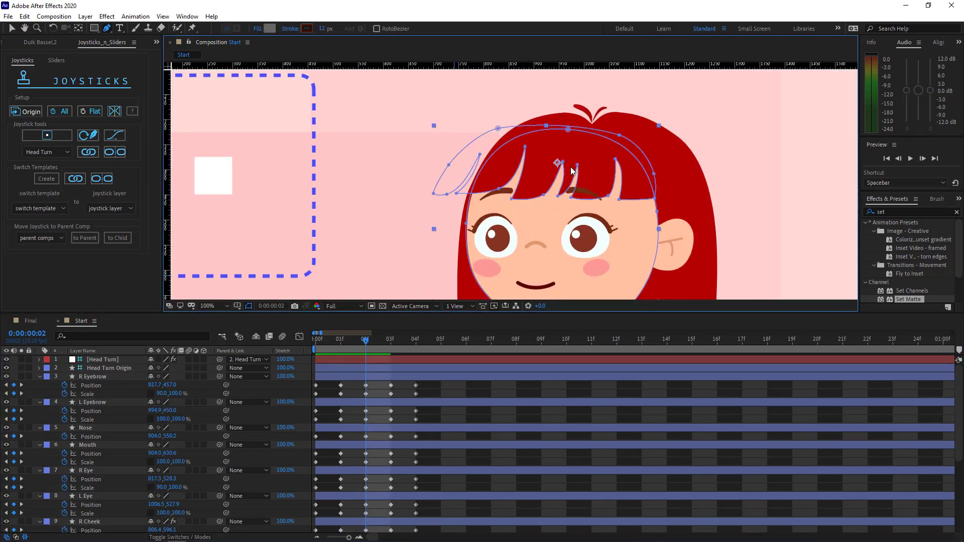
{"action": "left_click", "coordinate": [655, 199]}
{"action": "left_click_drag", "start_coordinate": [623, 139], "coordinate": [646, 139]}
{"action": "left_click", "coordinate": [449, 411]}
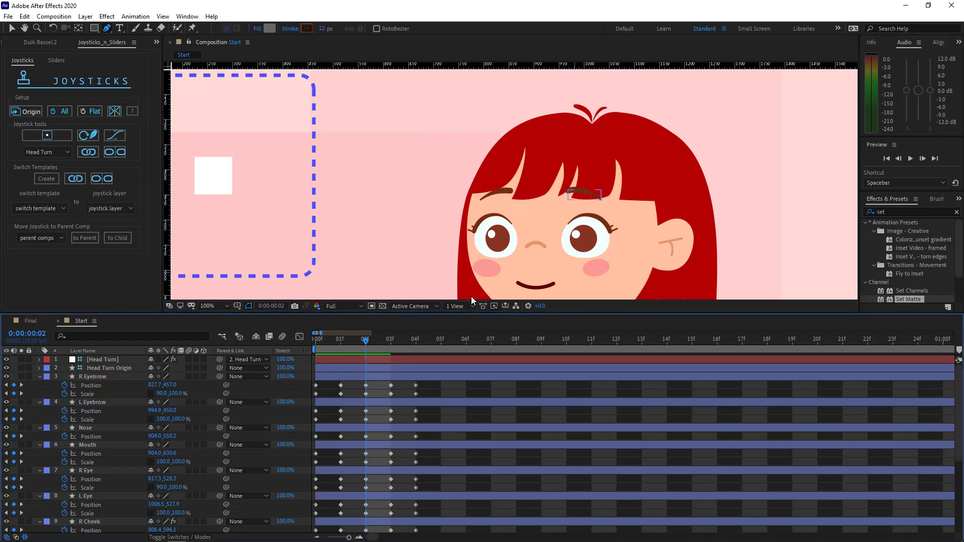
Step: Select the keyframes of all face layers and rebind them to the Head Turn joystick
{"action": "key", "text": "comma"}
{"action": "key", "text": "v"}
{"action": "left_click_drag", "start_coordinate": [427, 385], "coordinate": [298, 532]}
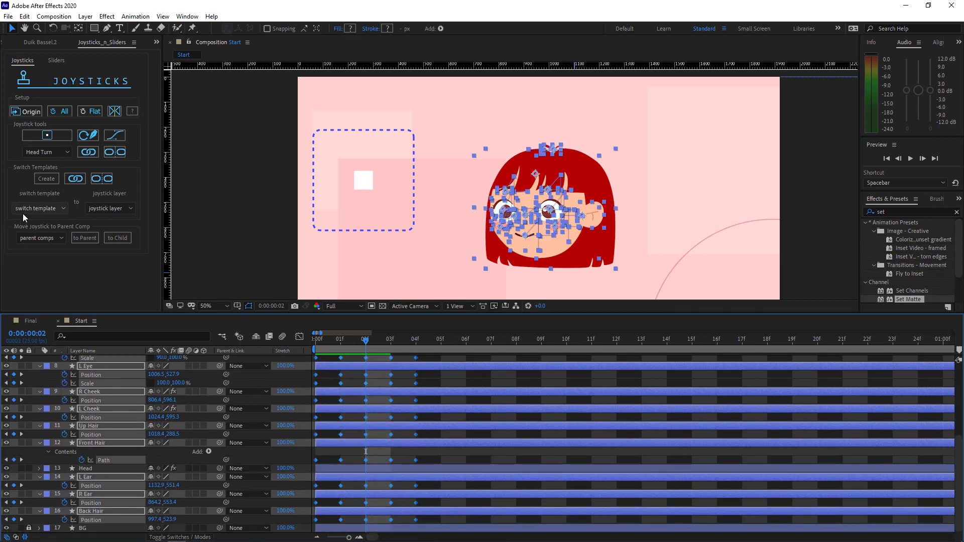
{"action": "left_click", "coordinate": [95, 154]}
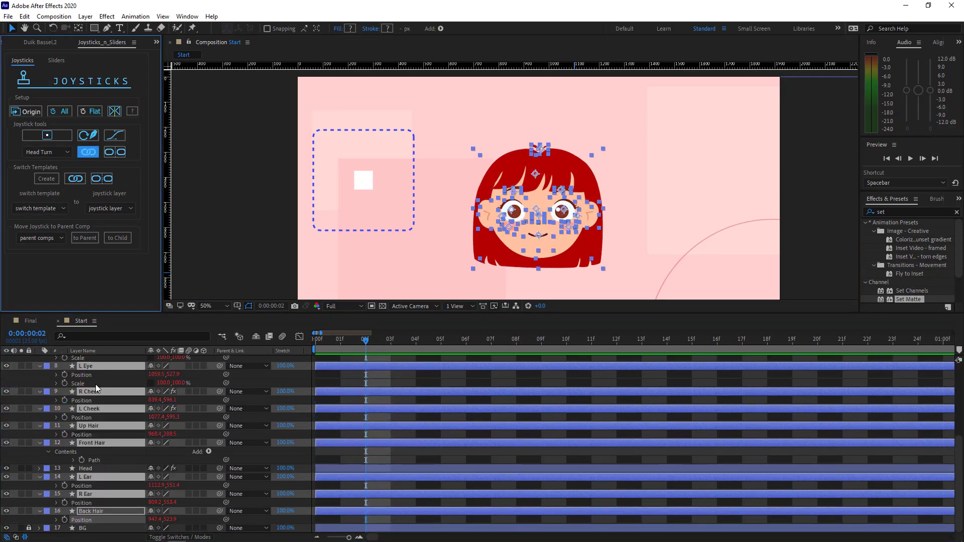
Step: Test the rebound Head Turn joystick and reset its Position to 0, 0
{"action": "mouse_move", "coordinate": [367, 181]}
{"action": "left_mouse_down"}
{"action": "mouse_move", "coordinate": [304, 226]}
{"action": "mouse_move", "coordinate": [442, 225]}
{"action": "mouse_move", "coordinate": [387, 140]}
{"action": "mouse_move", "coordinate": [333, 134]}
{"action": "mouse_move", "coordinate": [378, 170]}
{"action": "mouse_move", "coordinate": [365, 156]}
{"action": "mouse_move", "coordinate": [357, 176]}
{"action": "left_mouse_up"}
{"action": "left_click", "coordinate": [99, 360]}
{"action": "key", "text": "p"}
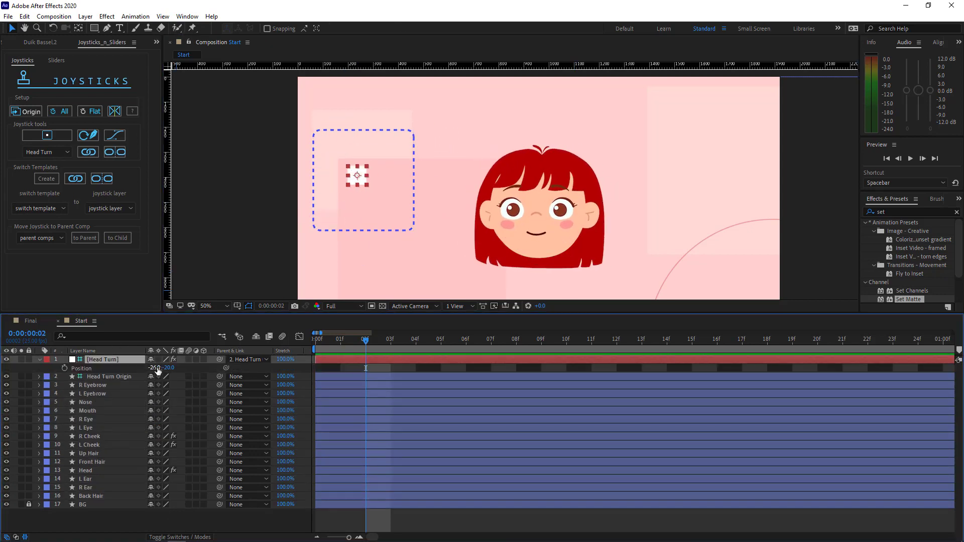
{"action": "left_click", "coordinate": [156, 368]}
{"action": "type", "text": "0"}
{"action": "left_click", "coordinate": [123, 520]}
{"action": "left_click", "coordinate": [151, 525]}
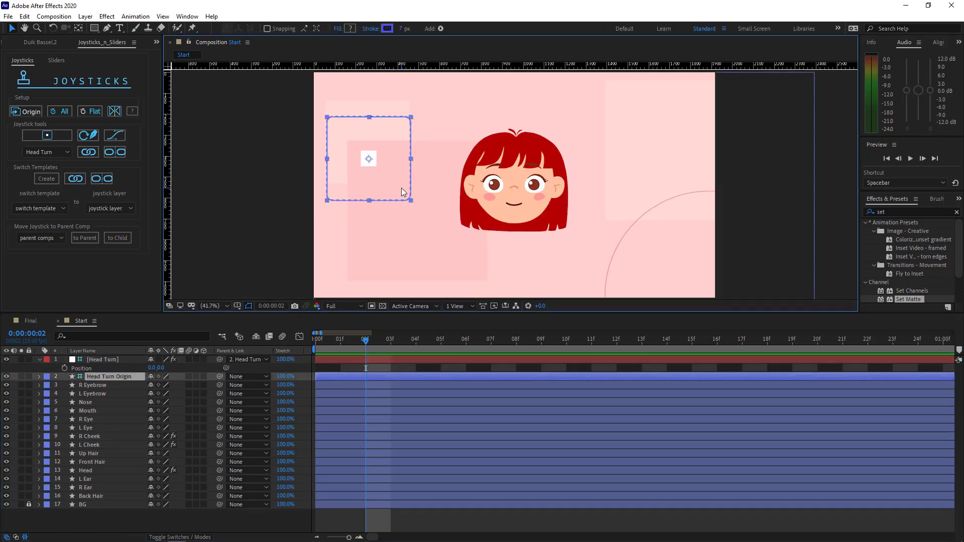
Step: Remove the dashes from the stroke of the Head Turn Origin box
{"action": "left_click", "coordinate": [40, 376]}
{"action": "left_click", "coordinate": [49, 385]}
{"action": "left_click", "coordinate": [57, 394]}
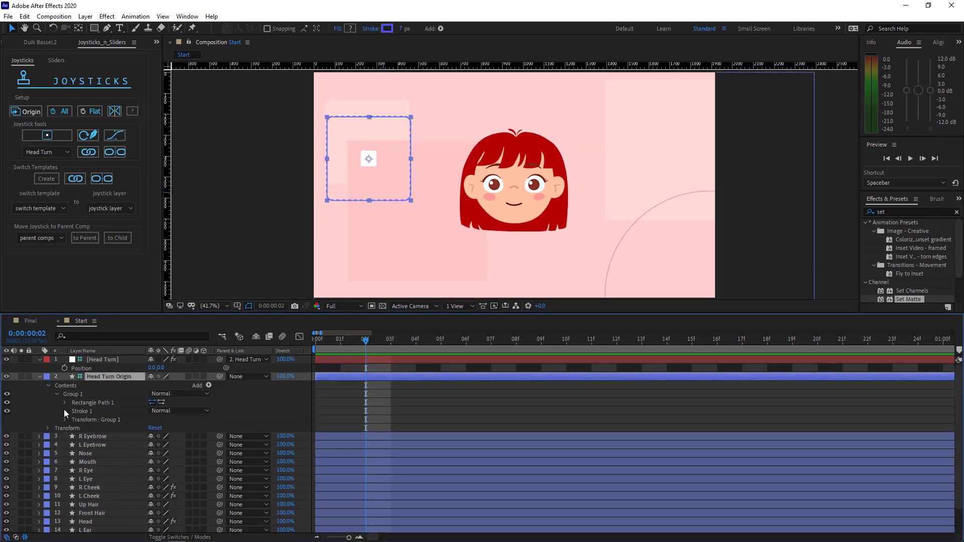
{"action": "left_click", "coordinate": [65, 411]}
{"action": "left_click", "coordinate": [396, 126]}
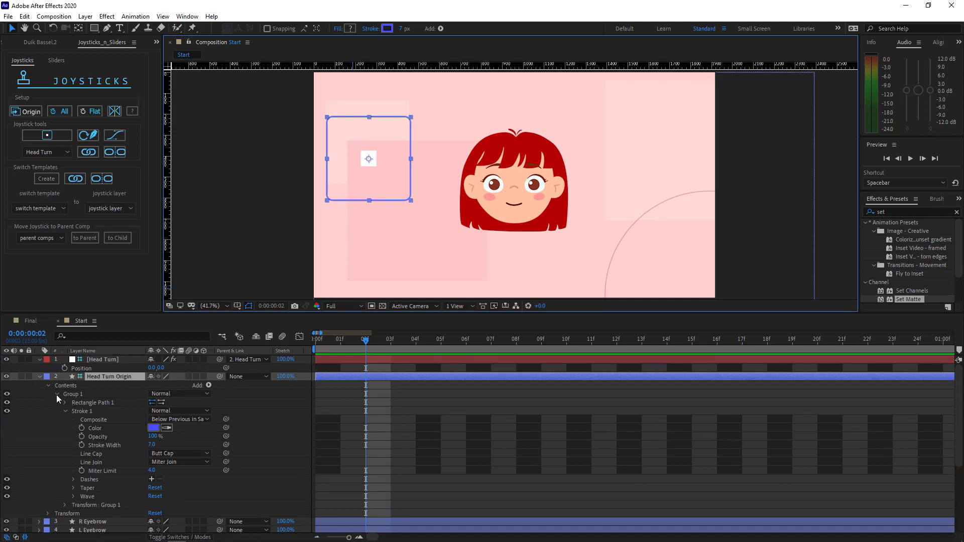
Step: Scale the Head Turn Origin box to 70% and move it to the upper-left corner of the composition
{"action": "left_click", "coordinate": [126, 417]}
{"action": "type", "text": "s50"}
{"action": "key", "text": "Return"}
{"action": "left_click_drag", "start_coordinate": [383, 171], "coordinate": [361, 135]}
{"action": "left_click", "coordinate": [351, 123]}
{"action": "left_click", "coordinate": [351, 123]}
{"action": "left_click", "coordinate": [161, 385]}
{"action": "type", "text": "75"}
{"action": "key", "text": "Return"}
{"action": "left_click", "coordinate": [162, 385]}
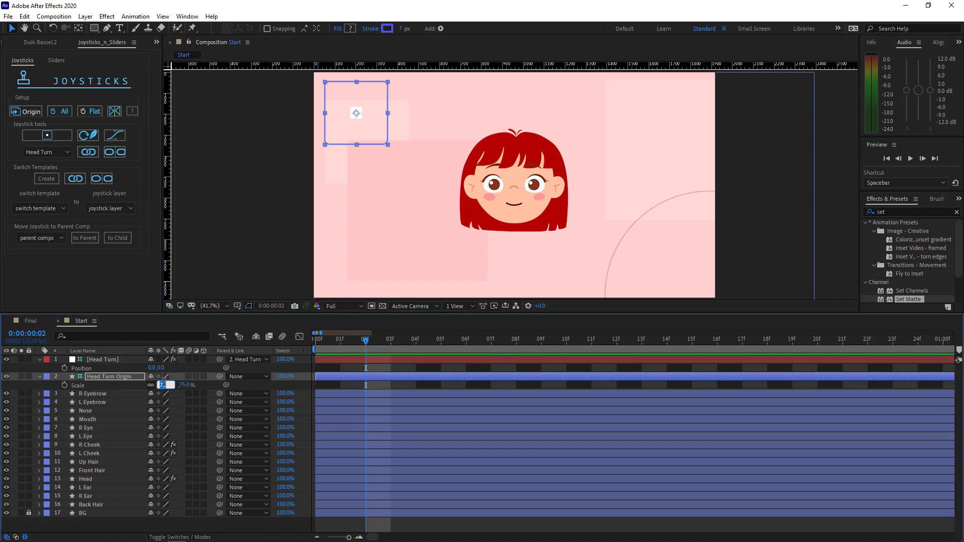
{"action": "type", "text": "70"}
{"action": "key", "text": "Return"}
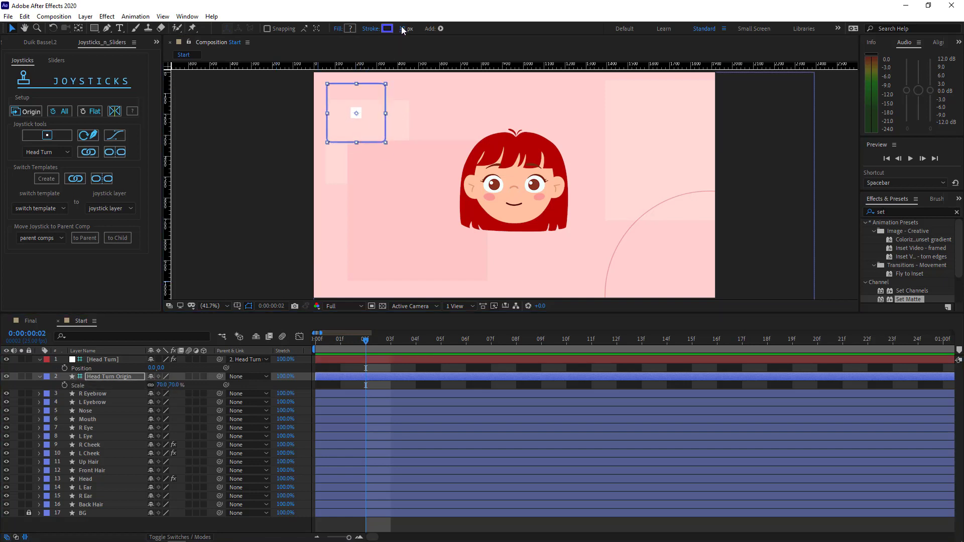
Step: Set the Head Turn Origin box's stroke width to 10 px, collapse both controller layers and shift the box slightly down
{"action": "left_click", "coordinate": [40, 377]}
{"action": "left_click", "coordinate": [39, 360]}
{"action": "left_click", "coordinate": [406, 183]}
{"action": "left_click_drag", "start_coordinate": [377, 136], "coordinate": [377, 142]}
{"action": "left_click", "coordinate": [378, 195]}
Step: Add a "Head" text label at 50 px and place it just above the controller box
{"action": "left_click", "coordinate": [120, 29]}
{"action": "left_click", "coordinate": [352, 85]}
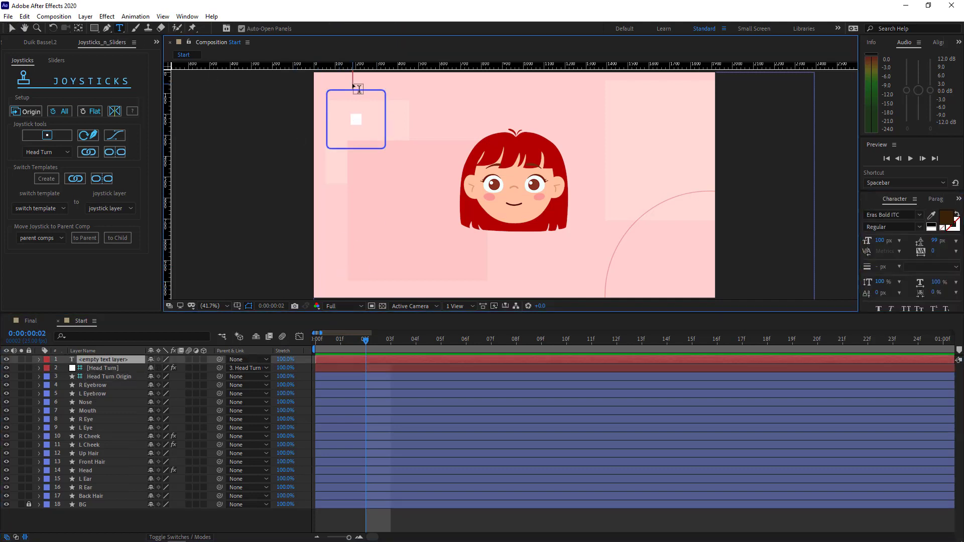
{"action": "type", "text": "Head"}
{"action": "left_click", "coordinate": [879, 242]}
{"action": "type", "text": "50"}
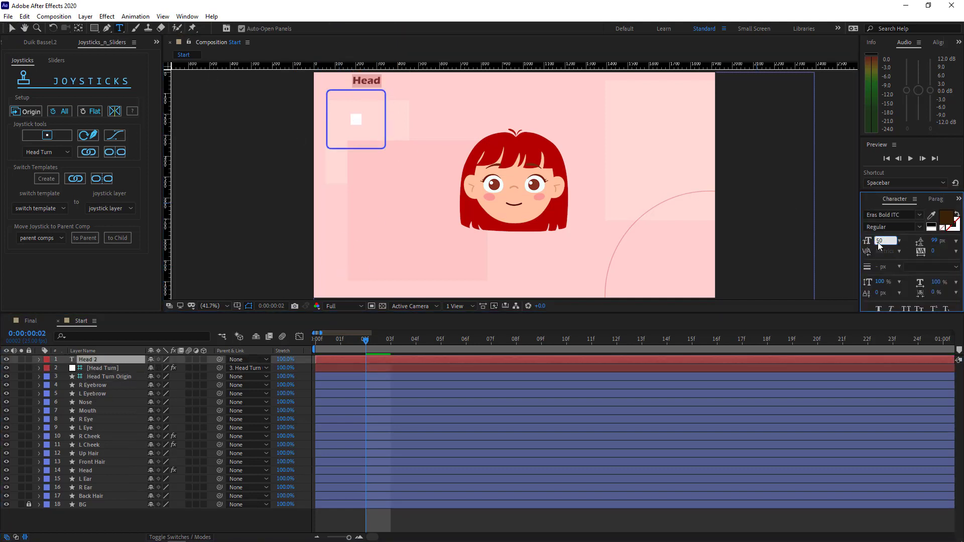
{"action": "left_click", "coordinate": [12, 28]}
{"action": "left_click_drag", "start_coordinate": [375, 84], "coordinate": [366, 82]}
Step: Center-align the Head label's paragraph and nudge it until it sits centered over the controller box
{"action": "left_click", "coordinate": [959, 199]}
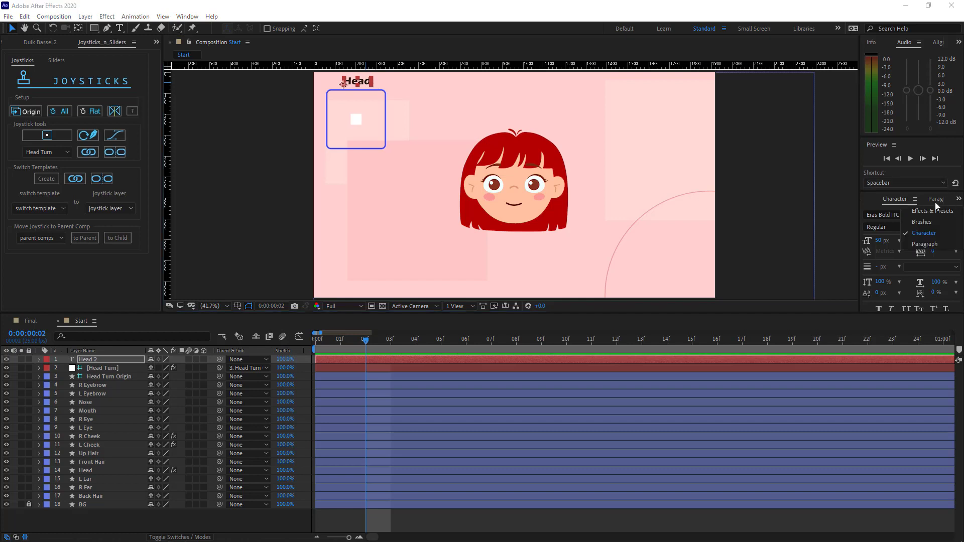
{"action": "left_click", "coordinate": [927, 244]}
{"action": "left_click", "coordinate": [881, 213]}
{"action": "key", "text": "shift+Right"}
{"action": "key", "text": "shift+Right"}
{"action": "key", "text": "shift+Right"}
{"action": "key", "text": "Left"}
{"action": "key", "text": "Left"}
{"action": "key", "text": "Left"}
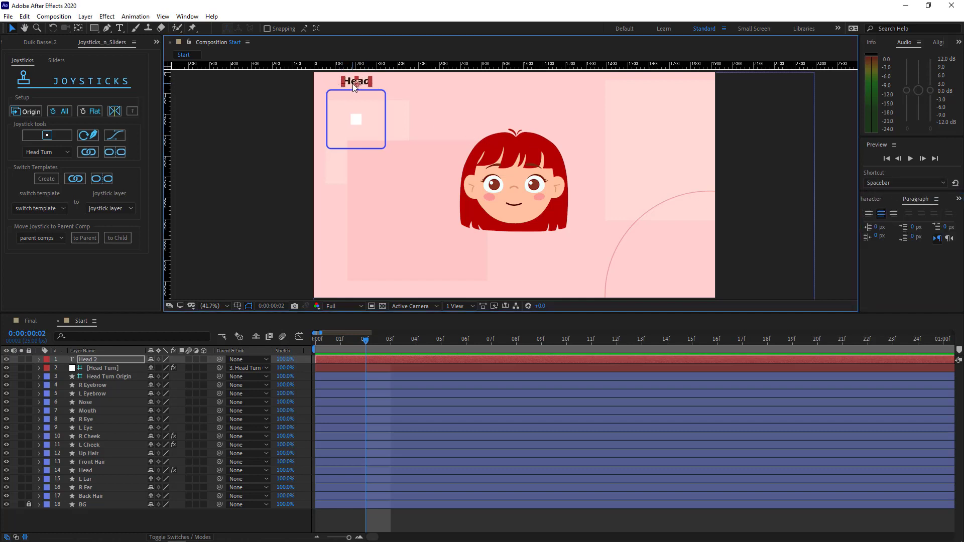
Step: Recolor the Head Turn Origin box's stroke by sampling the dark brown of the Head label
{"action": "left_click", "coordinate": [113, 377]}
{"action": "scroll", "coordinate": [408, 201], "scroll_direction": "up", "scroll_amount": 1}
{"action": "scroll", "coordinate": [408, 201], "scroll_direction": "up", "scroll_amount": 1}
{"action": "left_click", "coordinate": [388, 29]}
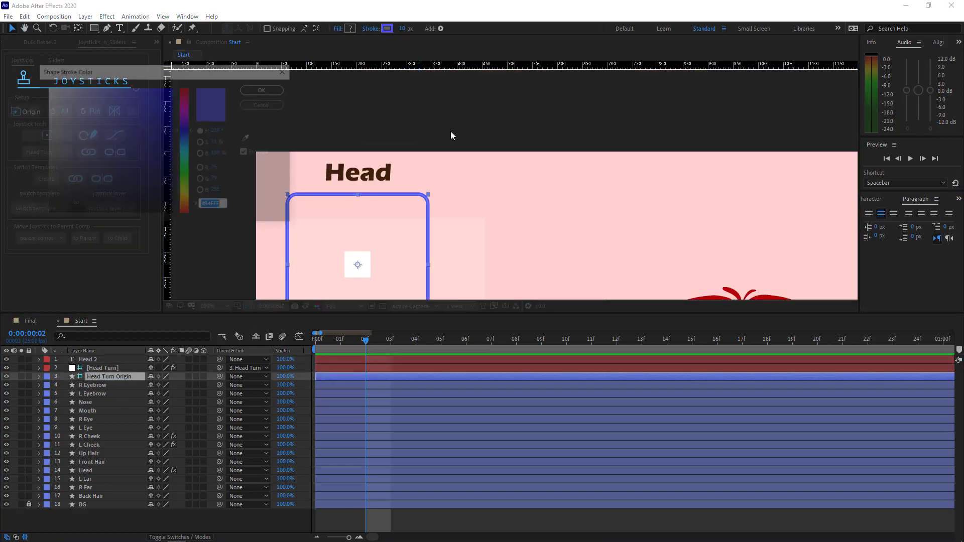
{"action": "left_click", "coordinate": [248, 140]}
{"action": "left_click", "coordinate": [386, 174]}
{"action": "key", "text": "Return"}
{"action": "scroll", "coordinate": [370, 211], "scroll_direction": "down", "scroll_amount": 1}
{"action": "left_click_drag", "start_coordinate": [473, 230], "coordinate": [372, 137]}
{"action": "left_click", "coordinate": [422, 151]}
{"action": "scroll", "coordinate": [442, 160], "scroll_direction": "down", "scroll_amount": 2}
{"action": "left_click_drag", "start_coordinate": [446, 163], "coordinate": [415, 151]}
{"action": "left_click", "coordinate": [744, 243]}
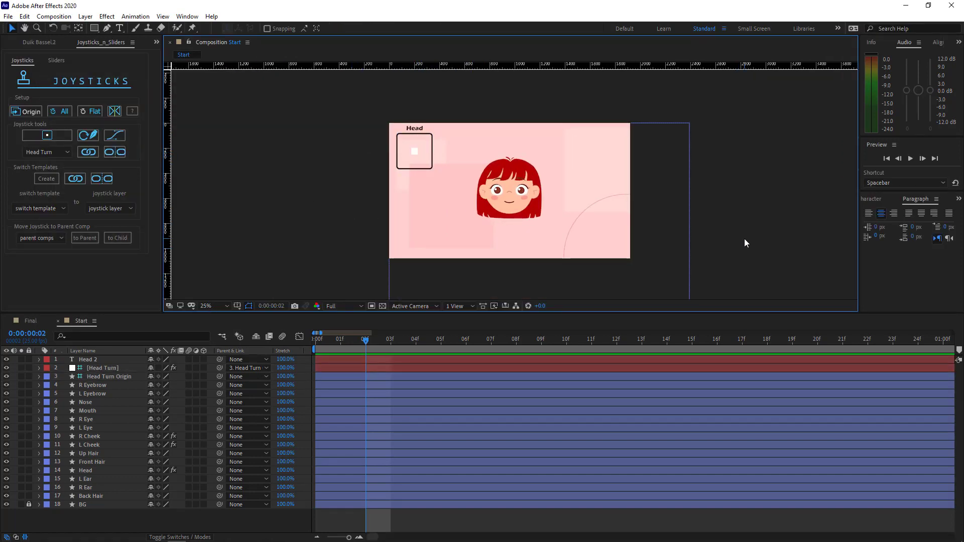
{"action": "scroll", "coordinate": [526, 264], "scroll_direction": "up", "scroll_amount": 2}
{"action": "left_click", "coordinate": [225, 308]}
{"action": "left_click", "coordinate": [226, 318]}
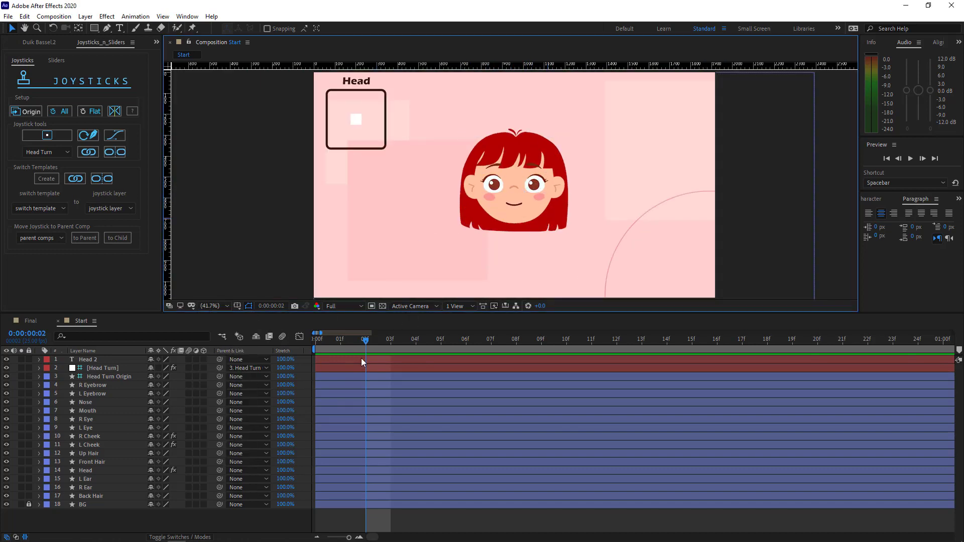
Step: At 0:00:00:00, expand the R Eye layer's contents and identify the shape group that holds the pupil
{"action": "key", "text": "Home"}
{"action": "scroll", "coordinate": [553, 230], "scroll_direction": "up", "scroll_amount": 3}
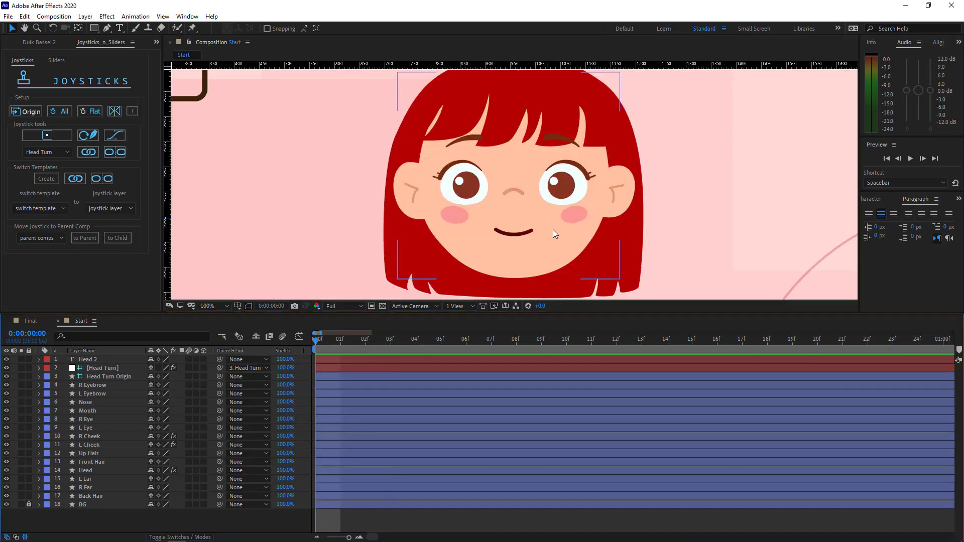
{"action": "left_click", "coordinate": [89, 420]}
{"action": "left_click", "coordinate": [89, 428], "text": "shift"}
{"action": "left_click", "coordinate": [39, 428]}
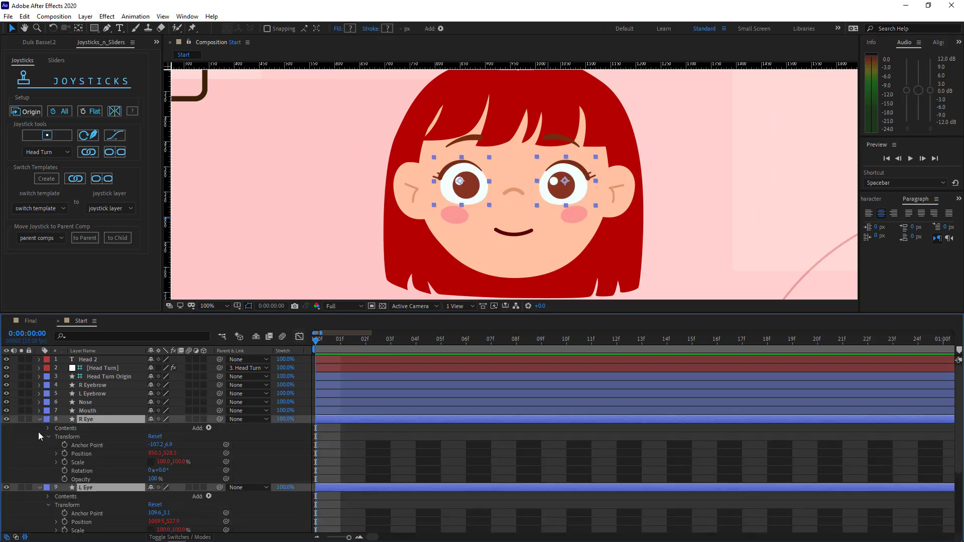
{"action": "left_click", "coordinate": [39, 438]}
{"action": "left_click", "coordinate": [47, 437]}
{"action": "left_click", "coordinate": [48, 463]}
{"action": "left_click", "coordinate": [48, 428]}
{"action": "left_click", "coordinate": [73, 454]}
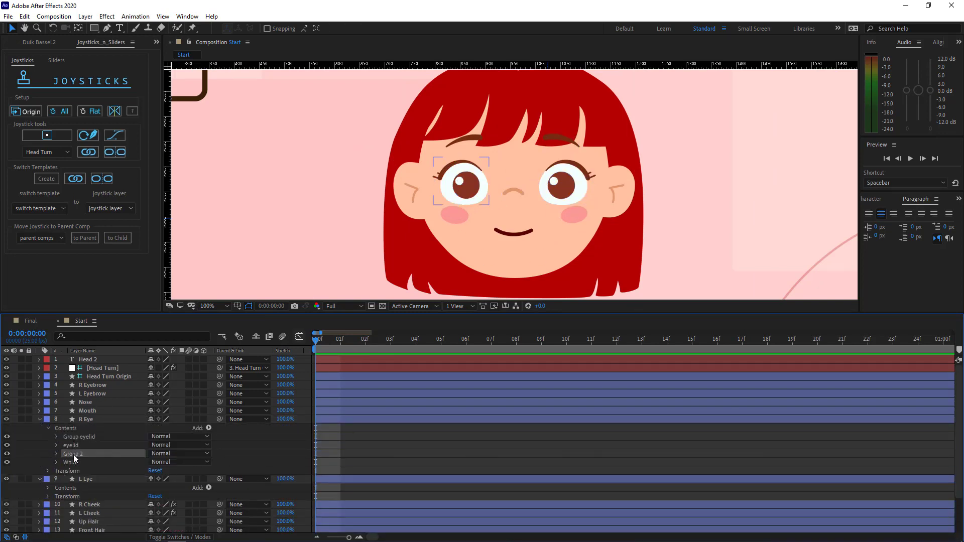
{"action": "left_click", "coordinate": [8, 455]}
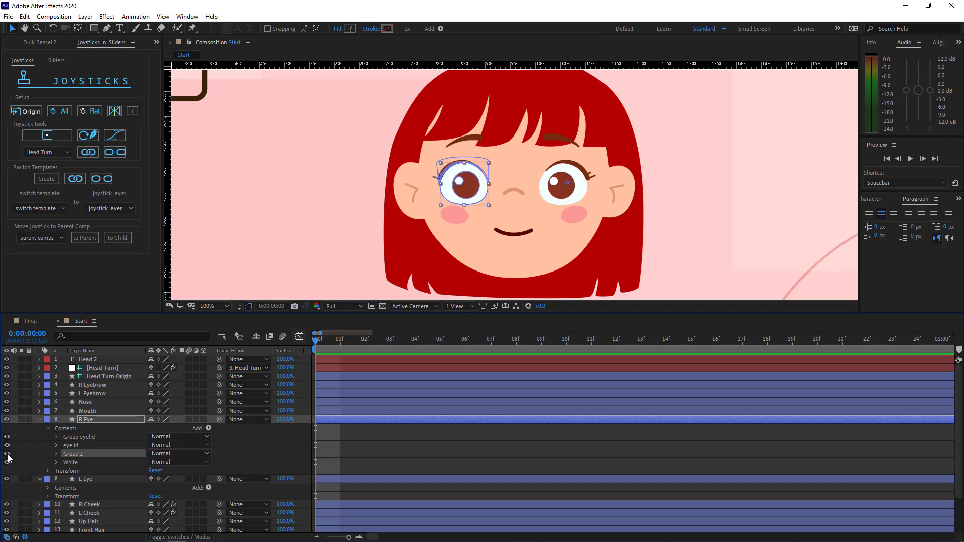
Step: Keyframe the Position of the R Eye's Group Pupil at 0:00:00:00 and shift the pupil sideways to X 146.9
{"action": "left_click", "coordinate": [56, 453]}
{"action": "scroll", "coordinate": [45, 432], "scroll_direction": "down", "scroll_amount": 2}
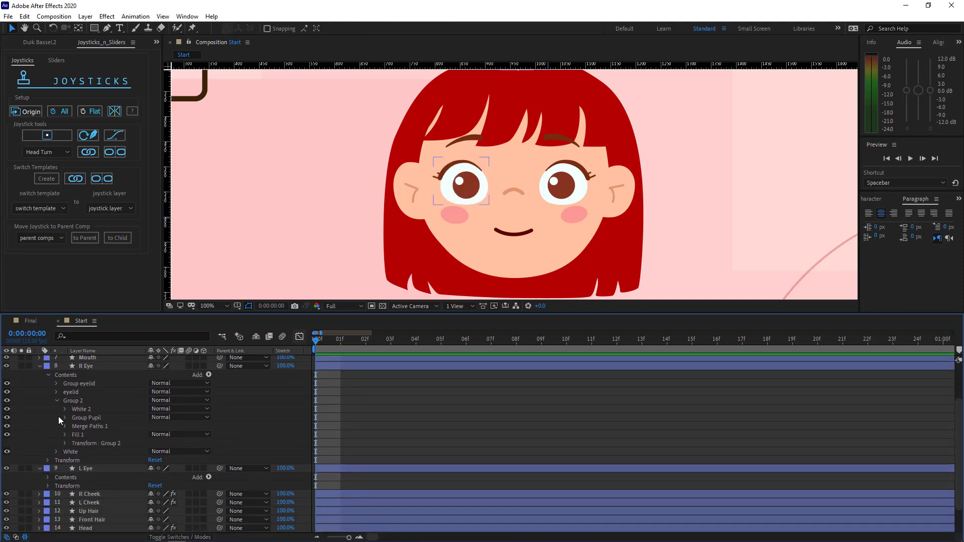
{"action": "left_click", "coordinate": [83, 411]}
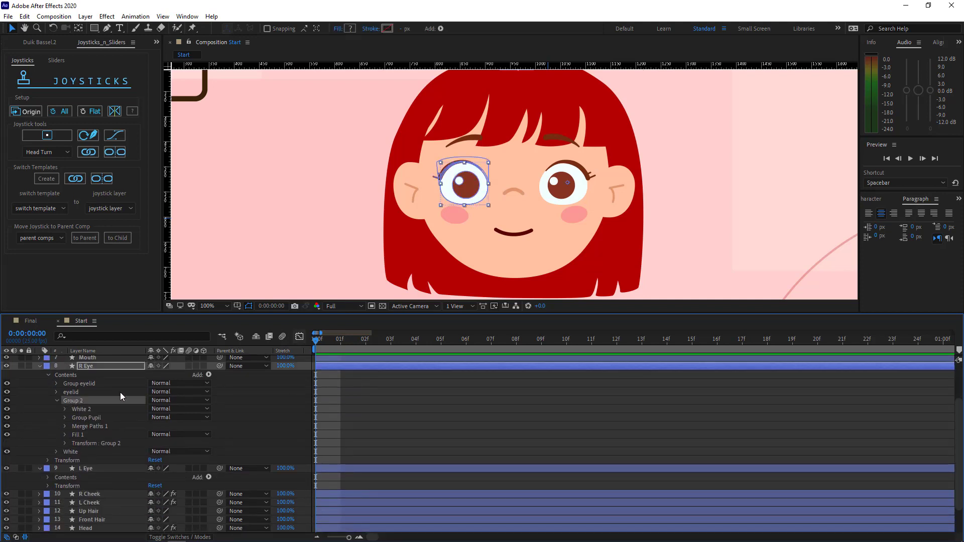
{"action": "left_click", "coordinate": [86, 418]}
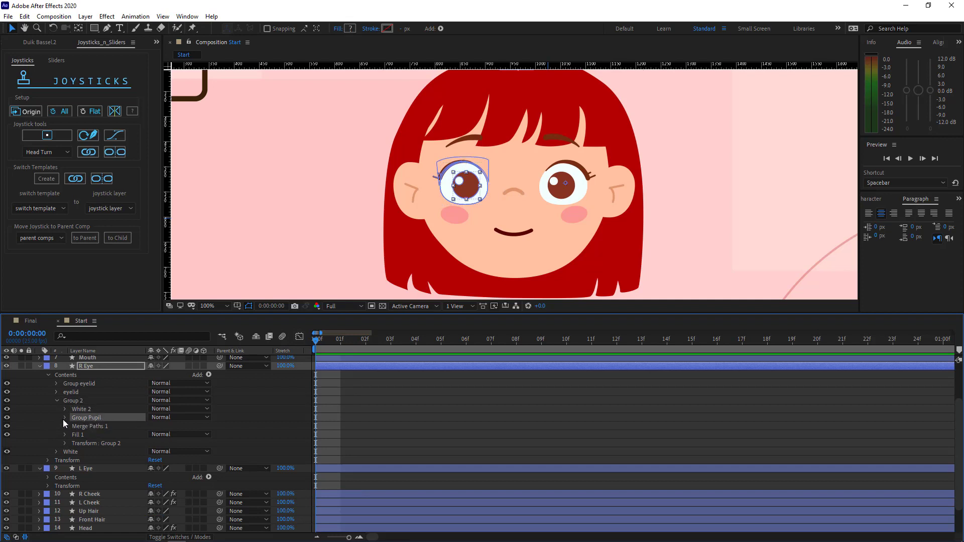
{"action": "left_click", "coordinate": [64, 417]}
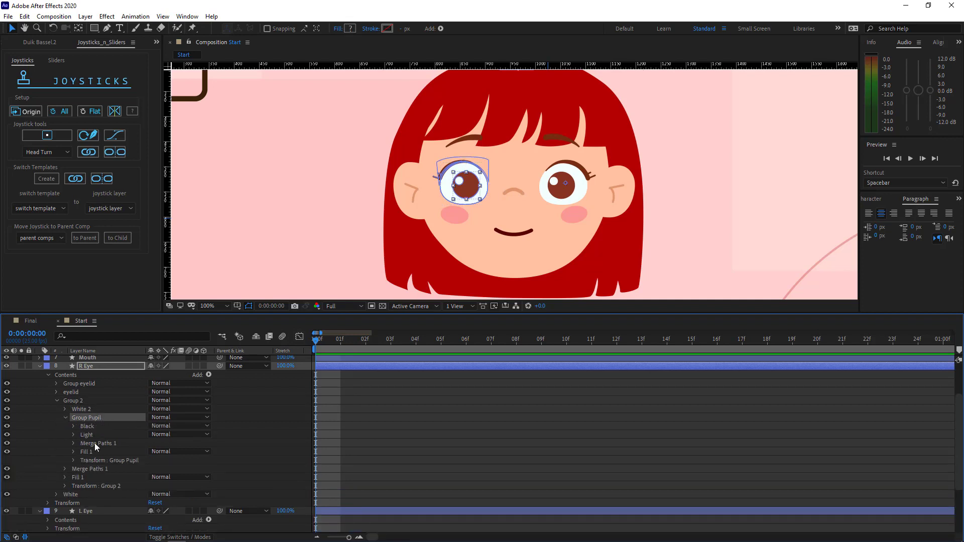
{"action": "left_click", "coordinate": [72, 460]}
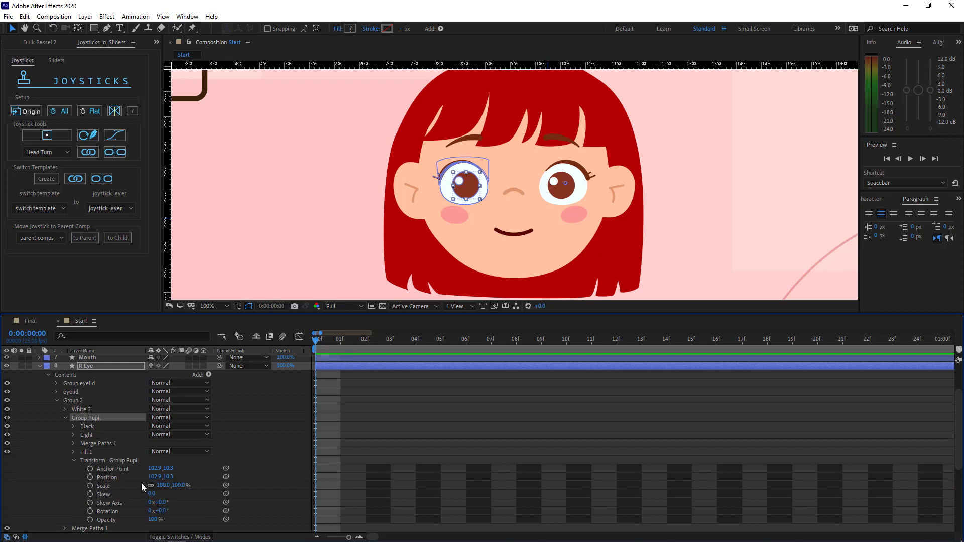
{"action": "mouse_move", "coordinate": [154, 479]}
{"action": "left_mouse_down"}
{"action": "mouse_move", "coordinate": [142, 477]}
{"action": "mouse_move", "coordinate": [166, 476]}
{"action": "left_mouse_up"}
{"action": "mouse_move", "coordinate": [156, 476]}
{"action": "left_mouse_down"}
{"action": "mouse_move", "coordinate": [128, 475]}
{"action": "mouse_move", "coordinate": [251, 474]}
{"action": "mouse_move", "coordinate": [159, 469]}
{"action": "mouse_move", "coordinate": [170, 469]}
{"action": "left_mouse_up"}
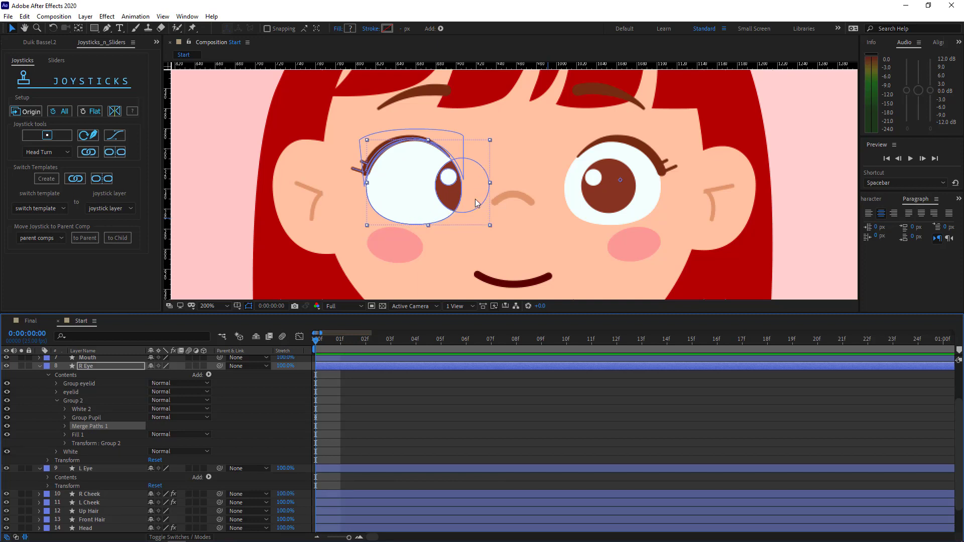
Step: Check the mode of Merge Paths 1 in the R Eye's Group 2 and reduce the layer view to its keyframed properties
{"action": "left_click", "coordinate": [65, 426]}
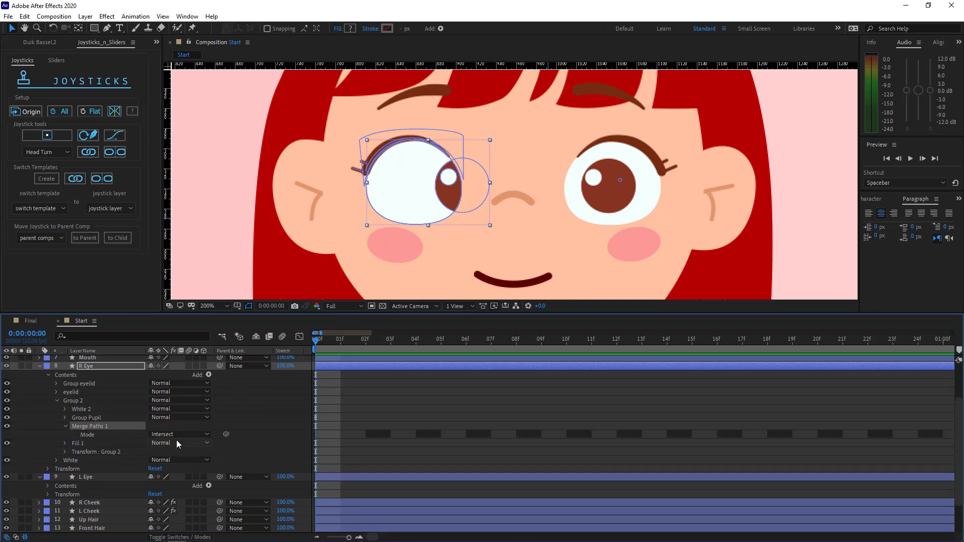
{"action": "left_click", "coordinate": [65, 426]}
{"action": "left_click", "coordinate": [57, 401]}
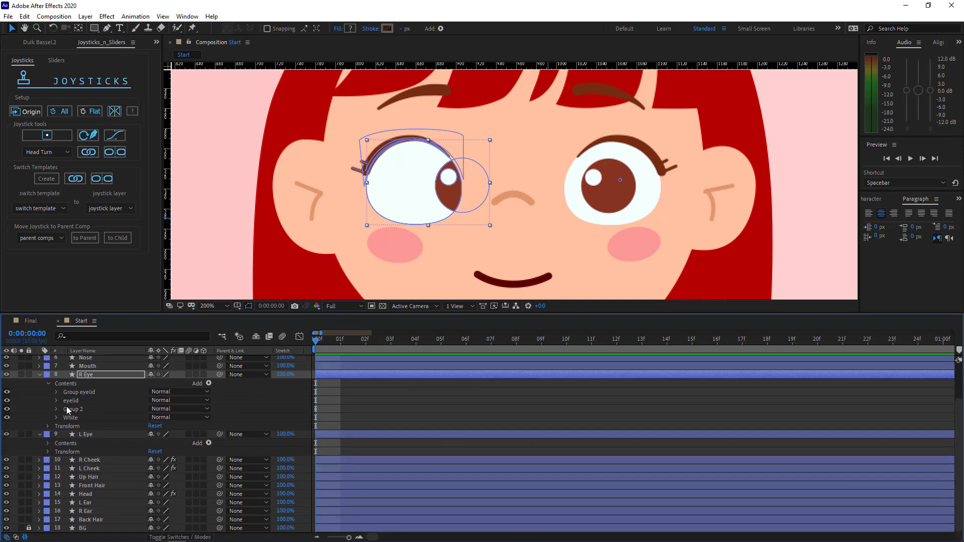
{"action": "left_click", "coordinate": [100, 378]}
{"action": "key", "text": "u"}
Step: Keyframe the Position of the L Eye's Group Pupil at 0:00:00:00 and reveal only that keyframed property
{"action": "left_click", "coordinate": [46, 444]}
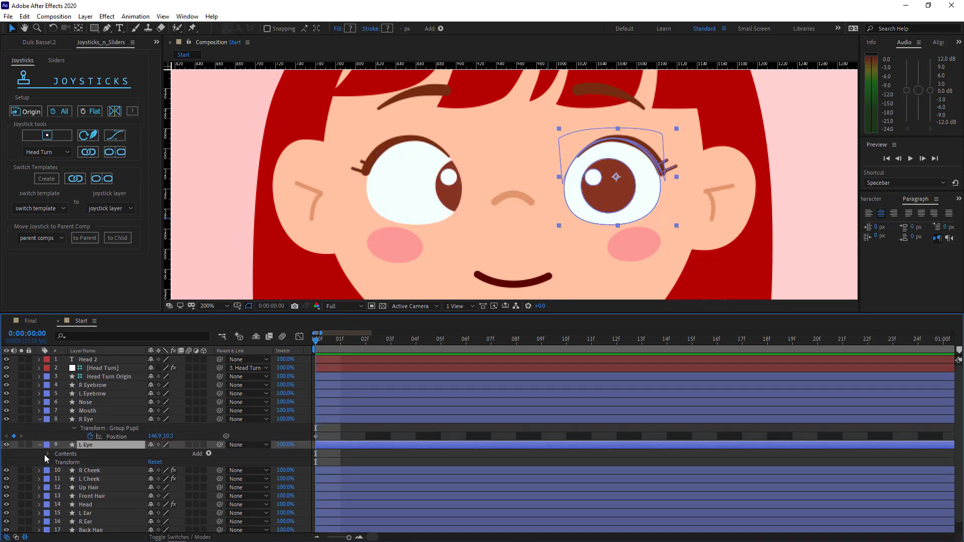
{"action": "left_click", "coordinate": [47, 454]}
{"action": "scroll", "coordinate": [50, 454], "scroll_direction": "down", "scroll_amount": 2}
{"action": "left_click", "coordinate": [55, 435]}
{"action": "scroll", "coordinate": [63, 435], "scroll_direction": "down", "scroll_amount": 1}
{"action": "left_click", "coordinate": [64, 426]}
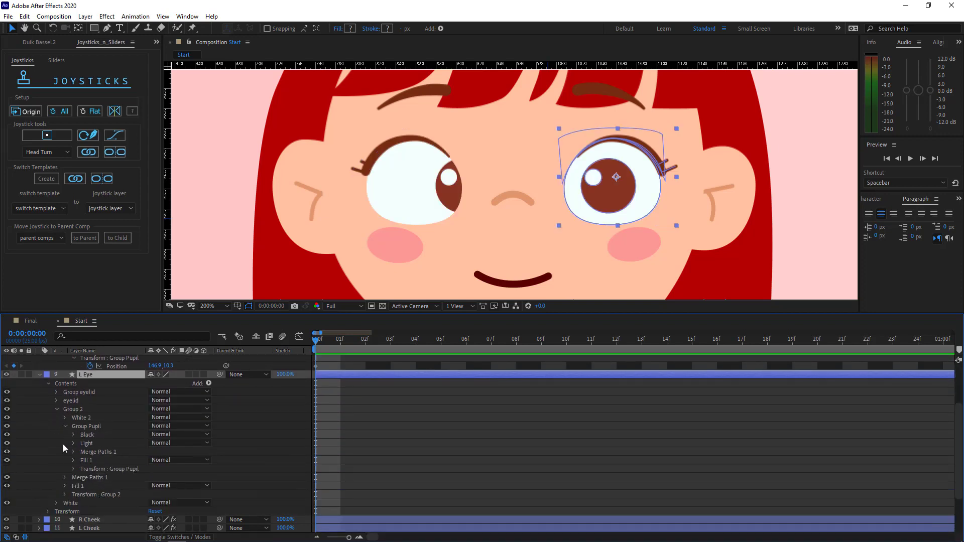
{"action": "left_click", "coordinate": [73, 469]}
{"action": "left_click", "coordinate": [90, 486]}
{"action": "key", "text": "u"}
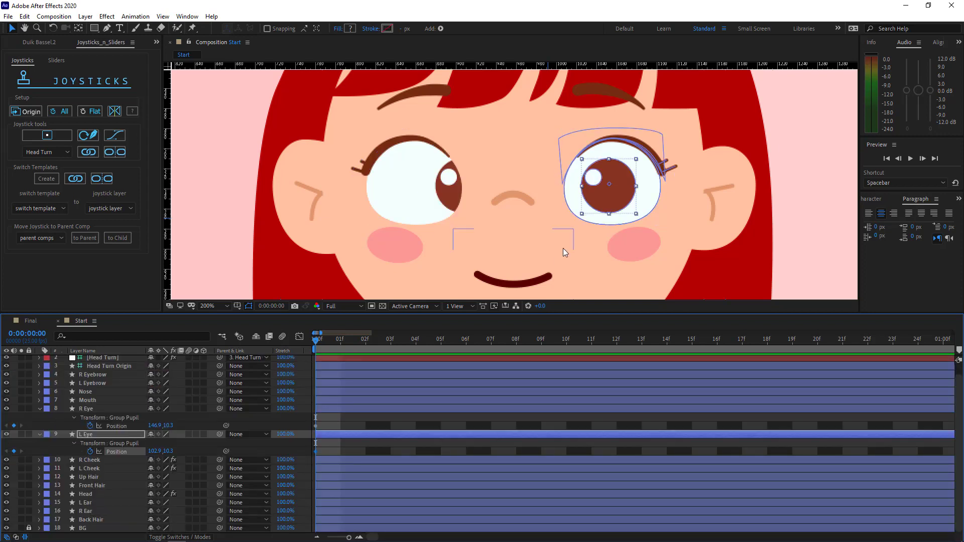
Step: At 0:00:00:01, keyframe both pupils looking screen-right, with Position X 123.6 for R Eye and 132.0 for L Eye
{"action": "left_click", "coordinate": [117, 426]}
{"action": "left_click_drag", "start_coordinate": [154, 426], "coordinate": [267, 433]}
{"action": "key", "text": "comma"}
{"action": "left_click", "coordinate": [116, 426]}
{"action": "left_click_drag", "start_coordinate": [147, 454], "coordinate": [302, 453]}
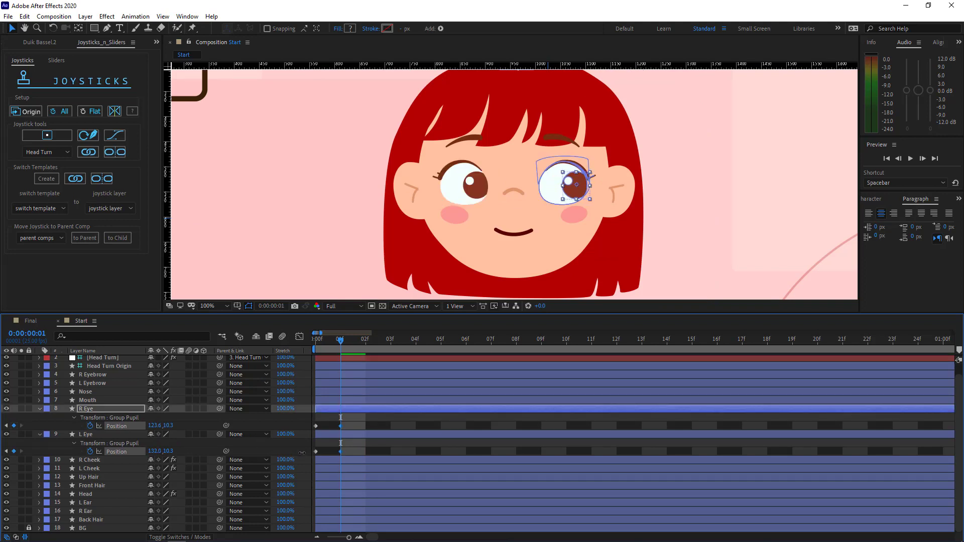
Step: At 0:00:00:02, keyframe both pupils looking screen-left, with Position X 72.7 for R Eye and 80.6 for L Eye
{"action": "left_click", "coordinate": [366, 343]}
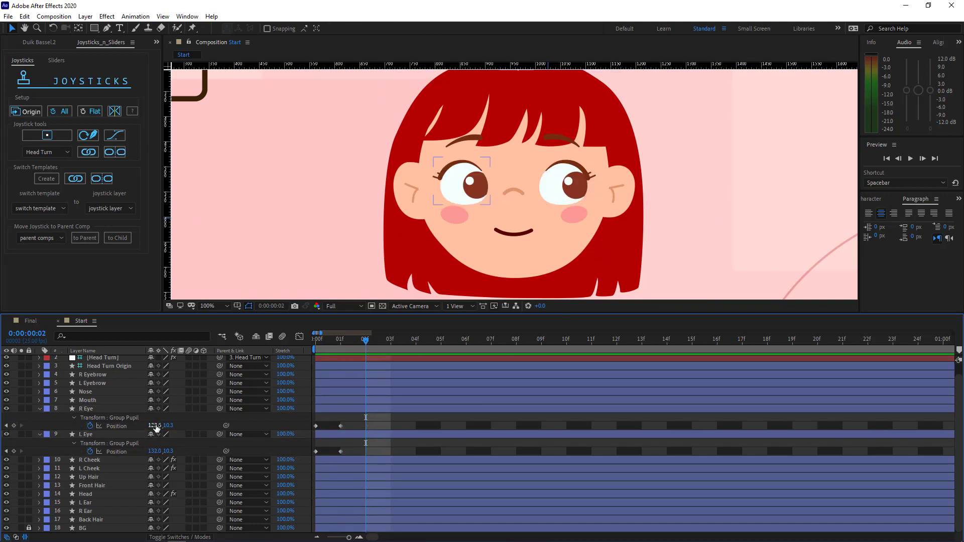
{"action": "left_click_drag", "start_coordinate": [156, 427], "coordinate": [86, 432]}
{"action": "left_click_drag", "start_coordinate": [153, 453], "coordinate": [23, 450]}
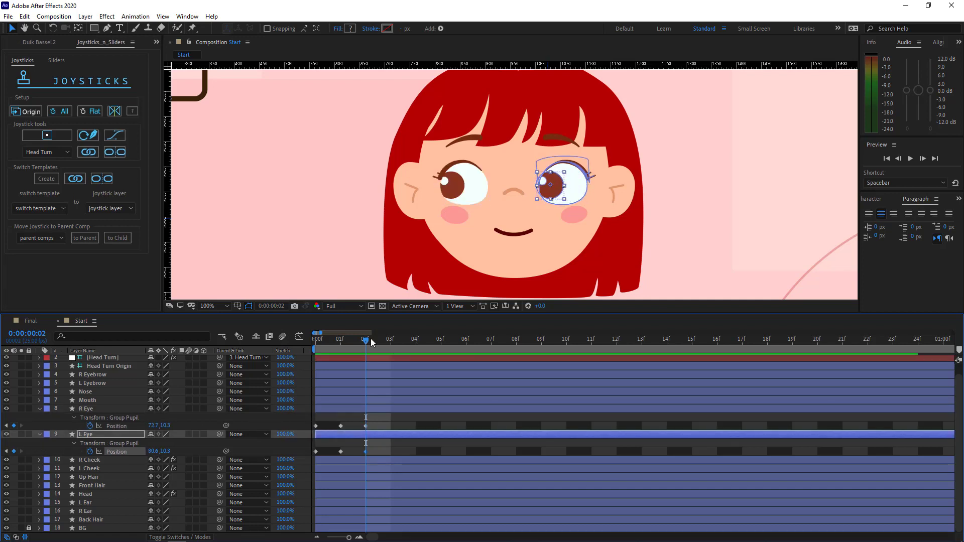
Step: At 0:00:00:03, repeat the pupils' first keyframes and raise both pupils to Position Y -13.3
{"action": "left_click", "coordinate": [391, 342]}
{"action": "left_click_drag", "start_coordinate": [326, 421], "coordinate": [312, 455]}
{"action": "left_click", "coordinate": [36, 112]}
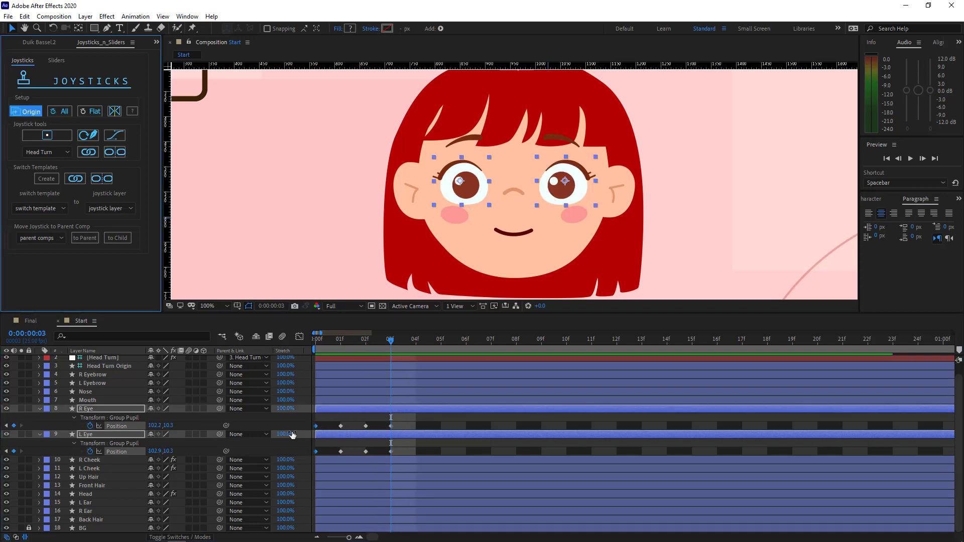
{"action": "left_click_drag", "start_coordinate": [169, 426], "coordinate": [177, 464]}
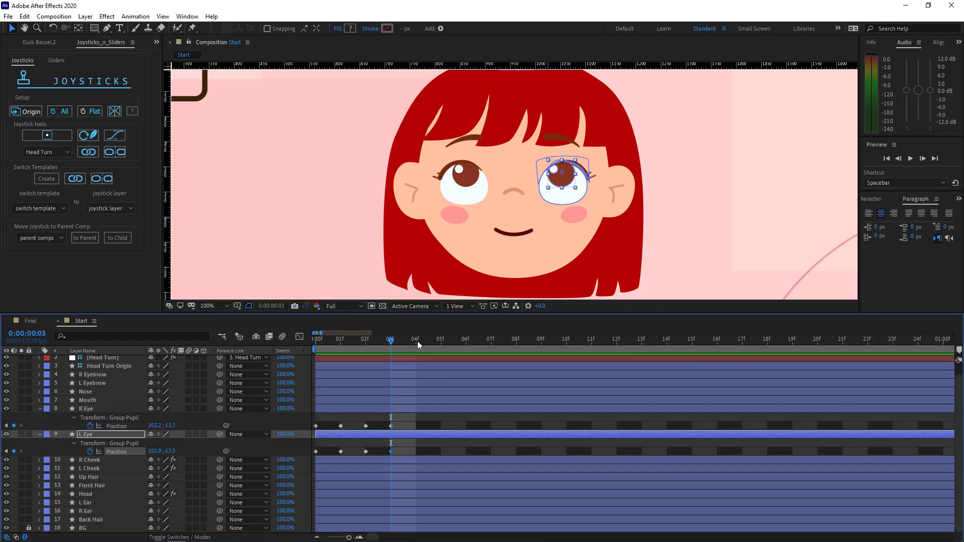
Step: At 0:00:00:04, repeat the first pupil keyframes and lower the pupils to Position Y 28.7 for R Eye and 28.6 for L Eye
{"action": "left_click", "coordinate": [418, 342]}
{"action": "left_click_drag", "start_coordinate": [325, 421], "coordinate": [308, 455]}
{"action": "left_click", "coordinate": [31, 111]}
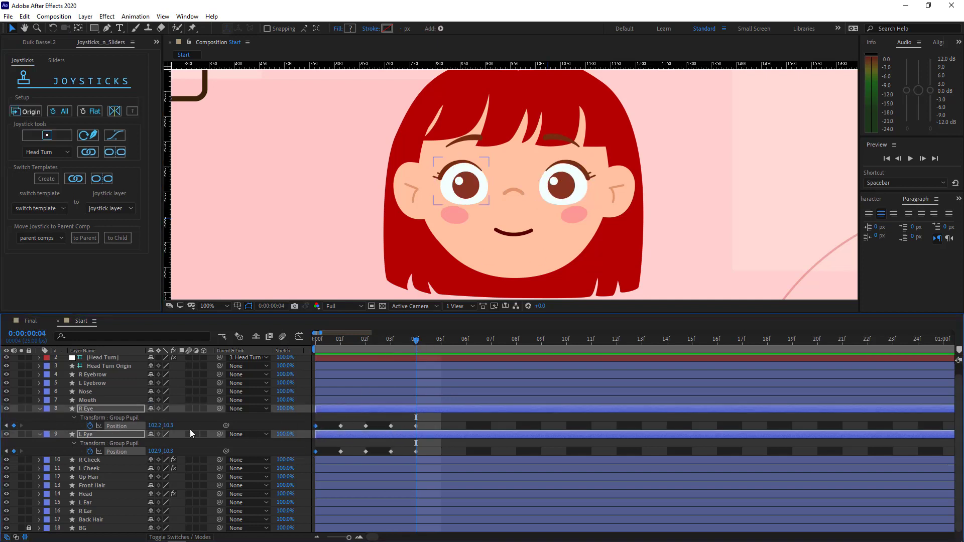
{"action": "left_click_drag", "start_coordinate": [168, 426], "coordinate": [261, 434]}
{"action": "left_click_drag", "start_coordinate": [169, 451], "coordinate": [261, 451]}
{"action": "left_click", "coordinate": [417, 444]}
{"action": "scroll", "coordinate": [567, 225], "scroll_direction": "down", "scroll_amount": 1}
{"action": "scroll", "coordinate": [566, 225], "scroll_direction": "up", "scroll_amount": 1}
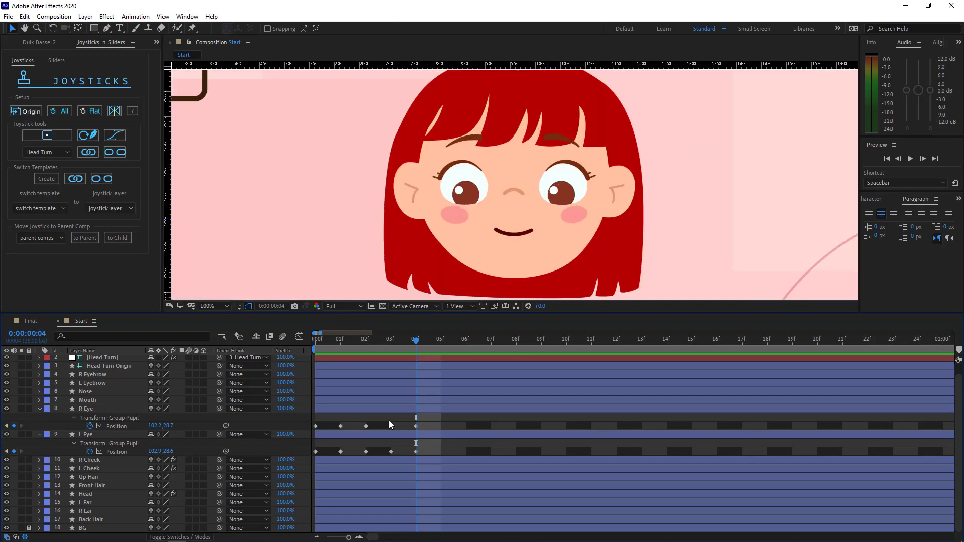
Step: Create a joystick controller named Eyes from all the pupil Position keyframes of R Eye and L Eye
{"action": "left_click_drag", "start_coordinate": [430, 420], "coordinate": [309, 455]}
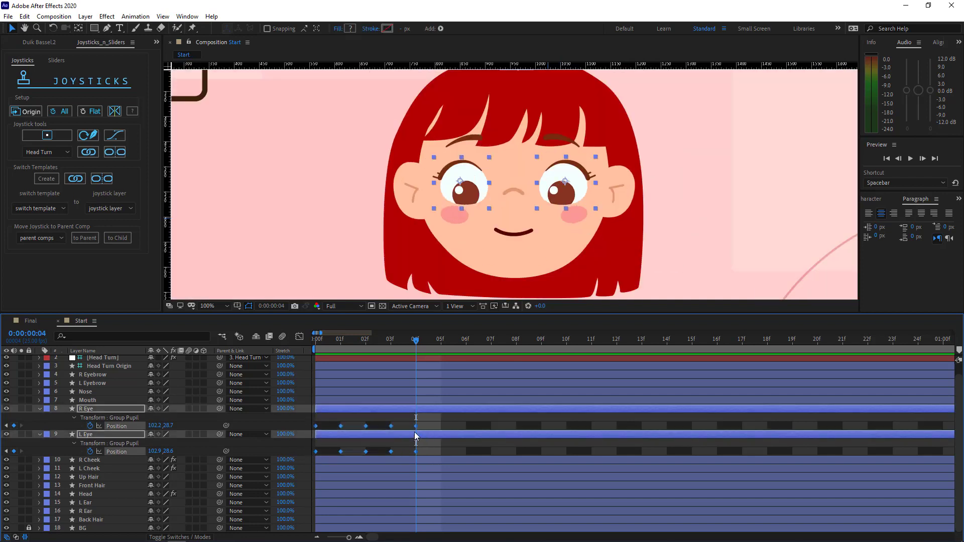
{"action": "scroll", "coordinate": [541, 216], "scroll_direction": "down", "scroll_amount": 1}
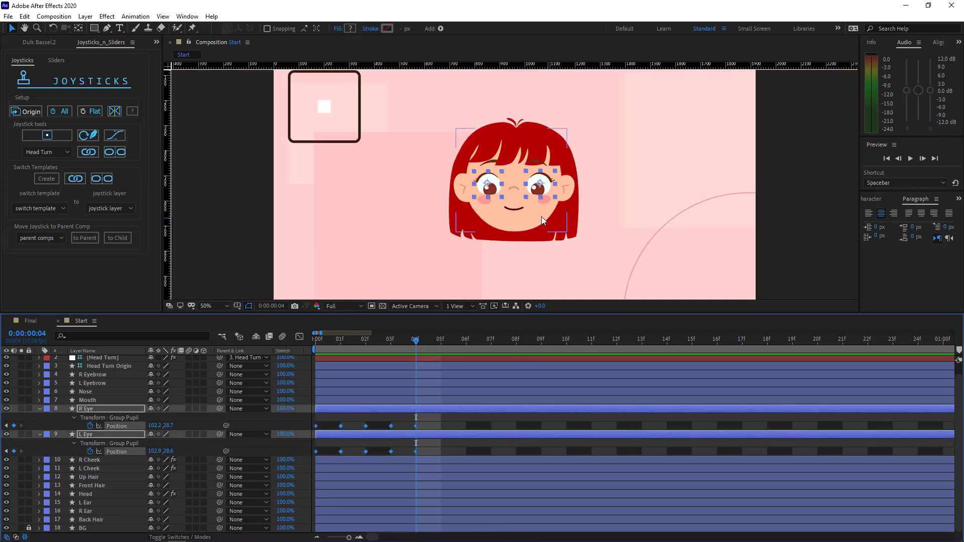
{"action": "left_click", "coordinate": [54, 137]}
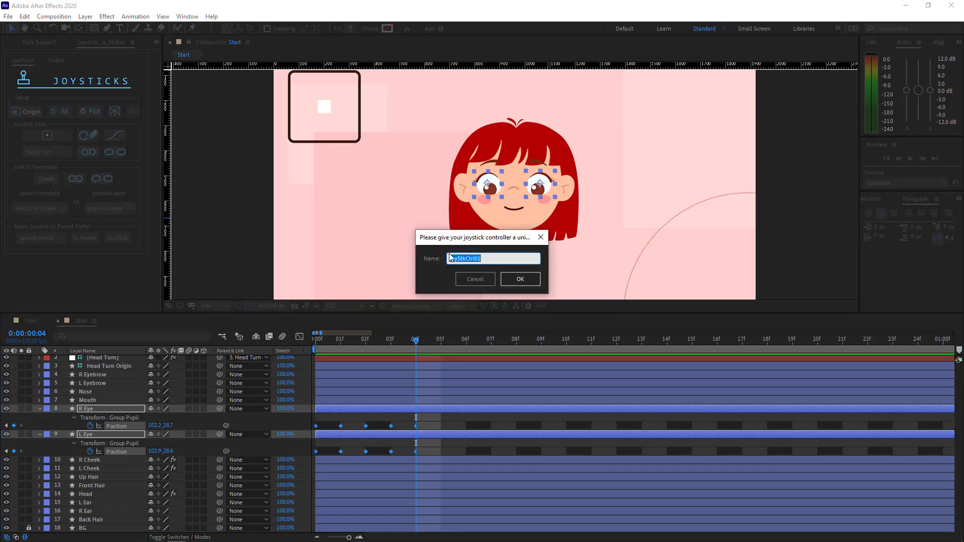
{"action": "type", "text": "Eyes"}
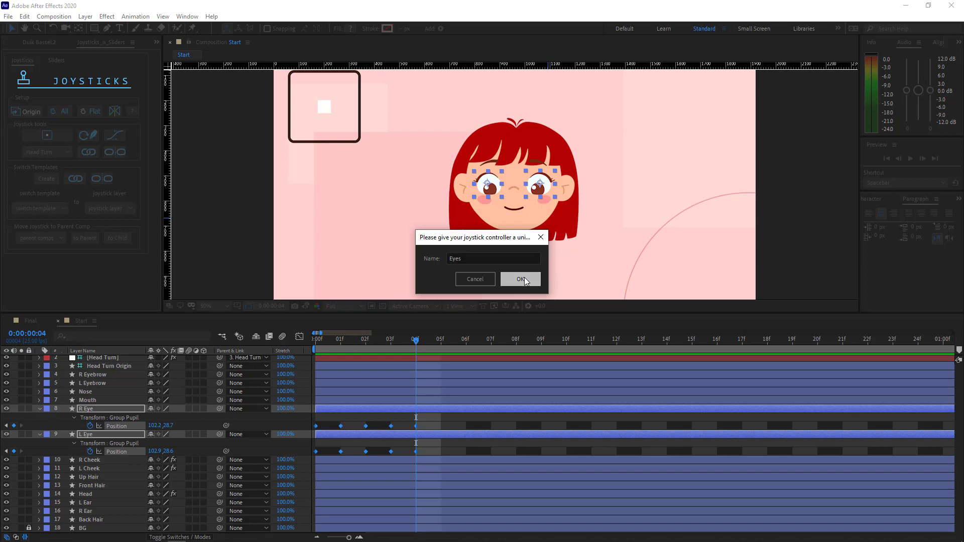
{"action": "left_click", "coordinate": [524, 278]}
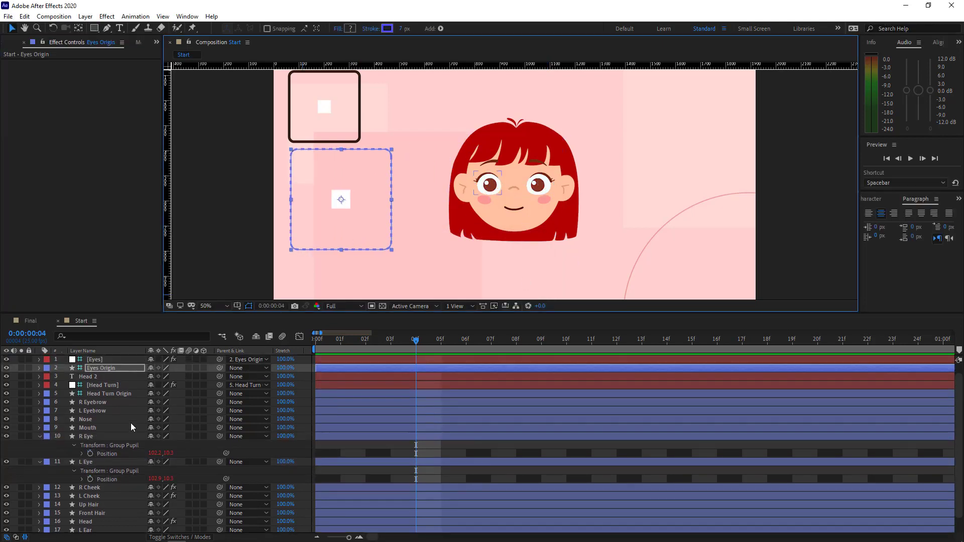
Step: Scale the Eyes Origin layer to 70% and place its frame beside the Head controller, level with it
{"action": "key", "text": "s"}
{"action": "left_click", "coordinate": [163, 377]}
{"action": "type", "text": "70"}
{"action": "key", "text": "Return"}
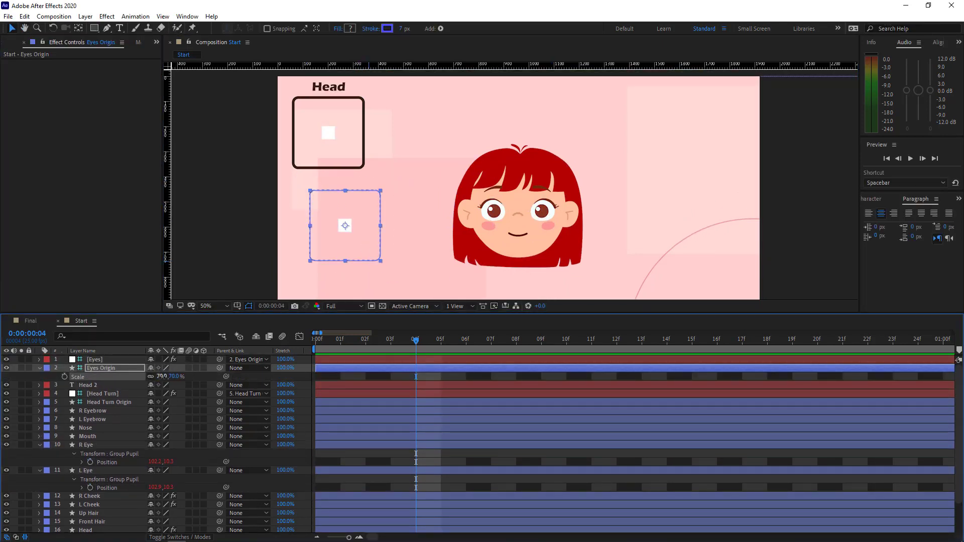
{"action": "mouse_move", "coordinate": [368, 261]}
{"action": "left_mouse_down"}
{"action": "mouse_move", "coordinate": [353, 255]}
{"action": "mouse_move", "coordinate": [426, 139]}
{"action": "mouse_move", "coordinate": [437, 163]}
{"action": "left_mouse_up"}
Step: Restyle the Eyes controller frame as a solid, undashed outline in the dark brown sampled from the Head label
{"action": "left_click", "coordinate": [387, 28]}
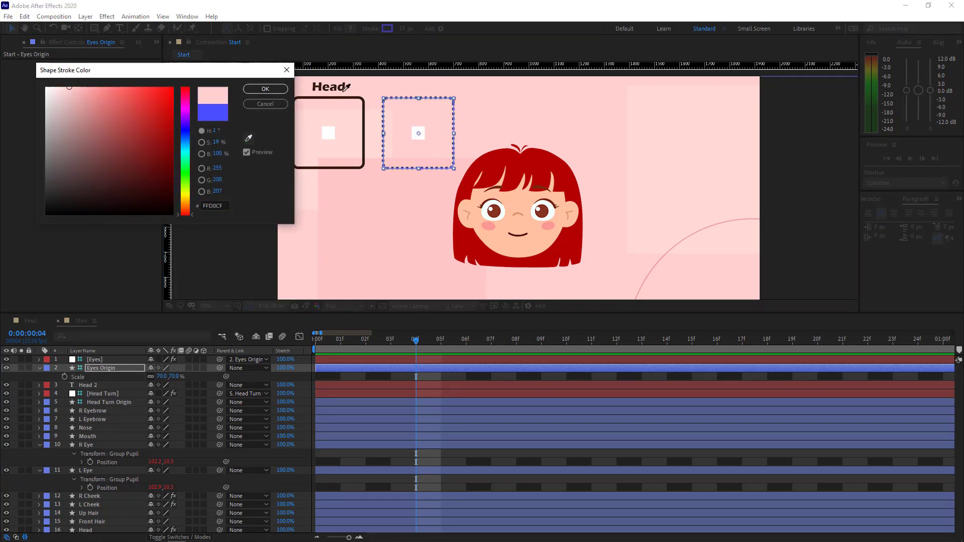
{"action": "left_click", "coordinate": [337, 89]}
{"action": "left_click", "coordinate": [265, 89]}
{"action": "left_click", "coordinate": [40, 368]}
{"action": "left_click", "coordinate": [40, 369]}
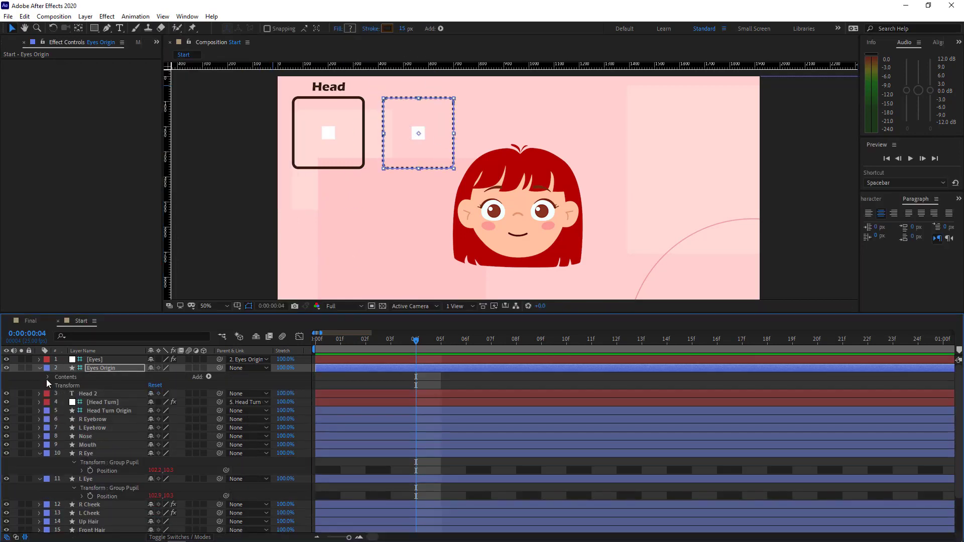
{"action": "left_click", "coordinate": [48, 377]}
{"action": "left_click", "coordinate": [56, 385]}
{"action": "left_click", "coordinate": [65, 404]}
{"action": "left_click", "coordinate": [164, 470]}
{"action": "left_click", "coordinate": [39, 368]}
{"action": "left_click", "coordinate": [39, 437]}
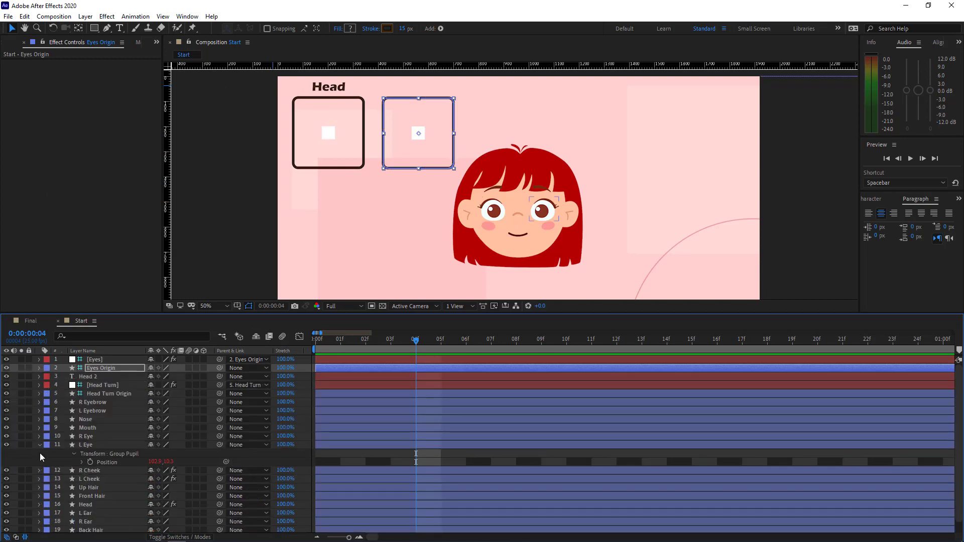
{"action": "left_click", "coordinate": [40, 445]}
Step: Duplicate the Head label to the top of the layer stack, place it above the Eyes controller, and change its text to Eyes
{"action": "left_click", "coordinate": [70, 377]}
{"action": "key", "text": "ctrl+d"}
{"action": "left_click_drag", "start_coordinate": [95, 378], "coordinate": [98, 359]}
{"action": "left_click_drag", "start_coordinate": [330, 87], "coordinate": [420, 87]}
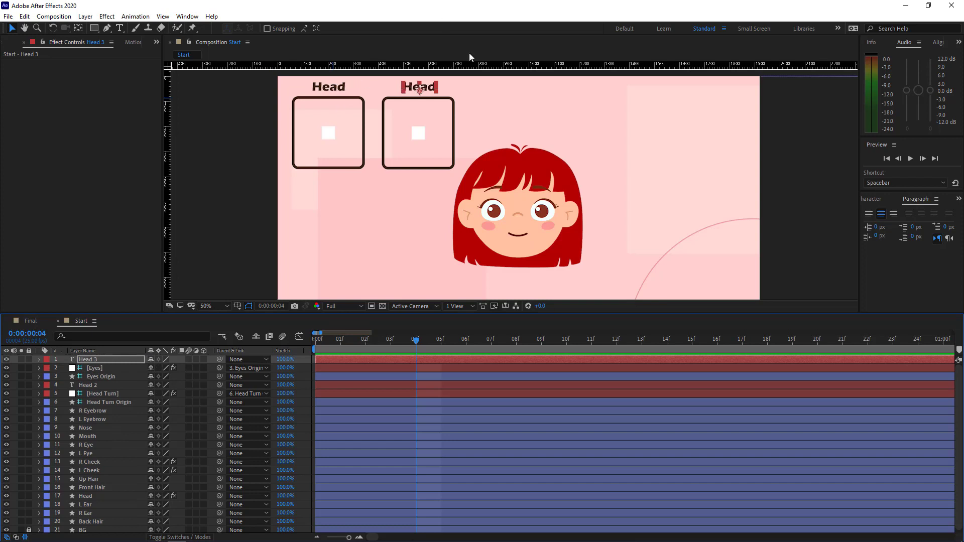
{"action": "double_click", "coordinate": [419, 87]}
{"action": "type", "text": "Eyes"}
Step: Parent the Eyes label to Eyes Origin and the Head label to Head Turn Origin
{"action": "left_click_drag", "start_coordinate": [219, 360], "coordinate": [93, 376]}
{"action": "left_click_drag", "start_coordinate": [220, 386], "coordinate": [101, 402]}
{"action": "left_click", "coordinate": [103, 403]}
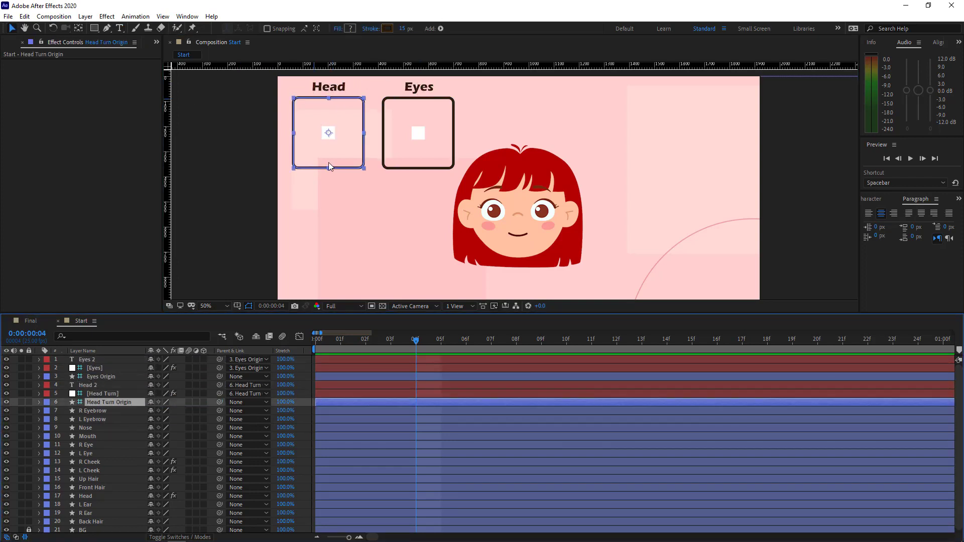
Step: Test both controller frames and both joystick handles by moving them, undoing every test move
{"action": "left_click_drag", "start_coordinate": [330, 166], "coordinate": [319, 208]}
{"action": "key", "text": "ctrl+z"}
{"action": "left_click_drag", "start_coordinate": [421, 167], "coordinate": [437, 182]}
{"action": "key", "text": "ctrl+z"}
{"action": "left_click", "coordinate": [436, 182]}
{"action": "left_click_drag", "start_coordinate": [418, 132], "coordinate": [436, 148]}
{"action": "key", "text": "ctrl+z"}
{"action": "left_click_drag", "start_coordinate": [328, 133], "coordinate": [353, 110]}
{"action": "left_click_drag", "start_coordinate": [417, 133], "coordinate": [392, 158]}
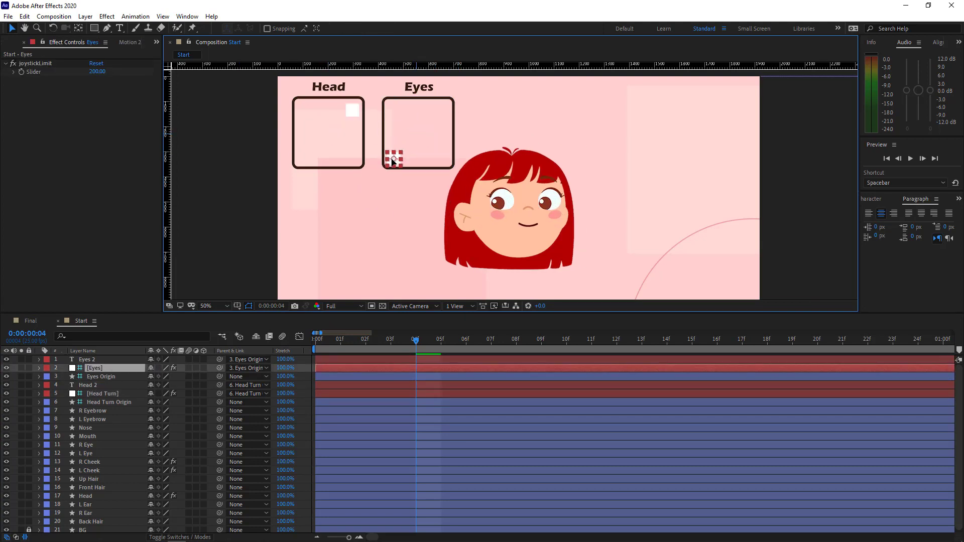
{"action": "key", "text": "ctrl+z"}
{"action": "key", "text": "ctrl+z"}
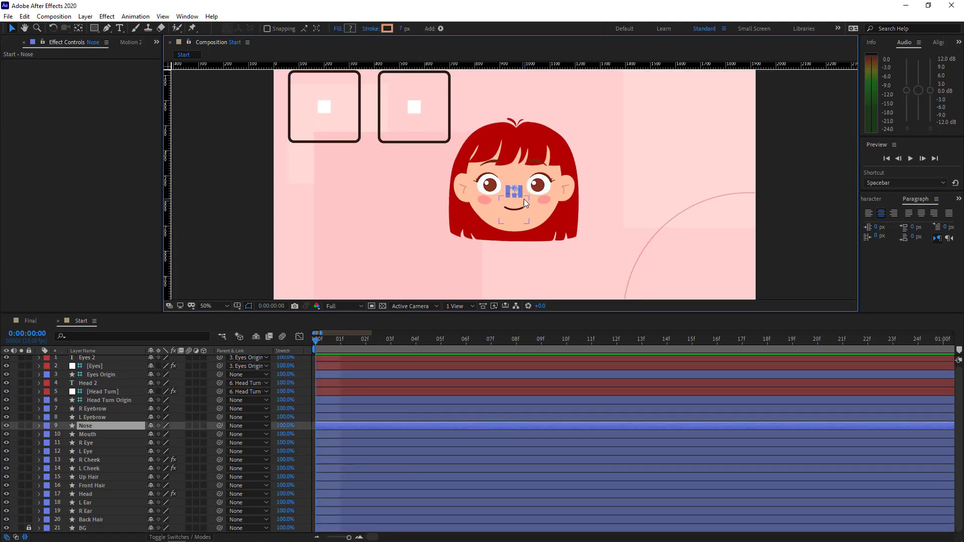
Step: Unbind the Head Turn joystick so its layers get their original keyframes back
{"action": "left_click", "coordinate": [324, 106]}
{"action": "left_click", "coordinate": [157, 42]}
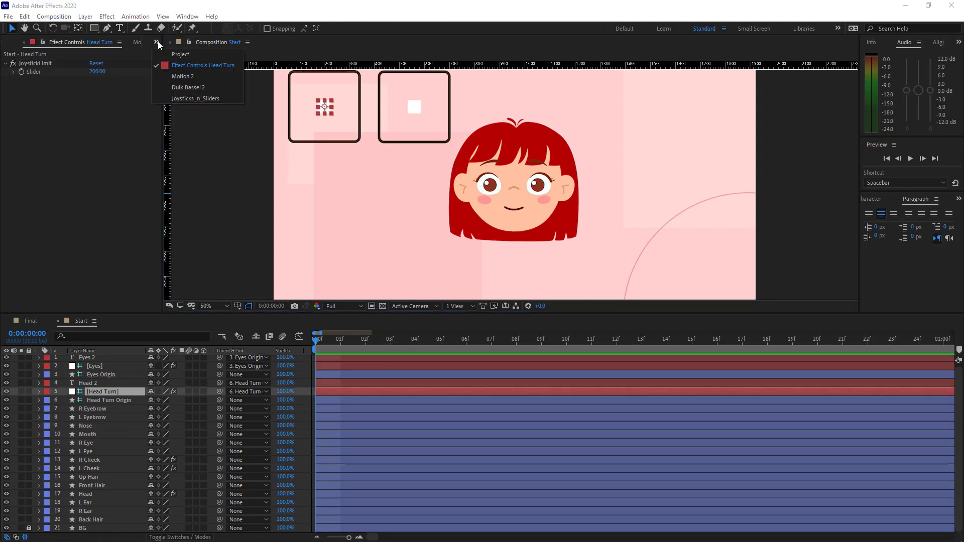
{"action": "left_click", "coordinate": [226, 97]}
{"action": "left_click", "coordinate": [67, 154]}
{"action": "left_click", "coordinate": [46, 174]}
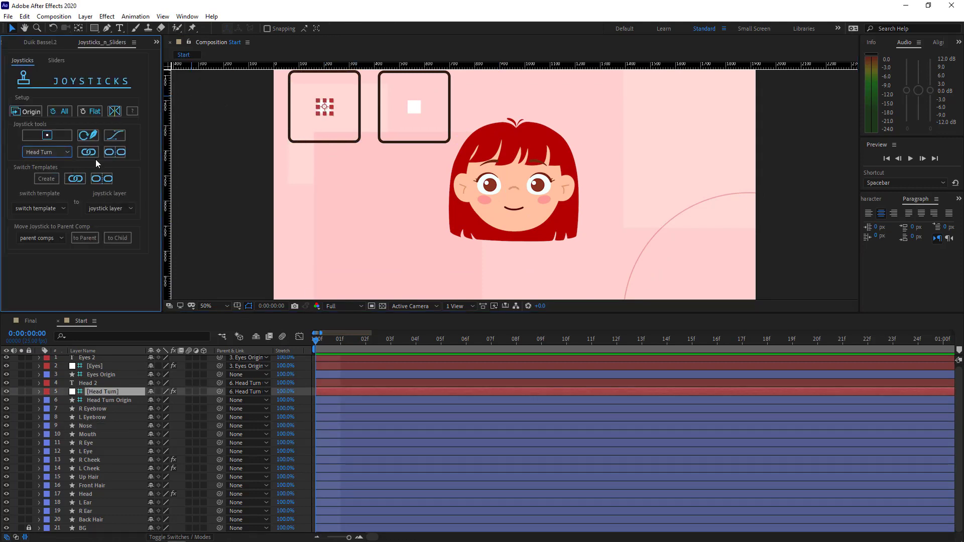
{"action": "left_click", "coordinate": [114, 152]}
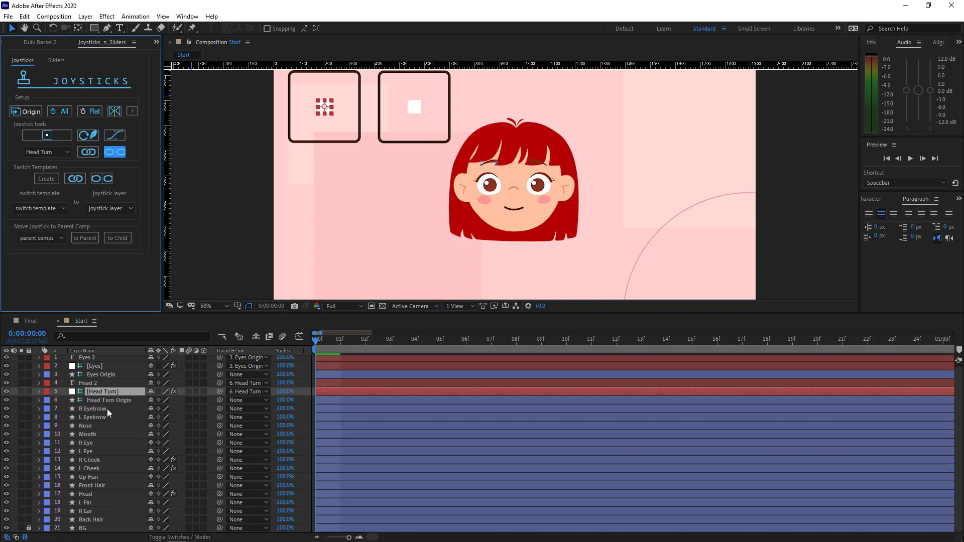
Step: Keyframe the Nose layer's Trim Paths Start and End at frame 0, and show only its keyframed properties
{"action": "left_click", "coordinate": [85, 426]}
{"action": "left_click", "coordinate": [39, 426]}
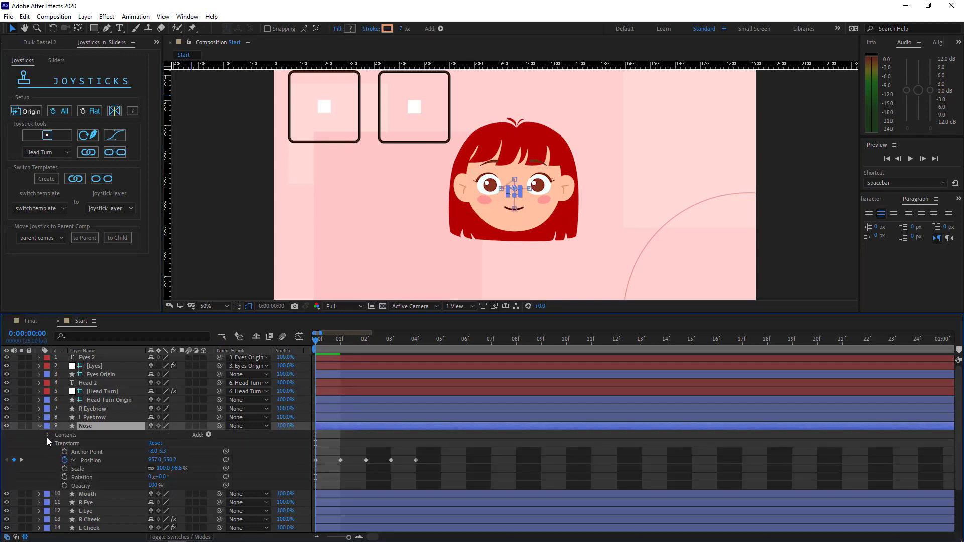
{"action": "left_click", "coordinate": [48, 435]}
{"action": "left_click", "coordinate": [56, 452]}
{"action": "left_click", "coordinate": [74, 460]}
{"action": "left_click", "coordinate": [74, 469]}
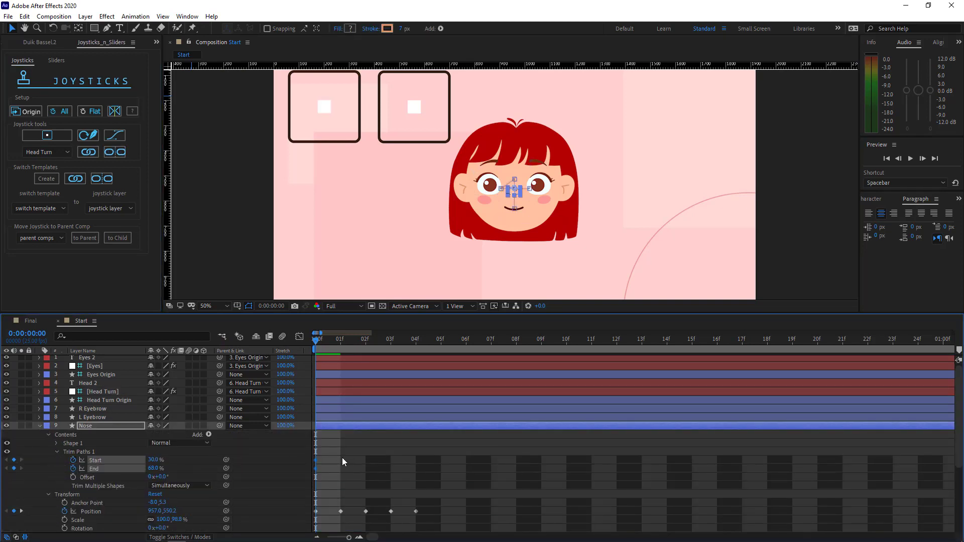
{"action": "key", "text": "u"}
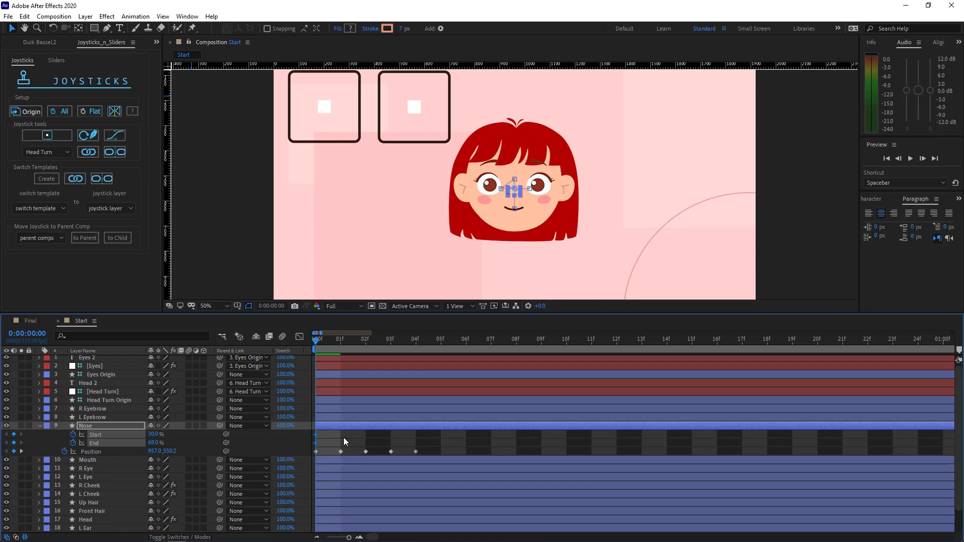
Step: At 0:00:00:01, keyframe the Nose trim with Start 0% and End 60%
{"action": "key", "text": "period"}
{"action": "key", "text": "period"}
{"action": "left_click", "coordinate": [342, 343]}
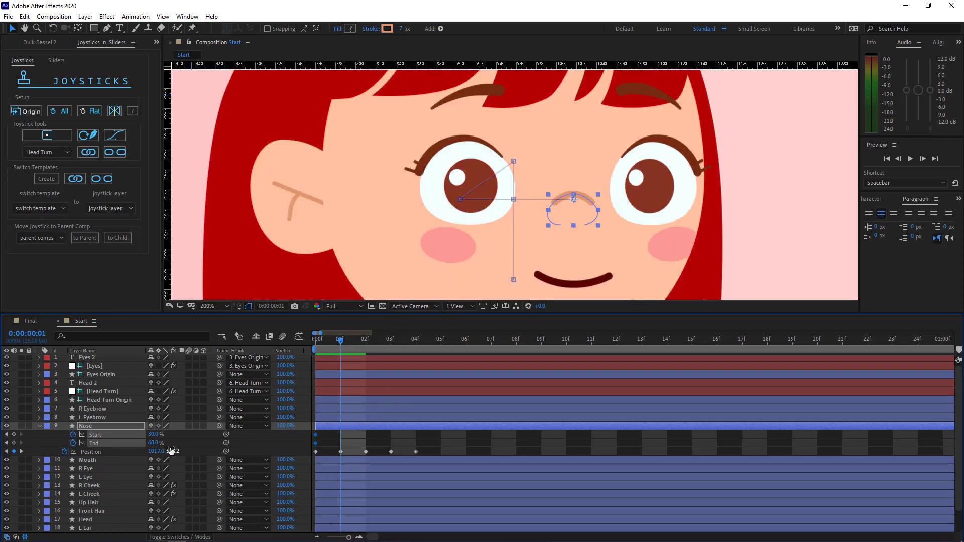
{"action": "left_click", "coordinate": [176, 442]}
{"action": "left_click", "coordinate": [152, 434]}
{"action": "type", "text": "0"}
{"action": "key", "text": "Return"}
{"action": "left_click", "coordinate": [45, 440]}
{"action": "left_click", "coordinate": [14, 443]}
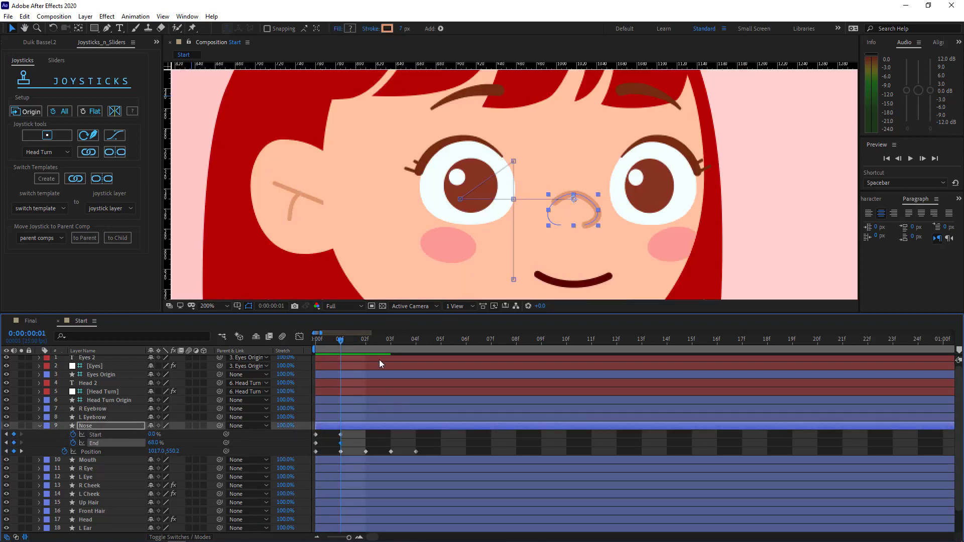
Step: At 0:00:00:02, repeat the Nose's first trim keyframes and set End to 100%
{"action": "left_click", "coordinate": [365, 342]}
{"action": "left_click", "coordinate": [162, 441]}
{"action": "left_click_drag", "start_coordinate": [326, 434], "coordinate": [310, 441]}
{"action": "key", "text": "ctrl+c"}
{"action": "key", "text": "ctrl+v"}
{"action": "left_click", "coordinate": [383, 444]}
{"action": "left_click_drag", "start_coordinate": [156, 443], "coordinate": [178, 443]}
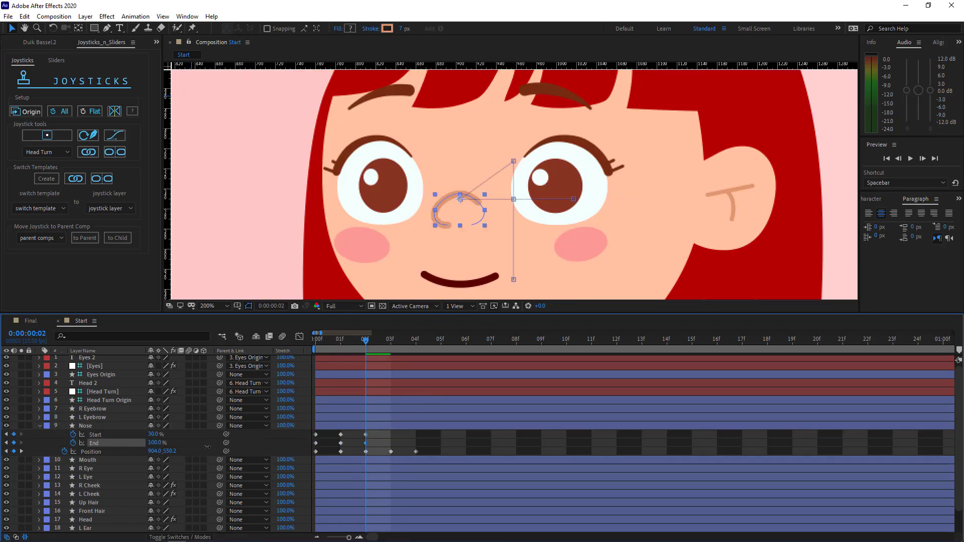
{"action": "left_click", "coordinate": [446, 443]}
Step: Repeat the Nose's first Start and End trim keyframes at 0:00:00:03 and 0:00:00:04
{"action": "left_click", "coordinate": [392, 341]}
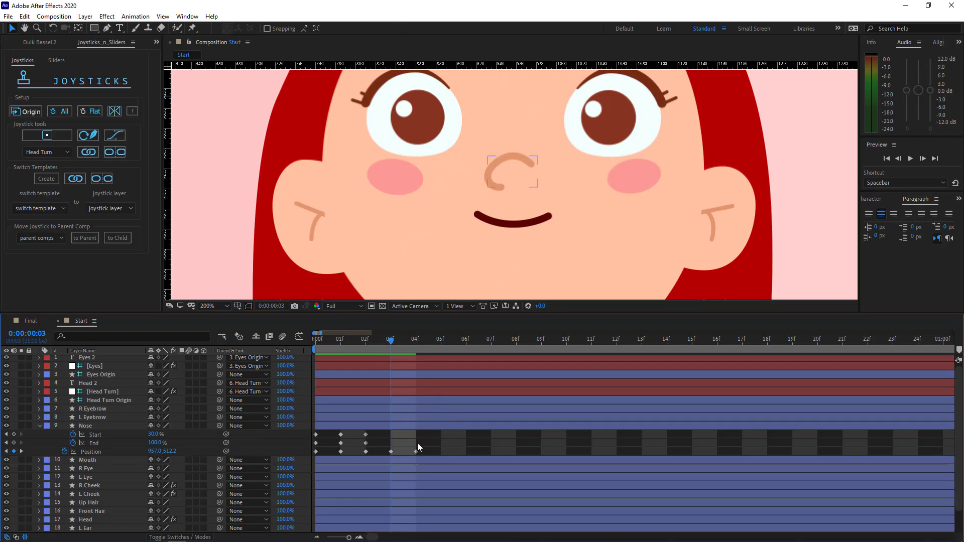
{"action": "key", "text": "ctrl+v"}
{"action": "key", "text": "ctrl+v"}
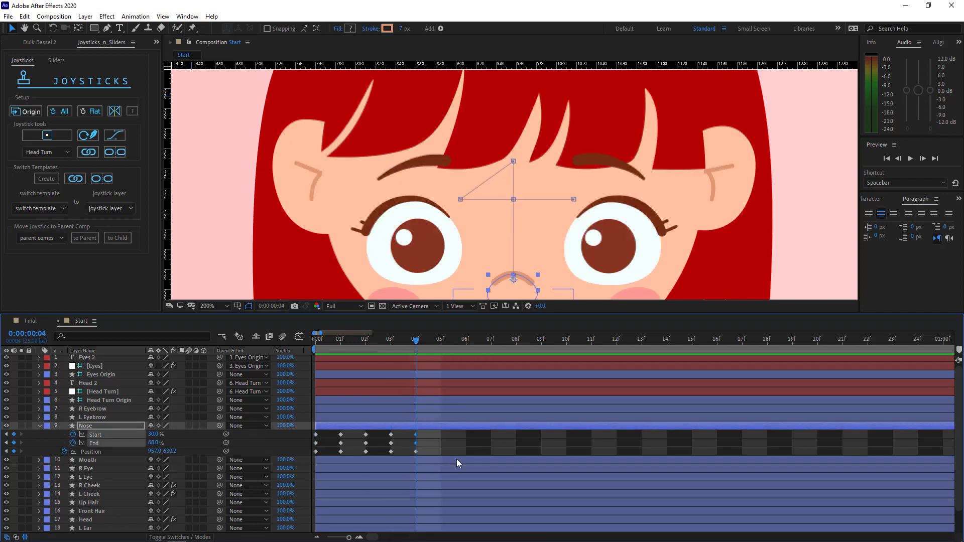
{"action": "left_click", "coordinate": [432, 437]}
Step: Rebind all keyframes of the face, hair and ear layers, including the Nose trim, to the Head Turn joystick
{"action": "key", "text": "u"}
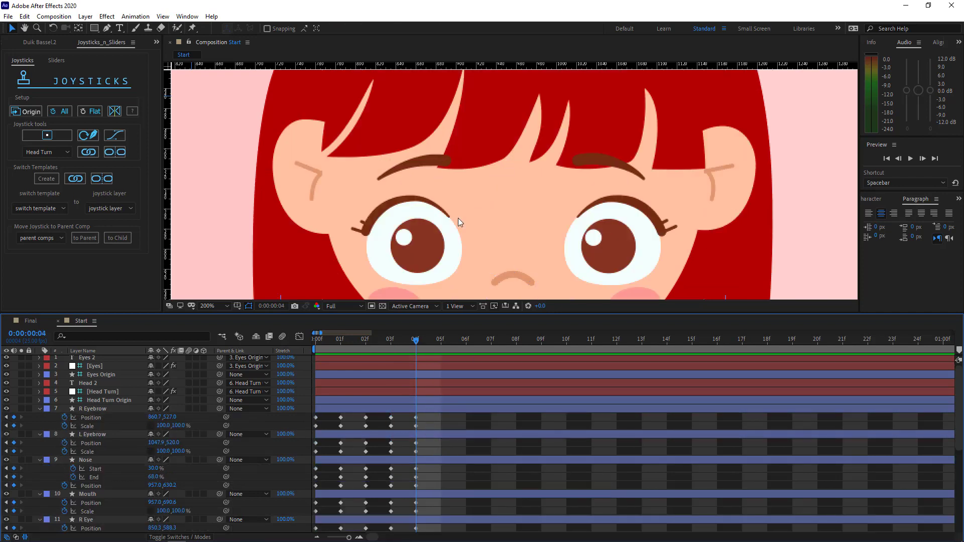
{"action": "scroll", "coordinate": [458, 218], "scroll_direction": "down", "scroll_amount": 4}
{"action": "left_click_drag", "start_coordinate": [427, 417], "coordinate": [296, 532]}
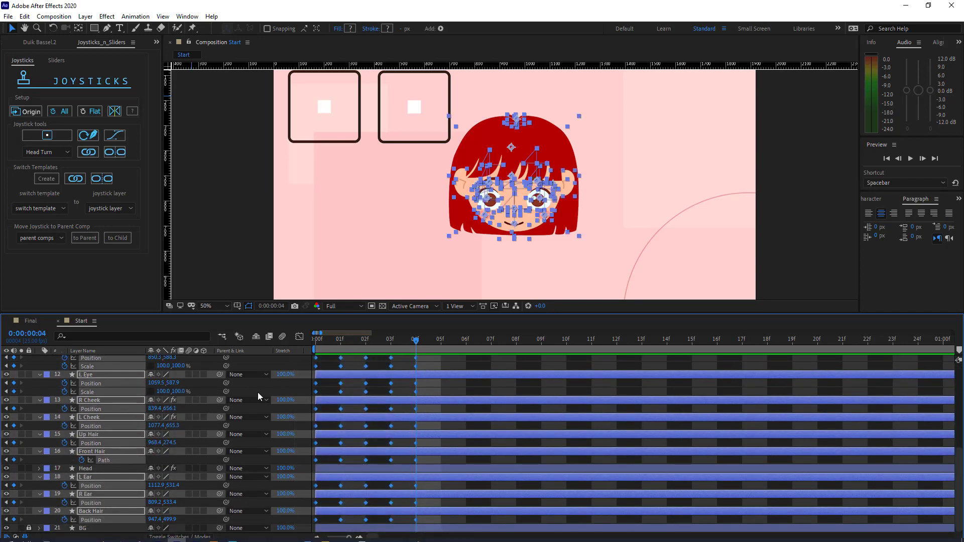
{"action": "left_click", "coordinate": [89, 152]}
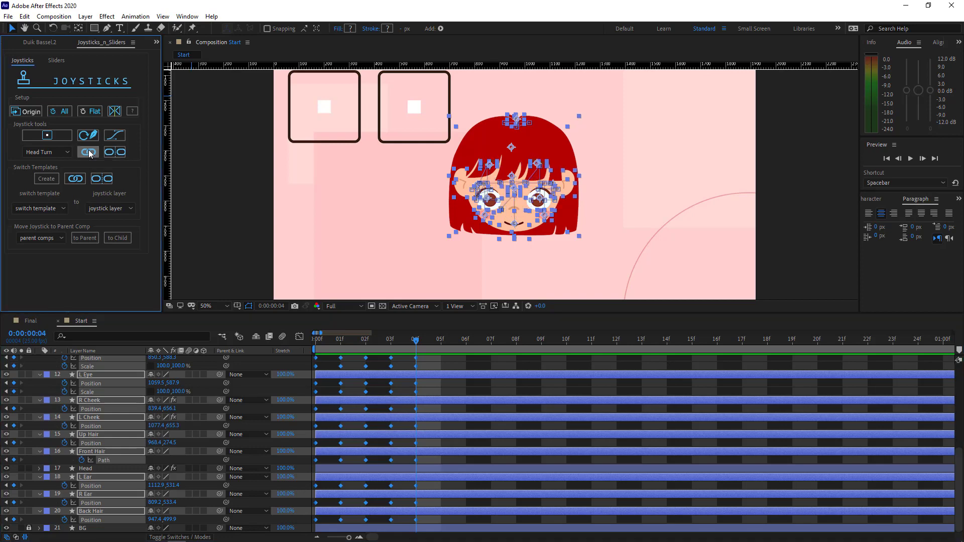
{"action": "left_click", "coordinate": [40, 400]}
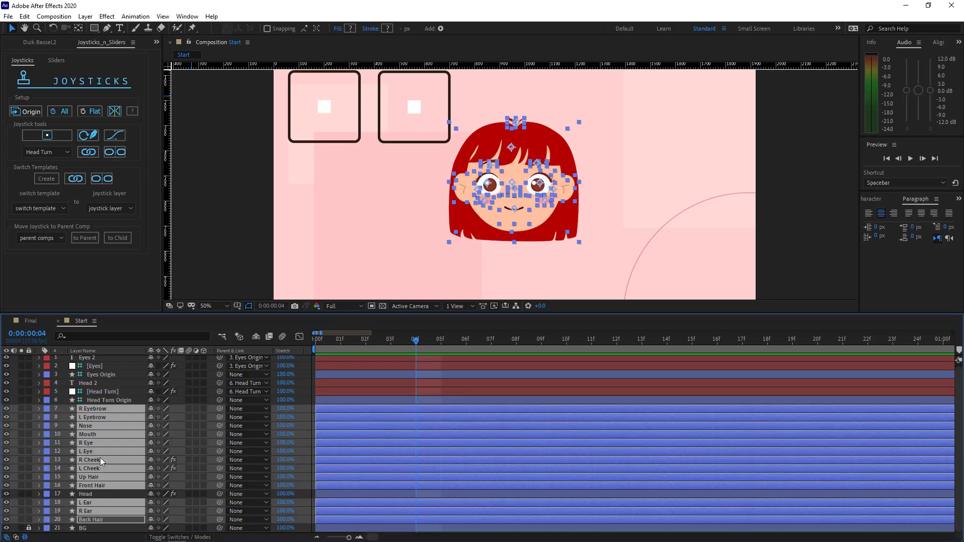
Step: Test the rebound Head Turn joystick by moving its handle around and back to centre, and fit the composition in view
{"action": "left_click", "coordinate": [299, 414]}
{"action": "key", "text": "space"}
{"action": "left_click_drag", "start_coordinate": [457, 155], "coordinate": [445, 184]}
{"action": "mouse_move", "coordinate": [312, 135]}
{"action": "left_mouse_down"}
{"action": "mouse_move", "coordinate": [362, 136]}
{"action": "mouse_move", "coordinate": [254, 133]}
{"action": "mouse_move", "coordinate": [351, 75]}
{"action": "mouse_move", "coordinate": [308, 104]}
{"action": "mouse_move", "coordinate": [321, 177]}
{"action": "mouse_move", "coordinate": [343, 176]}
{"action": "mouse_move", "coordinate": [351, 140]}
{"action": "mouse_move", "coordinate": [292, 142]}
{"action": "mouse_move", "coordinate": [377, 144]}
{"action": "mouse_move", "coordinate": [264, 144]}
{"action": "mouse_move", "coordinate": [388, 148]}
{"action": "mouse_move", "coordinate": [254, 146]}
{"action": "mouse_move", "coordinate": [316, 142]}
{"action": "mouse_move", "coordinate": [312, 135]}
{"action": "left_mouse_up"}
{"action": "left_click", "coordinate": [211, 306]}
{"action": "left_click", "coordinate": [211, 316]}
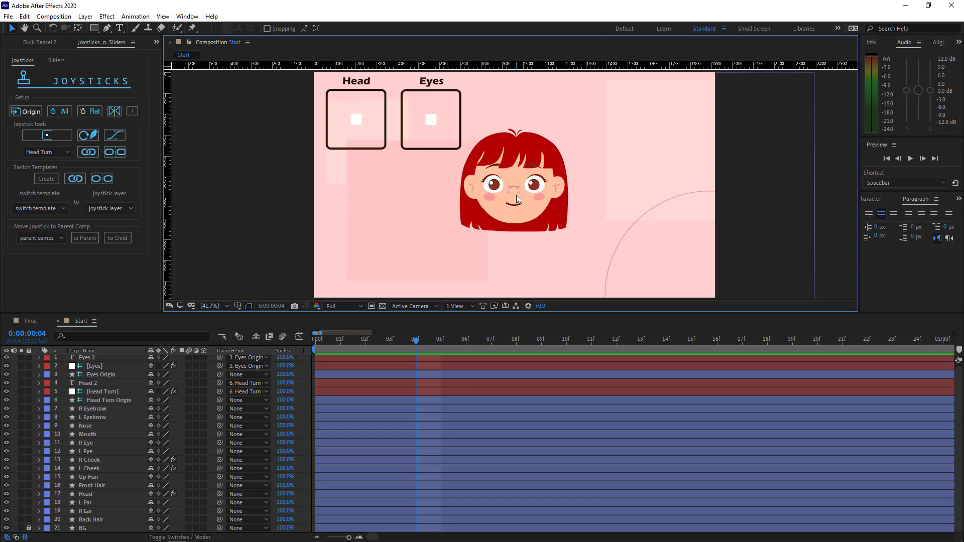
{"action": "key", "text": "."}
{"action": "key", "text": "."}
{"action": "left_click", "coordinate": [512, 234]}
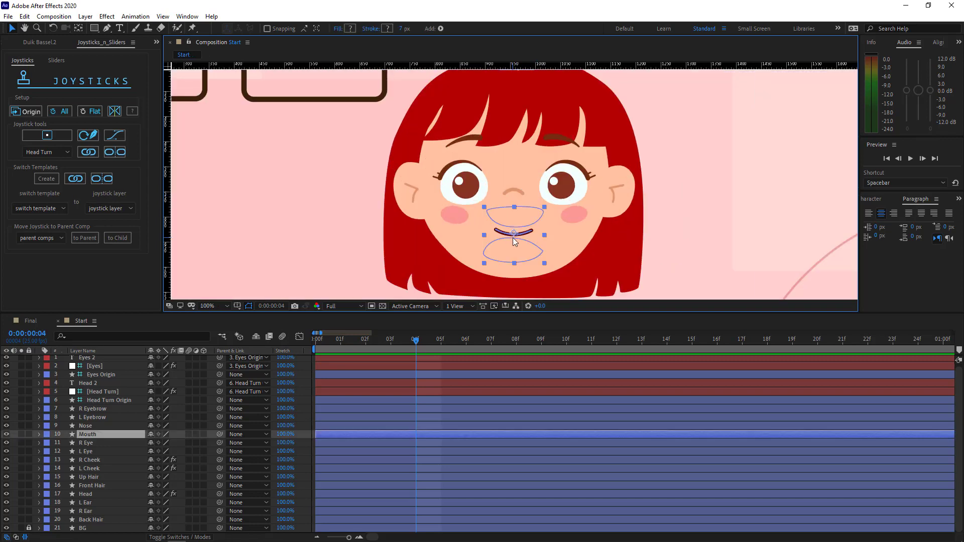
{"action": "left_click", "coordinate": [563, 190]}
{"action": "left_click", "coordinate": [454, 178]}
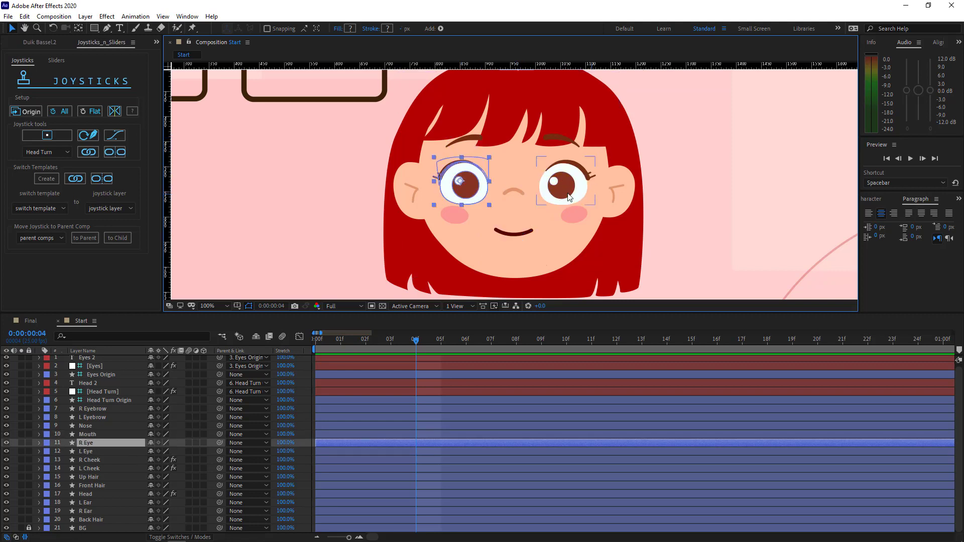
{"action": "left_click", "coordinate": [629, 197]}
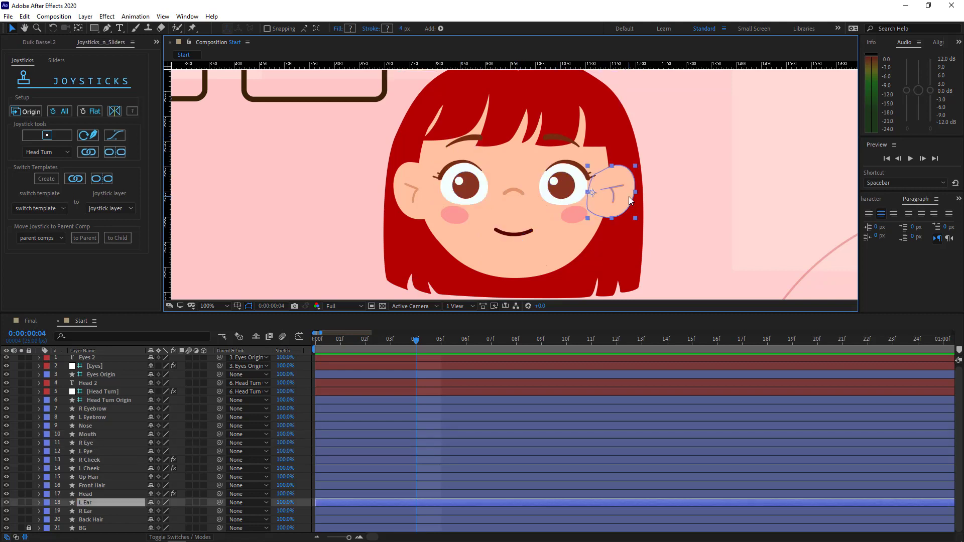
Step: At frame 0, keyframe the Path of the Mouth layer's Line group
{"action": "key", "text": "Home"}
{"action": "left_click", "coordinate": [512, 234]}
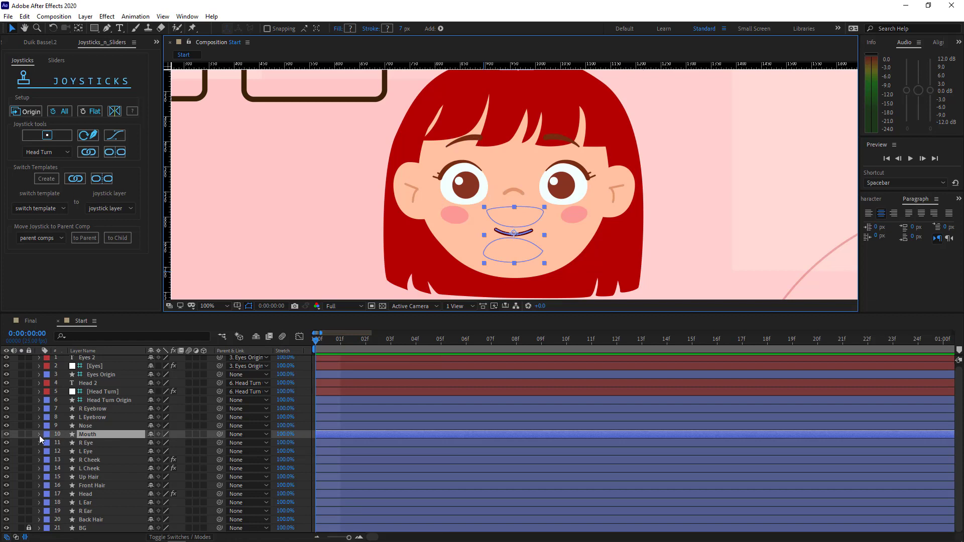
{"action": "left_click", "coordinate": [39, 435]}
{"action": "left_click", "coordinate": [47, 452]}
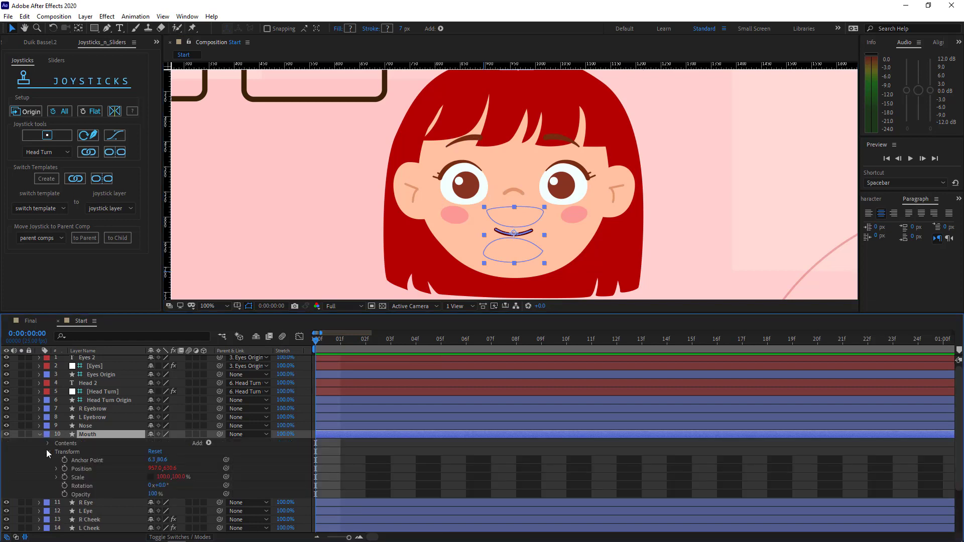
{"action": "left_click", "coordinate": [48, 452]}
{"action": "left_click", "coordinate": [48, 444]}
{"action": "scroll", "coordinate": [46, 454], "scroll_direction": "down", "scroll_amount": 2}
{"action": "left_click", "coordinate": [57, 401]}
{"action": "left_click", "coordinate": [65, 410]}
{"action": "left_click", "coordinate": [82, 418]}
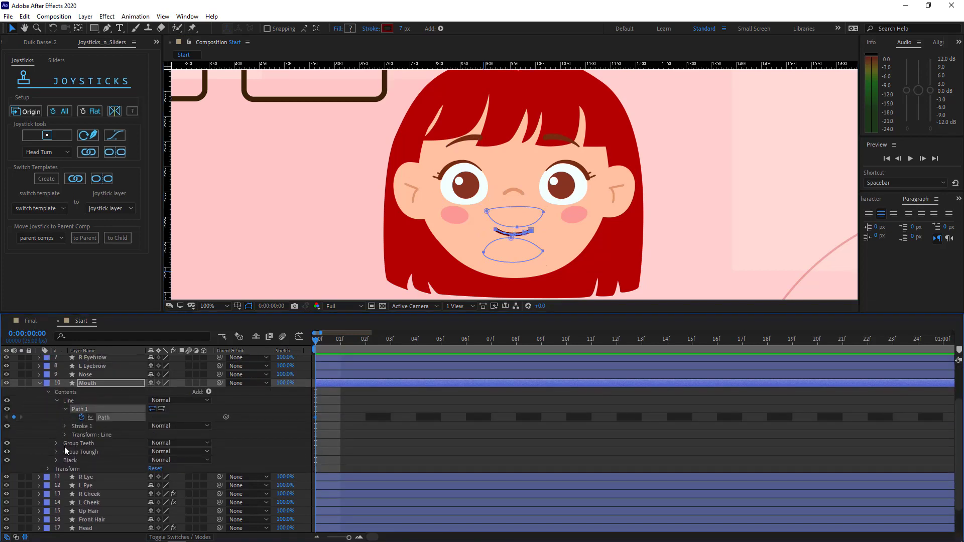
Step: At frame 0, keyframe the Path of the Teeth shape in the Mouth layer's Group Teeth
{"action": "left_click", "coordinate": [56, 444]}
{"action": "left_click", "coordinate": [65, 452]}
{"action": "left_click", "coordinate": [74, 461]}
{"action": "left_click", "coordinate": [90, 469]}
{"action": "scroll", "coordinate": [106, 455], "scroll_direction": "down", "scroll_amount": 3}
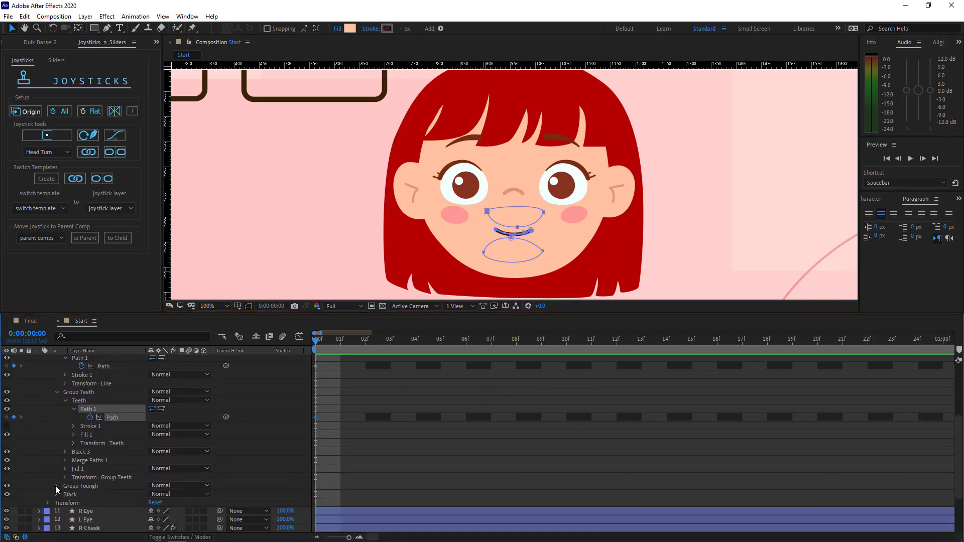
Step: At frame 0, keyframe the Path of the tongue shape in the Mouth layer's Group Toungh
{"action": "left_click", "coordinate": [56, 487]}
{"action": "scroll", "coordinate": [60, 467], "scroll_direction": "down", "scroll_amount": 3}
{"action": "left_click", "coordinate": [64, 418]}
{"action": "left_click", "coordinate": [73, 427]}
{"action": "left_click", "coordinate": [91, 435]}
{"action": "scroll", "coordinate": [59, 449], "scroll_direction": "down", "scroll_amount": 3}
Step: Keyframe the Path of the Mouth layer's Black group at frame 0 and list only the layer's keyframed properties
{"action": "left_click", "coordinate": [56, 427]}
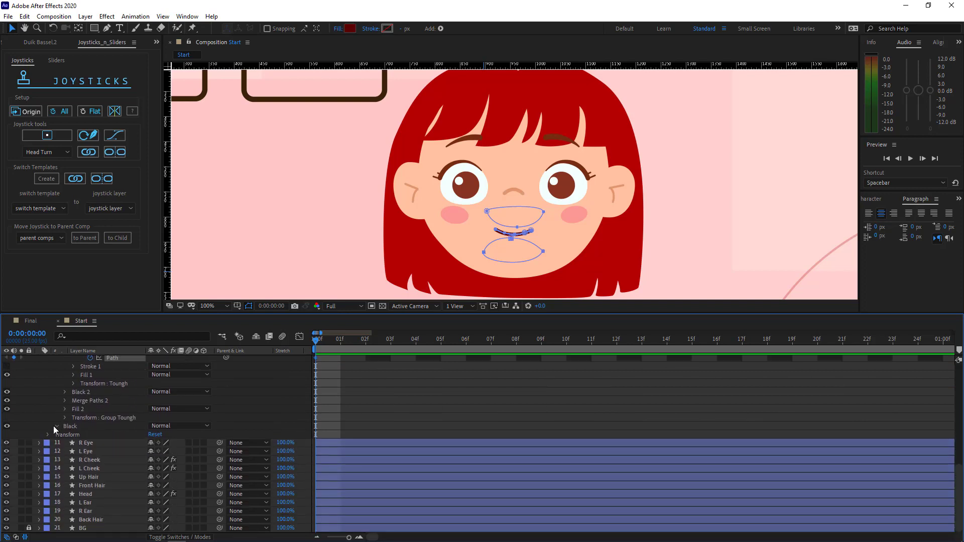
{"action": "left_click", "coordinate": [101, 430]}
{"action": "key", "text": "u"}
Step: At frame 0, keyframe the Path of the R Eyebrow layer's Shape 1, and collapse the layer
{"action": "left_click", "coordinate": [101, 383]}
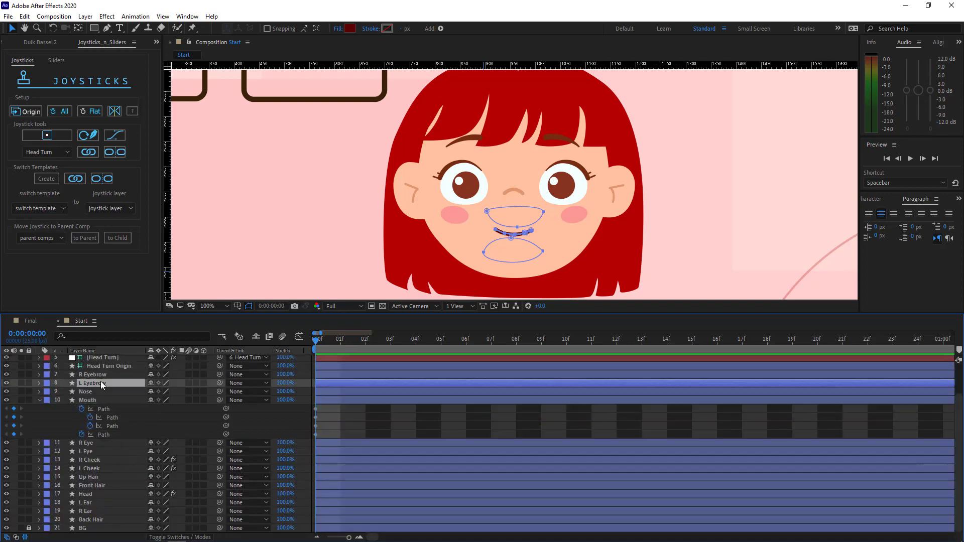
{"action": "left_click", "coordinate": [98, 375], "text": "shift"}
{"action": "left_click", "coordinate": [39, 384]}
{"action": "left_click", "coordinate": [49, 391]}
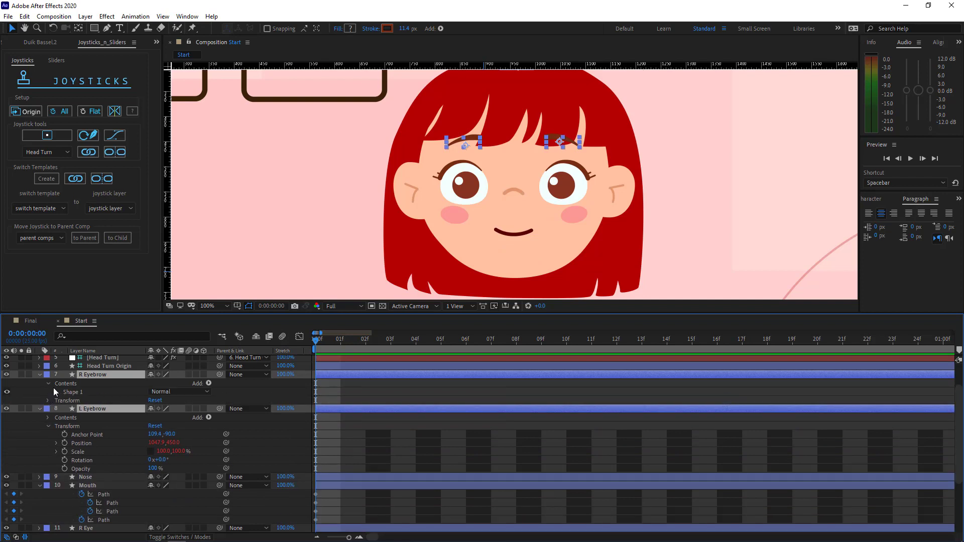
{"action": "left_click", "coordinate": [57, 392]}
{"action": "left_click", "coordinate": [39, 375]}
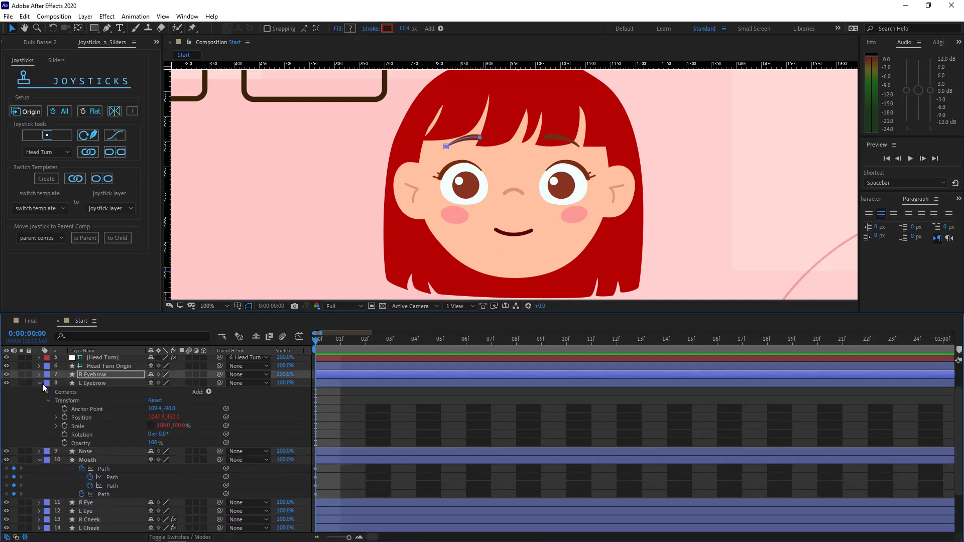
Step: At frame 0, keyframe the Path of the L Eyebrow layer's Shape 1, and collapse the layer
{"action": "left_click", "coordinate": [48, 392]}
{"action": "left_click", "coordinate": [56, 400]}
{"action": "left_click", "coordinate": [65, 409]}
{"action": "left_click", "coordinate": [81, 418]}
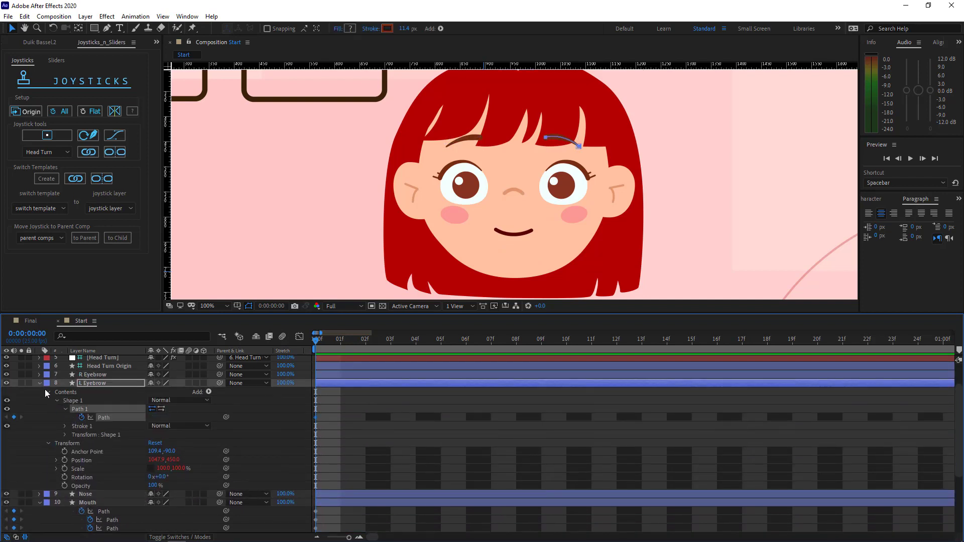
{"action": "left_click", "coordinate": [40, 384]}
{"action": "left_click", "coordinate": [53, 417]}
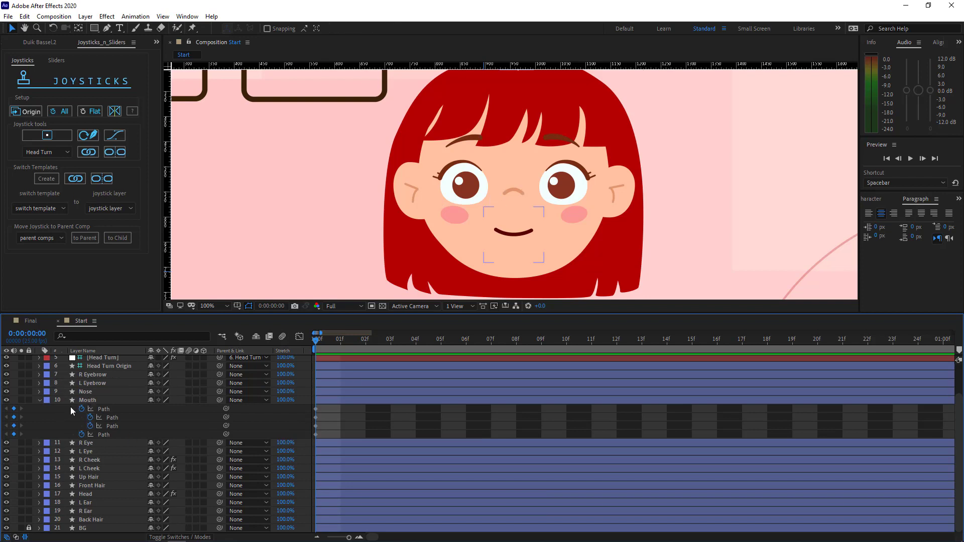
Step: At frame 0, keyframe the Path of the eyelid shape inside the R Eye layer's Group eyelid
{"action": "left_click", "coordinate": [40, 401]}
{"action": "left_click", "coordinate": [95, 444]}
{"action": "left_click", "coordinate": [38, 442]}
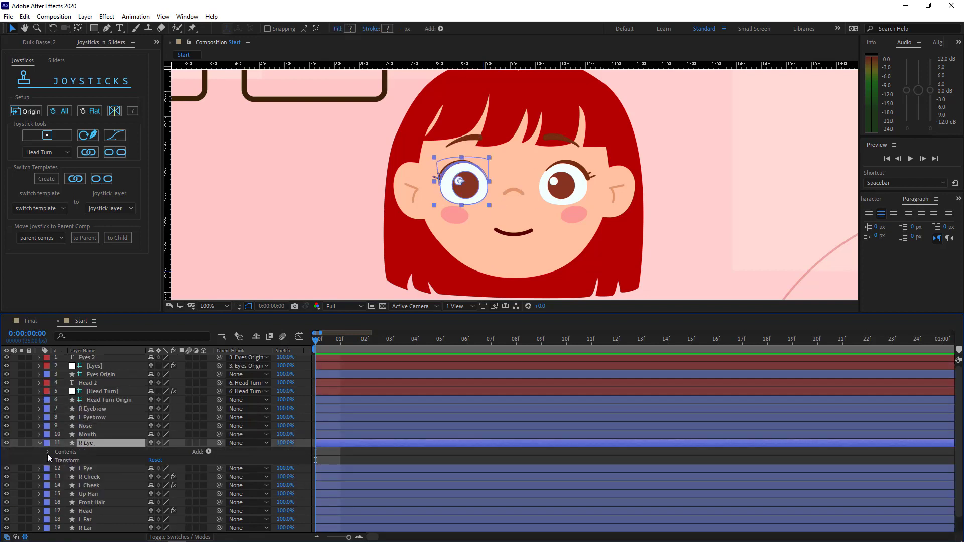
{"action": "left_click", "coordinate": [48, 452]}
{"action": "left_click", "coordinate": [63, 460]}
{"action": "key", "text": "period"}
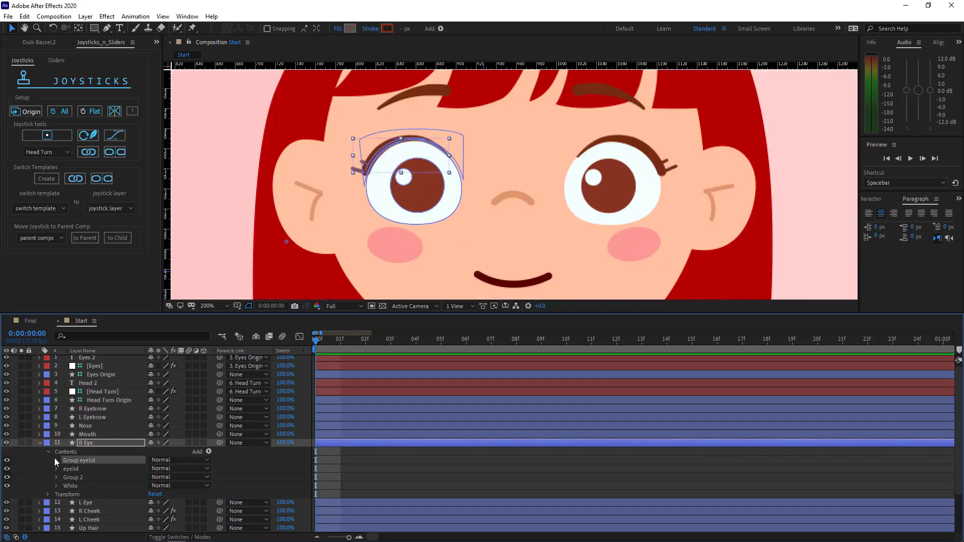
{"action": "left_click", "coordinate": [56, 460]}
{"action": "left_click", "coordinate": [65, 469]}
{"action": "left_click", "coordinate": [73, 478]}
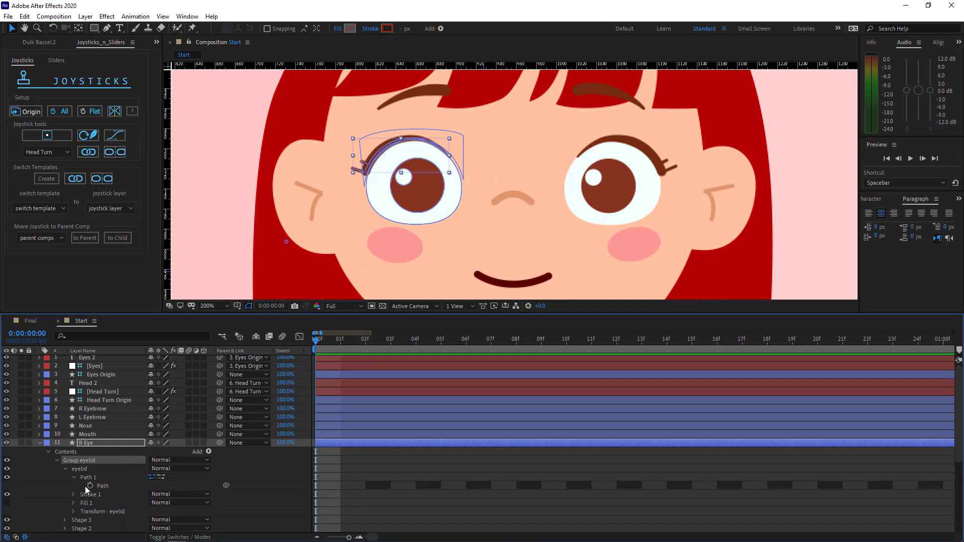
{"action": "scroll", "coordinate": [51, 465], "scroll_direction": "down", "scroll_amount": 2}
Step: Keyframe the Paths of Shape 3 and Shape 2 inside the R Eye layer's Group eyelid at frame 0
{"action": "left_click", "coordinate": [65, 469]}
{"action": "left_click", "coordinate": [74, 478]}
{"action": "scroll", "coordinate": [87, 488], "scroll_direction": "down", "scroll_amount": 2}
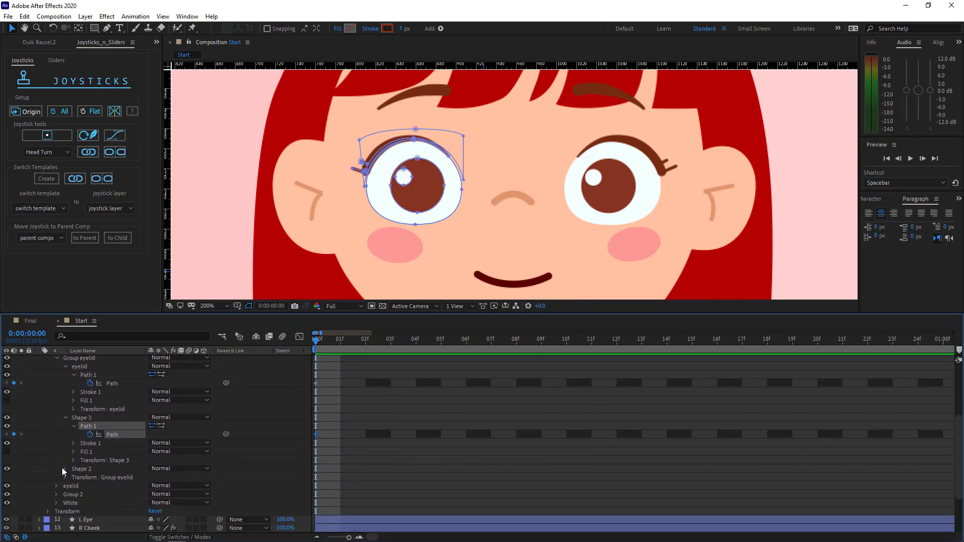
{"action": "left_click", "coordinate": [65, 469]}
{"action": "left_click", "coordinate": [74, 478]}
{"action": "scroll", "coordinate": [56, 423], "scroll_direction": "up", "scroll_amount": 1}
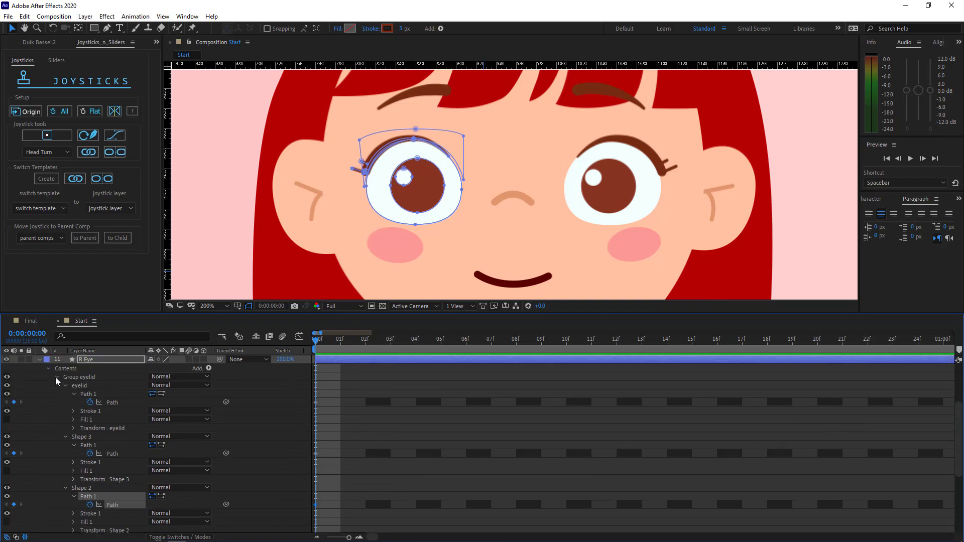
{"action": "left_click", "coordinate": [56, 377]}
Step: Keyframe the Path of the R Eye layer's separate eyelid group at frame 0 and list only the layer's keyframed properties
{"action": "left_click", "coordinate": [71, 418]}
{"action": "left_click", "coordinate": [56, 418]}
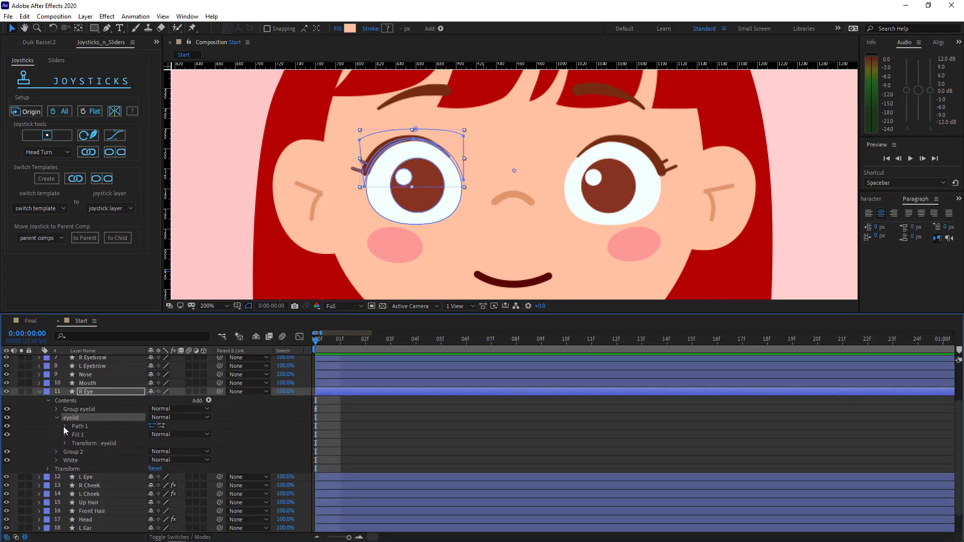
{"action": "left_click", "coordinate": [64, 426]}
{"action": "left_click", "coordinate": [81, 435]}
{"action": "left_click", "coordinate": [56, 418]}
{"action": "left_click", "coordinate": [70, 427]}
{"action": "key", "text": "u"}
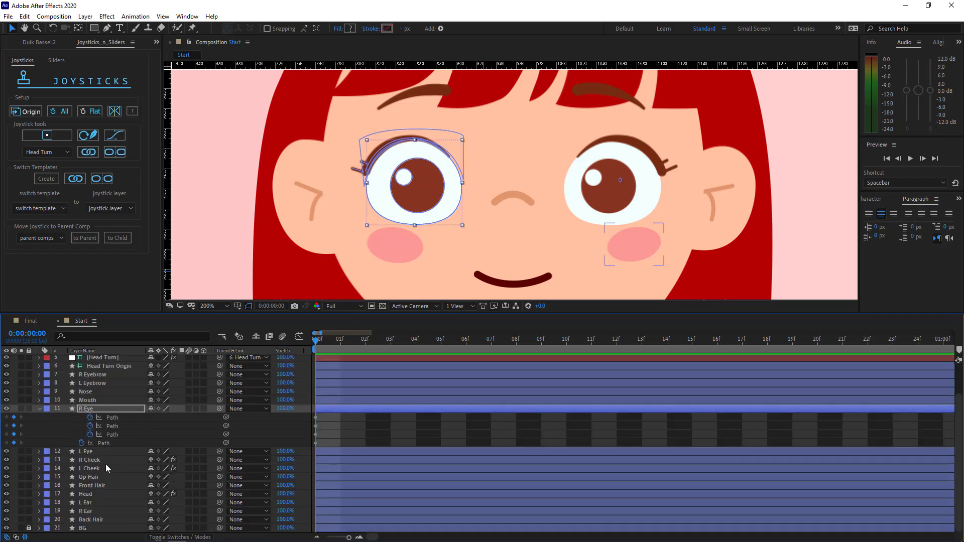
Step: At frame 0, keyframe the Path of the eyelid shape inside the L Eye layer's Group eyelid
{"action": "left_click", "coordinate": [39, 451]}
{"action": "left_click", "coordinate": [49, 460]}
{"action": "left_click", "coordinate": [56, 469]}
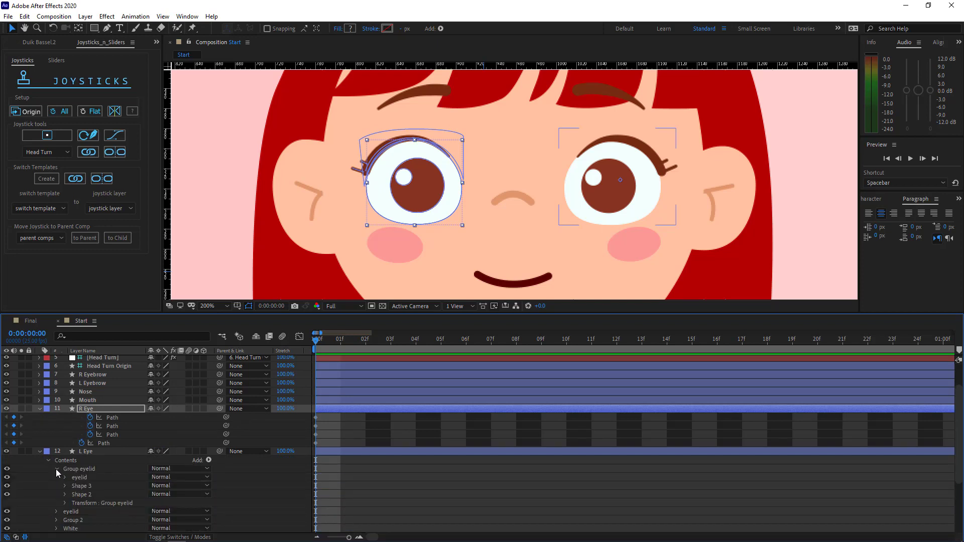
{"action": "left_click", "coordinate": [65, 478]}
{"action": "scroll", "coordinate": [70, 472], "scroll_direction": "down", "scroll_amount": 1}
{"action": "left_click", "coordinate": [74, 435]}
{"action": "left_click", "coordinate": [90, 443]}
Step: Keyframe the Paths of Shape 3 and Shape 2 inside the L Eye layer's Group eyelid at frame 0
{"action": "left_click", "coordinate": [65, 477]}
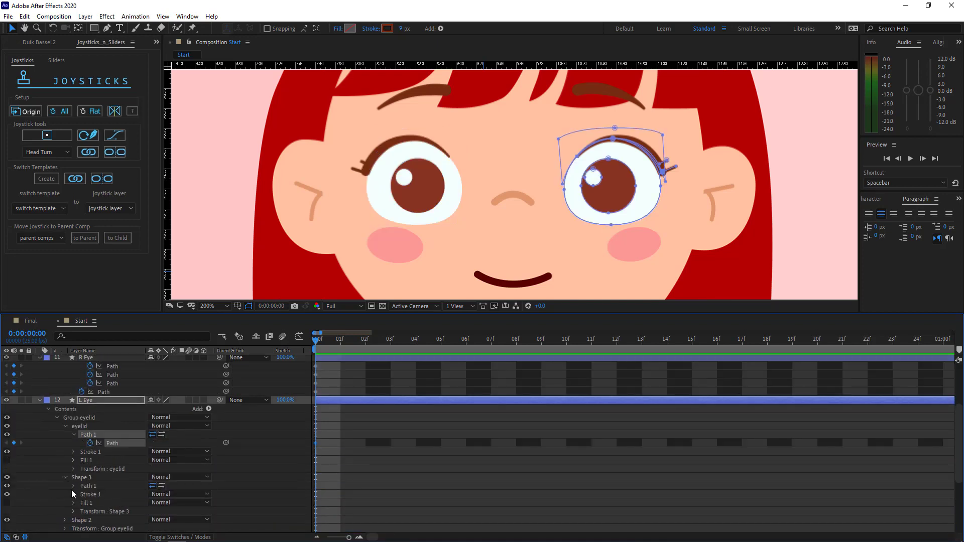
{"action": "left_click", "coordinate": [73, 486]}
{"action": "left_click", "coordinate": [90, 494]}
{"action": "scroll", "coordinate": [71, 460], "scroll_direction": "down", "scroll_amount": 2}
{"action": "left_click", "coordinate": [65, 478]}
{"action": "left_click", "coordinate": [73, 486]}
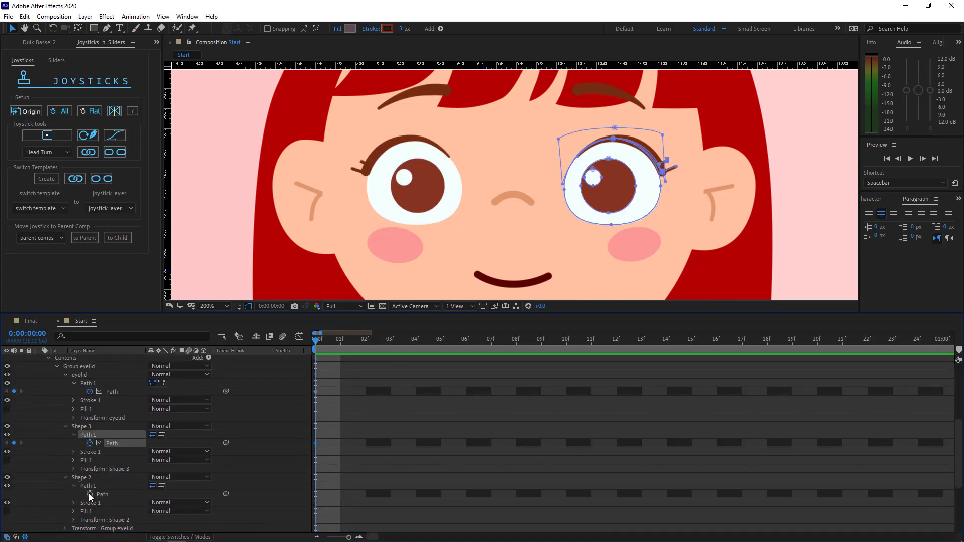
{"action": "left_click", "coordinate": [90, 495]}
{"action": "scroll", "coordinate": [86, 401], "scroll_direction": "down", "scroll_amount": 4}
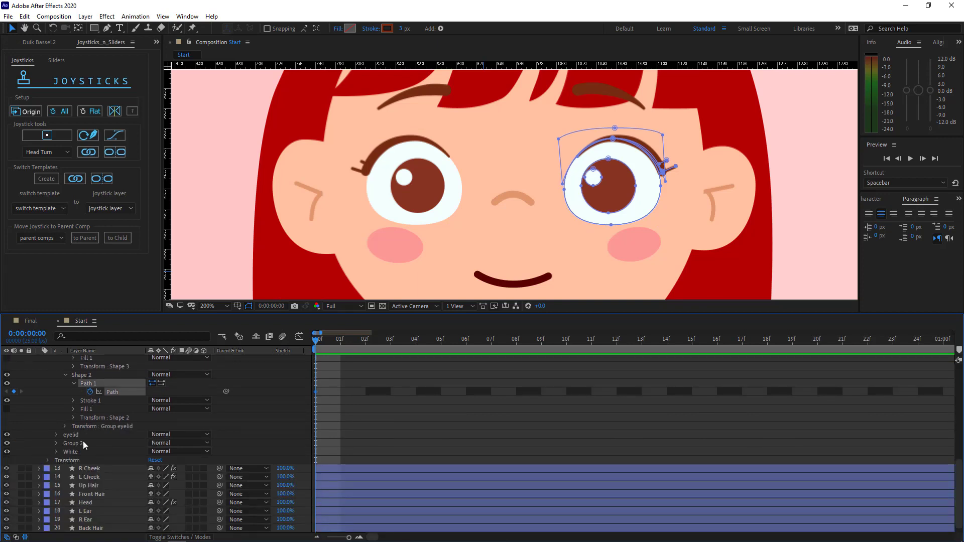
Step: Keyframe the Path of the L Eye layer's separate eyelid group at frame 0 and list only the layer's keyframed properties
{"action": "left_click", "coordinate": [56, 444]}
{"action": "left_click", "coordinate": [56, 444]}
{"action": "left_click", "coordinate": [56, 435]}
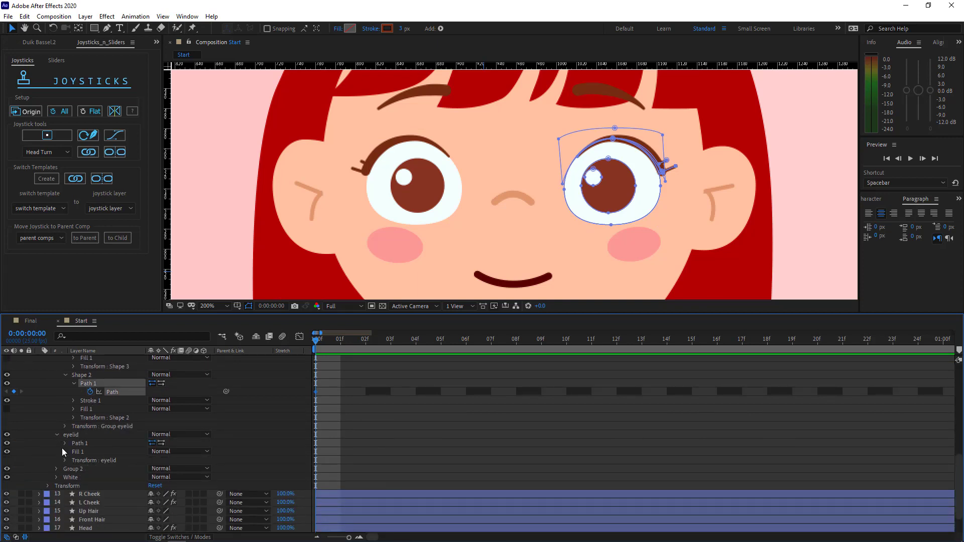
{"action": "left_click", "coordinate": [65, 443]}
{"action": "left_click", "coordinate": [82, 452]}
{"action": "key", "text": "u"}
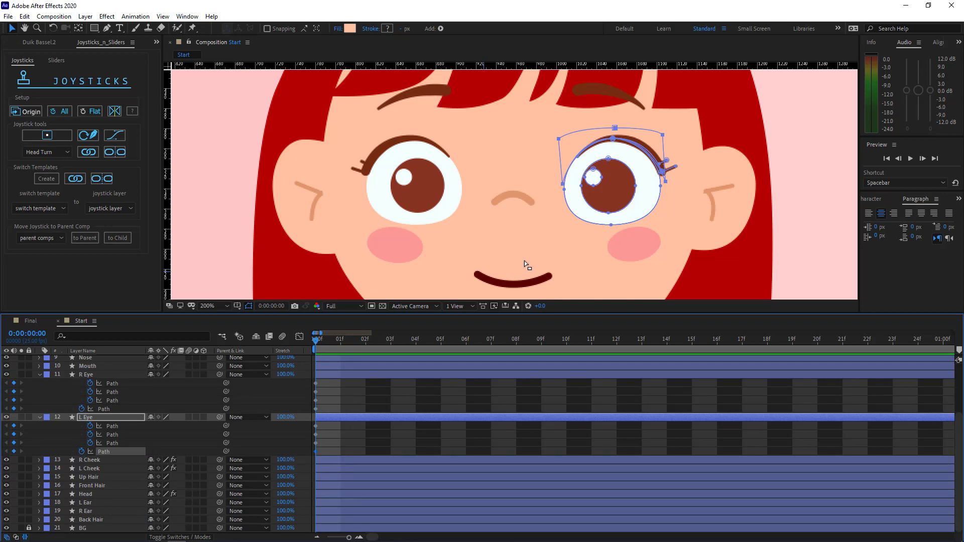
Step: At frame 0, keyframe the Path of Shape 3 in the L Ear layer
{"action": "left_click", "coordinate": [752, 210]}
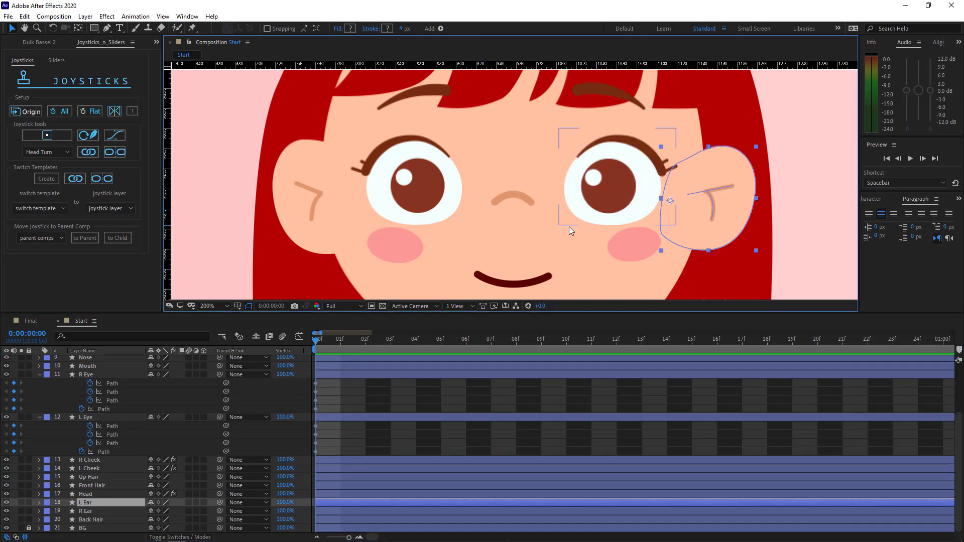
{"action": "left_click", "coordinate": [276, 207], "text": "shift"}
{"action": "left_click", "coordinate": [42, 512]}
{"action": "left_click", "coordinate": [39, 502]}
{"action": "scroll", "coordinate": [42, 513], "scroll_direction": "down", "scroll_amount": 3}
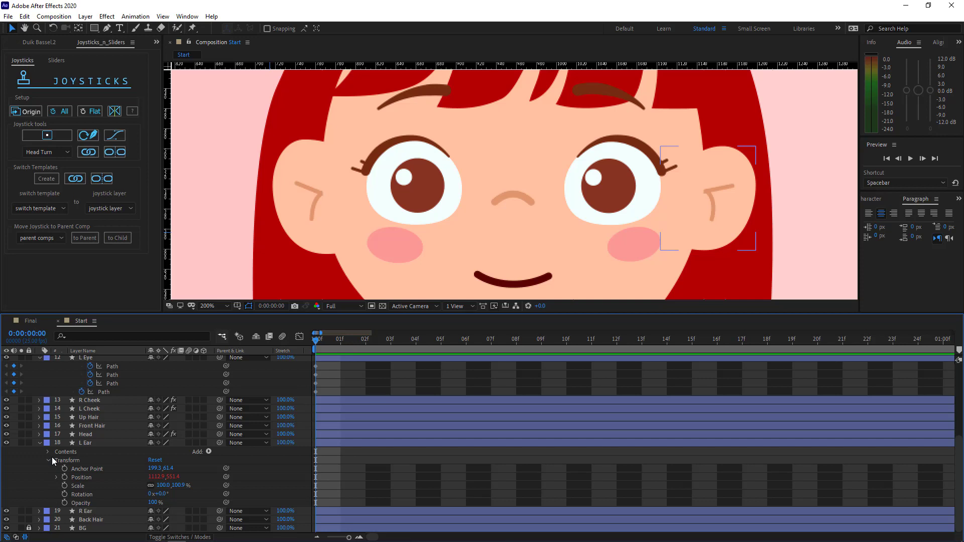
{"action": "left_click", "coordinate": [50, 454]}
{"action": "left_click", "coordinate": [57, 460]}
{"action": "left_click", "coordinate": [65, 469]}
{"action": "left_click", "coordinate": [83, 477]}
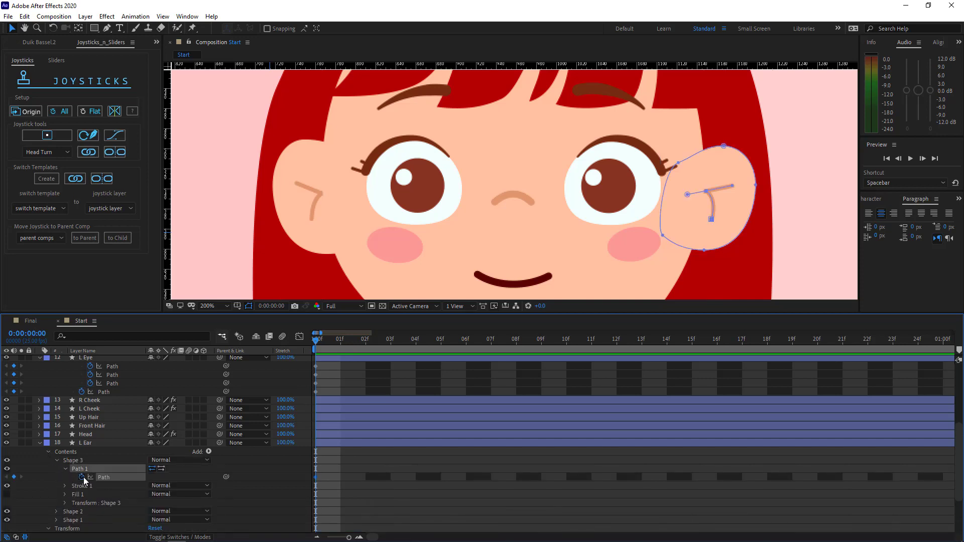
Step: At frame 0, keyframe the Path of Shape 2 in the L Ear layer
{"action": "scroll", "coordinate": [76, 477], "scroll_direction": "down", "scroll_amount": 2}
{"action": "left_click", "coordinate": [56, 461]}
{"action": "left_click", "coordinate": [65, 469]}
{"action": "left_click", "coordinate": [82, 477]}
{"action": "scroll", "coordinate": [65, 485], "scroll_direction": "down", "scroll_amount": 2}
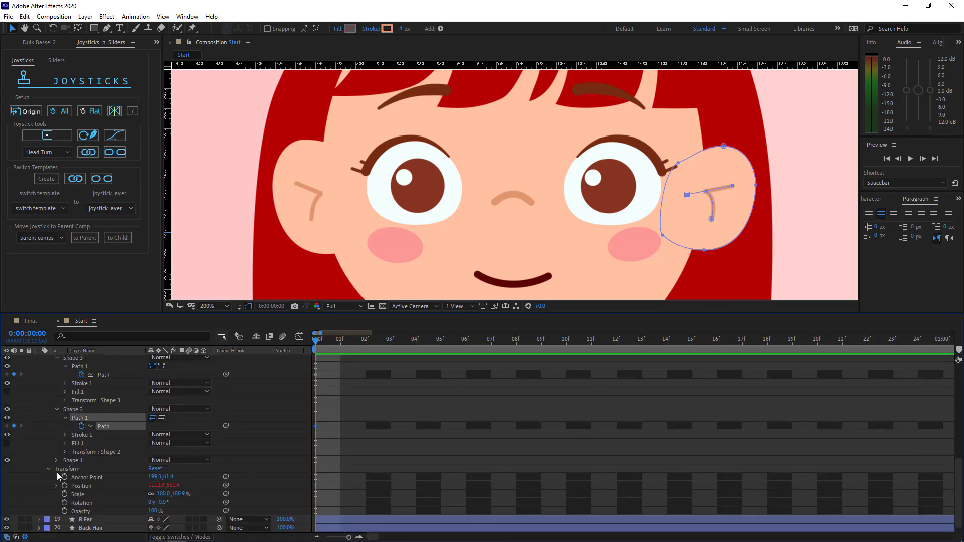
Step: Keyframe the Path of the L Ear layer's Shape 1 at frame 0 and list only the layer's keyframed properties
{"action": "left_click", "coordinate": [59, 470]}
{"action": "left_click", "coordinate": [57, 460]}
{"action": "left_click", "coordinate": [48, 502]}
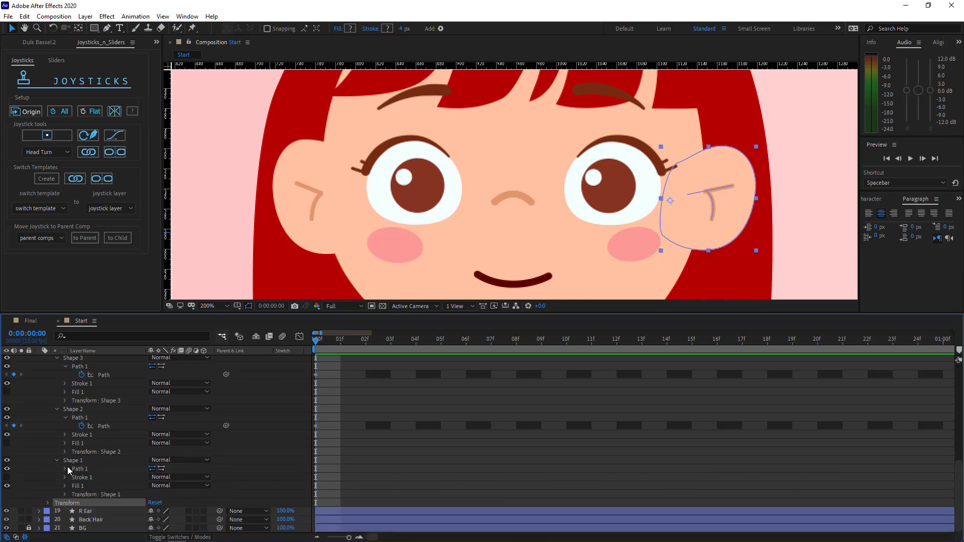
{"action": "left_click", "coordinate": [66, 469]}
{"action": "left_click", "coordinate": [82, 477]}
{"action": "key", "text": "u"}
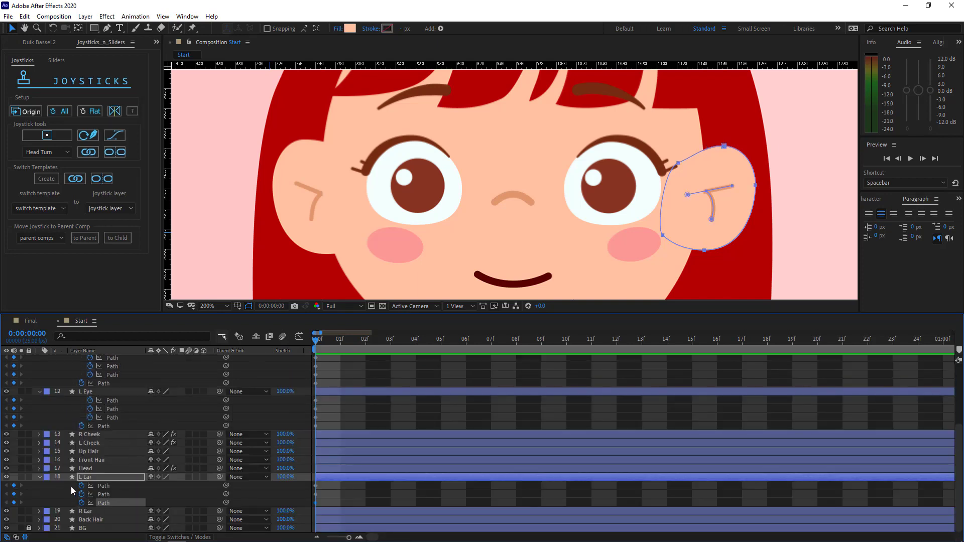
Step: At frame 0, keyframe the Path of Shape 3 in the R Ear layer
{"action": "left_click", "coordinate": [39, 511]}
{"action": "left_click", "coordinate": [48, 503]}
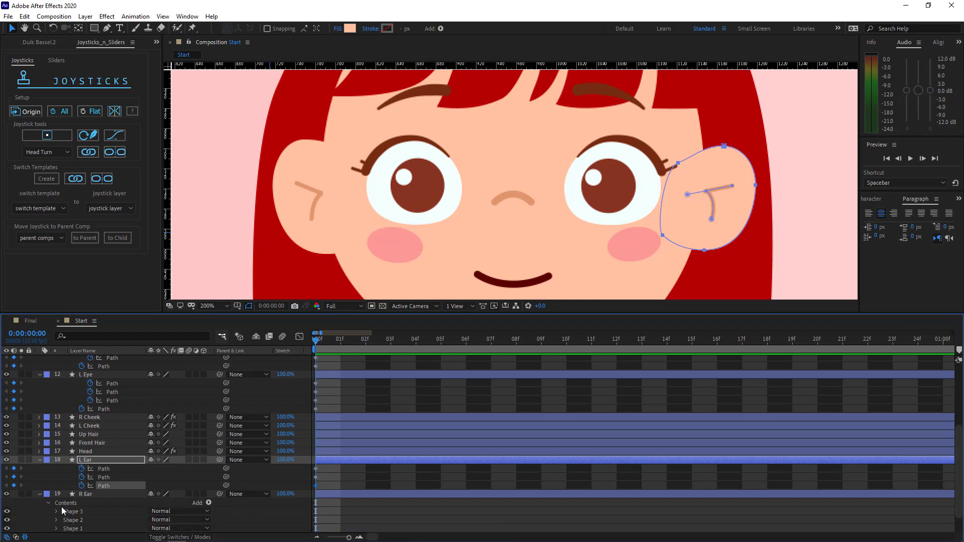
{"action": "scroll", "coordinate": [62, 504], "scroll_direction": "down", "scroll_amount": 2}
{"action": "left_click", "coordinate": [57, 486]}
{"action": "scroll", "coordinate": [90, 478], "scroll_direction": "down", "scroll_amount": 2}
{"action": "left_click", "coordinate": [65, 460]}
{"action": "left_click", "coordinate": [81, 469]}
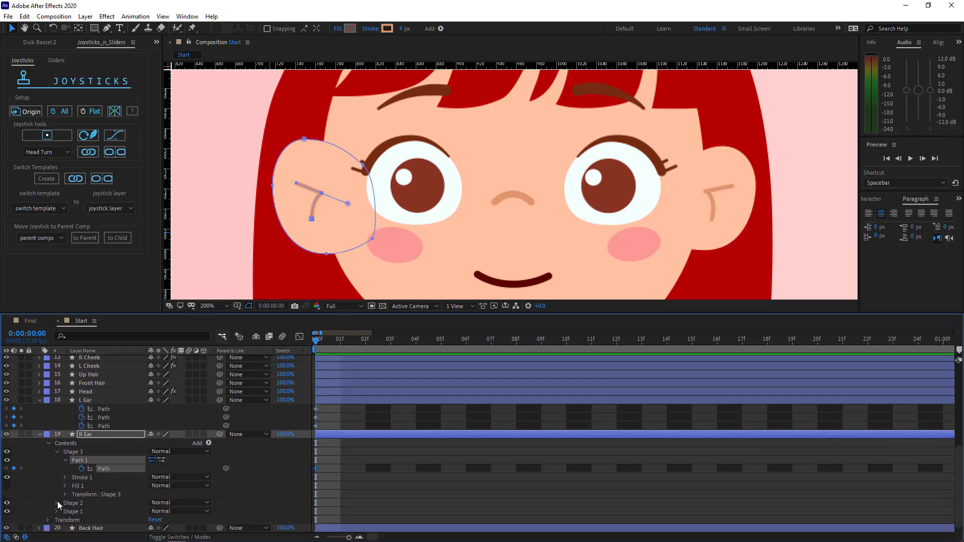
Step: At frame 0, keyframe the Path of Shape 2 in the R Ear layer
{"action": "left_click", "coordinate": [56, 504]}
{"action": "scroll", "coordinate": [60, 500], "scroll_direction": "down", "scroll_amount": 2}
{"action": "left_click", "coordinate": [66, 469]}
{"action": "left_click", "coordinate": [82, 478]}
{"action": "scroll", "coordinate": [74, 483], "scroll_direction": "down", "scroll_amount": 1}
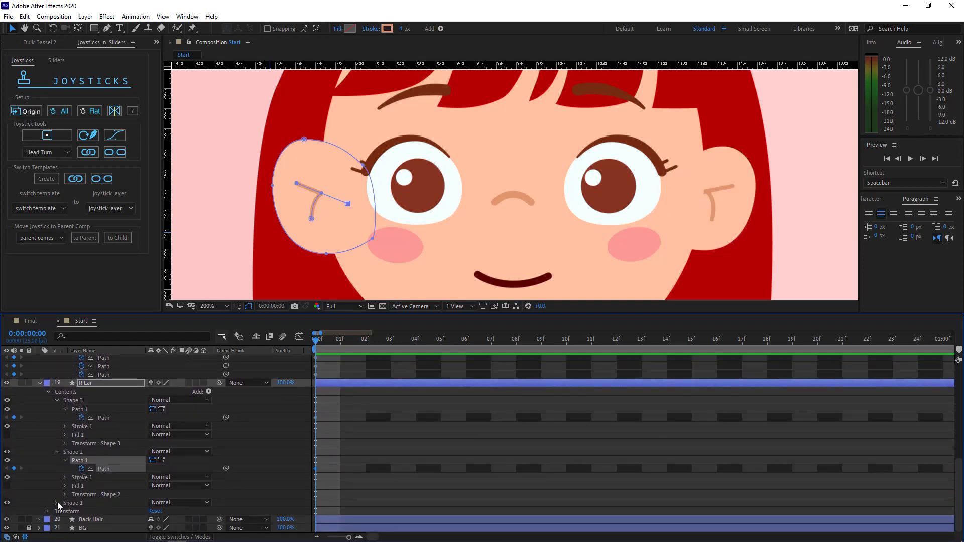
Step: Keyframe the Path of the R Ear layer's Shape 1 at frame 0 and list only the layer's keyframed properties
{"action": "left_click", "coordinate": [56, 503]}
{"action": "scroll", "coordinate": [61, 504], "scroll_direction": "down", "scroll_amount": 1}
{"action": "left_click", "coordinate": [65, 503]}
{"action": "left_click", "coordinate": [82, 512]}
{"action": "key", "text": "u"}
{"action": "key", "text": "comma"}
{"action": "scroll", "coordinate": [105, 469], "scroll_direction": "up", "scroll_amount": 5}
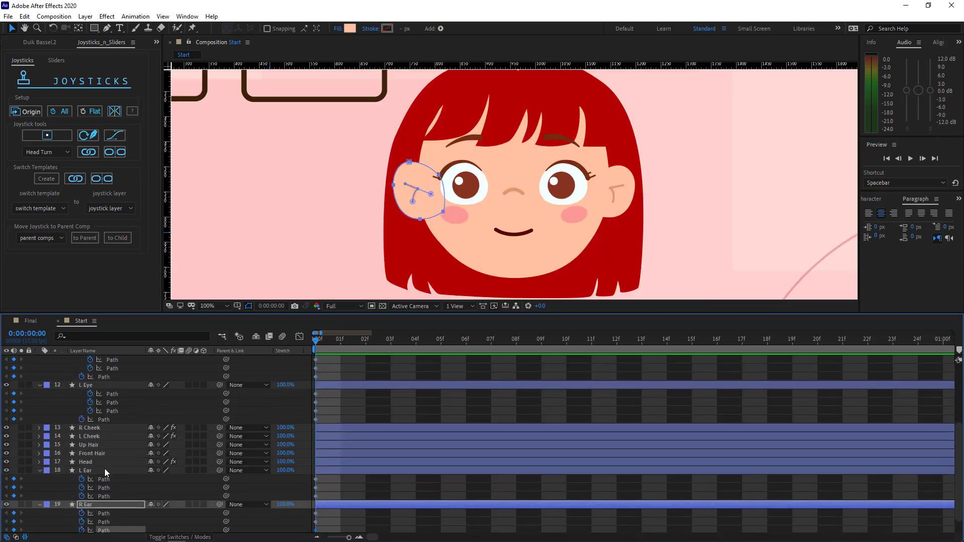
Step: Mark all unlocked layers of the Start composition as shy
{"action": "key", "text": "ctrl+a"}
{"action": "left_click", "coordinate": [150, 419]}
{"action": "left_click", "coordinate": [83, 451]}
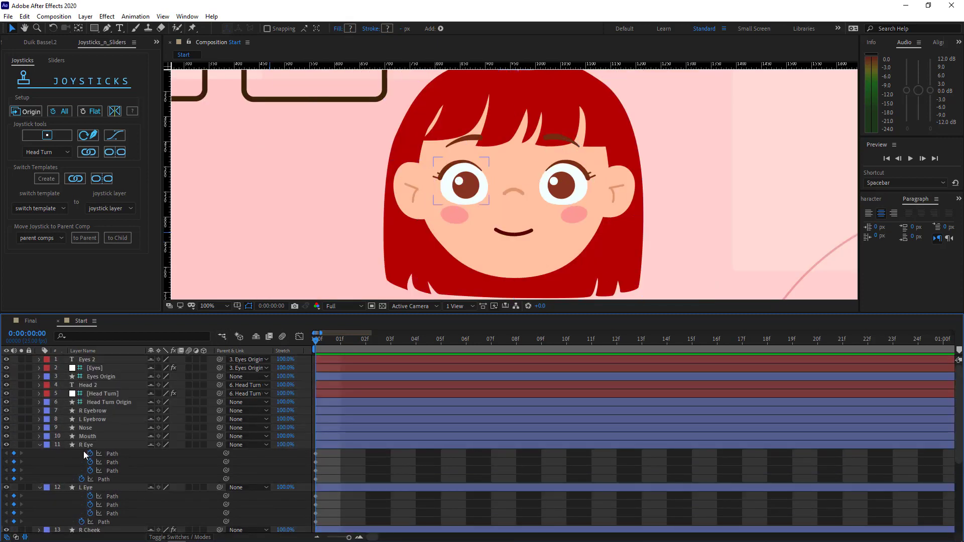
Step: Remove the shy mark from the Mouth, R Eye, L Eye, L Ear and R Ear layers, and hide all shy layers
{"action": "left_click", "coordinate": [95, 437]}
{"action": "key", "text": "u"}
{"action": "left_click", "coordinate": [86, 479], "text": "ctrl"}
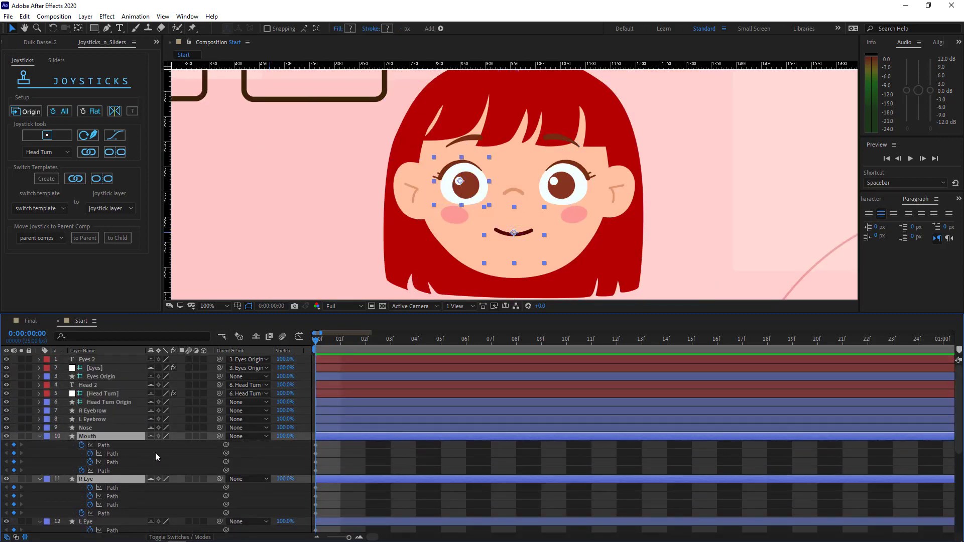
{"action": "scroll", "coordinate": [126, 452], "scroll_direction": "down", "scroll_amount": 3}
{"action": "left_click", "coordinate": [86, 445], "text": "ctrl"}
{"action": "scroll", "coordinate": [126, 458], "scroll_direction": "down", "scroll_amount": 3}
{"action": "left_click", "coordinate": [86, 453], "text": "ctrl"}
{"action": "left_click", "coordinate": [123, 488], "text": "ctrl"}
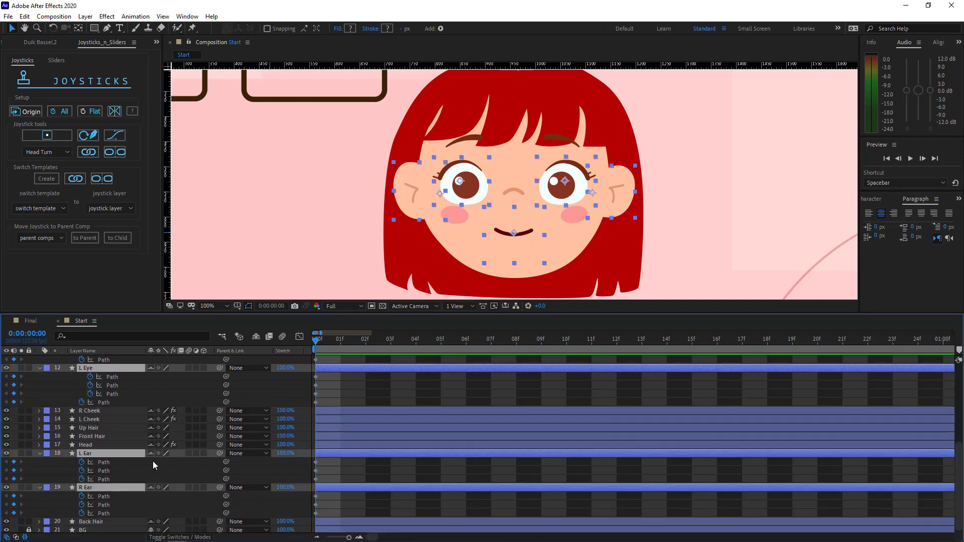
{"action": "scroll", "coordinate": [150, 490], "scroll_direction": "down", "scroll_amount": 1}
{"action": "left_click", "coordinate": [151, 486]}
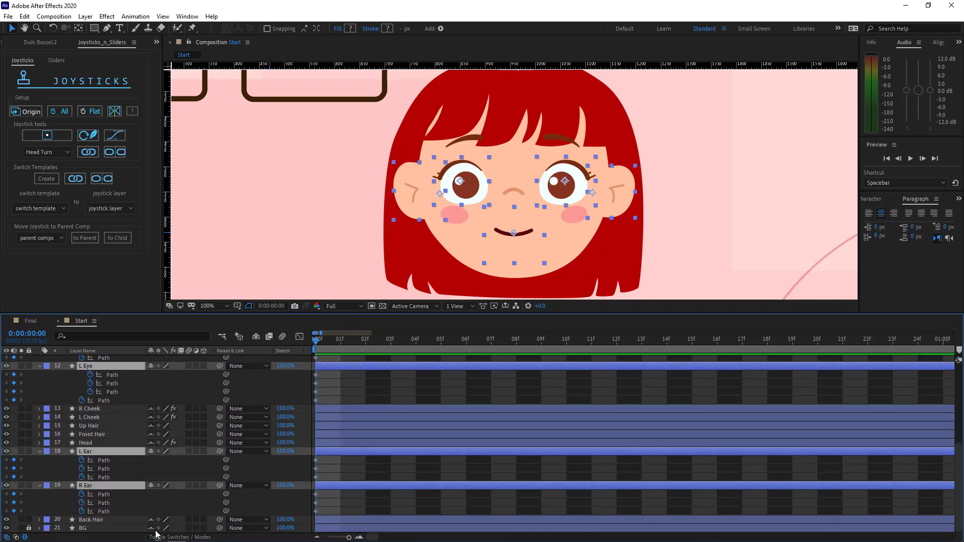
{"action": "left_click", "coordinate": [256, 337]}
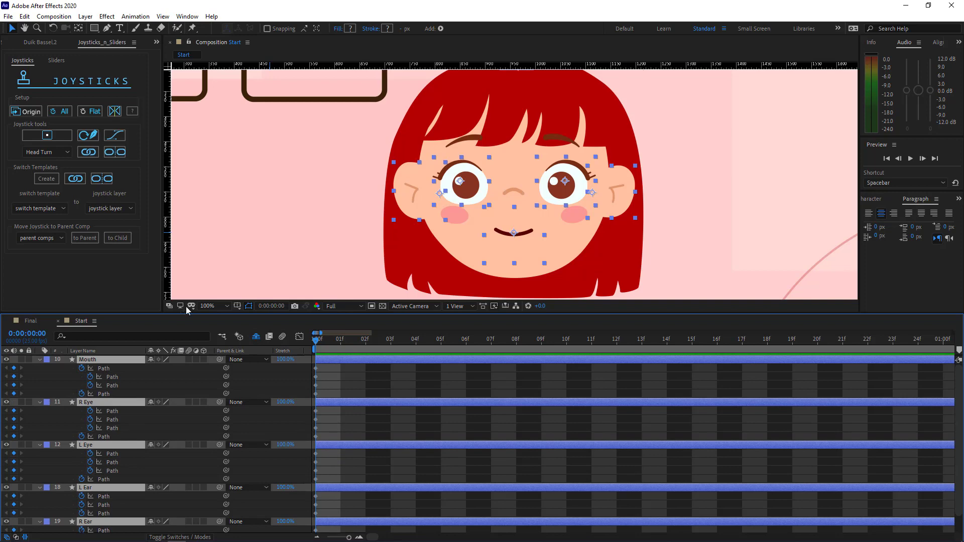
Step: Enlarge the timeline area, deselect all layers, and move the current time to frame 1
{"action": "left_click_drag", "start_coordinate": [186, 311], "coordinate": [200, 279]}
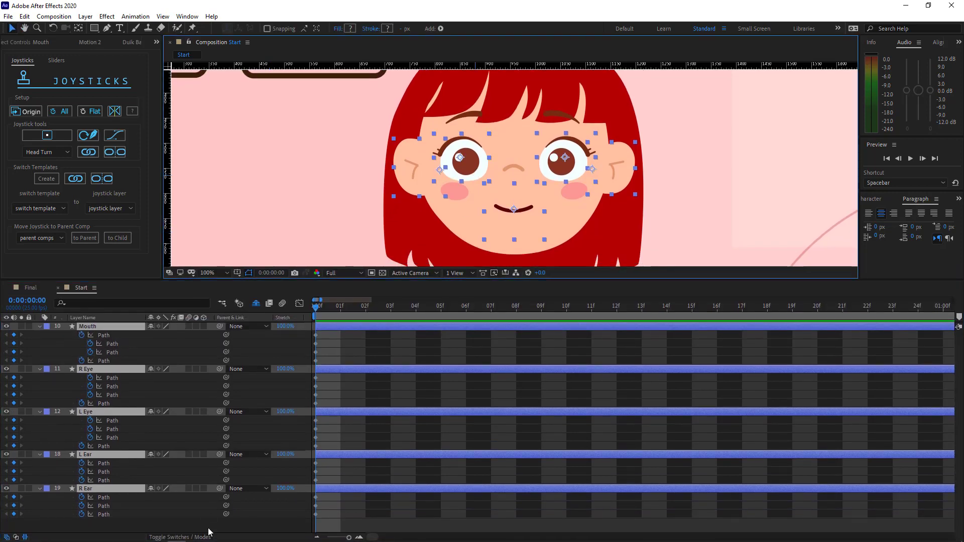
{"action": "left_click", "coordinate": [209, 529]}
{"action": "left_click_drag", "start_coordinate": [479, 231], "coordinate": [472, 235]}
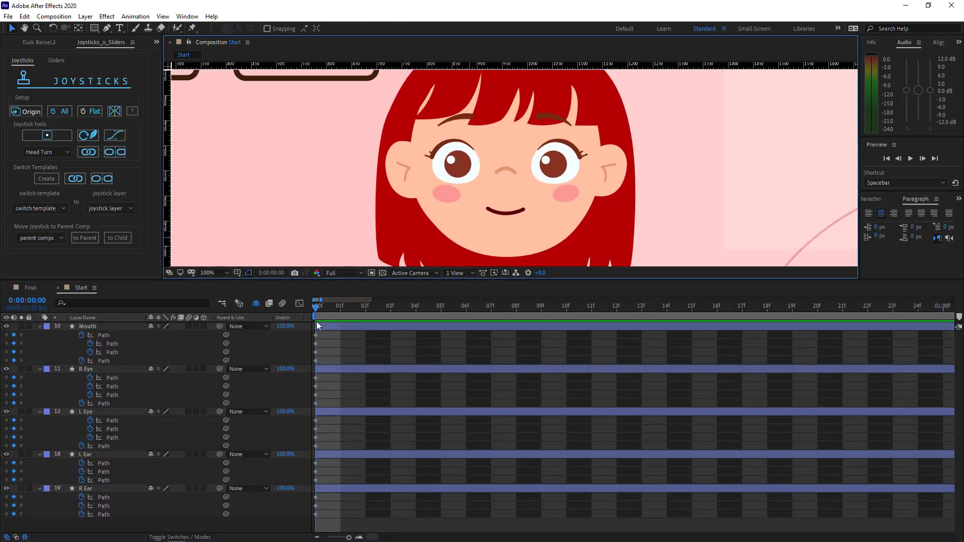
{"action": "left_click", "coordinate": [340, 308]}
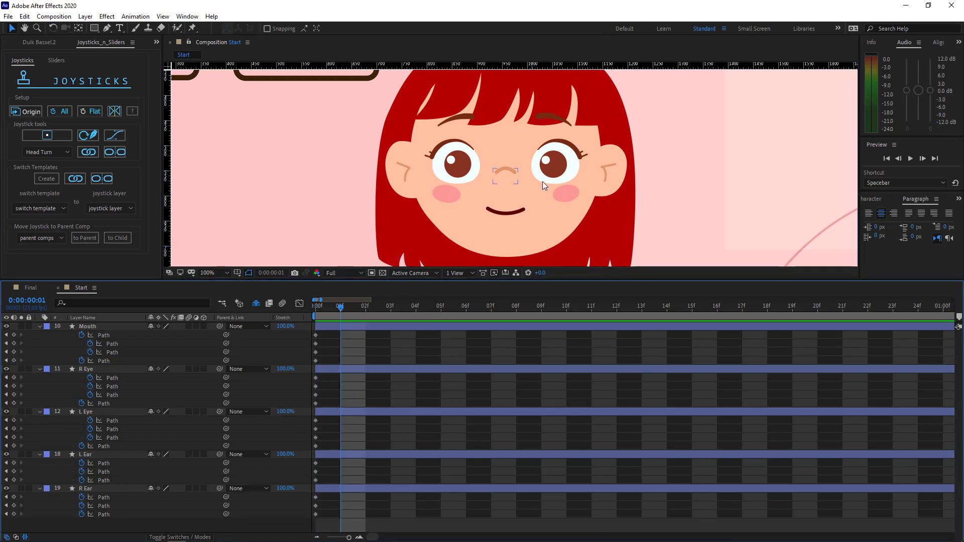
Step: Expand the L Eye layer's contents and collapse the subgroups to list Group eyelid, eyelid, Group 2 and White
{"action": "scroll", "coordinate": [557, 188], "scroll_direction": "up", "scroll_amount": 2}
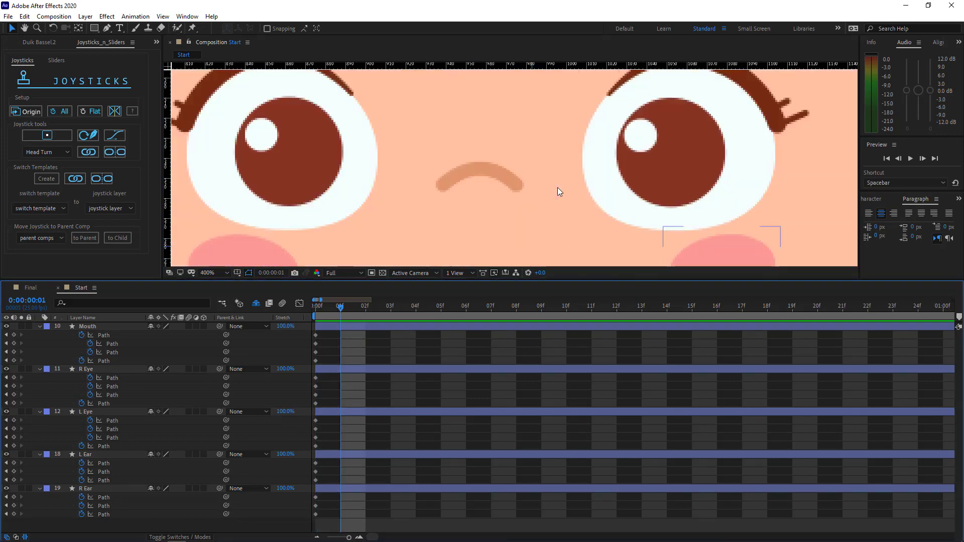
{"action": "scroll", "coordinate": [606, 197], "scroll_direction": "down", "scroll_amount": 1}
{"action": "left_click", "coordinate": [561, 192]}
{"action": "left_click_drag", "start_coordinate": [606, 197], "coordinate": [562, 193]}
{"action": "scroll", "coordinate": [569, 202], "scroll_direction": "up", "scroll_amount": 1}
{"action": "key", "text": "g"}
{"action": "left_click", "coordinate": [41, 414]}
{"action": "left_click", "coordinate": [40, 414]}
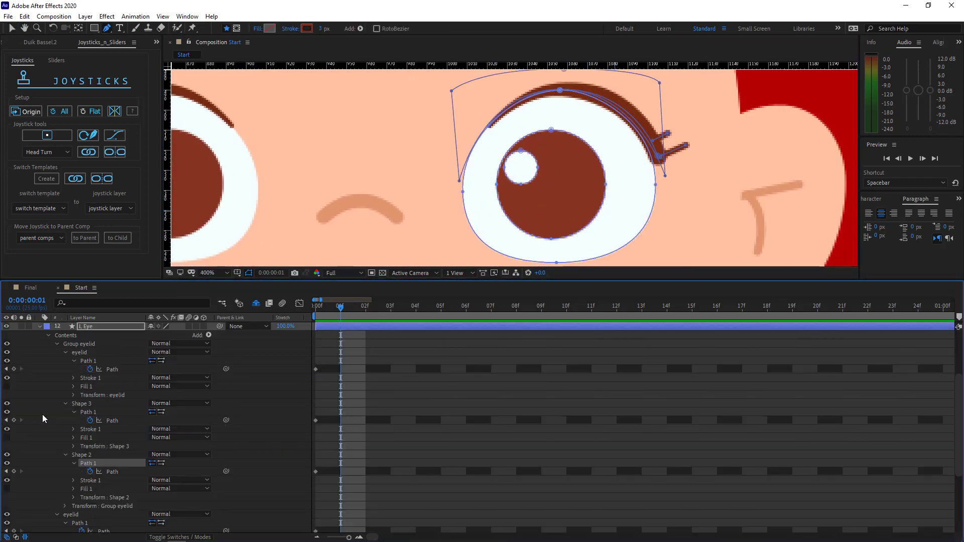
{"action": "scroll", "coordinate": [63, 361], "scroll_direction": "down", "scroll_amount": 3}
{"action": "left_click", "coordinate": [65, 370]}
{"action": "left_click", "coordinate": [62, 408]}
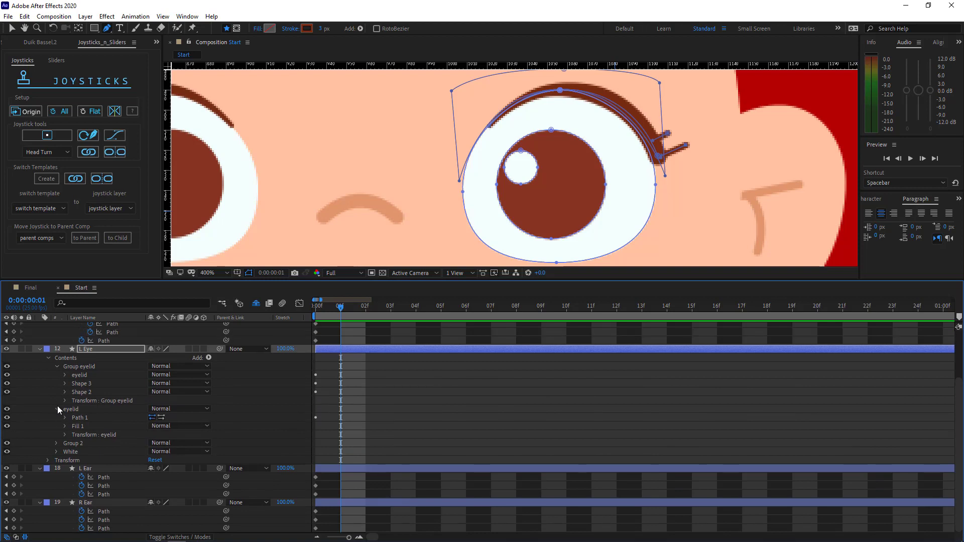
Step: Hide the Group 2, eyelid and White groups of the L Eye layer, leaving only the lash line
{"action": "left_click", "coordinate": [7, 443]}
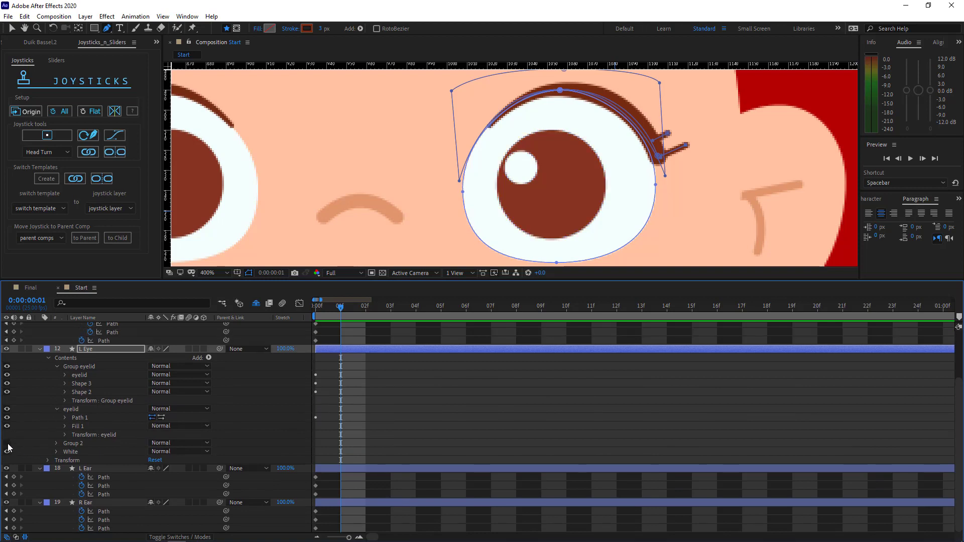
{"action": "left_click", "coordinate": [7, 409]}
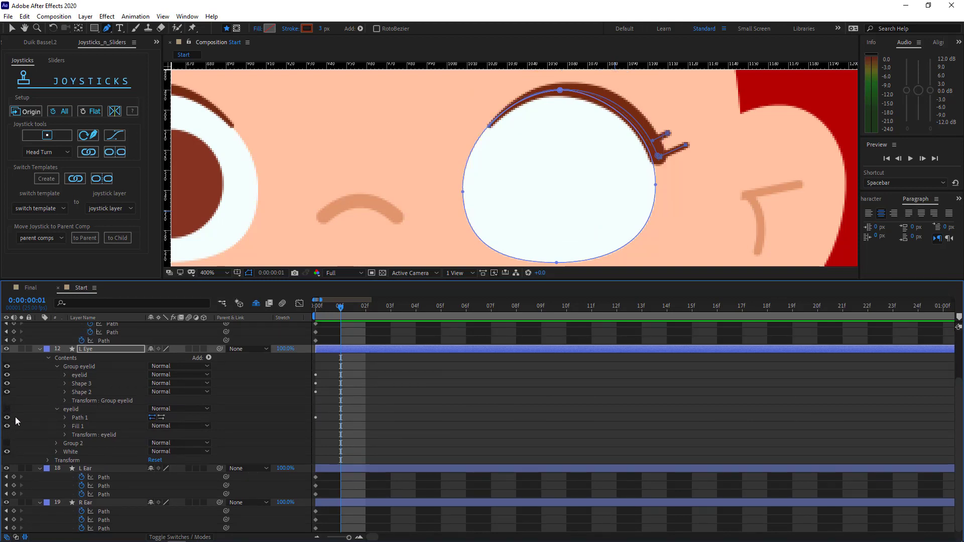
{"action": "left_click", "coordinate": [8, 452]}
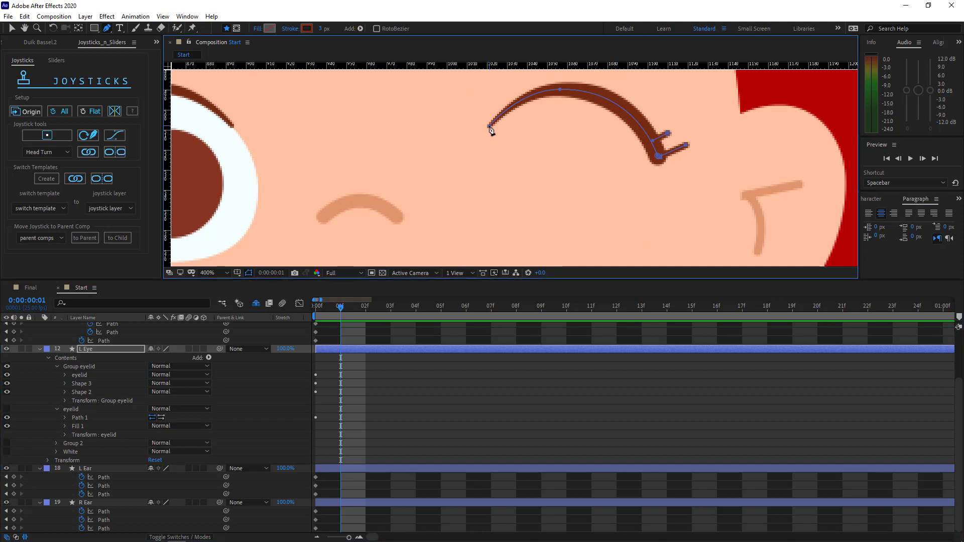
Step: Select all lash line points of the L Eye, show White again, and flip the lashes vertically with a free transform
{"action": "left_click", "coordinate": [122, 352]}
{"action": "left_click", "coordinate": [560, 90]}
{"action": "left_click_drag", "start_coordinate": [707, 78], "coordinate": [459, 176]}
{"action": "key", "text": "ctrl+t"}
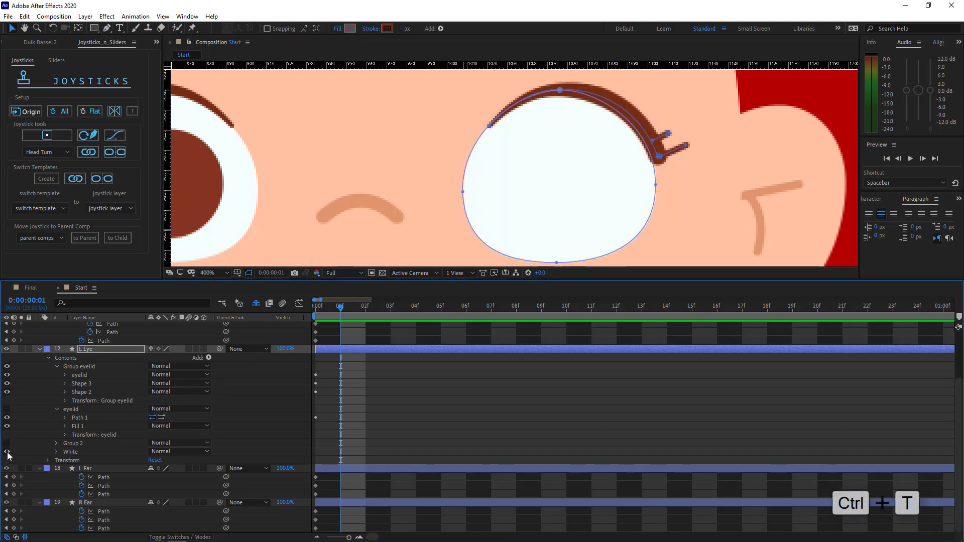
{"action": "left_click", "coordinate": [7, 452]}
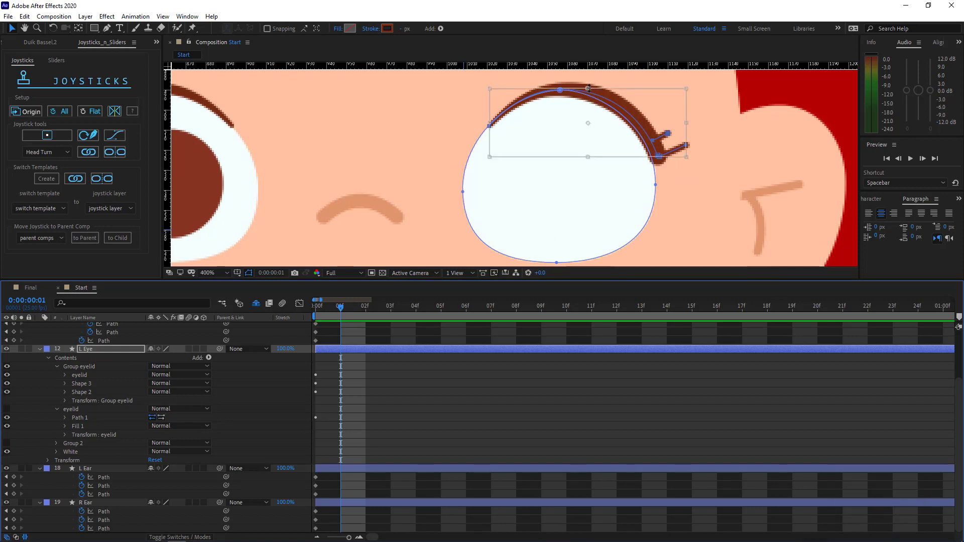
{"action": "left_click_drag", "start_coordinate": [590, 91], "coordinate": [580, 181]}
Step: Move the flipped L Eye lash line down onto the lower edge of the eye white and deselect it
{"action": "key", "text": "shift+Down"}
{"action": "key", "text": "shift+Down"}
{"action": "key", "text": "shift+Down"}
{"action": "key", "text": "shift+Down"}
{"action": "key", "text": "shift+Down"}
{"action": "key", "text": "shift+Down"}
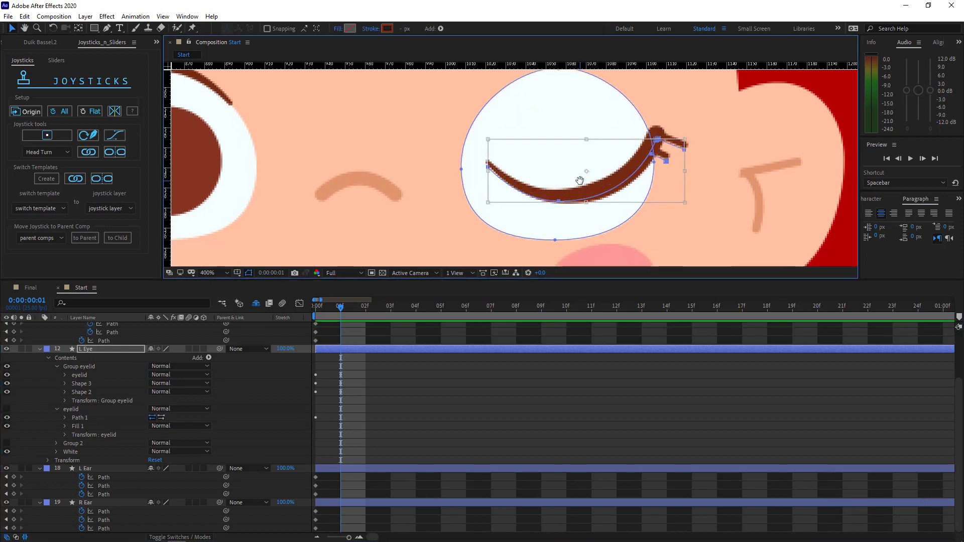
{"action": "key", "text": "Down"}
{"action": "key", "text": "Down"}
{"action": "key", "text": "Down"}
{"action": "key", "text": "Down"}
{"action": "key", "text": "Down"}
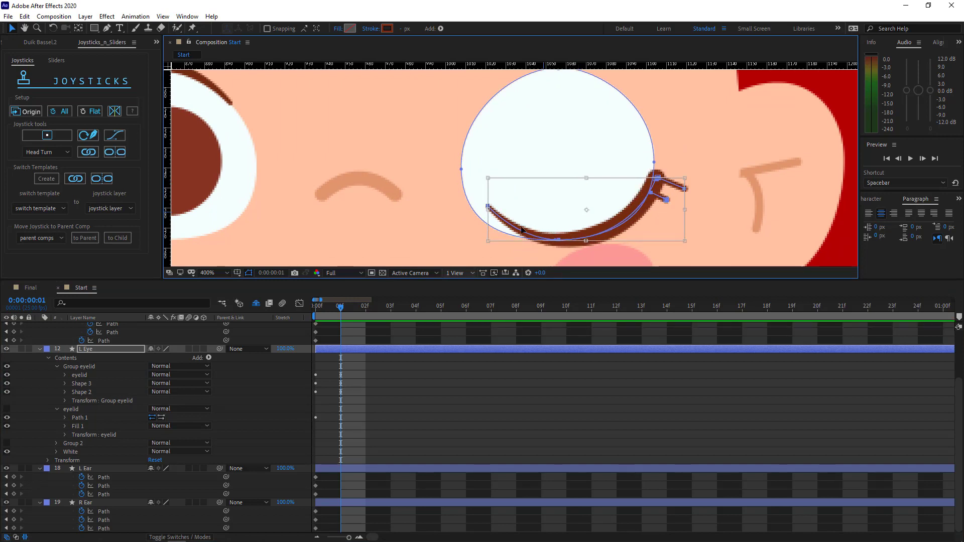
{"action": "left_click", "coordinate": [33, 415]}
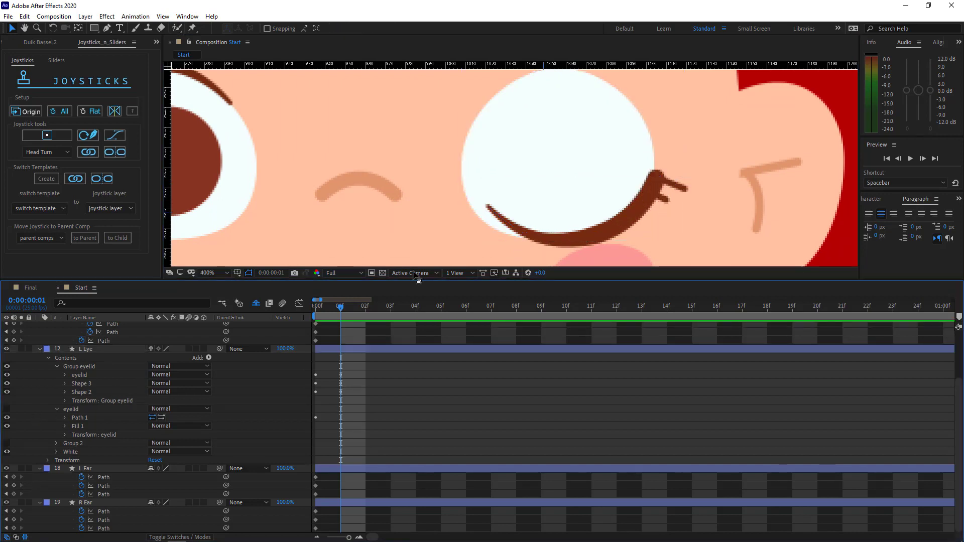
Step: Move the inner end of the L Eye's closed lash line outward to follow the eye white's outline
{"action": "key", "text": "g"}
{"action": "left_click", "coordinate": [91, 351]}
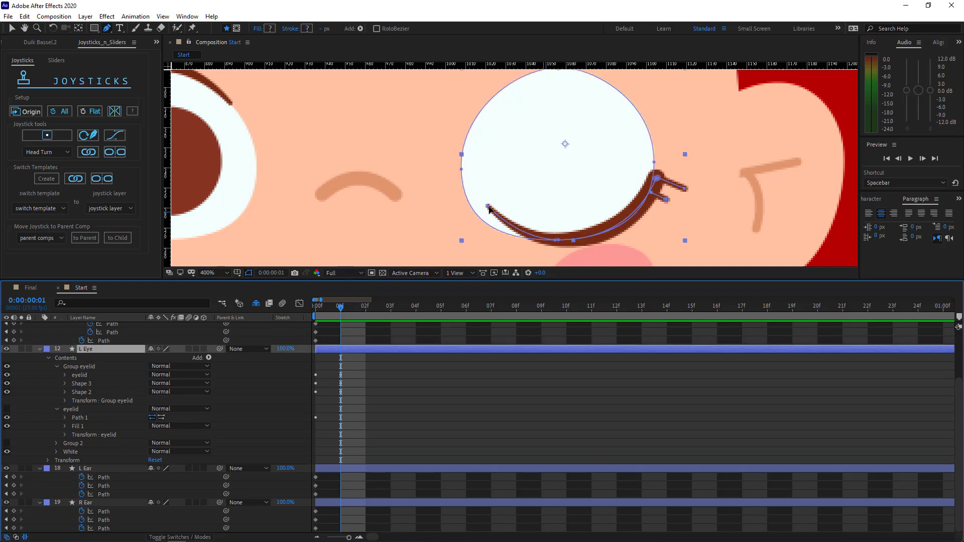
{"action": "left_click_drag", "start_coordinate": [487, 206], "coordinate": [470, 206]}
{"action": "left_click_drag", "start_coordinate": [555, 241], "coordinate": [488, 241]}
{"action": "left_click", "coordinate": [204, 404]}
{"action": "scroll", "coordinate": [598, 231], "scroll_direction": "down", "scroll_amount": 1}
{"action": "scroll", "coordinate": [598, 232], "scroll_direction": "down", "scroll_amount": 1}
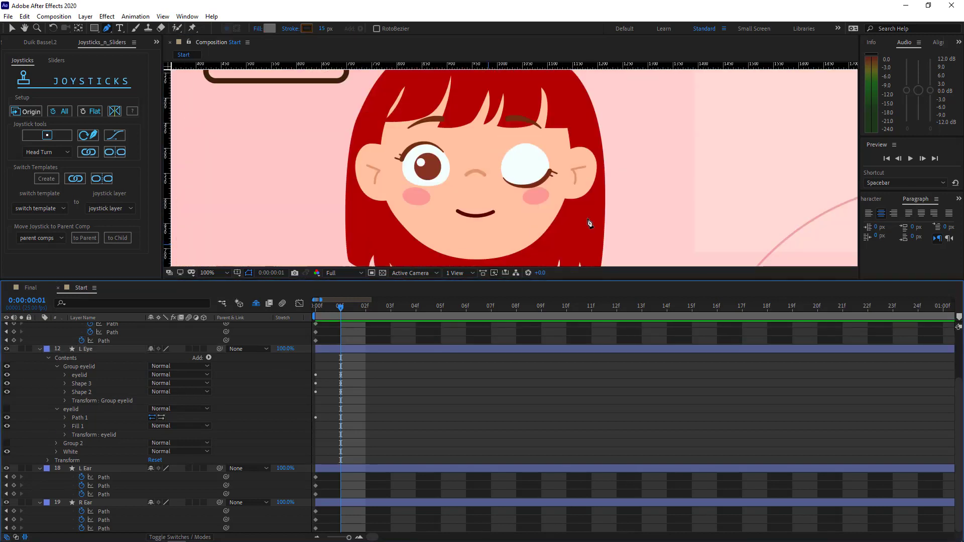
Step: Show the L Eye's eyelid group, hide White, and lower the eyelid path's middle point onto the closed lash line
{"action": "scroll", "coordinate": [590, 223], "scroll_direction": "up", "scroll_amount": 1}
{"action": "left_click", "coordinate": [239, 390]}
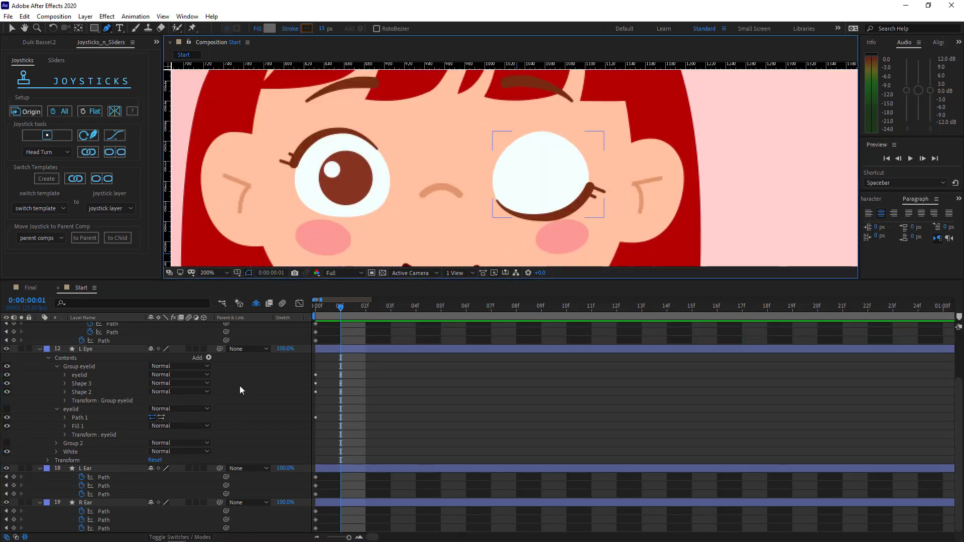
{"action": "left_click", "coordinate": [7, 410]}
{"action": "left_click", "coordinate": [66, 410]}
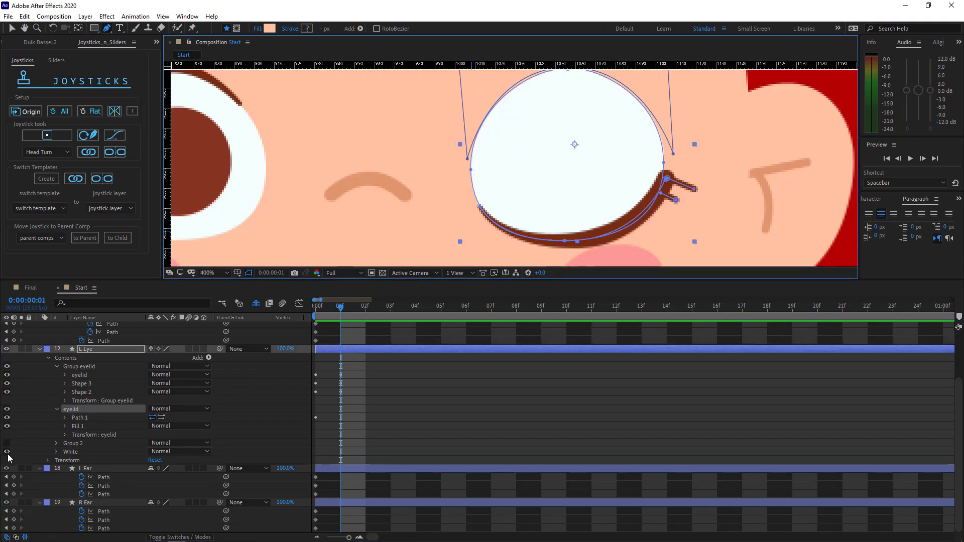
{"action": "left_click", "coordinate": [7, 453]}
{"action": "left_click_drag", "start_coordinate": [576, 72], "coordinate": [558, 211]}
{"action": "mouse_move", "coordinate": [559, 211]}
{"action": "left_mouse_down"}
{"action": "mouse_move", "coordinate": [551, 148]}
{"action": "mouse_move", "coordinate": [550, 201]}
{"action": "left_mouse_up"}
Step: Lengthen the lowered eyelid point's curve handles so the L Eye's eyelid follows the closed lash line
{"action": "left_click", "coordinate": [6, 444]}
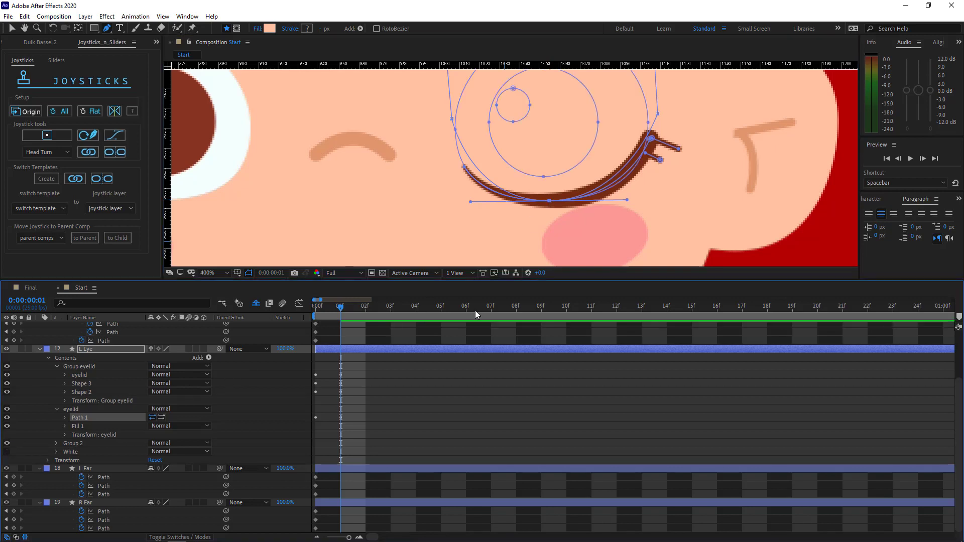
{"action": "left_click", "coordinate": [7, 443]}
{"action": "left_click_drag", "start_coordinate": [471, 202], "coordinate": [441, 202]}
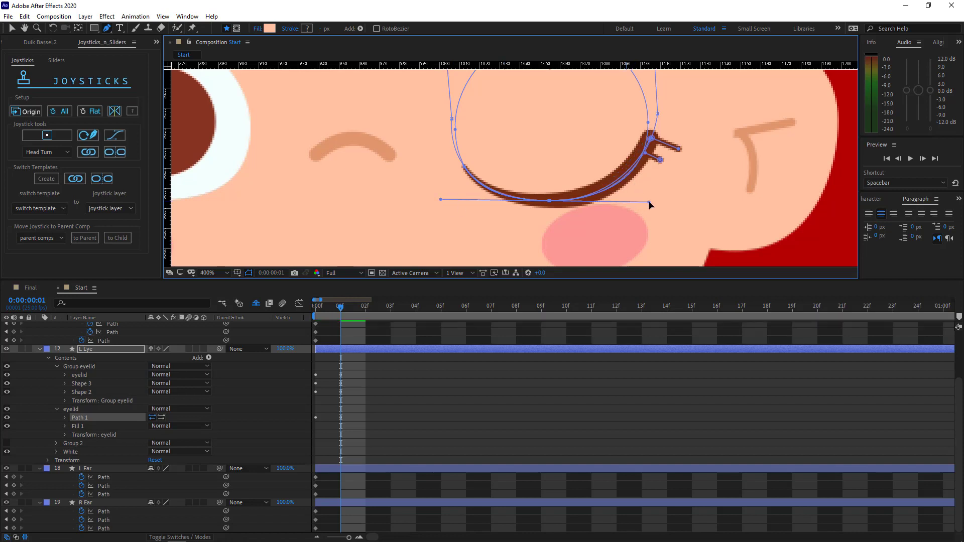
Step: Return to frame 0 with White shown again, and list only the L Eye layer's keyframed properties
{"action": "key", "text": "comma"}
{"action": "key", "text": "comma"}
{"action": "left_click_drag", "start_coordinate": [344, 309], "coordinate": [322, 313]}
{"action": "left_click", "coordinate": [45, 406]}
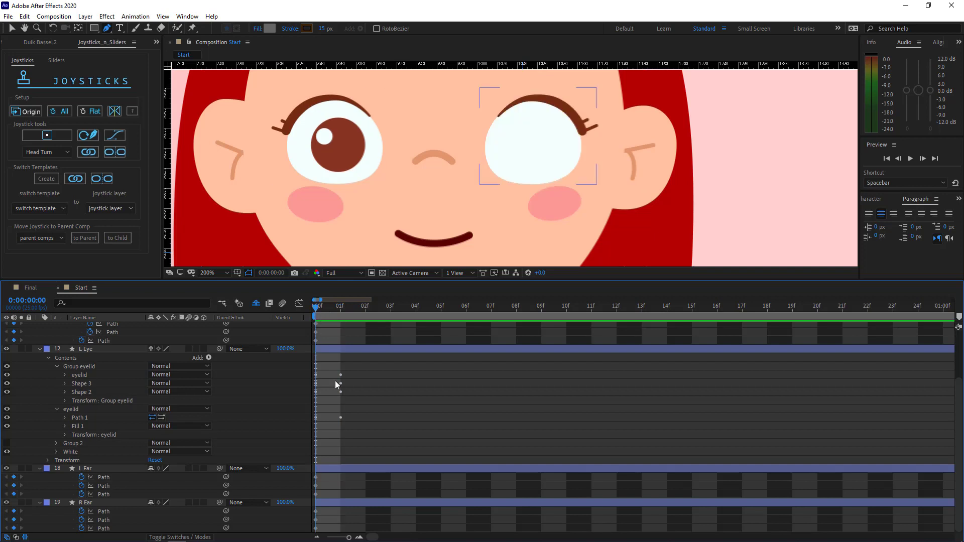
{"action": "left_click", "coordinate": [355, 348]}
{"action": "key", "text": "u"}
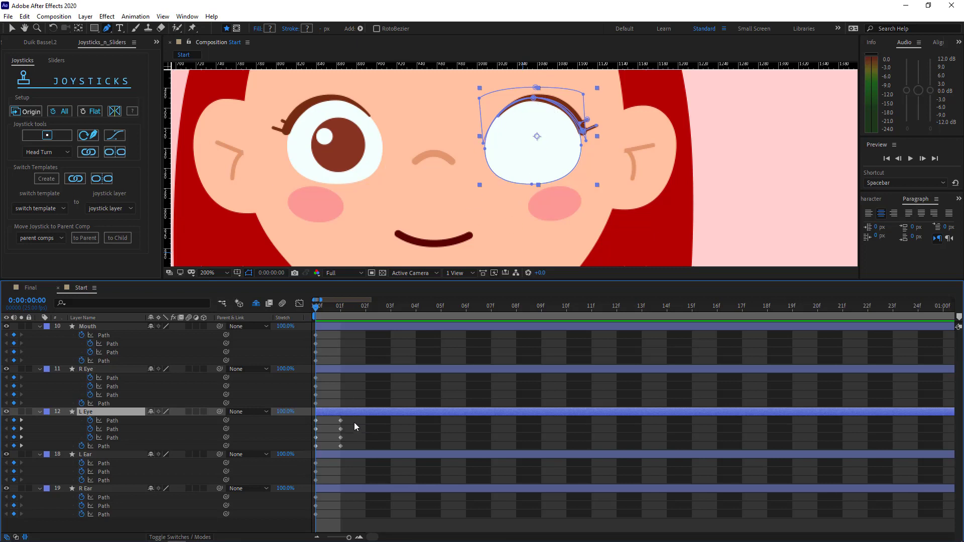
Step: Move the L Eye's closed-eye path keyframes to frame 10 to preview the blink, and return them to frame 1
{"action": "left_click_drag", "start_coordinate": [355, 417], "coordinate": [367, 448]}
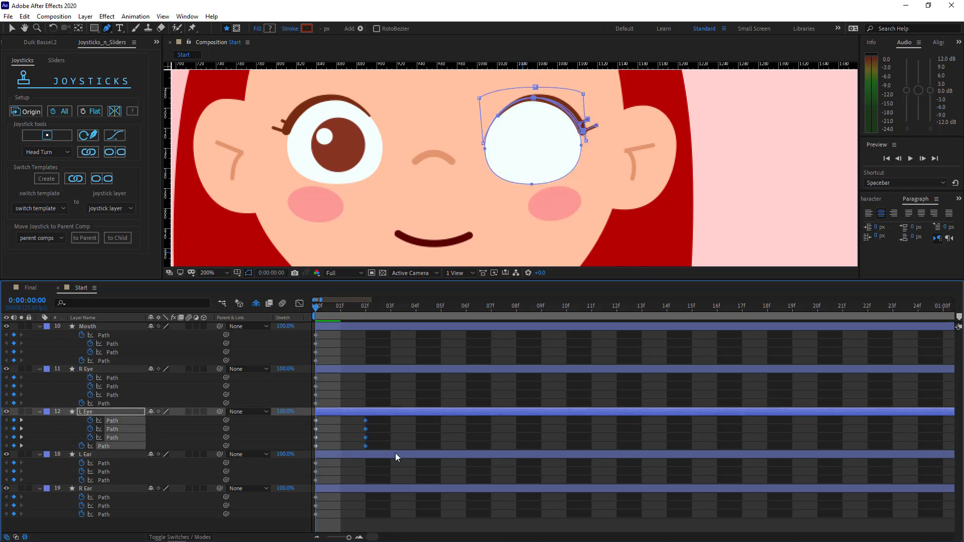
{"action": "left_click_drag", "start_coordinate": [556, 444], "coordinate": [568, 444]}
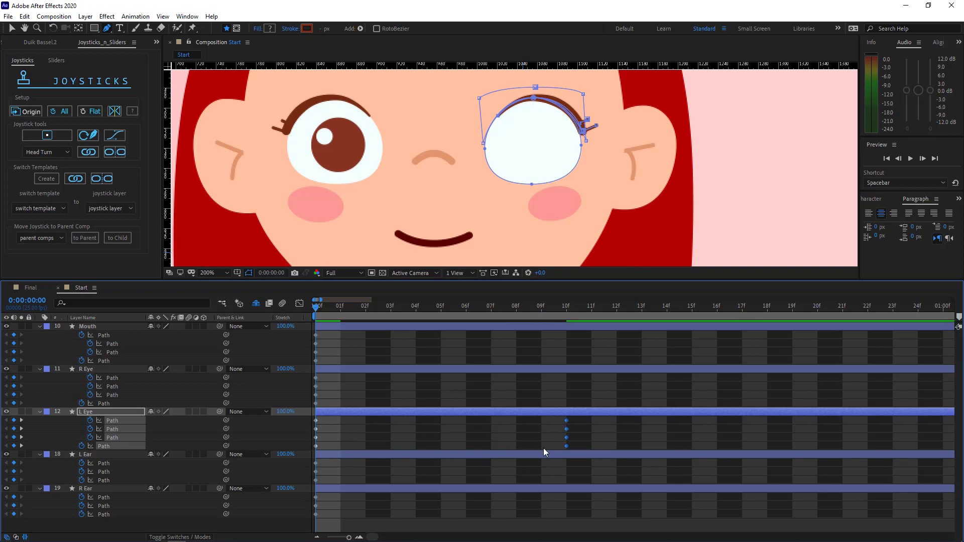
{"action": "left_click_drag", "start_coordinate": [316, 307], "coordinate": [569, 359]}
{"action": "left_click", "coordinate": [466, 437]}
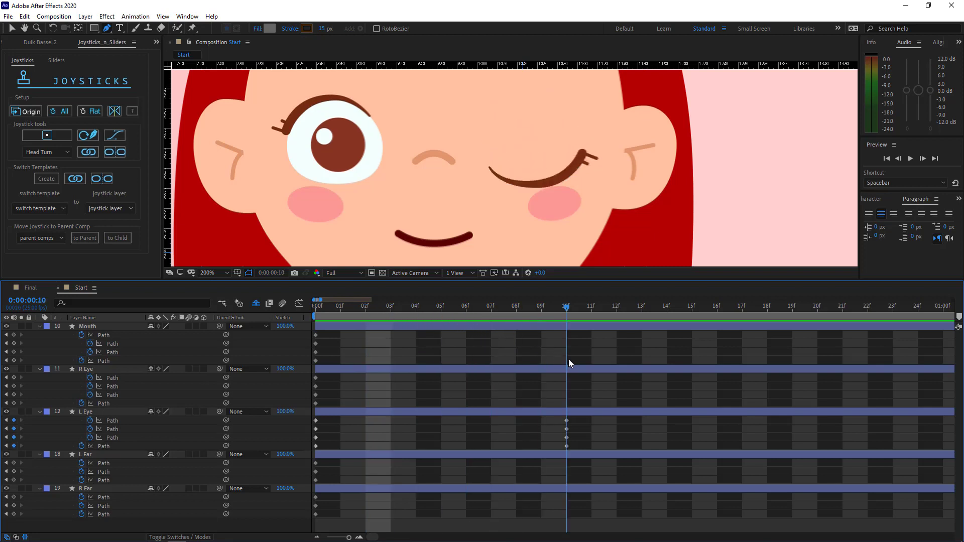
{"action": "key", "text": "space"}
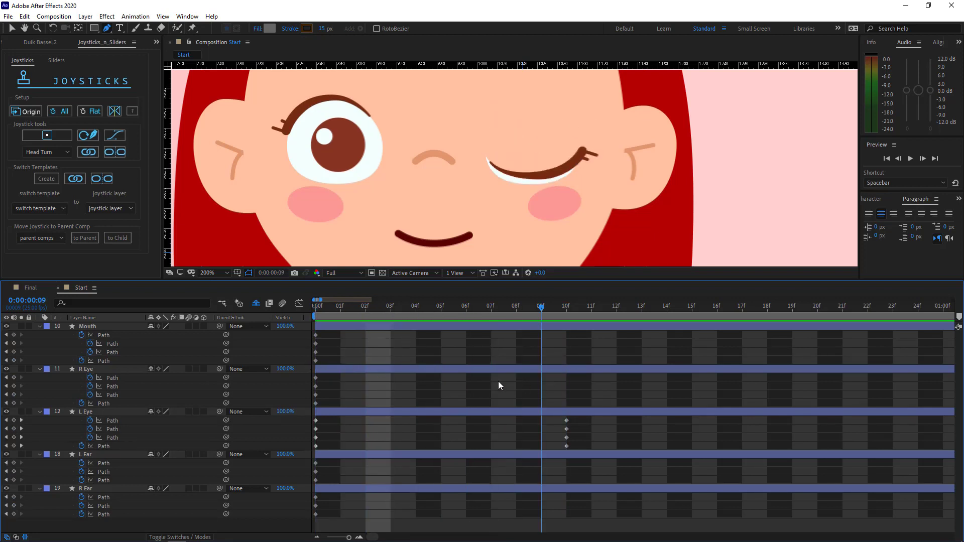
{"action": "left_click_drag", "start_coordinate": [558, 415], "coordinate": [341, 443]}
Step: Reopen the L Eye layer's contents, collapse its eyelid subgroups, and show Group 2 again
{"action": "scroll", "coordinate": [551, 210], "scroll_direction": "up", "scroll_amount": 2}
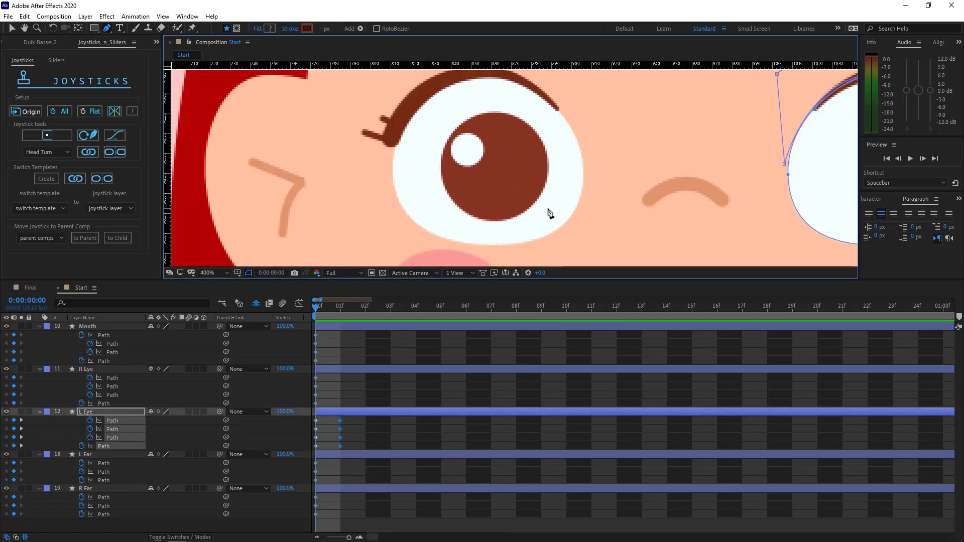
{"action": "left_click_drag", "start_coordinate": [625, 247], "coordinate": [418, 246]}
{"action": "left_click", "coordinate": [40, 412]}
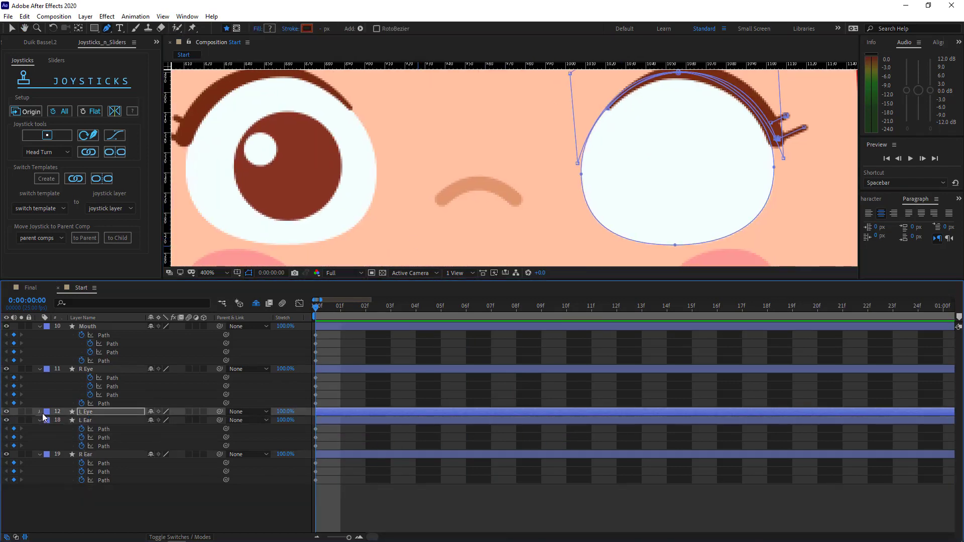
{"action": "left_click", "coordinate": [40, 413]}
{"action": "left_click", "coordinate": [77, 373]}
{"action": "scroll", "coordinate": [52, 391], "scroll_direction": "up", "scroll_amount": 3}
{"action": "left_click", "coordinate": [94, 361]}
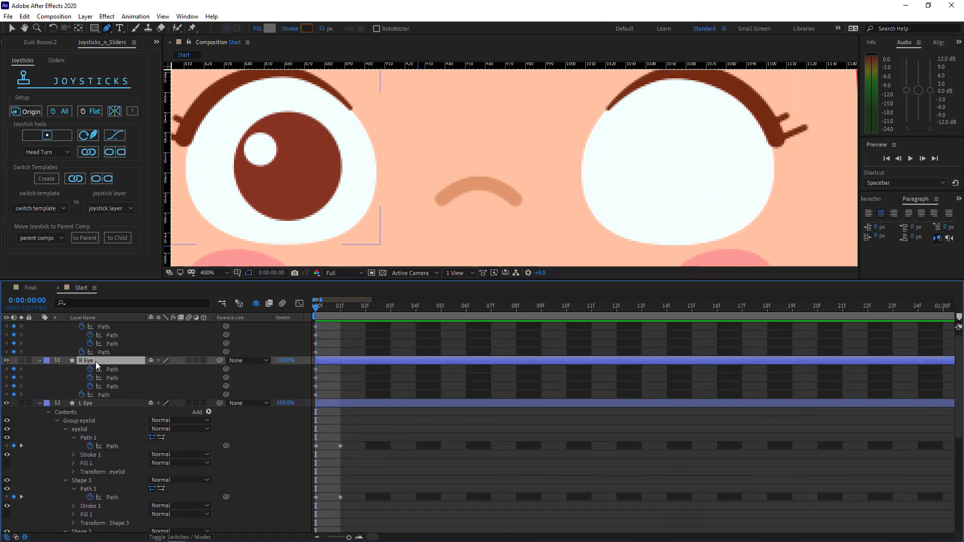
{"action": "left_click", "coordinate": [56, 422]}
{"action": "left_click", "coordinate": [57, 430]}
{"action": "left_click", "coordinate": [7, 437]}
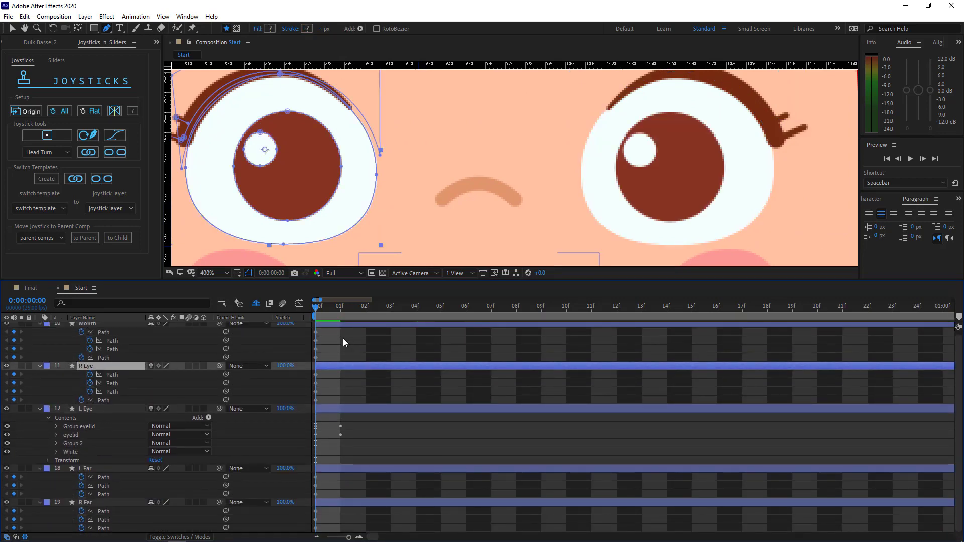
Step: At frame 1, hide the Group 2 and eyelid groups in the R Eye layer's contents, keeping White shown
{"action": "left_click_drag", "start_coordinate": [341, 308], "coordinate": [316, 312]}
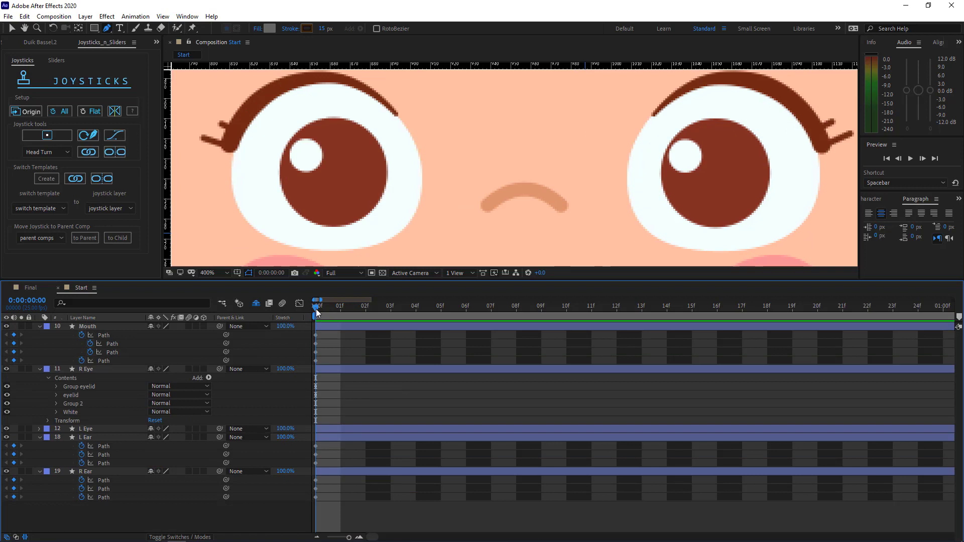
{"action": "left_click_drag", "start_coordinate": [315, 309], "coordinate": [339, 310]}
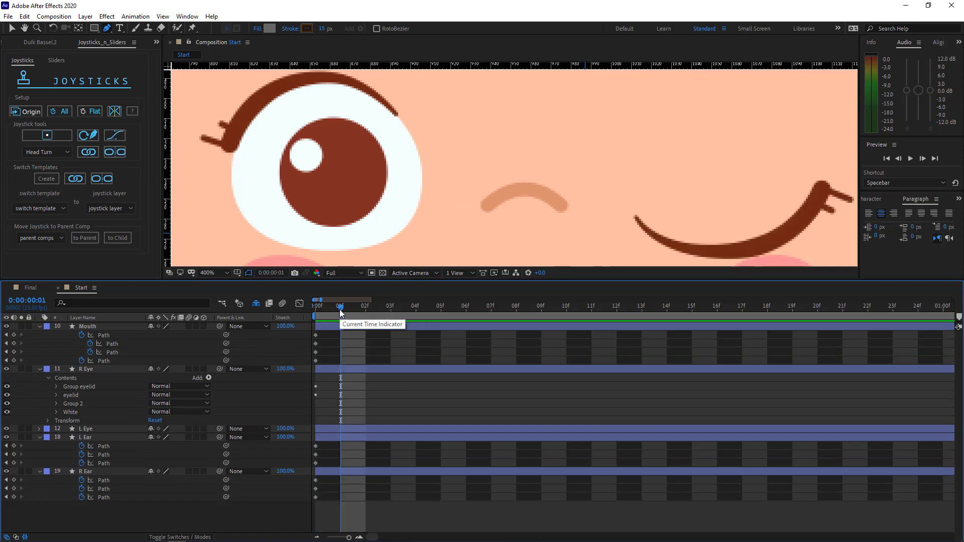
{"action": "left_click", "coordinate": [179, 382]}
{"action": "left_click", "coordinate": [7, 404]}
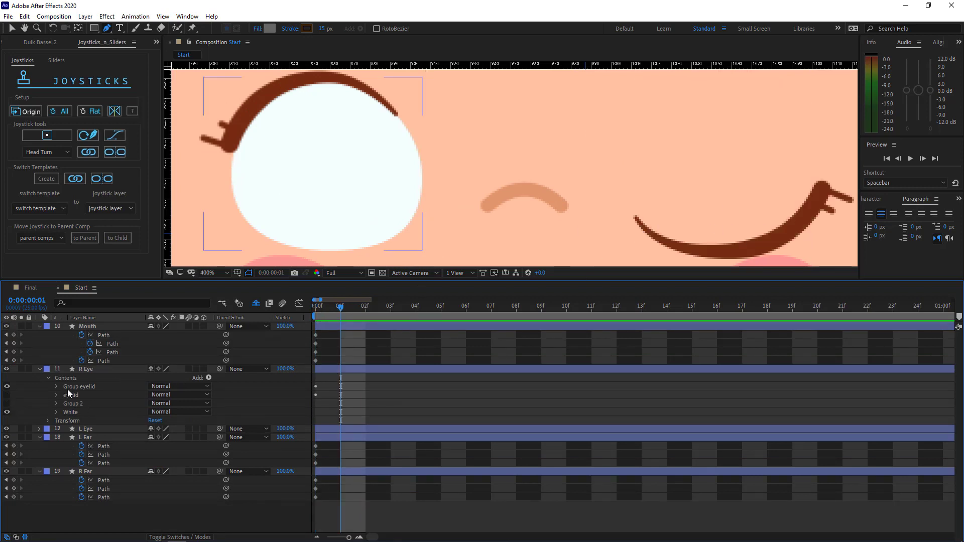
{"action": "left_click", "coordinate": [7, 412]}
{"action": "left_click", "coordinate": [88, 369]}
{"action": "left_click", "coordinate": [7, 412]}
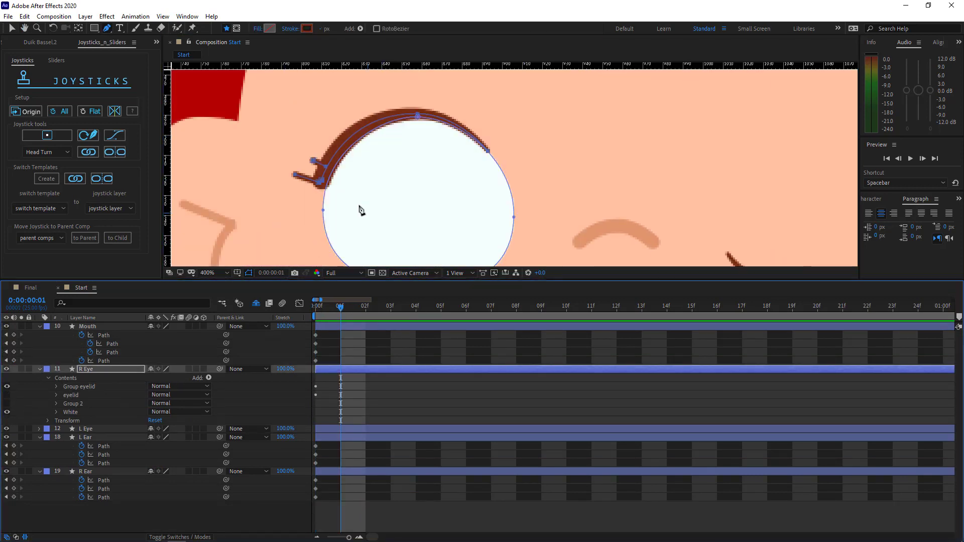
Step: Select all lash line points of the R Eye and flip the lashes vertically with a free transform
{"action": "key", "text": "ctrl+r"}
{"action": "key", "text": "v"}
{"action": "left_click_drag", "start_coordinate": [386, 191], "coordinate": [353, 160]}
{"action": "key", "text": "ctrl+t"}
{"action": "left_click_drag", "start_coordinate": [357, 81], "coordinate": [358, 196]}
Step: Move the flipped R Eye lash line down and adjust its width to fit the lower edge of the eye white
{"action": "left_click_drag", "start_coordinate": [412, 171], "coordinate": [412, 225]}
{"action": "left_click_drag", "start_coordinate": [261, 226], "coordinate": [270, 226]}
{"action": "left_click_drag", "start_coordinate": [415, 222], "coordinate": [435, 170]}
{"action": "scroll", "coordinate": [435, 170], "scroll_direction": "up", "scroll_amount": 1}
{"action": "left_click_drag", "start_coordinate": [213, 177], "coordinate": [207, 177]}
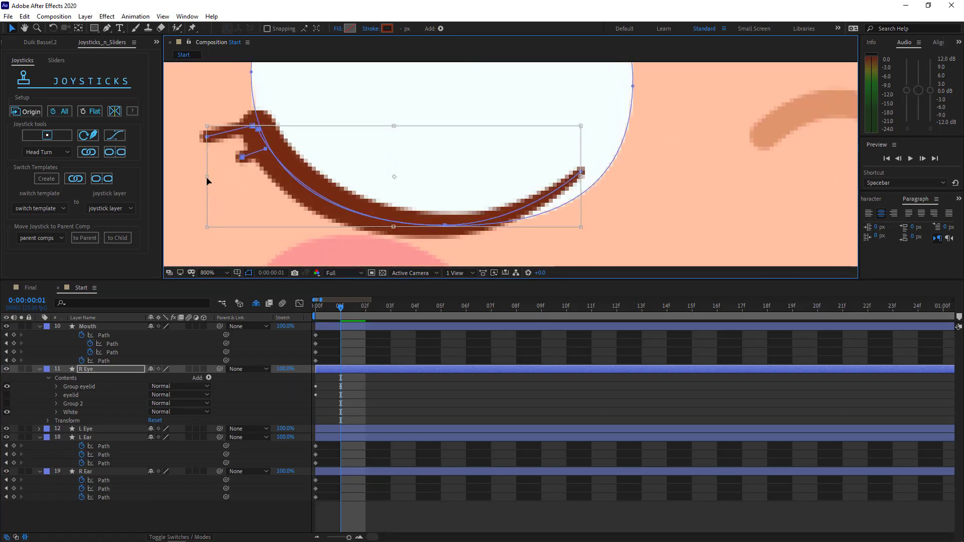
Step: Extend the inner end of the R Eye lash line toward the eye white's edge and smooth its lower curve
{"action": "key", "text": "g"}
{"action": "left_click_drag", "start_coordinate": [581, 171], "coordinate": [604, 174]}
{"action": "left_click_drag", "start_coordinate": [523, 225], "coordinate": [571, 230]}
{"action": "scroll", "coordinate": [572, 230], "scroll_direction": "down", "scroll_amount": 1}
Step: Show the R Eye's eyelid group, hide White, and pull the eyelid's inner arc down to follow the lash line
{"action": "left_click", "coordinate": [116, 378]}
{"action": "left_click", "coordinate": [85, 396]}
{"action": "left_click", "coordinate": [7, 396]}
{"action": "left_click", "coordinate": [7, 412]}
{"action": "left_click_drag", "start_coordinate": [436, 164], "coordinate": [360, 221]}
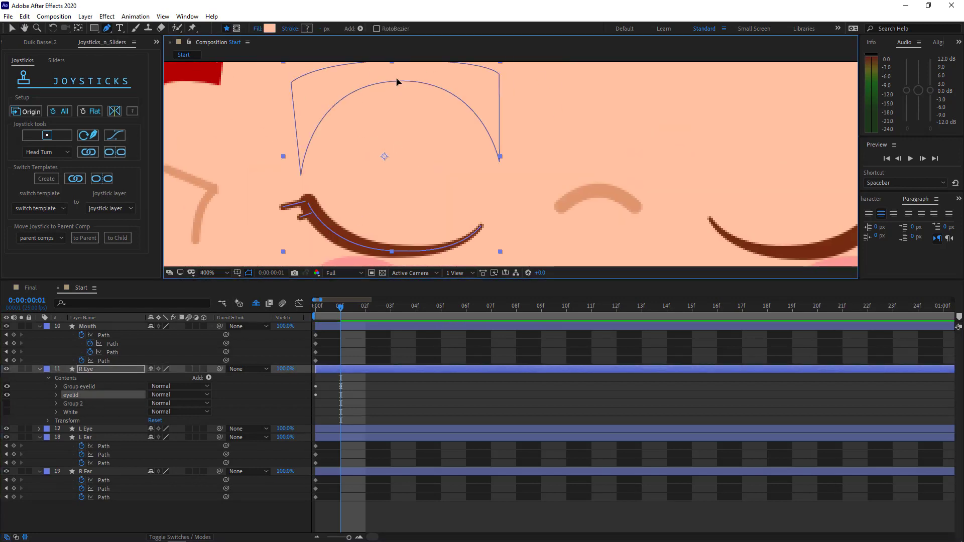
{"action": "left_click_drag", "start_coordinate": [398, 82], "coordinate": [403, 253]}
{"action": "scroll", "coordinate": [411, 170], "scroll_direction": "up", "scroll_amount": 1}
{"action": "left_click_drag", "start_coordinate": [447, 230], "coordinate": [568, 202]}
{"action": "left_click_drag", "start_coordinate": [312, 249], "coordinate": [289, 252]}
{"action": "left_click_drag", "start_coordinate": [648, 243], "coordinate": [705, 252]}
Step: Show Group 2 and White of the R Eye again and reveal the layer's keyframed properties
{"action": "scroll", "coordinate": [451, 250], "scroll_direction": "down", "scroll_amount": 1}
{"action": "left_click_drag", "start_coordinate": [7, 404], "coordinate": [10, 413]}
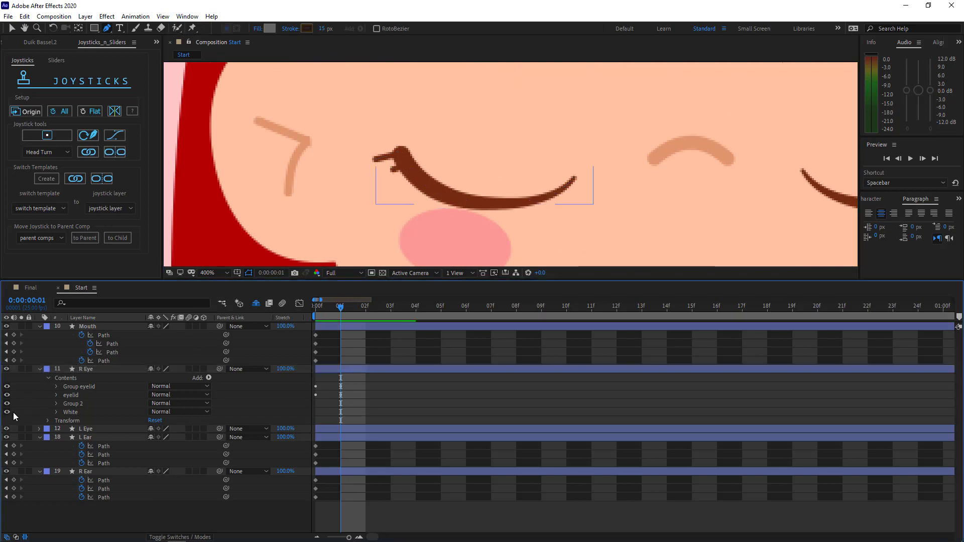
{"action": "left_click", "coordinate": [355, 371]}
{"action": "key", "text": "u"}
Step: Move the R Eye's closed-eye path keyframes to frame 10 to preview the blink, and return them to frame 1
{"action": "left_click_drag", "start_coordinate": [355, 375], "coordinate": [569, 406]}
{"action": "key", "text": "comma"}
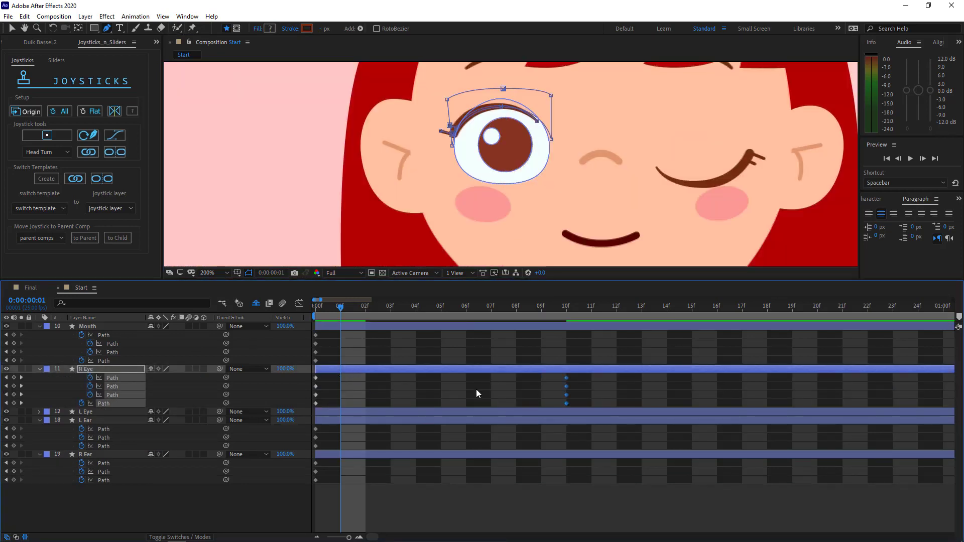
{"action": "key", "text": "v"}
{"action": "left_click", "coordinate": [476, 390]}
{"action": "left_click_drag", "start_coordinate": [365, 307], "coordinate": [315, 342]}
{"action": "left_click_drag", "start_coordinate": [579, 374], "coordinate": [348, 405]}
{"action": "key", "text": "comma"}
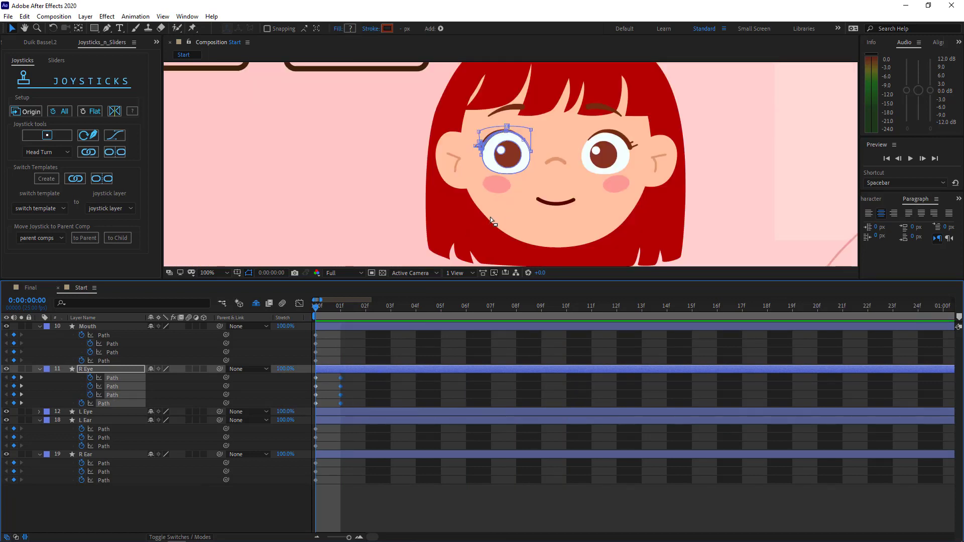
{"action": "key", "text": "comma"}
{"action": "left_click", "coordinate": [270, 502]}
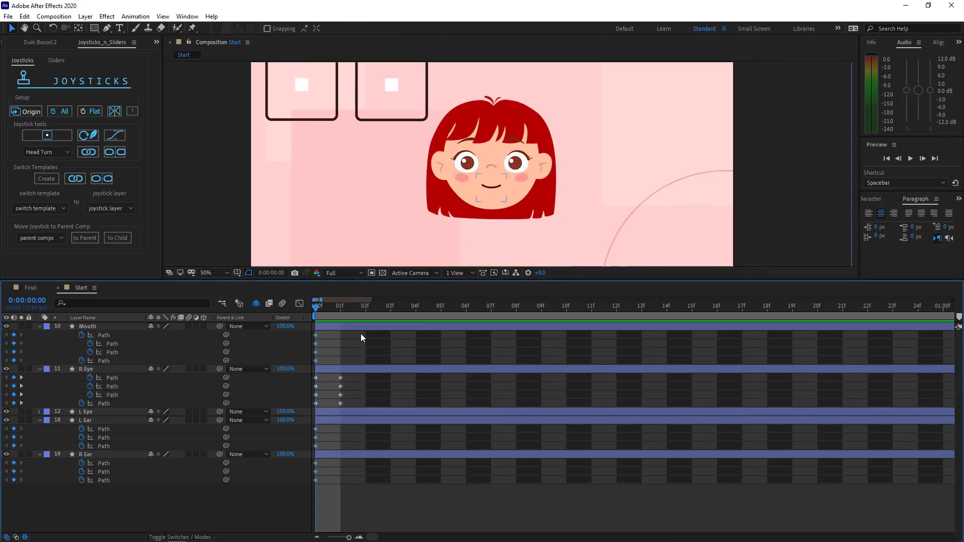
Step: At frame 1, show the rulers and place a horizontal guide across the outer lash corners of the closed eyes
{"action": "left_click", "coordinate": [342, 306]}
{"action": "key", "text": "period"}
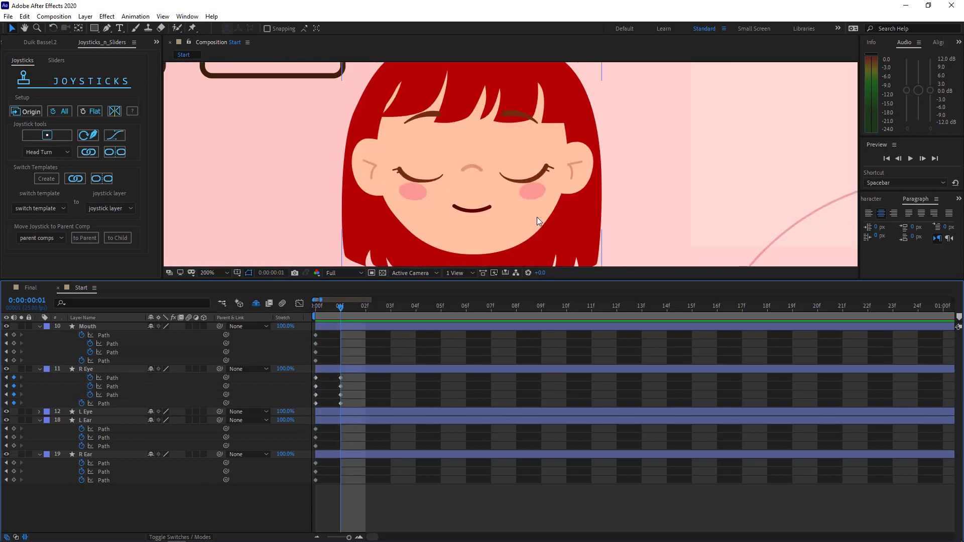
{"action": "key", "text": "period"}
{"action": "key", "text": "ctrl+r"}
{"action": "left_click_drag", "start_coordinate": [650, 65], "coordinate": [567, 158]}
{"action": "scroll", "coordinate": [641, 186], "scroll_direction": "up", "scroll_amount": 2}
Step: Lower the outer lash corner of the L Eye to the guide and refine the lash line's curve
{"action": "left_click", "coordinate": [565, 189]}
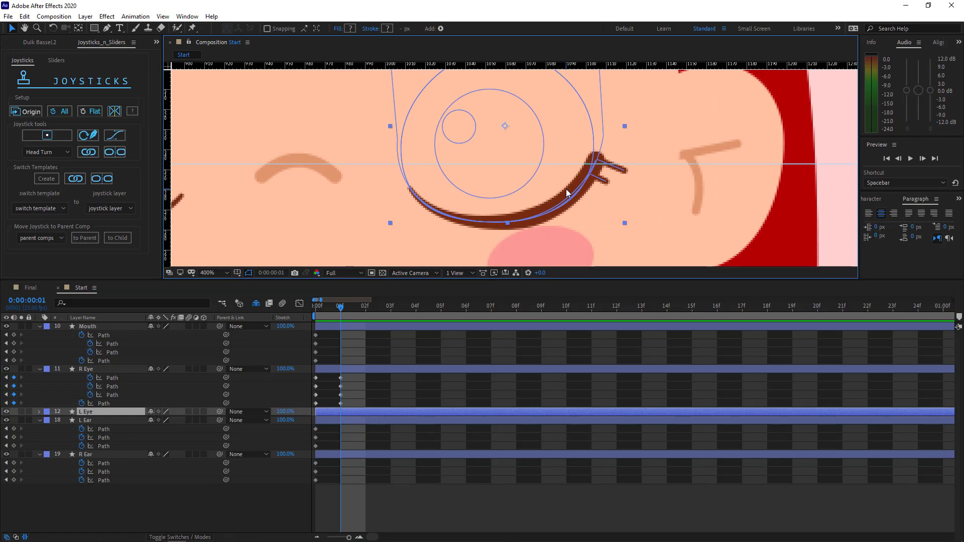
{"action": "key", "text": "g"}
{"action": "left_click_drag", "start_coordinate": [642, 152], "coordinate": [594, 173]}
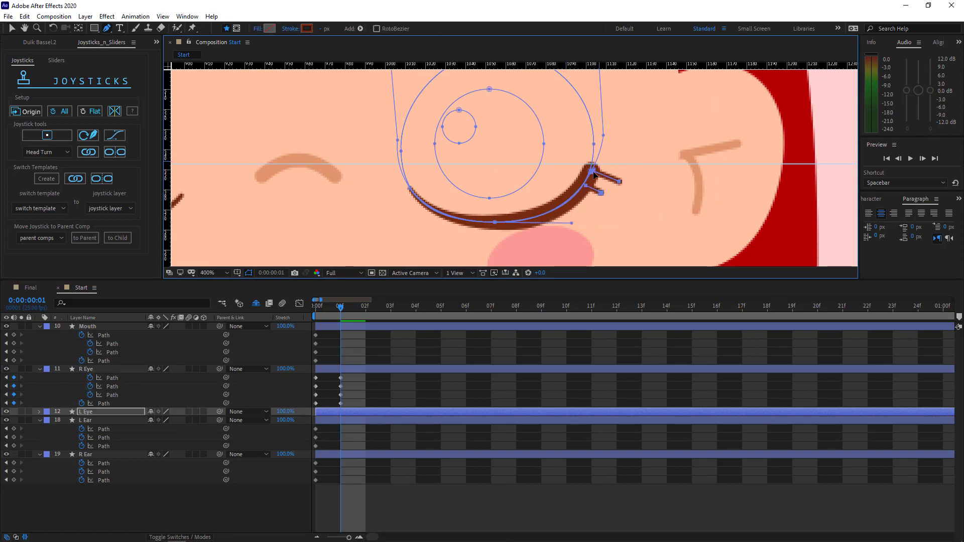
{"action": "left_click_drag", "start_coordinate": [572, 223], "coordinate": [571, 220]}
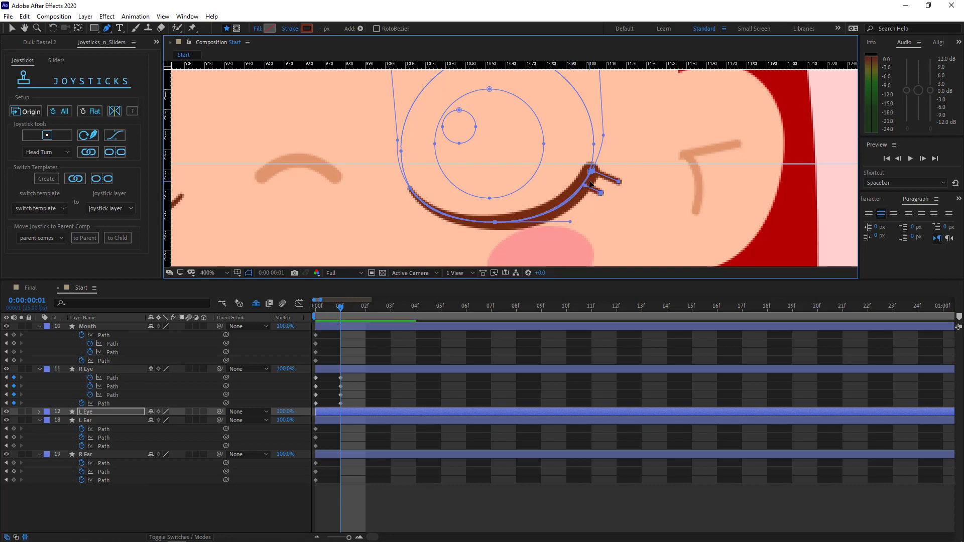
{"action": "scroll", "coordinate": [571, 220], "scroll_direction": "down", "scroll_amount": 1}
{"action": "left_click", "coordinate": [403, 378]}
Step: Compare the open eyes at frame 0 with the closed eyes at frame 1
{"action": "scroll", "coordinate": [640, 221], "scroll_direction": "down", "scroll_amount": 1}
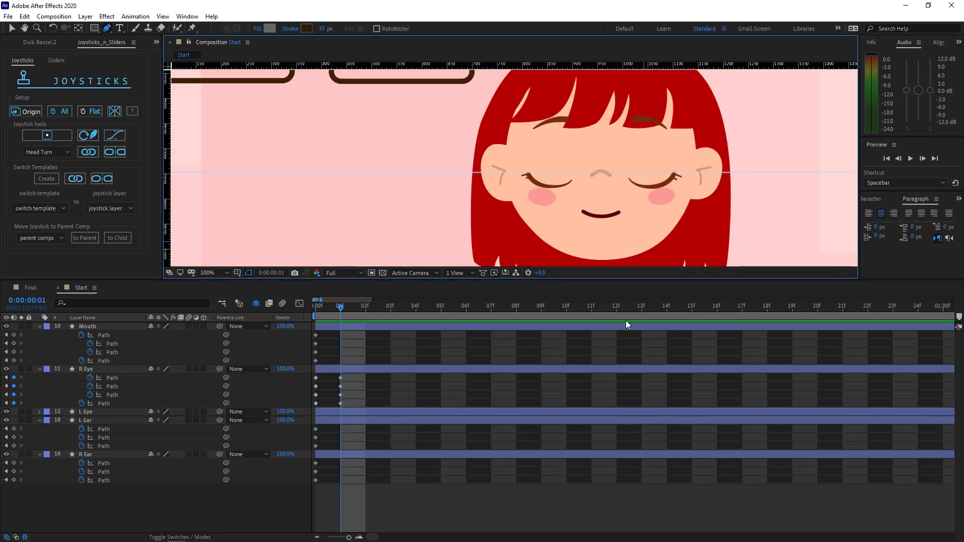
{"action": "scroll", "coordinate": [514, 168], "scroll_direction": "down", "scroll_amount": 1}
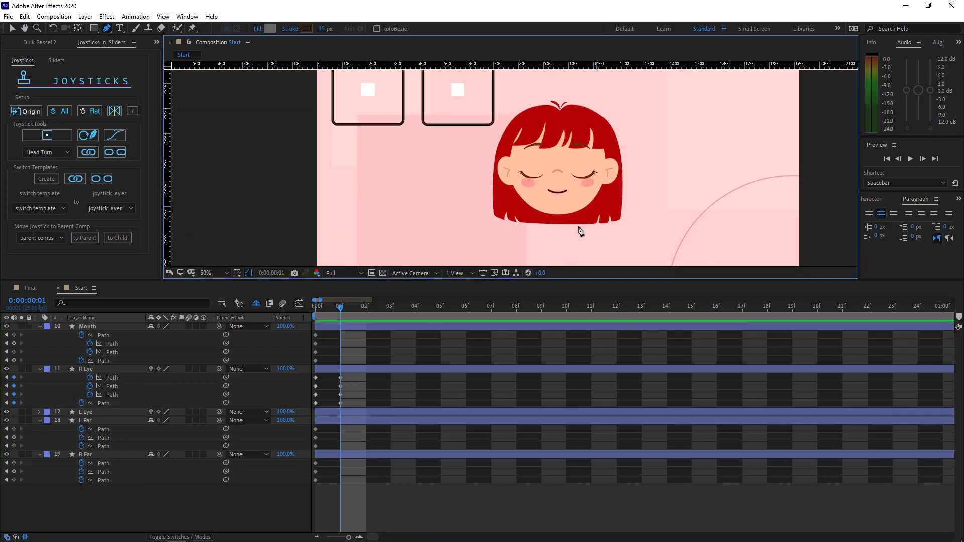
{"action": "left_click", "coordinate": [319, 308]}
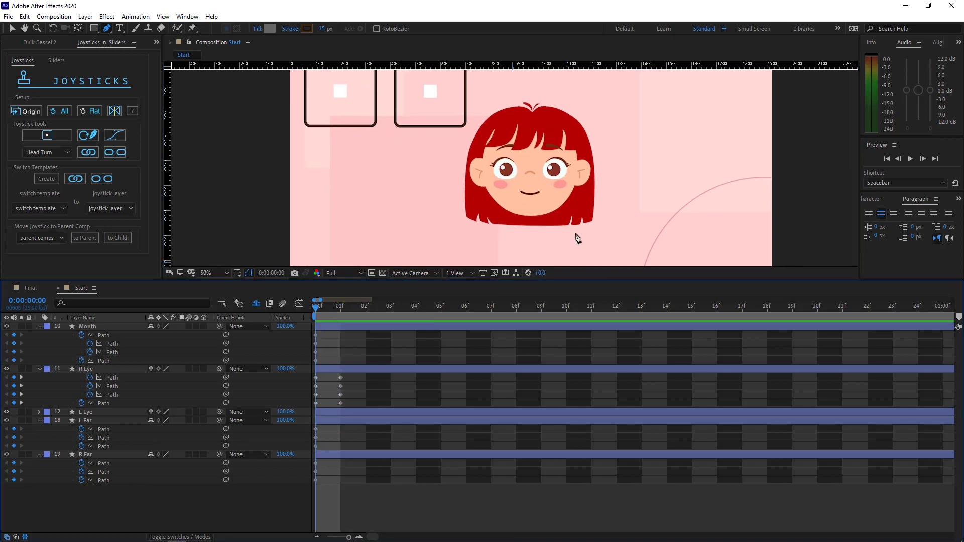
{"action": "left_click_drag", "start_coordinate": [337, 311], "coordinate": [323, 301]}
{"action": "left_click", "coordinate": [340, 312]}
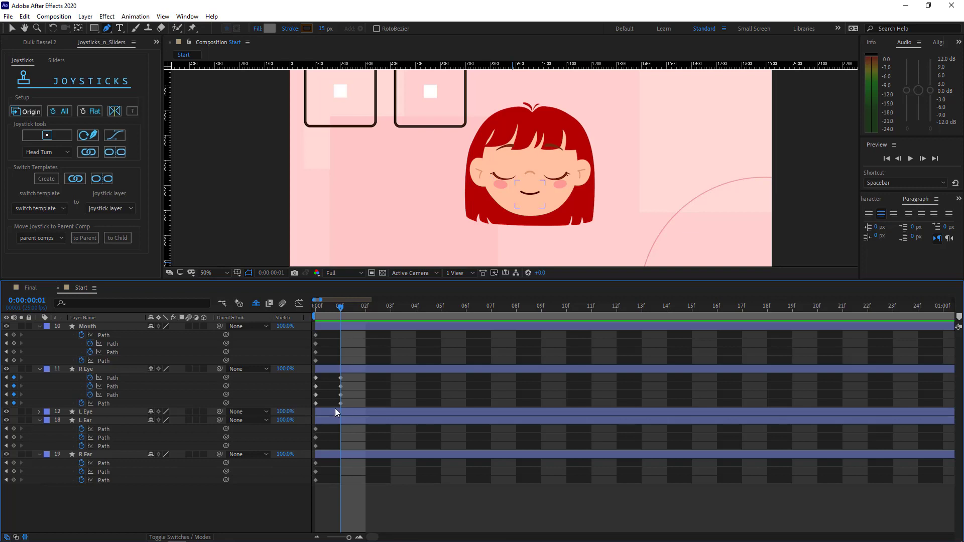
Step: Add path keyframes at frame 1 for the Mouth, L Ear and R Ear layers, and reveal the L Eye's keyframes
{"action": "left_click_drag", "start_coordinate": [15, 336], "coordinate": [14, 360]}
{"action": "left_click_drag", "start_coordinate": [14, 430], "coordinate": [14, 481]}
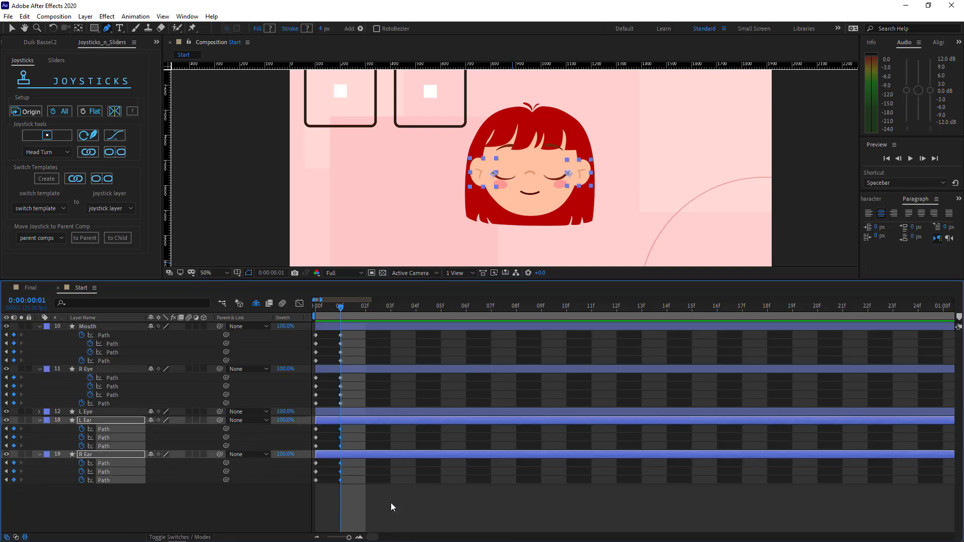
{"action": "left_click", "coordinate": [391, 504]}
{"action": "left_click", "coordinate": [140, 408]}
{"action": "key", "text": "u"}
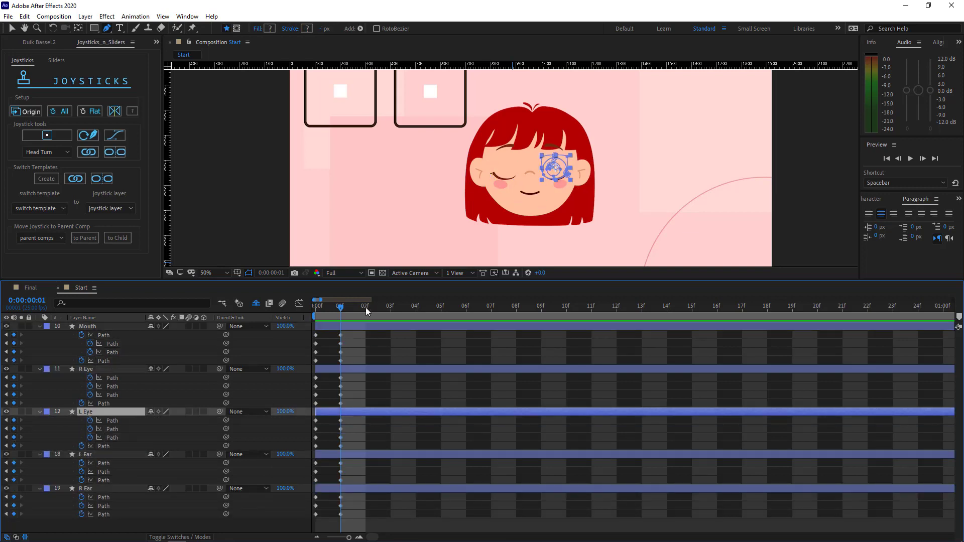
Step: Copy the frame 0 path keyframes of the mouth, eyes and ears to frame 2 using the Joysticks Origin function
{"action": "left_click", "coordinate": [365, 308]}
{"action": "left_click", "coordinate": [323, 439]}
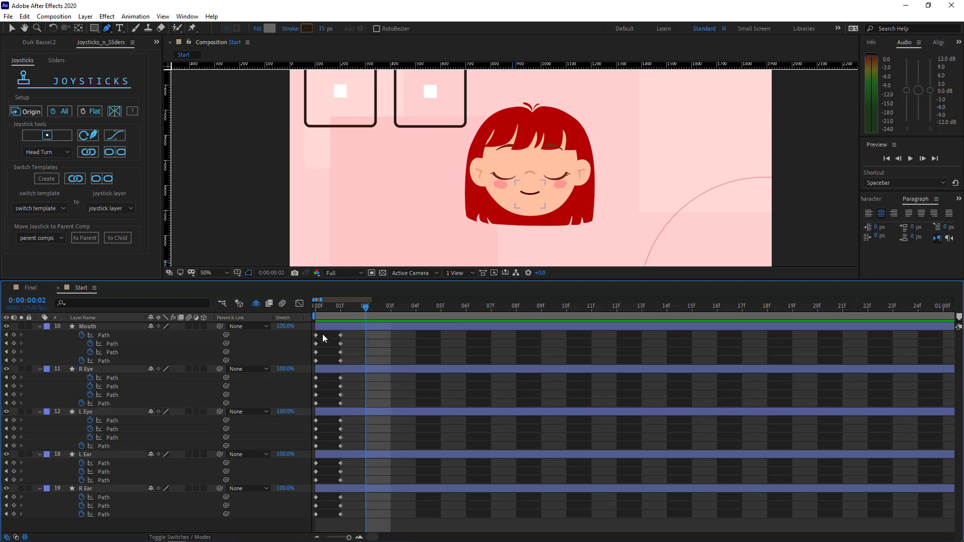
{"action": "left_click_drag", "start_coordinate": [324, 338], "coordinate": [312, 517]}
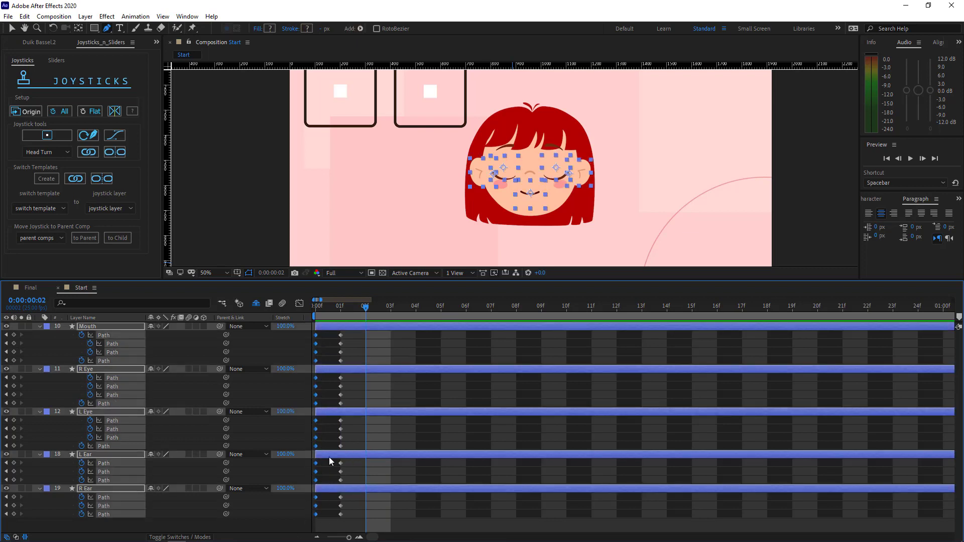
{"action": "left_click", "coordinate": [29, 112]}
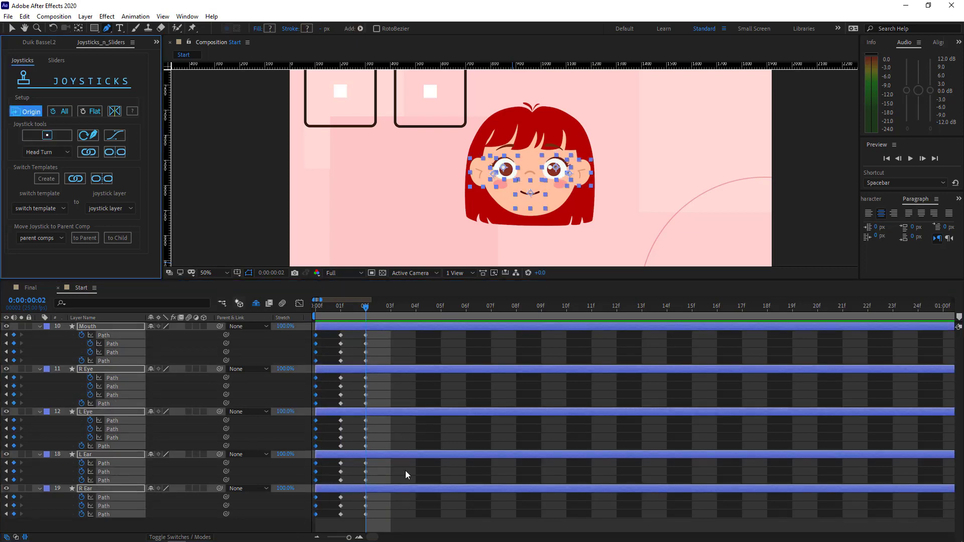
{"action": "left_click", "coordinate": [300, 520]}
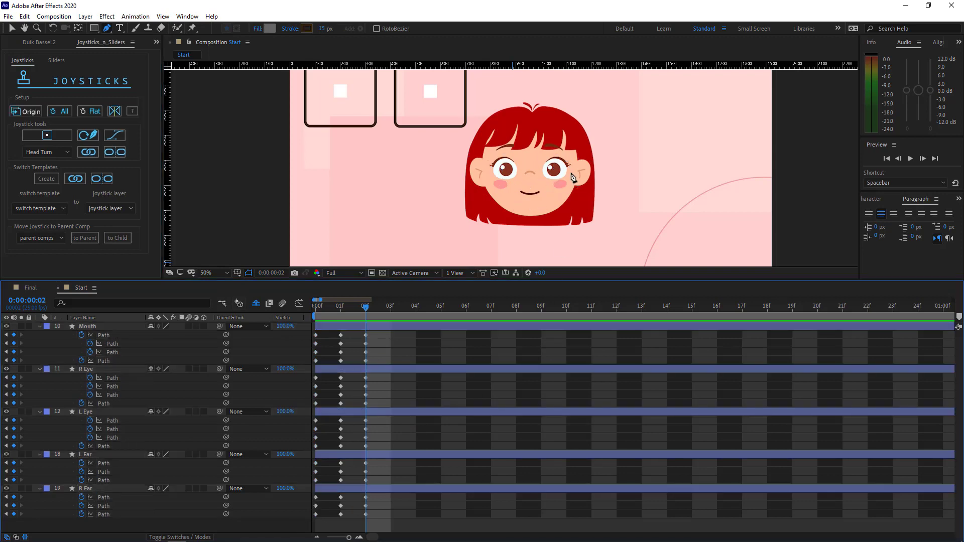
Step: Select the Mouth layer at frame 2 and examine the Excited face in the My Emotions reference image
{"action": "scroll", "coordinate": [538, 181], "scroll_direction": "up", "scroll_amount": 1}
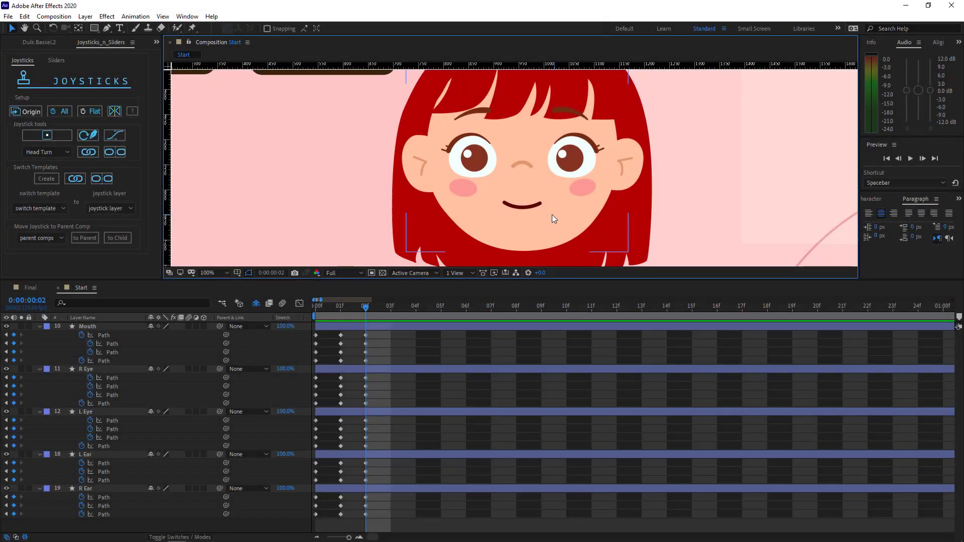
{"action": "left_click", "coordinate": [541, 215]}
{"action": "scroll", "coordinate": [587, 195], "scroll_direction": "up", "scroll_amount": 2}
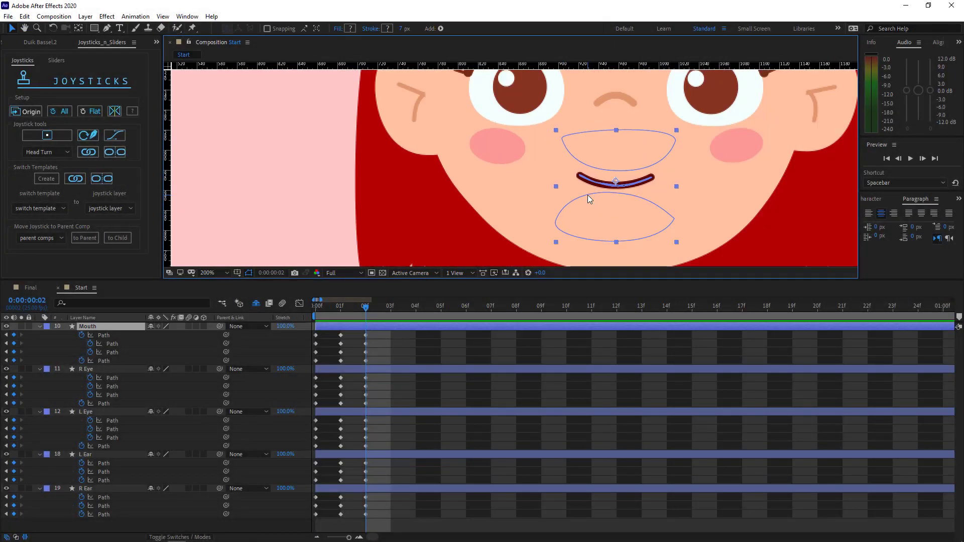
{"action": "left_click_drag", "start_coordinate": [604, 201], "coordinate": [480, 199]}
{"action": "key", "text": "g"}
{"action": "scroll", "coordinate": [570, 204], "scroll_direction": "up", "scroll_amount": 1}
{"action": "scroll", "coordinate": [553, 194], "scroll_direction": "down", "scroll_amount": 1}
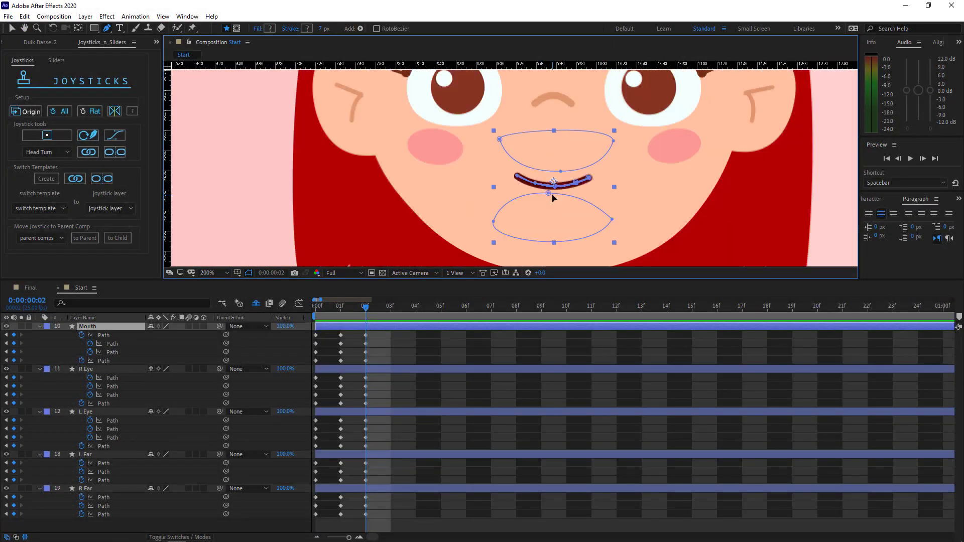
{"action": "scroll", "coordinate": [553, 198], "scroll_direction": "down", "scroll_amount": 2}
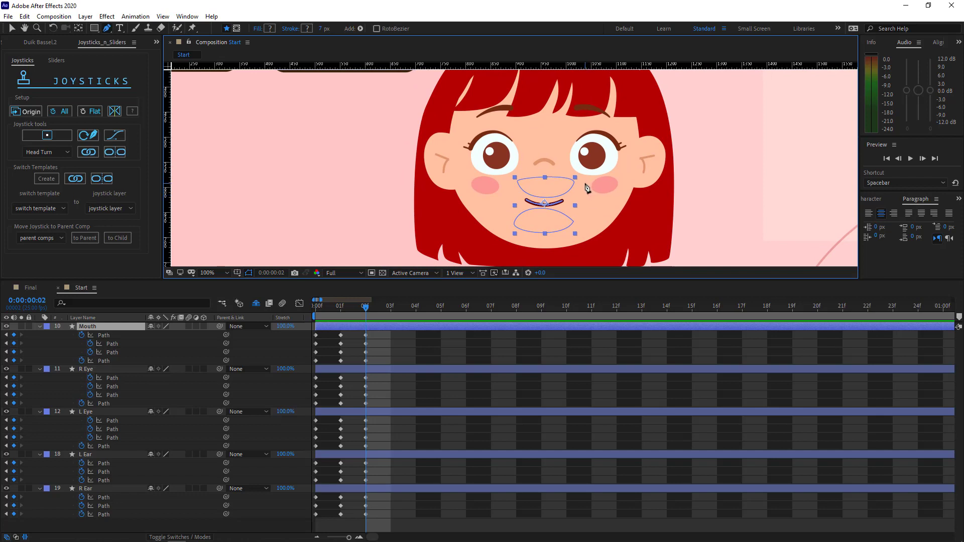
{"action": "left_click", "coordinate": [176, 50]}
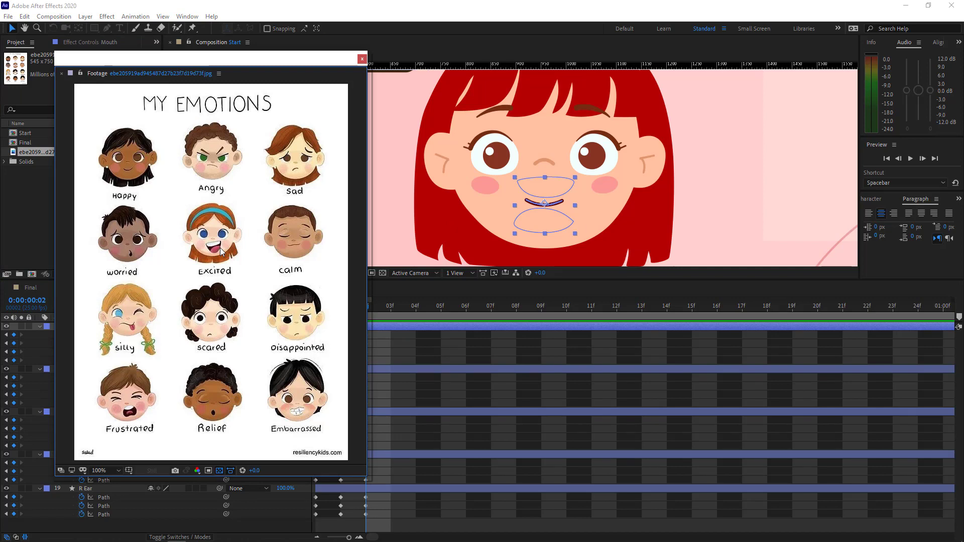
{"action": "left_click", "coordinate": [362, 60]}
Step: Pull the mouth line's points apart with the Pen tool to form an open mouth showing teeth and tongue
{"action": "key", "text": "g"}
{"action": "scroll", "coordinate": [575, 229], "scroll_direction": "up", "scroll_amount": 4}
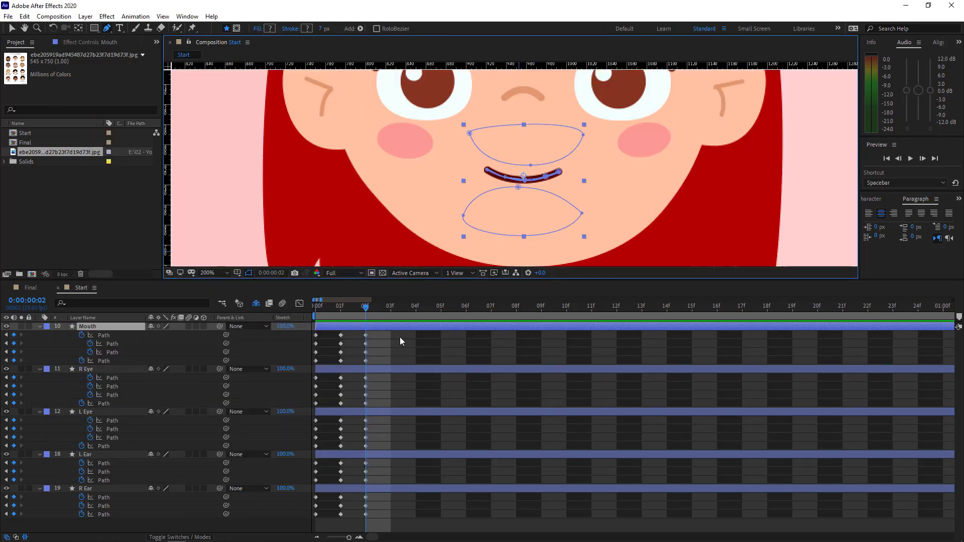
{"action": "scroll", "coordinate": [580, 186], "scroll_direction": "up", "scroll_amount": 1}
{"action": "left_click_drag", "start_coordinate": [643, 200], "coordinate": [653, 107]}
{"action": "scroll", "coordinate": [653, 107], "scroll_direction": "down", "scroll_amount": 1}
{"action": "left_click_drag", "start_coordinate": [610, 146], "coordinate": [598, 163]}
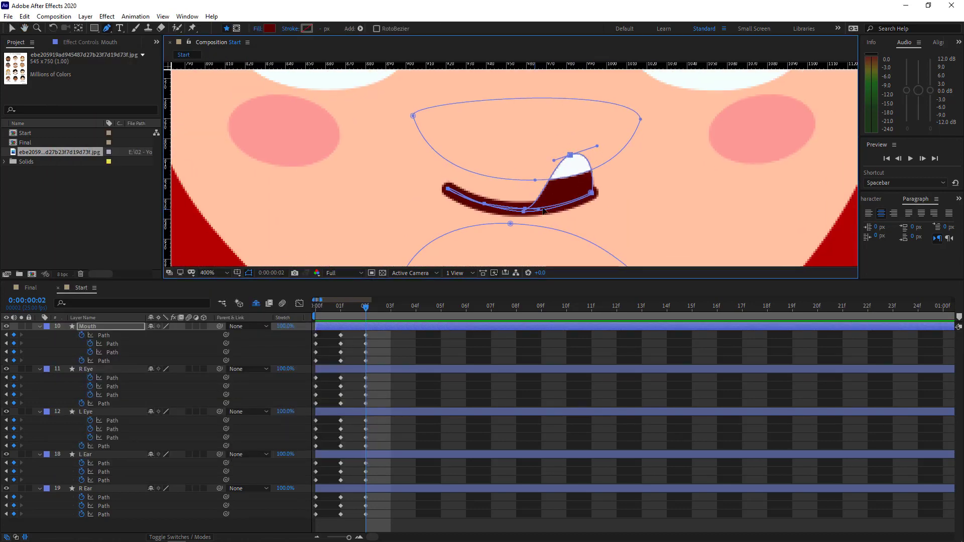
{"action": "left_click_drag", "start_coordinate": [525, 209], "coordinate": [500, 155]}
{"action": "left_click_drag", "start_coordinate": [485, 204], "coordinate": [453, 146]}
{"action": "left_click_drag", "start_coordinate": [448, 189], "coordinate": [434, 227]}
{"action": "left_click_drag", "start_coordinate": [523, 211], "coordinate": [518, 256]}
{"action": "left_click_drag", "start_coordinate": [592, 194], "coordinate": [581, 131]}
{"action": "left_click_drag", "start_coordinate": [410, 117], "coordinate": [396, 123]}
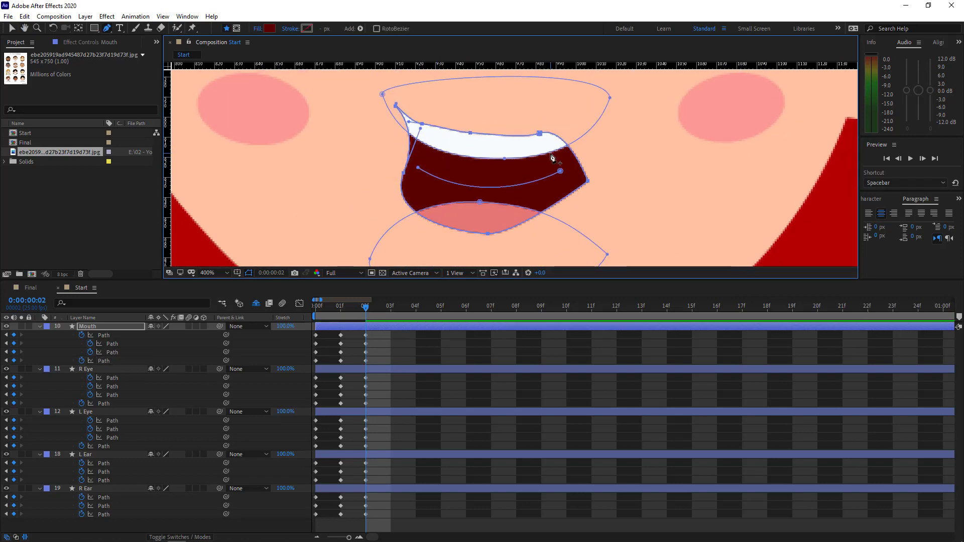
Step: Shape the open mouth's upper lip into a shallow dip by raising and widening its two corners
{"action": "scroll", "coordinate": [542, 171], "scroll_direction": "down", "scroll_amount": 1}
{"action": "scroll", "coordinate": [519, 161], "scroll_direction": "up", "scroll_amount": 1}
{"action": "left_click_drag", "start_coordinate": [528, 154], "coordinate": [545, 134]}
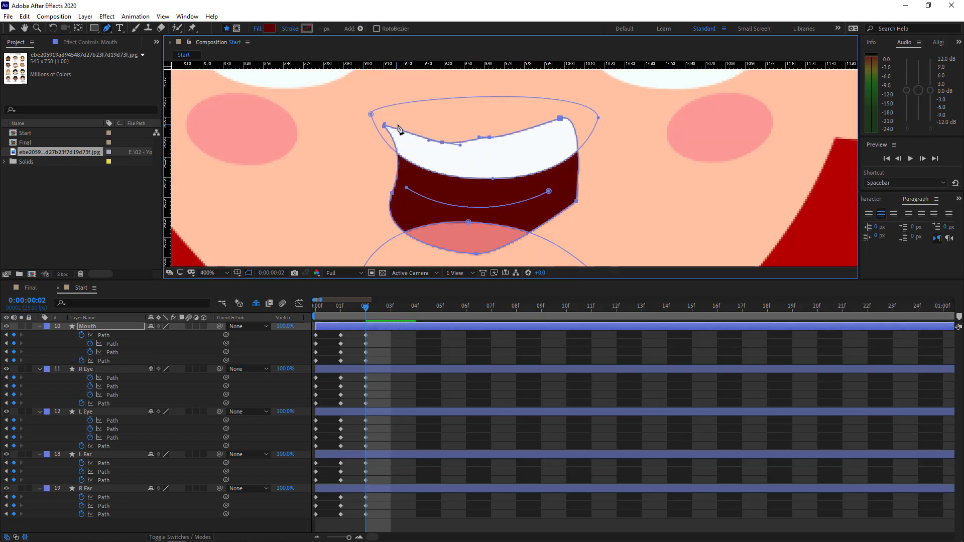
{"action": "left_click_drag", "start_coordinate": [385, 126], "coordinate": [384, 113]}
{"action": "scroll", "coordinate": [572, 205], "scroll_direction": "down", "scroll_amount": 2}
{"action": "scroll", "coordinate": [571, 201], "scroll_direction": "up", "scroll_amount": 2}
{"action": "left_click_drag", "start_coordinate": [560, 120], "coordinate": [585, 116]}
{"action": "left_click_drag", "start_coordinate": [385, 115], "coordinate": [389, 129]}
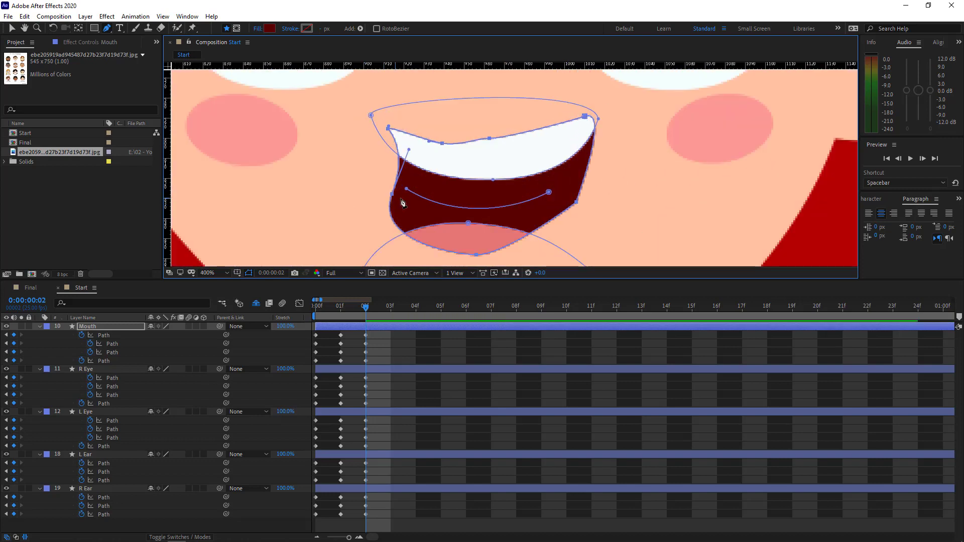
Step: Widen the lower half of the mouth by moving its side points outward and shifting the bottom point toward the centre
{"action": "left_click_drag", "start_coordinate": [392, 194], "coordinate": [360, 192]}
{"action": "left_click_drag", "start_coordinate": [577, 202], "coordinate": [596, 203]}
{"action": "left_click_drag", "start_coordinate": [475, 254], "coordinate": [499, 255]}
{"action": "scroll", "coordinate": [553, 199], "scroll_direction": "down", "scroll_amount": 1}
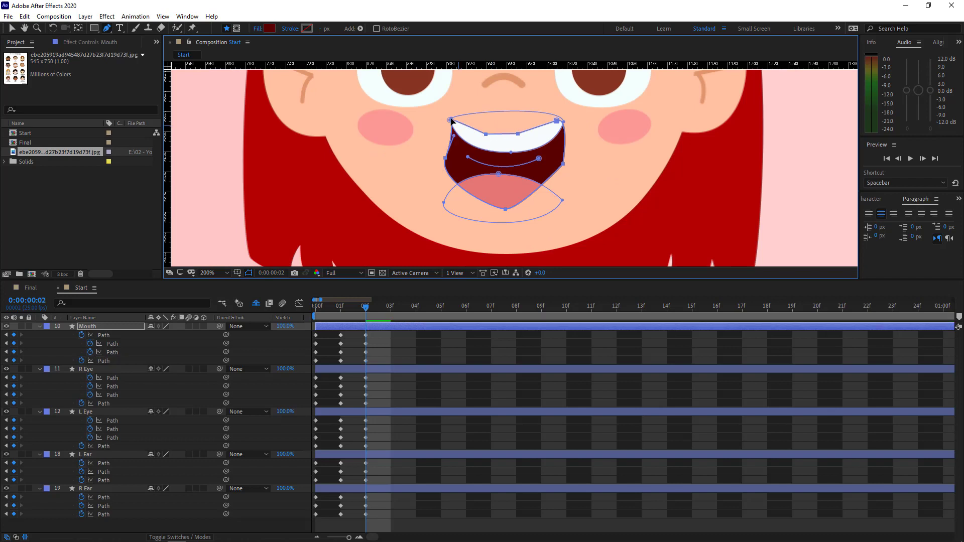
{"action": "scroll", "coordinate": [480, 161], "scroll_direction": "up", "scroll_amount": 2}
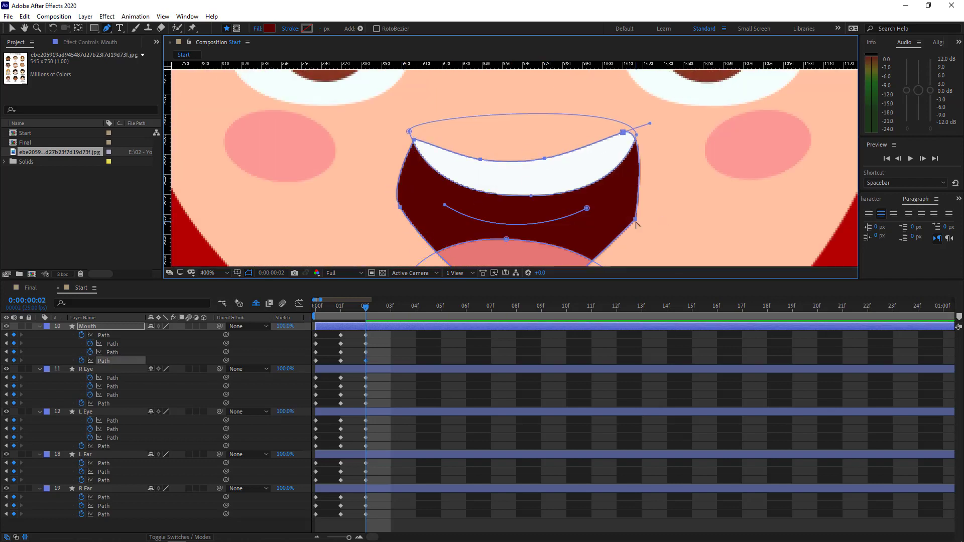
Step: Round the sides and bottom of the open mouth by adjusting its side points and curve handles
{"action": "left_click_drag", "start_coordinate": [635, 220], "coordinate": [650, 190]}
{"action": "left_click_drag", "start_coordinate": [400, 206], "coordinate": [422, 248]}
{"action": "left_click_drag", "start_coordinate": [414, 140], "coordinate": [399, 144]}
{"action": "left_click_drag", "start_coordinate": [400, 207], "coordinate": [408, 214]}
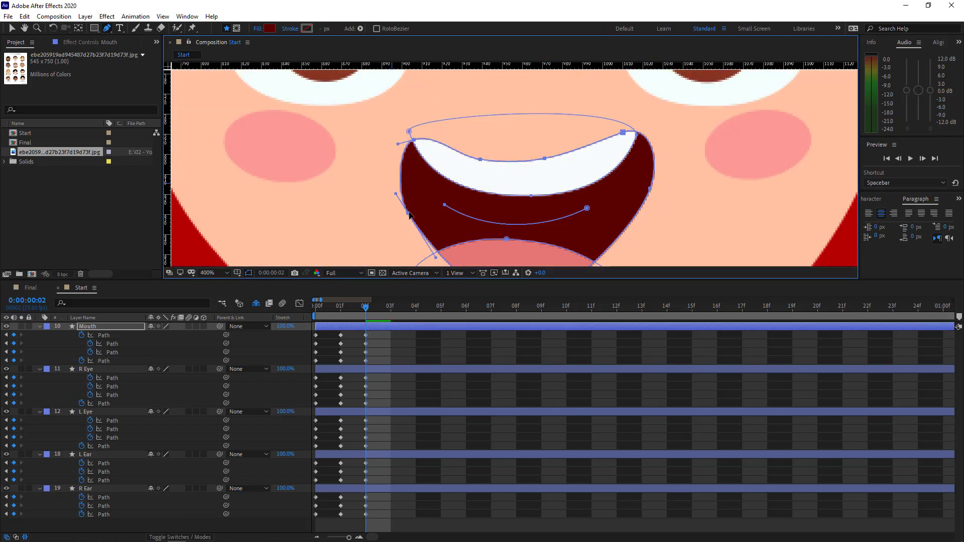
{"action": "scroll", "coordinate": [548, 163], "scroll_direction": "down", "scroll_amount": 2}
{"action": "left_click_drag", "start_coordinate": [549, 203], "coordinate": [557, 207]}
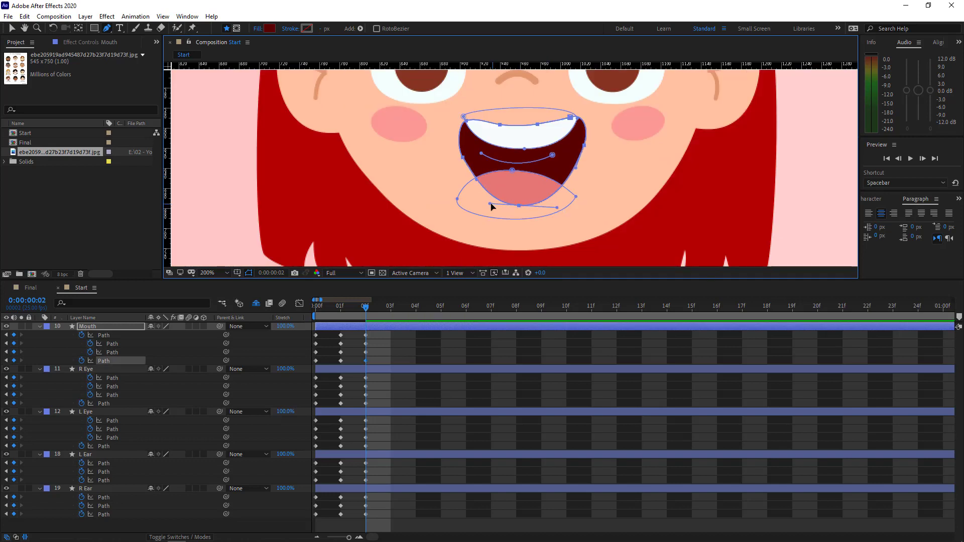
Step: Reselect the mouth outline and refine the curve of its lower edge beside the tongue
{"action": "left_click", "coordinate": [69, 389]}
{"action": "key", "text": "v"}
{"action": "left_click", "coordinate": [512, 167]}
{"action": "key", "text": "g"}
{"action": "scroll", "coordinate": [514, 169], "scroll_direction": "up", "scroll_amount": 1}
{"action": "left_click_drag", "start_coordinate": [439, 190], "coordinate": [431, 195]}
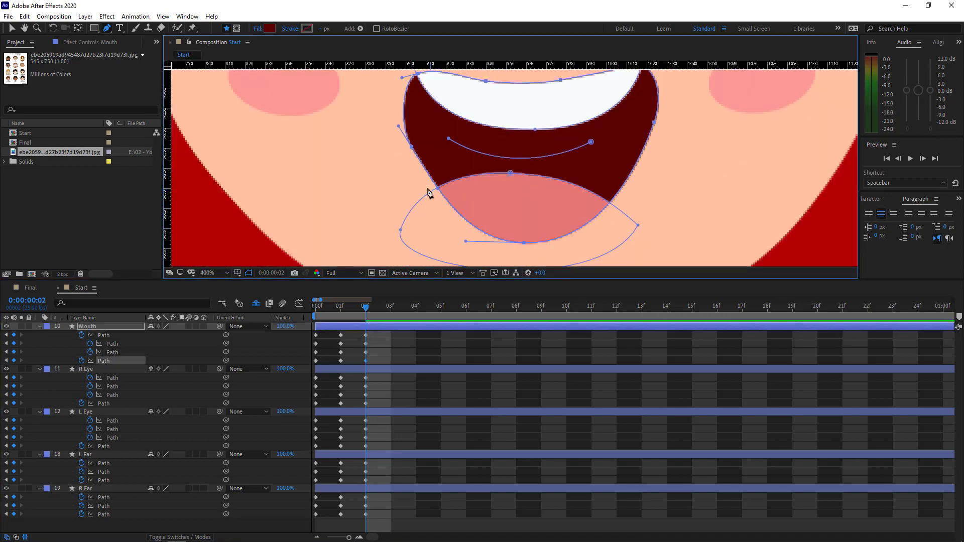
{"action": "key", "text": "v"}
{"action": "scroll", "coordinate": [538, 233], "scroll_direction": "down", "scroll_amount": 1}
{"action": "scroll", "coordinate": [614, 143], "scroll_direction": "down", "scroll_amount": 1}
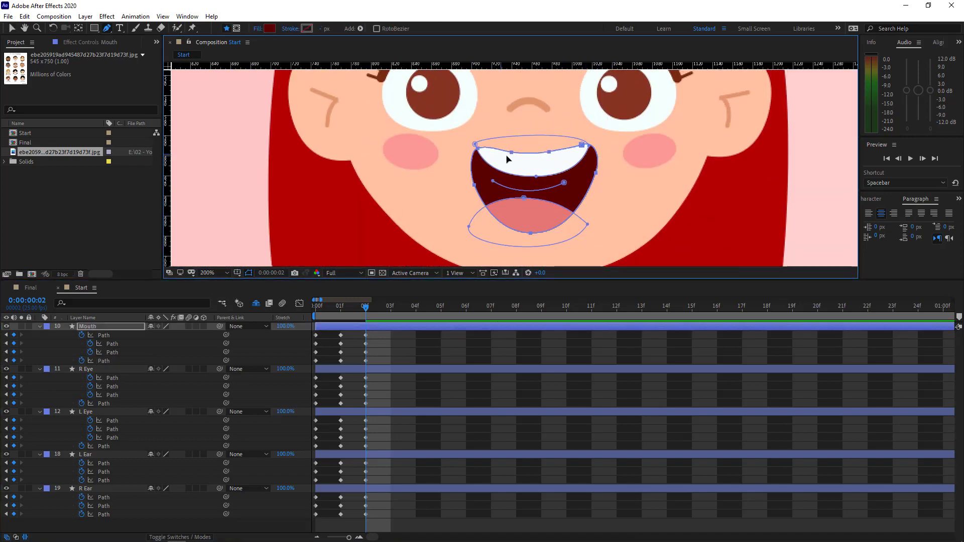
Step: Shift the upper-left lip point of the frame 2 mouth slightly outward and deselect the mouth
{"action": "left_click_drag", "start_coordinate": [511, 152], "coordinate": [506, 151]}
{"action": "left_click", "coordinate": [468, 349]}
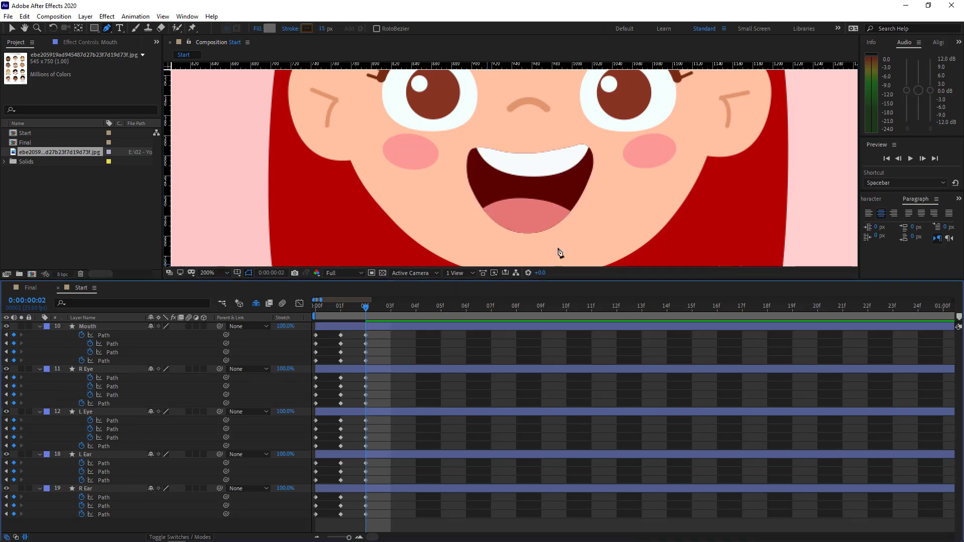
Step: Rotate the L Ear paths counterclockwise at frame 2 and move them upward and away from the face
{"action": "scroll", "coordinate": [545, 216], "scroll_direction": "down", "scroll_amount": 2}
{"action": "scroll", "coordinate": [523, 181], "scroll_direction": "up", "scroll_amount": 1}
{"action": "left_click_drag", "start_coordinate": [528, 155], "coordinate": [519, 196]}
{"action": "scroll", "coordinate": [519, 196], "scroll_direction": "up", "scroll_amount": 1}
{"action": "left_click", "coordinate": [717, 200]}
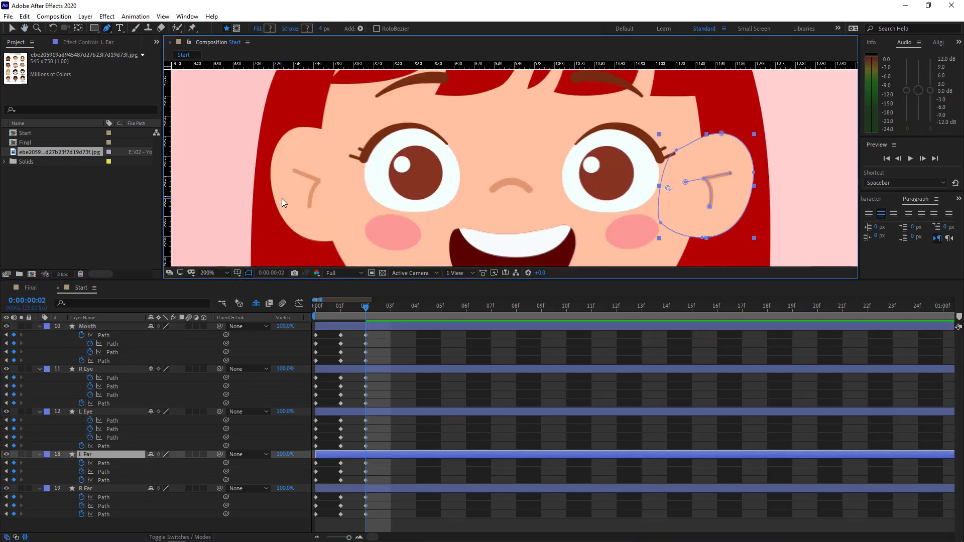
{"action": "left_click_drag", "start_coordinate": [790, 120], "coordinate": [651, 247]}
{"action": "key", "text": "ctrl+t"}
{"action": "left_click_drag", "start_coordinate": [772, 227], "coordinate": [784, 197]}
{"action": "left_click_drag", "start_coordinate": [723, 195], "coordinate": [740, 163]}
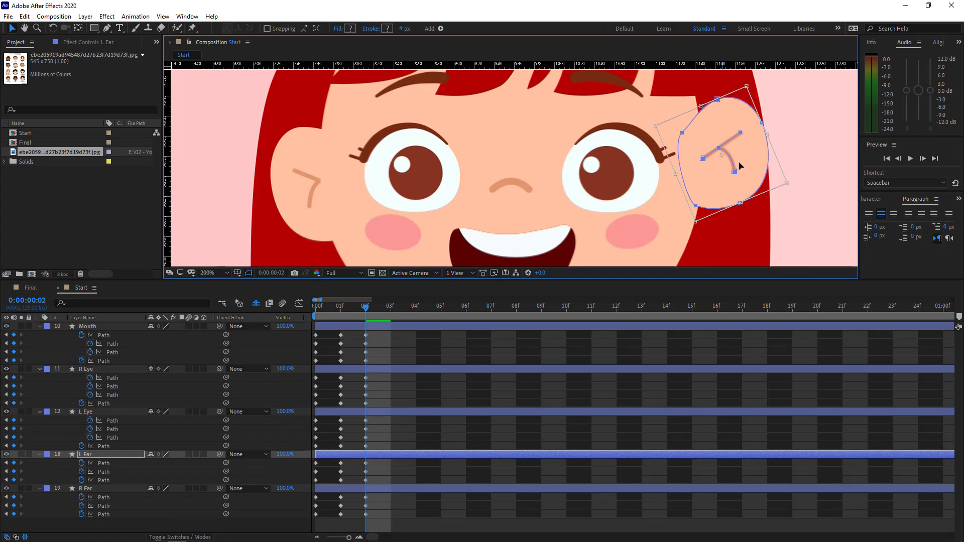
Step: Rotate the R Ear paths clockwise at frame 2 and move them upward and outward to mirror the other ear
{"action": "left_click", "coordinate": [281, 186]}
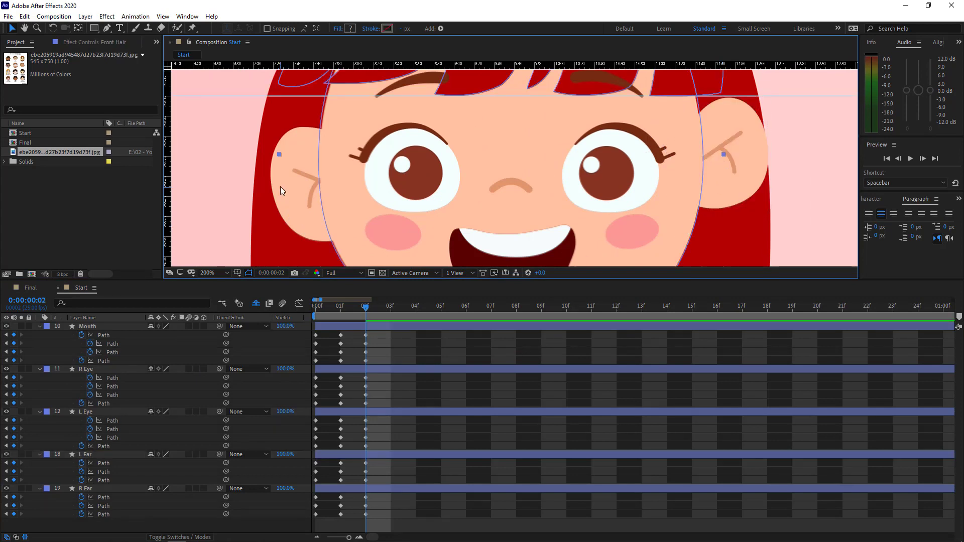
{"action": "left_click", "coordinate": [95, 455]}
{"action": "left_click", "coordinate": [96, 488]}
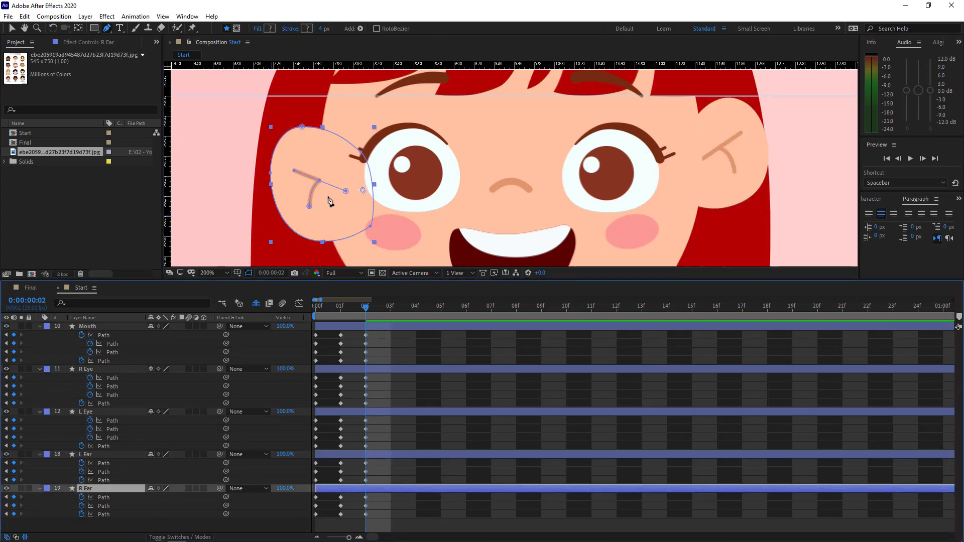
{"action": "left_click_drag", "start_coordinate": [390, 113], "coordinate": [237, 248]}
{"action": "key", "text": "ctrl+t"}
{"action": "left_click_drag", "start_coordinate": [411, 186], "coordinate": [404, 216]}
{"action": "left_click_drag", "start_coordinate": [332, 219], "coordinate": [318, 194]}
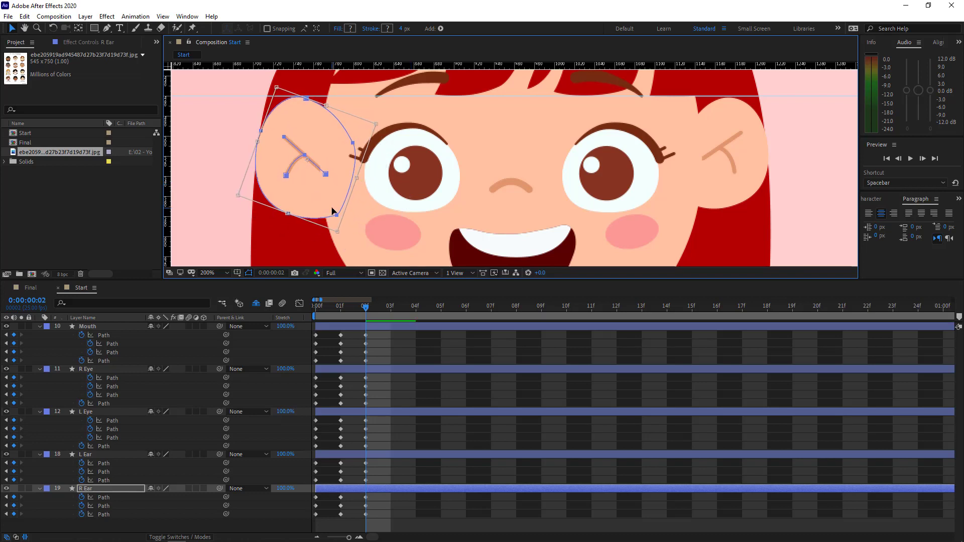
Step: Compare the poses and lower the L Ear paths at frame 2, bringing them slightly closer to the face
{"action": "left_click", "coordinate": [427, 349]}
{"action": "scroll", "coordinate": [541, 246], "scroll_direction": "down", "scroll_amount": 2}
{"action": "left_click_drag", "start_coordinate": [321, 307], "coordinate": [366, 309]}
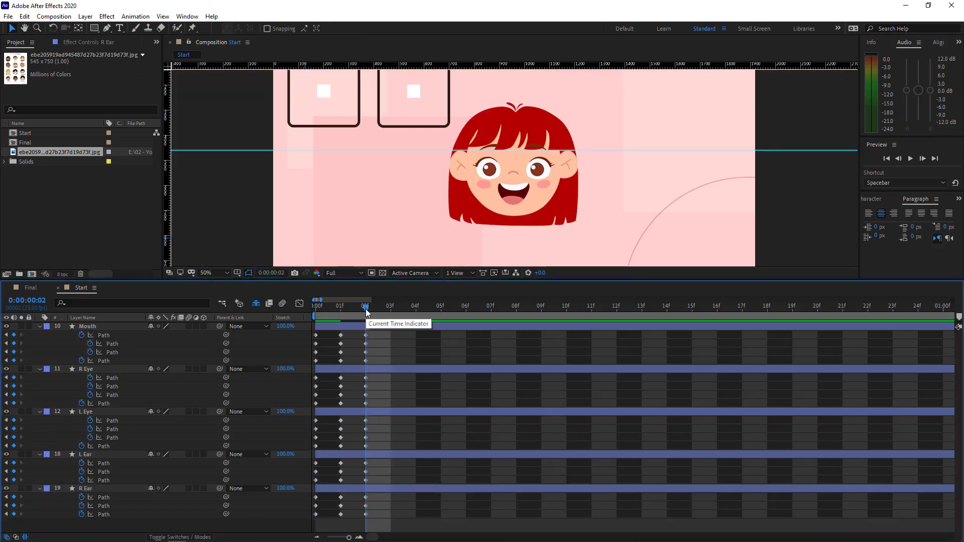
{"action": "scroll", "coordinate": [307, 216], "scroll_direction": "up", "scroll_amount": 2}
{"action": "left_click", "coordinate": [683, 189]}
{"action": "key", "text": "g"}
{"action": "left_click_drag", "start_coordinate": [662, 221], "coordinate": [797, 80]}
{"action": "key", "text": "ctrl+t"}
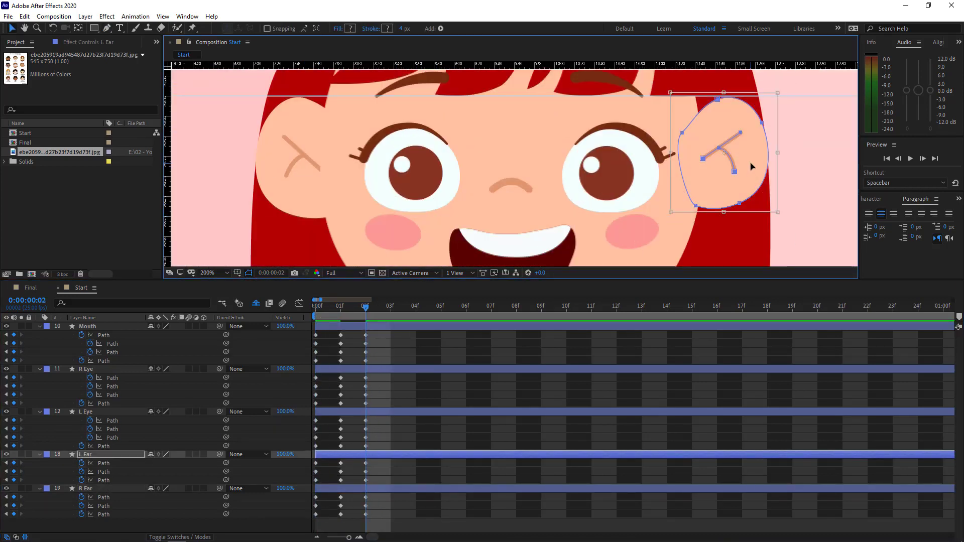
{"action": "left_click_drag", "start_coordinate": [751, 166], "coordinate": [745, 177]}
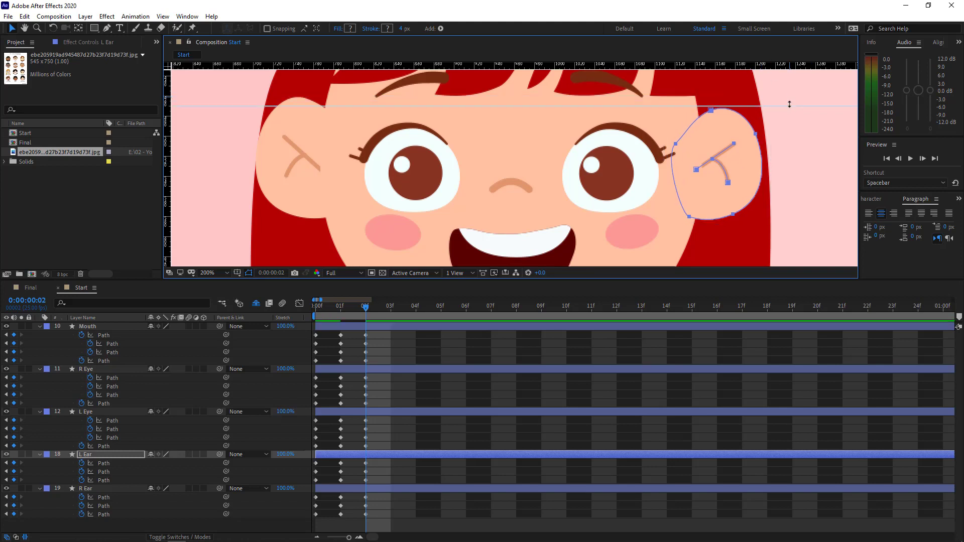
Step: Recheck the ear motion and shift the L Ear paths a little further inward toward the head
{"action": "scroll", "coordinate": [755, 206], "scroll_direction": "down", "scroll_amount": 2}
{"action": "left_click_drag", "start_coordinate": [321, 308], "coordinate": [365, 312]}
{"action": "scroll", "coordinate": [647, 182], "scroll_direction": "up", "scroll_amount": 2}
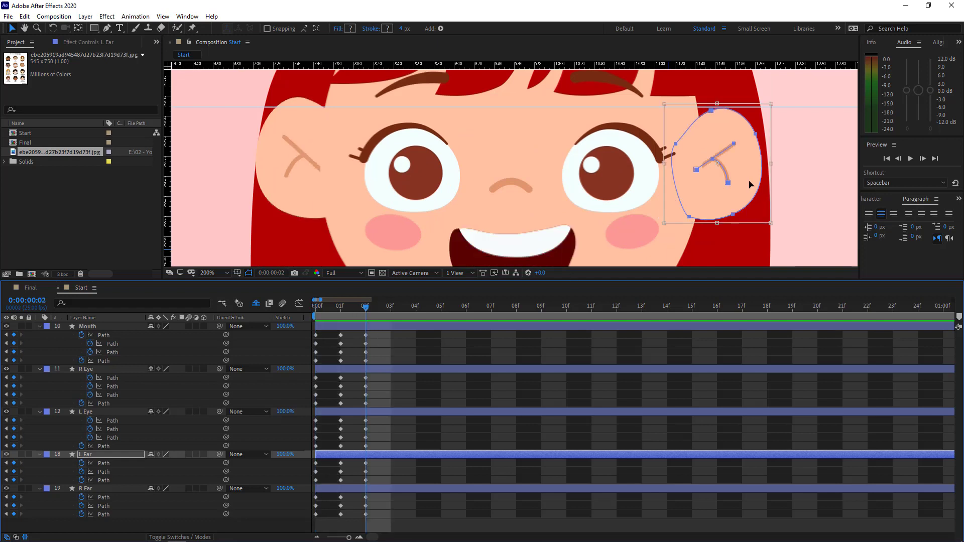
{"action": "left_click_drag", "start_coordinate": [750, 181], "coordinate": [740, 181]}
Step: Nudge the R Ear paths downward and inward at frame 2 so they match the height of L Ear
{"action": "left_click", "coordinate": [179, 490]}
{"action": "key", "text": "u"}
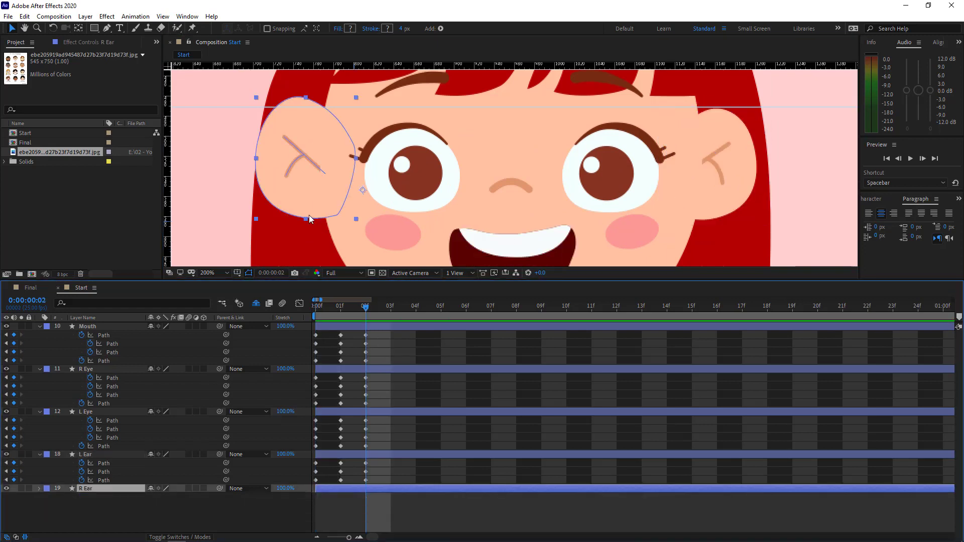
{"action": "key", "text": "u"}
{"action": "double_click", "coordinate": [309, 217]}
{"action": "key", "text": "shift+Down"}
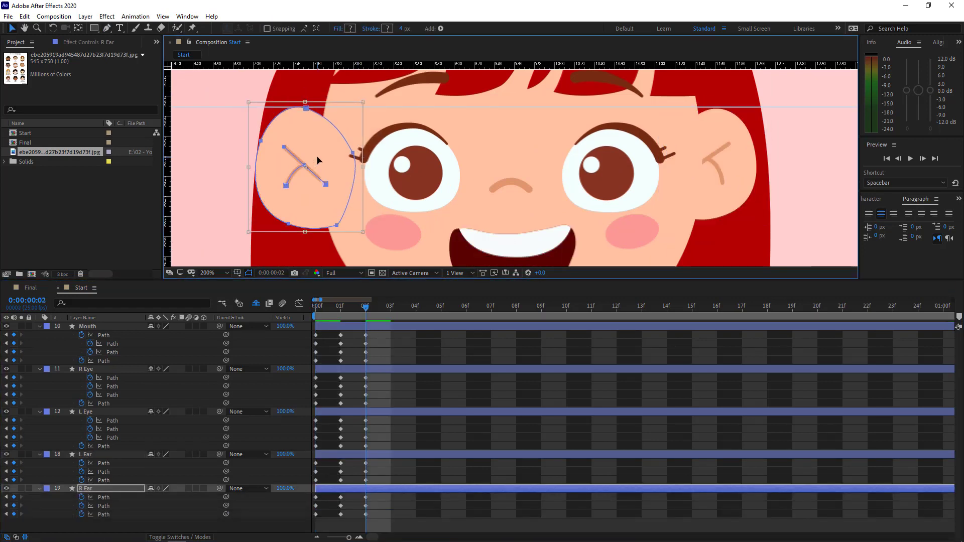
{"action": "key", "text": "shift+Right"}
{"action": "key", "text": "shift+Right"}
{"action": "key", "text": "shift+Right"}
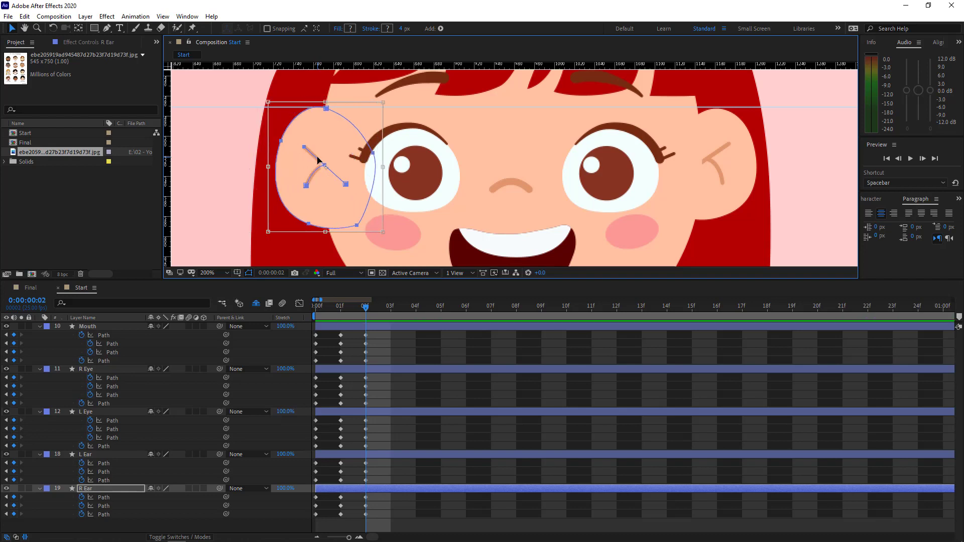
{"action": "key", "text": "shift+Left"}
{"action": "left_click", "coordinate": [271, 515]}
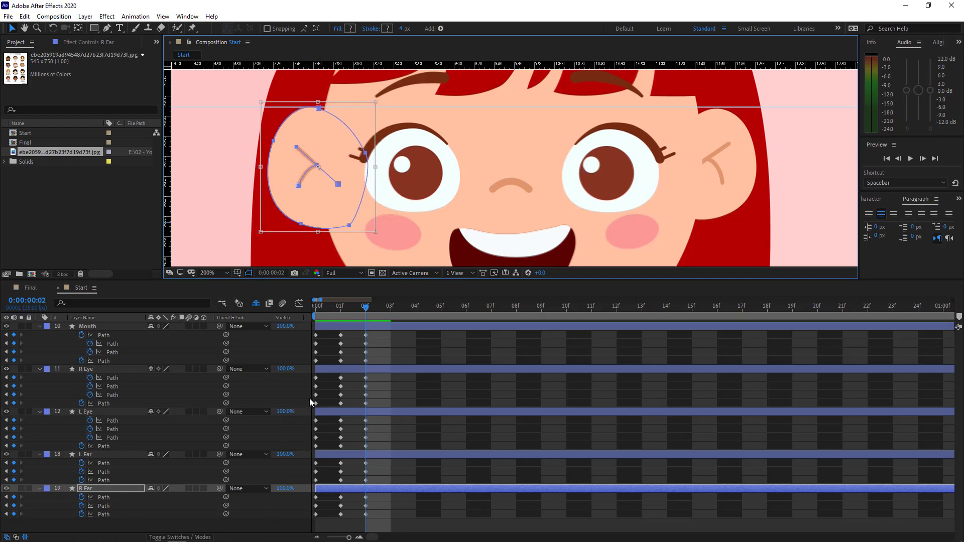
Step: At frame 3, bend the line inside the mouth into a downward-turned frown curve
{"action": "scroll", "coordinate": [515, 223], "scroll_direction": "down", "scroll_amount": 2}
{"action": "key", "text": "Home"}
{"action": "left_click", "coordinate": [366, 307]}
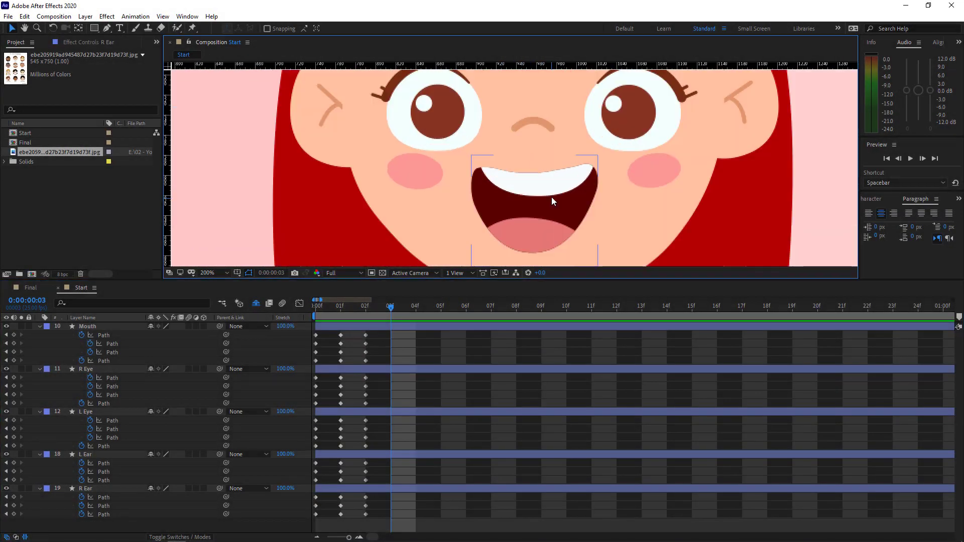
{"action": "left_click", "coordinate": [502, 246]}
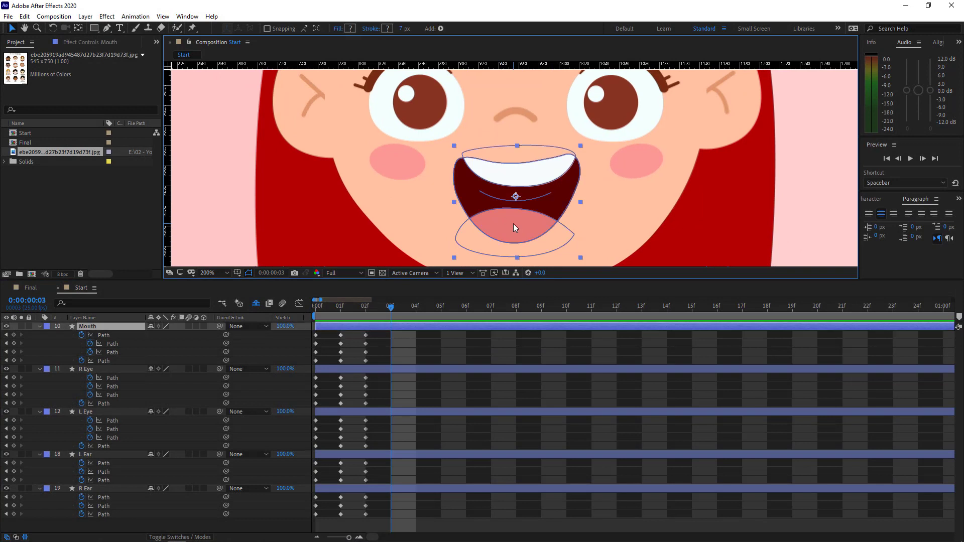
{"action": "key", "text": "g"}
{"action": "left_click", "coordinate": [551, 193]}
{"action": "scroll", "coordinate": [547, 187], "scroll_direction": "up", "scroll_amount": 1}
{"action": "left_click_drag", "start_coordinate": [539, 172], "coordinate": [527, 146]}
{"action": "left_click_drag", "start_coordinate": [491, 221], "coordinate": [493, 156]}
{"action": "left_click_drag", "start_coordinate": [545, 209], "coordinate": [491, 159]}
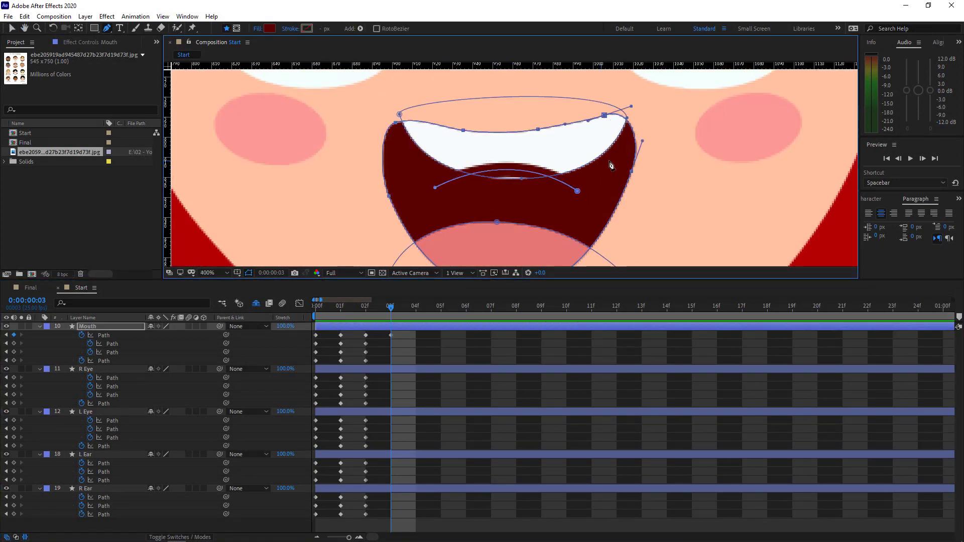
Step: Collapse the dark mouth outline onto the frown line by moving its top, bottom, corner and side points
{"action": "left_click_drag", "start_coordinate": [534, 208], "coordinate": [531, 176]}
{"action": "left_click_drag", "start_coordinate": [498, 261], "coordinate": [504, 138]}
{"action": "left_click_drag", "start_coordinate": [535, 98], "coordinate": [532, 141]}
{"action": "left_click_drag", "start_coordinate": [460, 98], "coordinate": [435, 156]}
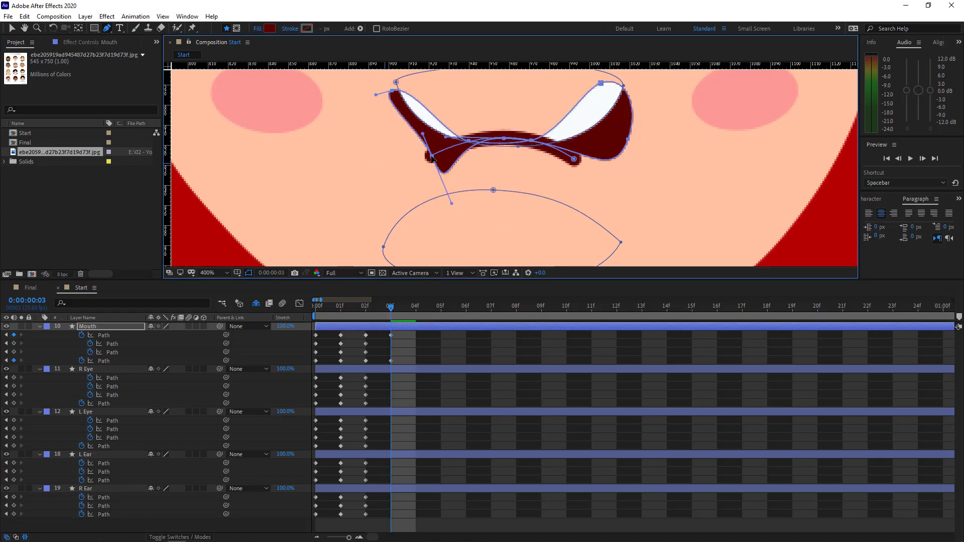
{"action": "left_click_drag", "start_coordinate": [391, 91], "coordinate": [423, 149]}
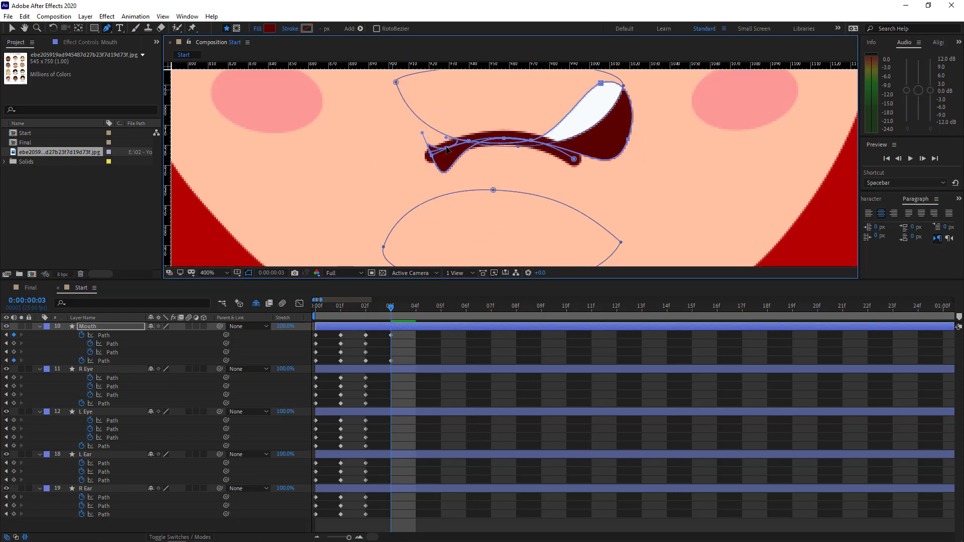
{"action": "left_click_drag", "start_coordinate": [601, 83], "coordinate": [557, 146]}
{"action": "left_click_drag", "start_coordinate": [628, 139], "coordinate": [575, 158]}
Step: Pull in the curve handles at both ends of the mouth outline so it hugs the frown line
{"action": "scroll", "coordinate": [574, 158], "scroll_direction": "up", "scroll_amount": 1}
{"action": "left_click_drag", "start_coordinate": [659, 85], "coordinate": [645, 119]}
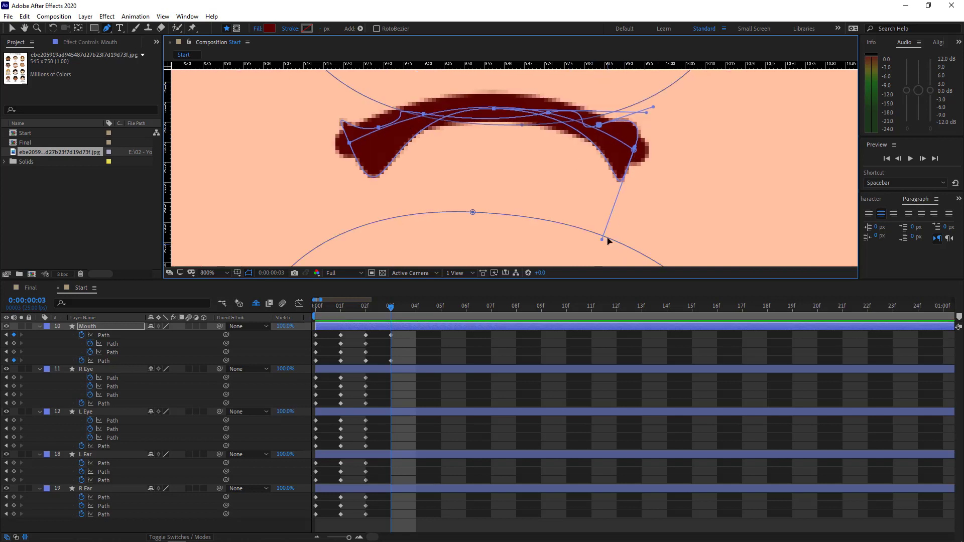
{"action": "left_click_drag", "start_coordinate": [607, 238], "coordinate": [564, 115]}
{"action": "left_click_drag", "start_coordinate": [466, 120], "coordinate": [451, 105]}
{"action": "left_click", "coordinate": [350, 143]}
{"action": "left_click_drag", "start_coordinate": [332, 101], "coordinate": [347, 139]}
{"action": "left_click_drag", "start_coordinate": [408, 226], "coordinate": [357, 149]}
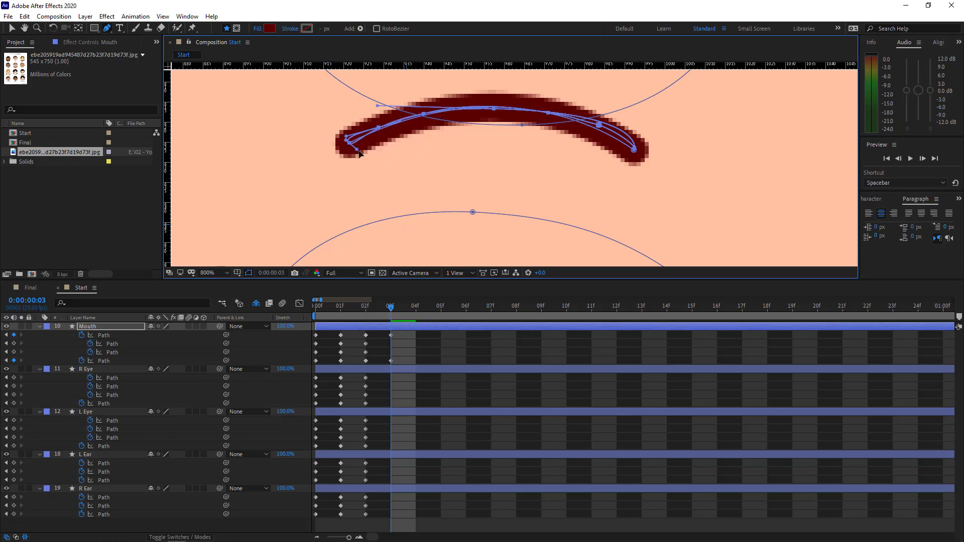
Step: Add frame 3 keyframes to the Mouth's two remaining Path properties
{"action": "left_click", "coordinate": [13, 344]}
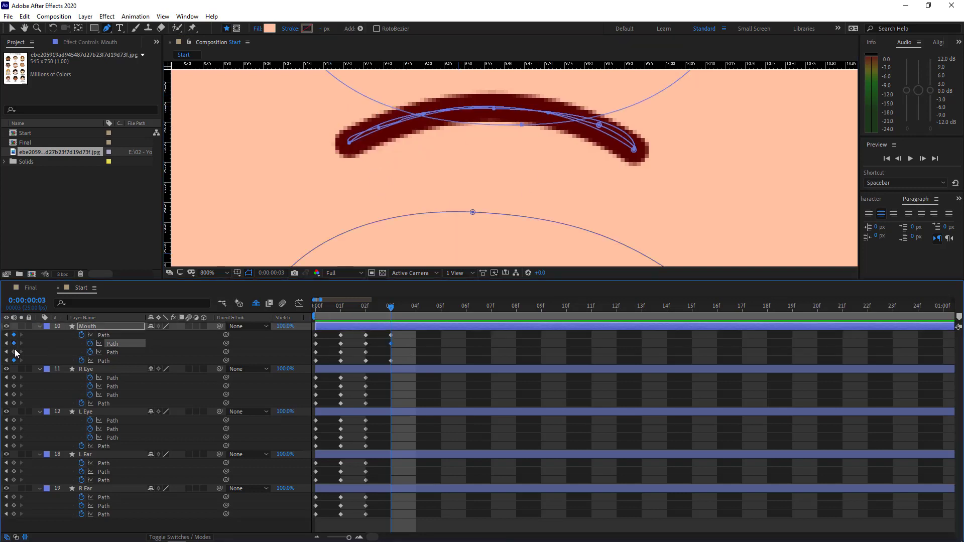
{"action": "left_click", "coordinate": [13, 353]}
{"action": "scroll", "coordinate": [482, 196], "scroll_direction": "down", "scroll_amount": 3}
{"action": "key", "text": "F2"}
Step: Compare the frowning mouth at frame 3 with the open mouth at frame 2
{"action": "left_click_drag", "start_coordinate": [536, 176], "coordinate": [536, 221]}
{"action": "mouse_move", "coordinate": [391, 308]}
{"action": "left_mouse_down"}
{"action": "mouse_move", "coordinate": [379, 309]}
{"action": "mouse_move", "coordinate": [390, 311]}
{"action": "left_mouse_up"}
{"action": "left_click_drag", "start_coordinate": [402, 332], "coordinate": [492, 356]}
{"action": "left_click", "coordinate": [559, 355]}
{"action": "left_click_drag", "start_coordinate": [477, 309], "coordinate": [363, 345]}
{"action": "left_click_drag", "start_coordinate": [503, 332], "coordinate": [485, 363]}
{"action": "left_click_drag", "start_coordinate": [492, 361], "coordinate": [392, 362]}
{"action": "scroll", "coordinate": [518, 236], "scroll_direction": "up", "scroll_amount": 1}
{"action": "left_click_drag", "start_coordinate": [518, 237], "coordinate": [516, 176]}
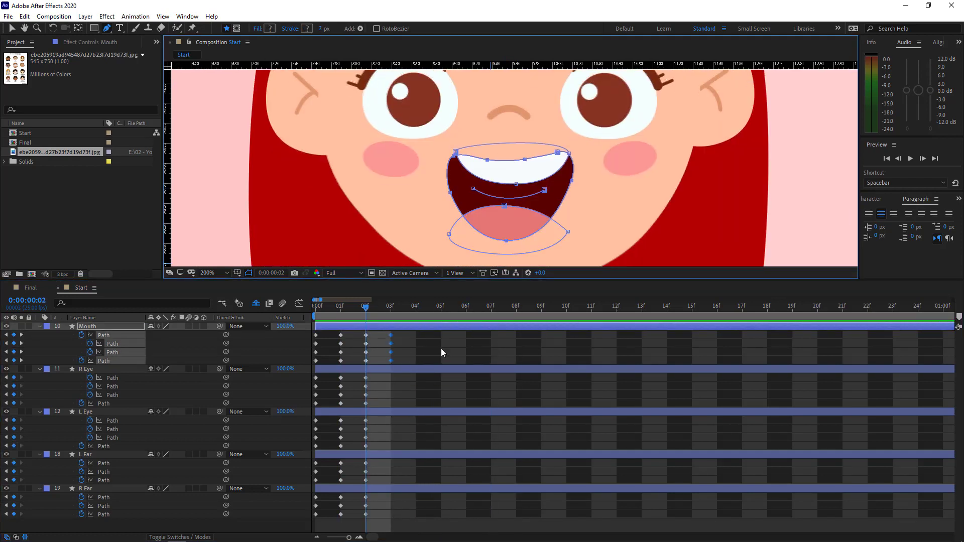
{"action": "left_click", "coordinate": [442, 352]}
{"action": "left_click_drag", "start_coordinate": [549, 121], "coordinate": [524, 204]}
{"action": "scroll", "coordinate": [695, 207], "scroll_direction": "down", "scroll_amount": 1}
{"action": "left_click", "coordinate": [400, 392]}
{"action": "key", "text": "Page_Down"}
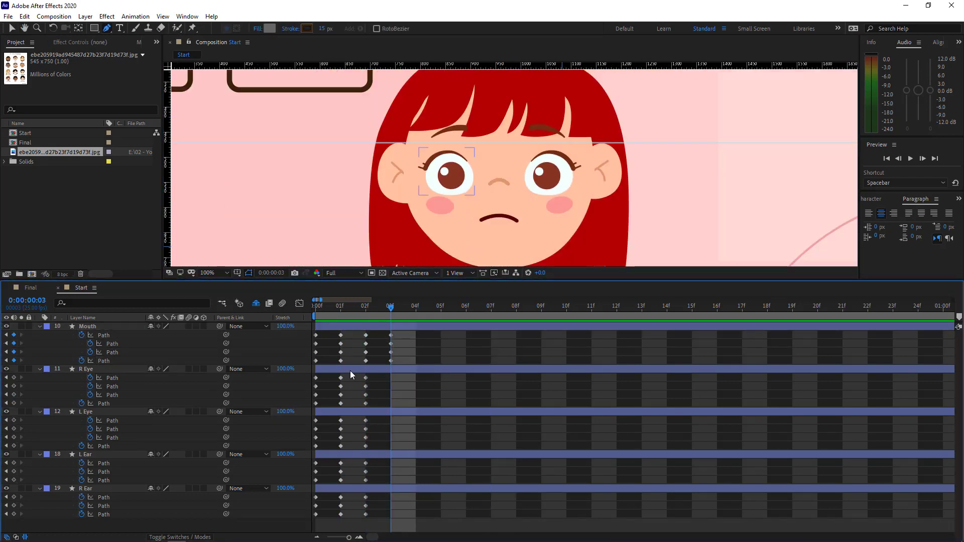
Step: Expand the L Eye contents, collapse its shape groups, and hide eyelid, Group 2 and White
{"action": "left_click", "coordinate": [352, 368]}
{"action": "left_click", "coordinate": [355, 409]}
{"action": "scroll", "coordinate": [544, 161], "scroll_direction": "up", "scroll_amount": 1}
{"action": "double_click", "coordinate": [40, 412]}
{"action": "scroll", "coordinate": [44, 428], "scroll_direction": "down", "scroll_amount": 3}
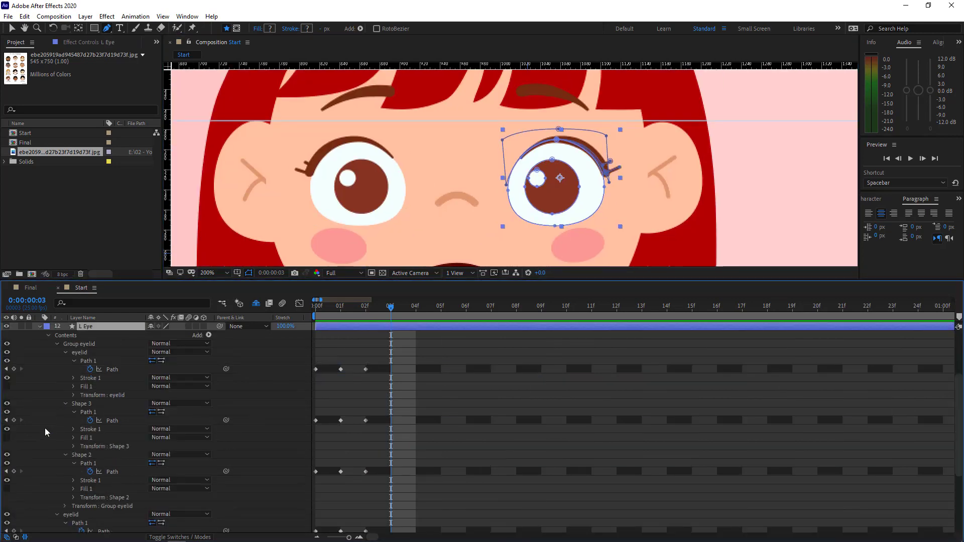
{"action": "left_click", "coordinate": [64, 352]}
{"action": "left_click", "coordinate": [65, 361]}
{"action": "left_click", "coordinate": [66, 370]}
{"action": "left_click", "coordinate": [57, 400]}
{"action": "left_click", "coordinate": [56, 392]}
{"action": "left_click", "coordinate": [82, 425]}
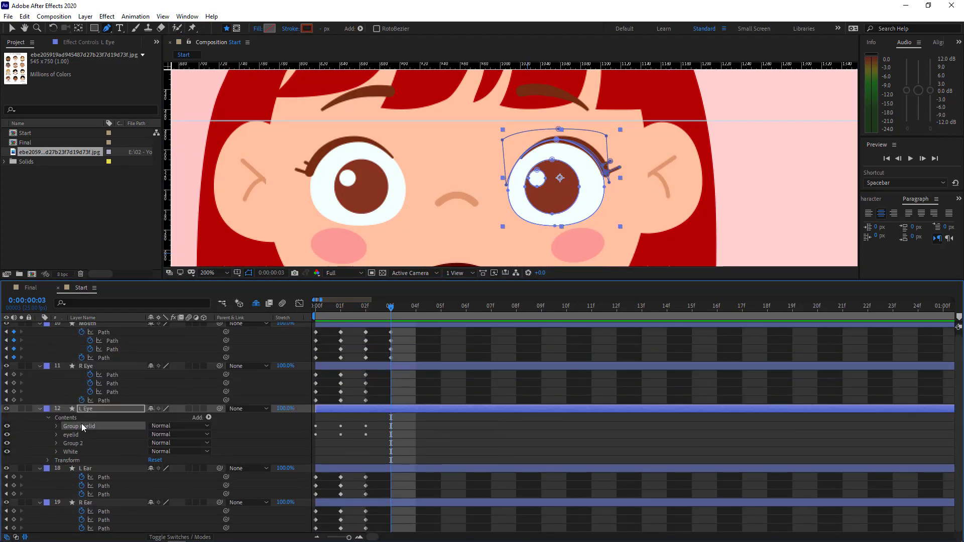
{"action": "left_click", "coordinate": [7, 443]}
{"action": "left_click", "coordinate": [7, 452]}
Step: Flip the L Eye lid line into a drooping downward curve at frame 3 and smooth it with its handles
{"action": "scroll", "coordinate": [575, 185], "scroll_direction": "up", "scroll_amount": 1}
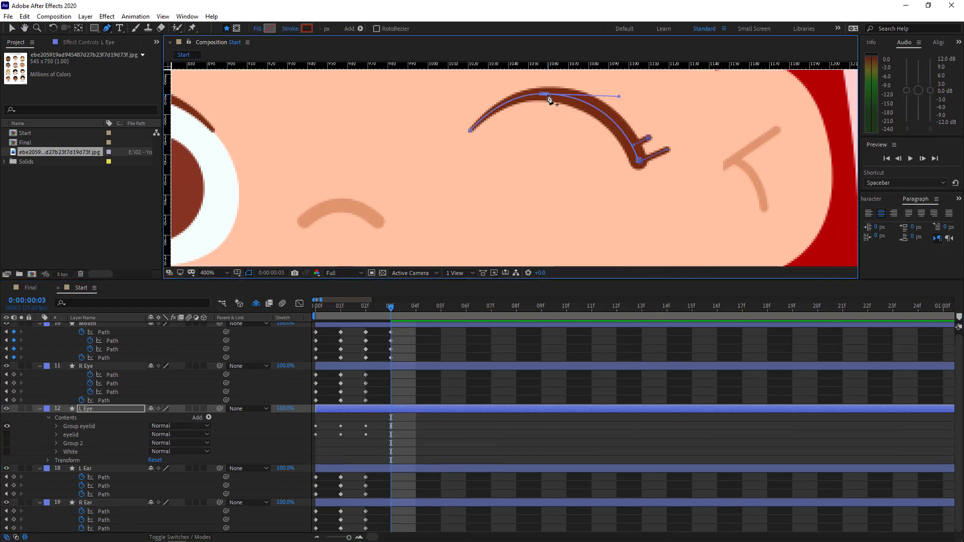
{"action": "left_click_drag", "start_coordinate": [553, 99], "coordinate": [559, 170]}
{"action": "left_click_drag", "start_coordinate": [637, 169], "coordinate": [587, 177]}
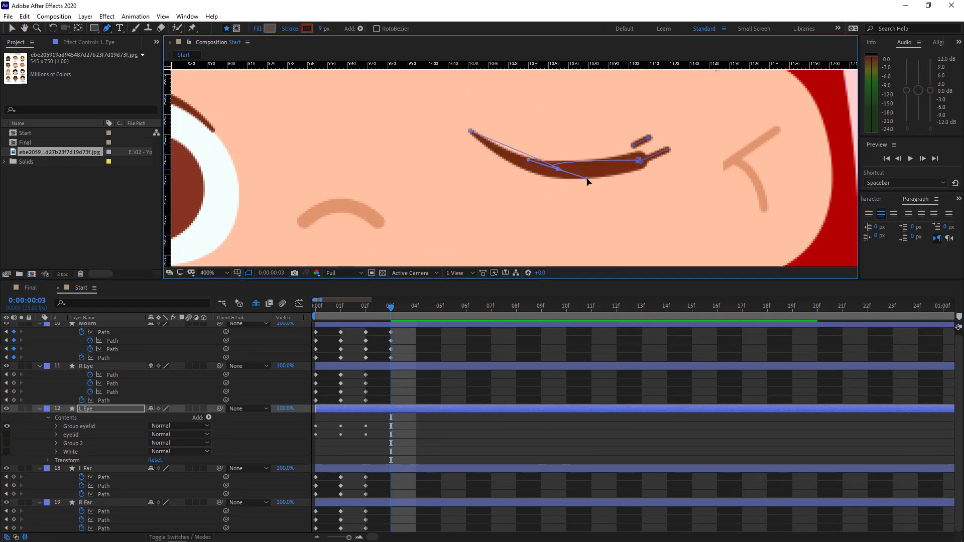
{"action": "left_click_drag", "start_coordinate": [528, 162], "coordinate": [499, 163]}
{"action": "scroll", "coordinate": [495, 168], "scroll_direction": "down", "scroll_amount": 1}
{"action": "left_click", "coordinate": [261, 351]}
{"action": "scroll", "coordinate": [597, 222], "scroll_direction": "down", "scroll_amount": 1}
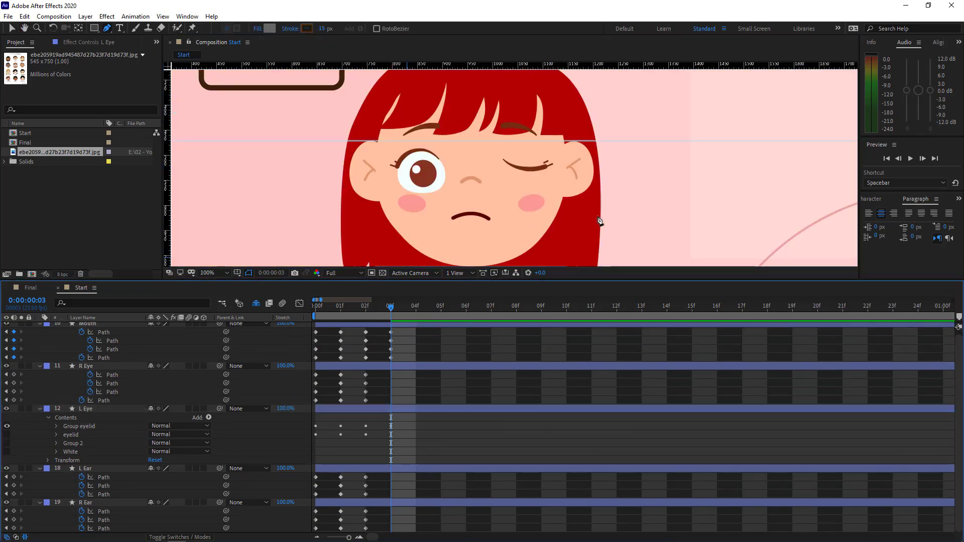
Step: Rotate the lashes at the outer end of the L Eye lid line to a more upright angle
{"action": "scroll", "coordinate": [601, 221], "scroll_direction": "up", "scroll_amount": 2}
{"action": "left_click_drag", "start_coordinate": [653, 160], "coordinate": [545, 200]}
{"action": "left_click", "coordinate": [432, 409]}
{"action": "scroll", "coordinate": [536, 205], "scroll_direction": "up", "scroll_amount": 1}
{"action": "double_click", "coordinate": [581, 174], "text": "ctrl"}
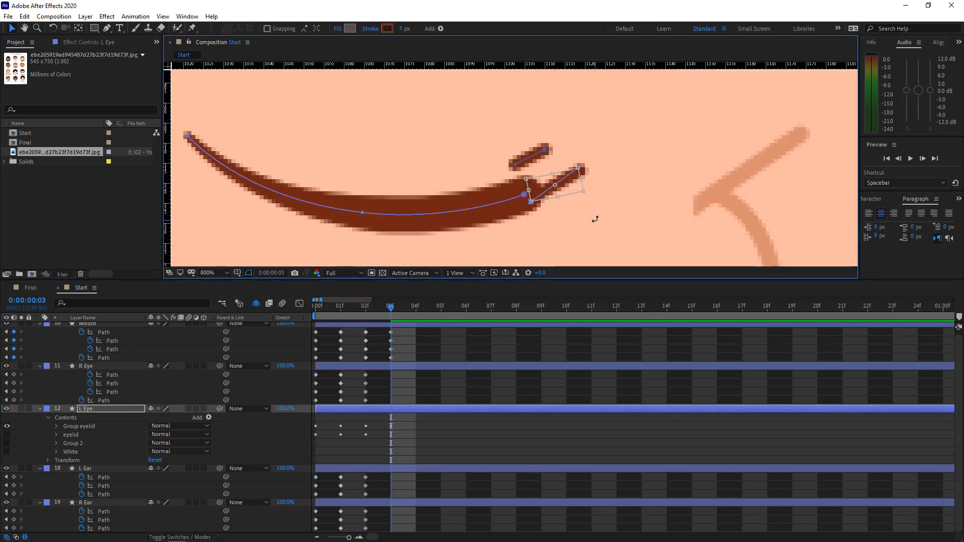
{"action": "mouse_move", "coordinate": [596, 217]}
{"action": "left_mouse_down"}
{"action": "mouse_move", "coordinate": [603, 176]}
{"action": "mouse_move", "coordinate": [545, 173]}
{"action": "mouse_move", "coordinate": [540, 156]}
{"action": "left_mouse_up"}
{"action": "left_click", "coordinate": [107, 417]}
Step: Show the White and eyelid shapes of L Eye again and select eyelid for editing
{"action": "scroll", "coordinate": [515, 171], "scroll_direction": "down", "scroll_amount": 1}
{"action": "scroll", "coordinate": [573, 213], "scroll_direction": "down", "scroll_amount": 1}
{"action": "left_click_drag", "start_coordinate": [572, 213], "coordinate": [499, 221]}
{"action": "left_click", "coordinate": [7, 452]}
{"action": "scroll", "coordinate": [555, 154], "scroll_direction": "up", "scroll_amount": 1}
{"action": "left_click", "coordinate": [70, 434]}
{"action": "left_click", "coordinate": [7, 434]}
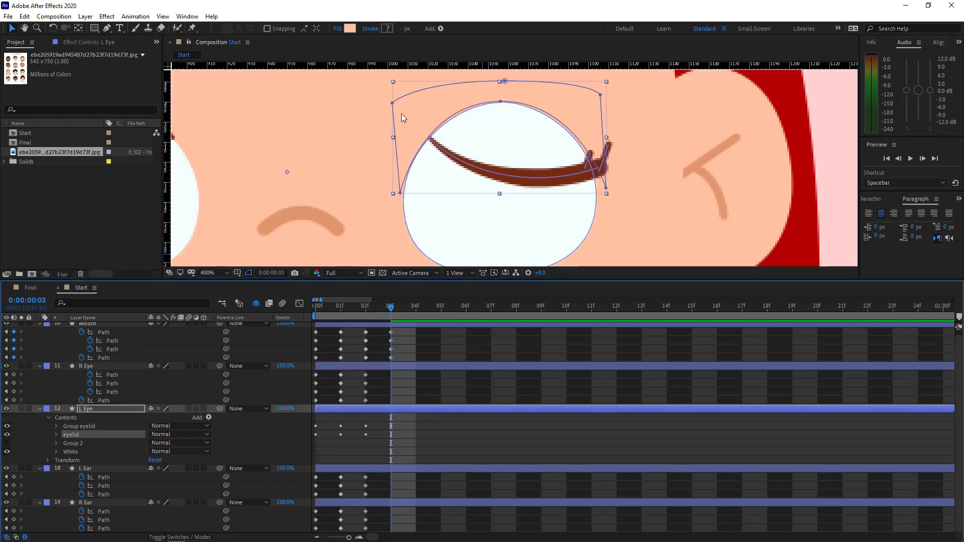
Step: Reshape the L Eye eyelid fill so its lower edge follows the drooping lid line, raising both lower corners
{"action": "key", "text": "g"}
{"action": "left_click_drag", "start_coordinate": [501, 102], "coordinate": [507, 161]}
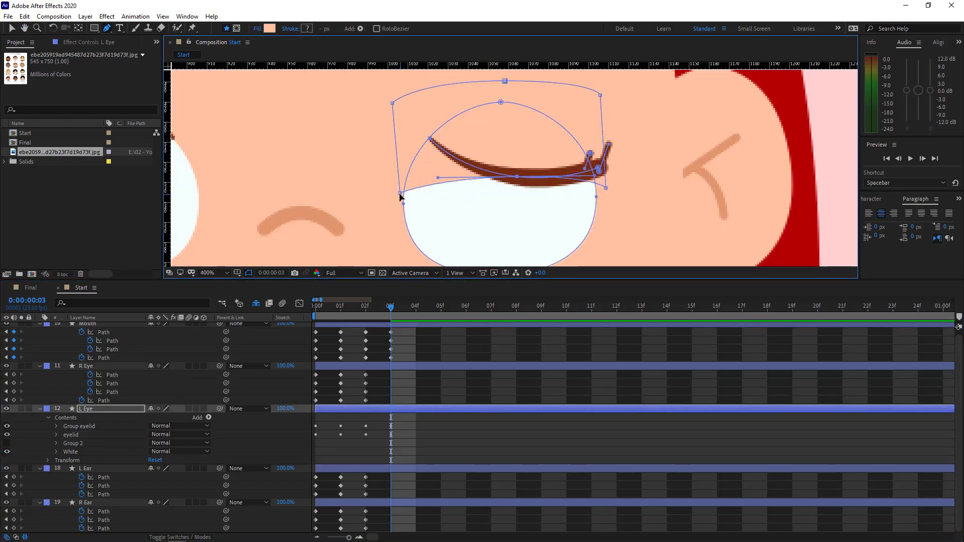
{"action": "left_click_drag", "start_coordinate": [401, 193], "coordinate": [415, 113]}
{"action": "left_click", "coordinate": [50, 445]}
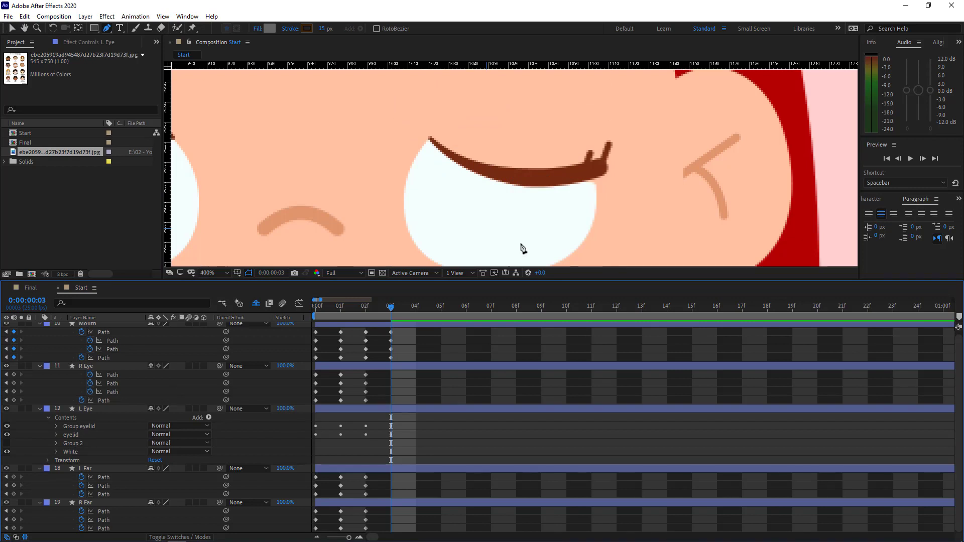
{"action": "left_click", "coordinate": [532, 409]}
{"action": "left_click_drag", "start_coordinate": [606, 188], "coordinate": [606, 165]}
{"action": "scroll", "coordinate": [520, 211], "scroll_direction": "down", "scroll_amount": 1}
{"action": "left_click_drag", "start_coordinate": [519, 204], "coordinate": [655, 200]}
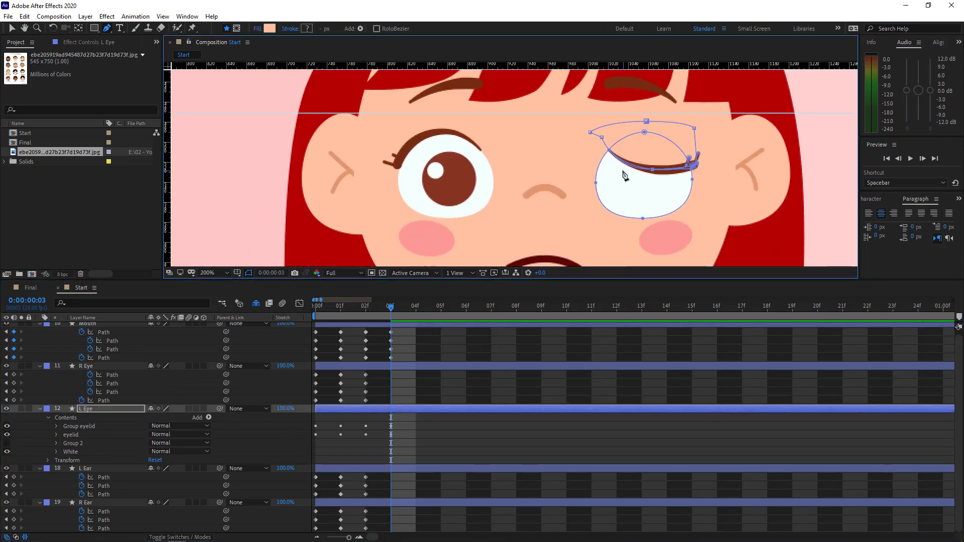
{"action": "left_click_drag", "start_coordinate": [449, 194], "coordinate": [540, 205]}
{"action": "scroll", "coordinate": [540, 204], "scroll_direction": "up", "scroll_amount": 1}
{"action": "scroll", "coordinate": [541, 205], "scroll_direction": "down", "scroll_amount": 1}
{"action": "left_click_drag", "start_coordinate": [623, 226], "coordinate": [519, 231]}
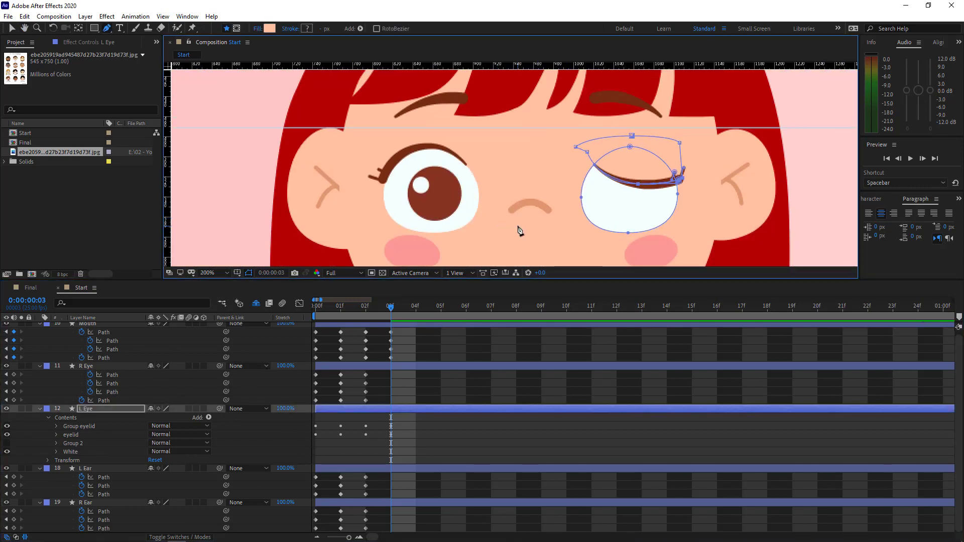
Step: Reshape the L Eyebrow at frame 3 into a sagging curve by pulling its handles below the brow
{"action": "left_click_drag", "start_coordinate": [652, 93], "coordinate": [547, 122]}
{"action": "scroll", "coordinate": [547, 122], "scroll_direction": "up", "scroll_amount": 1}
{"action": "key", "text": "v"}
{"action": "left_click", "coordinate": [535, 94]}
{"action": "key", "text": "g"}
{"action": "left_click", "coordinate": [600, 125]}
{"action": "left_click_drag", "start_coordinate": [566, 88], "coordinate": [538, 143]}
{"action": "left_click_drag", "start_coordinate": [509, 75], "coordinate": [505, 130]}
{"action": "key", "text": "v"}
{"action": "left_click_drag", "start_coordinate": [555, 151], "coordinate": [533, 192]}
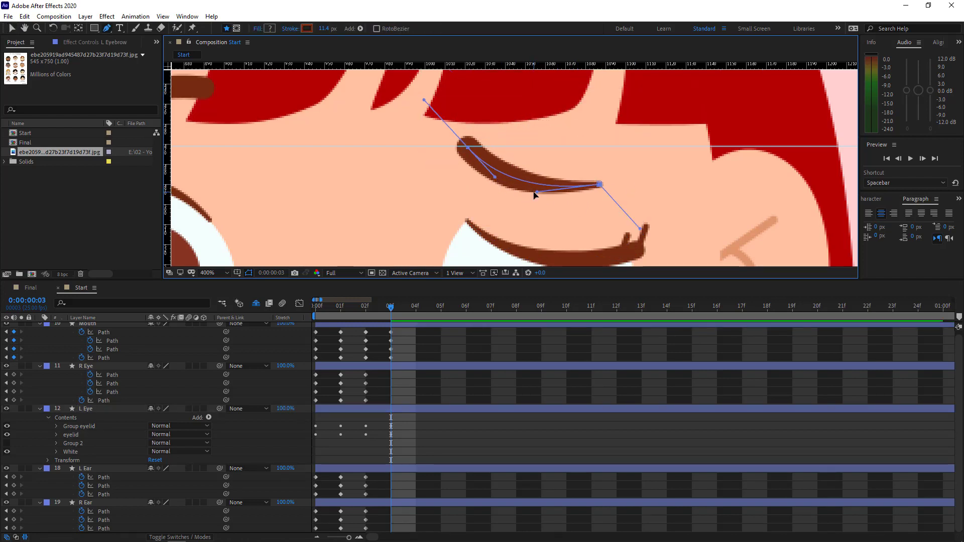
{"action": "scroll", "coordinate": [533, 193], "scroll_direction": "down", "scroll_amount": 1}
{"action": "left_click", "coordinate": [368, 293]}
Step: Show the Group 2 iris shape of L Eye again
{"action": "scroll", "coordinate": [427, 189], "scroll_direction": "down", "scroll_amount": 1}
{"action": "left_click_drag", "start_coordinate": [427, 189], "coordinate": [496, 178]}
{"action": "scroll", "coordinate": [496, 178], "scroll_direction": "up", "scroll_amount": 1}
{"action": "left_click", "coordinate": [7, 443]}
{"action": "scroll", "coordinate": [523, 225], "scroll_direction": "down", "scroll_amount": 2}
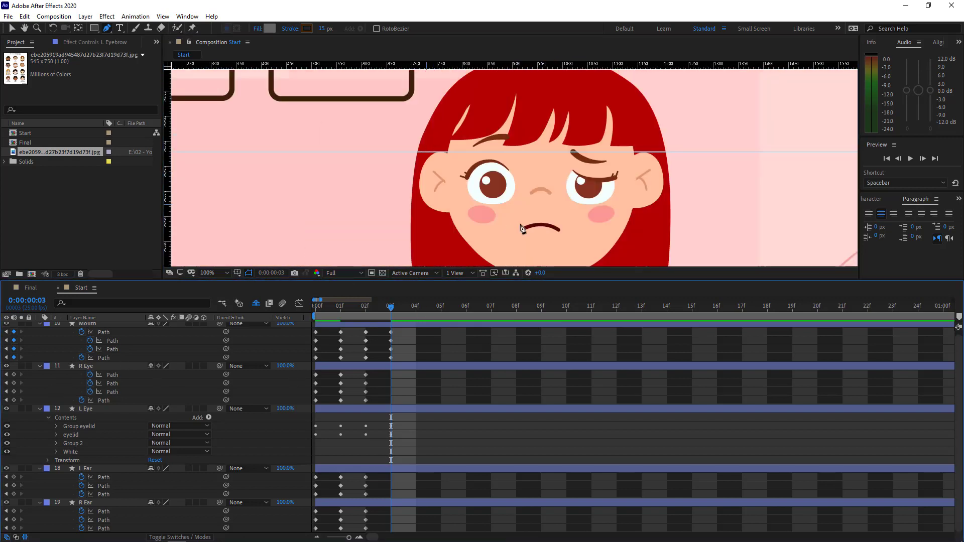
{"action": "scroll", "coordinate": [477, 184], "scroll_direction": "up", "scroll_amount": 4}
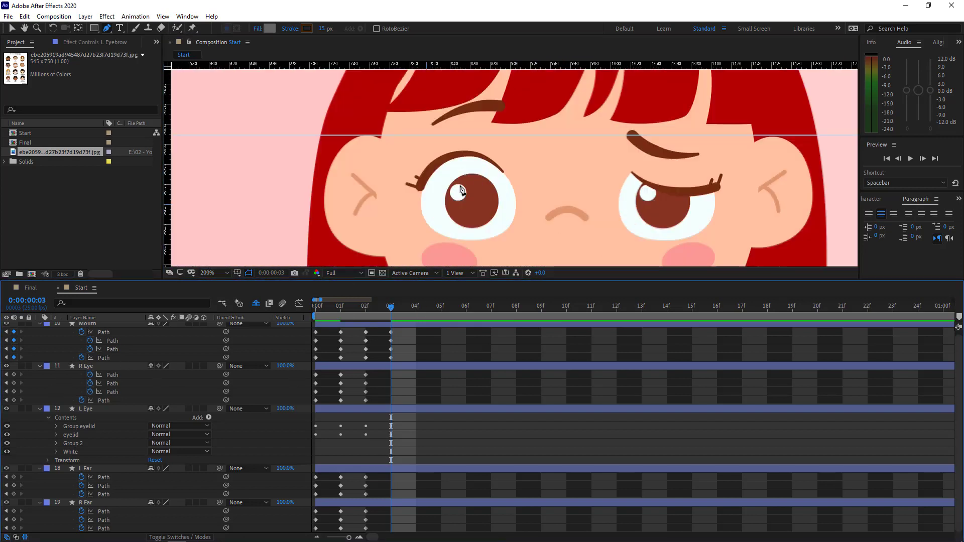
Step: Flip the R Eye lid line into a drooping downward curve at frame 3, mirroring the L Eye
{"action": "left_click", "coordinate": [43, 370]}
{"action": "scroll", "coordinate": [423, 197], "scroll_direction": "up", "scroll_amount": 1}
{"action": "scroll", "coordinate": [486, 180], "scroll_direction": "up", "scroll_amount": 1}
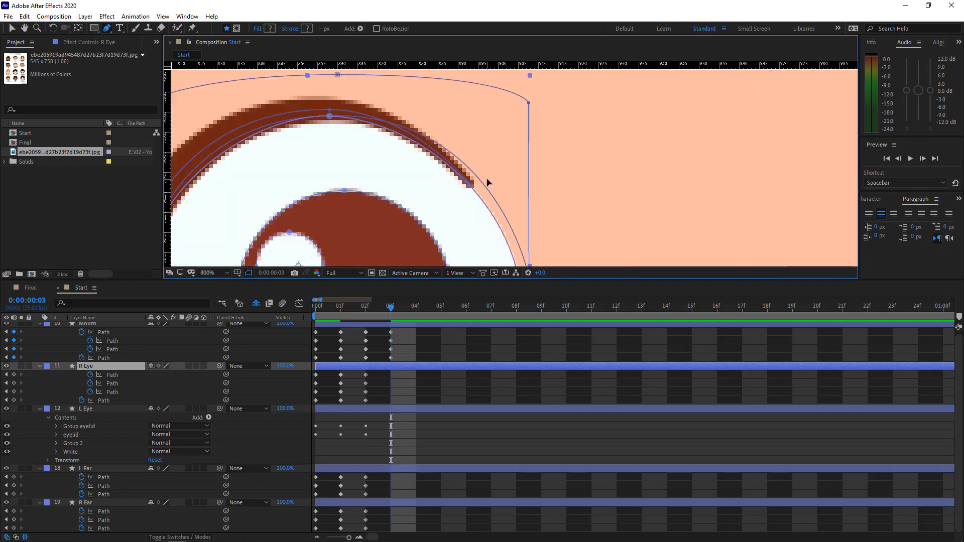
{"action": "left_click", "coordinate": [473, 185], "text": "ctrl"}
{"action": "scroll", "coordinate": [545, 213], "scroll_direction": "down", "scroll_amount": 1}
{"action": "left_click", "coordinate": [103, 367]}
{"action": "scroll", "coordinate": [392, 165], "scroll_direction": "up", "scroll_amount": 1}
{"action": "left_click", "coordinate": [329, 114]}
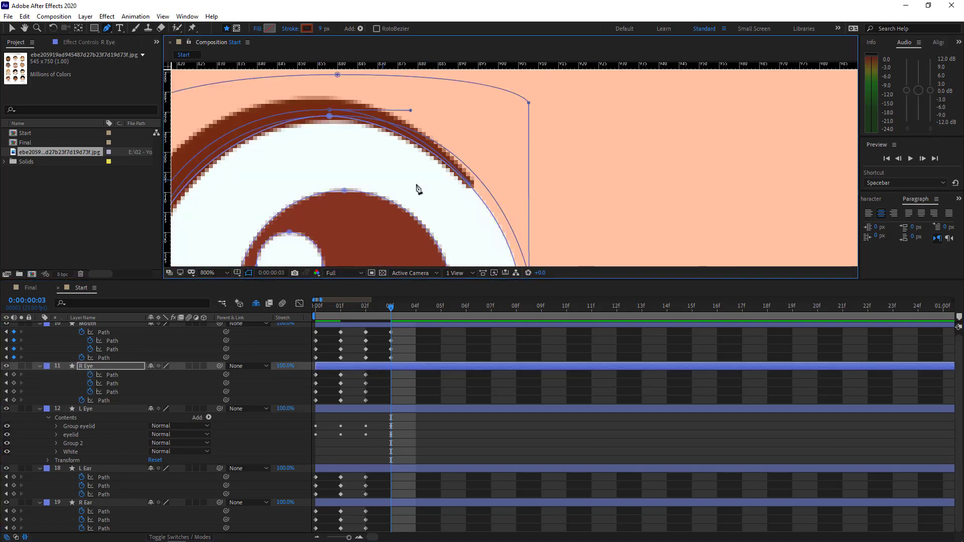
{"action": "left_click_drag", "start_coordinate": [418, 189], "coordinate": [555, 159]}
{"action": "left_click_drag", "start_coordinate": [467, 84], "coordinate": [547, 182]}
{"action": "scroll", "coordinate": [286, 179], "scroll_direction": "up", "scroll_amount": 1}
{"action": "left_click_drag", "start_coordinate": [267, 196], "coordinate": [553, 174]}
{"action": "left_click_drag", "start_coordinate": [344, 161], "coordinate": [331, 185]}
{"action": "left_click_drag", "start_coordinate": [312, 163], "coordinate": [396, 182]}
{"action": "left_click_drag", "start_coordinate": [258, 243], "coordinate": [296, 166]}
{"action": "left_click", "coordinate": [437, 346]}
Step: Adjust the lashes at the outer end of the R Eye lid line to fit the drooping curve
{"action": "scroll", "coordinate": [454, 207], "scroll_direction": "down", "scroll_amount": 3}
{"action": "left_click_drag", "start_coordinate": [454, 207], "coordinate": [394, 206]}
{"action": "scroll", "coordinate": [377, 202], "scroll_direction": "up", "scroll_amount": 2}
{"action": "scroll", "coordinate": [409, 169], "scroll_direction": "up", "scroll_amount": 1}
{"action": "left_click_drag", "start_coordinate": [218, 176], "coordinate": [385, 177]}
{"action": "left_click", "coordinate": [406, 178]}
{"action": "double_click", "coordinate": [404, 184]}
{"action": "left_click", "coordinate": [442, 347]}
{"action": "scroll", "coordinate": [504, 176], "scroll_direction": "down", "scroll_amount": 1}
{"action": "scroll", "coordinate": [500, 198], "scroll_direction": "down", "scroll_amount": 1}
{"action": "left_click_drag", "start_coordinate": [499, 198], "coordinate": [440, 200]}
Step: Reshape the R Eye eyelid fill so its lower edge follows the drooping lid line, raising both lower corners
{"action": "left_click", "coordinate": [141, 409]}
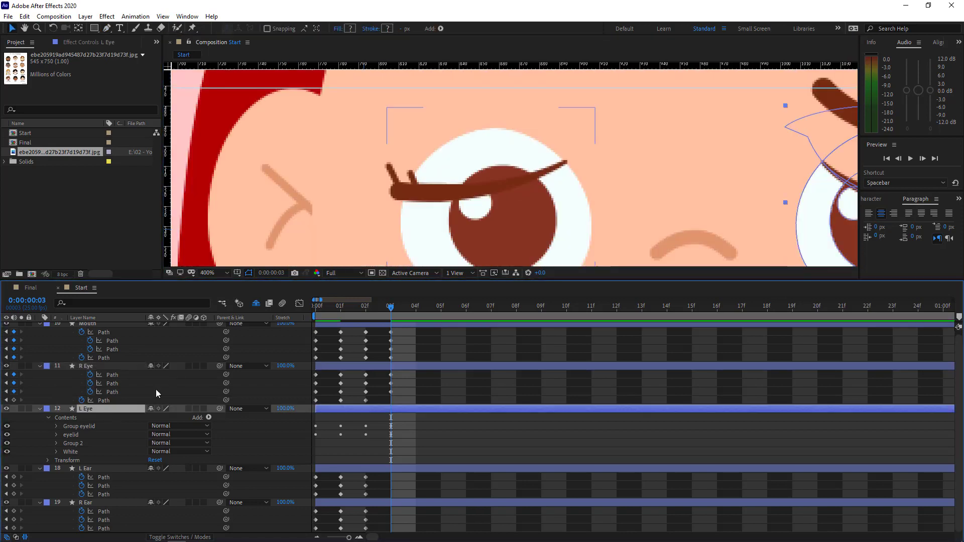
{"action": "key", "text": "g"}
{"action": "left_click", "coordinate": [120, 366]}
{"action": "scroll", "coordinate": [510, 166], "scroll_direction": "up", "scroll_amount": 1}
{"action": "left_click_drag", "start_coordinate": [511, 166], "coordinate": [492, 195]}
{"action": "left_click", "coordinate": [458, 78]}
{"action": "left_click_drag", "start_coordinate": [463, 119], "coordinate": [456, 240]}
{"action": "left_click_drag", "start_coordinate": [558, 246], "coordinate": [556, 198]}
{"action": "left_click_drag", "start_coordinate": [658, 233], "coordinate": [636, 106]}
{"action": "left_click_drag", "start_coordinate": [622, 189], "coordinate": [608, 163]}
{"action": "left_click_drag", "start_coordinate": [265, 260], "coordinate": [266, 200]}
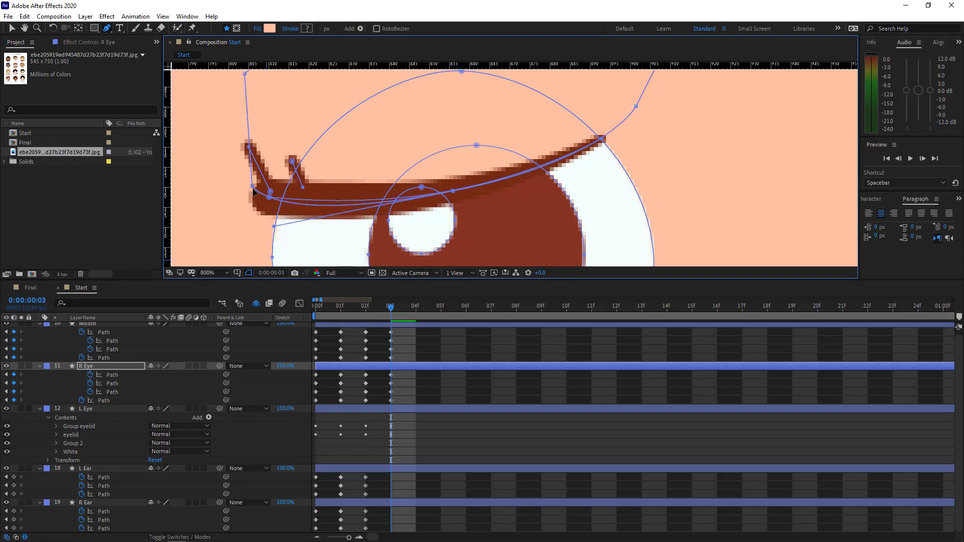
Step: Bend the R Eyebrow at frame 3 into a sagging curve by lowering its handles
{"action": "scroll", "coordinate": [266, 200], "scroll_direction": "down", "scroll_amount": 2}
{"action": "left_click_drag", "start_coordinate": [517, 93], "coordinate": [501, 145]}
{"action": "left_click", "coordinate": [501, 145], "text": "ctrl"}
{"action": "scroll", "coordinate": [516, 145], "scroll_direction": "up", "scroll_amount": 1}
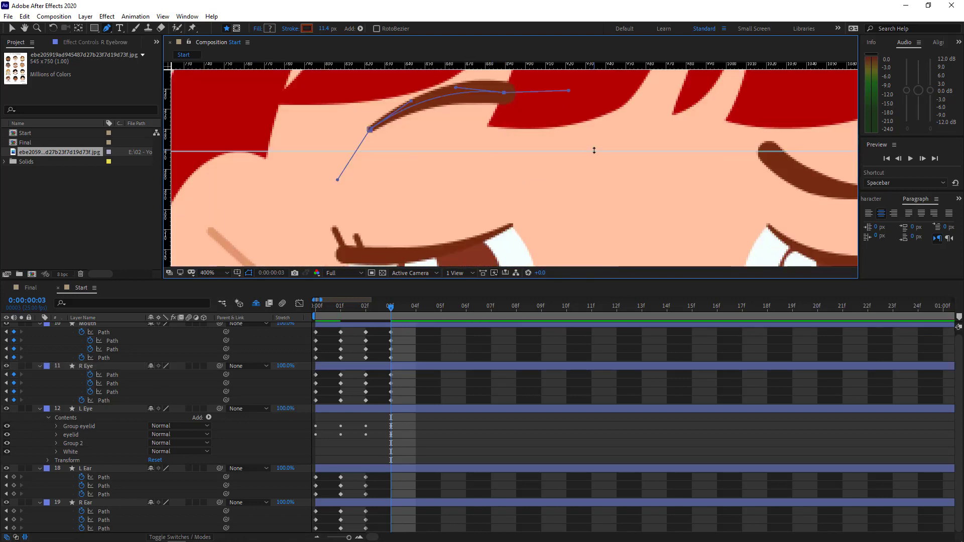
{"action": "left_click_drag", "start_coordinate": [455, 87], "coordinate": [460, 126]}
{"action": "left_click_drag", "start_coordinate": [412, 100], "coordinate": [420, 135]}
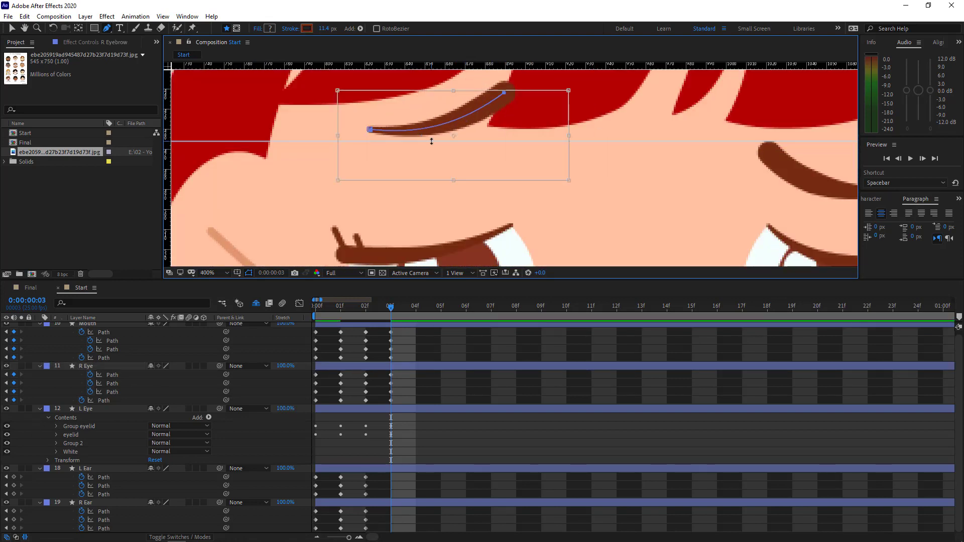
{"action": "key", "text": "v"}
{"action": "scroll", "coordinate": [516, 209], "scroll_direction": "down", "scroll_amount": 3}
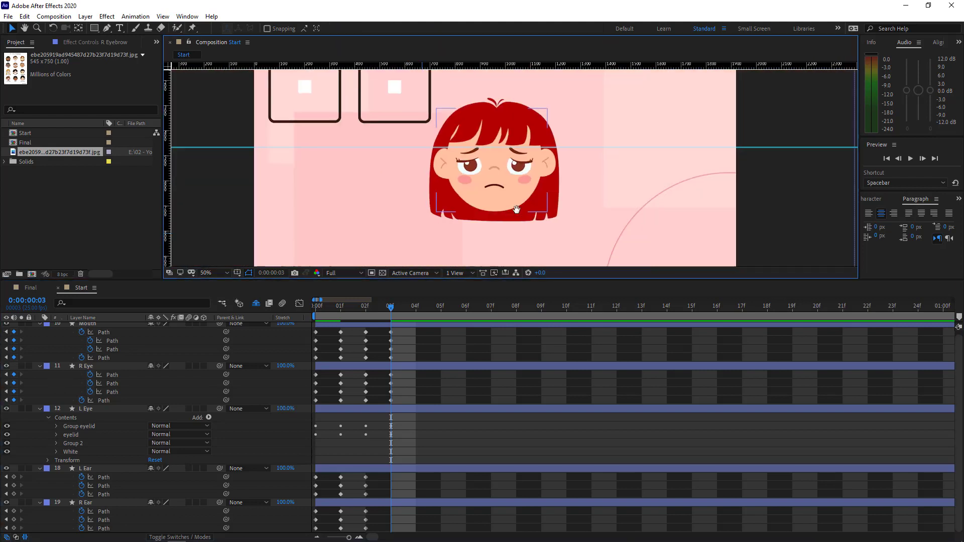
Step: Add the origin pose keyframes to the L Ear and R Ear paths at frame 3 with the Joysticks 'n Sliders Origin command
{"action": "key", "text": "period"}
{"action": "left_click", "coordinate": [559, 186]}
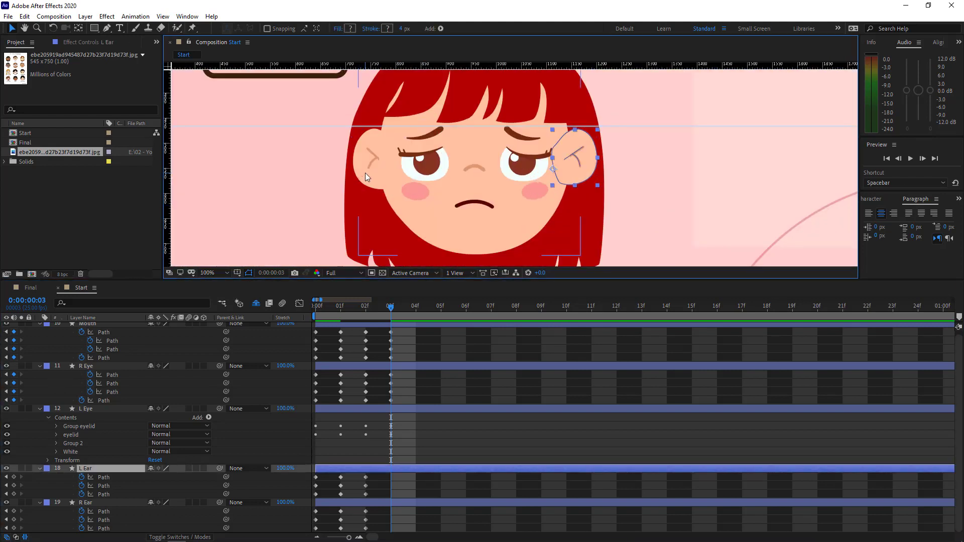
{"action": "left_click", "coordinate": [366, 173], "text": "shift"}
{"action": "left_click_drag", "start_coordinate": [325, 473], "coordinate": [311, 532]}
{"action": "left_click", "coordinate": [157, 42]}
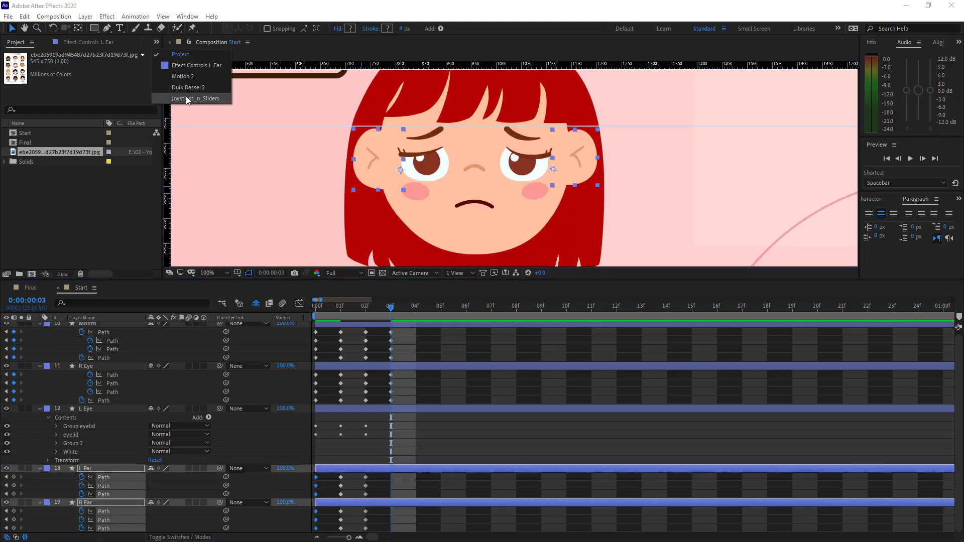
{"action": "left_click", "coordinate": [187, 98]}
{"action": "left_click", "coordinate": [29, 112]}
{"action": "scroll", "coordinate": [498, 210], "scroll_direction": "up", "scroll_amount": 1}
{"action": "left_click_drag", "start_coordinate": [559, 178], "coordinate": [575, 202]}
Step: Rotate all the L Ear paths clockwise at frame 3 and move the ear down to a drooping position
{"action": "left_click", "coordinate": [405, 481]}
{"action": "left_click", "coordinate": [414, 469]}
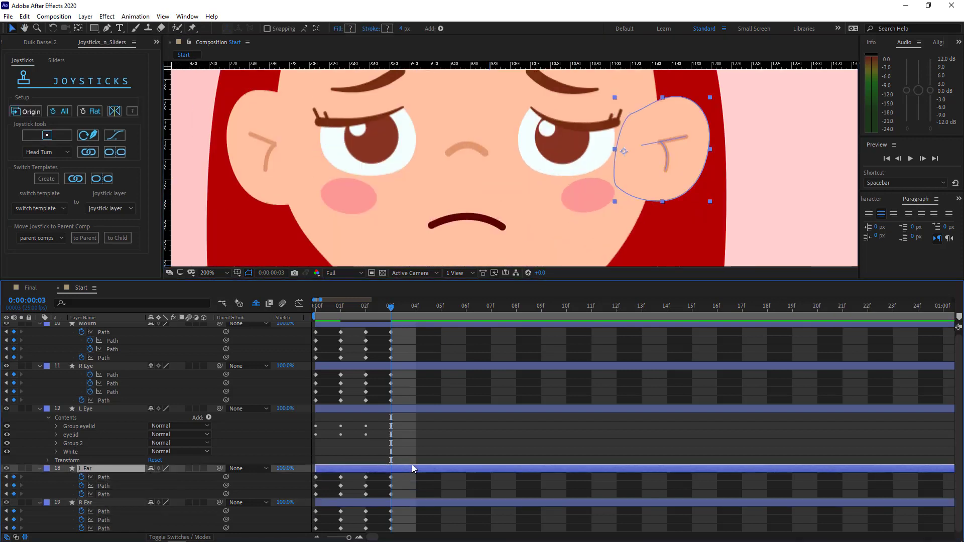
{"action": "key", "text": "g"}
{"action": "left_click_drag", "start_coordinate": [743, 79], "coordinate": [577, 238]}
{"action": "key", "text": "ctrl+t"}
{"action": "left_click_drag", "start_coordinate": [738, 165], "coordinate": [728, 193]}
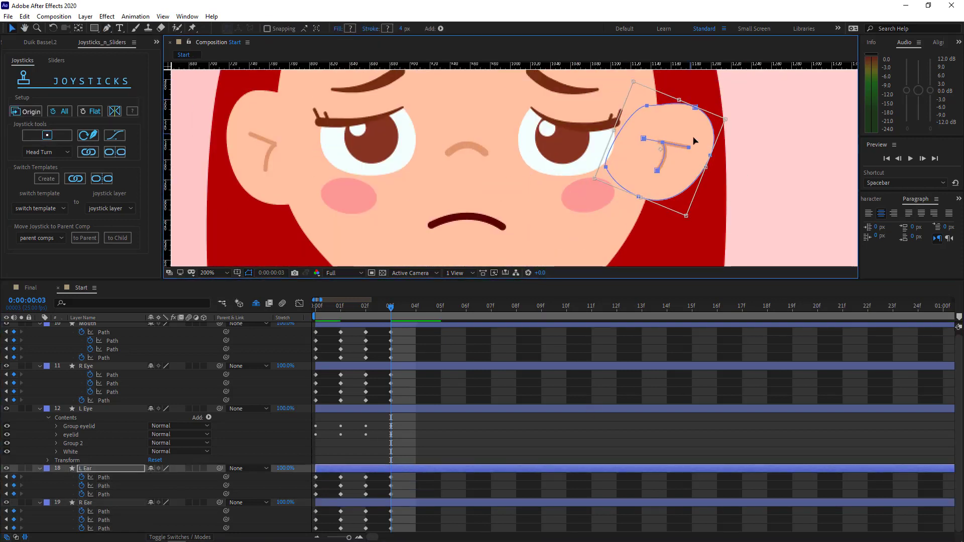
{"action": "left_click_drag", "start_coordinate": [692, 141], "coordinate": [682, 152]}
{"action": "key", "text": "v"}
{"action": "left_click", "coordinate": [656, 347]}
{"action": "scroll", "coordinate": [658, 231], "scroll_direction": "down", "scroll_amount": 1}
{"action": "scroll", "coordinate": [516, 200], "scroll_direction": "up", "scroll_amount": 1}
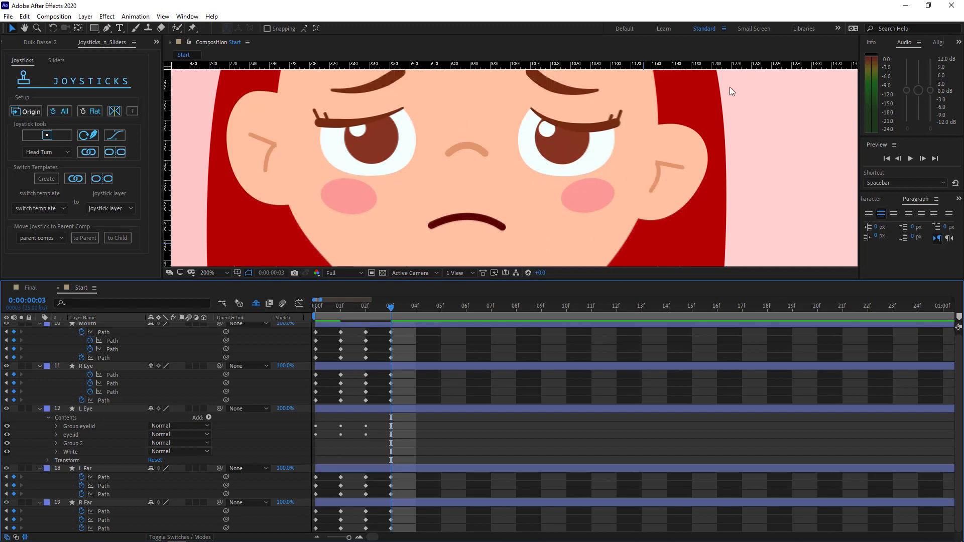
Step: Place a horizontal guide at the top of the L Ear, and rotate and lower the R Ear paths to match it
{"action": "left_click_drag", "start_coordinate": [726, 65], "coordinate": [715, 124]}
{"action": "left_click", "coordinate": [243, 179]}
{"action": "left_click_drag", "start_coordinate": [351, 78], "coordinate": [219, 213]}
{"action": "key", "text": "ctrl+t"}
{"action": "left_click_drag", "start_coordinate": [377, 211], "coordinate": [396, 166]}
{"action": "key", "text": "shift+Down"}
{"action": "key", "text": "shift+Down"}
{"action": "key", "text": "shift+Down"}
{"action": "key", "text": "shift+Down"}
{"action": "key", "text": "shift+Down"}
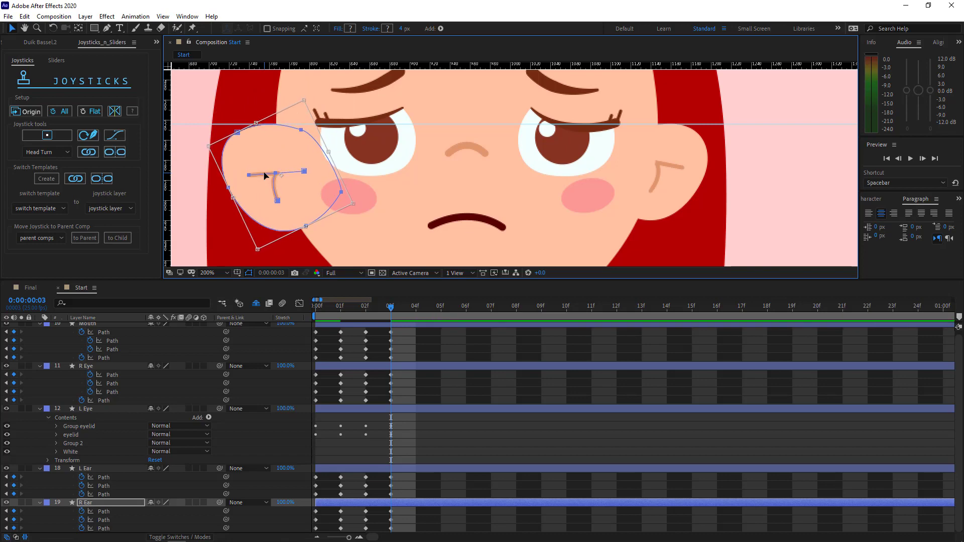
{"action": "key", "text": "F2"}
Step: Nudge the R Ear slightly inward so its position mirrors the L Ear
{"action": "scroll", "coordinate": [626, 210], "scroll_direction": "down", "scroll_amount": 2}
{"action": "scroll", "coordinate": [626, 206], "scroll_direction": "down", "scroll_amount": 1}
{"action": "scroll", "coordinate": [422, 187], "scroll_direction": "up", "scroll_amount": 1}
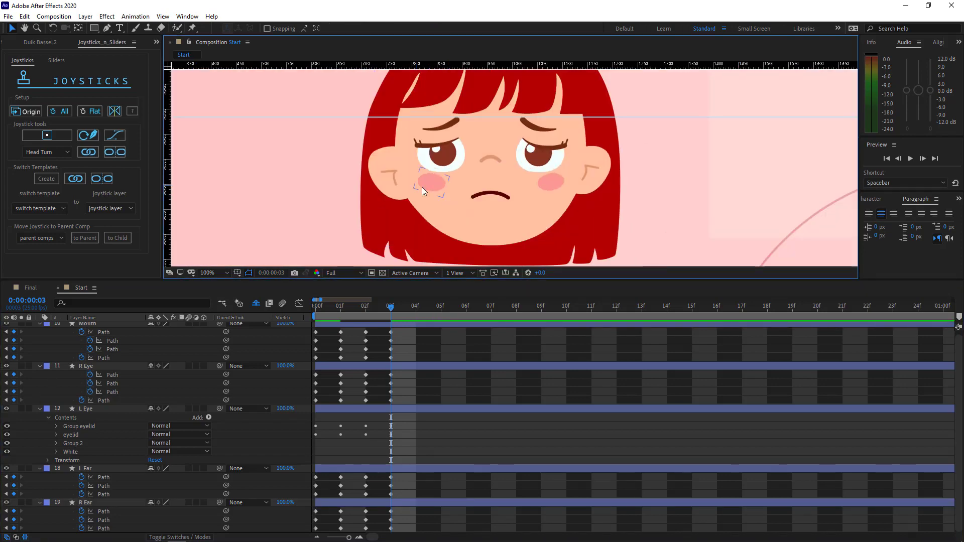
{"action": "scroll", "coordinate": [473, 195], "scroll_direction": "up", "scroll_amount": 1}
{"action": "scroll", "coordinate": [473, 194], "scroll_direction": "down", "scroll_amount": 3}
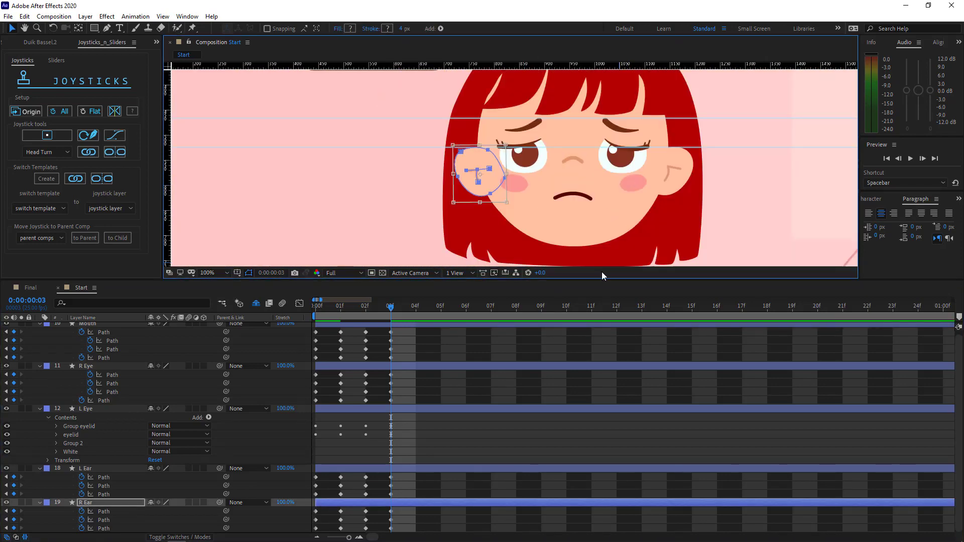
{"action": "scroll", "coordinate": [577, 217], "scroll_direction": "down", "scroll_amount": 1}
{"action": "scroll", "coordinate": [476, 204], "scroll_direction": "up", "scroll_amount": 4}
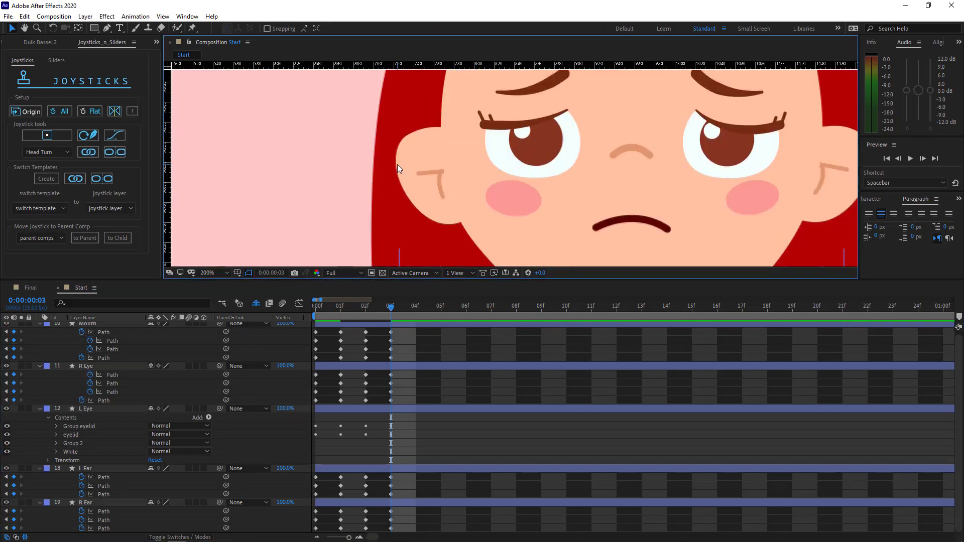
Step: Rotate all the R Ear's paths slightly counterclockwise at frame 3
{"action": "left_click", "coordinate": [406, 167]}
{"action": "left_click_drag", "start_coordinate": [556, 118], "coordinate": [337, 231]}
{"action": "key", "text": "ctrl+t"}
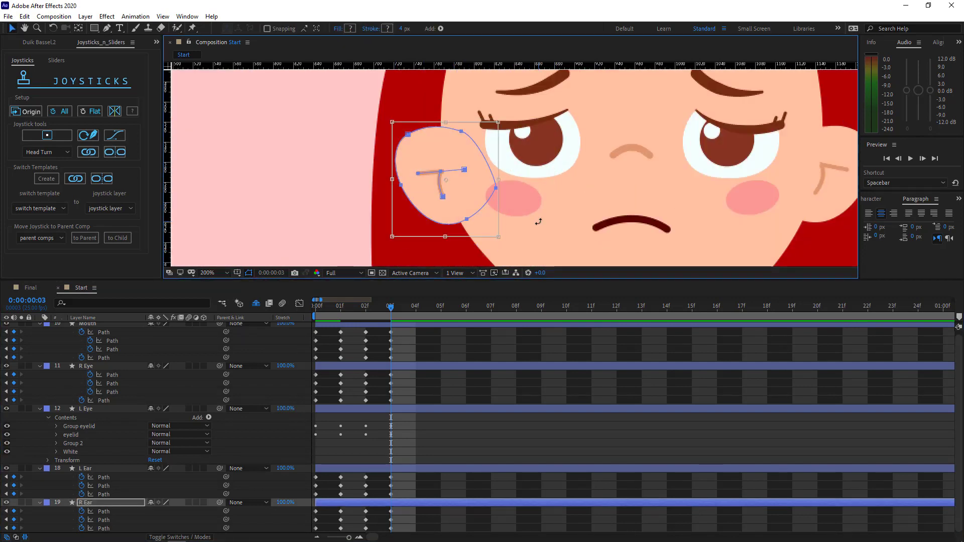
{"action": "mouse_move", "coordinate": [538, 219]}
{"action": "left_mouse_down"}
{"action": "mouse_move", "coordinate": [521, 230]}
{"action": "mouse_move", "coordinate": [528, 207]}
{"action": "left_mouse_up"}
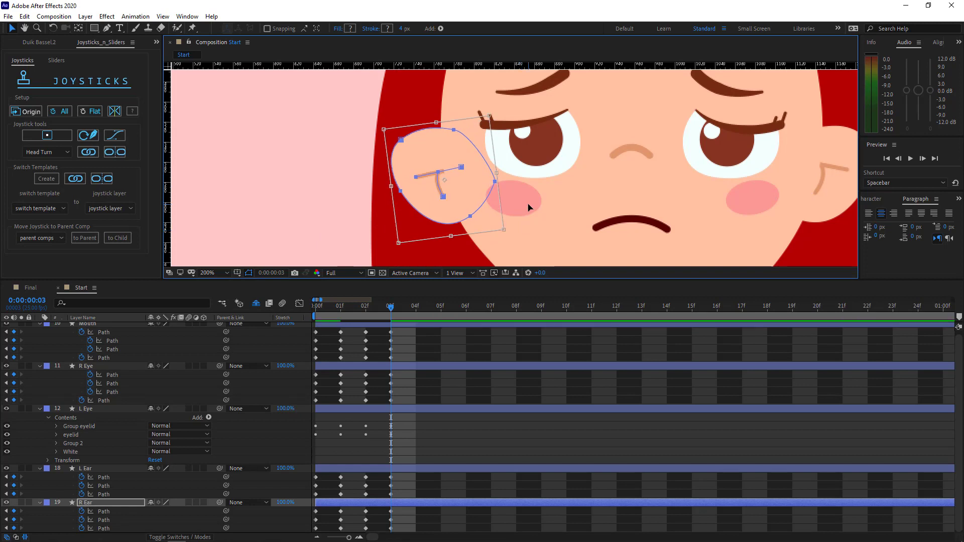
Step: Nudge the R Ear's shapes up, using a horizontal guide to match the height of the L Ear
{"action": "left_click", "coordinate": [63, 390]}
{"action": "scroll", "coordinate": [530, 170], "scroll_direction": "down", "scroll_amount": 2}
{"action": "scroll", "coordinate": [570, 162], "scroll_direction": "up", "scroll_amount": 2}
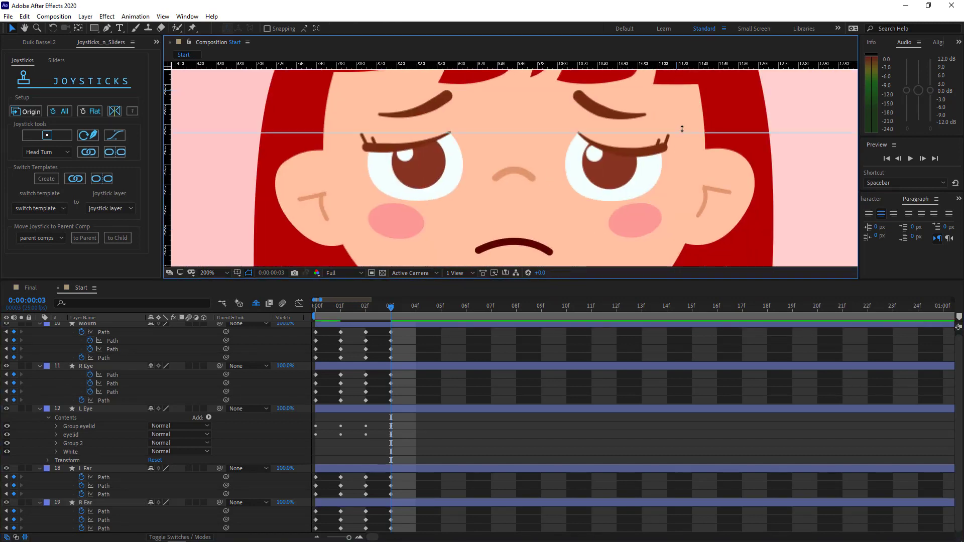
{"action": "left_click", "coordinate": [277, 213]}
{"action": "left_click", "coordinate": [376, 203]}
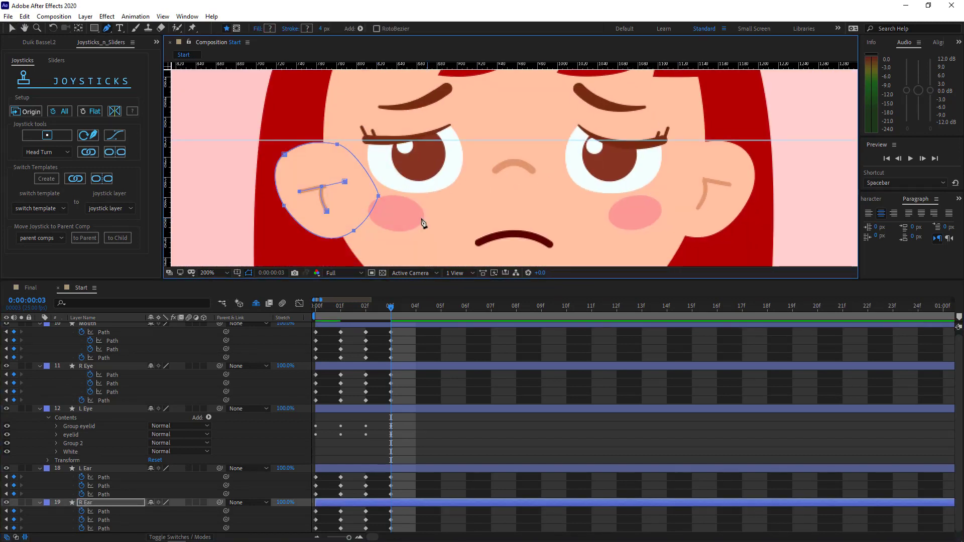
{"action": "key", "text": "Up"}
{"action": "key", "text": "Up"}
{"action": "key", "text": "Up"}
{"action": "key", "text": "ctrl+shift+a"}
{"action": "scroll", "coordinate": [549, 238], "scroll_direction": "down", "scroll_amount": 2}
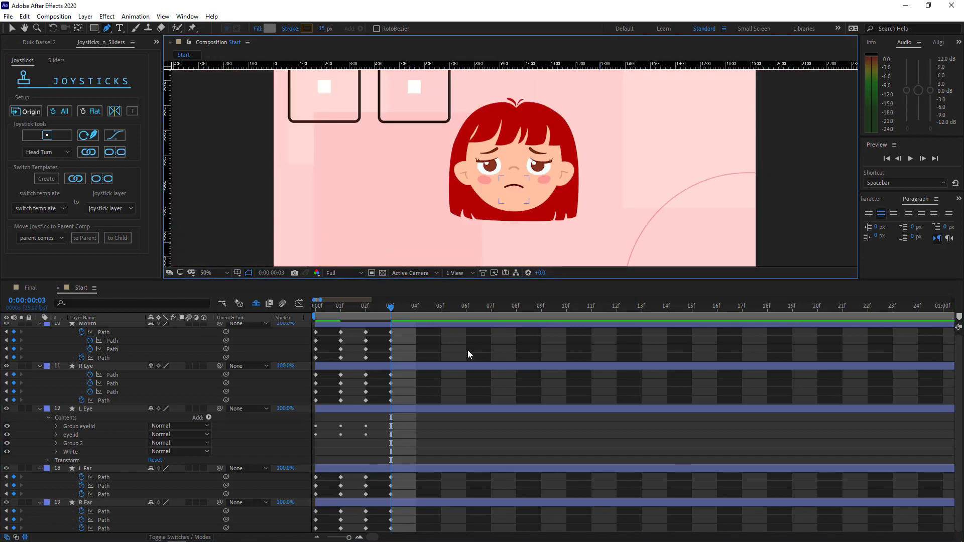
Step: Copy the first-frame path keyframes of the mouth, eyes and ears to frame 4
{"action": "key", "text": "u"}
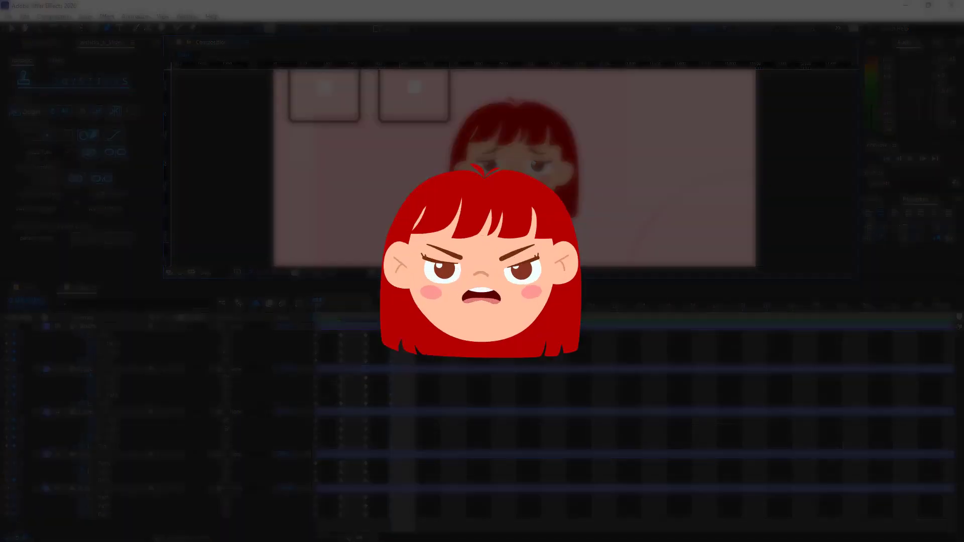
{"action": "scroll", "coordinate": [515, 168], "scroll_direction": "up", "scroll_amount": 1}
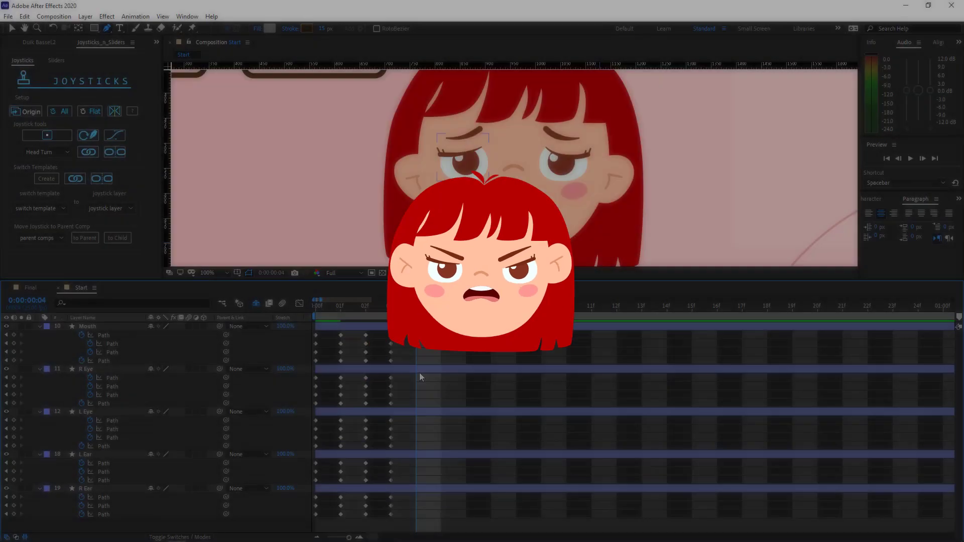
{"action": "left_click_drag", "start_coordinate": [328, 333], "coordinate": [305, 518]}
{"action": "left_click", "coordinate": [28, 115]}
Step: Turn off the shy switch for the R Eyebrow and L Eyebrow layers and hide the shy layers
{"action": "scroll", "coordinate": [114, 373], "scroll_direction": "up", "scroll_amount": 3}
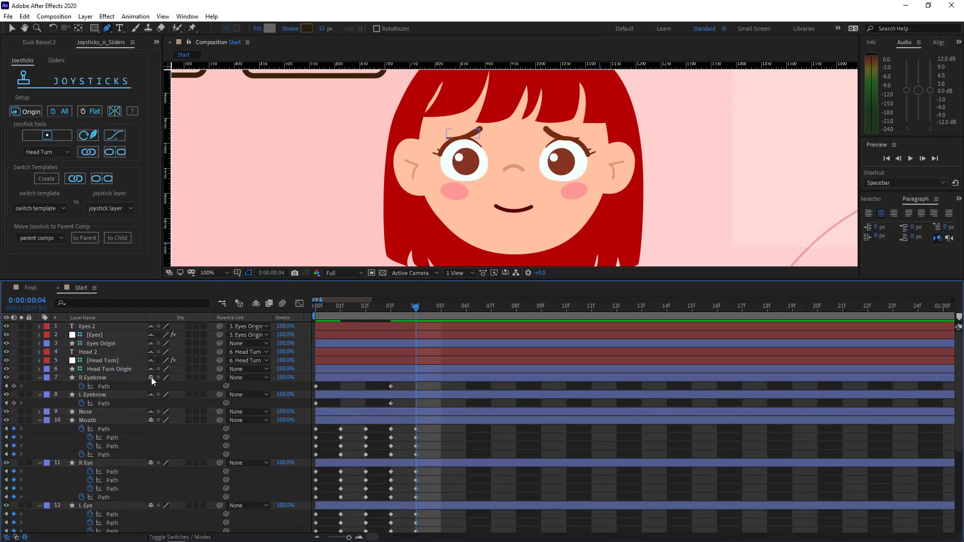
{"action": "left_click", "coordinate": [151, 394]}
{"action": "left_click", "coordinate": [255, 303]}
Step: Copy the first-frame path keyframes of both eyebrows to frames 1, 2 and 4
{"action": "left_click_drag", "start_coordinate": [316, 307], "coordinate": [366, 308]}
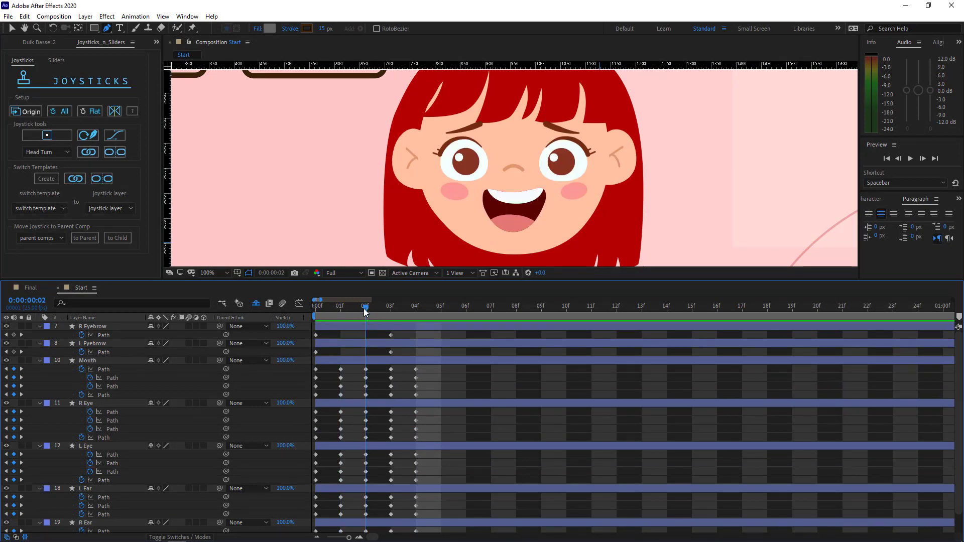
{"action": "left_click_drag", "start_coordinate": [326, 333], "coordinate": [312, 355]}
{"action": "left_click", "coordinate": [29, 112]}
{"action": "left_click", "coordinate": [341, 308]}
{"action": "left_click", "coordinate": [29, 112]}
{"action": "left_click", "coordinate": [351, 337]}
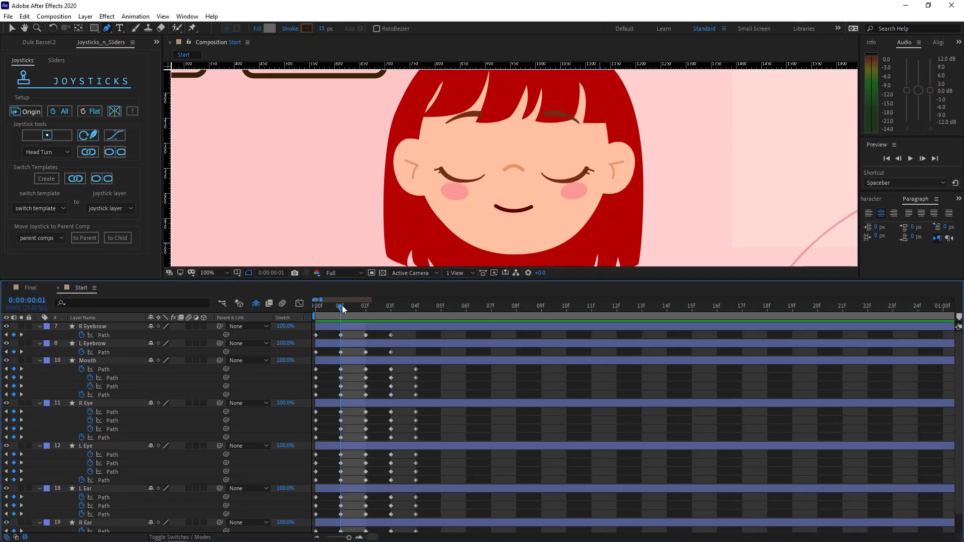
{"action": "left_click_drag", "start_coordinate": [342, 307], "coordinate": [386, 356]}
{"action": "left_click", "coordinate": [26, 112]}
{"action": "left_click", "coordinate": [444, 354]}
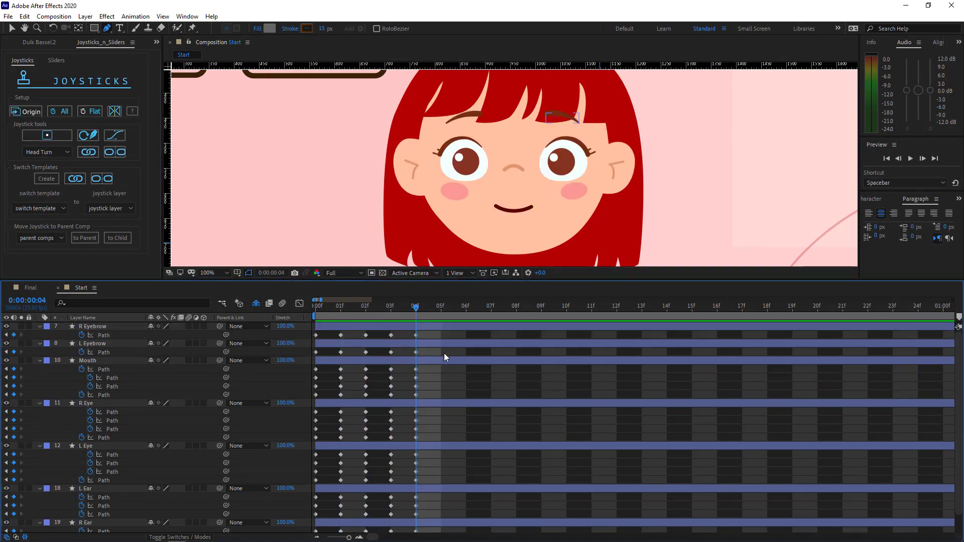
Step: At frame 4, lower the inner end and midpoint of the L Eye's upper lash line across the eye
{"action": "scroll", "coordinate": [572, 163], "scroll_direction": "up", "scroll_amount": 2}
{"action": "left_click", "coordinate": [556, 168], "text": "ctrl"}
{"action": "left_click_drag", "start_coordinate": [548, 140], "coordinate": [551, 180]}
{"action": "left_click", "coordinate": [474, 133], "text": "ctrl"}
{"action": "left_click_drag", "start_coordinate": [474, 140], "coordinate": [451, 197]}
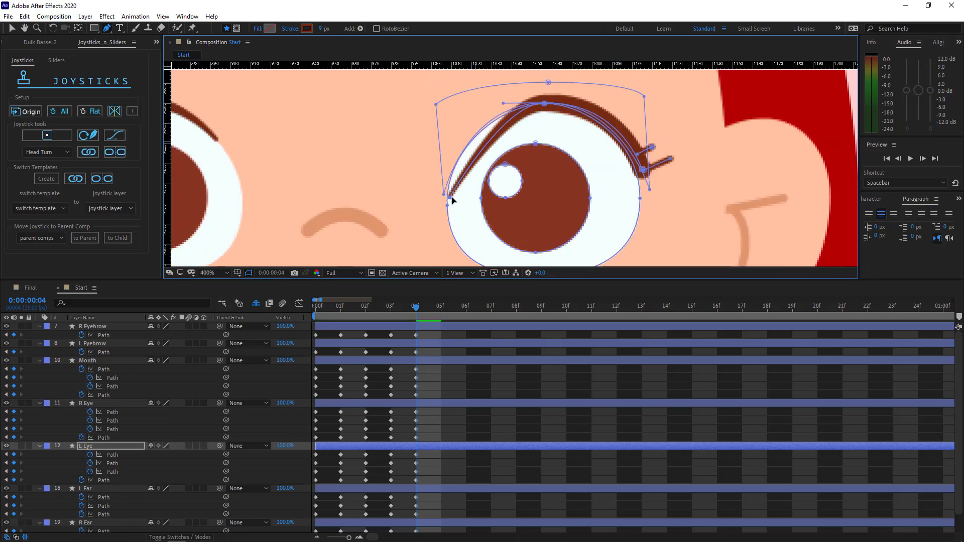
{"action": "left_click_drag", "start_coordinate": [546, 104], "coordinate": [577, 191]}
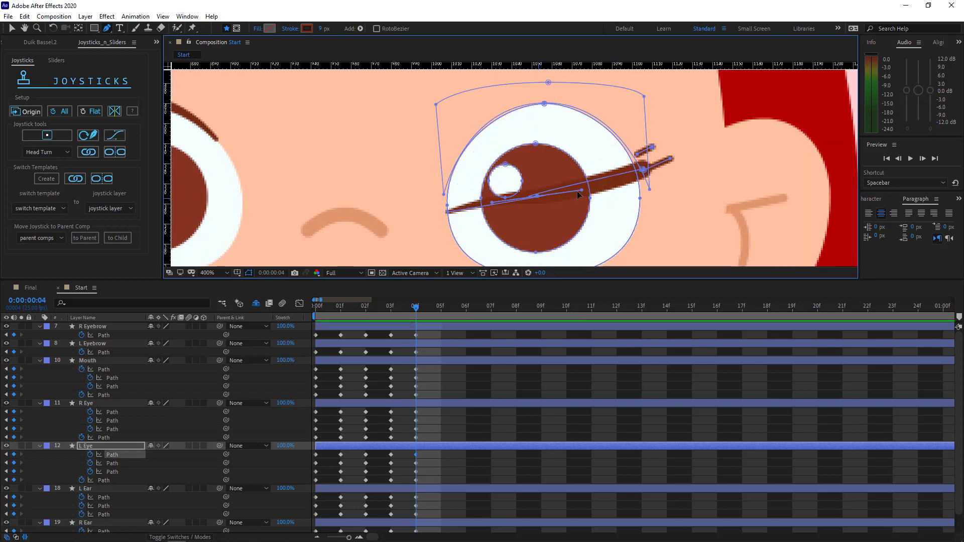
Step: Raise the outer end of the L Eye's lash line and adjust its midpoint and handles to form a straight slant
{"action": "left_click_drag", "start_coordinate": [497, 204], "coordinate": [496, 210]}
{"action": "left_click_drag", "start_coordinate": [578, 183], "coordinate": [586, 184]}
{"action": "left_click_drag", "start_coordinate": [537, 197], "coordinate": [537, 206]}
{"action": "key", "text": "comma"}
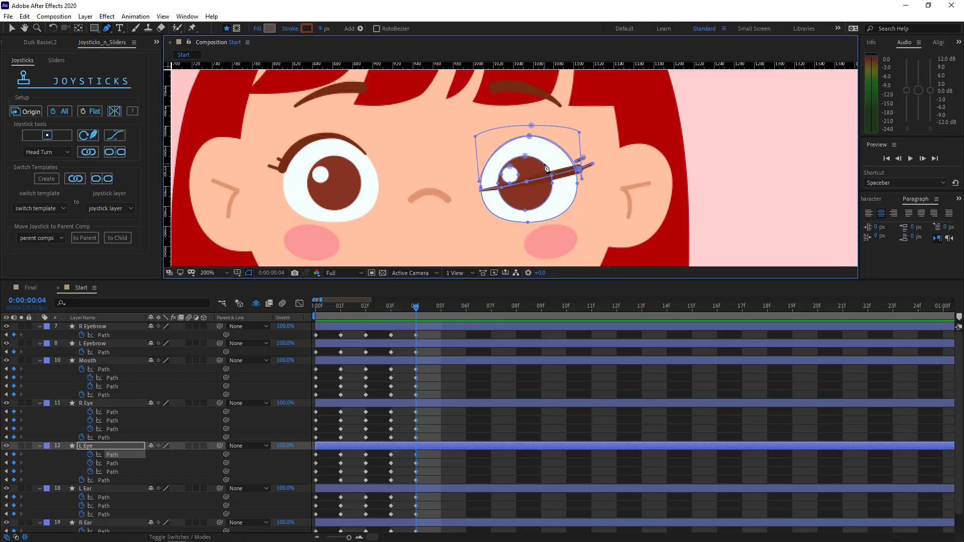
{"action": "key", "text": "period"}
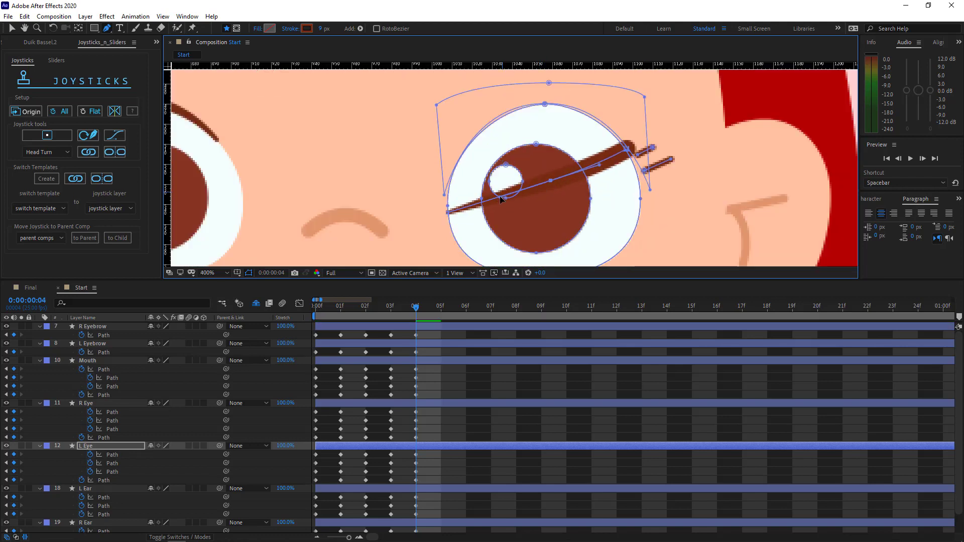
{"action": "left_click_drag", "start_coordinate": [542, 183], "coordinate": [538, 185]}
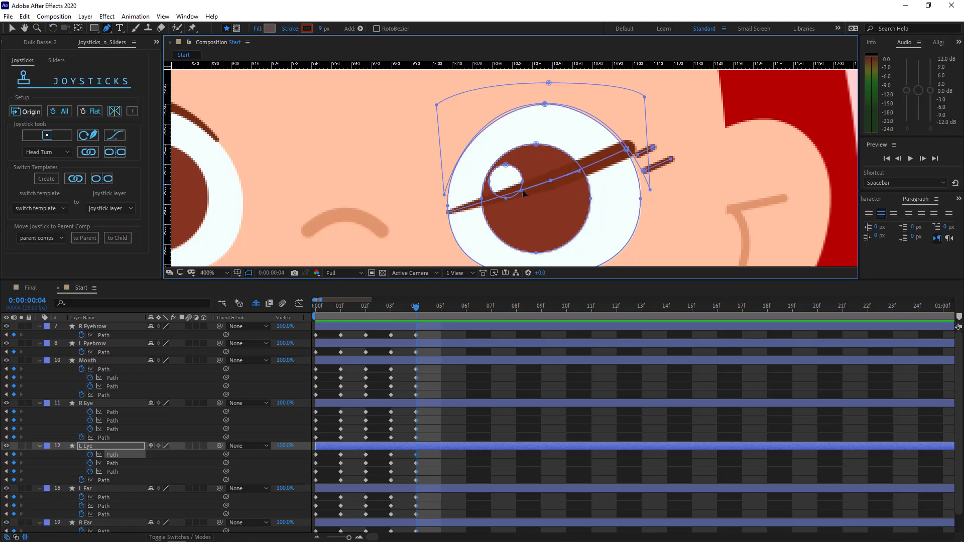
{"action": "left_click_drag", "start_coordinate": [511, 197], "coordinate": [509, 199]}
Step: Rotate the L Eye's upper small eyelash upright and place it on the slanted lash line
{"action": "scroll", "coordinate": [577, 181], "scroll_direction": "up", "scroll_amount": 1}
{"action": "key", "text": "v"}
{"action": "left_click_drag", "start_coordinate": [637, 166], "coordinate": [496, 202]}
{"action": "double_click", "coordinate": [637, 171]}
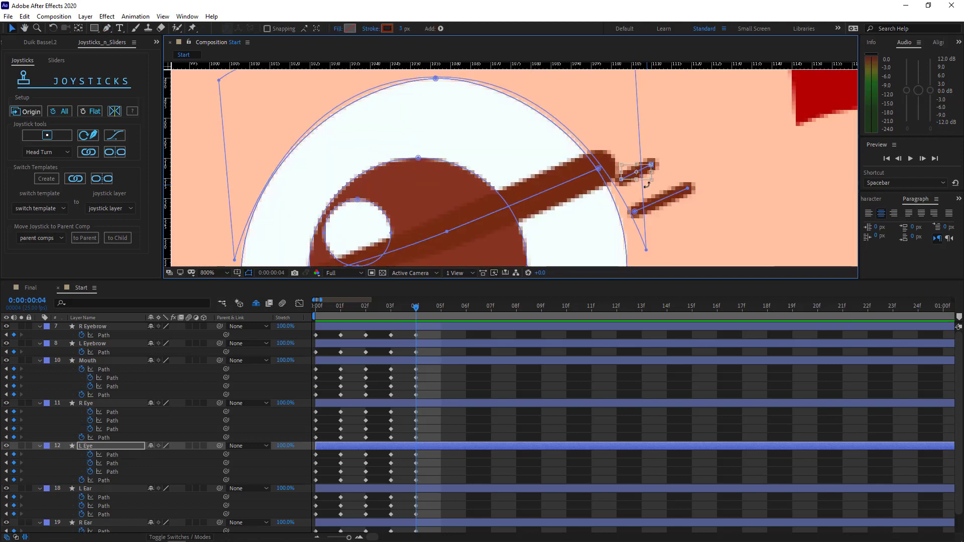
{"action": "left_click_drag", "start_coordinate": [646, 181], "coordinate": [650, 169]}
{"action": "left_click_drag", "start_coordinate": [644, 168], "coordinate": [567, 158]}
{"action": "key", "text": "Return"}
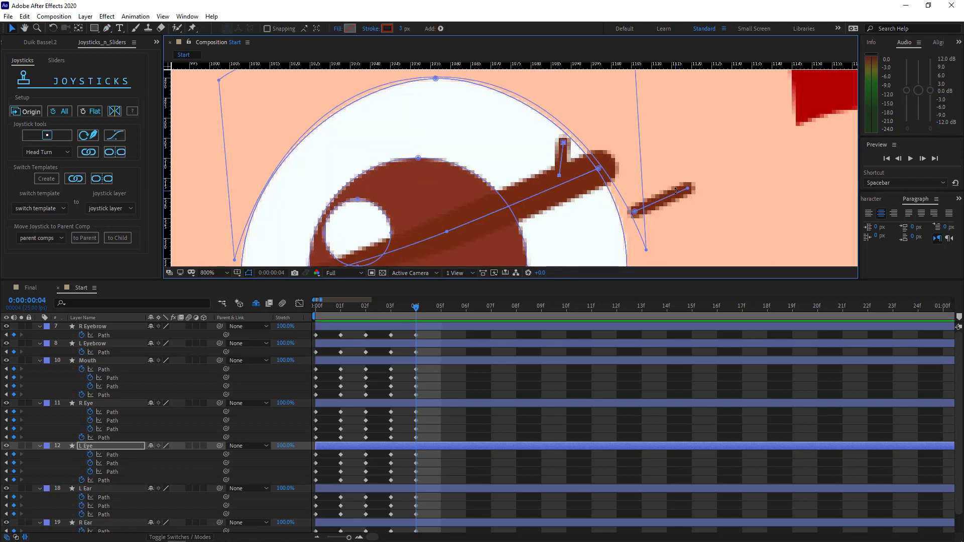
Step: Rotate the L Eye's outer small eyelash upright and attach it to the outer end of the lash line
{"action": "key", "text": "v"}
{"action": "double_click", "coordinate": [688, 188]}
{"action": "left_click_drag", "start_coordinate": [694, 213], "coordinate": [704, 183]}
{"action": "left_click_drag", "start_coordinate": [674, 195], "coordinate": [617, 135]}
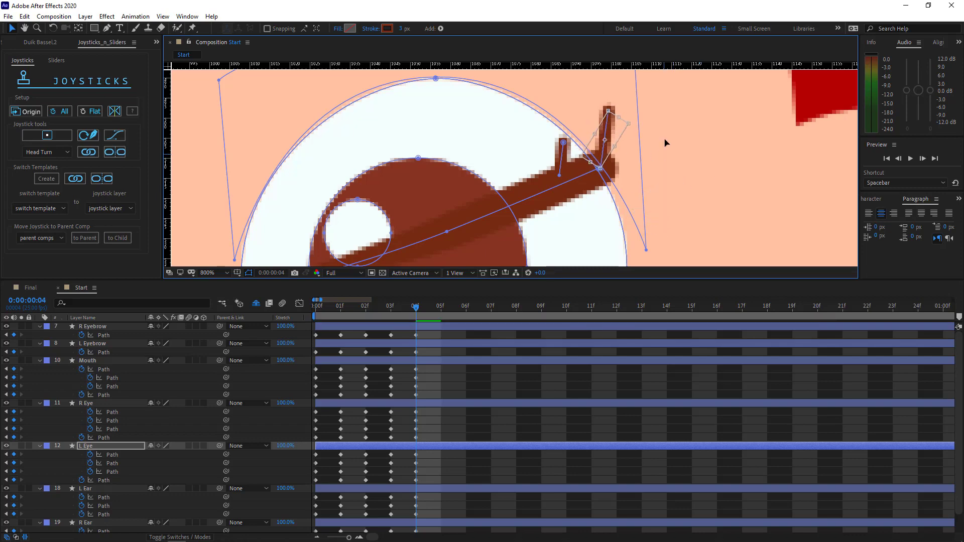
Step: Reposition the L Eye's inner small eyelash slightly closer to the outer end of the lash line
{"action": "double_click", "coordinate": [564, 142]}
{"action": "scroll", "coordinate": [564, 145], "scroll_direction": "up", "scroll_amount": 1}
{"action": "left_click_drag", "start_coordinate": [609, 146], "coordinate": [626, 129]}
{"action": "scroll", "coordinate": [627, 132], "scroll_direction": "down", "scroll_amount": 1}
{"action": "key", "text": "Return"}
{"action": "key", "text": "v"}
{"action": "left_click", "coordinate": [657, 201]}
{"action": "scroll", "coordinate": [657, 201], "scroll_direction": "down", "scroll_amount": 2}
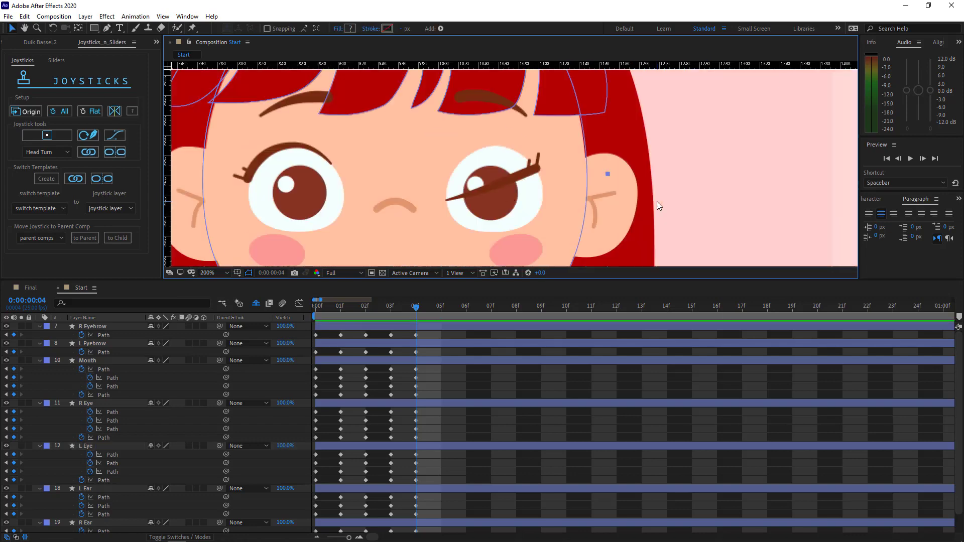
Step: Reshape the L Eye's skin-coloured eyelid at frame 4 so its lower edge follows the slanted lash line
{"action": "scroll", "coordinate": [657, 201], "scroll_direction": "up", "scroll_amount": 1}
{"action": "key", "text": "space"}
{"action": "left_click_drag", "start_coordinate": [412, 190], "coordinate": [503, 187]}
{"action": "left_click", "coordinate": [623, 213]}
{"action": "key", "text": "g"}
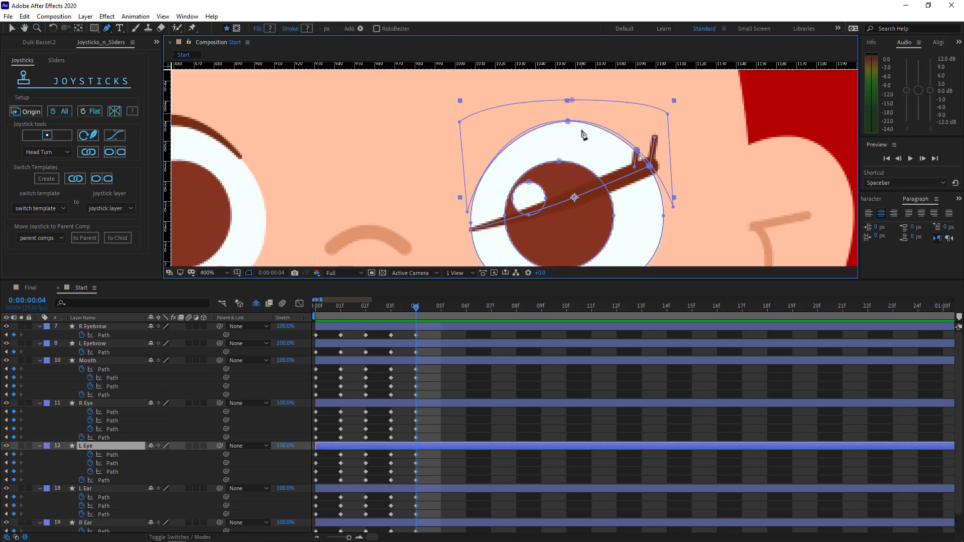
{"action": "left_click_drag", "start_coordinate": [673, 207], "coordinate": [668, 156]}
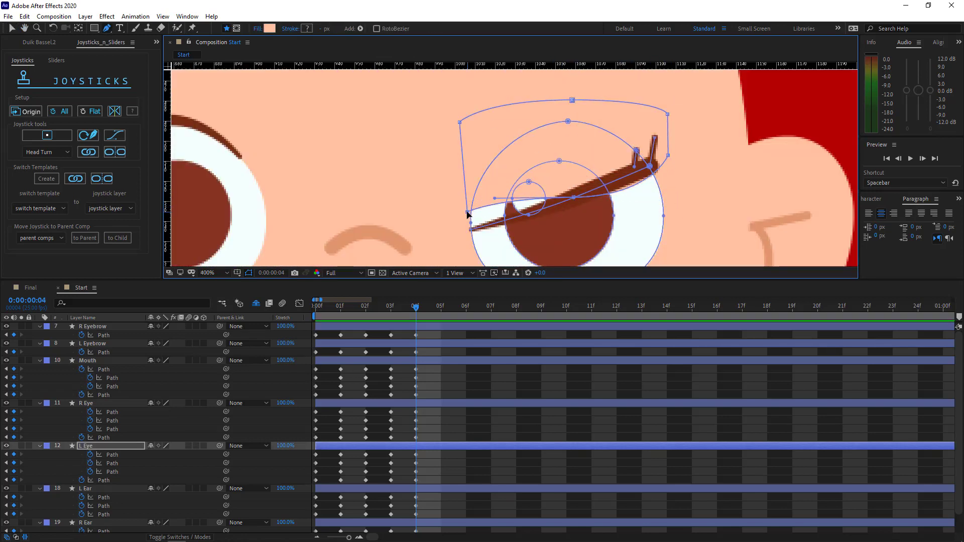
{"action": "left_click_drag", "start_coordinate": [468, 212], "coordinate": [466, 232]}
{"action": "left_click_drag", "start_coordinate": [495, 199], "coordinate": [497, 225]}
{"action": "key", "text": "space"}
{"action": "left_click_drag", "start_coordinate": [557, 139], "coordinate": [547, 196]}
{"action": "left_click", "coordinate": [67, 424]}
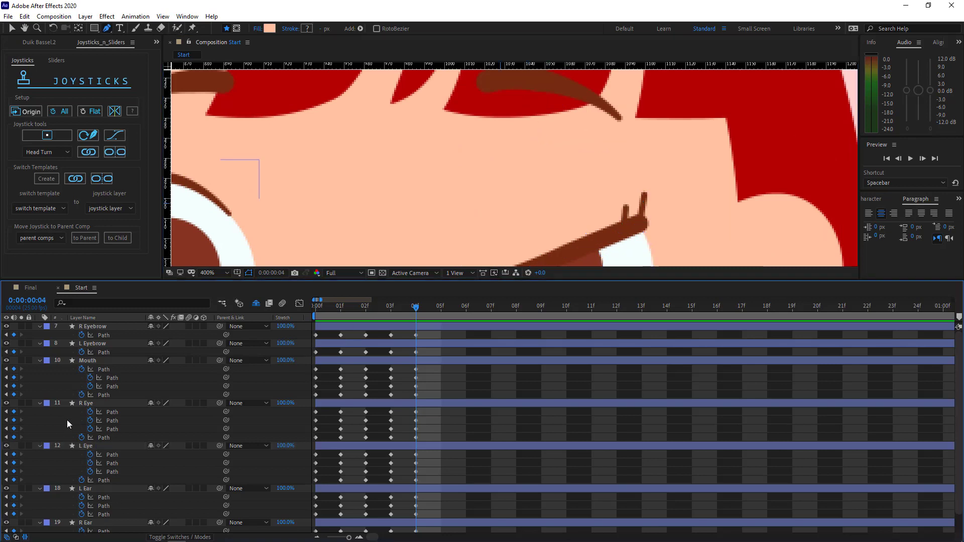
Step: Move the L Eyebrow path down below the fringe toward the L Eye at frame 4
{"action": "key", "text": "v"}
{"action": "left_click", "coordinate": [507, 84]}
{"action": "key", "text": "g"}
{"action": "key", "text": "ctrl+t"}
{"action": "key", "text": "shift+Down"}
{"action": "key", "text": "shift+Down"}
{"action": "key", "text": "shift+Down"}
{"action": "key", "text": "shift+Down"}
{"action": "key", "text": "shift+Down"}
{"action": "key", "text": "shift+Down"}
{"action": "key", "text": "shift+Down"}
{"action": "key", "text": "shift+Down"}
{"action": "key", "text": "shift+Down"}
{"action": "key", "text": "shift+Down"}
{"action": "key", "text": "shift+Down"}
{"action": "key", "text": "shift+Down"}
{"action": "key", "text": "shift+Down"}
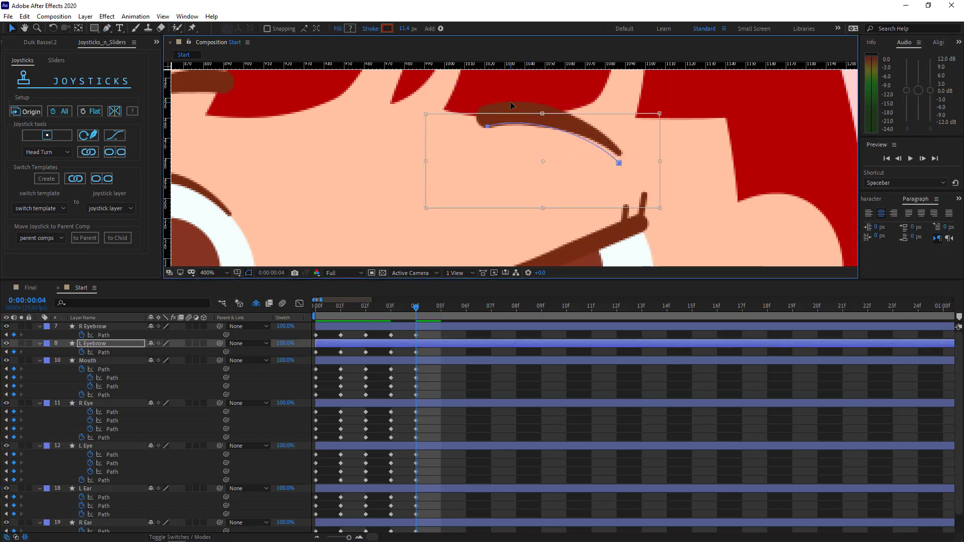
{"action": "key", "text": "shift+Up"}
Step: Reshape the L Eyebrow into a nearly straight angry slant with its inner end lowered and its outer end raised
{"action": "key", "text": "space"}
{"action": "left_click_drag", "start_coordinate": [553, 151], "coordinate": [555, 135]}
{"action": "left_click_drag", "start_coordinate": [488, 124], "coordinate": [459, 214]}
{"action": "scroll", "coordinate": [459, 215], "scroll_direction": "down", "scroll_amount": 1}
{"action": "left_click_drag", "start_coordinate": [549, 144], "coordinate": [549, 171]}
{"action": "scroll", "coordinate": [549, 170], "scroll_direction": "up", "scroll_amount": 1}
{"action": "left_click_drag", "start_coordinate": [621, 164], "coordinate": [573, 169]}
{"action": "left_click_drag", "start_coordinate": [619, 152], "coordinate": [620, 142]}
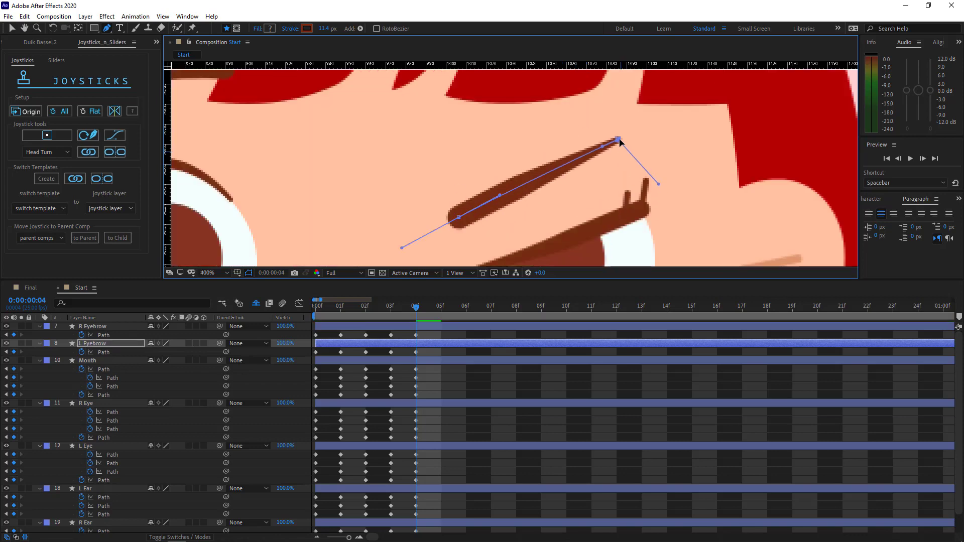
{"action": "scroll", "coordinate": [584, 172], "scroll_direction": "down", "scroll_amount": 1}
{"action": "left_click", "coordinate": [533, 372]}
Step: Place two horizontal guides at the heights of the outer and inner ends of the L Eye's lash line
{"action": "scroll", "coordinate": [484, 230], "scroll_direction": "down", "scroll_amount": 1}
{"action": "scroll", "coordinate": [484, 230], "scroll_direction": "up", "scroll_amount": 1}
{"action": "key", "text": "space"}
{"action": "left_click_drag", "start_coordinate": [481, 230], "coordinate": [560, 170]}
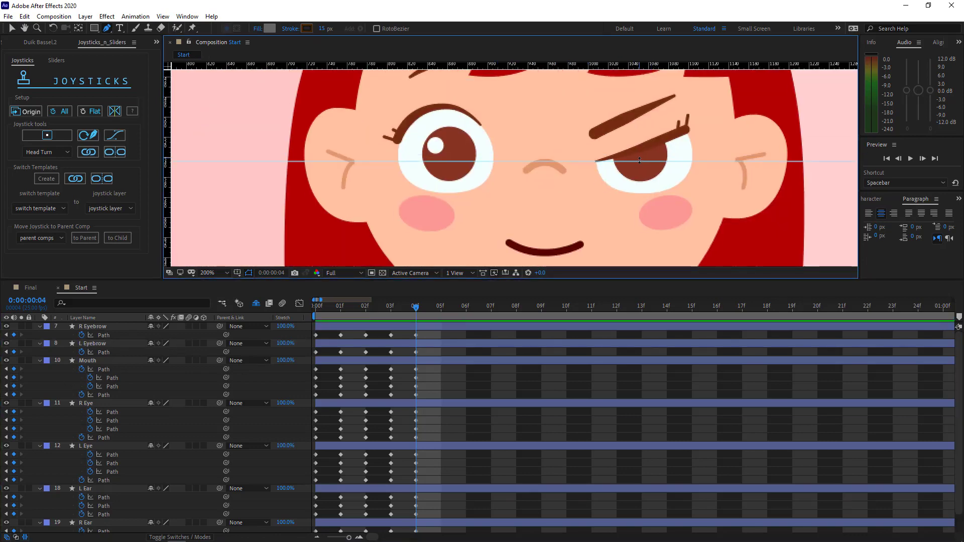
{"action": "scroll", "coordinate": [555, 129], "scroll_direction": "up", "scroll_amount": 1}
Step: Move the inner end of the R Eye's lash line down to the eye's edge at the lower guide
{"action": "left_click", "coordinate": [582, 129]}
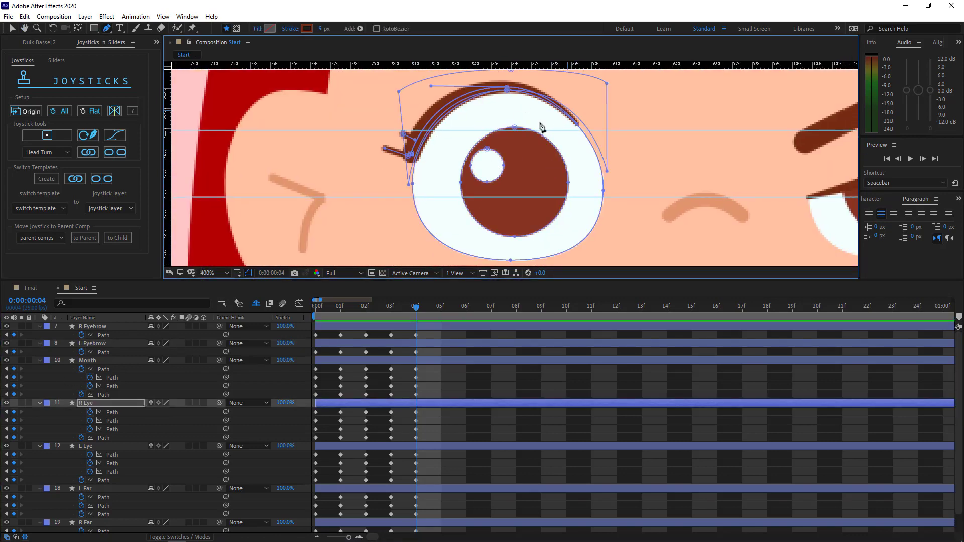
{"action": "scroll", "coordinate": [581, 127], "scroll_direction": "up", "scroll_amount": 1}
{"action": "left_click_drag", "start_coordinate": [511, 141], "coordinate": [550, 230]}
{"action": "key", "text": "space"}
{"action": "mouse_move", "coordinate": [551, 230]}
{"action": "left_mouse_down"}
{"action": "mouse_move", "coordinate": [572, 140]}
{"action": "mouse_move", "coordinate": [583, 195]}
{"action": "left_mouse_up"}
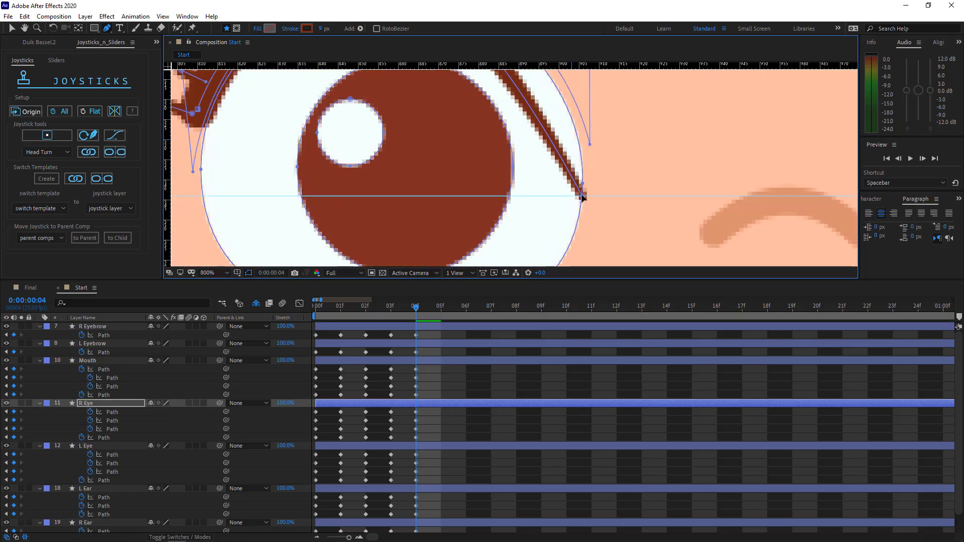
{"action": "key", "text": "space"}
{"action": "left_click_drag", "start_coordinate": [250, 123], "coordinate": [602, 123]}
{"action": "key", "text": "space"}
{"action": "key", "text": "ctrl+z"}
Step: Lower the midpoint of the R Eye's lash line, raise its outer end to the upper guide and straighten its handles
{"action": "key", "text": "space"}
{"action": "left_click_drag", "start_coordinate": [701, 167], "coordinate": [398, 179]}
{"action": "scroll", "coordinate": [383, 178], "scroll_direction": "down", "scroll_amount": 2}
{"action": "scroll", "coordinate": [465, 179], "scroll_direction": "up", "scroll_amount": 2}
{"action": "key", "text": "space"}
{"action": "scroll", "coordinate": [399, 179], "scroll_direction": "down", "scroll_amount": 1}
{"action": "left_click_drag", "start_coordinate": [520, 115], "coordinate": [519, 195]}
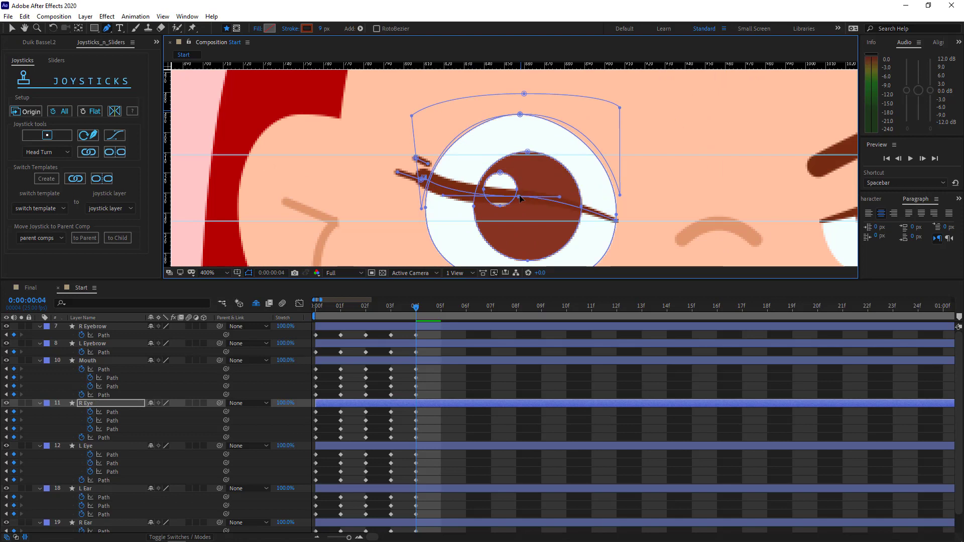
{"action": "left_click_drag", "start_coordinate": [423, 177], "coordinate": [427, 168]}
{"action": "left_click_drag", "start_coordinate": [560, 197], "coordinate": [520, 190]}
{"action": "left_click_drag", "start_coordinate": [453, 171], "coordinate": [483, 179]}
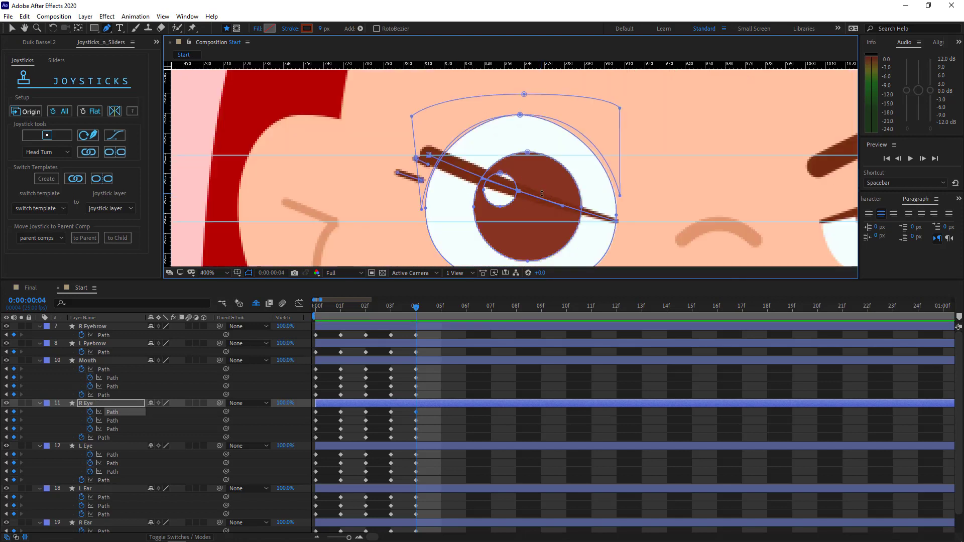
Step: Rotate the R Eye's two small eyelashes upright and place them at the outer end of the slanted lash line
{"action": "key", "text": "period"}
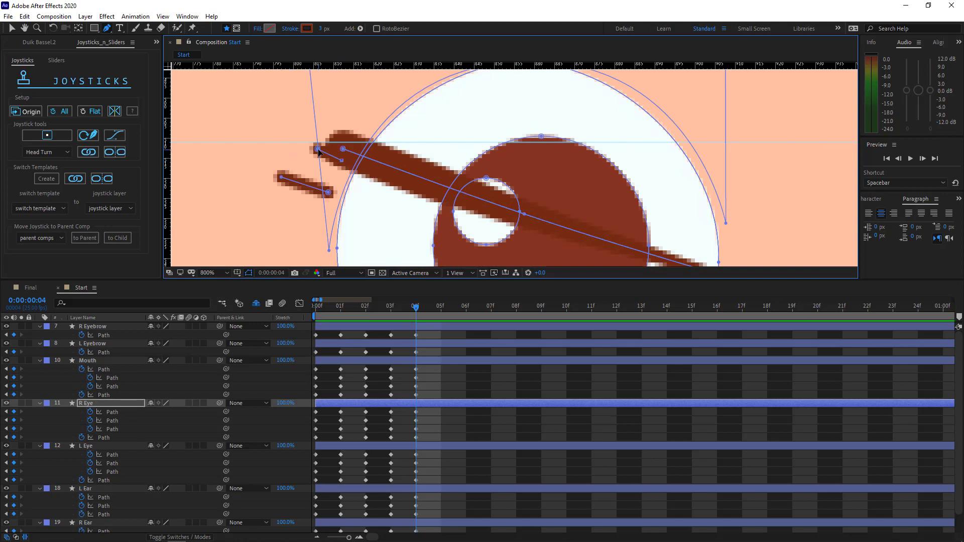
{"action": "key", "text": "ctrl+t"}
{"action": "left_click_drag", "start_coordinate": [346, 162], "coordinate": [376, 132]}
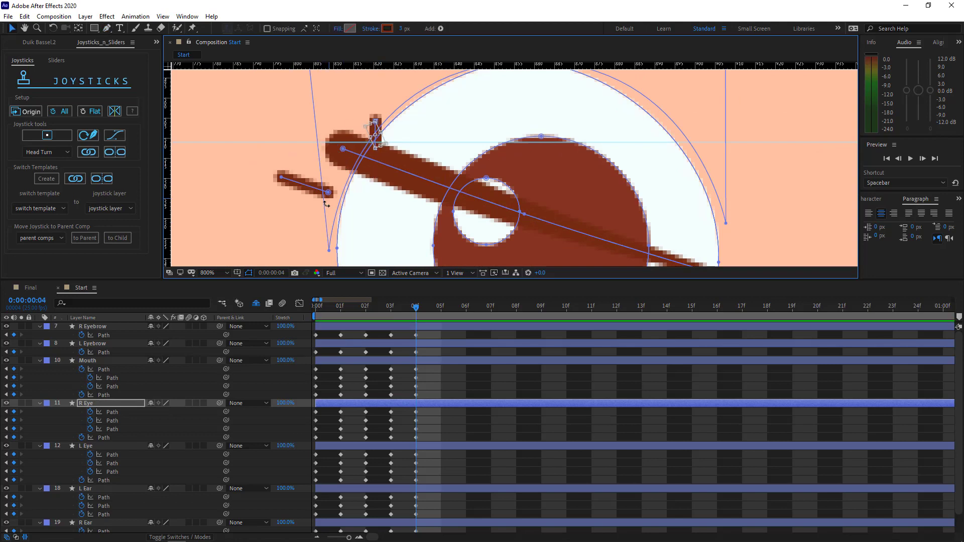
{"action": "key", "text": "ctrl+t"}
{"action": "left_click_drag", "start_coordinate": [320, 213], "coordinate": [338, 127]}
{"action": "left_click_drag", "start_coordinate": [363, 165], "coordinate": [374, 155]}
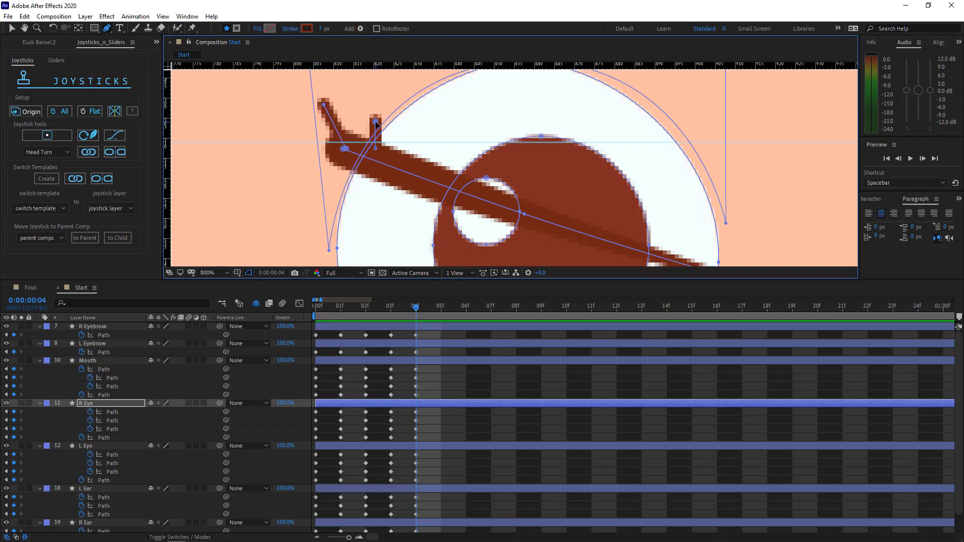
{"action": "left_click_drag", "start_coordinate": [375, 122], "coordinate": [369, 123]}
Step: Reshape the R Eye's skin-coloured eyelid at frame 4 so its lower edge follows the slanted lash line
{"action": "scroll", "coordinate": [368, 123], "scroll_direction": "up", "scroll_amount": 1}
{"action": "scroll", "coordinate": [452, 206], "scroll_direction": "down", "scroll_amount": 2}
{"action": "left_click_drag", "start_coordinate": [538, 222], "coordinate": [319, 193]}
{"action": "scroll", "coordinate": [399, 215], "scroll_direction": "down", "scroll_amount": 2}
{"action": "left_click", "coordinate": [400, 215]}
{"action": "scroll", "coordinate": [399, 201], "scroll_direction": "up", "scroll_amount": 2}
{"action": "left_click_drag", "start_coordinate": [397, 179], "coordinate": [517, 179]}
{"action": "left_click", "coordinate": [517, 179]}
{"action": "key", "text": "g"}
{"action": "left_click_drag", "start_coordinate": [453, 104], "coordinate": [451, 180]}
{"action": "left_click_drag", "start_coordinate": [358, 192], "coordinate": [362, 149]}
{"action": "left_click", "coordinate": [451, 179]}
{"action": "left_click_drag", "start_coordinate": [538, 178], "coordinate": [534, 207]}
{"action": "left_click", "coordinate": [472, 352]}
Step: Move the R Eyebrow at frame 4 down so it sits just above the slanted R Eye
{"action": "scroll", "coordinate": [500, 240], "scroll_direction": "down", "scroll_amount": 2}
{"action": "scroll", "coordinate": [500, 243], "scroll_direction": "down", "scroll_amount": 2}
{"action": "scroll", "coordinate": [432, 101], "scroll_direction": "up", "scroll_amount": 4}
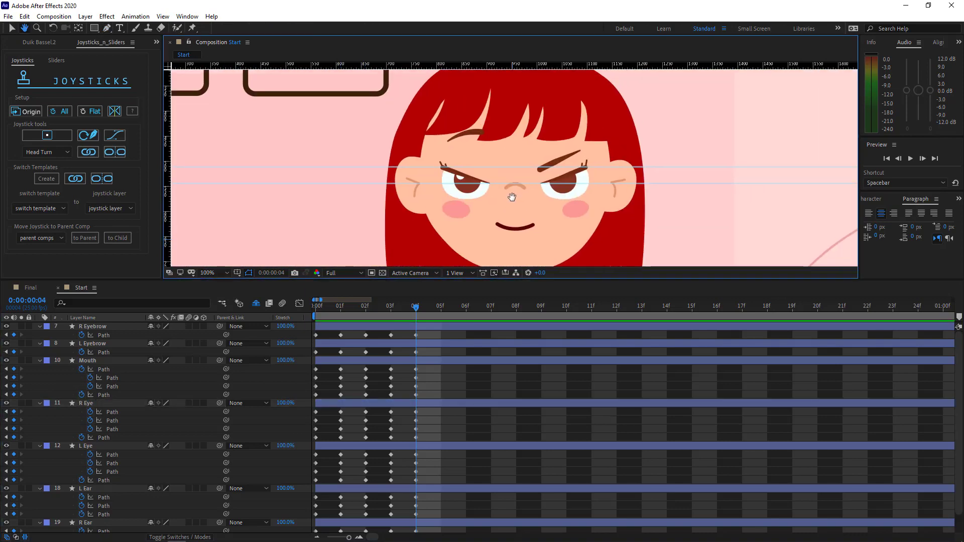
{"action": "left_click", "coordinate": [430, 97]}
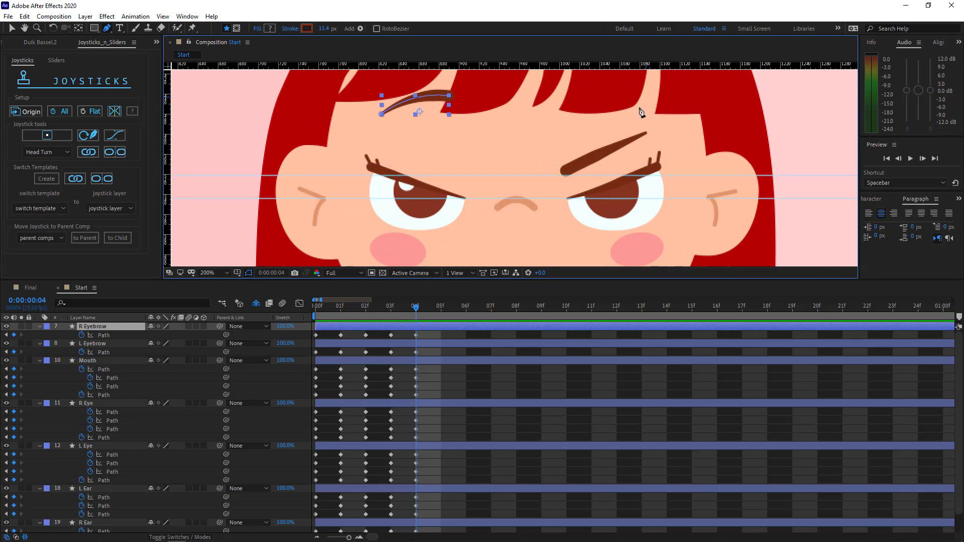
{"action": "scroll", "coordinate": [480, 128], "scroll_direction": "up", "scroll_amount": 2}
{"action": "key", "text": "v"}
{"action": "key", "text": "shift+Down"}
{"action": "key", "text": "shift+Down"}
{"action": "key", "text": "shift+Down"}
{"action": "key", "text": "shift+Down"}
{"action": "key", "text": "shift+Down"}
{"action": "key", "text": "shift+Down"}
{"action": "key", "text": "shift+Down"}
{"action": "key", "text": "shift+Down"}
{"action": "key", "text": "shift+Down"}
{"action": "key", "text": "shift+Down"}
{"action": "key", "text": "shift+Down"}
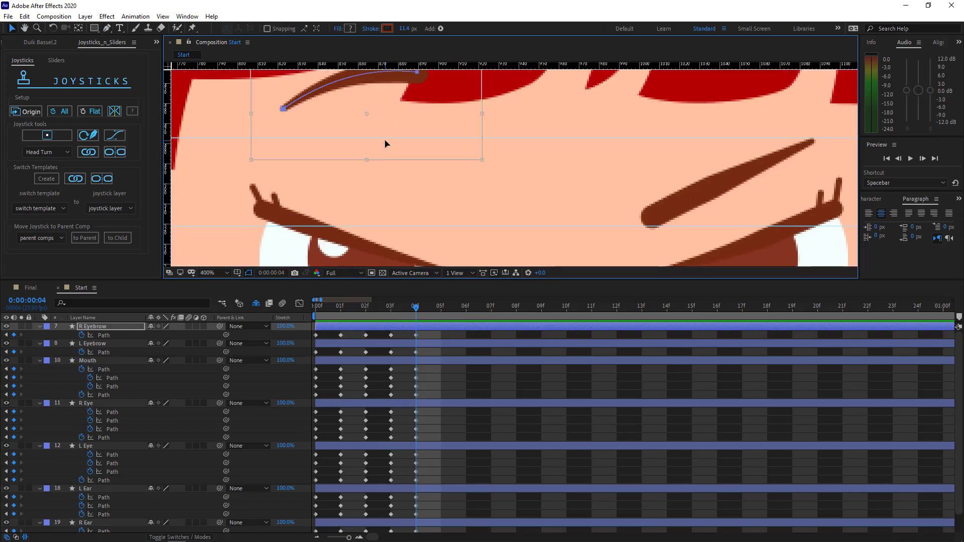
{"action": "key", "text": "shift+Up"}
{"action": "key", "text": "shift+Up"}
{"action": "key", "text": "shift+Up"}
{"action": "key", "text": "shift+Up"}
Step: Place the R Eyebrow's outer end on the upper guide and its inner end on the guide level with the L Eyebrow's inner end
{"action": "key", "text": "g"}
{"action": "mouse_move", "coordinate": [417, 103]}
{"action": "left_mouse_down"}
{"action": "mouse_move", "coordinate": [421, 170]}
{"action": "mouse_move", "coordinate": [405, 107]}
{"action": "left_mouse_up"}
{"action": "left_click_drag", "start_coordinate": [406, 109], "coordinate": [429, 162]}
{"action": "left_click_drag", "start_coordinate": [299, 91], "coordinate": [316, 122]}
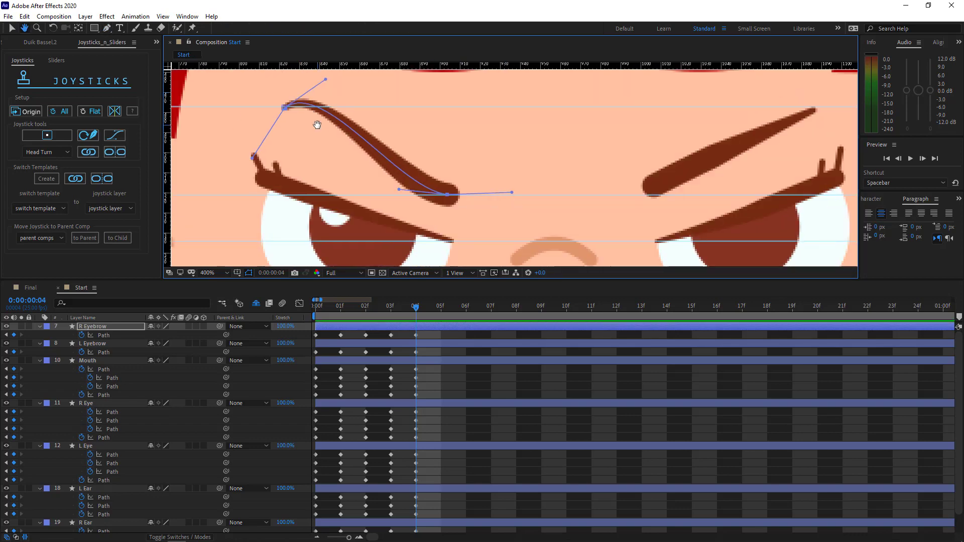
Step: Straighten the R Eyebrow by pulling its end handles into line with the downward slant toward the nose
{"action": "left_click_drag", "start_coordinate": [327, 80], "coordinate": [322, 126]}
{"action": "left_click_drag", "start_coordinate": [399, 191], "coordinate": [405, 171]}
{"action": "scroll", "coordinate": [401, 181], "scroll_direction": "down", "scroll_amount": 1}
{"action": "scroll", "coordinate": [402, 181], "scroll_direction": "up", "scroll_amount": 1}
{"action": "left_click_drag", "start_coordinate": [289, 235], "coordinate": [442, 194]}
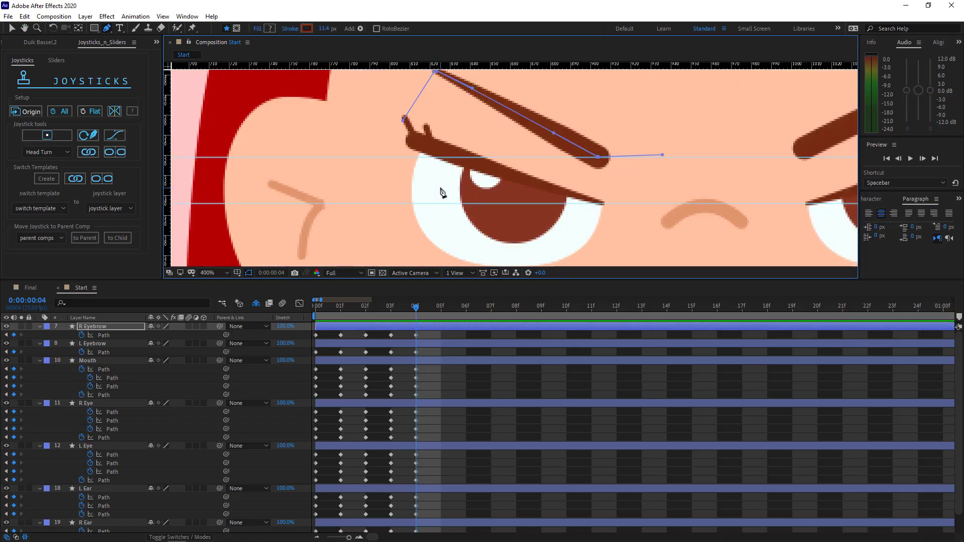
{"action": "left_click_drag", "start_coordinate": [554, 130], "coordinate": [551, 135]}
{"action": "scroll", "coordinate": [578, 166], "scroll_direction": "down", "scroll_amount": 1}
{"action": "left_click_drag", "start_coordinate": [670, 195], "coordinate": [543, 193]}
{"action": "scroll", "coordinate": [532, 201], "scroll_direction": "down", "scroll_amount": 2}
{"action": "key", "text": "F2"}
{"action": "scroll", "coordinate": [503, 223], "scroll_direction": "up", "scroll_amount": 1}
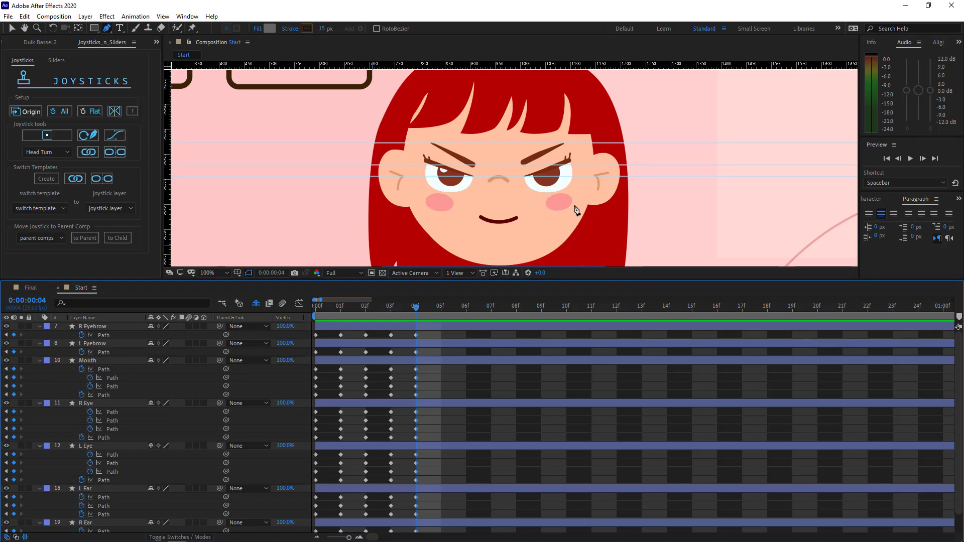
Step: Rotate the whole L Ear slightly counterclockwise at frame 4 and nudge it upward
{"action": "key", "text": "v"}
{"action": "left_click", "coordinate": [609, 196]}
{"action": "scroll", "coordinate": [614, 198], "scroll_direction": "up", "scroll_amount": 1}
{"action": "double_click", "coordinate": [655, 184]}
{"action": "left_click_drag", "start_coordinate": [544, 245], "coordinate": [544, 240]}
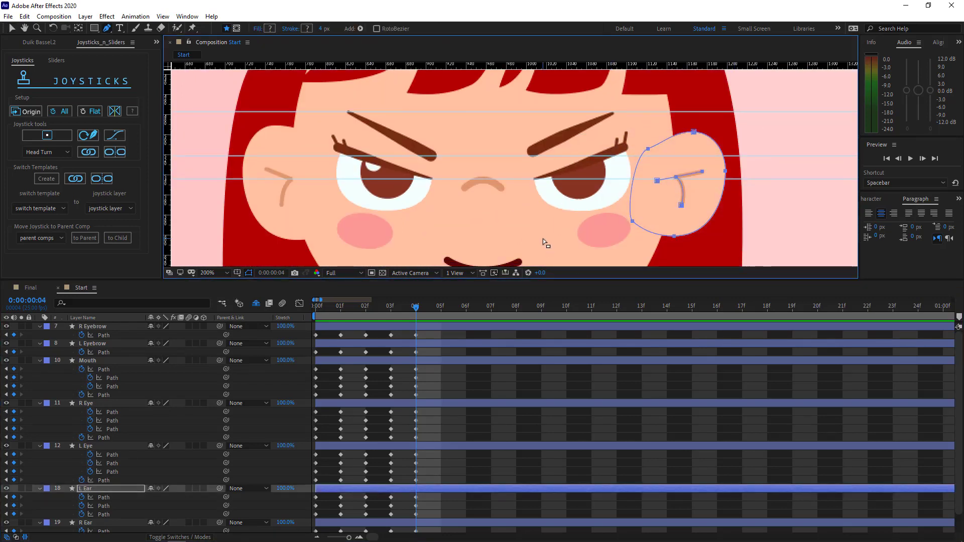
{"action": "key", "text": "ctrl+t"}
{"action": "left_click_drag", "start_coordinate": [781, 242], "coordinate": [790, 221]}
{"action": "left_click_drag", "start_coordinate": [693, 203], "coordinate": [694, 199]}
{"action": "double_click", "coordinate": [694, 199]}
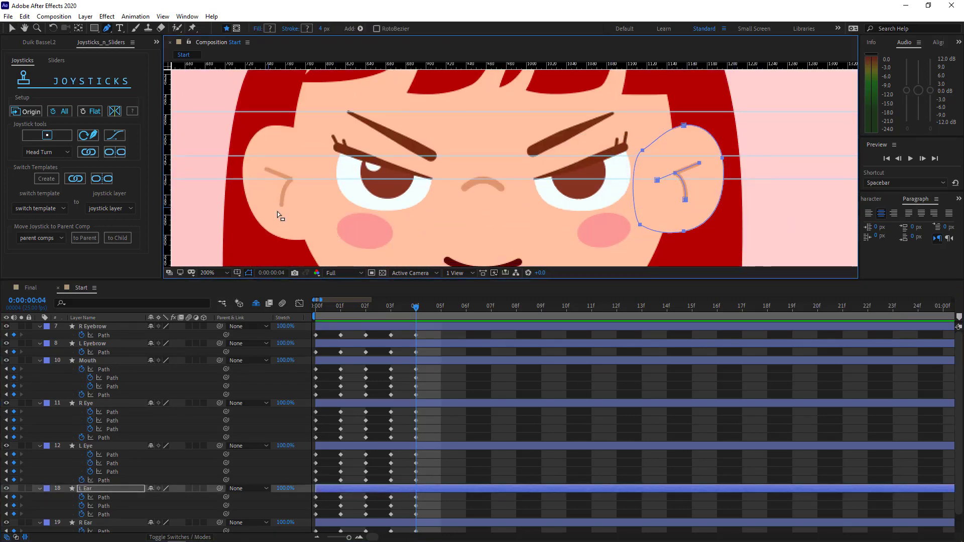
Step: Rotate the R Ear slightly clockwise to mirror the L Ear, with a horizontal guide at the ears' upper edge
{"action": "left_click", "coordinate": [246, 204]}
{"action": "double_click", "coordinate": [276, 126]}
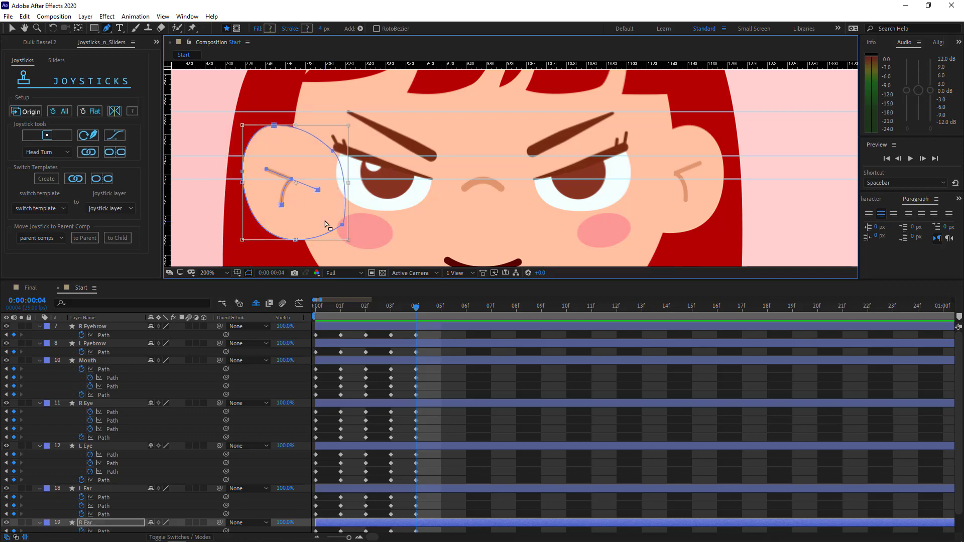
{"action": "left_click_drag", "start_coordinate": [372, 166], "coordinate": [655, 155]}
{"action": "key", "text": "v"}
{"action": "left_click_drag", "start_coordinate": [603, 66], "coordinate": [679, 142]}
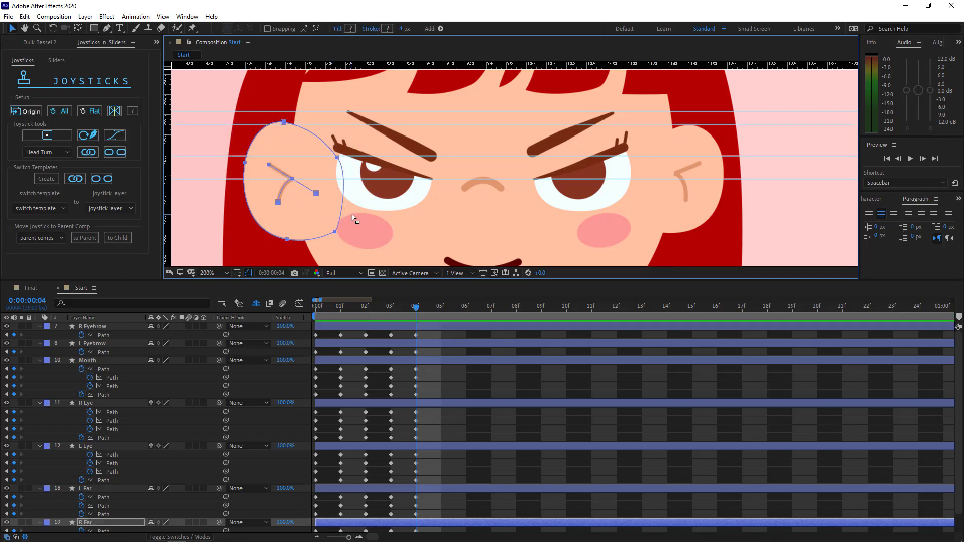
{"action": "left_click", "coordinate": [352, 214]}
Step: Add a horizontal guide at the L Ear's lower edge and raise the R Ear's lower points to it
{"action": "left_click_drag", "start_coordinate": [416, 307], "coordinate": [316, 309]}
{"action": "left_click_drag", "start_coordinate": [317, 309], "coordinate": [416, 310]}
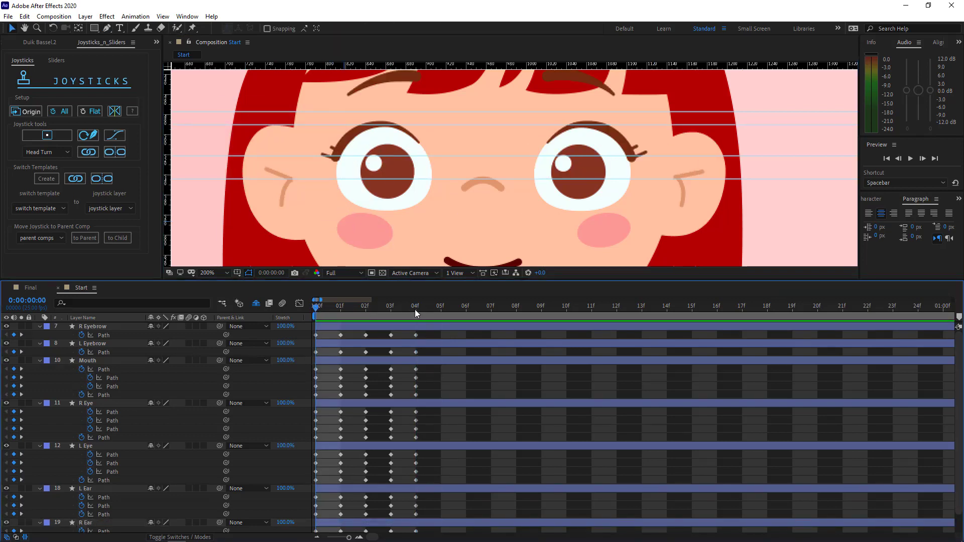
{"action": "left_click_drag", "start_coordinate": [602, 66], "coordinate": [671, 233]}
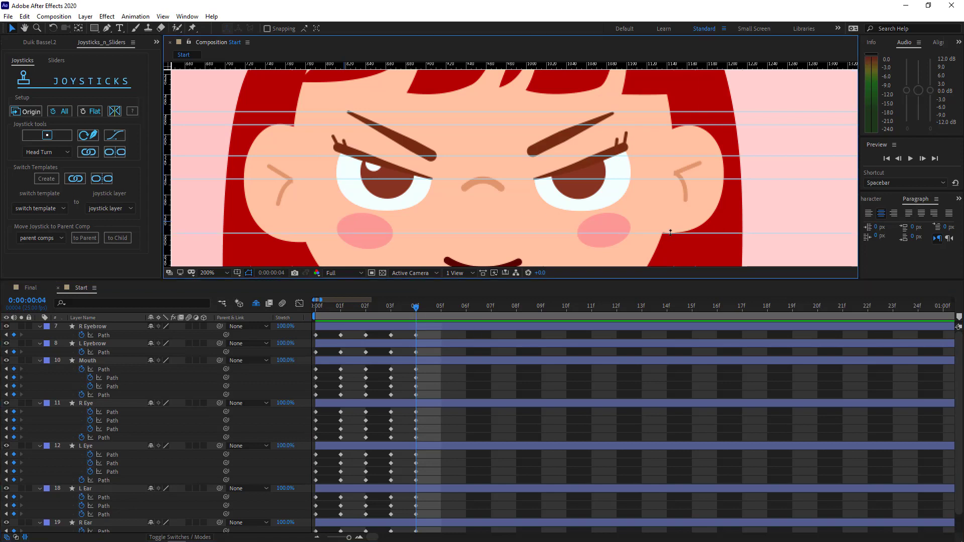
{"action": "left_click", "coordinate": [248, 210]}
{"action": "key", "text": "g"}
{"action": "left_click", "coordinate": [286, 244]}
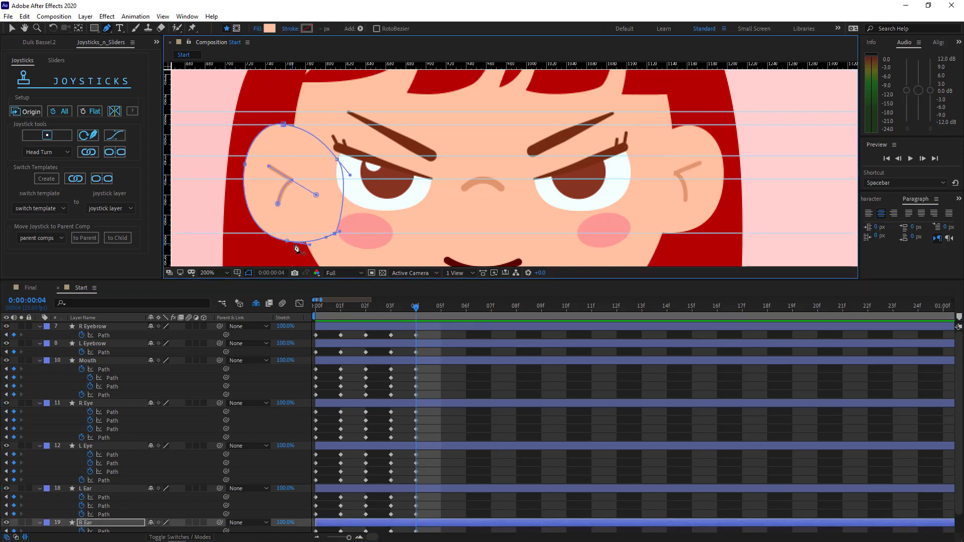
{"action": "left_click", "coordinate": [447, 393]}
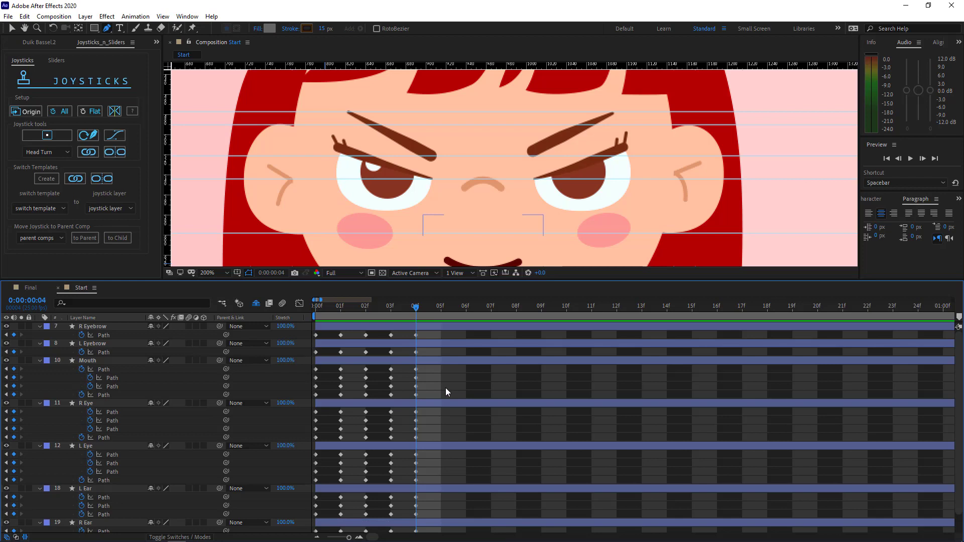
Step: Compare the ears with frame 0, then shift the R Ear up and outward and rotate it further clockwise at frame 4
{"action": "left_click_drag", "start_coordinate": [318, 306], "coordinate": [416, 313]}
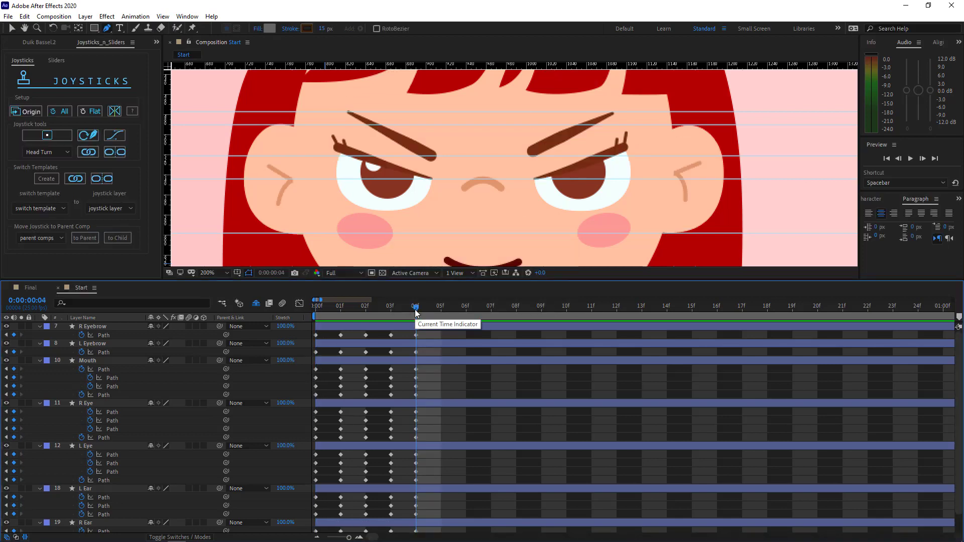
{"action": "left_click", "coordinate": [317, 201]}
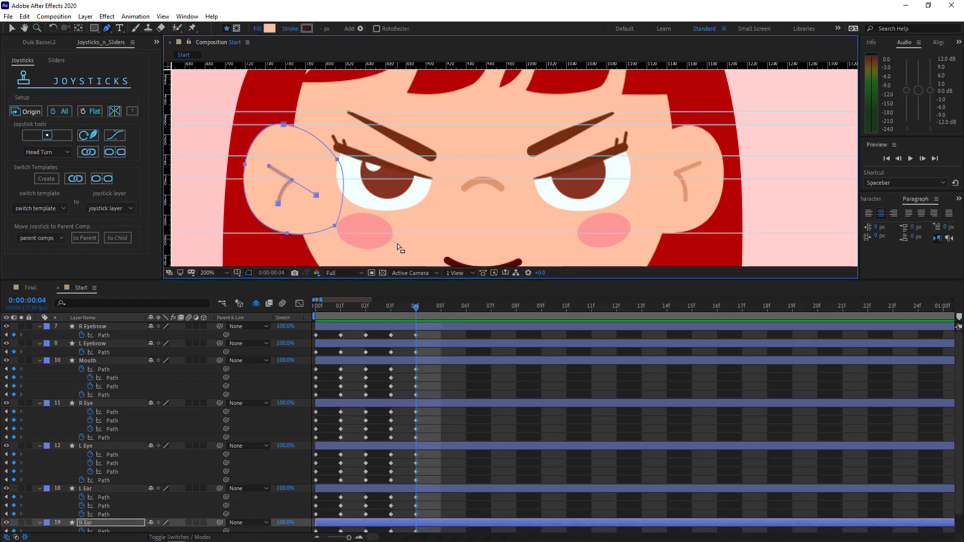
{"action": "key", "text": "ctrl+t"}
{"action": "key", "text": "shift+Up"}
{"action": "key", "text": "shift+Left"}
{"action": "left_click_drag", "start_coordinate": [362, 226], "coordinate": [377, 225]}
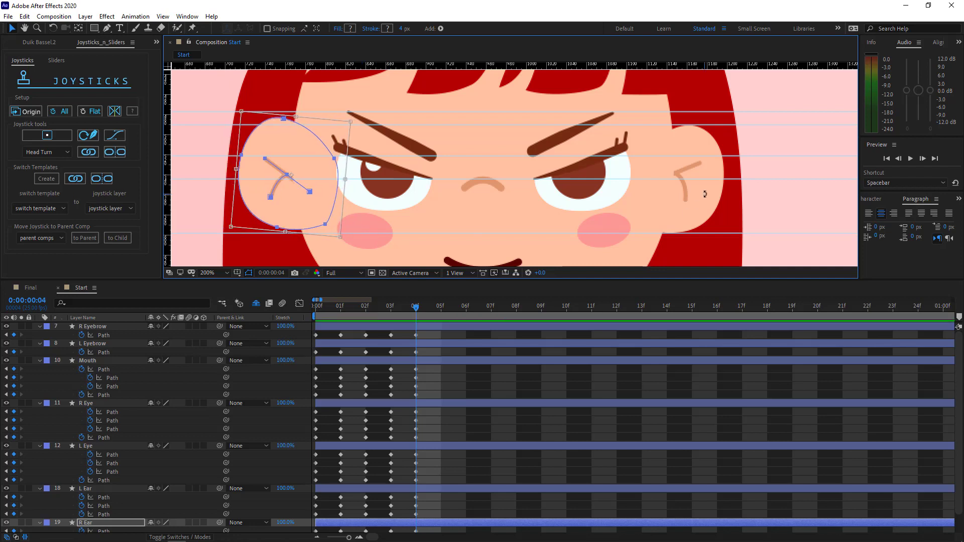
{"action": "key", "text": "Return"}
Step: Rotate the L Ear further counterclockwise and shift it outward and up to match the R Ear
{"action": "left_click", "coordinate": [699, 197]}
{"action": "key", "text": "g"}
{"action": "left_click_drag", "start_coordinate": [754, 108], "coordinate": [588, 244]}
{"action": "key", "text": "ctrl+t"}
{"action": "left_click_drag", "start_coordinate": [792, 214], "coordinate": [806, 190]}
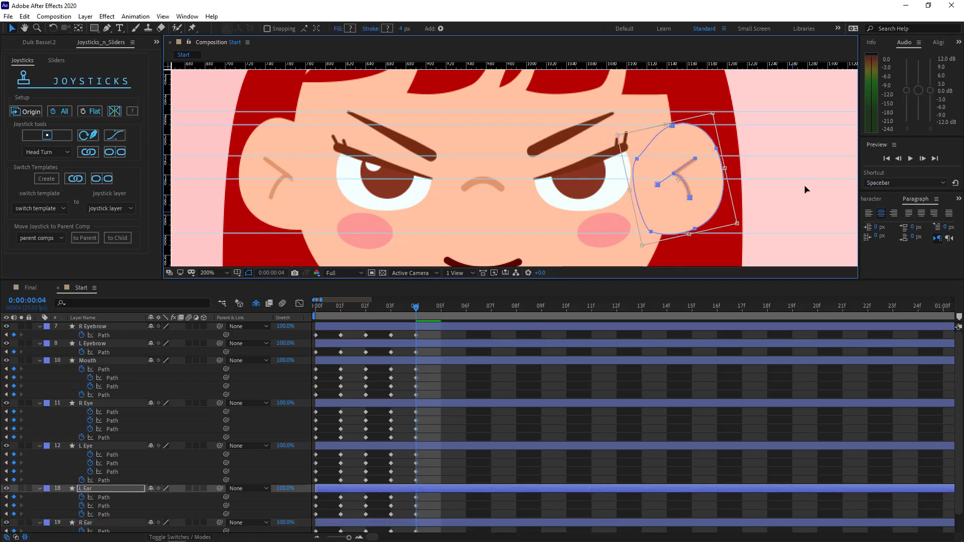
{"action": "key", "text": "shift+Right"}
{"action": "key", "text": "shift+Up"}
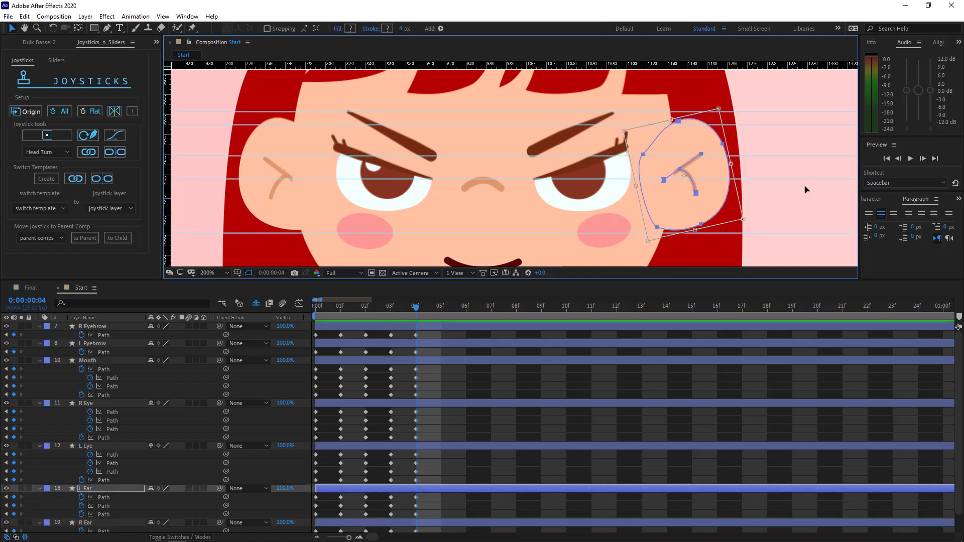
{"action": "key", "text": "Return"}
{"action": "left_click", "coordinate": [805, 189]}
Step: Move the Mouth's dark opening above the lip line at frame 4 and raise its upper midpoint
{"action": "scroll", "coordinate": [703, 211], "scroll_direction": "down", "scroll_amount": 1}
{"action": "scroll", "coordinate": [653, 221], "scroll_direction": "up", "scroll_amount": 1}
{"action": "left_click_drag", "start_coordinate": [494, 261], "coordinate": [575, 211]}
{"action": "left_click", "coordinate": [571, 228]}
{"action": "key", "text": "g"}
{"action": "scroll", "coordinate": [599, 219], "scroll_direction": "up", "scroll_amount": 3}
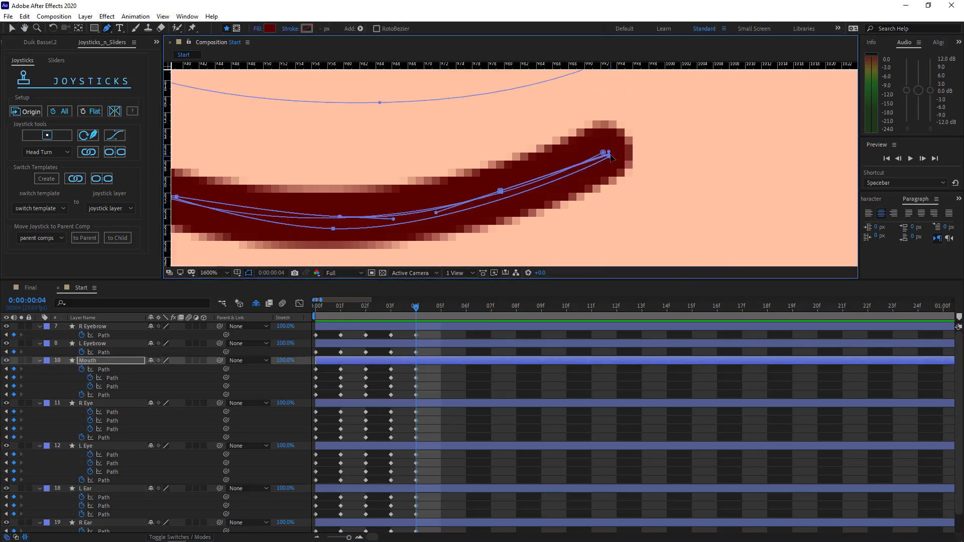
{"action": "scroll", "coordinate": [612, 157], "scroll_direction": "down", "scroll_amount": 4}
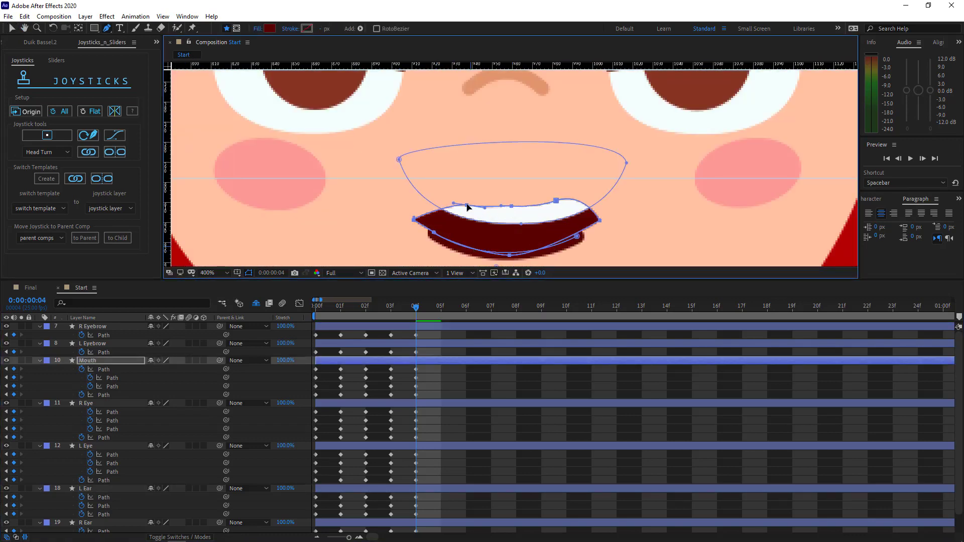
{"action": "double_click", "coordinate": [556, 201]}
{"action": "left_click_drag", "start_coordinate": [533, 208], "coordinate": [510, 127]}
{"action": "key", "text": "Return"}
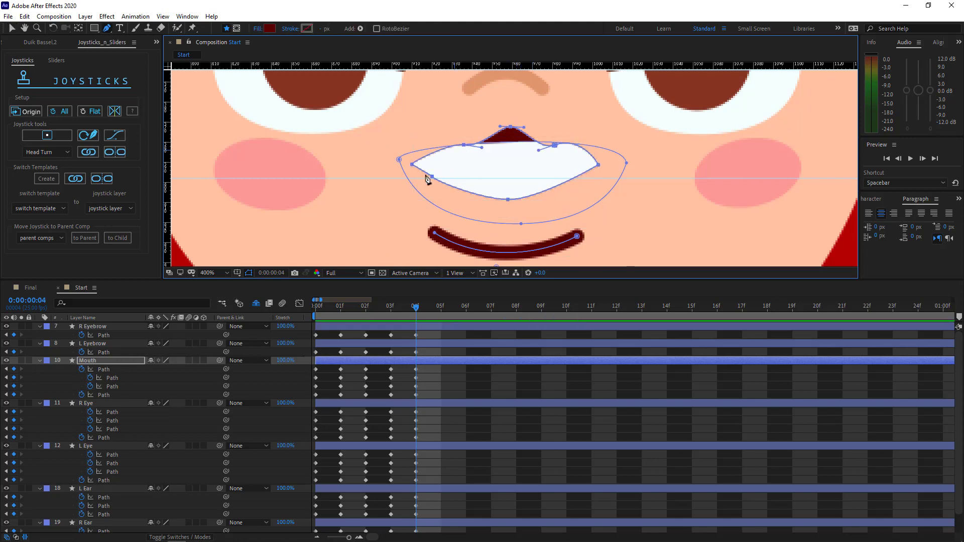
Step: Reshape the mouth opening with a smooth arched upper edge, rounded corners and a flatter lower edge
{"action": "left_click_drag", "start_coordinate": [507, 200], "coordinate": [508, 179]}
{"action": "left_click", "coordinate": [412, 164], "text": "alt"}
{"action": "left_click_drag", "start_coordinate": [464, 144], "coordinate": [459, 135]}
{"action": "left_click", "coordinate": [555, 145], "text": "alt"}
{"action": "left_click", "coordinate": [554, 145], "text": "alt"}
{"action": "left_click_drag", "start_coordinate": [554, 145], "coordinate": [569, 138]}
{"action": "left_click", "coordinate": [598, 164], "text": "alt"}
{"action": "left_click_drag", "start_coordinate": [573, 182], "coordinate": [589, 185]}
{"action": "mouse_move", "coordinate": [507, 180]}
{"action": "left_mouse_down"}
{"action": "mouse_move", "coordinate": [509, 160]}
{"action": "mouse_move", "coordinate": [511, 176]}
{"action": "left_mouse_up"}
{"action": "left_click_drag", "start_coordinate": [599, 166], "coordinate": [611, 138]}
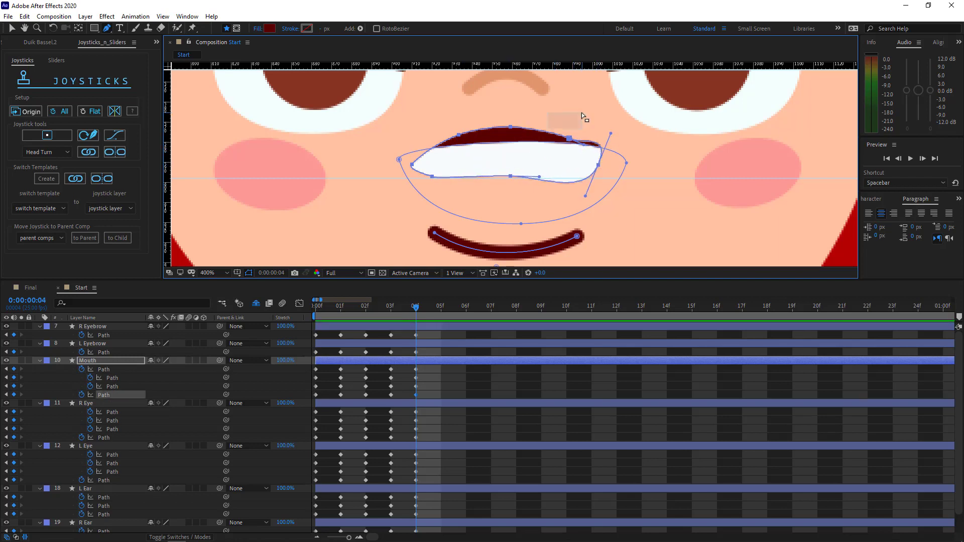
Step: Raise the upper-edge points of the mouth opening to make it taller
{"action": "key", "text": "Up"}
{"action": "key", "text": "Up"}
{"action": "key", "text": "Up"}
{"action": "key", "text": "Up"}
{"action": "key", "text": "Up"}
{"action": "key", "text": "Up"}
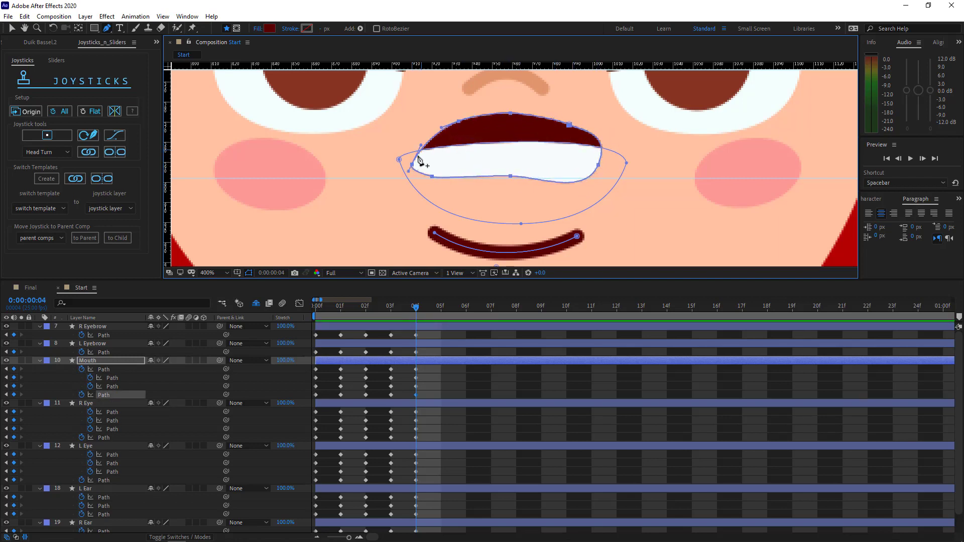
Step: Arch the middle of the mouth opening's lower edge upward and even out its two lower corners
{"action": "left_click_drag", "start_coordinate": [511, 176], "coordinate": [507, 160]}
{"action": "left_click_drag", "start_coordinate": [433, 178], "coordinate": [438, 179]}
{"action": "left_click_drag", "start_coordinate": [508, 160], "coordinate": [505, 167]}
{"action": "left_click_drag", "start_coordinate": [598, 165], "coordinate": [594, 165]}
{"action": "left_click_drag", "start_coordinate": [583, 196], "coordinate": [587, 185]}
{"action": "left_click_drag", "start_coordinate": [505, 168], "coordinate": [503, 162]}
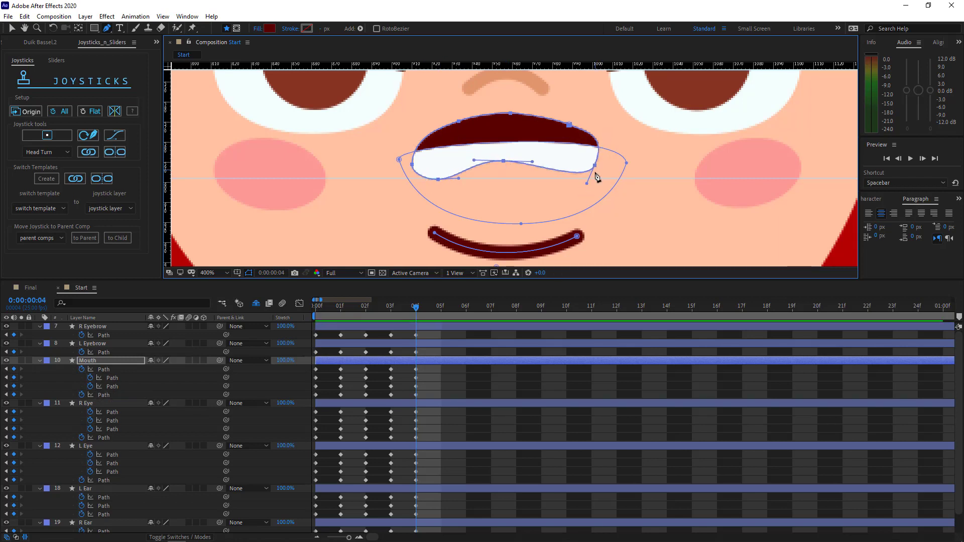
{"action": "left_click_drag", "start_coordinate": [594, 165], "coordinate": [596, 170]}
{"action": "left_click_drag", "start_coordinate": [412, 165], "coordinate": [413, 163]}
{"action": "left_click_drag", "start_coordinate": [595, 170], "coordinate": [614, 136]}
{"action": "left_click_drag", "start_coordinate": [504, 161], "coordinate": [506, 166]}
{"action": "scroll", "coordinate": [508, 167], "scroll_direction": "down", "scroll_amount": 1}
Step: Move the reshaped mouth opening down toward the lip line
{"action": "key", "text": "v"}
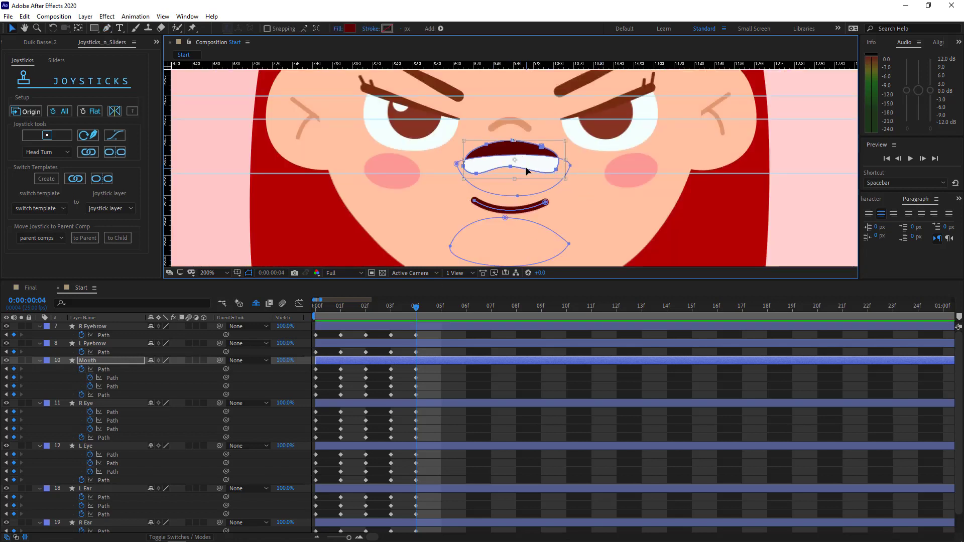
{"action": "key", "text": "shift+Down"}
{"action": "key", "text": "shift+Down"}
{"action": "key", "text": "shift+Down"}
{"action": "key", "text": "shift+Down"}
{"action": "key", "text": "F2"}
Step: Move the teeth shape up so only a thin white band shows along the mouth's upper edge
{"action": "scroll", "coordinate": [507, 196], "scroll_direction": "up", "scroll_amount": 1}
{"action": "left_click", "coordinate": [493, 212]}
{"action": "scroll", "coordinate": [522, 201], "scroll_direction": "down", "scroll_amount": 1}
{"action": "scroll", "coordinate": [603, 176], "scroll_direction": "up", "scroll_amount": 1}
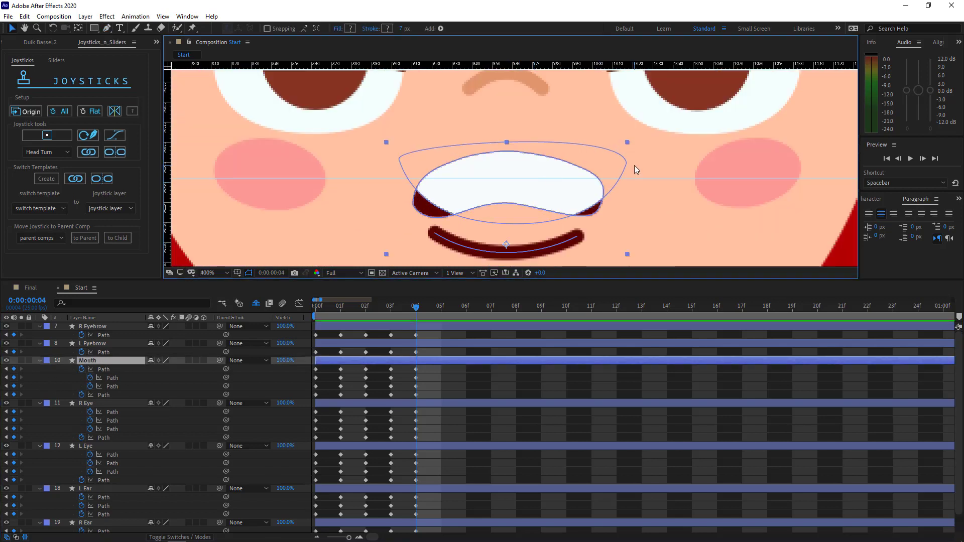
{"action": "key", "text": "v"}
{"action": "double_click", "coordinate": [627, 163]}
{"action": "left_click_drag", "start_coordinate": [577, 205], "coordinate": [569, 154]}
{"action": "scroll", "coordinate": [563, 236], "scroll_direction": "down", "scroll_amount": 1}
Step: Move the tongue shape up into the lower part of the mouth opening
{"action": "double_click", "coordinate": [570, 243]}
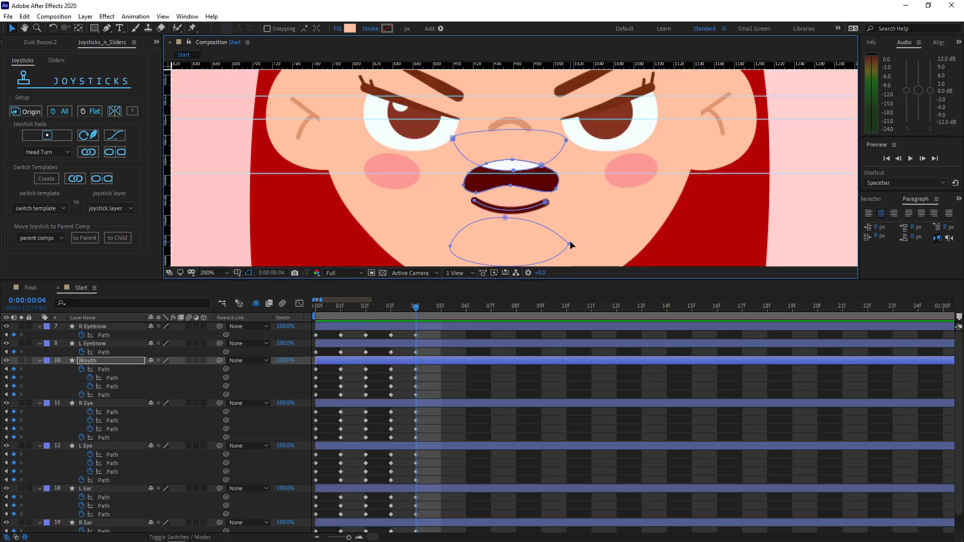
{"action": "left_click_drag", "start_coordinate": [537, 250], "coordinate": [555, 214]}
{"action": "scroll", "coordinate": [520, 230], "scroll_direction": "down", "scroll_amount": 1}
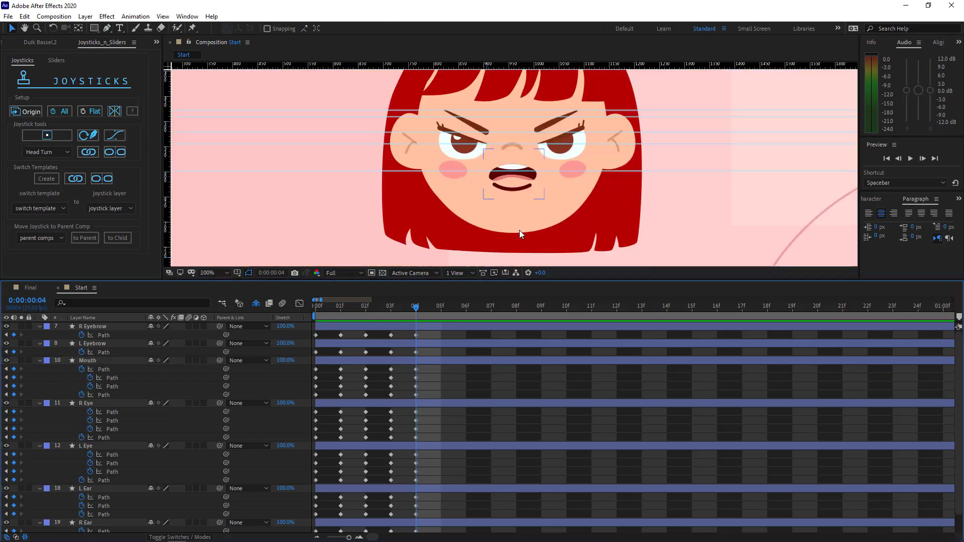
Step: Hide the curved lip line by moving it up inside the dark mouth opening
{"action": "scroll", "coordinate": [541, 245], "scroll_direction": "up", "scroll_amount": 3}
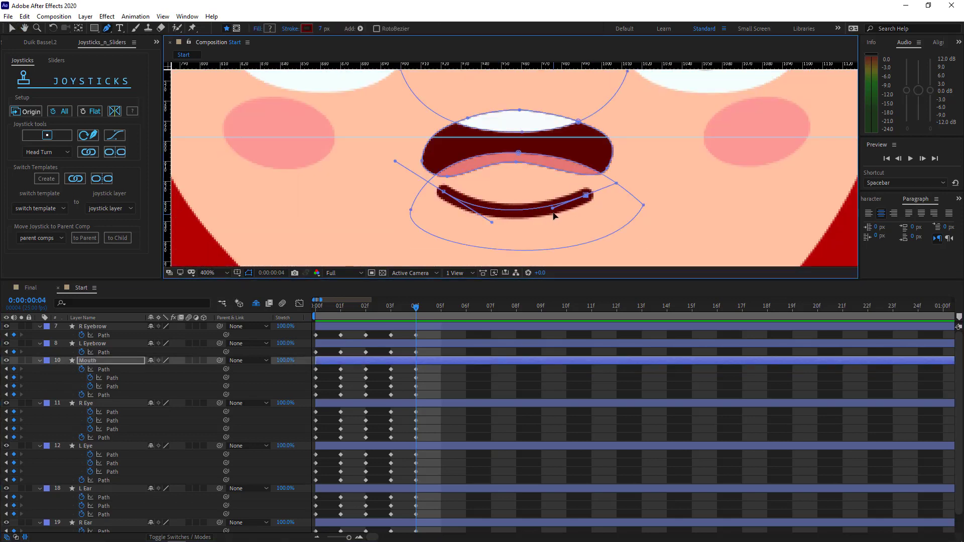
{"action": "key", "text": "v"}
{"action": "double_click", "coordinate": [555, 201]}
{"action": "left_click_drag", "start_coordinate": [556, 199], "coordinate": [556, 161]}
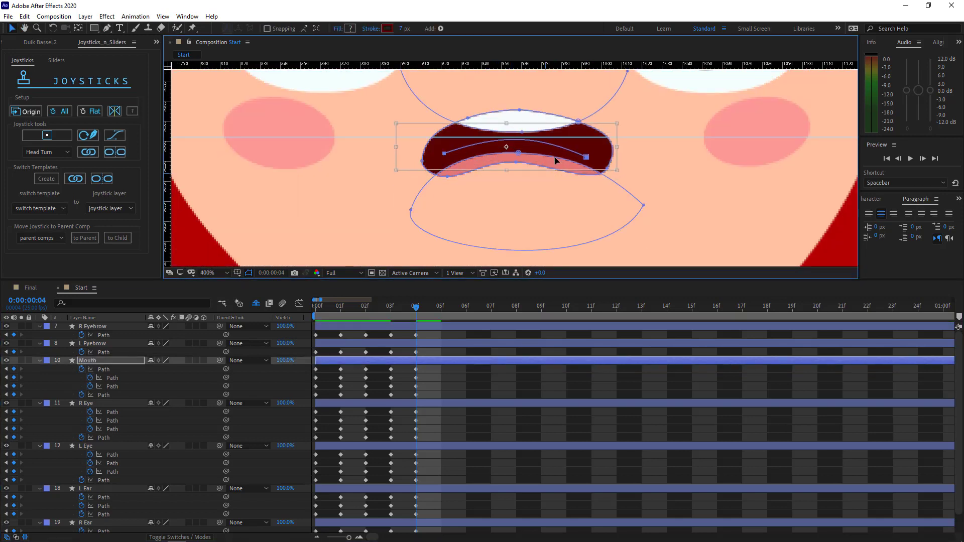
{"action": "key", "text": "F2"}
Step: Clear all guides from the composition
{"action": "scroll", "coordinate": [562, 218], "scroll_direction": "down", "scroll_amount": 3}
{"action": "left_click", "coordinate": [163, 16]}
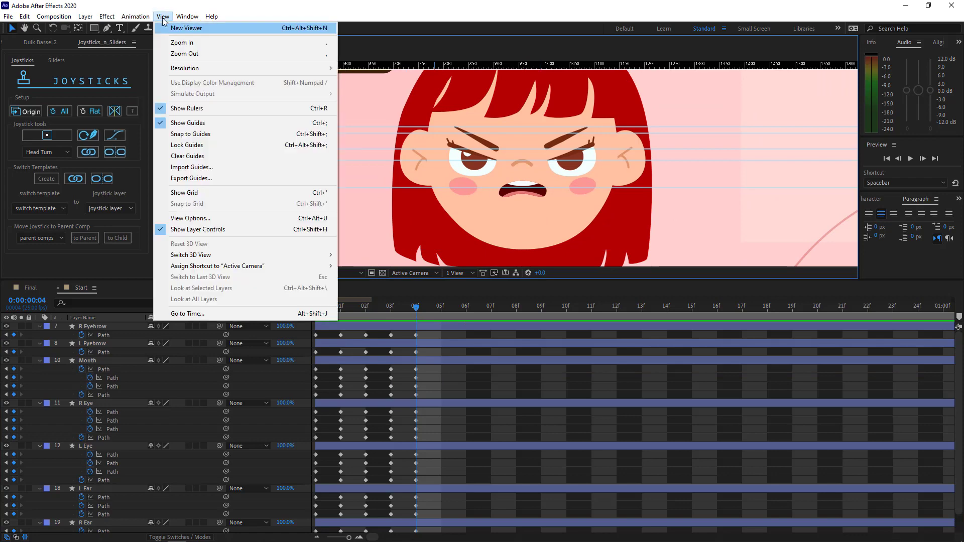
{"action": "left_click", "coordinate": [187, 157]}
{"action": "scroll", "coordinate": [595, 227], "scroll_direction": "down", "scroll_amount": 1}
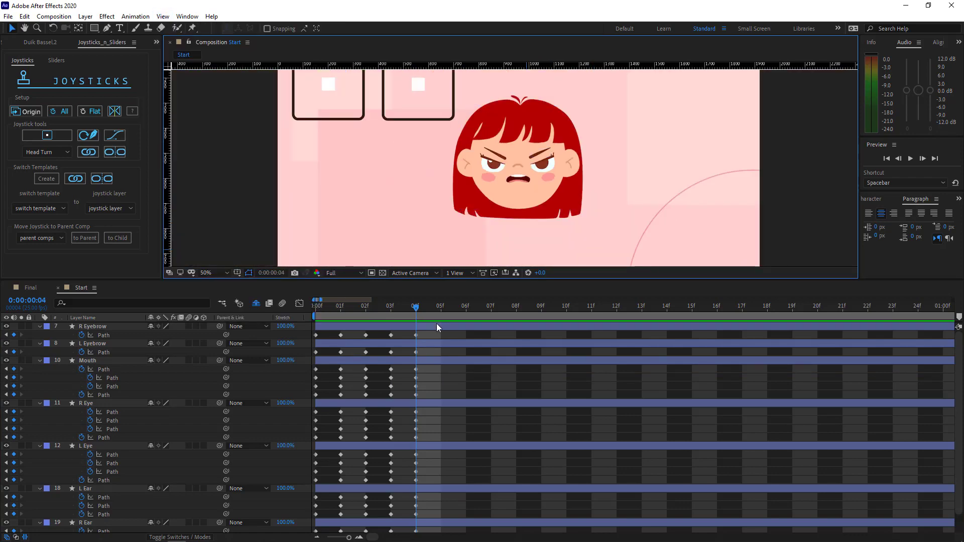
Step: Examine the Fear expression in the Final composition as reference and return to the Start composition
{"action": "left_click", "coordinate": [39, 289]}
{"action": "left_click_drag", "start_coordinate": [519, 310], "coordinate": [567, 309]}
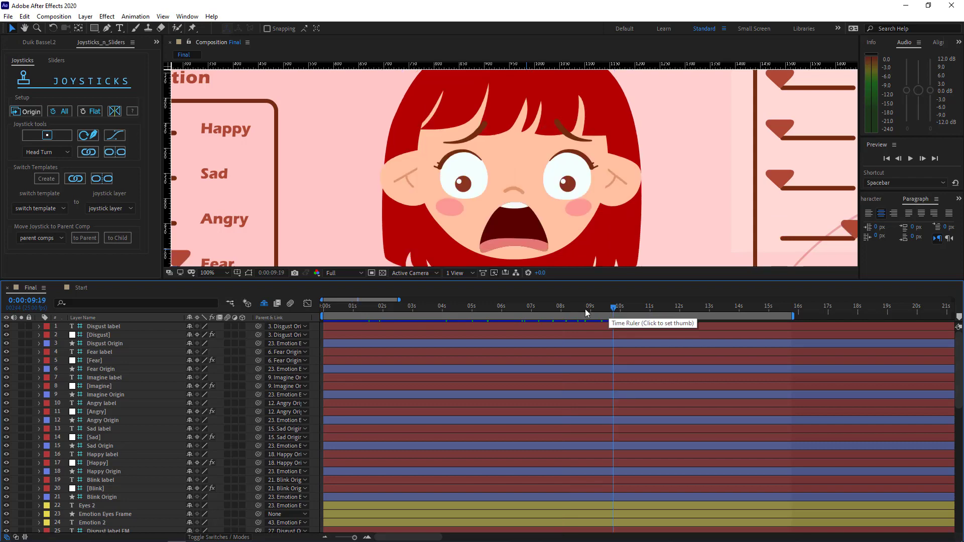
{"action": "left_click", "coordinate": [81, 288]}
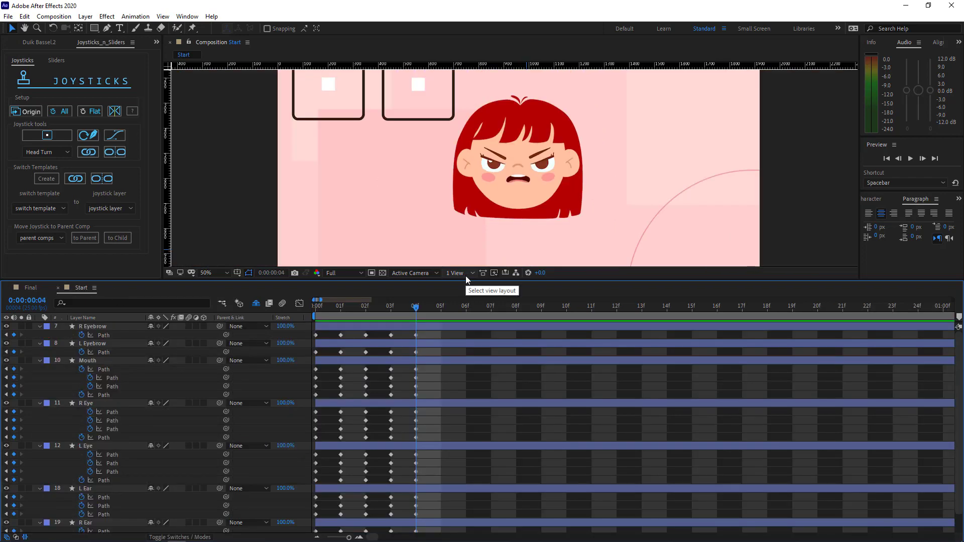
Step: Reset all the facial feature paths to the neutral origin pose at frame 5
{"action": "left_click", "coordinate": [441, 311]}
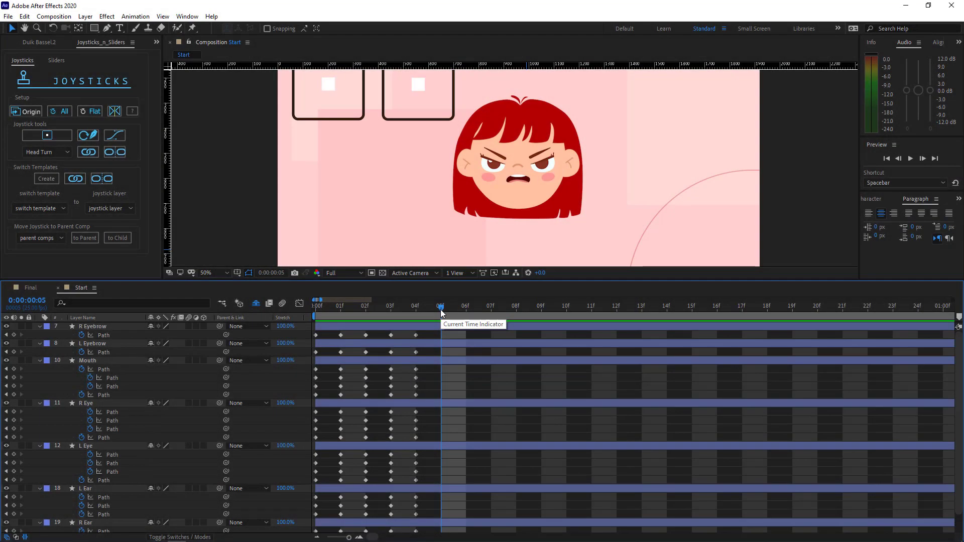
{"action": "scroll", "coordinate": [553, 191], "scroll_direction": "up", "scroll_amount": 2}
{"action": "left_click_drag", "start_coordinate": [325, 332], "coordinate": [303, 531]}
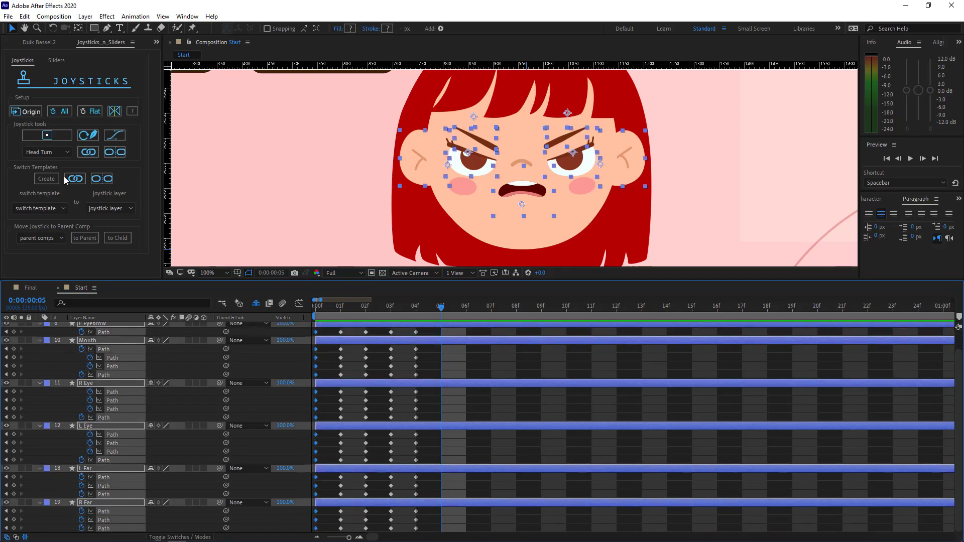
{"action": "left_click", "coordinate": [26, 111]}
{"action": "left_click", "coordinate": [501, 371]}
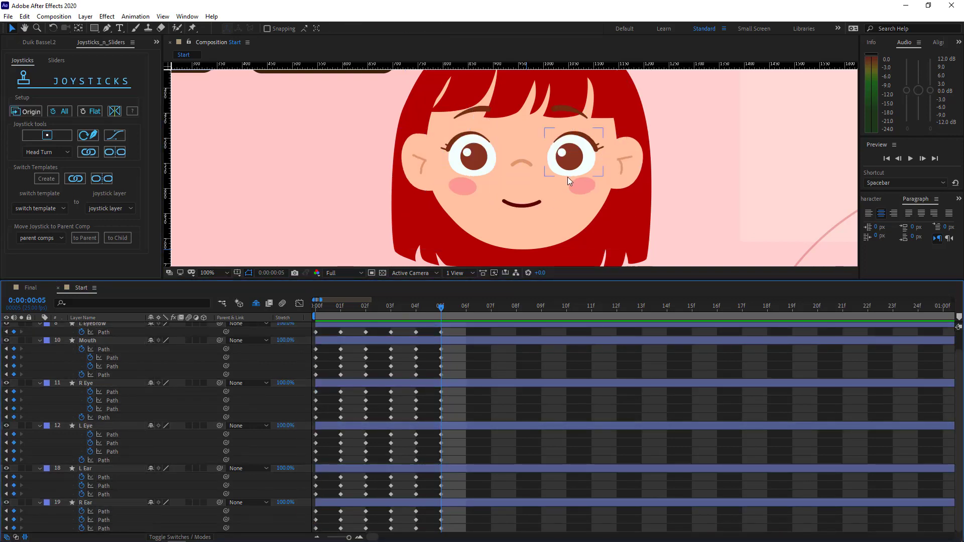
Step: Reshape the R Eyebrow path at frame 5 so its outer end drops outward and its curve slants down from the raised inner end
{"action": "scroll", "coordinate": [567, 177], "scroll_direction": "up", "scroll_amount": 2}
{"action": "left_click", "coordinate": [597, 136]}
{"action": "key", "text": "g"}
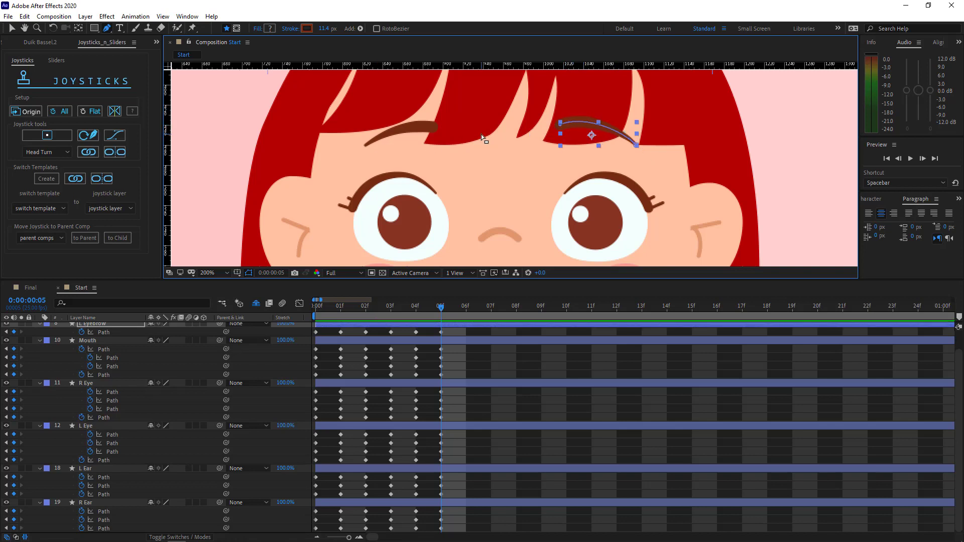
{"action": "left_click", "coordinate": [426, 135]}
{"action": "key", "text": "g"}
{"action": "mouse_move", "coordinate": [365, 146]}
{"action": "left_mouse_down"}
{"action": "mouse_move", "coordinate": [356, 155]}
{"action": "mouse_move", "coordinate": [376, 157]}
{"action": "left_mouse_up"}
{"action": "left_click_drag", "start_coordinate": [400, 128], "coordinate": [354, 163]}
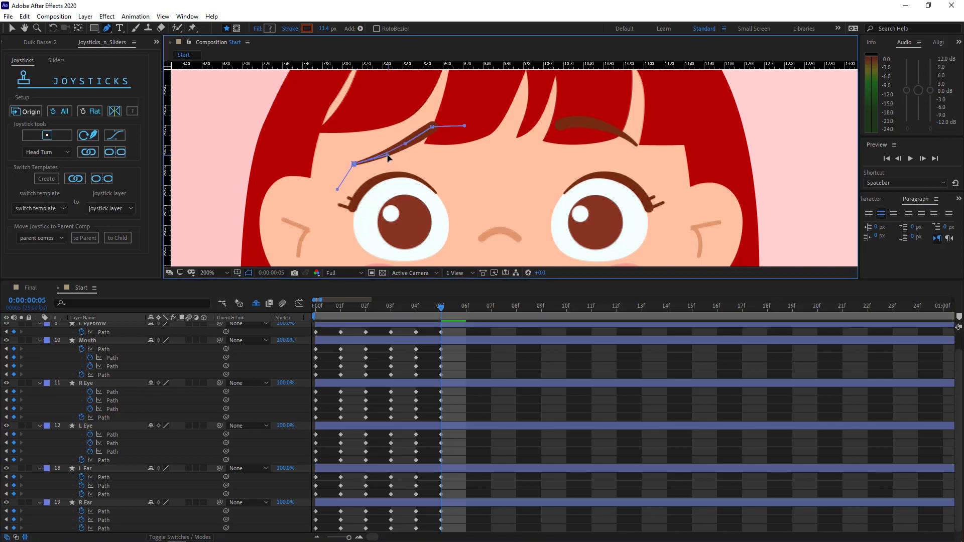
{"action": "left_click_drag", "start_coordinate": [406, 144], "coordinate": [391, 159]}
{"action": "left_click", "coordinate": [61, 364]}
{"action": "scroll", "coordinate": [491, 213], "scroll_direction": "down", "scroll_amount": 1}
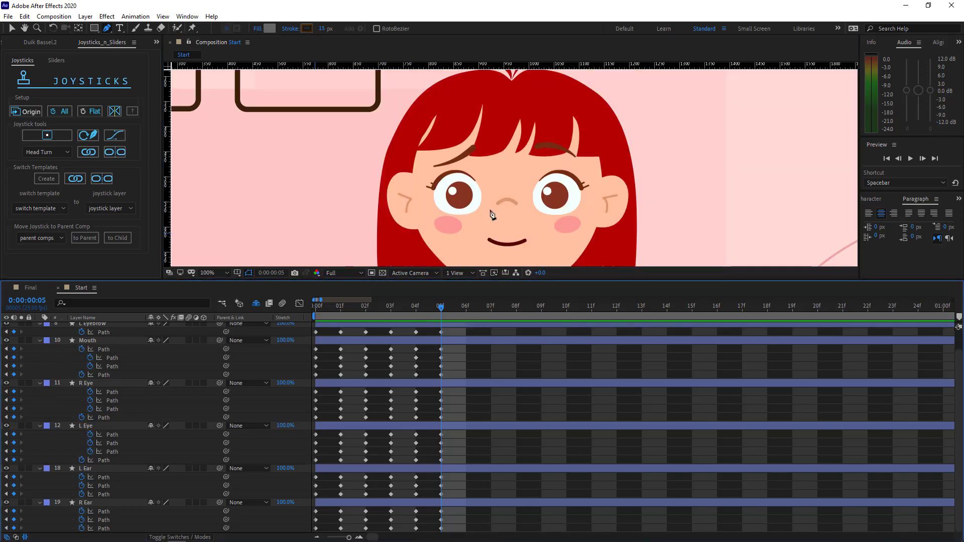
Step: Copy the half-closed R Eye path keyframes from frame 3 to frame 5
{"action": "scroll", "coordinate": [492, 213], "scroll_direction": "up", "scroll_amount": 1}
{"action": "left_click_drag", "start_coordinate": [525, 199], "coordinate": [503, 168]}
{"action": "mouse_move", "coordinate": [439, 307]}
{"action": "left_mouse_down"}
{"action": "mouse_move", "coordinate": [367, 307]}
{"action": "mouse_move", "coordinate": [441, 309]}
{"action": "left_mouse_up"}
{"action": "left_click", "coordinate": [387, 341]}
{"action": "left_click", "coordinate": [108, 426]}
{"action": "left_click", "coordinate": [107, 384]}
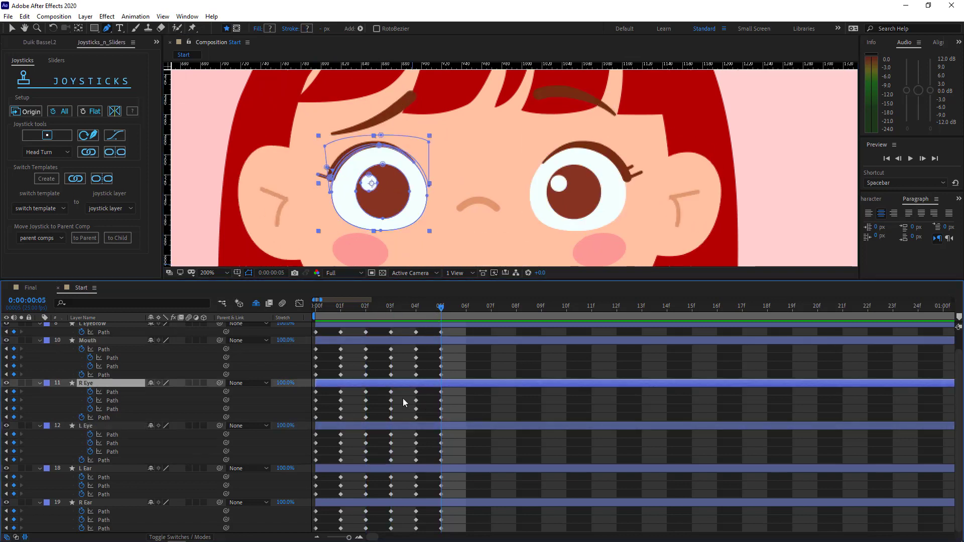
{"action": "left_click_drag", "start_coordinate": [403, 390], "coordinate": [383, 421]}
{"action": "key", "text": "ctrl+c"}
{"action": "key", "text": "ctrl+v"}
{"action": "left_click", "coordinate": [504, 412]}
{"action": "scroll", "coordinate": [494, 207], "scroll_direction": "down", "scroll_amount": 2}
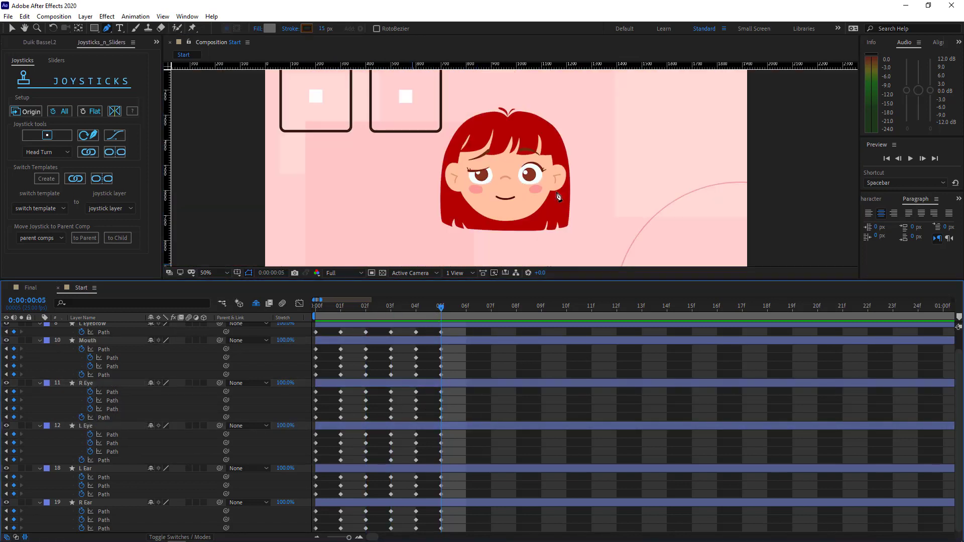
Step: Bend the smiling lip line at frame 5 into a wavy smirk with its left end raised and its right end flattened
{"action": "scroll", "coordinate": [494, 207], "scroll_direction": "up", "scroll_amount": 3}
{"action": "left_click", "coordinate": [493, 205], "text": "ctrl"}
{"action": "scroll", "coordinate": [495, 205], "scroll_direction": "up", "scroll_amount": 2}
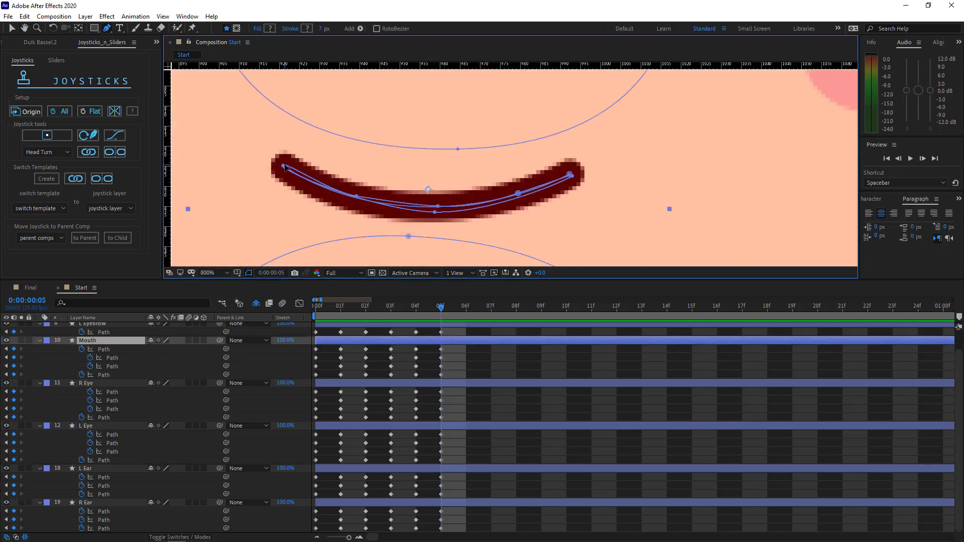
{"action": "left_click_drag", "start_coordinate": [287, 166], "coordinate": [261, 72]}
{"action": "scroll", "coordinate": [300, 131], "scroll_direction": "down", "scroll_amount": 1}
{"action": "left_click_drag", "start_coordinate": [337, 111], "coordinate": [342, 183]}
{"action": "left_click_drag", "start_coordinate": [390, 214], "coordinate": [411, 180]}
{"action": "left_click_drag", "start_coordinate": [439, 194], "coordinate": [448, 134]}
{"action": "left_click_drag", "start_coordinate": [492, 220], "coordinate": [373, 231]}
{"action": "key", "text": "F2"}
{"action": "scroll", "coordinate": [501, 209], "scroll_direction": "down", "scroll_amount": 2}
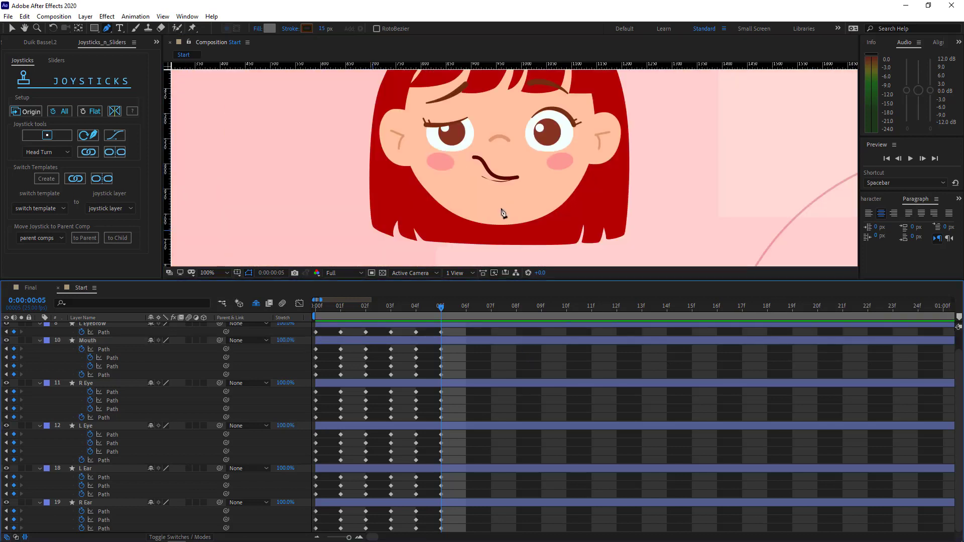
{"action": "scroll", "coordinate": [502, 209], "scroll_direction": "down", "scroll_amount": 1}
Step: Restore the wavy lip curve and adjust the right end point of the lip line
{"action": "scroll", "coordinate": [507, 205], "scroll_direction": "up", "scroll_amount": 4}
{"action": "left_click", "coordinate": [483, 215]}
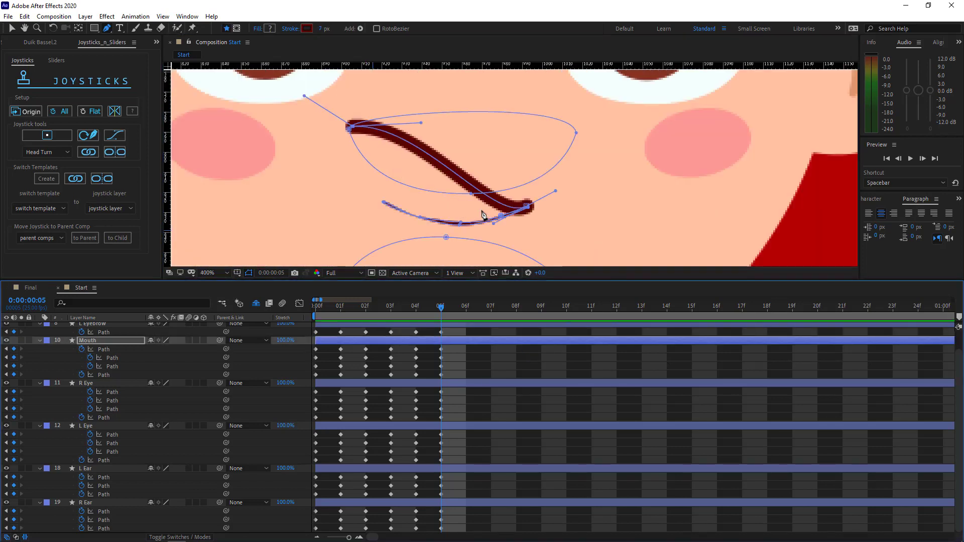
{"action": "key", "text": "ctrl+shift+z"}
{"action": "key", "text": "v"}
{"action": "mouse_move", "coordinate": [523, 206]}
{"action": "left_mouse_down"}
{"action": "mouse_move", "coordinate": [547, 207]}
{"action": "mouse_move", "coordinate": [527, 191]}
{"action": "left_mouse_up"}
{"action": "scroll", "coordinate": [519, 166], "scroll_direction": "down", "scroll_amount": 1}
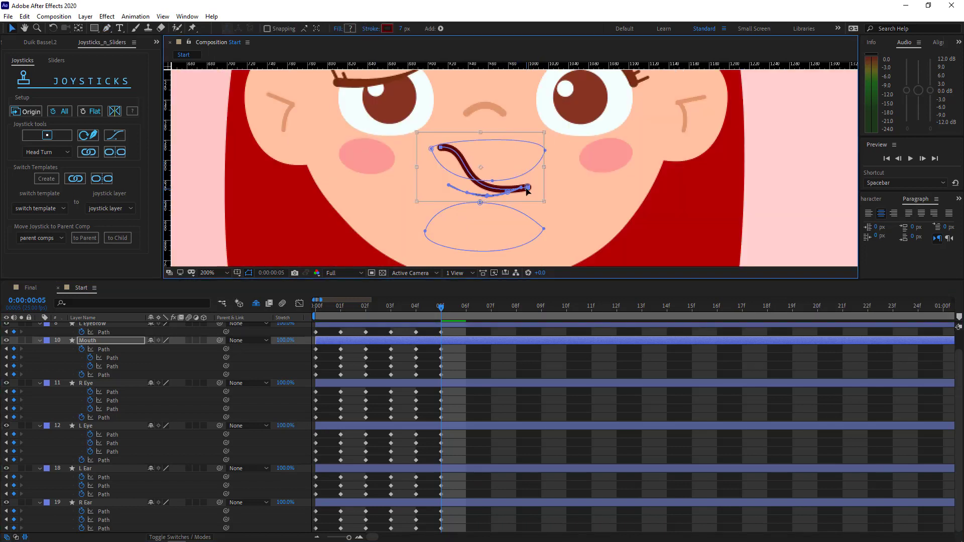
Step: Move the closed mouth-opening shape's points up onto the wavy lip line, matching its right end and curve
{"action": "scroll", "coordinate": [527, 192], "scroll_direction": "up", "scroll_amount": 3}
{"action": "key", "text": "g"}
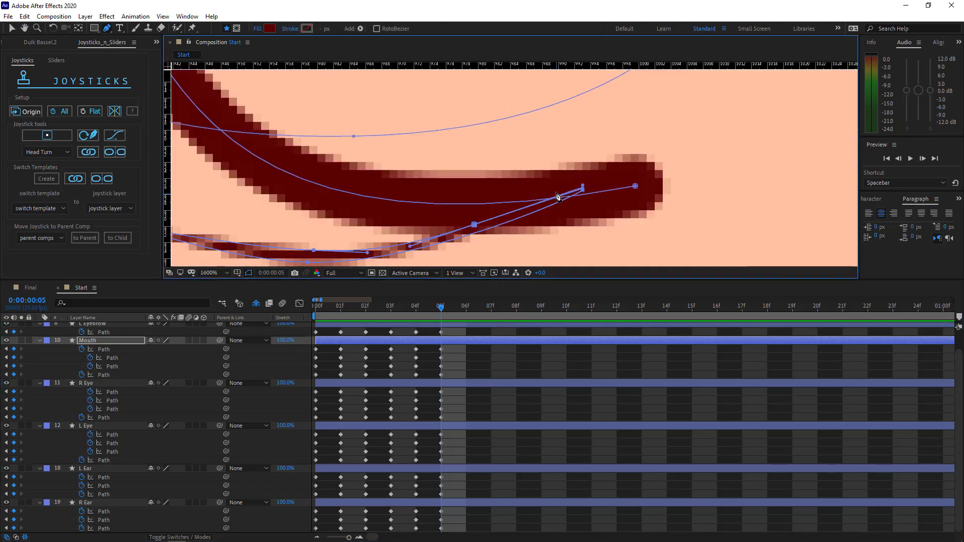
{"action": "left_click_drag", "start_coordinate": [583, 189], "coordinate": [636, 187]}
{"action": "scroll", "coordinate": [635, 187], "scroll_direction": "down", "scroll_amount": 1}
{"action": "left_click_drag", "start_coordinate": [319, 147], "coordinate": [390, 236]}
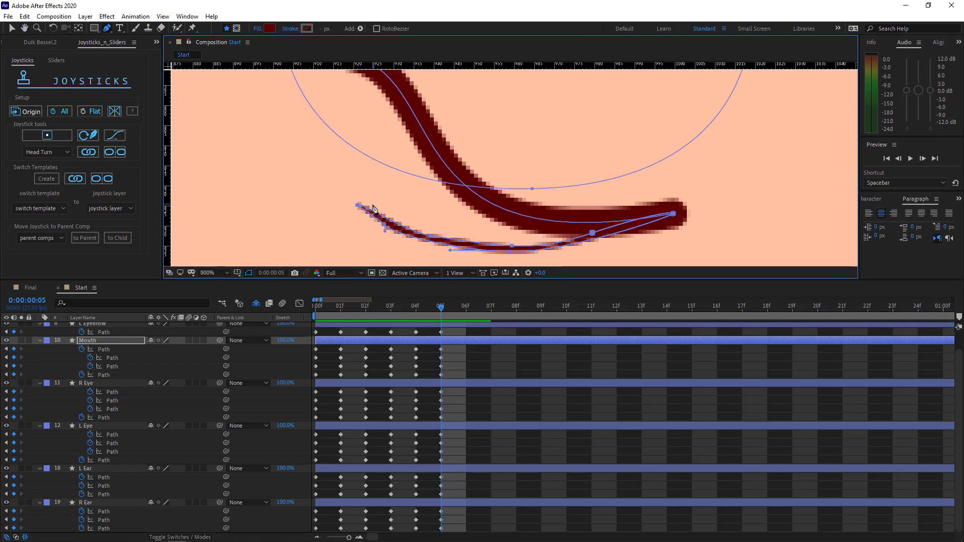
{"action": "mouse_move", "coordinate": [358, 205]}
{"action": "left_mouse_down"}
{"action": "mouse_move", "coordinate": [349, 119]}
{"action": "mouse_move", "coordinate": [363, 210]}
{"action": "left_mouse_up"}
{"action": "left_click_drag", "start_coordinate": [347, 201], "coordinate": [325, 137]}
{"action": "left_click_drag", "start_coordinate": [419, 195], "coordinate": [405, 106]}
{"action": "left_click_drag", "start_coordinate": [369, 220], "coordinate": [364, 89]}
{"action": "mouse_move", "coordinate": [411, 252]}
{"action": "left_mouse_down"}
{"action": "mouse_move", "coordinate": [391, 120]}
{"action": "mouse_move", "coordinate": [410, 165]}
{"action": "mouse_move", "coordinate": [471, 181]}
{"action": "left_mouse_up"}
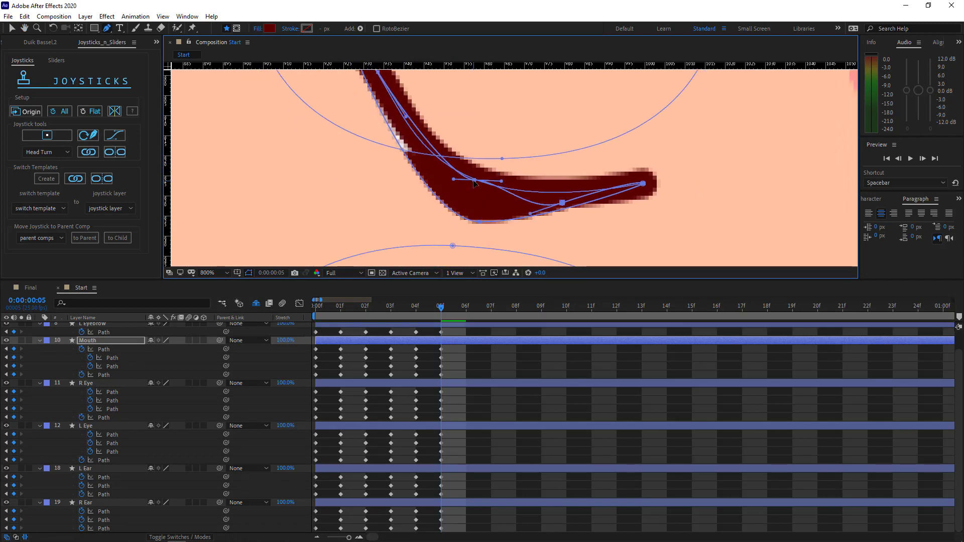
{"action": "left_click_drag", "start_coordinate": [562, 203], "coordinate": [560, 192]}
Step: Fine-tune the mouth-opening shape's points and handles so the shape hides completely behind the lip line
{"action": "left_click_drag", "start_coordinate": [640, 173], "coordinate": [598, 192]}
{"action": "left_click_drag", "start_coordinate": [500, 185], "coordinate": [481, 197]}
{"action": "mouse_move", "coordinate": [546, 187]}
{"action": "left_mouse_down"}
{"action": "mouse_move", "coordinate": [539, 206]}
{"action": "mouse_move", "coordinate": [545, 200]}
{"action": "left_mouse_up"}
{"action": "left_click_drag", "start_coordinate": [469, 153], "coordinate": [536, 229]}
{"action": "left_click_drag", "start_coordinate": [426, 127], "coordinate": [418, 120]}
{"action": "mouse_move", "coordinate": [468, 160]}
{"action": "left_mouse_down"}
{"action": "mouse_move", "coordinate": [467, 173]}
{"action": "mouse_move", "coordinate": [463, 151]}
{"action": "left_mouse_up"}
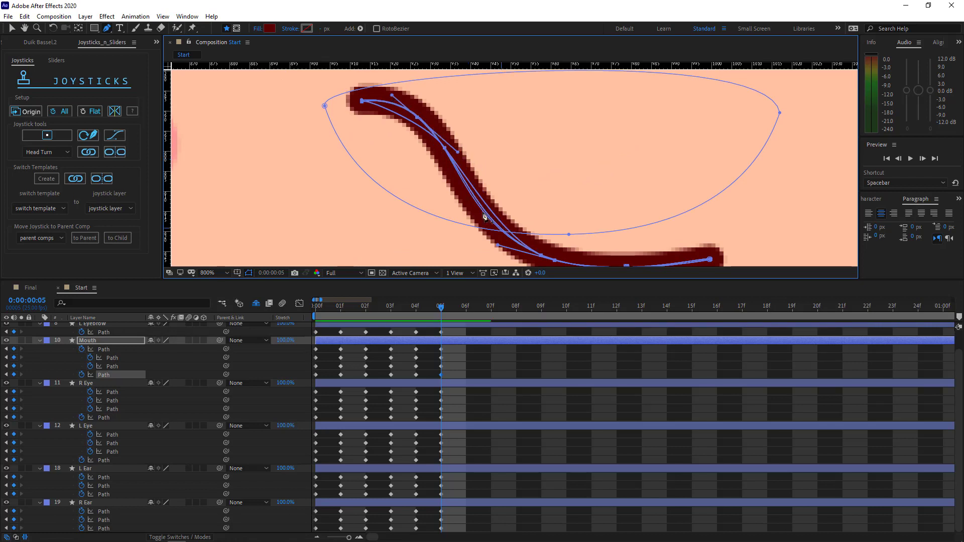
{"action": "left_click_drag", "start_coordinate": [498, 245], "coordinate": [480, 237]}
{"action": "scroll", "coordinate": [483, 240], "scroll_direction": "down", "scroll_amount": 1}
{"action": "left_click", "coordinate": [507, 372]}
{"action": "scroll", "coordinate": [540, 230], "scroll_direction": "down", "scroll_amount": 2}
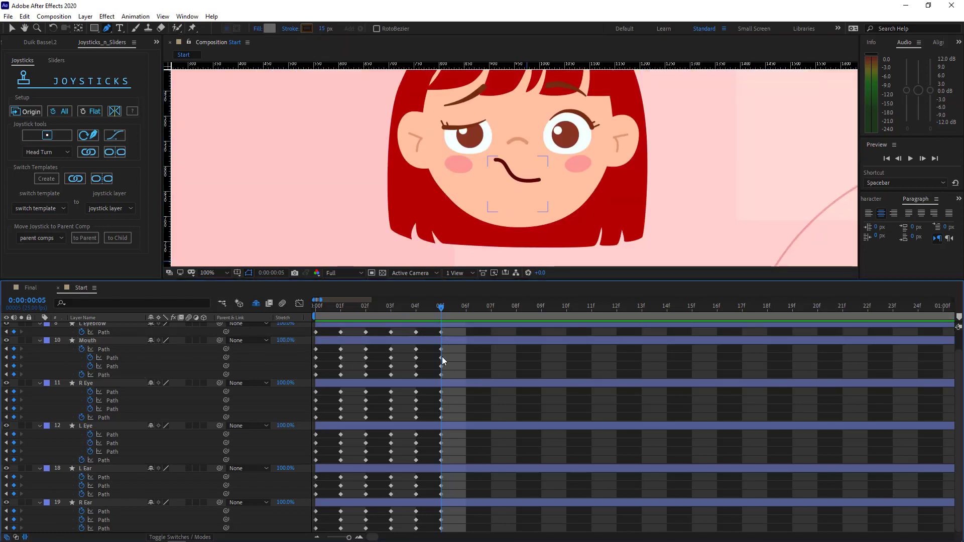
Step: Preview the mouth transition by moving the Mouth's frame 5 keyframes out to frame 10 and back
{"action": "scroll", "coordinate": [237, 397], "scroll_direction": "up", "scroll_amount": 1}
{"action": "left_click_drag", "start_coordinate": [432, 367], "coordinate": [568, 397]}
{"action": "left_click", "coordinate": [604, 398]}
{"action": "left_click", "coordinate": [416, 308]}
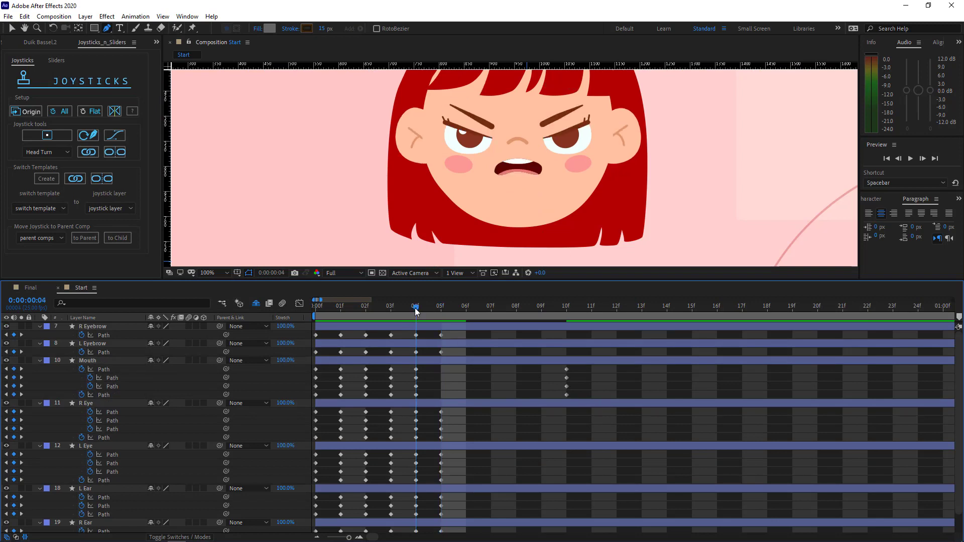
{"action": "left_click_drag", "start_coordinate": [416, 311], "coordinate": [450, 358]}
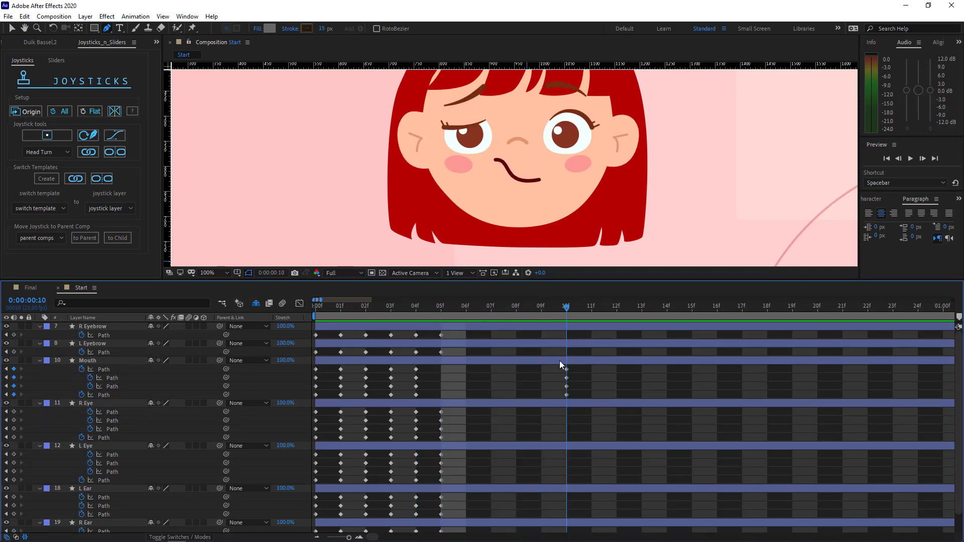
{"action": "left_click_drag", "start_coordinate": [578, 369], "coordinate": [580, 369]}
{"action": "left_click_drag", "start_coordinate": [579, 368], "coordinate": [441, 394]}
{"action": "left_click", "coordinate": [530, 377]}
Step: Reset all the facial feature paths to the neutral origin pose at frame 6
{"action": "left_click_drag", "start_coordinate": [239, 236], "coordinate": [234, 262]}
{"action": "left_click_drag", "start_coordinate": [419, 307], "coordinate": [438, 312]}
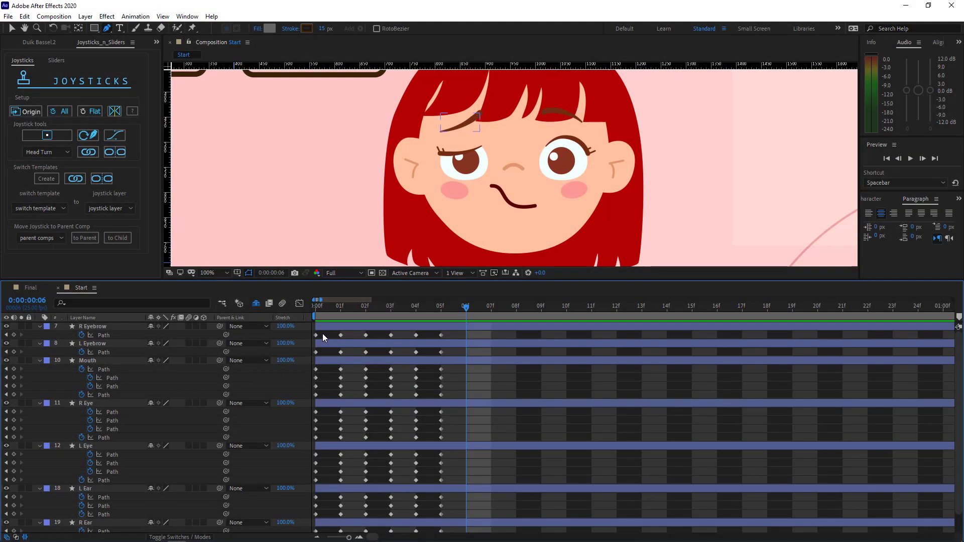
{"action": "left_click_drag", "start_coordinate": [323, 335], "coordinate": [298, 534]}
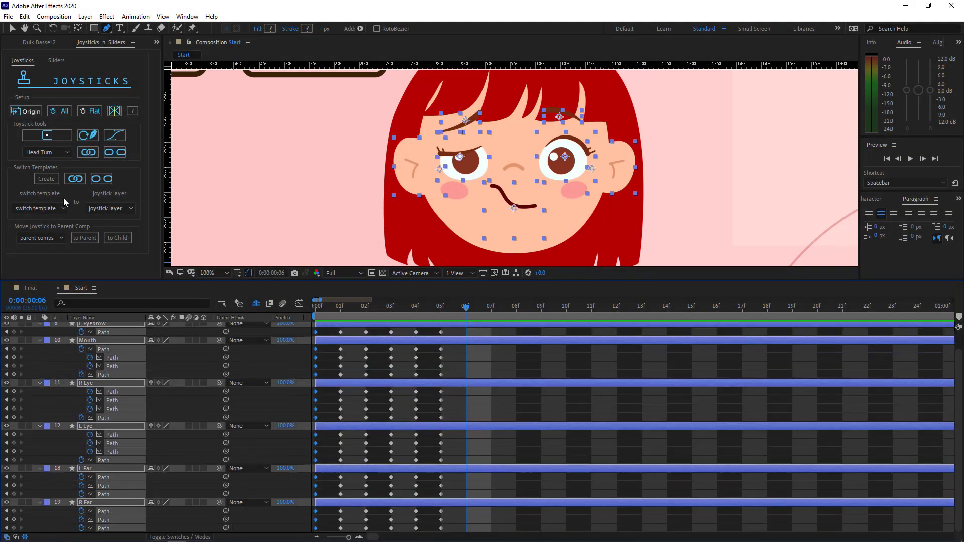
{"action": "left_click", "coordinate": [25, 115]}
{"action": "left_click", "coordinate": [500, 363]}
{"action": "scroll", "coordinate": [497, 362], "scroll_direction": "up", "scroll_amount": 1}
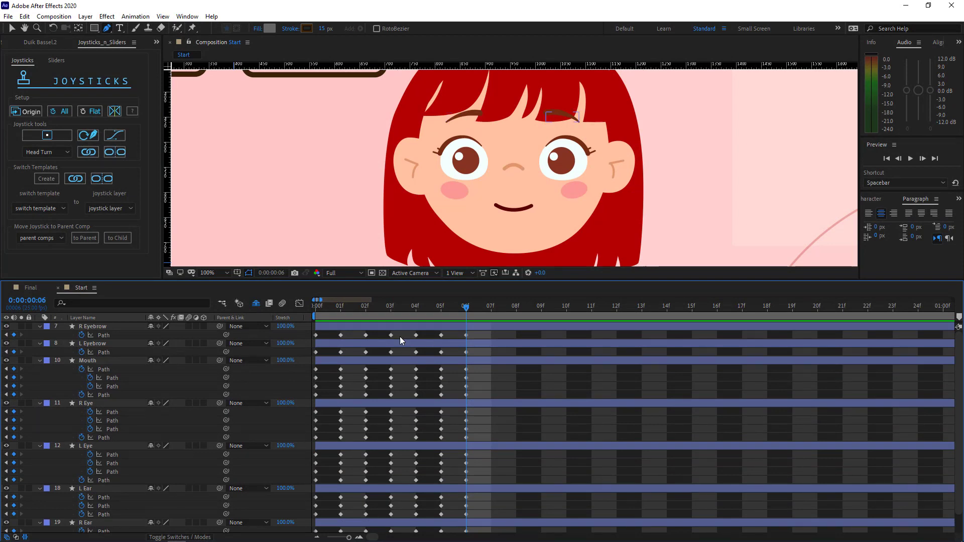
Step: Copy the R Eyebrow and L Eyebrow path keyframes from frame 3 to frame 6
{"action": "left_click", "coordinate": [391, 335]}
{"action": "left_click", "coordinate": [391, 353]}
{"action": "key", "text": "ctrl+c"}
{"action": "key", "text": "ctrl+v"}
{"action": "scroll", "coordinate": [558, 165], "scroll_direction": "up", "scroll_amount": 1}
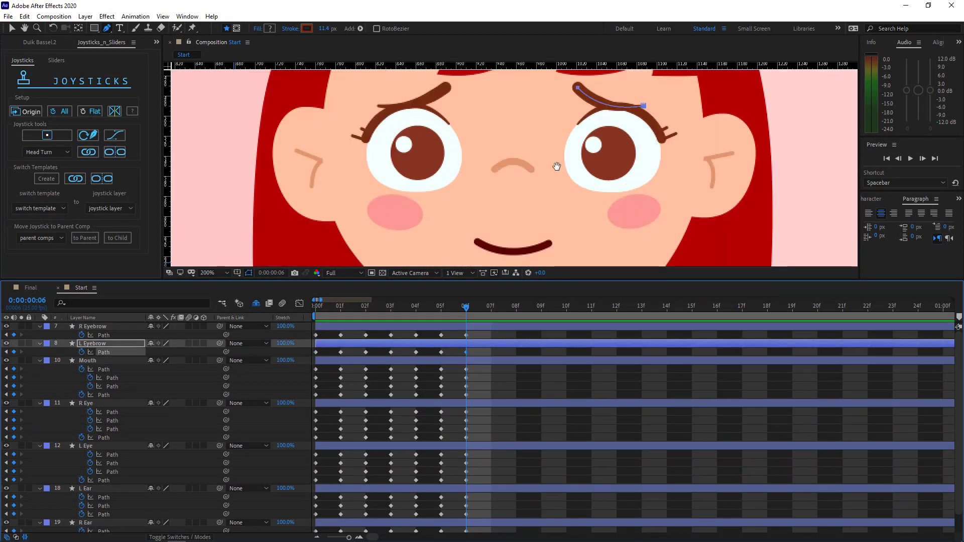
Step: Raise the L Eyebrow path well above the eye at frame 6 and stretch it wider
{"action": "left_click_drag", "start_coordinate": [558, 165], "coordinate": [558, 236]}
{"action": "key", "text": "v"}
{"action": "key", "text": "shift+Up"}
{"action": "key", "text": "shift+Up"}
{"action": "key", "text": "shift+Up"}
{"action": "key", "text": "shift+Up"}
{"action": "key", "text": "shift+Up"}
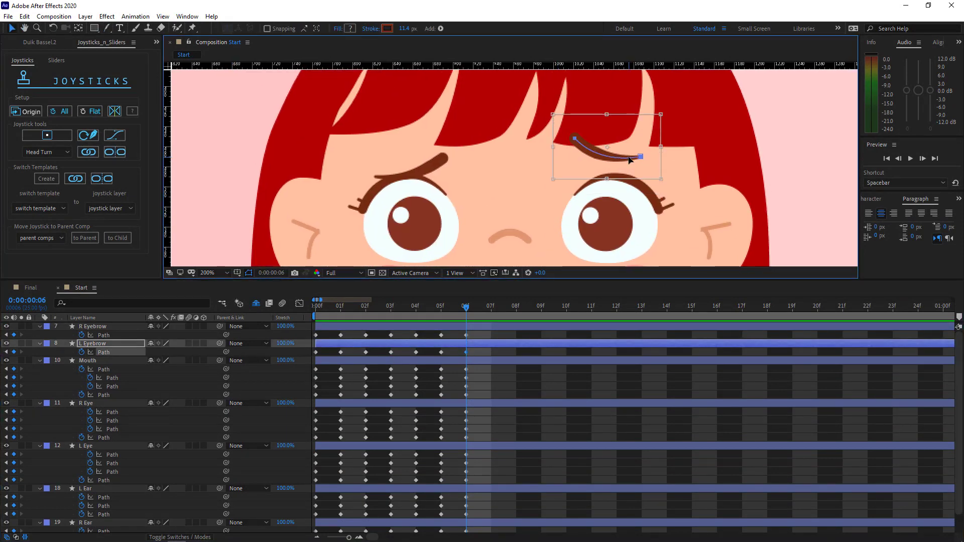
{"action": "left_click_drag", "start_coordinate": [661, 142], "coordinate": [680, 144]}
{"action": "left_click", "coordinate": [493, 363]}
Step: Raise and widen the R Eyebrow path at frame 6, using a horizontal guide to level it with the other eyebrow
{"action": "left_click", "coordinate": [484, 327]}
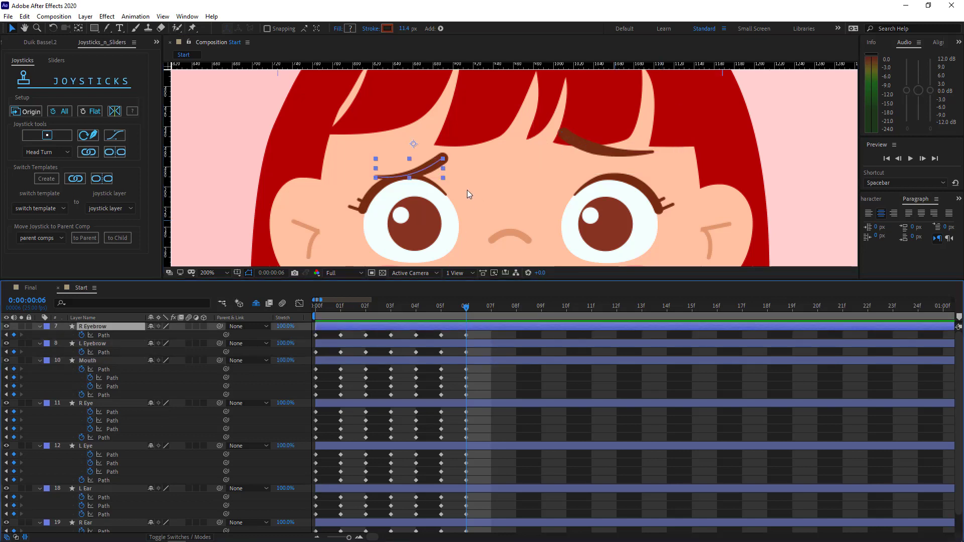
{"action": "key", "text": "ctrl+t"}
{"action": "key", "text": "v"}
{"action": "double_click", "coordinate": [443, 160]}
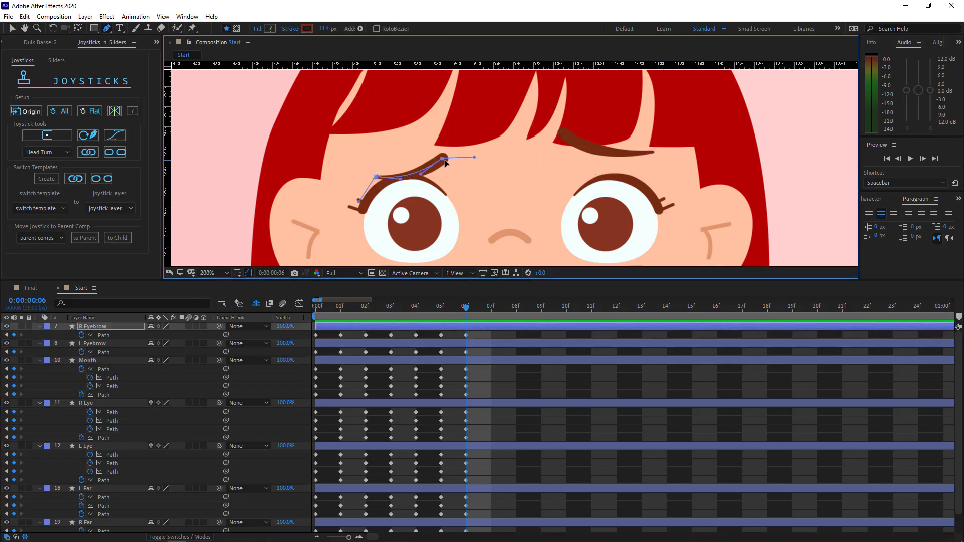
{"action": "key", "text": "shift+Up"}
{"action": "key", "text": "shift+Up"}
{"action": "key", "text": "shift+Up"}
{"action": "key", "text": "shift+Up"}
{"action": "key", "text": "Return"}
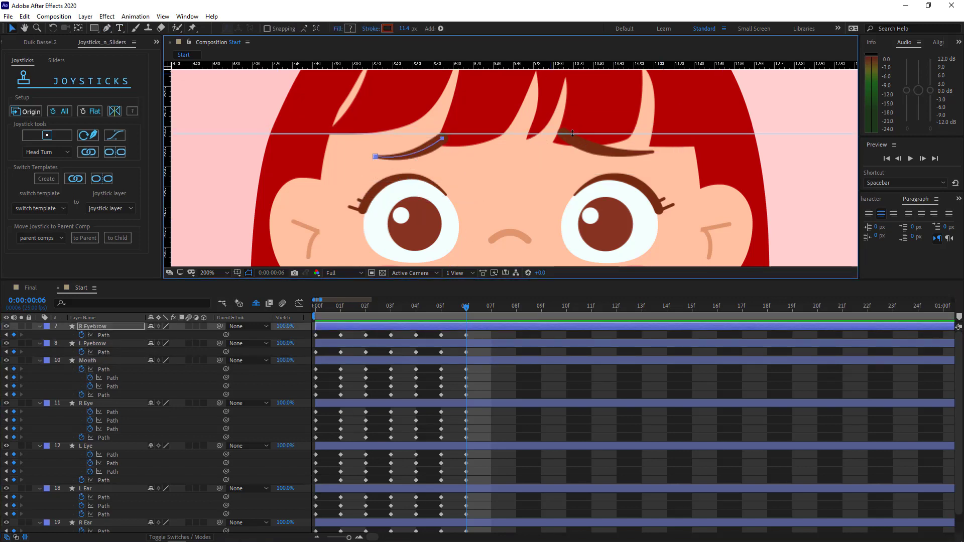
{"action": "left_click_drag", "start_coordinate": [572, 132], "coordinate": [575, 126]}
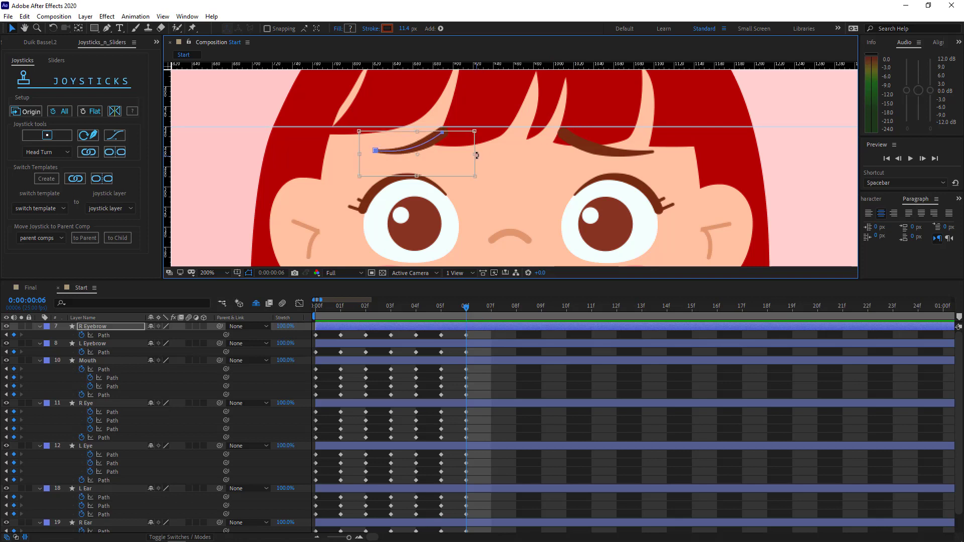
{"action": "left_click_drag", "start_coordinate": [477, 155], "coordinate": [485, 155]}
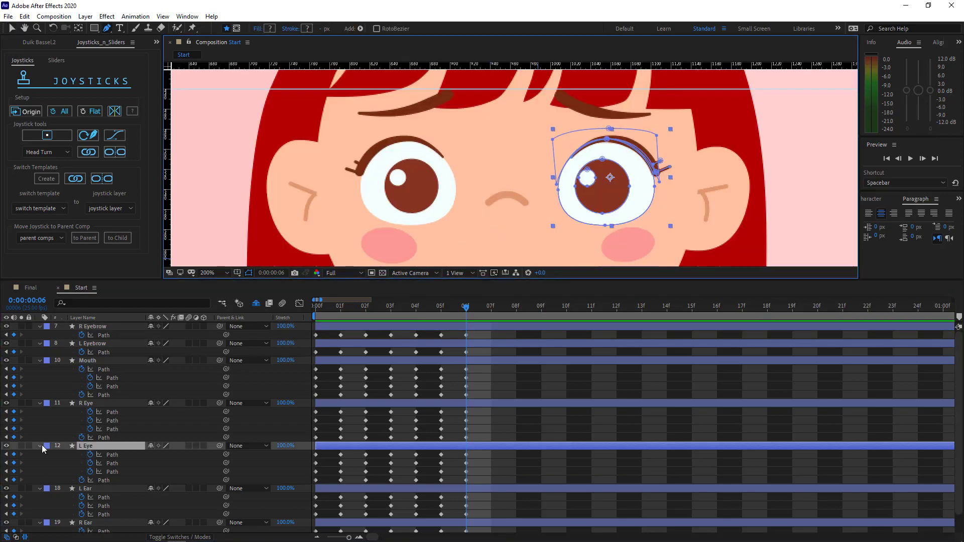
Step: Enable keyframing on the White shape's path in the L Eye layer at frame 6
{"action": "left_click", "coordinate": [41, 446]}
{"action": "left_click", "coordinate": [40, 446]}
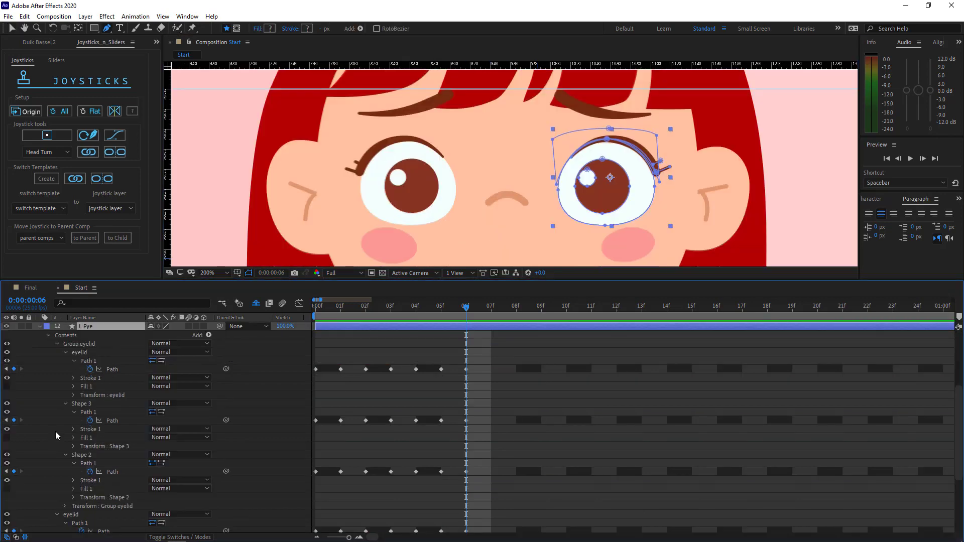
{"action": "scroll", "coordinate": [61, 422], "scroll_direction": "down", "scroll_amount": 3}
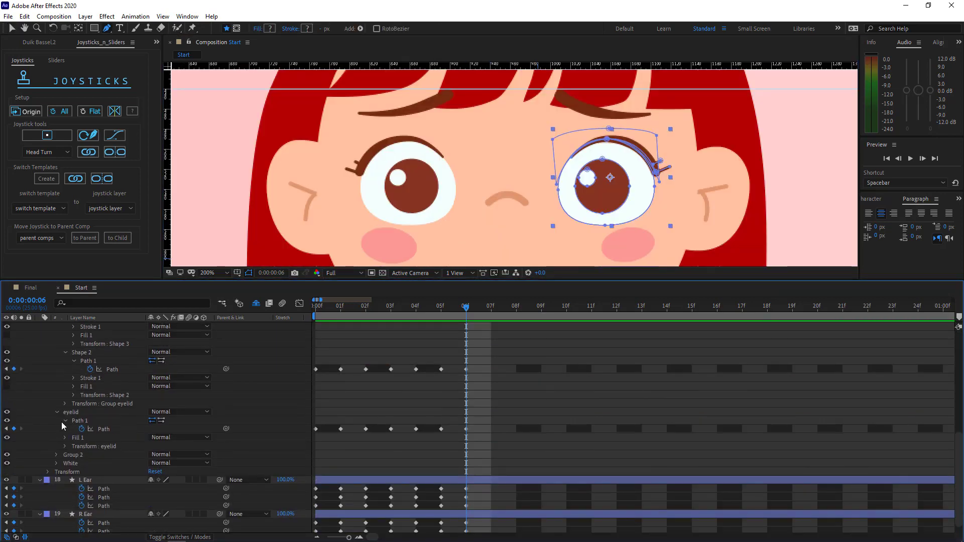
{"action": "left_click", "coordinate": [55, 463]}
{"action": "scroll", "coordinate": [50, 456], "scroll_direction": "down", "scroll_amount": 2}
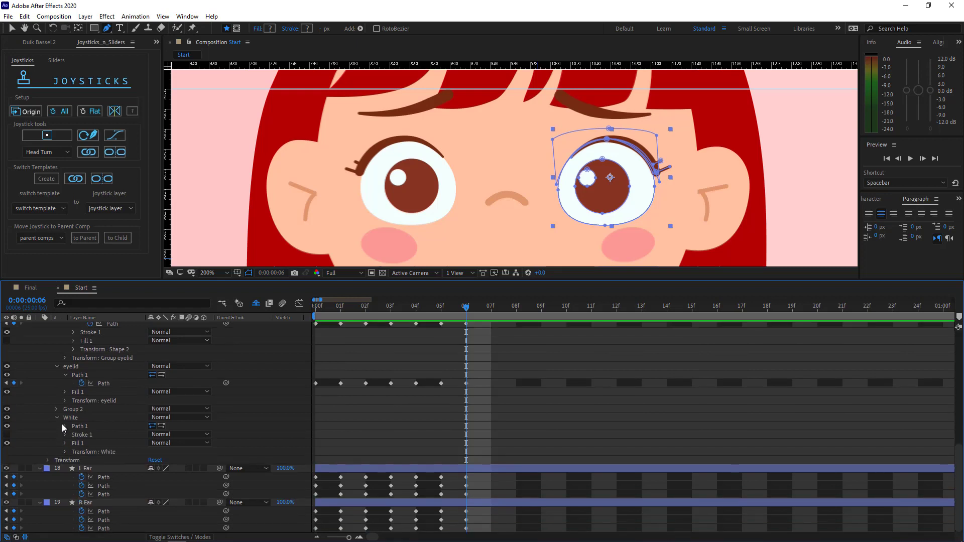
{"action": "left_click", "coordinate": [65, 425]}
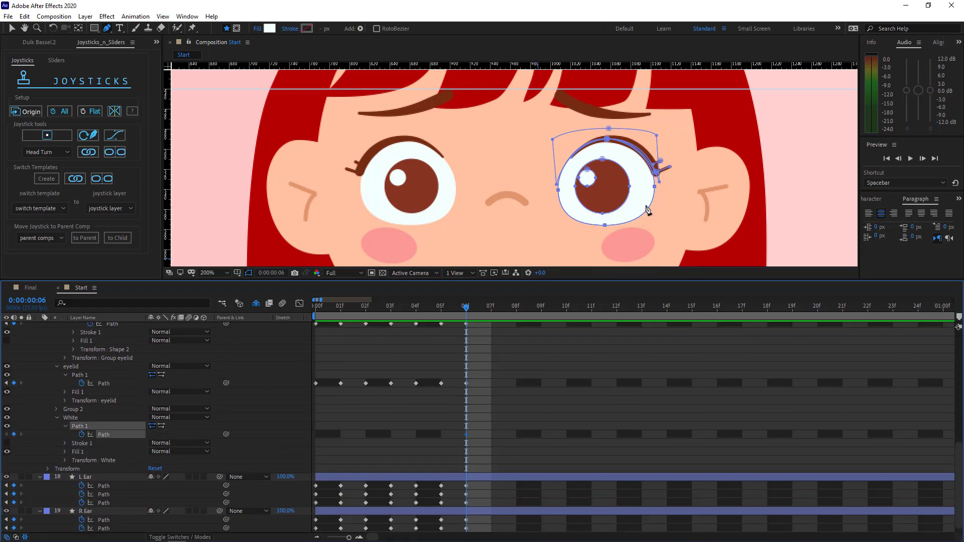
Step: Enable keyframing on the Light and Black paths of Group Pupil in the L Eye layer at frame 6
{"action": "left_click", "coordinate": [56, 410]}
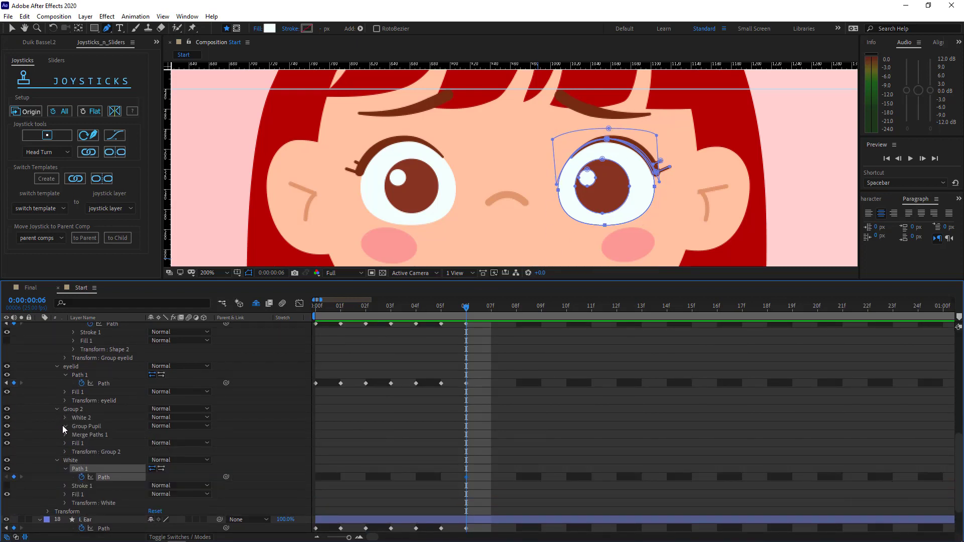
{"action": "left_click", "coordinate": [64, 426]}
{"action": "left_click", "coordinate": [73, 443]}
{"action": "left_click", "coordinate": [83, 452]}
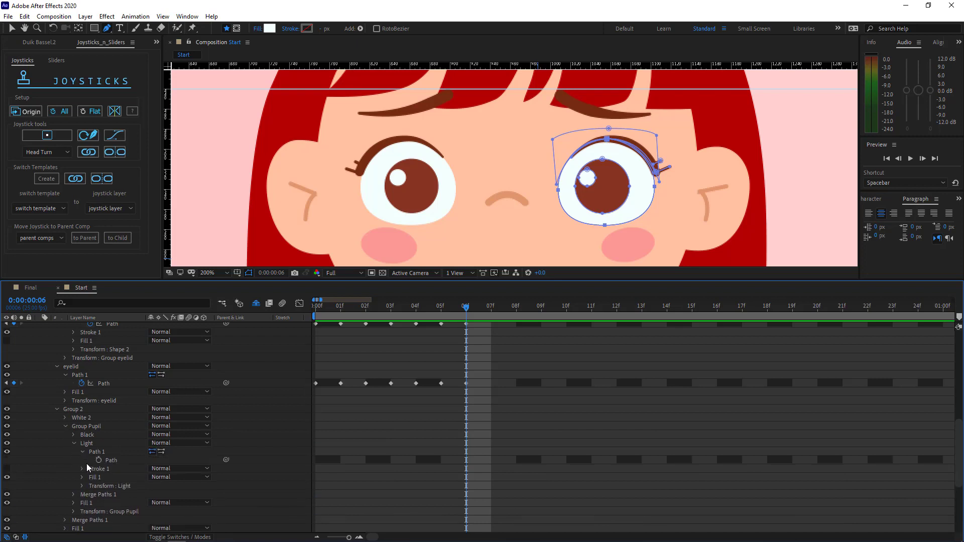
{"action": "left_click", "coordinate": [86, 461]}
{"action": "left_click", "coordinate": [73, 434]}
{"action": "left_click", "coordinate": [82, 444]}
{"action": "left_click", "coordinate": [99, 452]}
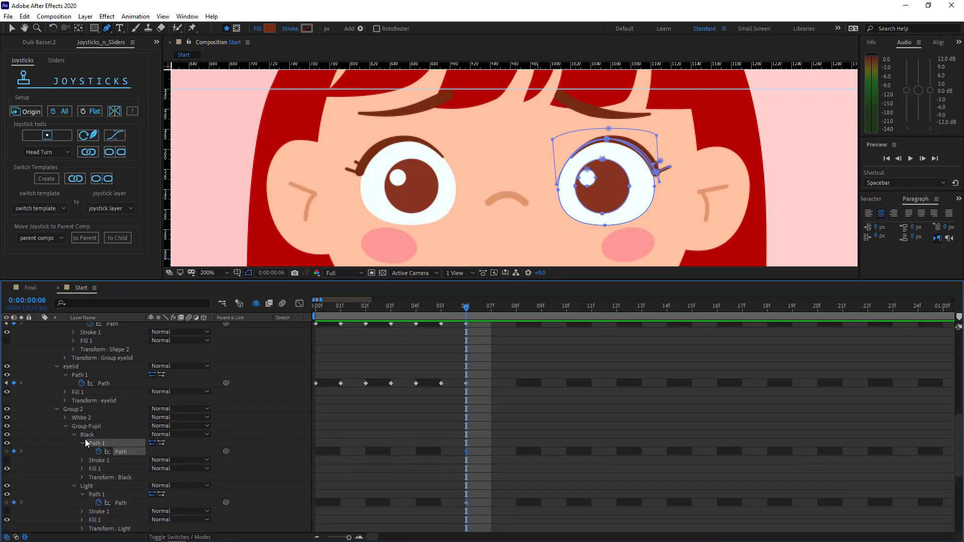
Step: Copy the L Eye's White, Black and Light path keyframes from frame 6 to frames 0 through 5
{"action": "key", "text": "u"}
{"action": "left_click_drag", "start_coordinate": [472, 447], "coordinate": [458, 463]}
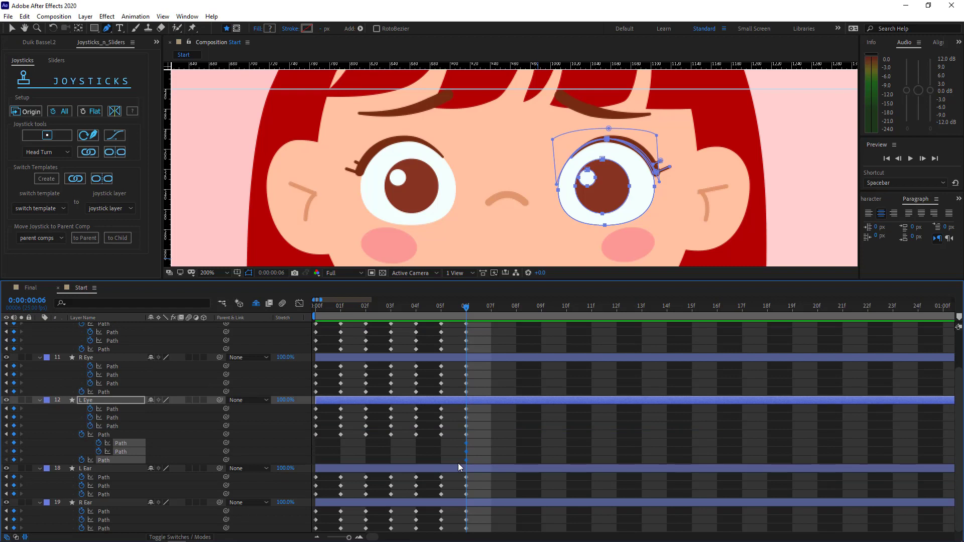
{"action": "left_click", "coordinate": [442, 311]}
{"action": "left_click_drag", "start_coordinate": [442, 310], "coordinate": [317, 315]}
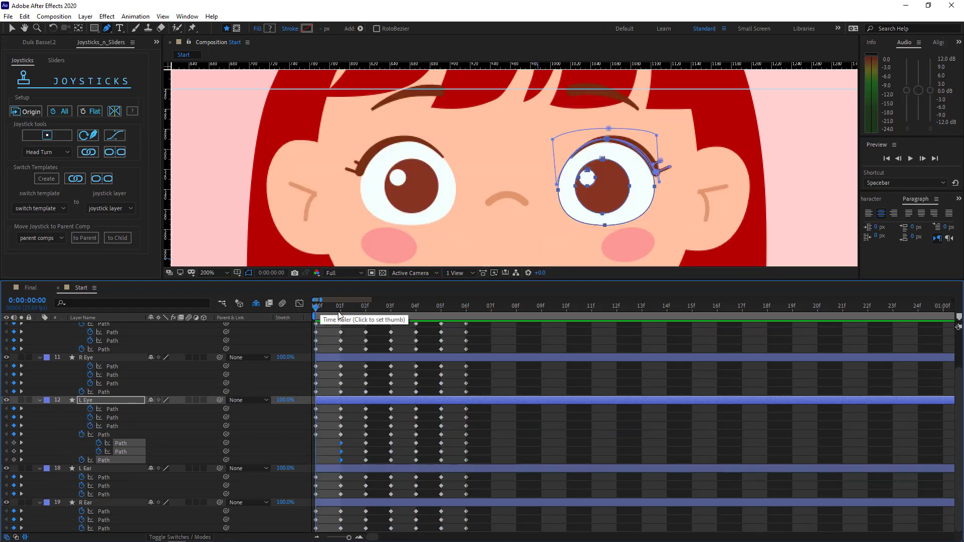
{"action": "left_click", "coordinate": [466, 308]}
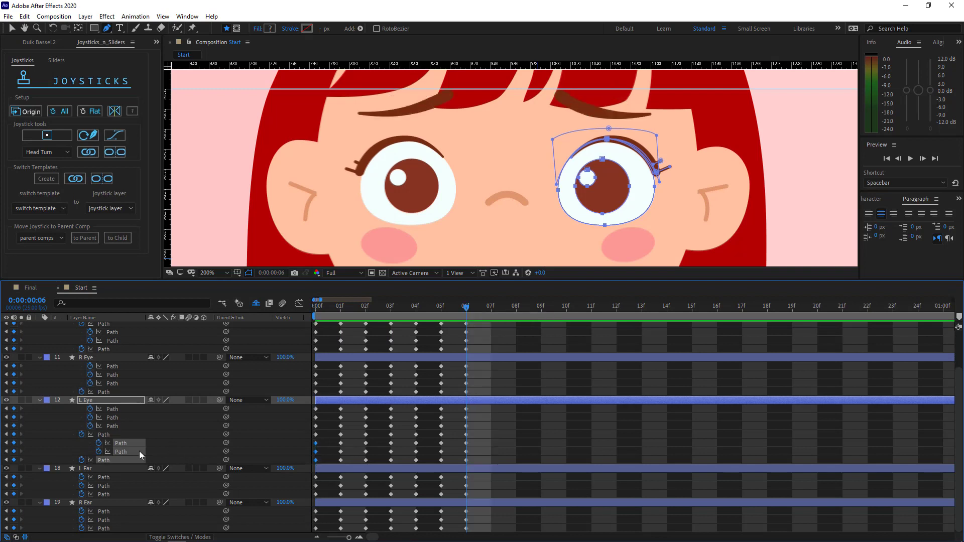
Step: Enable keyframing on the White shape's path in the R Eye layer at frame 6
{"action": "left_click", "coordinate": [39, 359]}
{"action": "left_click", "coordinate": [39, 392]}
{"action": "scroll", "coordinate": [91, 398], "scroll_direction": "down", "scroll_amount": 4}
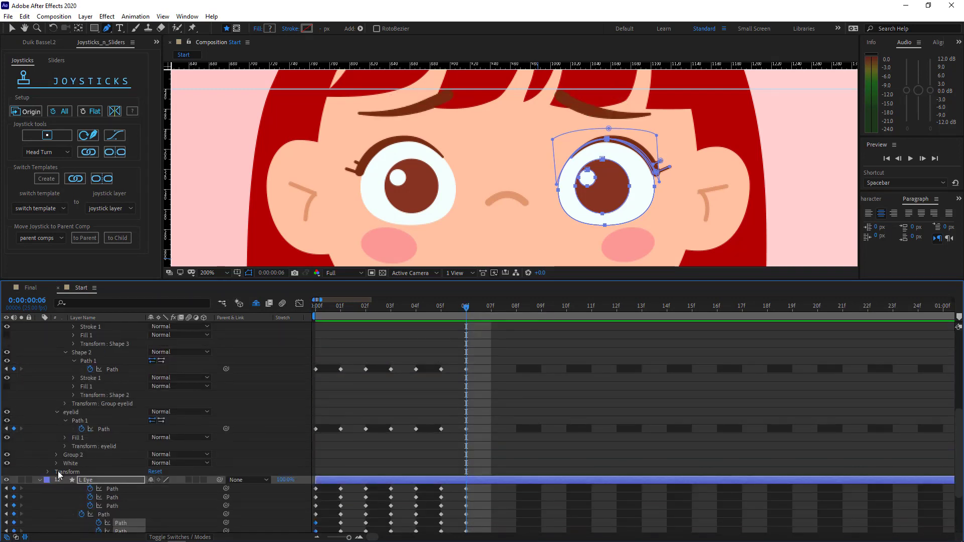
{"action": "left_click", "coordinate": [56, 463]}
{"action": "left_click", "coordinate": [65, 473]}
{"action": "left_click", "coordinate": [79, 473]}
Step: Enable keyframing on the Black and Light paths of Group Pupil in the R Eye layer at frame 6
{"action": "left_click", "coordinate": [57, 455]}
{"action": "left_click", "coordinate": [65, 472]}
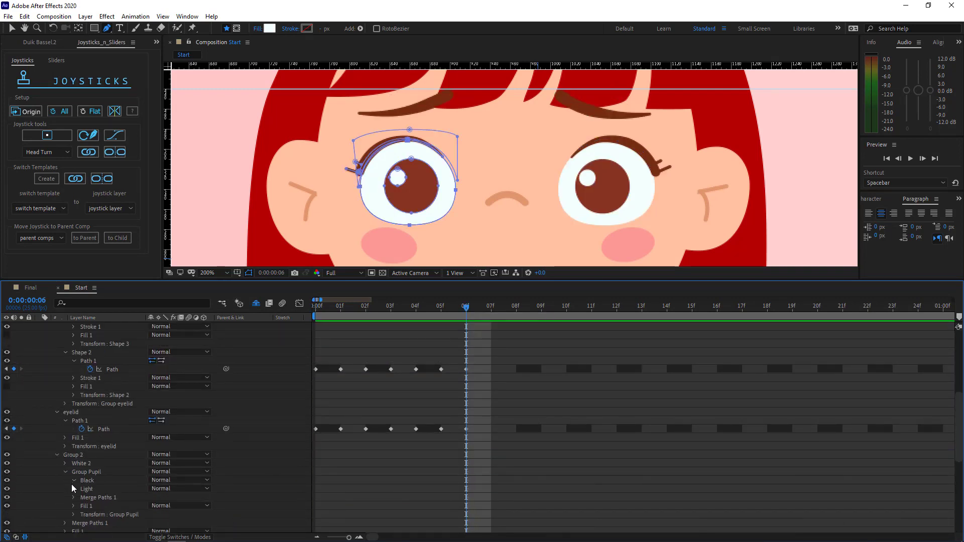
{"action": "left_click", "coordinate": [74, 481]}
{"action": "left_click", "coordinate": [82, 489]}
{"action": "left_click", "coordinate": [98, 498]}
{"action": "scroll", "coordinate": [96, 494], "scroll_direction": "down", "scroll_amount": 3}
{"action": "left_click", "coordinate": [74, 454]}
{"action": "left_click", "coordinate": [82, 463]}
{"action": "left_click", "coordinate": [98, 472]}
Step: Copy the R Eye's White, Black and Light path keyframes from frame 6 to frames 0 through 5
{"action": "key", "text": "u"}
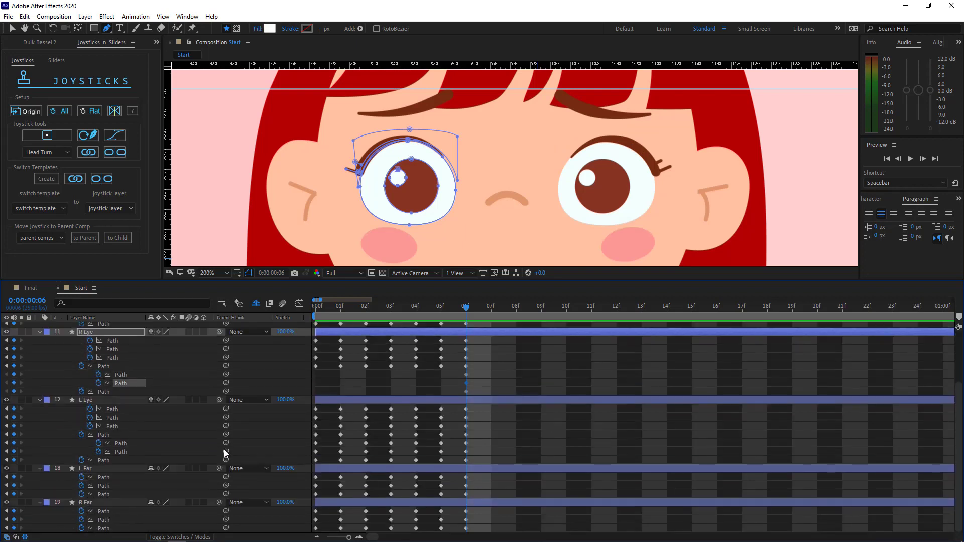
{"action": "scroll", "coordinate": [226, 448], "scroll_direction": "up", "scroll_amount": 1}
{"action": "left_click", "coordinate": [440, 308]}
{"action": "left_click", "coordinate": [415, 308]}
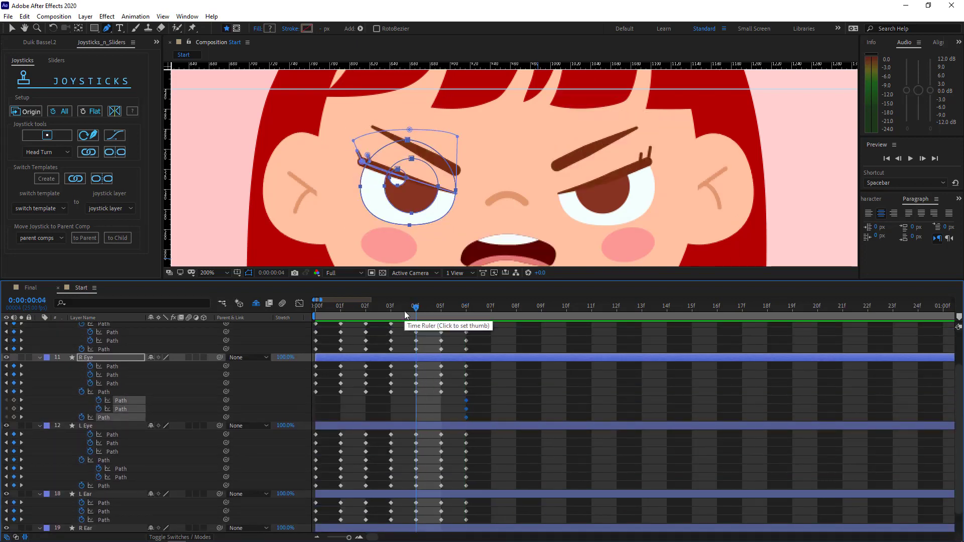
{"action": "key", "text": "ctrl+v"}
{"action": "left_click", "coordinate": [441, 309]}
{"action": "key", "text": "ctrl+v"}
{"action": "left_click", "coordinate": [386, 307]}
{"action": "left_click_drag", "start_coordinate": [386, 307], "coordinate": [466, 307]}
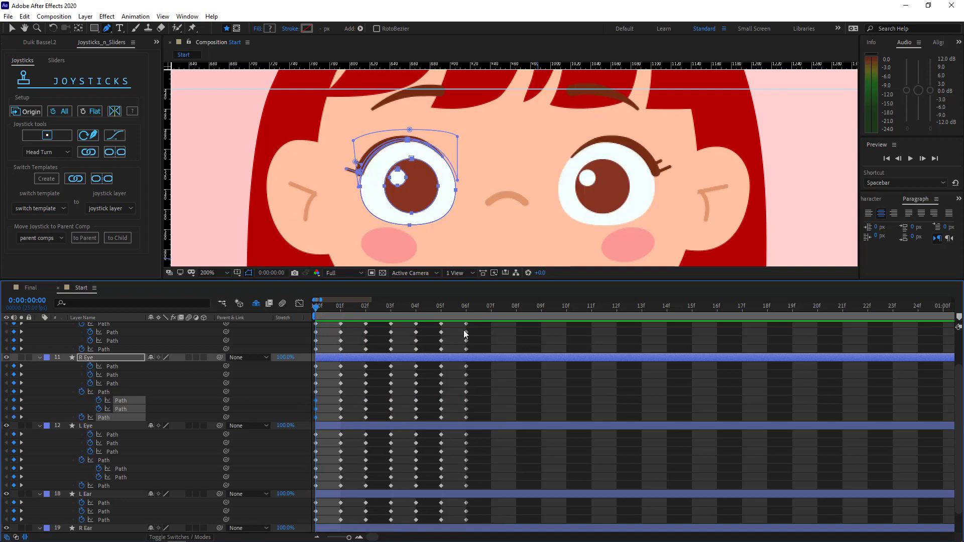
Step: Stretch the White path of the L Eye upward above the lash line at frame 6
{"action": "left_click", "coordinate": [559, 426]}
{"action": "scroll", "coordinate": [663, 189], "scroll_direction": "up", "scroll_amount": 1}
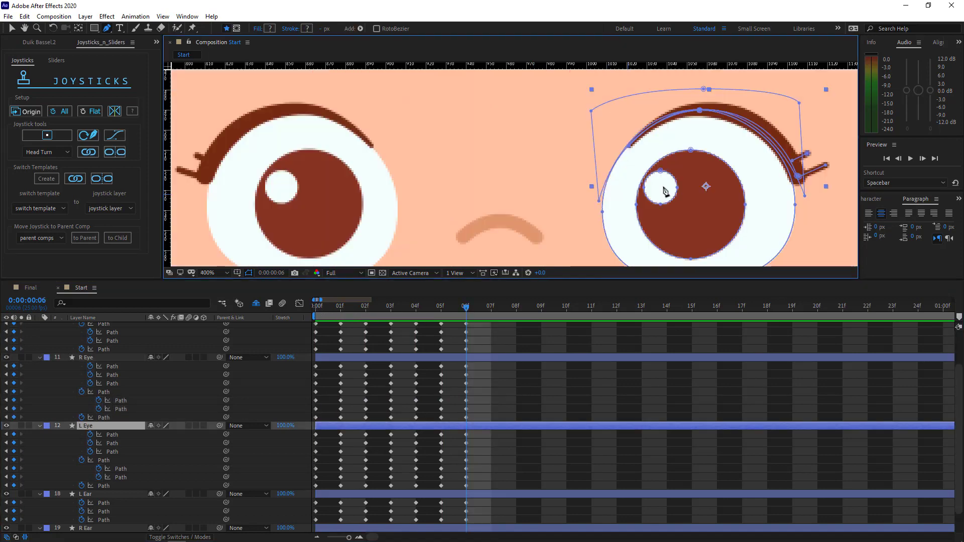
{"action": "left_click_drag", "start_coordinate": [684, 185], "coordinate": [507, 187]}
{"action": "scroll", "coordinate": [578, 205], "scroll_direction": "down", "scroll_amount": 1}
{"action": "key", "text": "v"}
{"action": "scroll", "coordinate": [538, 207], "scroll_direction": "up", "scroll_amount": 1}
{"action": "left_click", "coordinate": [489, 403]}
{"action": "left_click", "coordinate": [495, 426]}
{"action": "double_click", "coordinate": [436, 191]}
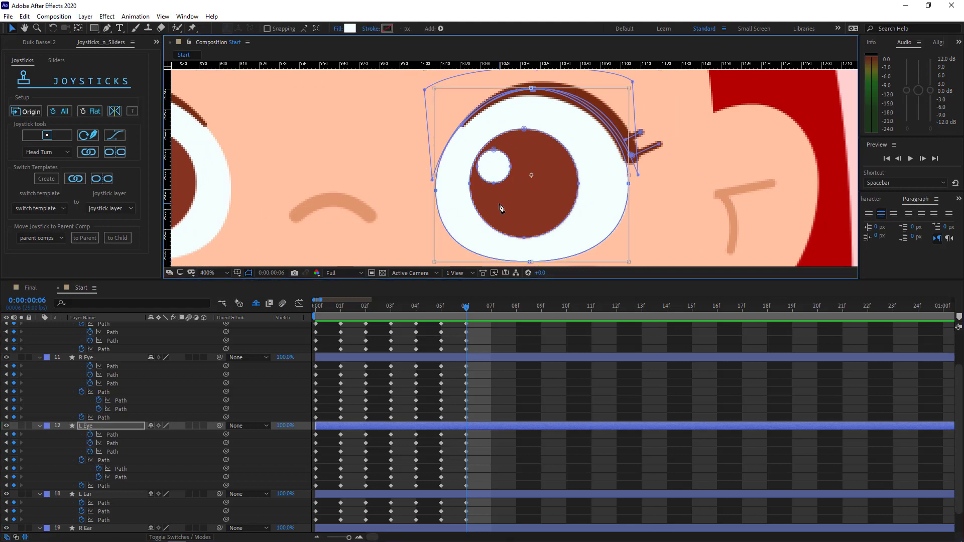
{"action": "scroll", "coordinate": [530, 236], "scroll_direction": "up", "scroll_amount": 2}
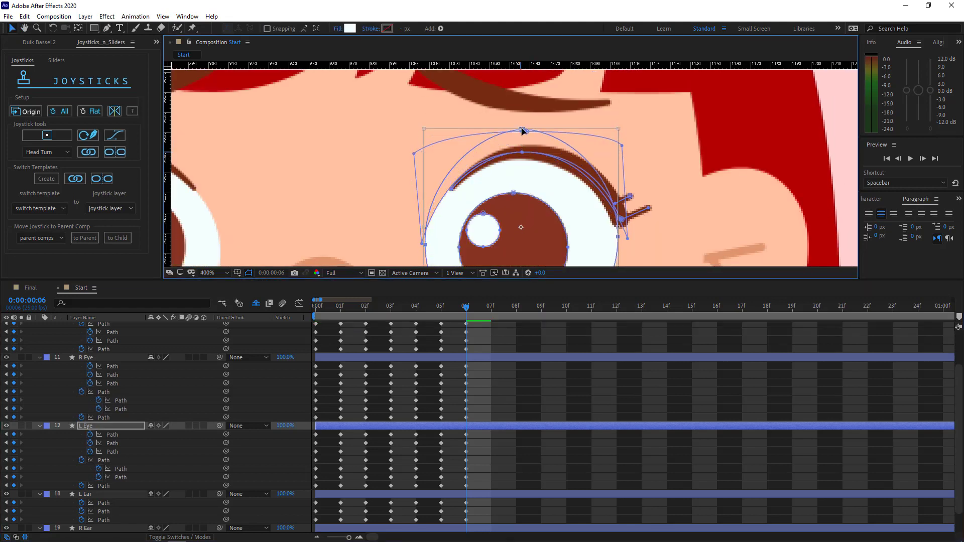
{"action": "key", "text": "comma"}
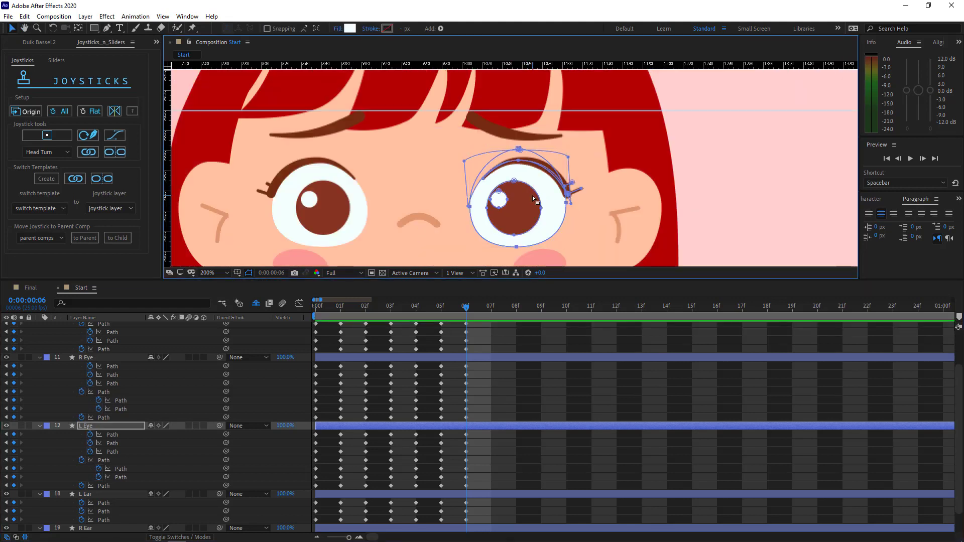
{"action": "key", "text": "period"}
Step: Collapse the L Eye's shape groups and hide its eyelid and Group 2, leaving Group eyelid and White visible
{"action": "key", "text": "g"}
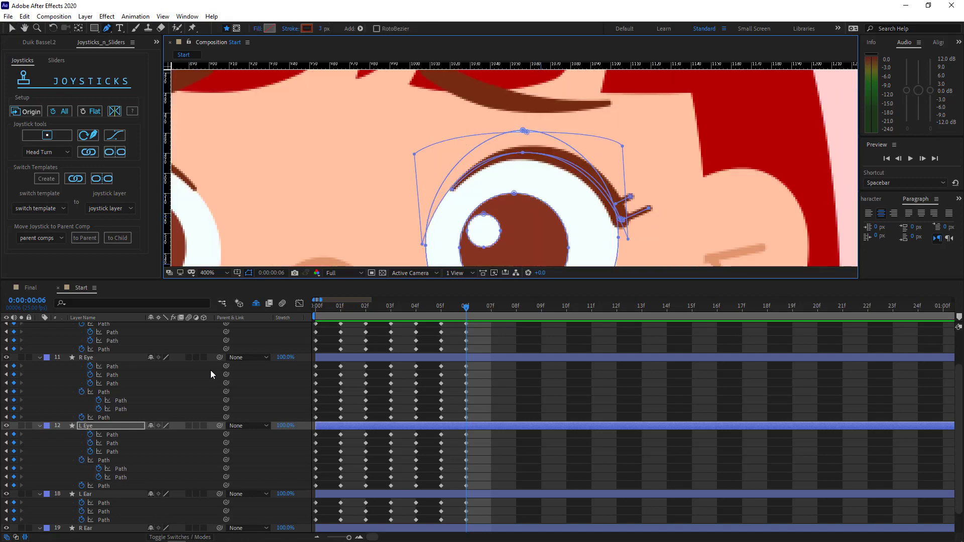
{"action": "left_click", "coordinate": [40, 426]}
{"action": "left_click", "coordinate": [40, 461]}
{"action": "scroll", "coordinate": [43, 458], "scroll_direction": "down", "scroll_amount": 8}
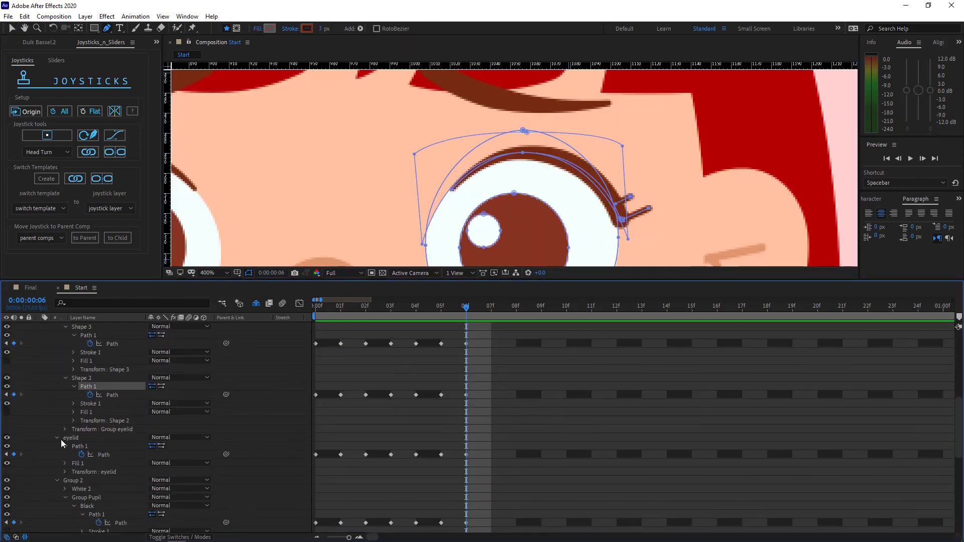
{"action": "left_click", "coordinate": [57, 438]}
{"action": "left_click", "coordinate": [57, 447]}
{"action": "left_click", "coordinate": [66, 380]}
{"action": "scroll", "coordinate": [65, 360], "scroll_direction": "up", "scroll_amount": 1}
{"action": "left_click", "coordinate": [66, 354]}
{"action": "scroll", "coordinate": [65, 359], "scroll_direction": "up", "scroll_amount": 3}
{"action": "left_click", "coordinate": [65, 393]}
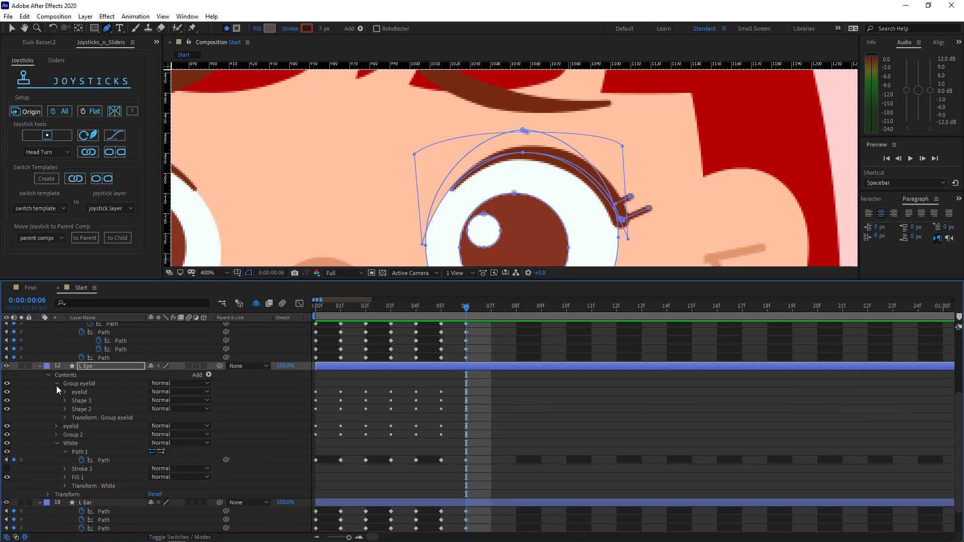
{"action": "left_click", "coordinate": [56, 385]}
{"action": "left_click", "coordinate": [57, 410]}
{"action": "left_click", "coordinate": [7, 451]}
{"action": "left_click", "coordinate": [7, 443]}
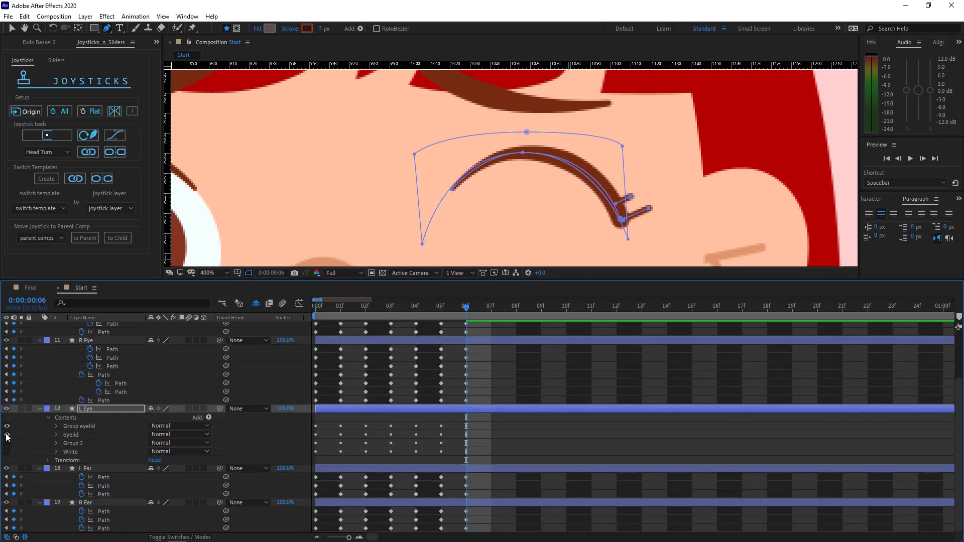
{"action": "left_click", "coordinate": [7, 451]}
{"action": "left_click", "coordinate": [7, 435]}
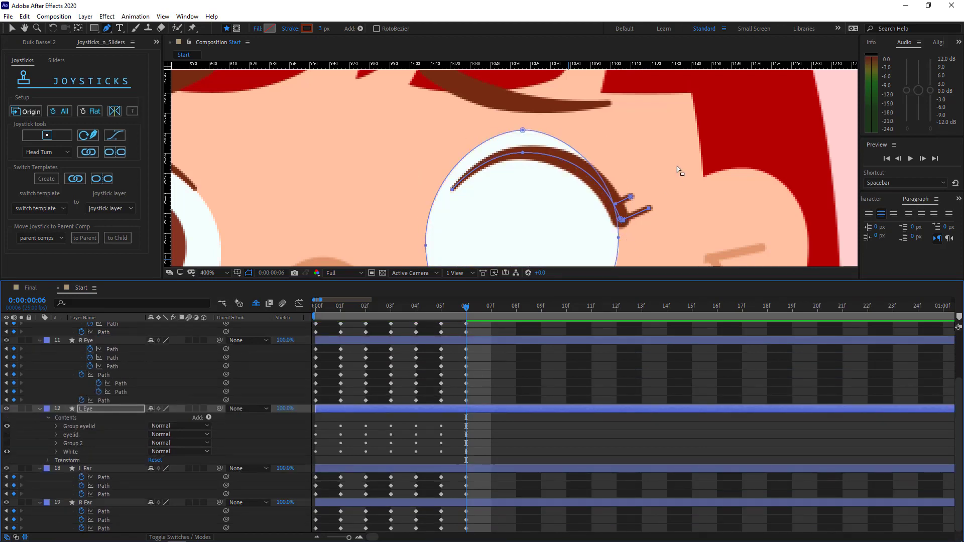
Step: Raise the L Eye's upper lash line and lash paths together to the top edge of the White shape
{"action": "left_click_drag", "start_coordinate": [678, 162], "coordinate": [438, 225]}
{"action": "key", "text": "ctrl+t"}
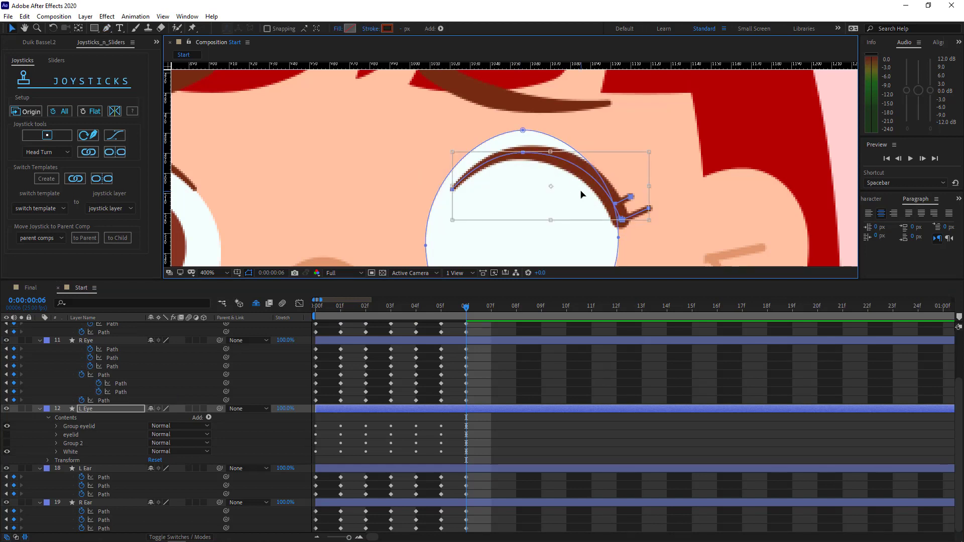
{"action": "key", "text": "Up"}
{"action": "key", "text": "Up"}
{"action": "key", "text": "Up"}
{"action": "key", "text": "Up"}
{"action": "key", "text": "Up"}
{"action": "key", "text": "Up"}
{"action": "key", "text": "Up"}
{"action": "key", "text": "Up"}
{"action": "key", "text": "Up"}
{"action": "key", "text": "Up"}
{"action": "key", "text": "Up"}
Step: Lengthen the curve handles at the top point of the L Eye's White path to follow the lash line
{"action": "left_click", "coordinate": [71, 451]}
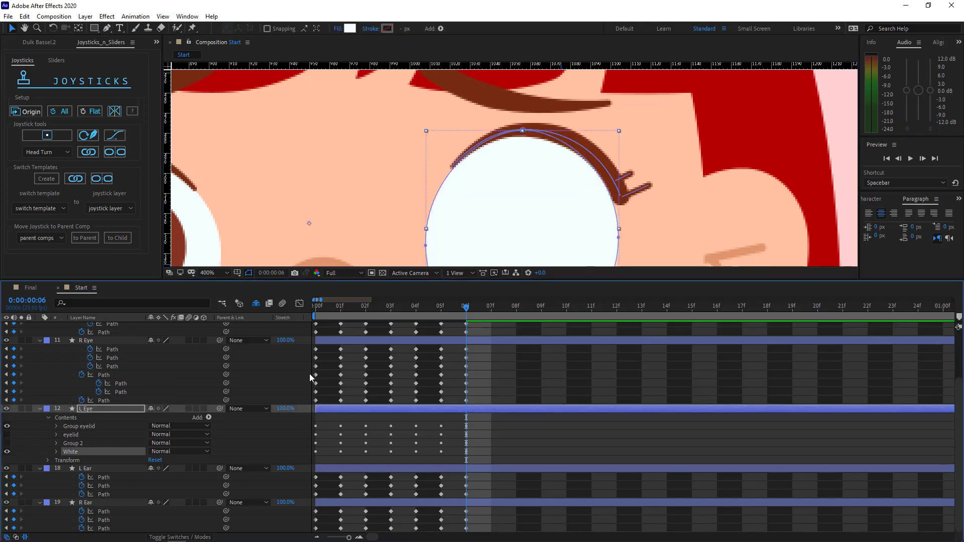
{"action": "key", "text": "g"}
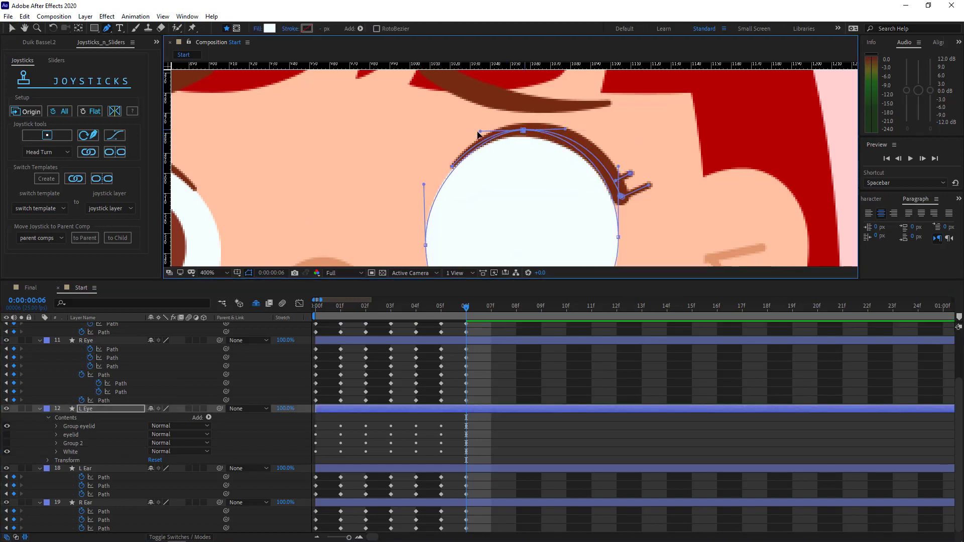
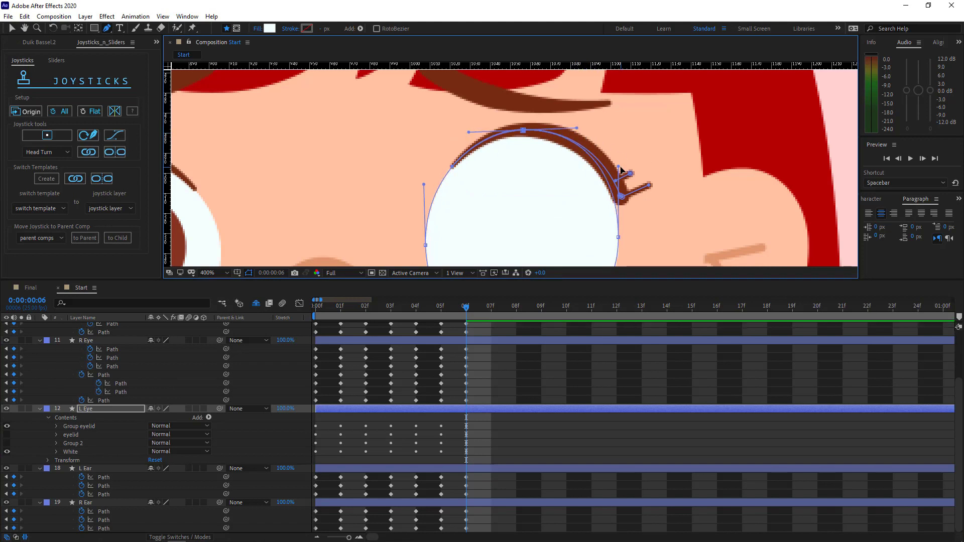
{"action": "left_click", "coordinate": [42, 436]}
{"action": "scroll", "coordinate": [577, 244], "scroll_direction": "down", "scroll_amount": 2}
{"action": "scroll", "coordinate": [535, 226], "scroll_direction": "up", "scroll_amount": 2}
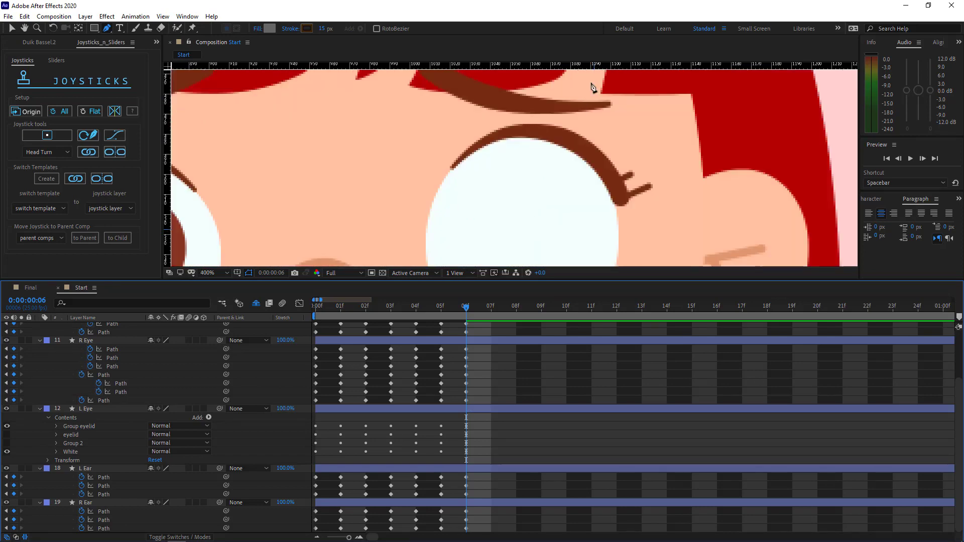
Step: Collapse the R Eye's shape groups and hide its eyelid, Group 2 and White, leaving Group eyelid visible
{"action": "left_click_drag", "start_coordinate": [585, 66], "coordinate": [570, 124]}
{"action": "left_click_drag", "start_coordinate": [408, 179], "coordinate": [704, 161]}
{"action": "left_click", "coordinate": [408, 230], "text": "ctrl"}
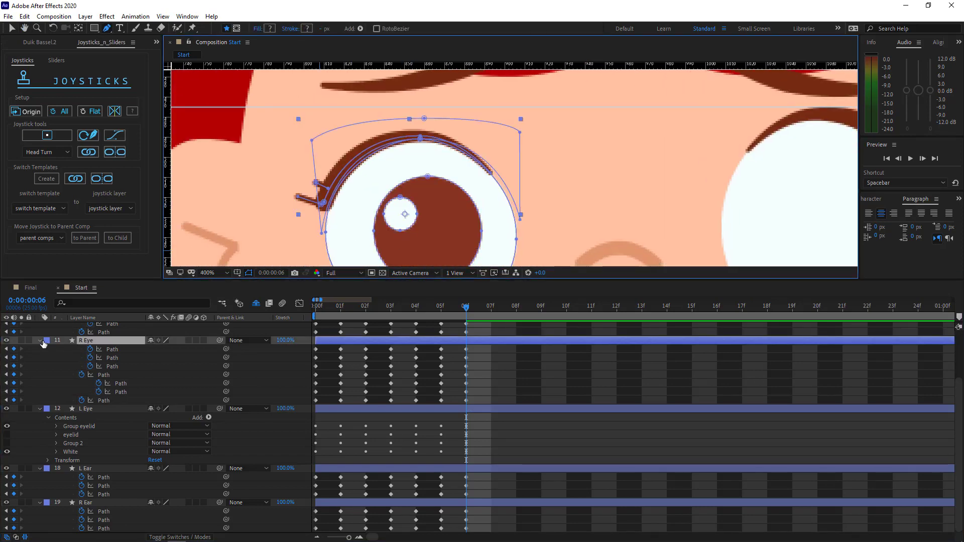
{"action": "left_click", "coordinate": [40, 341]}
{"action": "left_click", "coordinate": [40, 400]}
{"action": "left_click", "coordinate": [56, 344]}
{"action": "left_click", "coordinate": [56, 352]}
{"action": "left_click", "coordinate": [57, 361]}
{"action": "left_click", "coordinate": [54, 371]}
{"action": "left_click", "coordinate": [55, 371]}
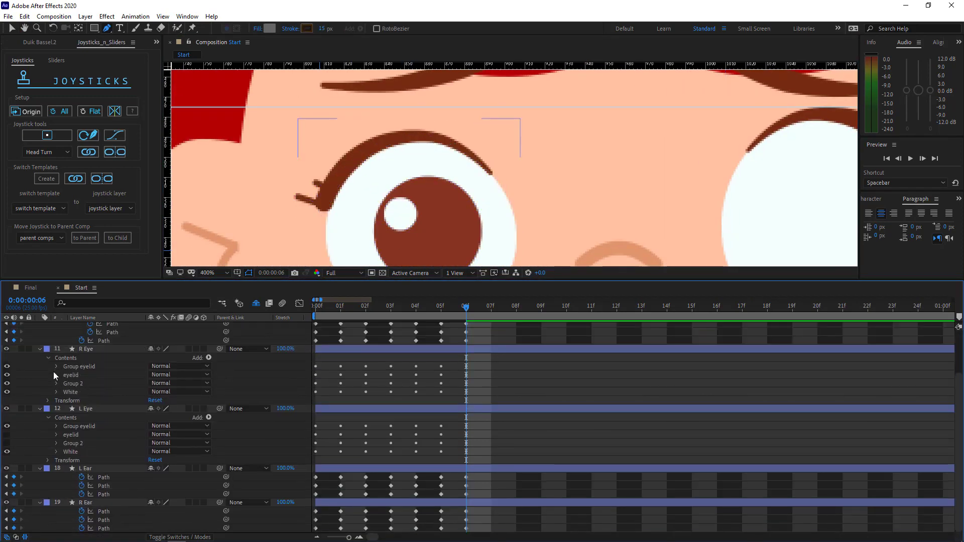
{"action": "left_click_drag", "start_coordinate": [8, 392], "coordinate": [8, 378]}
Step: Raise the R Eye's upper lash line and lash paths together to match the other eye
{"action": "left_click", "coordinate": [474, 156], "text": "ctrl"}
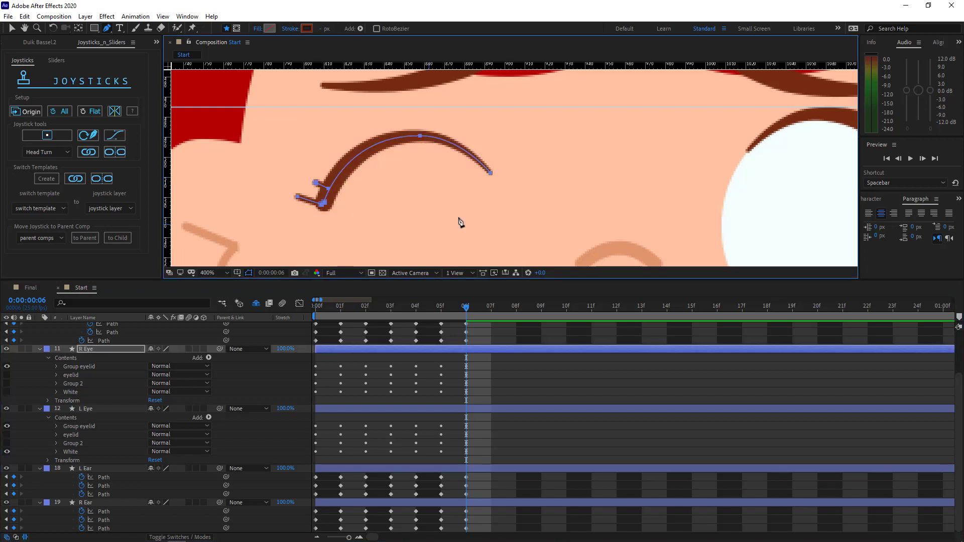
{"action": "key", "text": "ctrl+t"}
{"action": "key", "text": "shift+Up"}
{"action": "key", "text": "Up"}
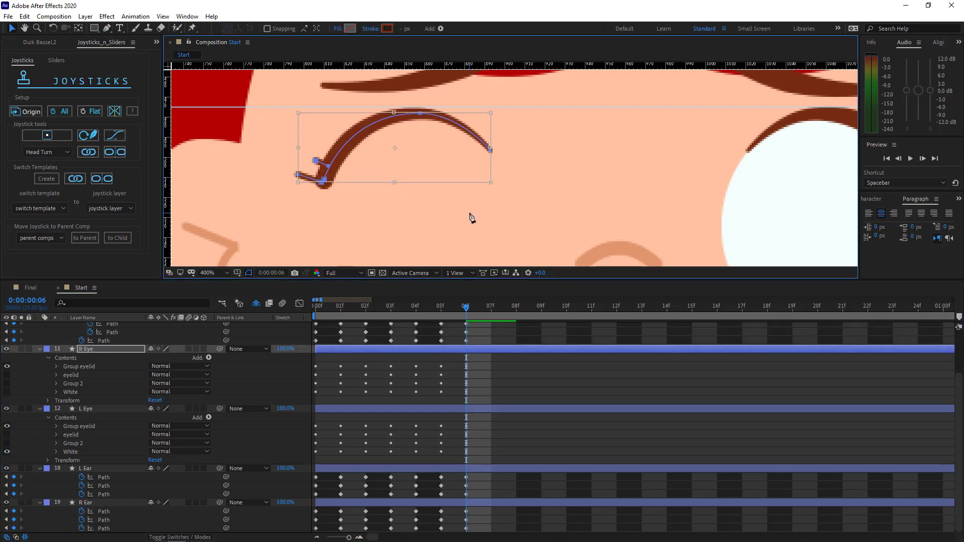
Step: Show the R Eye's White shape and stretch its path upward to meet the raised lash line
{"action": "left_click", "coordinate": [7, 393]}
{"action": "left_click", "coordinate": [420, 140]}
{"action": "left_click_drag", "start_coordinate": [434, 173], "coordinate": [435, 159]}
{"action": "key", "text": "ctrl+t"}
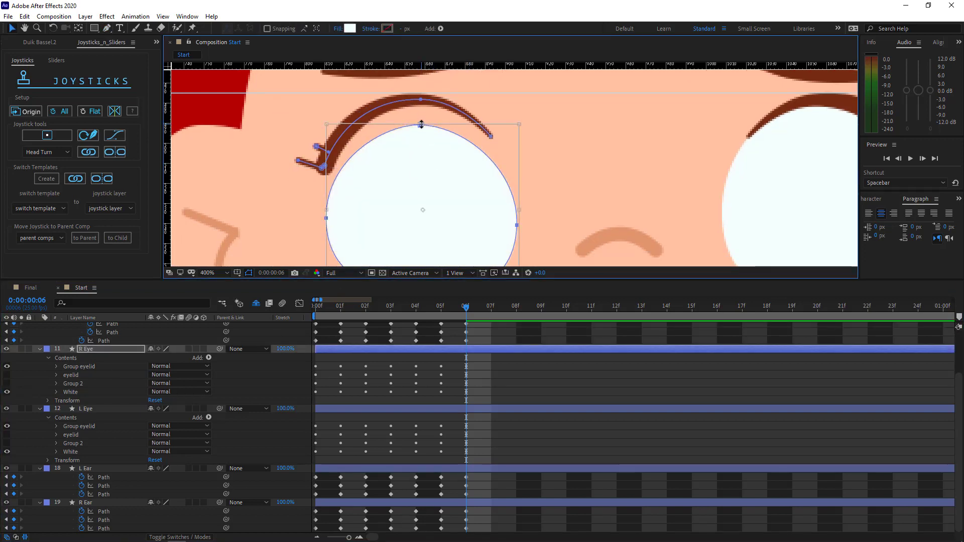
{"action": "left_click_drag", "start_coordinate": [421, 125], "coordinate": [470, 103]}
Step: Reshape the R Eye's White path by adjusting its top curve handles and moving its outer side point outward
{"action": "key", "text": "g"}
{"action": "left_click", "coordinate": [326, 207]}
{"action": "left_click", "coordinate": [421, 100]}
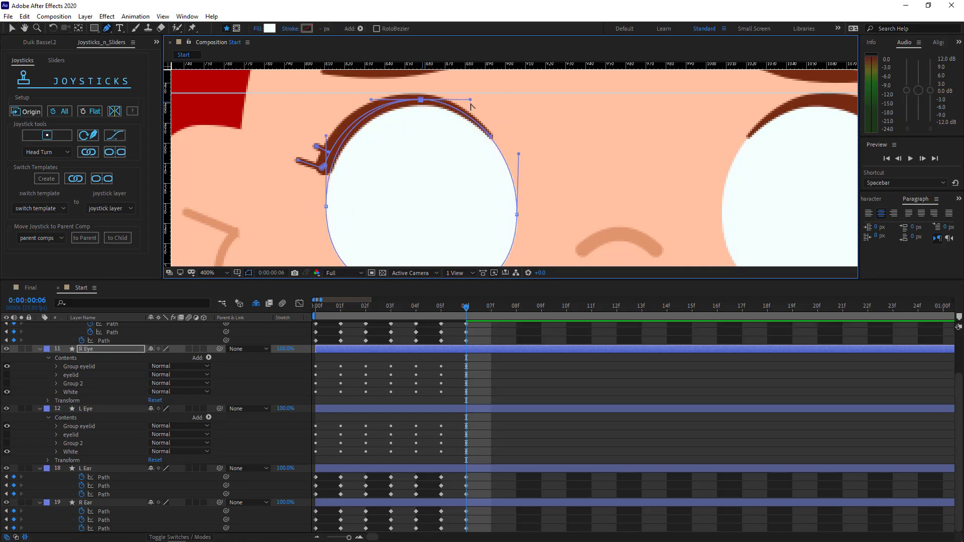
{"action": "left_click", "coordinate": [326, 208]}
{"action": "key", "text": "F2"}
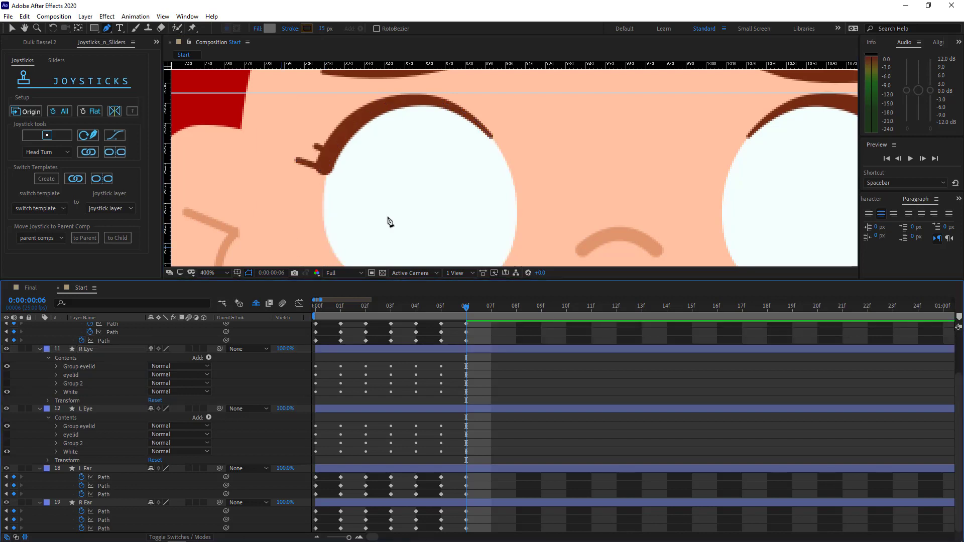
Step: Move the outer side point of the L Eye's White path slightly outward to fill under the lashes
{"action": "scroll", "coordinate": [494, 216], "scroll_direction": "down", "scroll_amount": 2}
{"action": "scroll", "coordinate": [600, 209], "scroll_direction": "up", "scroll_amount": 2}
{"action": "left_click", "coordinate": [593, 187], "text": "ctrl"}
{"action": "left_click", "coordinate": [603, 183]}
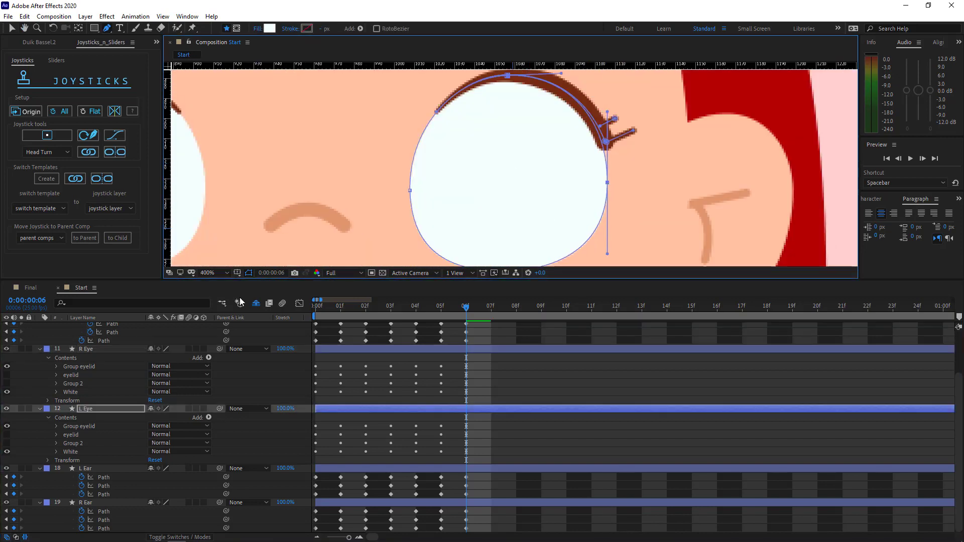
{"action": "key", "text": "F2"}
Step: Show the R Eye's eyelid shape and raise the eyelid paths of both eyes up to their lash lines
{"action": "scroll", "coordinate": [495, 208], "scroll_direction": "down", "scroll_amount": 4}
{"action": "scroll", "coordinate": [494, 208], "scroll_direction": "up", "scroll_amount": 2}
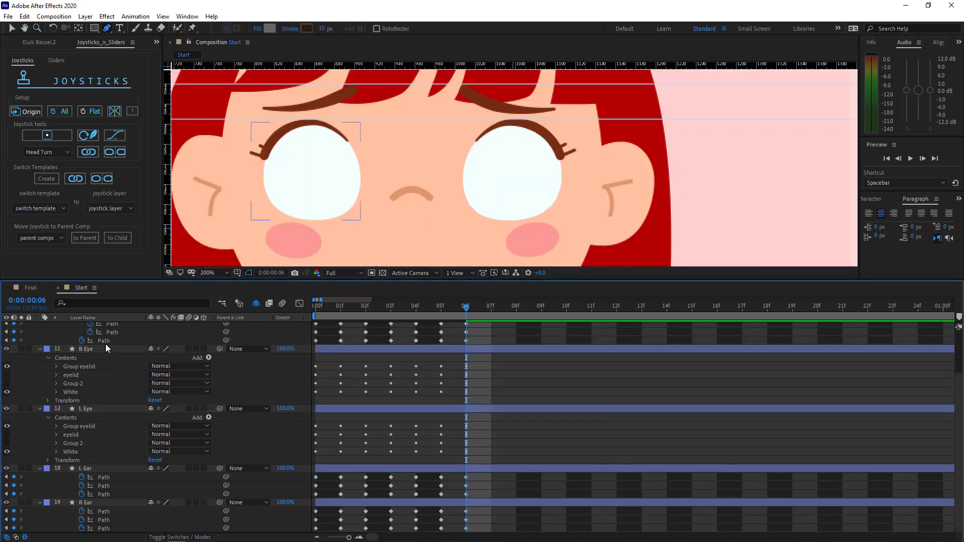
{"action": "left_click", "coordinate": [7, 376]}
{"action": "scroll", "coordinate": [341, 201], "scroll_direction": "up", "scroll_amount": 1}
{"action": "left_click", "coordinate": [433, 160], "text": "ctrl"}
{"action": "left_click", "coordinate": [89, 377]}
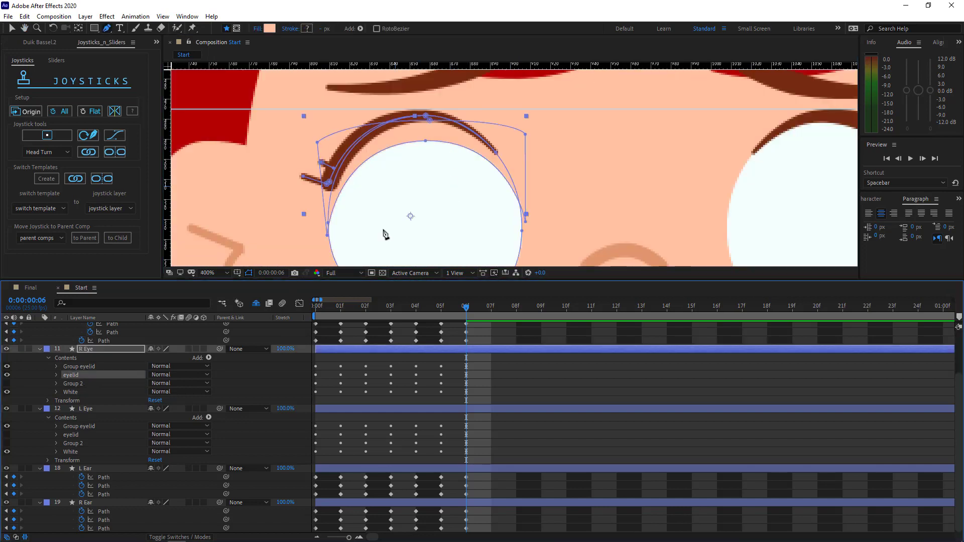
{"action": "left_click", "coordinate": [426, 117]}
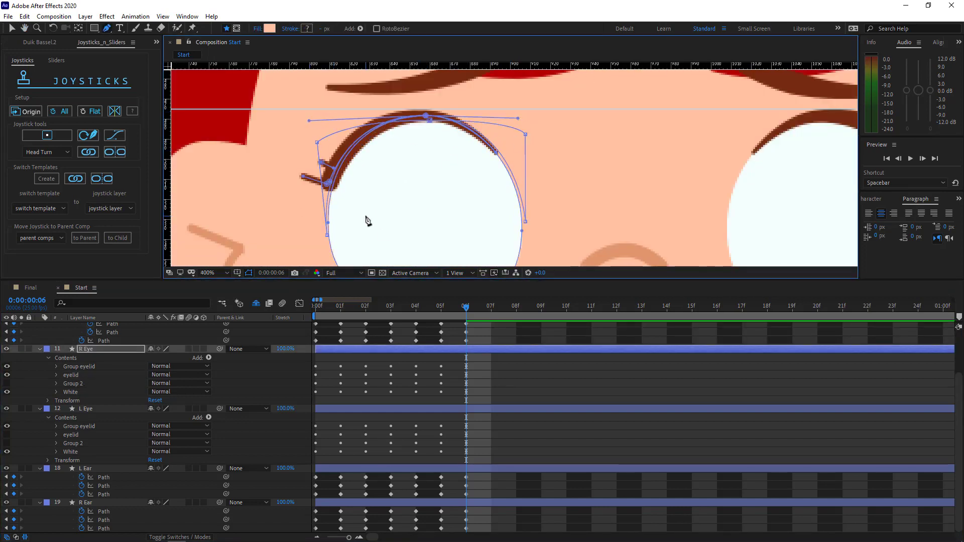
{"action": "left_click_drag", "start_coordinate": [327, 235], "coordinate": [325, 236]}
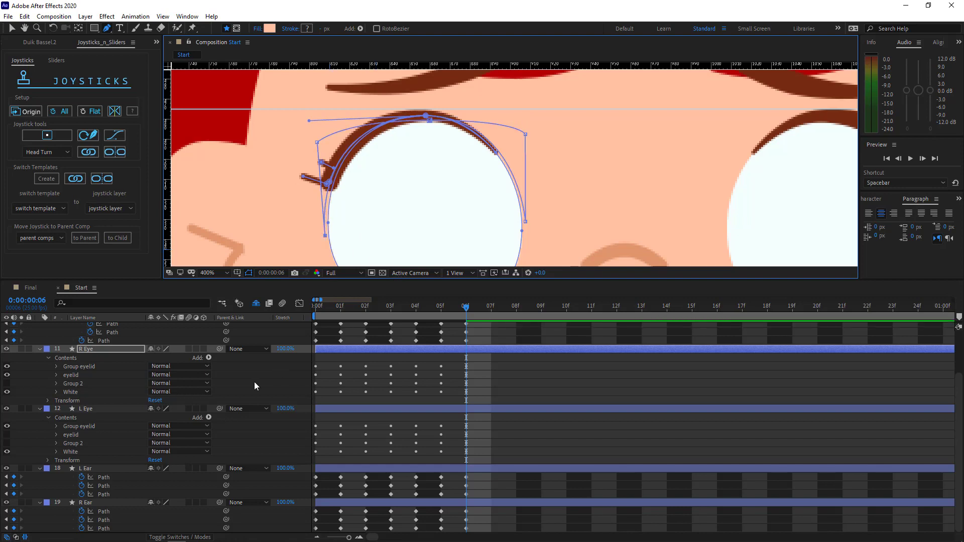
{"action": "left_click", "coordinate": [86, 409]}
{"action": "left_click", "coordinate": [503, 101]}
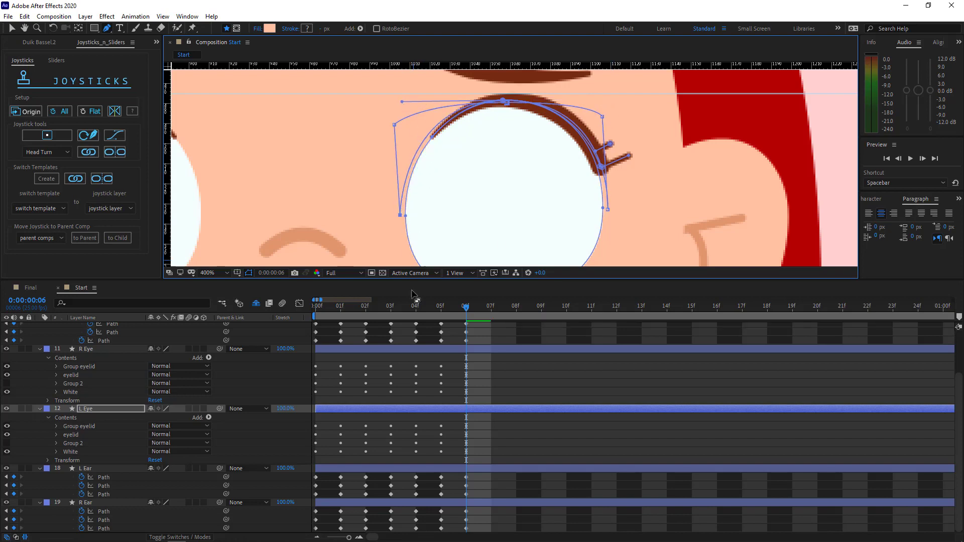
Step: Show the L Eye's Group 2 and shrink its iris and highlight paths to a small pupil around their centre
{"action": "left_click", "coordinate": [7, 443]}
{"action": "left_click_drag", "start_coordinate": [525, 218], "coordinate": [519, 183]}
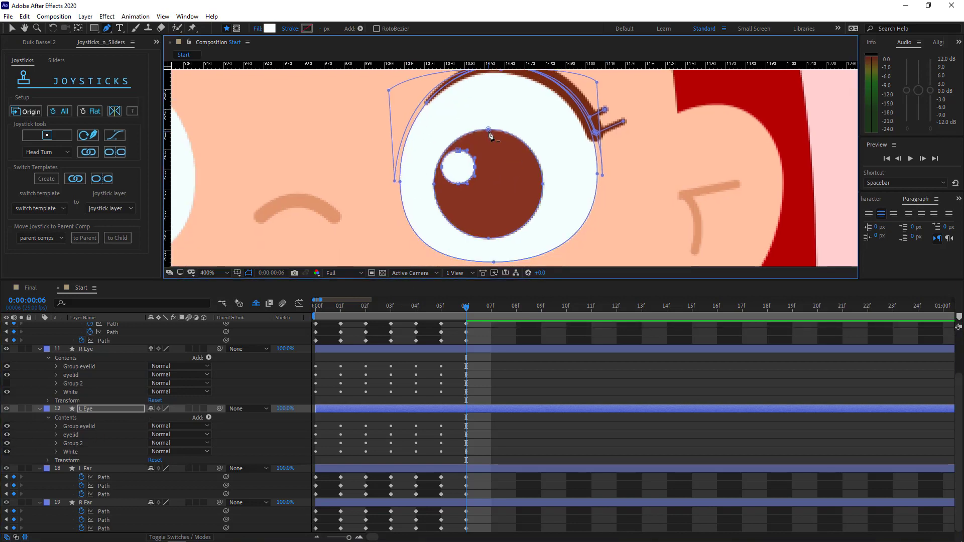
{"action": "left_click_drag", "start_coordinate": [561, 122], "coordinate": [428, 244]}
{"action": "key", "text": "ctrl+t"}
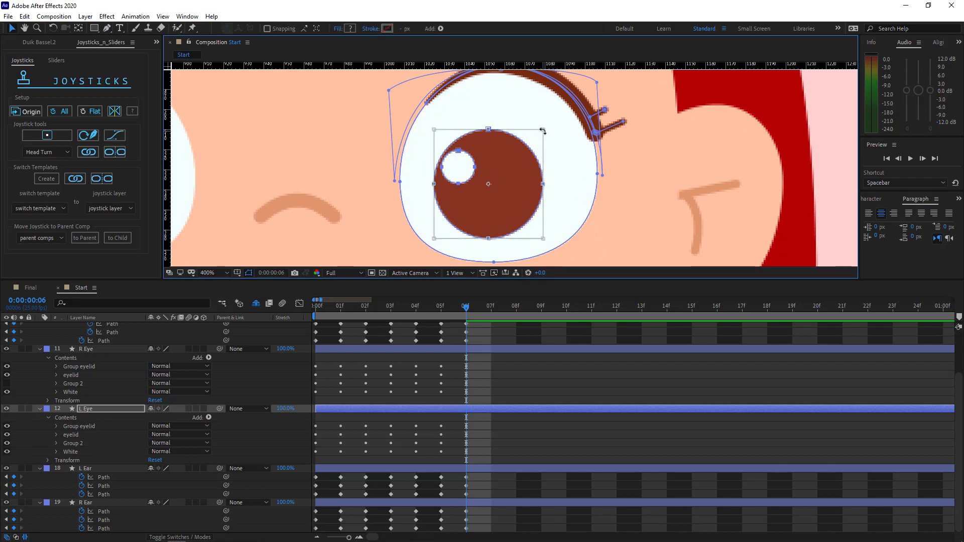
{"action": "left_click_drag", "start_coordinate": [543, 131], "coordinate": [514, 159]}
{"action": "left_click", "coordinate": [29, 441]}
{"action": "scroll", "coordinate": [391, 182], "scroll_direction": "down", "scroll_amount": 2}
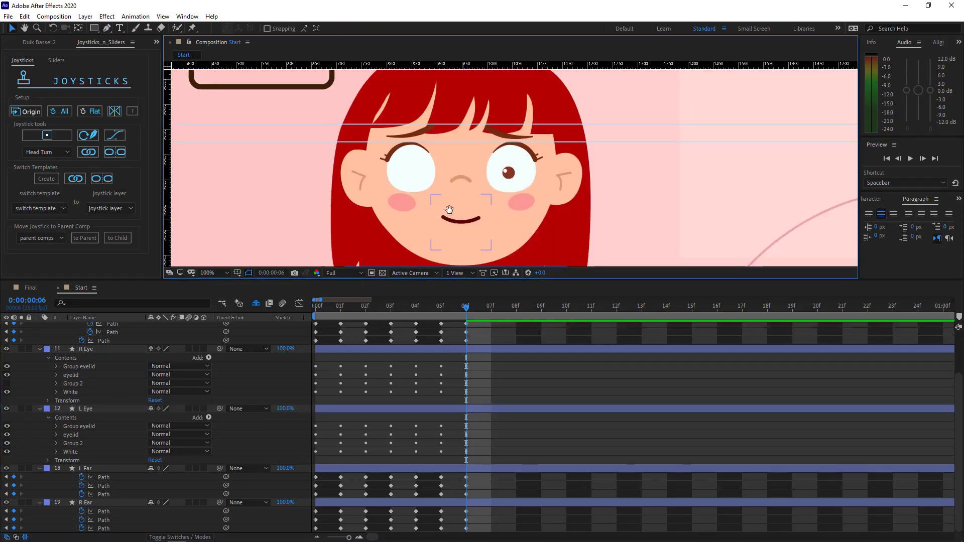
Step: Place guides around the L Eye's shrunken iris, show the R Eye's Group 2 and shrink its iris and highlight to match
{"action": "scroll", "coordinate": [487, 194], "scroll_direction": "up", "scroll_amount": 1}
{"action": "left_click_drag", "start_coordinate": [390, 182], "coordinate": [501, 185]}
{"action": "left_click", "coordinate": [503, 212]}
{"action": "scroll", "coordinate": [501, 185], "scroll_direction": "up", "scroll_amount": 1}
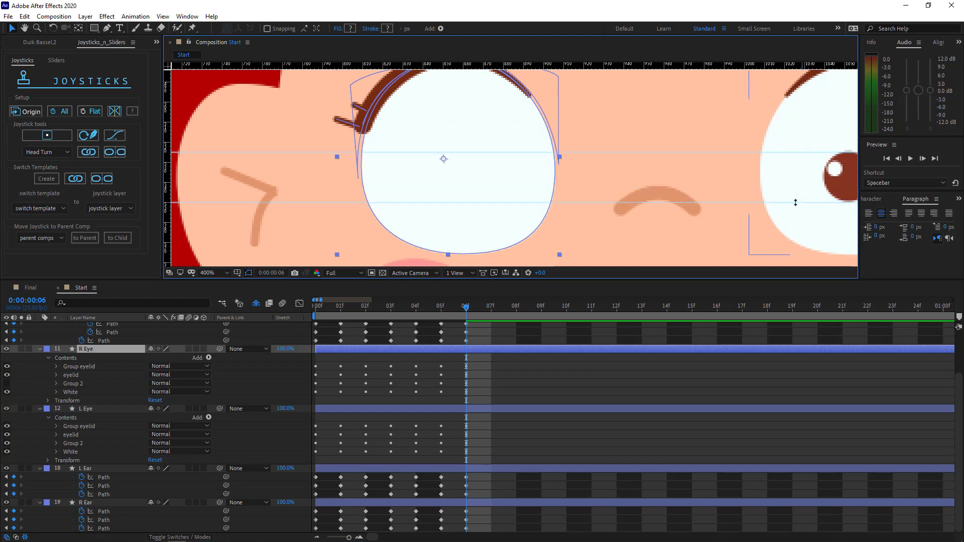
{"action": "left_click", "coordinate": [7, 383]}
{"action": "key", "text": "g"}
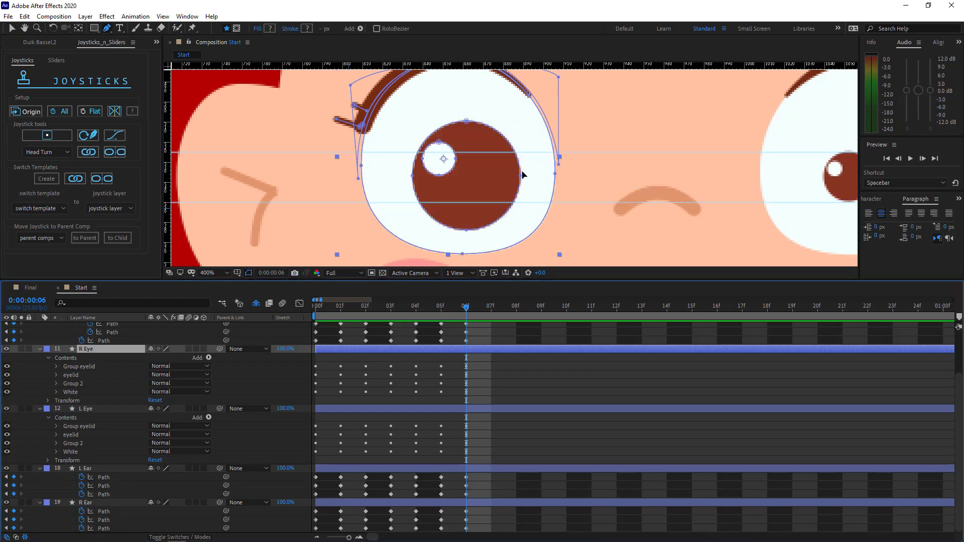
{"action": "left_click_drag", "start_coordinate": [533, 112], "coordinate": [435, 235]}
{"action": "key", "text": "v"}
{"action": "key", "text": "ctrl+t"}
{"action": "left_click_drag", "start_coordinate": [521, 122], "coordinate": [506, 153]}
{"action": "key", "text": "Down"}
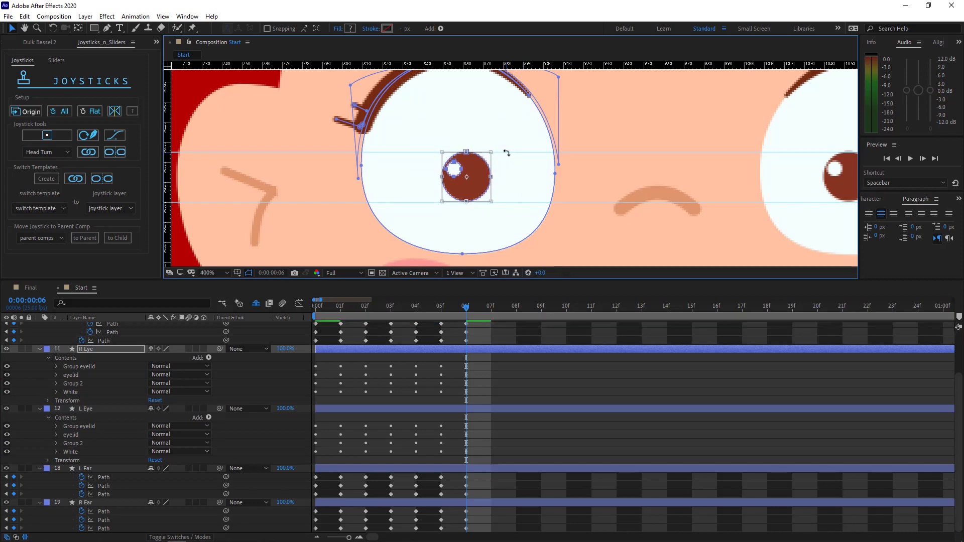
Step: Clear all guides from the composition view
{"action": "left_click", "coordinate": [88, 362]}
{"action": "scroll", "coordinate": [491, 202], "scroll_direction": "down", "scroll_amount": 2}
{"action": "left_click", "coordinate": [163, 16]}
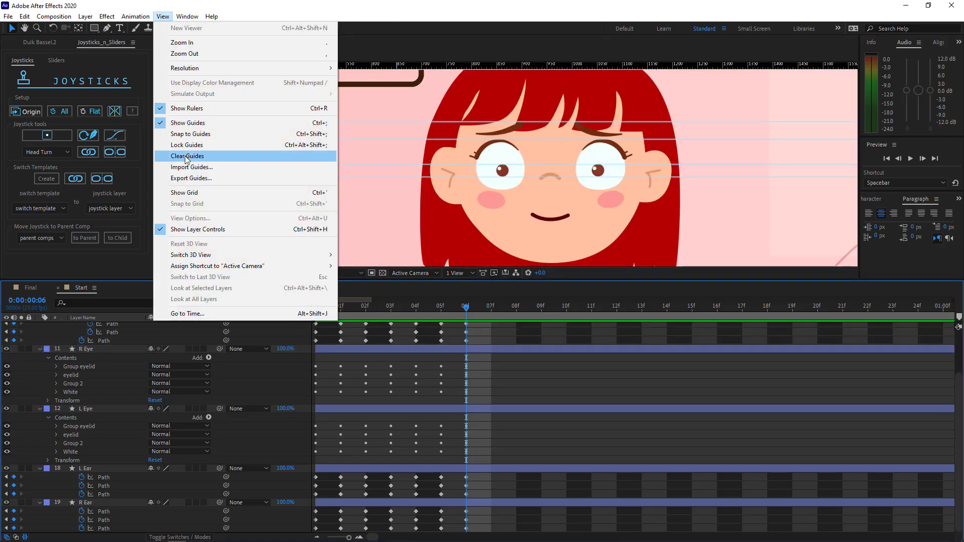
{"action": "left_click", "coordinate": [201, 156]}
Step: Pull the Mouth outline's lower corners down and outward and lift its upper edge to open the mouth
{"action": "scroll", "coordinate": [548, 206], "scroll_direction": "up", "scroll_amount": 2}
{"action": "left_click", "coordinate": [524, 196]}
{"action": "key", "text": "g"}
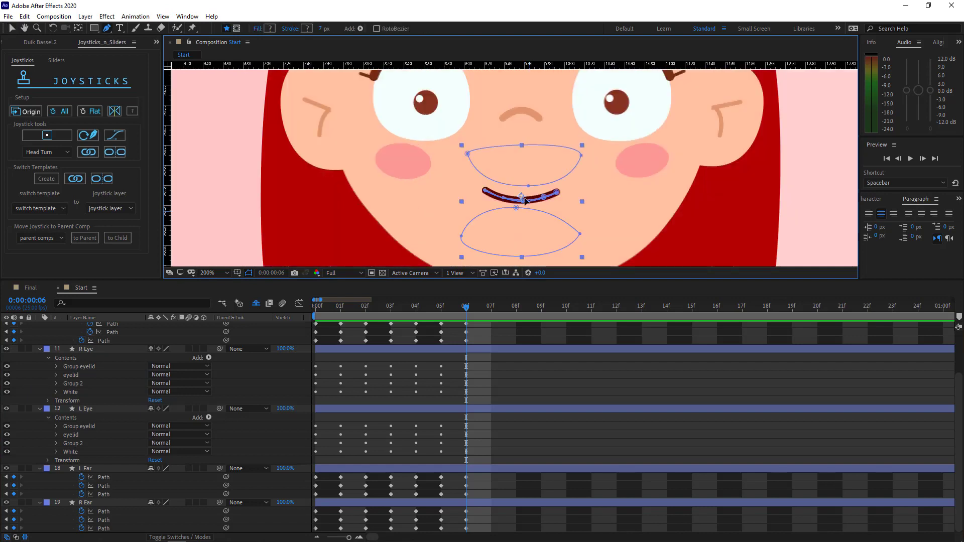
{"action": "scroll", "coordinate": [542, 193], "scroll_direction": "up", "scroll_amount": 4}
{"action": "scroll", "coordinate": [505, 185], "scroll_direction": "down", "scroll_amount": 4}
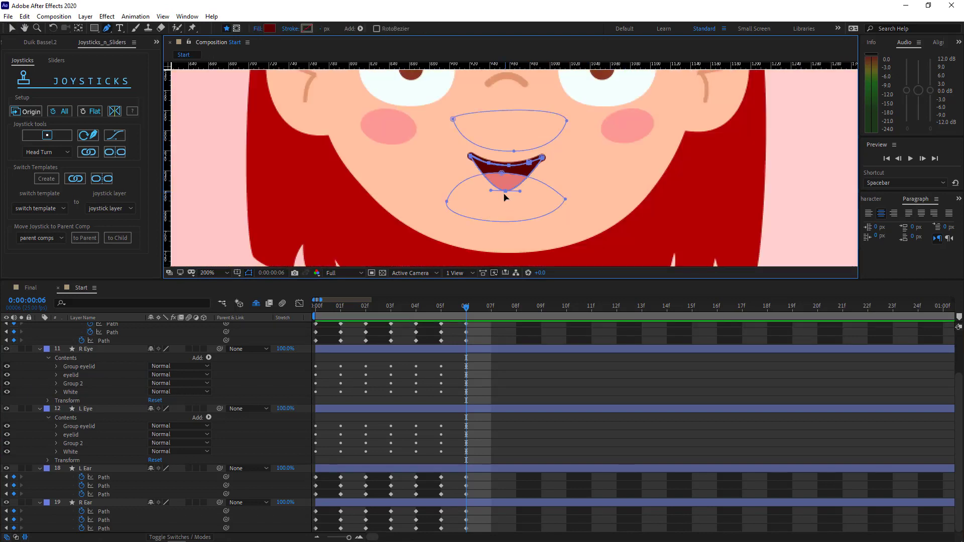
{"action": "left_click_drag", "start_coordinate": [471, 157], "coordinate": [450, 230]}
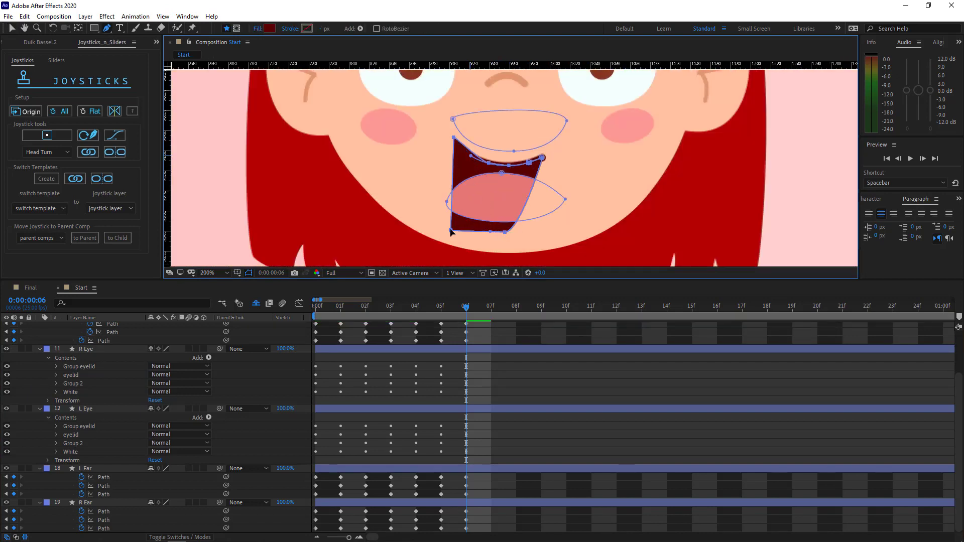
{"action": "left_click_drag", "start_coordinate": [542, 157], "coordinate": [572, 226]}
{"action": "left_click_drag", "start_coordinate": [529, 162], "coordinate": [511, 132]}
{"action": "left_click_drag", "start_coordinate": [489, 162], "coordinate": [490, 145]}
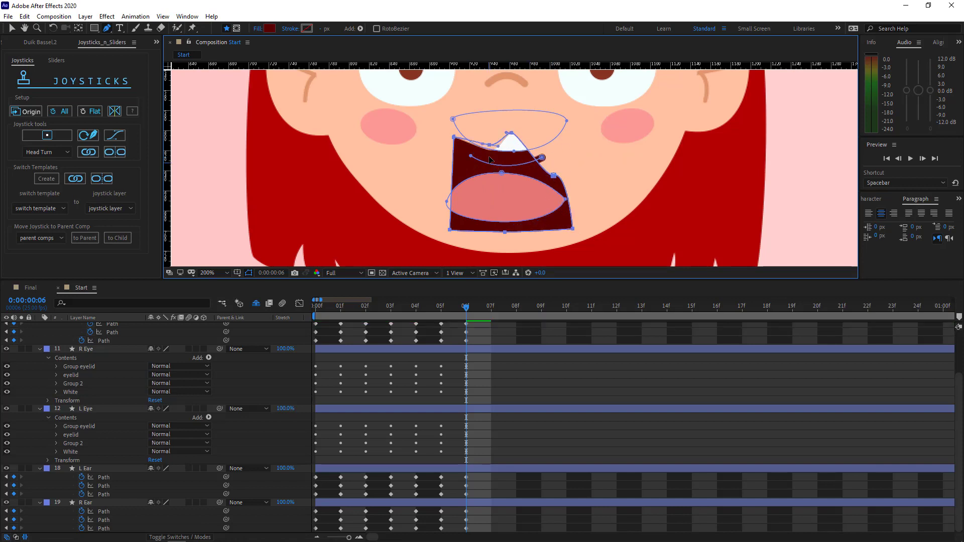
{"action": "left_click_drag", "start_coordinate": [559, 169], "coordinate": [563, 168]}
Step: Reshape the upper half of the Mouth outline into a narrow rounded arch by repositioning its top and side points
{"action": "left_click_drag", "start_coordinate": [453, 137], "coordinate": [452, 194]}
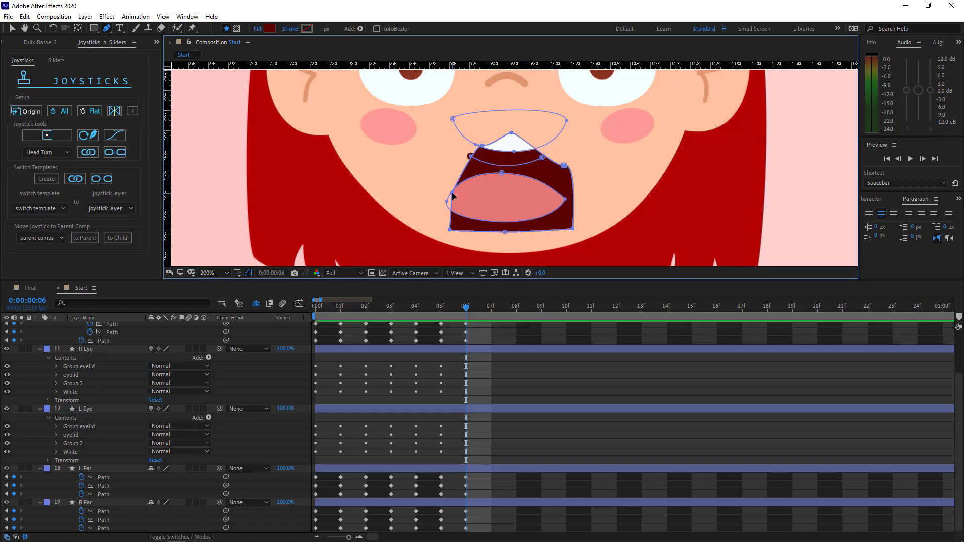
{"action": "mouse_move", "coordinate": [564, 167]}
{"action": "left_mouse_down"}
{"action": "mouse_move", "coordinate": [546, 139]}
{"action": "mouse_move", "coordinate": [569, 163]}
{"action": "left_mouse_up"}
{"action": "left_click_drag", "start_coordinate": [452, 193], "coordinate": [469, 162]}
{"action": "left_click_drag", "start_coordinate": [568, 163], "coordinate": [508, 114]}
{"action": "left_click_drag", "start_coordinate": [482, 145], "coordinate": [463, 167]}
{"action": "left_click", "coordinate": [543, 159], "text": "alt"}
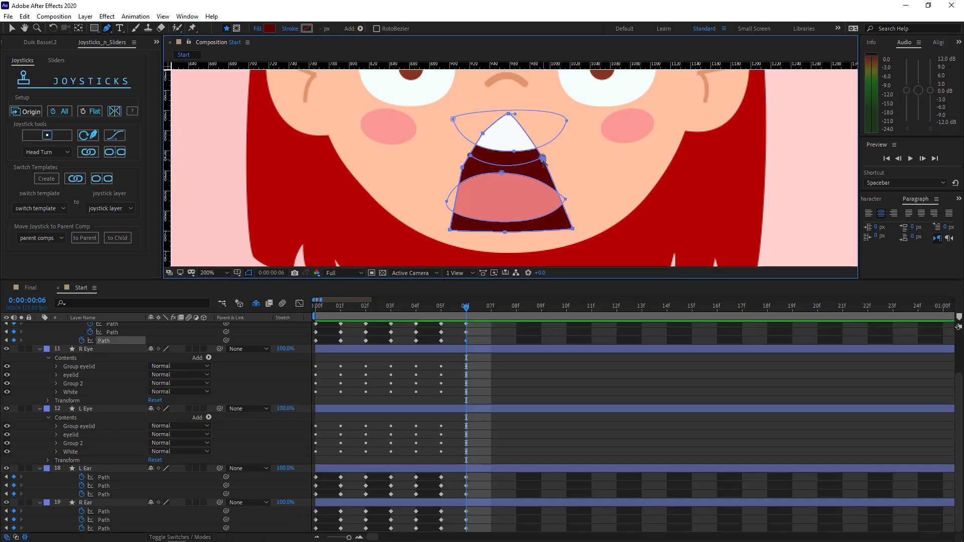
{"action": "left_click_drag", "start_coordinate": [544, 159], "coordinate": [549, 149]}
{"action": "mouse_move", "coordinate": [509, 115]}
{"action": "left_mouse_down"}
{"action": "mouse_move", "coordinate": [518, 115]}
{"action": "mouse_move", "coordinate": [494, 116]}
{"action": "left_mouse_up"}
{"action": "left_click_drag", "start_coordinate": [483, 134], "coordinate": [478, 133]}
{"action": "left_click_drag", "start_coordinate": [463, 168], "coordinate": [458, 168]}
{"action": "left_click", "coordinate": [551, 149]}
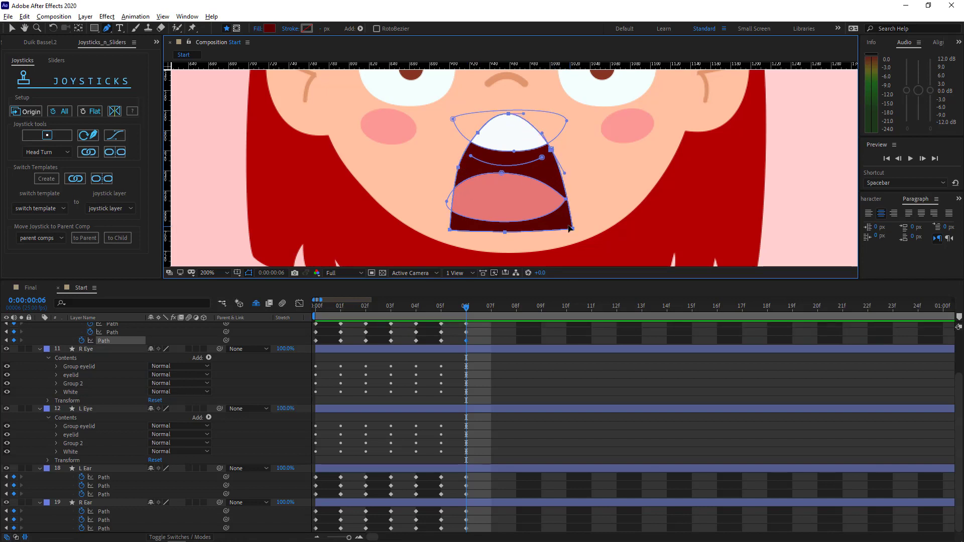
Step: Round the Mouth outline's two lower corners with curve handles and adjust the middle of its lower edge
{"action": "left_click_drag", "start_coordinate": [573, 229], "coordinate": [559, 248]}
{"action": "left_click_drag", "start_coordinate": [450, 230], "coordinate": [436, 215]}
{"action": "left_click_drag", "start_coordinate": [505, 232], "coordinate": [507, 230]}
{"action": "left_click_drag", "start_coordinate": [559, 248], "coordinate": [562, 243]}
{"action": "left_click_drag", "start_coordinate": [450, 230], "coordinate": [448, 232]}
{"action": "left_click_drag", "start_coordinate": [452, 183], "coordinate": [450, 186]}
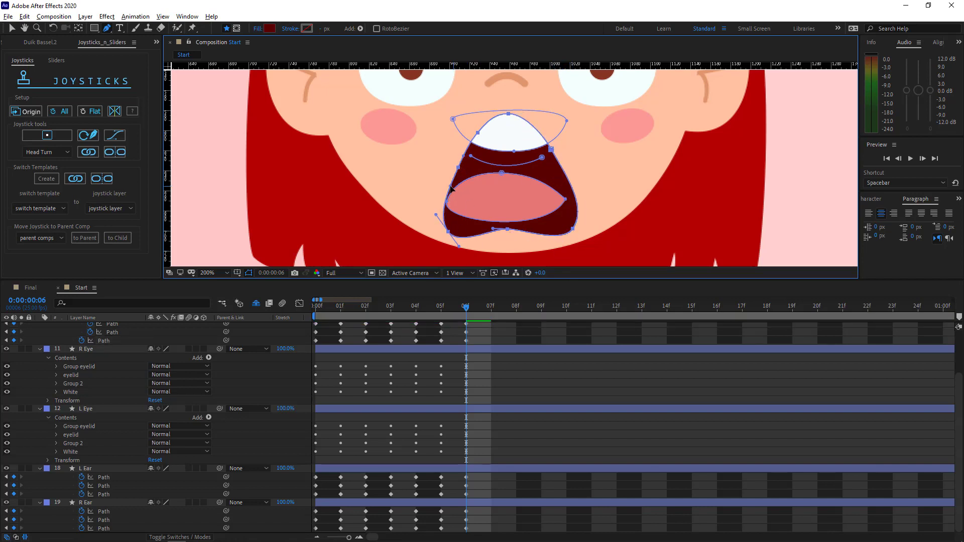
{"action": "left_click_drag", "start_coordinate": [451, 230], "coordinate": [449, 206]}
Step: Widen the whole Mouth outline slightly with free transform
{"action": "key", "text": "ctrl+t"}
{"action": "left_click_drag", "start_coordinate": [588, 155], "coordinate": [596, 155]}
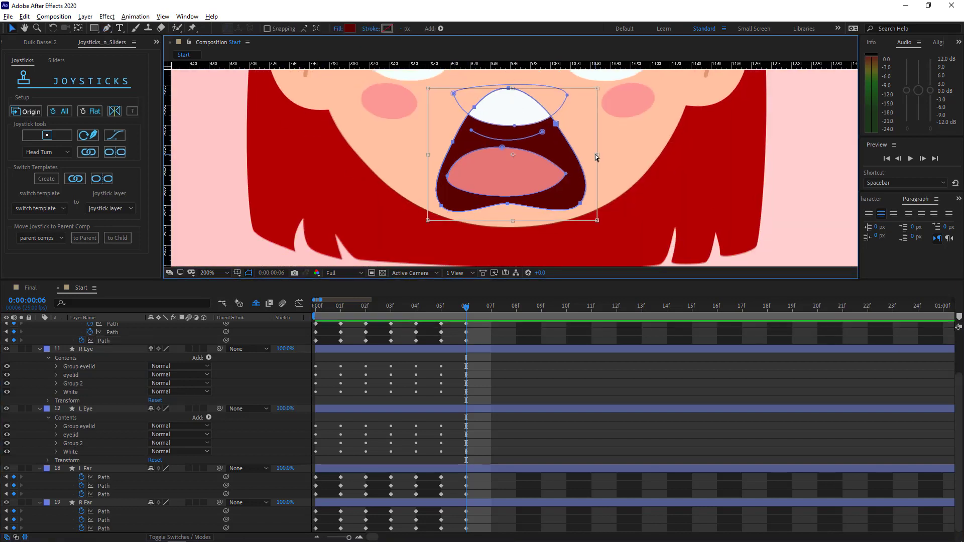
{"action": "key", "text": "Return"}
Step: Even out the Mouth outline's lower corners and upper side points so both halves match
{"action": "left_click", "coordinate": [580, 204]}
{"action": "left_click", "coordinate": [442, 206]}
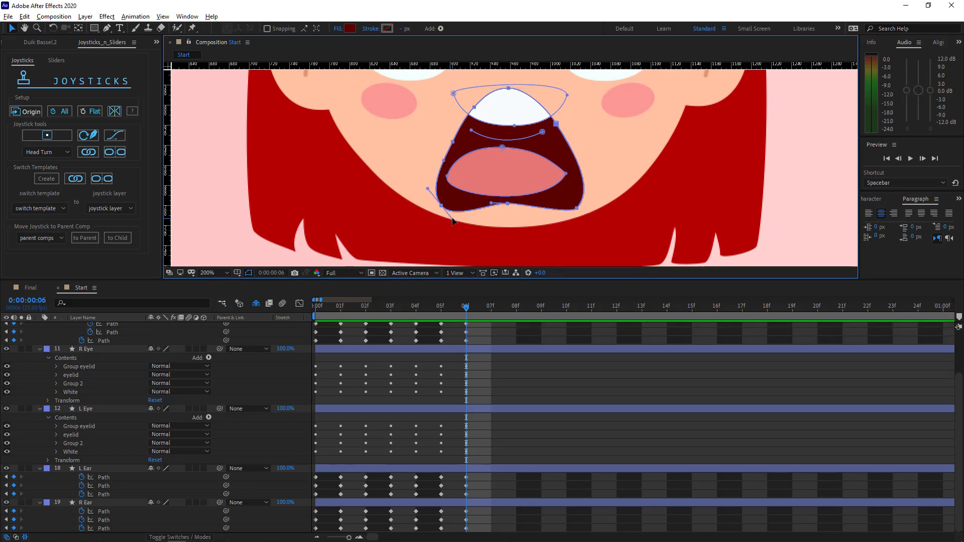
{"action": "left_click_drag", "start_coordinate": [452, 220], "coordinate": [445, 211]}
{"action": "mouse_move", "coordinate": [442, 206]}
{"action": "left_mouse_down"}
{"action": "mouse_move", "coordinate": [508, 200]}
{"action": "mouse_move", "coordinate": [446, 215]}
{"action": "left_mouse_up"}
{"action": "left_click_drag", "start_coordinate": [571, 215], "coordinate": [571, 216]}
{"action": "left_click_drag", "start_coordinate": [556, 123], "coordinate": [550, 116]}
{"action": "left_click_drag", "start_coordinate": [453, 143], "coordinate": [450, 142]}
{"action": "left_click", "coordinate": [551, 115]}
{"action": "left_click_drag", "start_coordinate": [566, 139], "coordinate": [568, 135]}
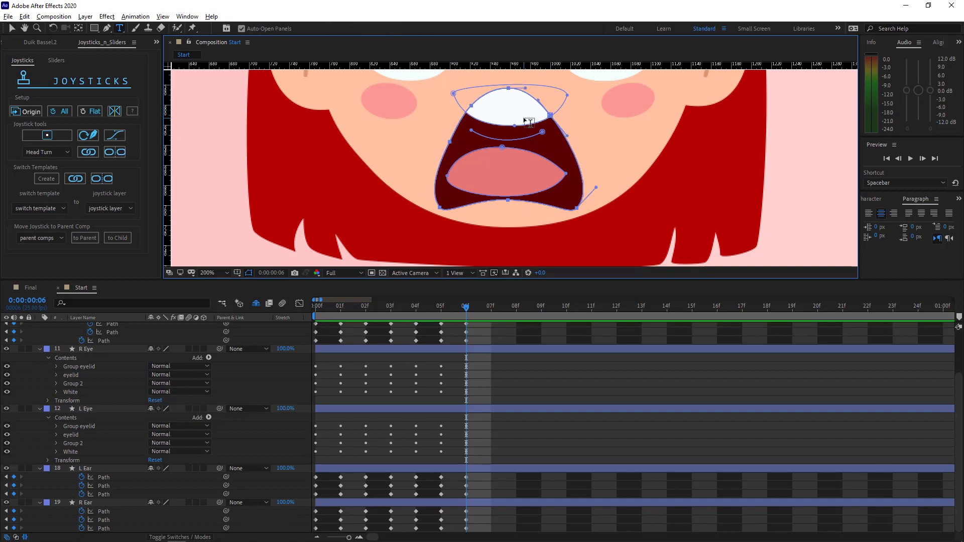
Step: Raise and centre the teeth at the top of the mouth, and enlarge the tongue and move it to the bottom
{"action": "key", "text": "g"}
{"action": "key", "text": "ctrl+t"}
{"action": "left_click_drag", "start_coordinate": [510, 97], "coordinate": [510, 86]}
{"action": "left_click_drag", "start_coordinate": [553, 174], "coordinate": [590, 233]}
{"action": "key", "text": "g"}
{"action": "left_click", "coordinate": [568, 198]}
{"action": "key", "text": "ctrl+t"}
{"action": "key", "text": "g"}
{"action": "left_click_drag", "start_coordinate": [512, 171], "coordinate": [531, 143]}
{"action": "left_click", "coordinate": [567, 148]}
{"action": "key", "text": "ctrl+t"}
{"action": "left_click", "coordinate": [213, 371]}
Step: Bend the Mouth layer's lip line path into an upward arch
{"action": "left_click", "coordinate": [510, 206]}
{"action": "key", "text": "g"}
{"action": "left_click", "coordinate": [543, 185]}
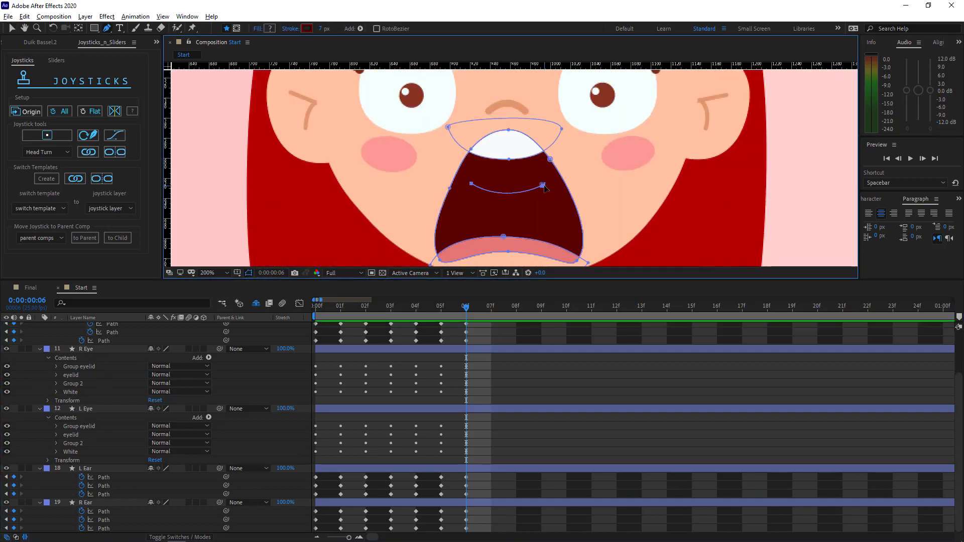
{"action": "left_click", "coordinate": [543, 185]}
{"action": "left_click_drag", "start_coordinate": [524, 195], "coordinate": [509, 135]}
{"action": "left_click", "coordinate": [527, 371]}
Step: Move the teeth path further up so that only a thin strip of teeth shows
{"action": "scroll", "coordinate": [528, 209], "scroll_direction": "down", "scroll_amount": 1}
{"action": "scroll", "coordinate": [527, 208], "scroll_direction": "up", "scroll_amount": 1}
{"action": "left_click", "coordinate": [511, 191]}
{"action": "left_click", "coordinate": [449, 129]}
{"action": "key", "text": "ctrl+t"}
{"action": "left_click", "coordinate": [213, 372]}
{"action": "scroll", "coordinate": [519, 220], "scroll_direction": "down", "scroll_amount": 2}
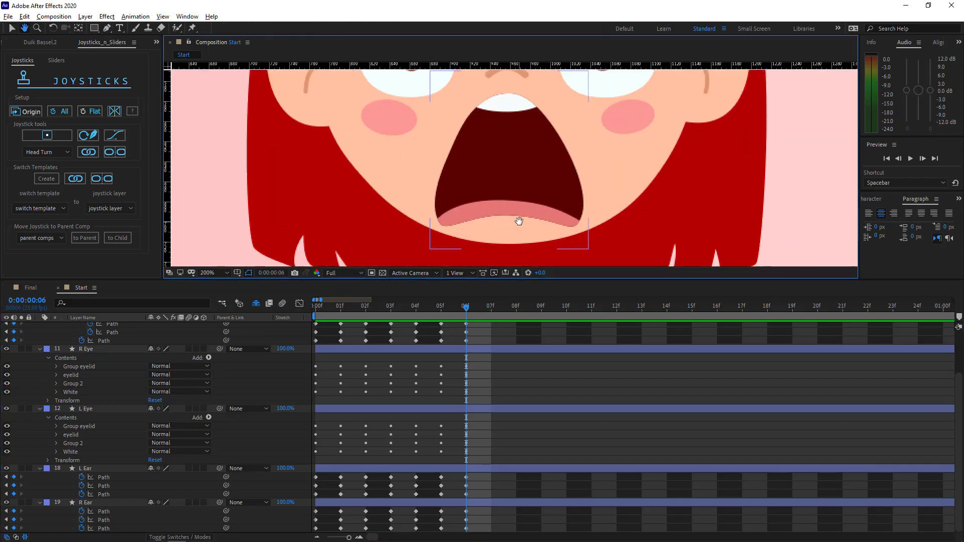
Step: Extend the curve handles at the Mouth outline's lower corners so its sides bulge slightly outward
{"action": "left_click", "coordinate": [519, 219]}
{"action": "key", "text": "g"}
{"action": "left_click", "coordinate": [577, 224]}
{"action": "left_click_drag", "start_coordinate": [594, 201], "coordinate": [601, 205]}
{"action": "left_click", "coordinate": [440, 223]}
{"action": "left_click_drag", "start_coordinate": [429, 206], "coordinate": [426, 203]}
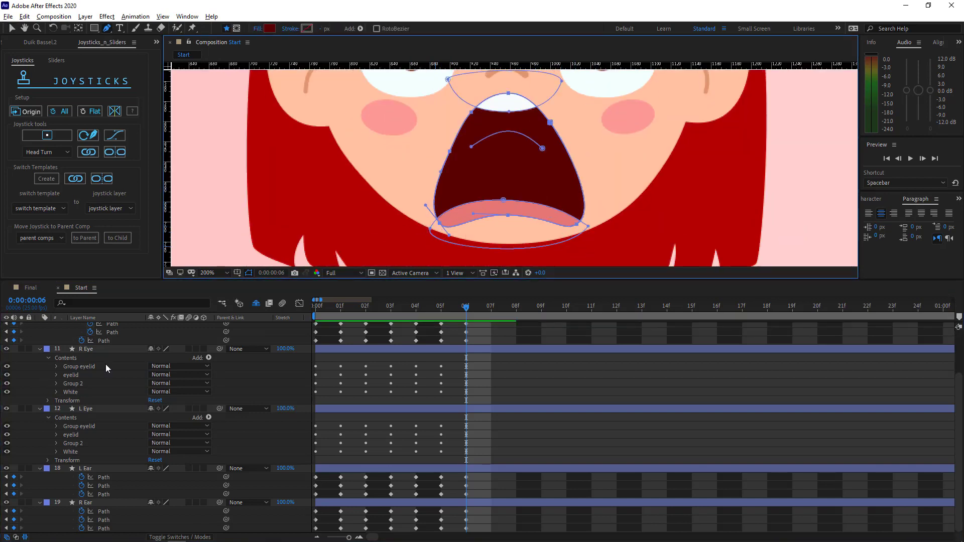
{"action": "left_click", "coordinate": [107, 366]}
Step: Transform all the L Ear's paths together, tilting the ear and moving it lower on the head
{"action": "left_click_drag", "start_coordinate": [568, 119], "coordinate": [568, 163]}
{"action": "scroll", "coordinate": [622, 157], "scroll_direction": "down", "scroll_amount": 2}
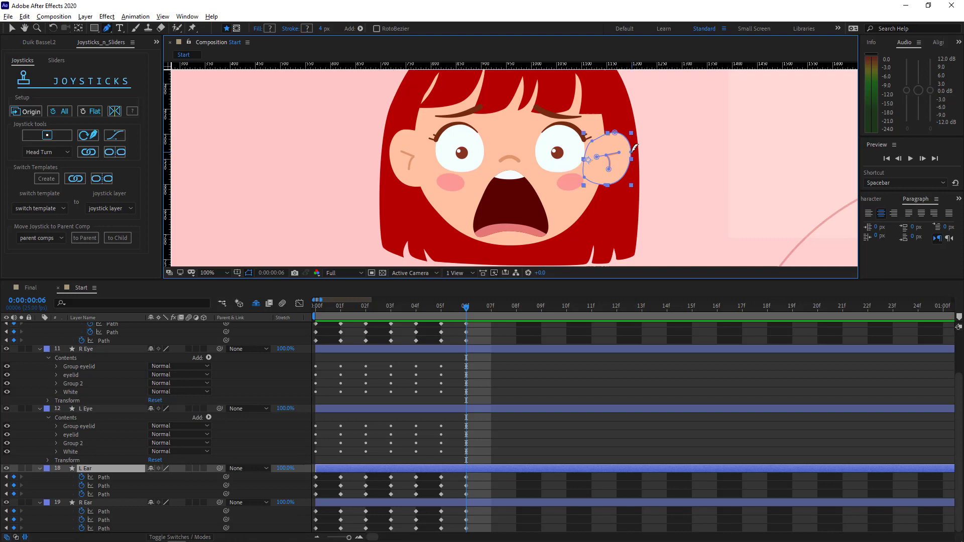
{"action": "left_click_drag", "start_coordinate": [666, 128], "coordinate": [568, 210]}
{"action": "key", "text": "ctrl+t"}
{"action": "scroll", "coordinate": [773, 166], "scroll_direction": "up", "scroll_amount": 1}
{"action": "left_click_drag", "start_coordinate": [792, 163], "coordinate": [775, 208]}
{"action": "left_click_drag", "start_coordinate": [720, 143], "coordinate": [717, 183]}
{"action": "key", "text": "Return"}
{"action": "left_click_drag", "start_coordinate": [445, 183], "coordinate": [541, 141]}
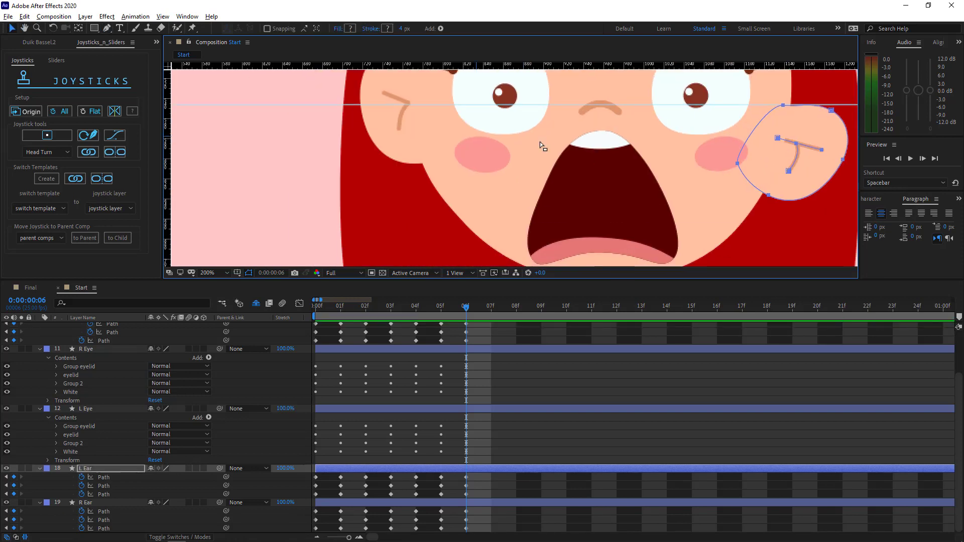
Step: Copy the R Ear's path keyframes from frame 4 and paste them at frame 6
{"action": "left_click", "coordinate": [397, 133]}
{"action": "left_click", "coordinate": [395, 149]}
{"action": "scroll", "coordinate": [454, 367], "scroll_direction": "up", "scroll_amount": 2}
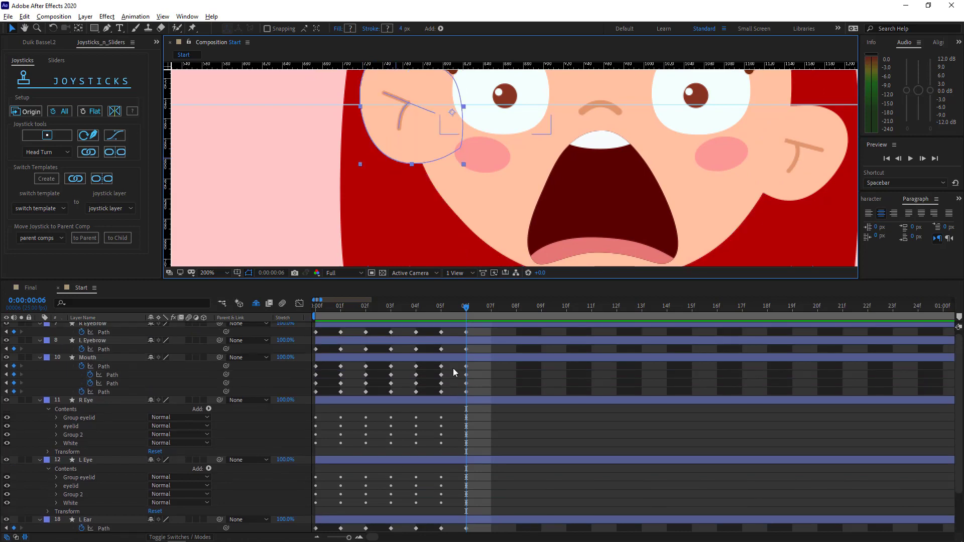
{"action": "scroll", "coordinate": [452, 382], "scroll_direction": "down", "scroll_amount": 2}
{"action": "left_click_drag", "start_coordinate": [426, 510], "coordinate": [410, 530]}
{"action": "key", "text": "ctrl+c"}
{"action": "key", "text": "ctrl+v"}
Step: Rotate and lower the R Ear's paths to match the other ear, and remove the alignment guide
{"action": "key", "text": "ctrl+t"}
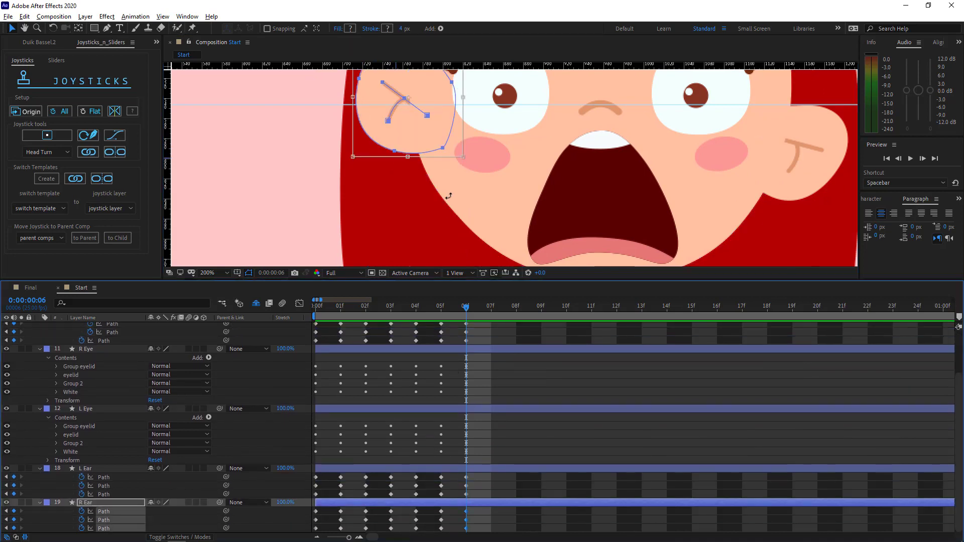
{"action": "left_click_drag", "start_coordinate": [446, 194], "coordinate": [432, 125]}
{"action": "left_click_drag", "start_coordinate": [517, 161], "coordinate": [531, 138]}
{"action": "left_click_drag", "start_coordinate": [437, 129], "coordinate": [467, 208]}
{"action": "left_click_drag", "start_coordinate": [455, 162], "coordinate": [453, 164]}
{"action": "left_click", "coordinate": [178, 349]}
{"action": "key", "text": "comma"}
{"action": "key", "text": "comma"}
{"action": "left_click", "coordinate": [554, 358]}
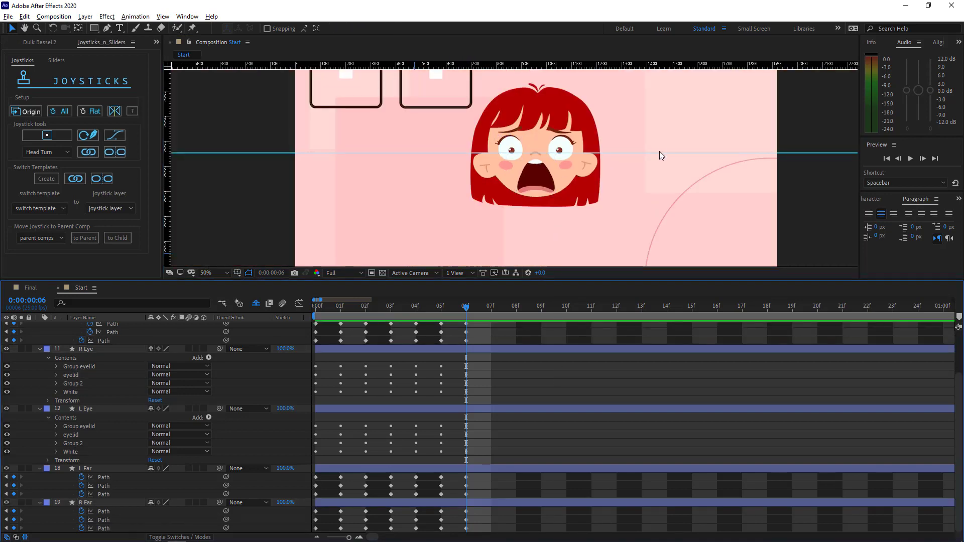
{"action": "left_click", "coordinate": [659, 152]}
Step: Raise the L Eyebrow's path in five large nudges so it sits over the fringe
{"action": "key", "text": "period"}
{"action": "left_click_drag", "start_coordinate": [578, 140], "coordinate": [534, 180]}
{"action": "key", "text": "period"}
{"action": "left_click_drag", "start_coordinate": [591, 97], "coordinate": [588, 142]}
{"action": "left_click", "coordinate": [592, 133]}
{"action": "key", "text": "g"}
{"action": "left_click", "coordinate": [566, 119]}
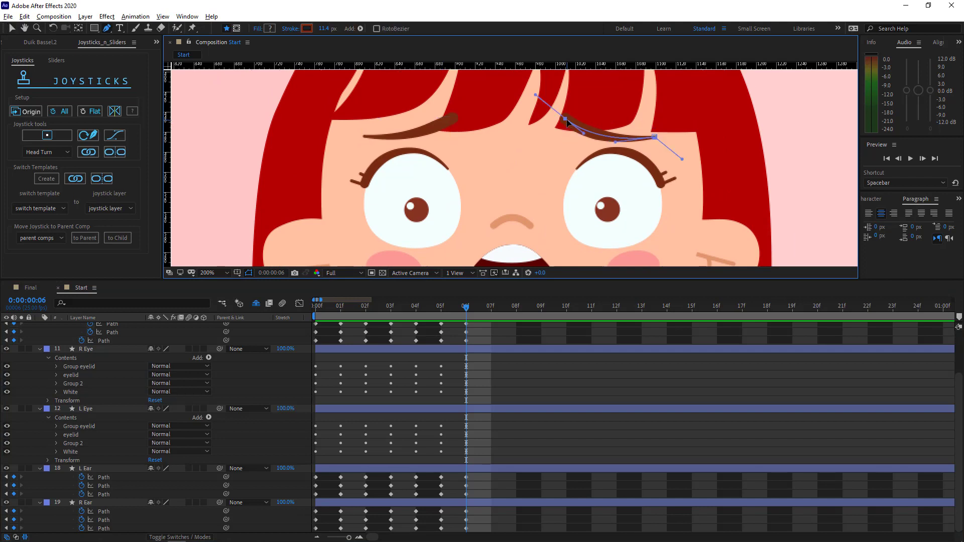
{"action": "key", "text": "ctrl+t"}
{"action": "key", "text": "shift+Up"}
{"action": "key", "text": "shift+Up"}
{"action": "key", "text": "shift+Up"}
{"action": "key", "text": "shift+Up"}
{"action": "key", "text": "shift+Up"}
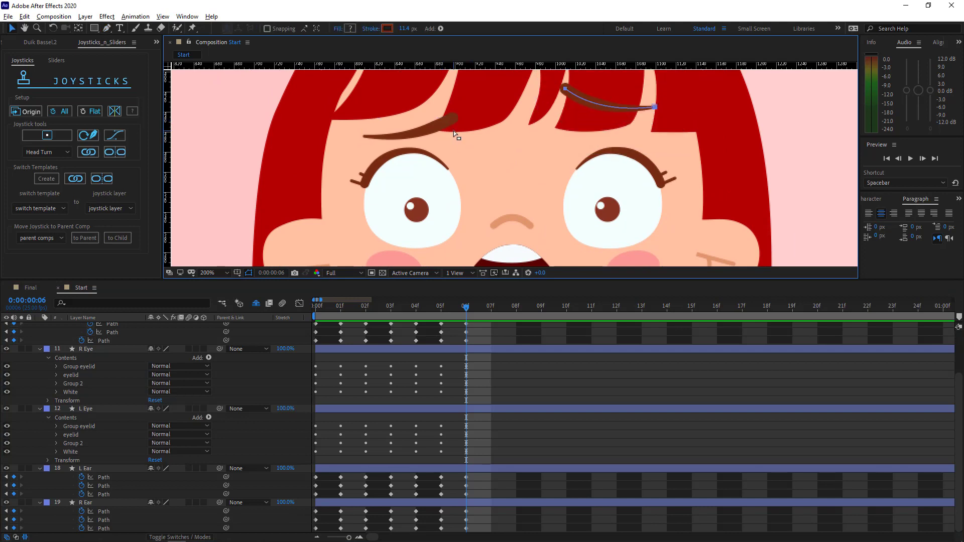
Step: Raise the R Eyebrow's path in five large nudges to the same height as the other brow
{"action": "left_click", "coordinate": [430, 124]}
{"action": "key", "text": "g"}
{"action": "left_click", "coordinate": [451, 119]}
{"action": "key", "text": "ctrl+t"}
{"action": "key", "text": "shift+Up"}
{"action": "key", "text": "shift+Up"}
{"action": "key", "text": "shift+Up"}
{"action": "key", "text": "shift+Up"}
{"action": "key", "text": "shift+Up"}
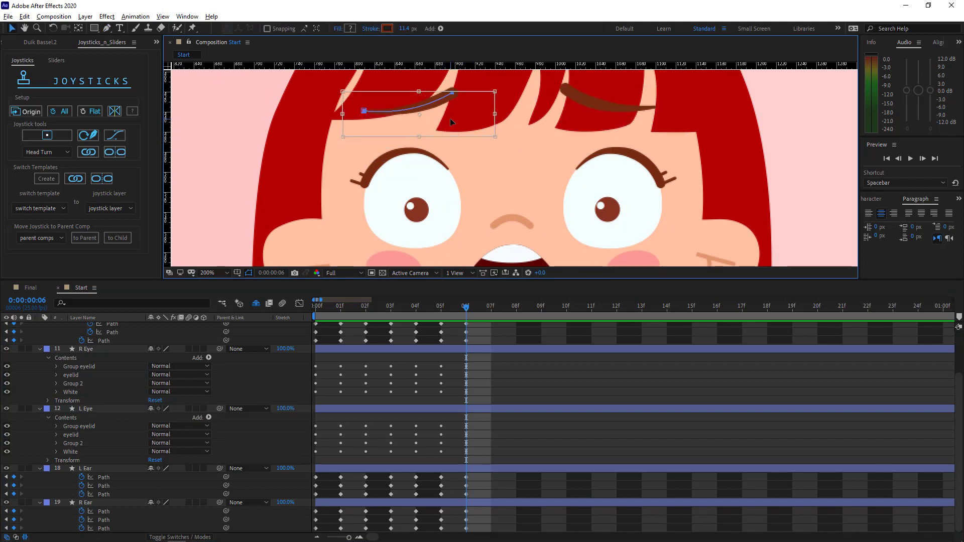
Step: Reveal only the keyframed paths of all the listed layers and return to frame 0
{"action": "key", "text": "comma"}
{"action": "key", "text": "comma"}
{"action": "key", "text": "v"}
{"action": "left_click", "coordinate": [336, 358]}
{"action": "left_click", "coordinate": [117, 348]}
{"action": "key", "text": "ctrl+a"}
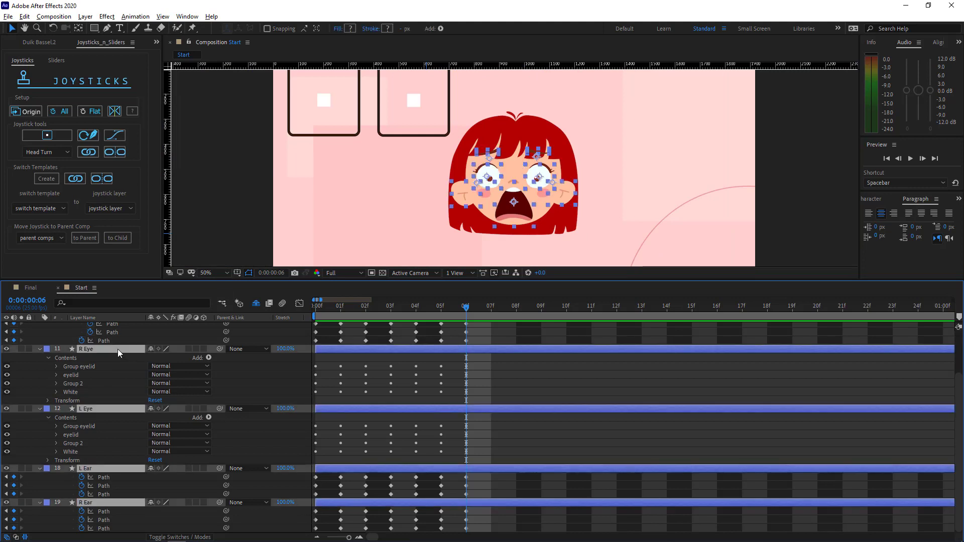
{"action": "key", "text": "u"}
{"action": "key", "text": "u"}
{"action": "left_click", "coordinate": [510, 351]}
{"action": "key", "text": "comma"}
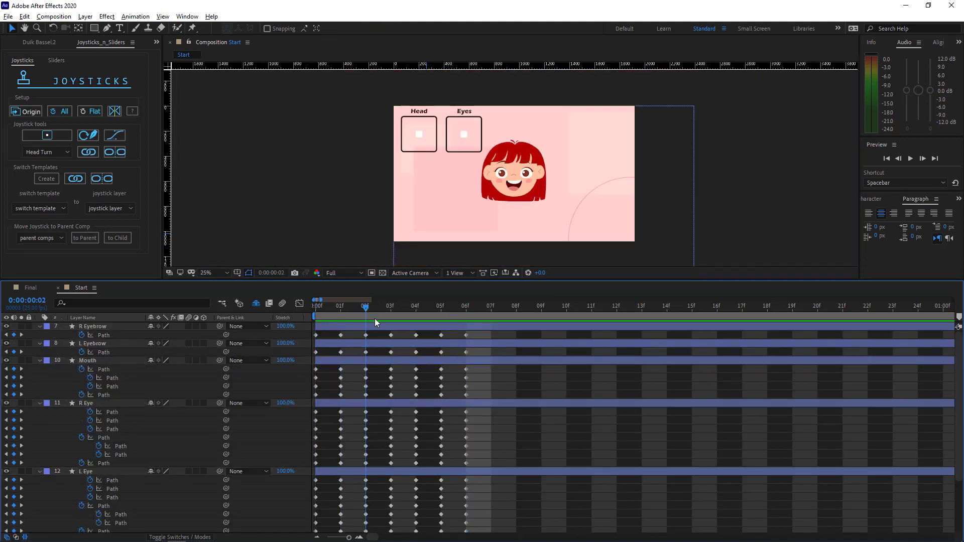
{"action": "key", "text": "Home"}
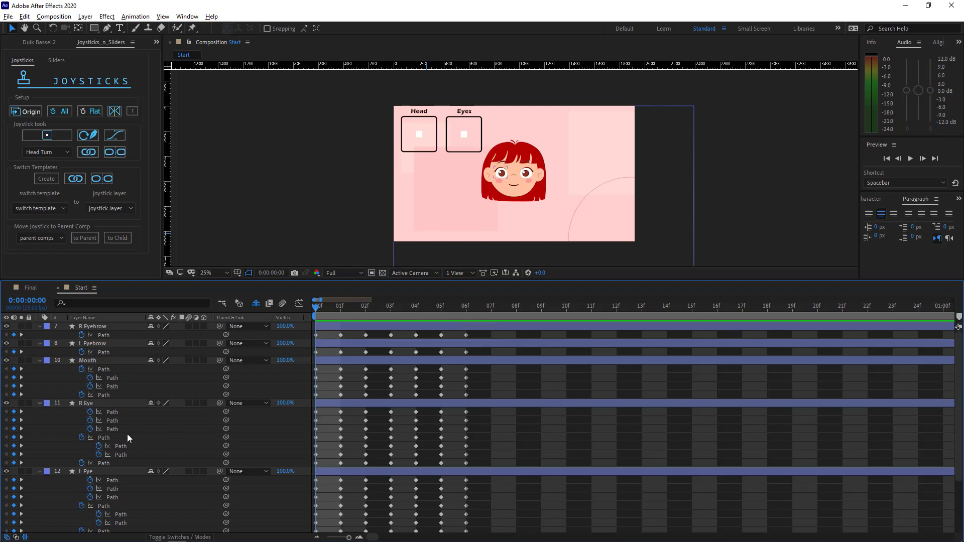
Step: Create a slider controller named "Eye Emotion" from all the R Eye and L Eye path keyframes
{"action": "scroll", "coordinate": [128, 434], "scroll_direction": "down", "scroll_amount": 1}
{"action": "left_click_drag", "start_coordinate": [472, 385], "coordinate": [315, 513]}
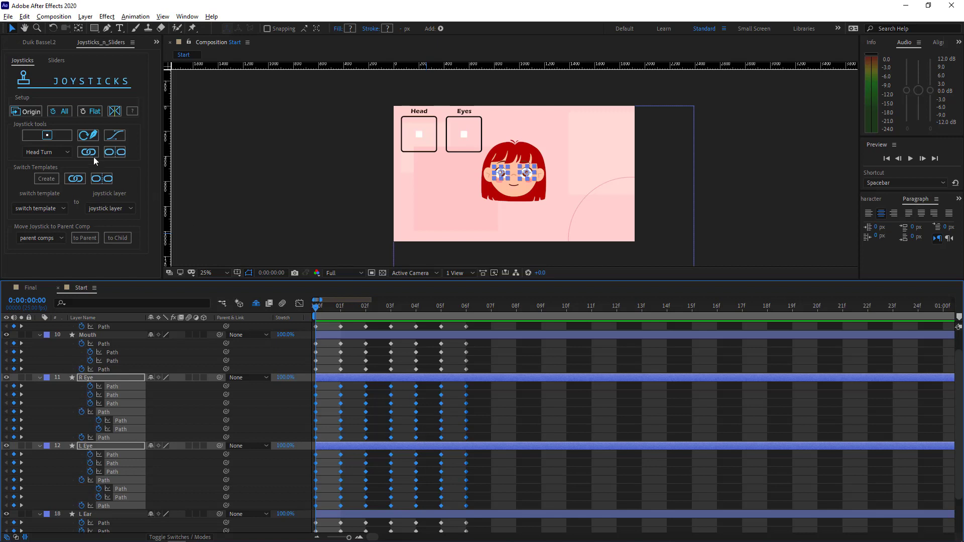
{"action": "left_click", "coordinate": [56, 62]}
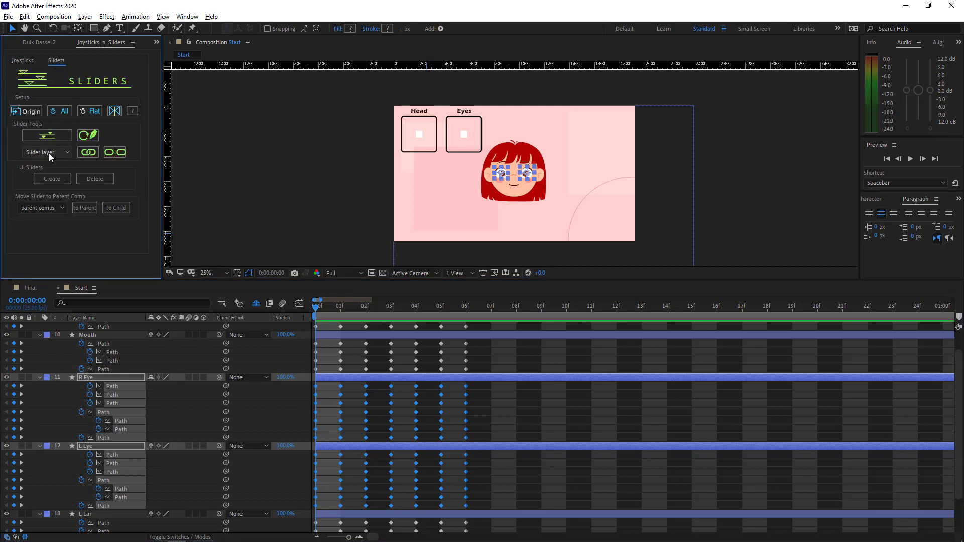
{"action": "left_click", "coordinate": [38, 134]}
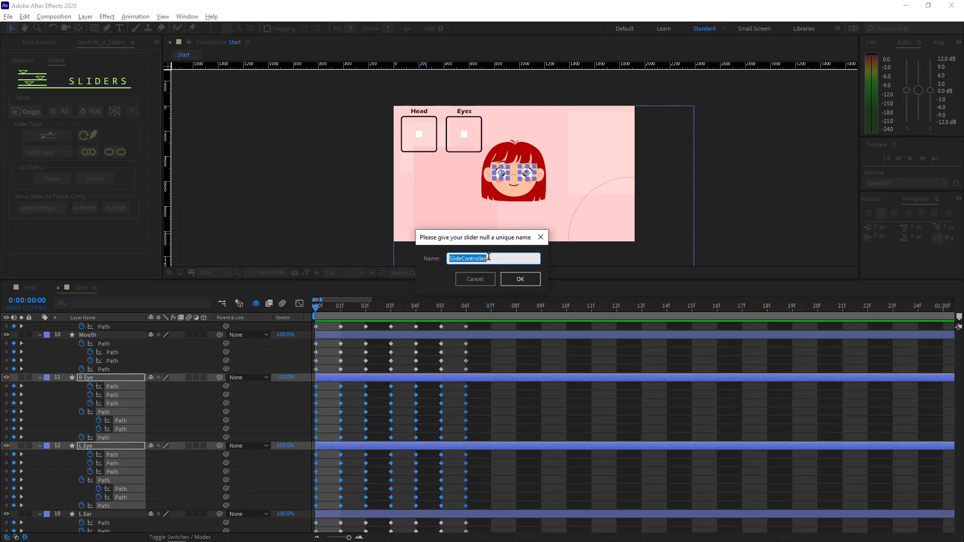
{"action": "type", "text": "Eye Emotion"}
{"action": "left_click", "coordinate": [519, 279]}
{"action": "left_click", "coordinate": [351, 195]}
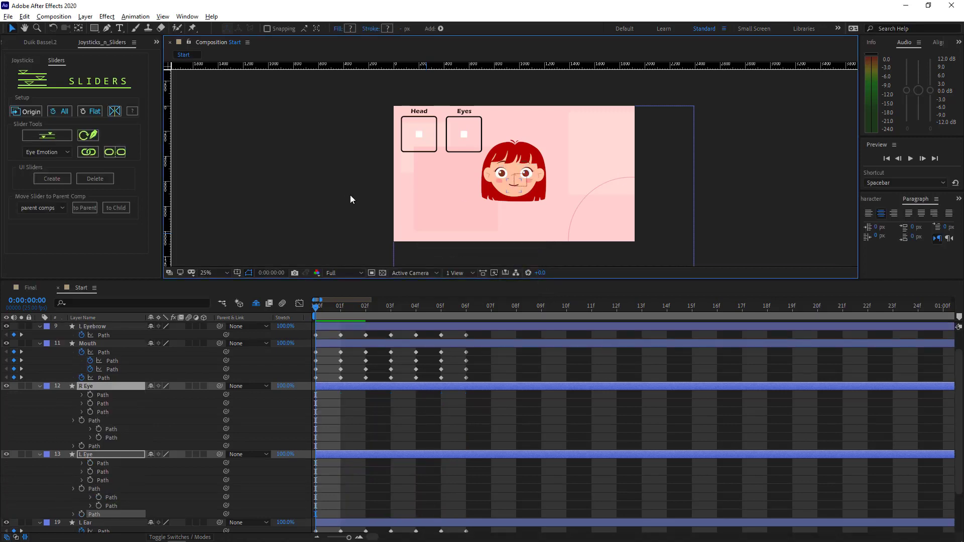
Step: Move the Eye Emotion controller to the composition's upper-right area and expand its six slider controls
{"action": "left_click_drag", "start_coordinate": [522, 181], "coordinate": [628, 126]}
{"action": "left_click", "coordinate": [156, 42]}
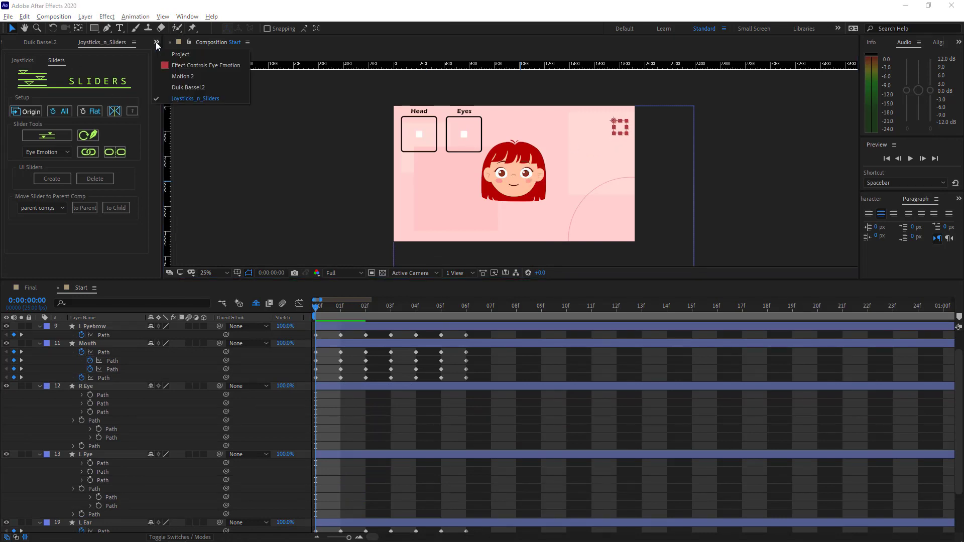
{"action": "left_click", "coordinate": [201, 65]}
{"action": "left_click", "coordinate": [13, 72]}
{"action": "left_click", "coordinate": [13, 103]}
{"action": "left_click", "coordinate": [13, 133]}
{"action": "left_click", "coordinate": [13, 164]}
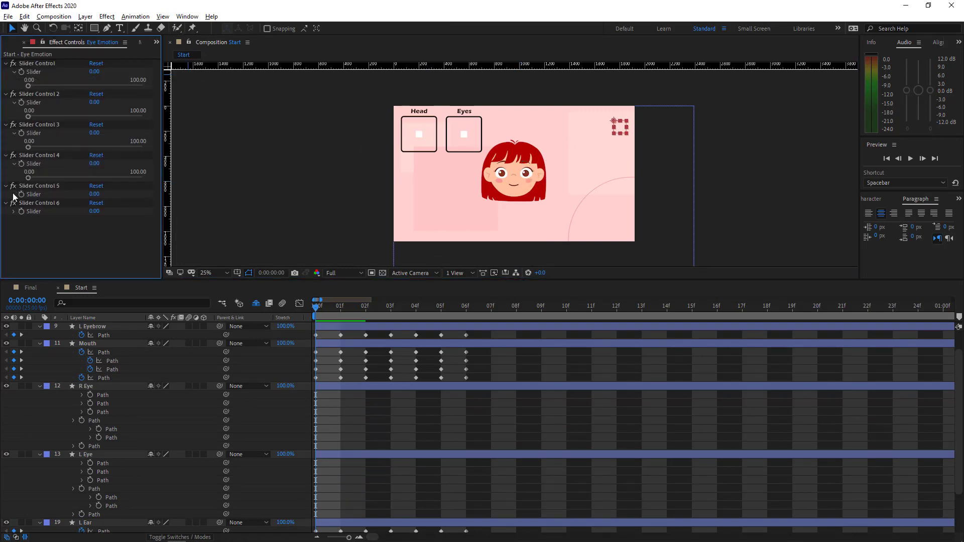
{"action": "left_click", "coordinate": [13, 195]}
{"action": "left_click", "coordinate": [13, 225]}
Step: Test the Eye Emotion sliders over their range, ending at frame 1 with the second slider at 100
{"action": "mouse_move", "coordinate": [28, 86]}
{"action": "left_mouse_down"}
{"action": "mouse_move", "coordinate": [140, 87]}
{"action": "mouse_move", "coordinate": [28, 91]}
{"action": "left_mouse_up"}
{"action": "left_click", "coordinate": [28, 116]}
{"action": "left_click_drag", "start_coordinate": [28, 148], "coordinate": [158, 145]}
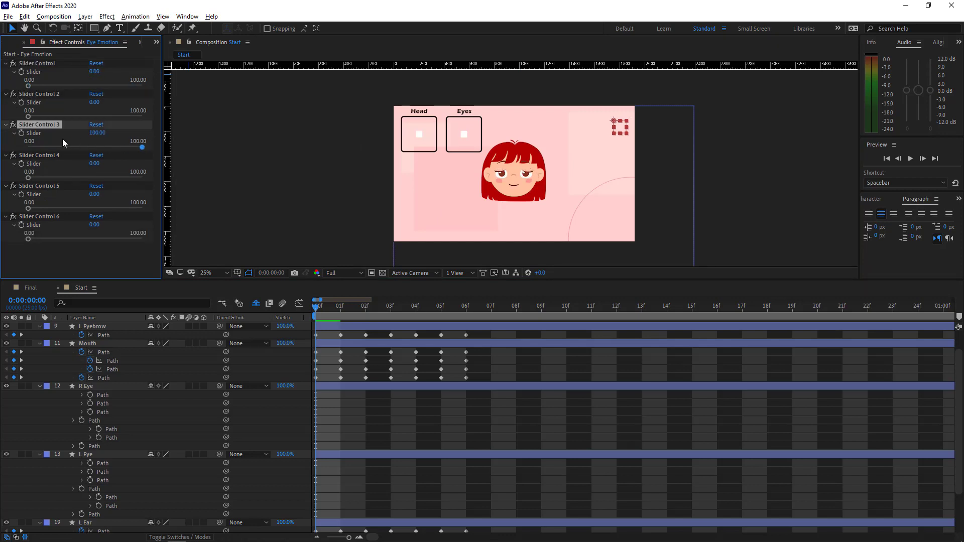
{"action": "left_click_drag", "start_coordinate": [28, 178], "coordinate": [22, 253]}
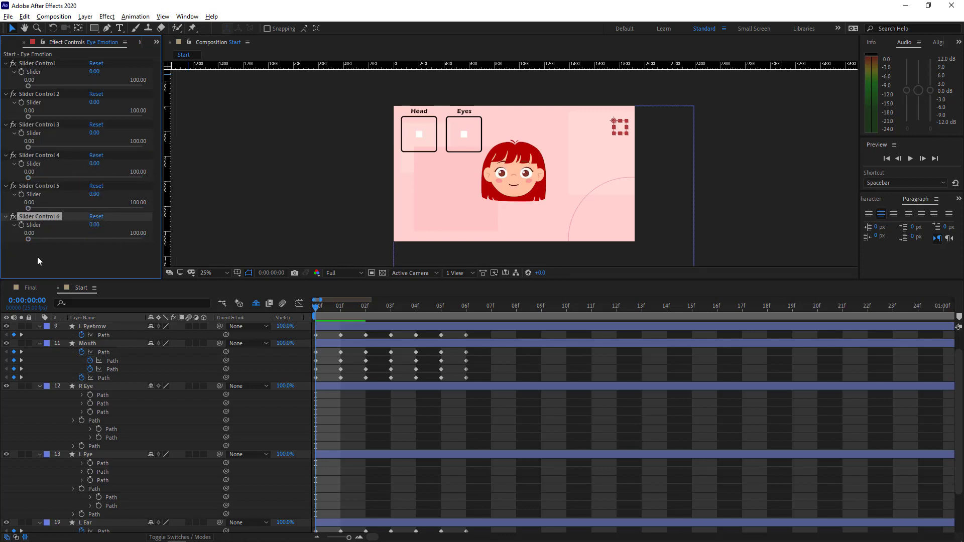
{"action": "left_click", "coordinate": [340, 307]}
Step: Rename the first two Eye Emotion sliders as Blink and Happy
{"action": "left_click", "coordinate": [41, 63]}
{"action": "key", "text": "Return"}
{"action": "type", "text": "Bli"}
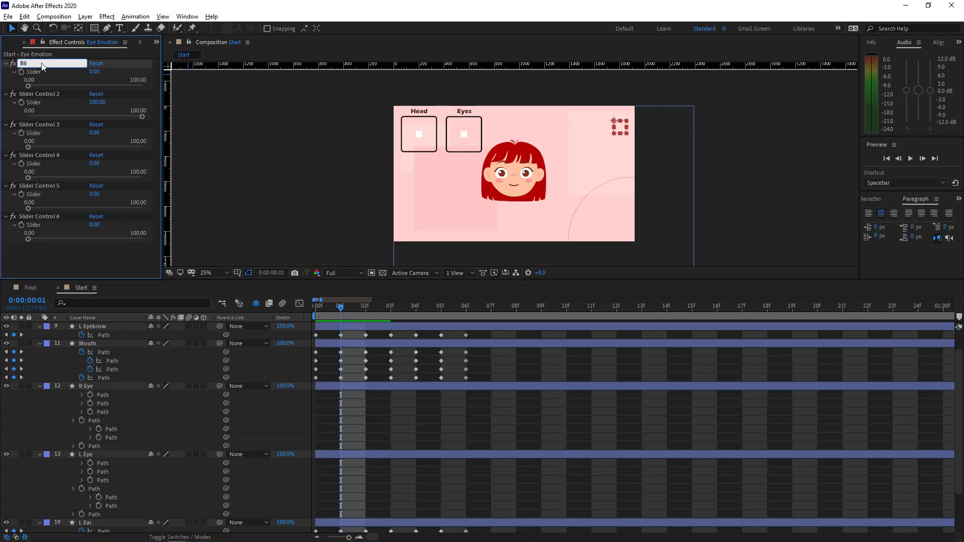
{"action": "type", "text": "nk"}
{"action": "left_click", "coordinate": [37, 98]}
{"action": "key", "text": "Return"}
{"action": "type", "text": "Ha"}
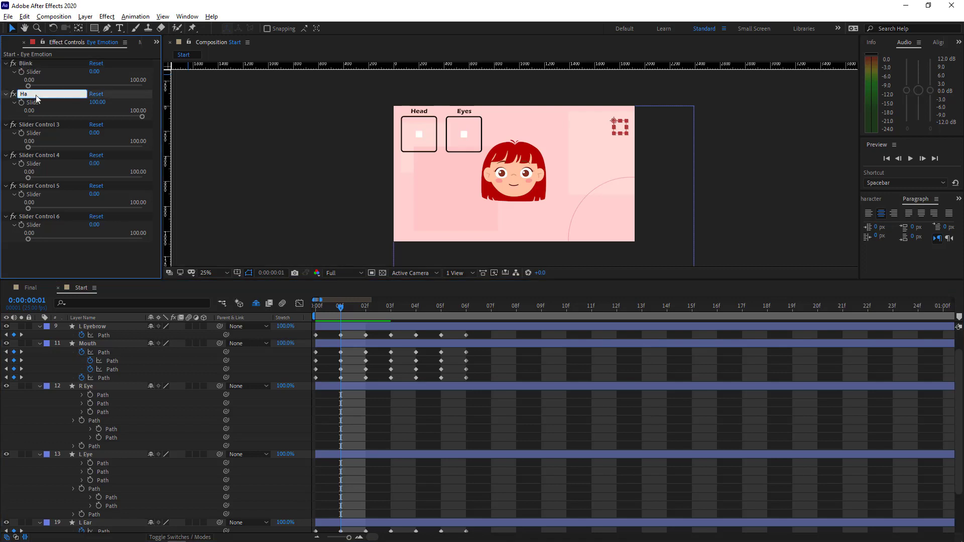
{"action": "type", "text": "ppy"}
{"action": "key", "text": "Return"}
Step: Rename the third and fourth Eye Emotion sliders as Sad and Angry
{"action": "left_click", "coordinate": [35, 125]}
{"action": "key", "text": "Return"}
{"action": "type", "text": "S"}
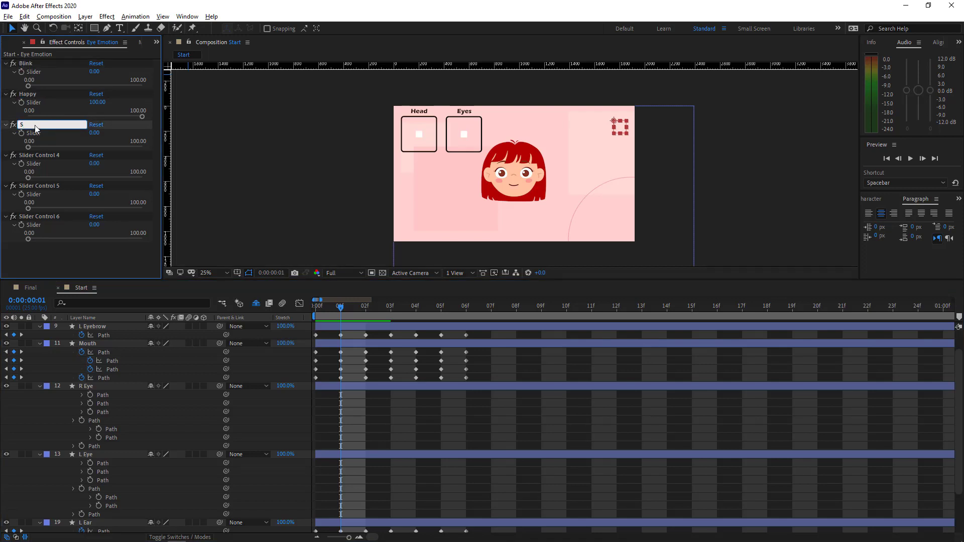
{"action": "type", "text": "ad"}
{"action": "key", "text": "Return"}
{"action": "left_click", "coordinate": [41, 157]}
{"action": "key", "text": "Return"}
{"action": "type", "text": "Angry"}
{"action": "key", "text": "Return"}
Step: Rename the last two Eye Emotion sliders as Imagine and Fear
{"action": "left_click", "coordinate": [28, 188]}
{"action": "key", "text": "Return"}
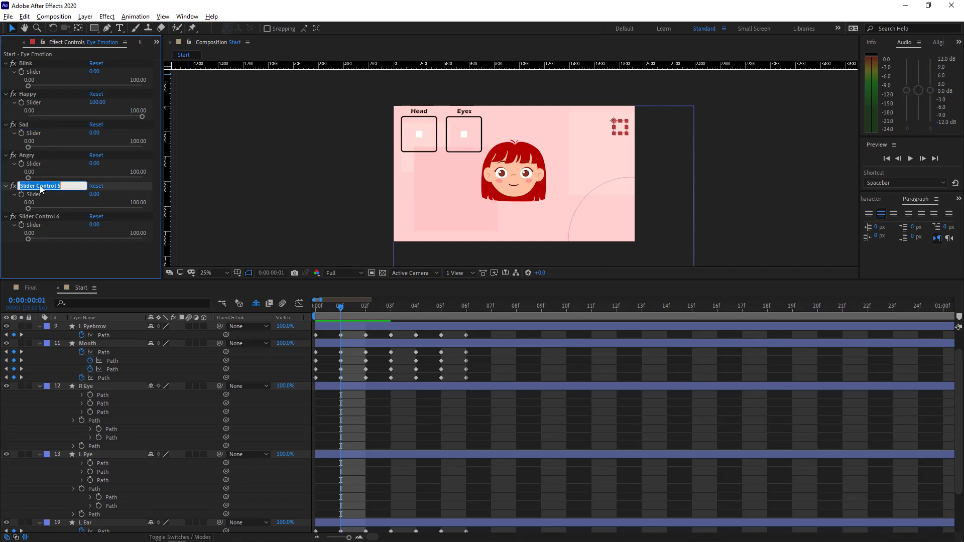
{"action": "type", "text": "Imag"}
{"action": "key", "text": "Return"}
{"action": "left_click", "coordinate": [47, 215]}
{"action": "key", "text": "Return"}
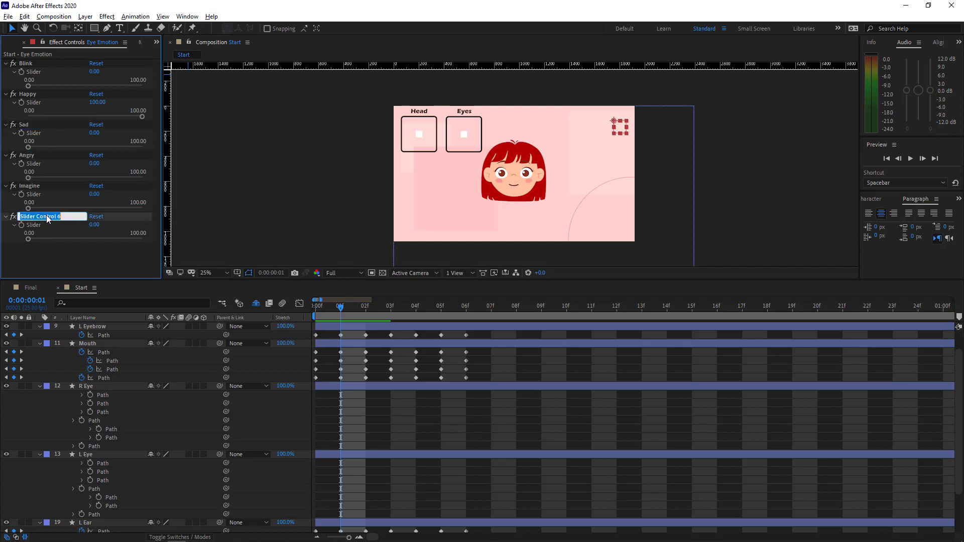
{"action": "type", "text": "Fear"}
{"action": "key", "text": "Return"}
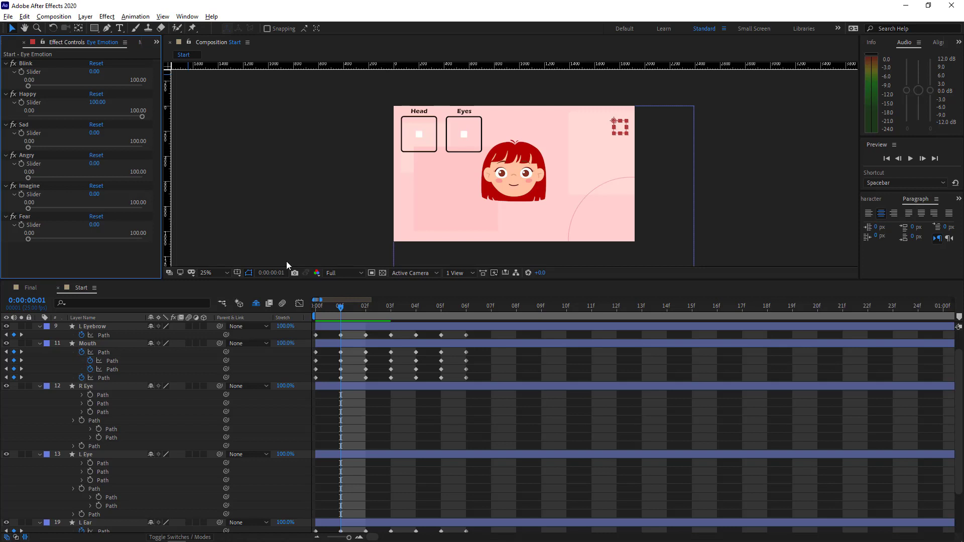
Step: Create a slider controller named "Face Emotion" from the path keyframes of the eyebrows, mouth and ears
{"action": "left_click", "coordinate": [106, 344]}
{"action": "scroll", "coordinate": [305, 399], "scroll_direction": "up", "scroll_amount": 1}
{"action": "left_click_drag", "start_coordinate": [484, 342], "coordinate": [309, 528]}
{"action": "scroll", "coordinate": [351, 395], "scroll_direction": "up", "scroll_amount": 4}
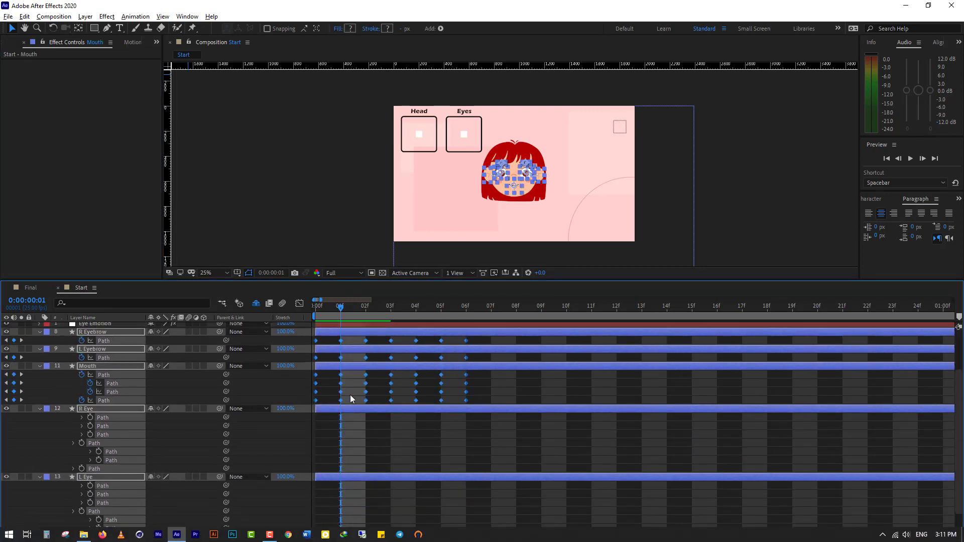
{"action": "left_click", "coordinate": [156, 41]}
{"action": "left_click", "coordinate": [196, 98]}
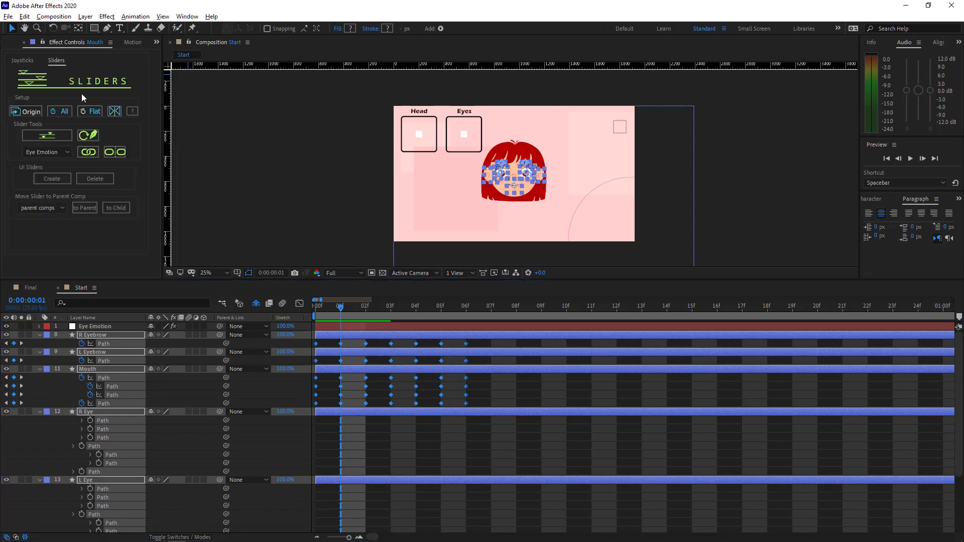
{"action": "left_click", "coordinate": [54, 136]}
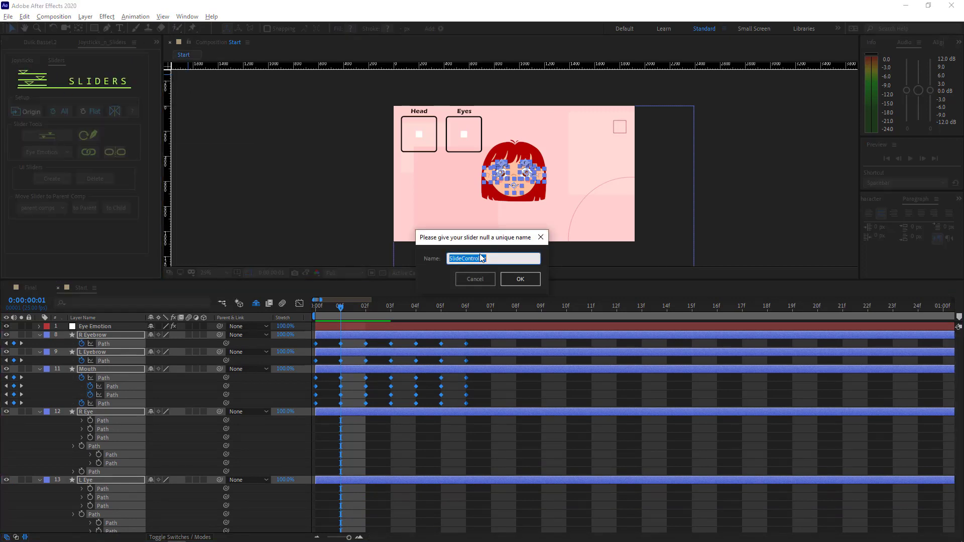
{"action": "type", "text": "Face Emotion"}
{"action": "left_click", "coordinate": [522, 280]}
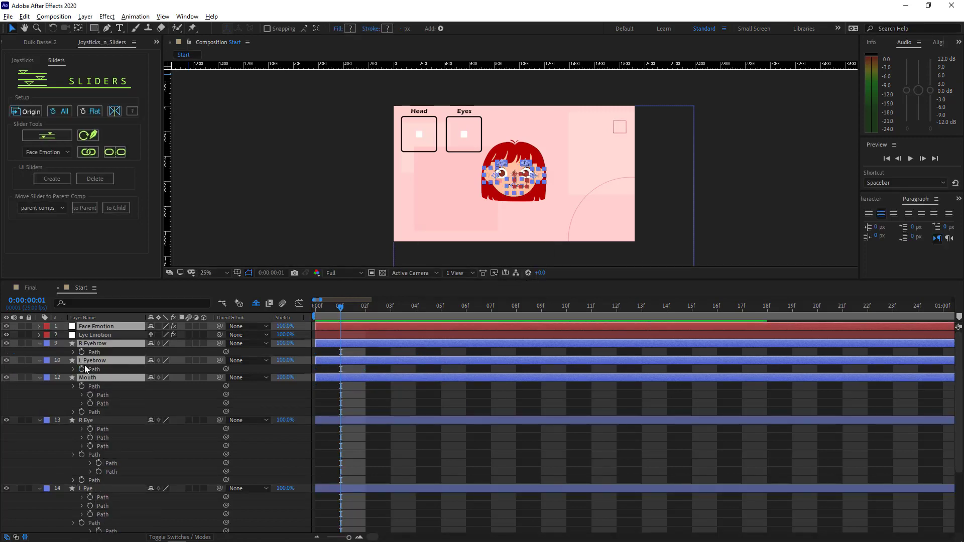
Step: Collapse the expanded path properties of all the listed layers
{"action": "left_click", "coordinate": [39, 343]}
{"action": "left_click", "coordinate": [39, 370]}
{"action": "left_click", "coordinate": [40, 377]}
{"action": "left_click", "coordinate": [52, 410]}
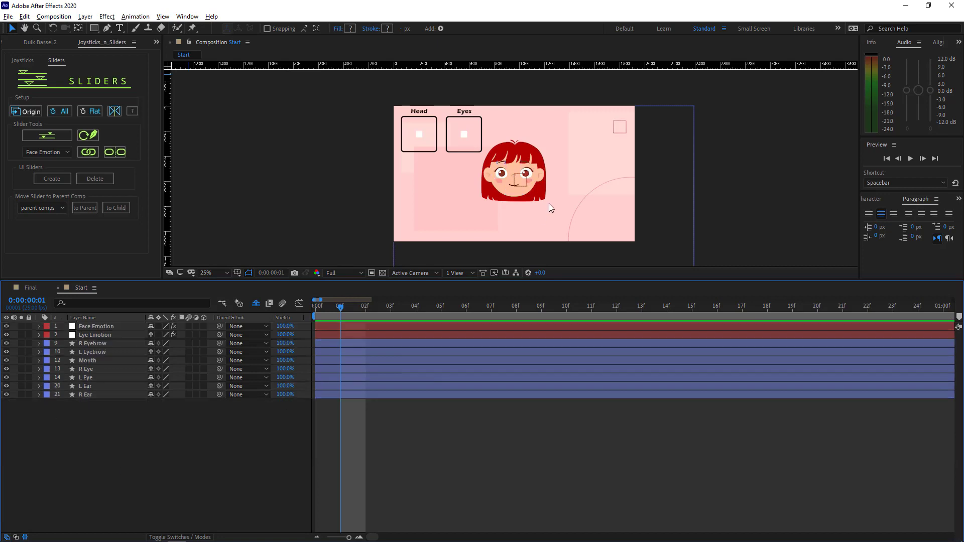
Step: Place the Face Emotion controller directly below the Eye Emotion controller and show its effect controls
{"action": "left_click_drag", "start_coordinate": [520, 181], "coordinate": [613, 139]}
{"action": "left_click", "coordinate": [156, 41]}
{"action": "left_click", "coordinate": [180, 67]}
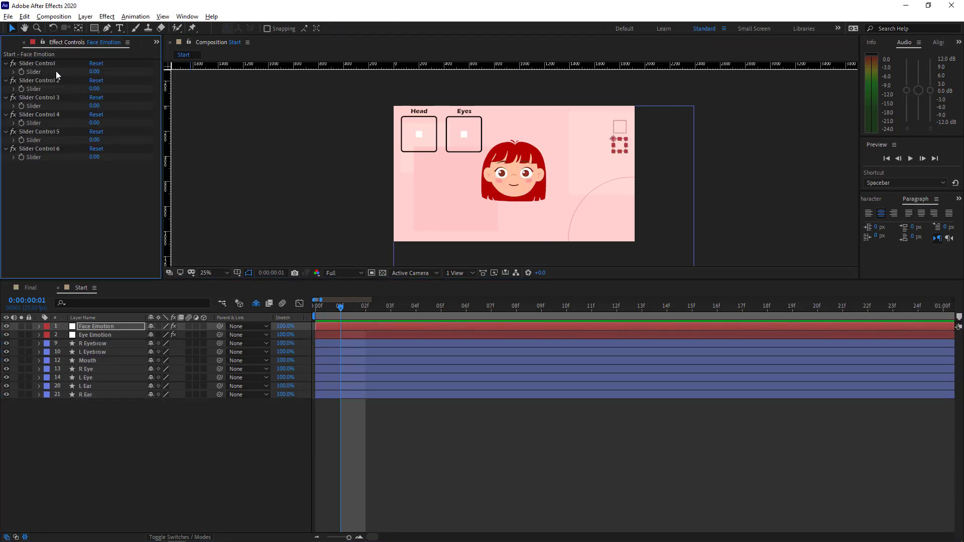
Step: Rename the first two Face Emotion sliders as Blink and Happy
{"action": "left_click", "coordinate": [37, 61]}
{"action": "key", "text": "Return"}
{"action": "type", "text": "Blink"}
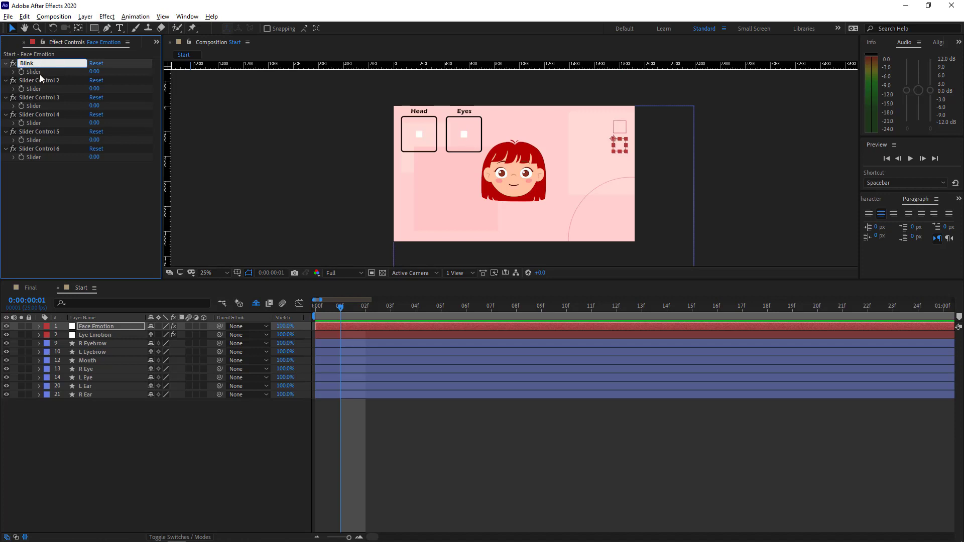
{"action": "left_click", "coordinate": [38, 81]}
{"action": "key", "text": "Return"}
{"action": "type", "text": "Happy"}
Step: Rename the third and fourth Face Emotion sliders as Sad and Angry
{"action": "left_click", "coordinate": [44, 99]}
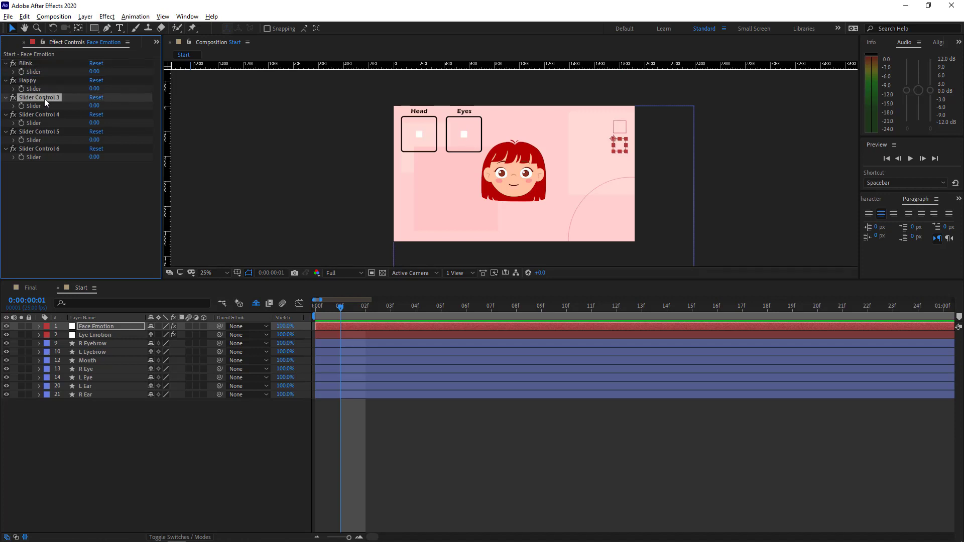
{"action": "key", "text": "Return"}
{"action": "type", "text": "Sad"}
{"action": "left_click", "coordinate": [44, 115]}
{"action": "key", "text": "Return"}
{"action": "type", "text": "Angry"}
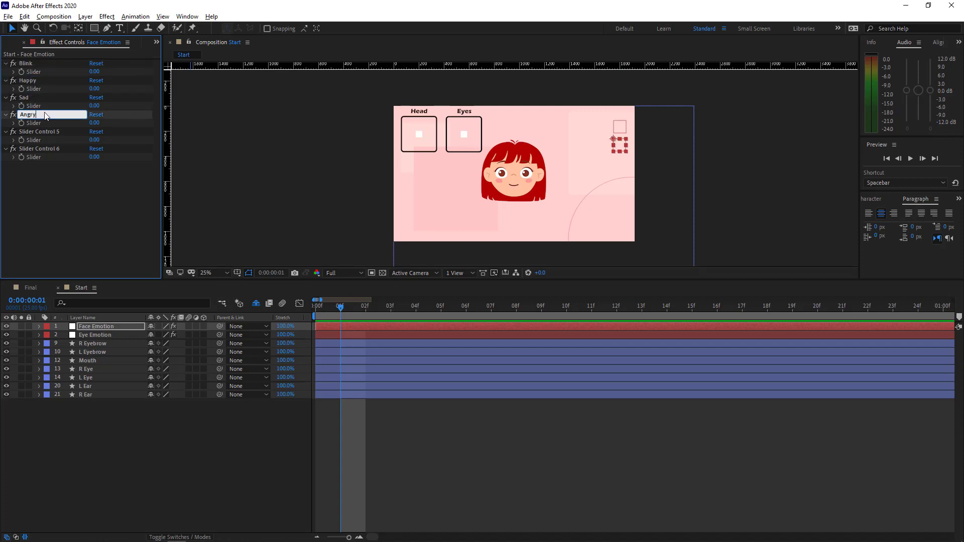
Step: Rename the last two Face Emotion sliders as Imagine and Fear, and deselect the controller
{"action": "left_click", "coordinate": [53, 132]}
{"action": "key", "text": "Return"}
{"action": "type", "text": "Imagine"}
{"action": "key", "text": "Return"}
{"action": "left_click", "coordinate": [49, 146]}
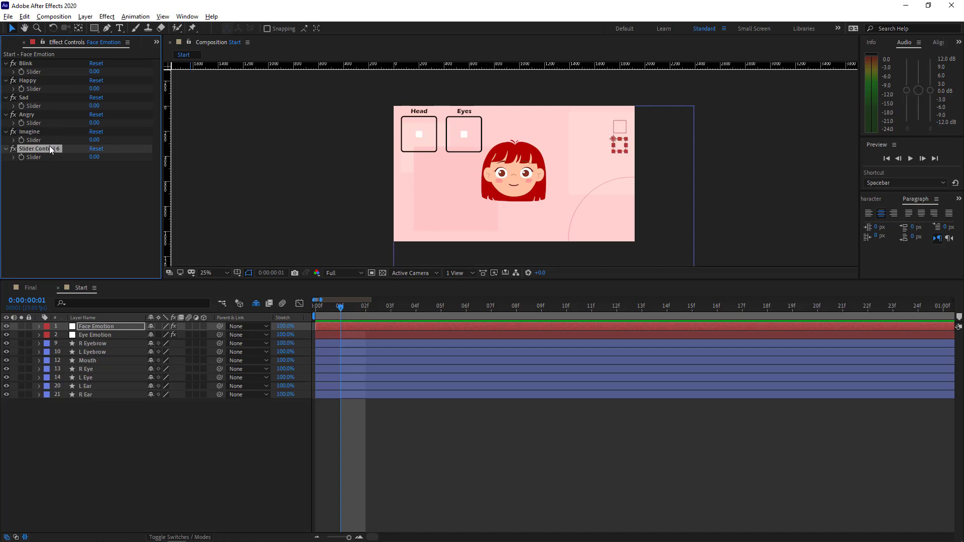
{"action": "key", "text": "Return"}
{"action": "type", "text": "Fear"}
{"action": "key", "text": "Return"}
{"action": "left_click", "coordinate": [508, 230]}
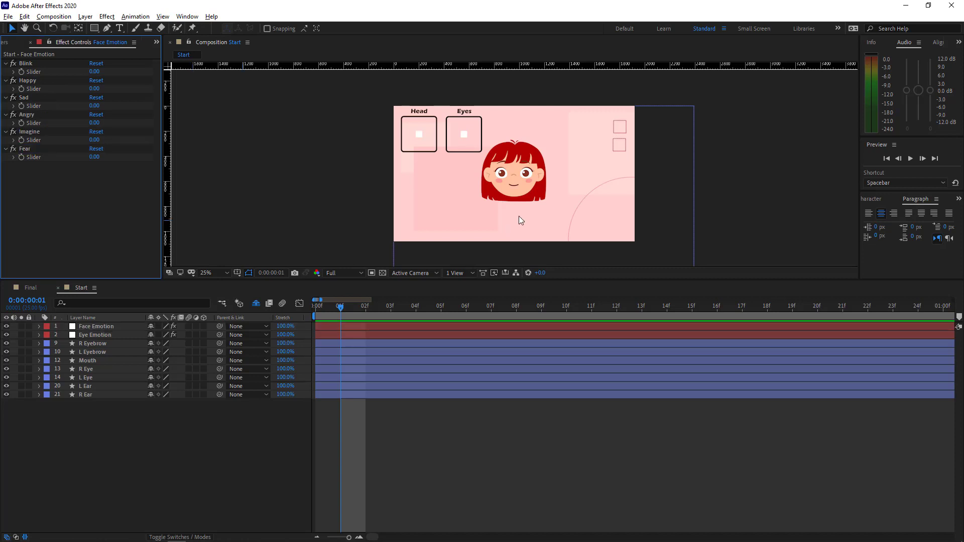
Step: Test the angry expression by setting the Angry slider to 100 on both the Face Emotion and Eye Emotion controllers
{"action": "key", "text": "period"}
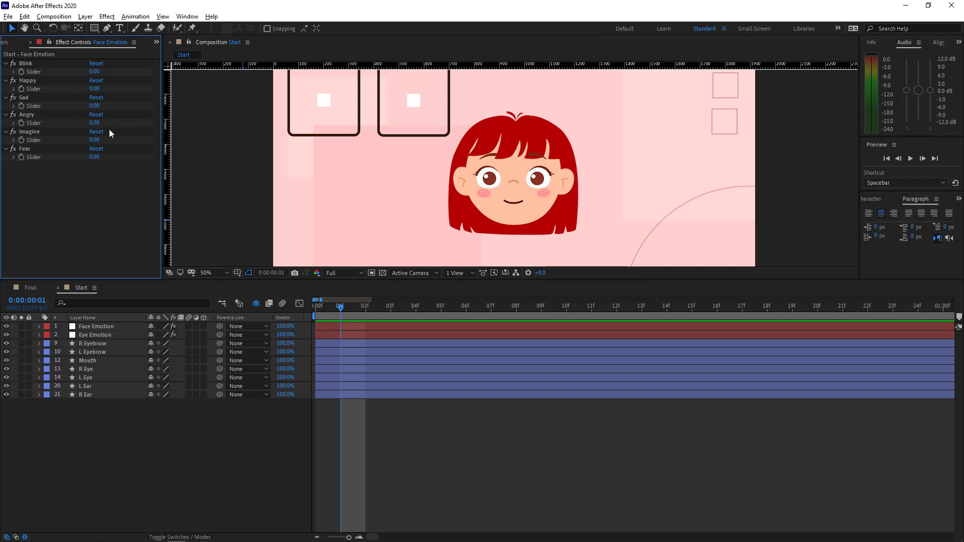
{"action": "type", "text": "100"}
{"action": "key", "text": "Return"}
{"action": "left_click", "coordinate": [722, 97]}
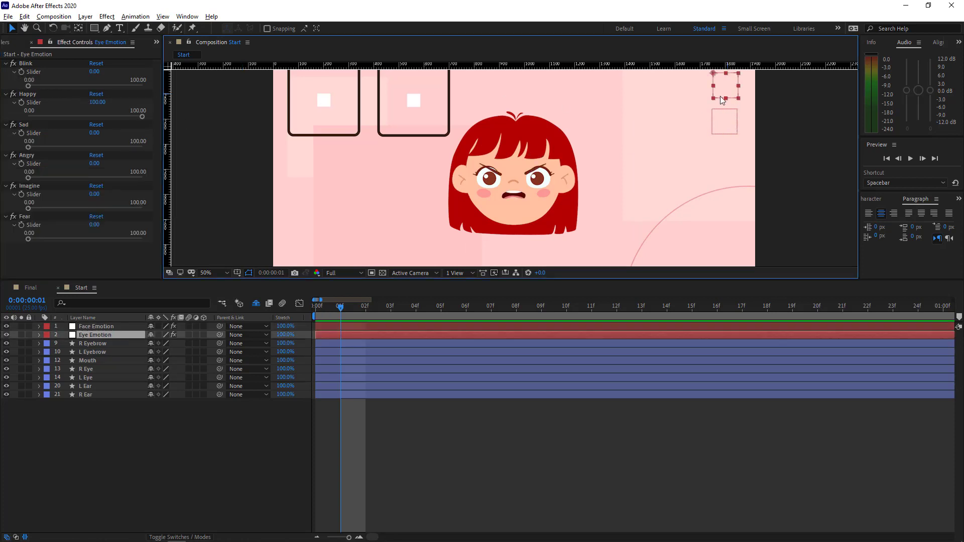
{"action": "left_click", "coordinate": [94, 133]}
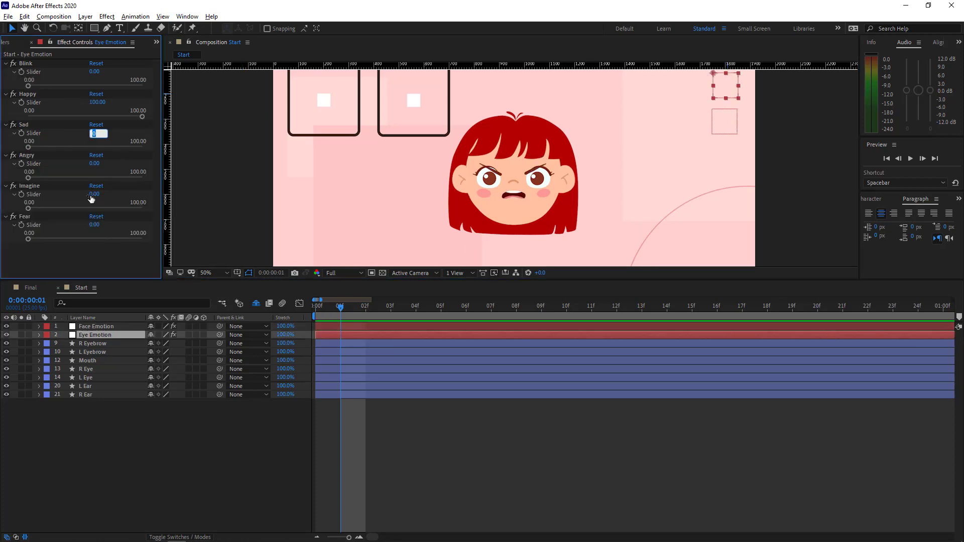
{"action": "left_click", "coordinate": [95, 163]}
{"action": "type", "text": "100"}
{"action": "key", "text": "Return"}
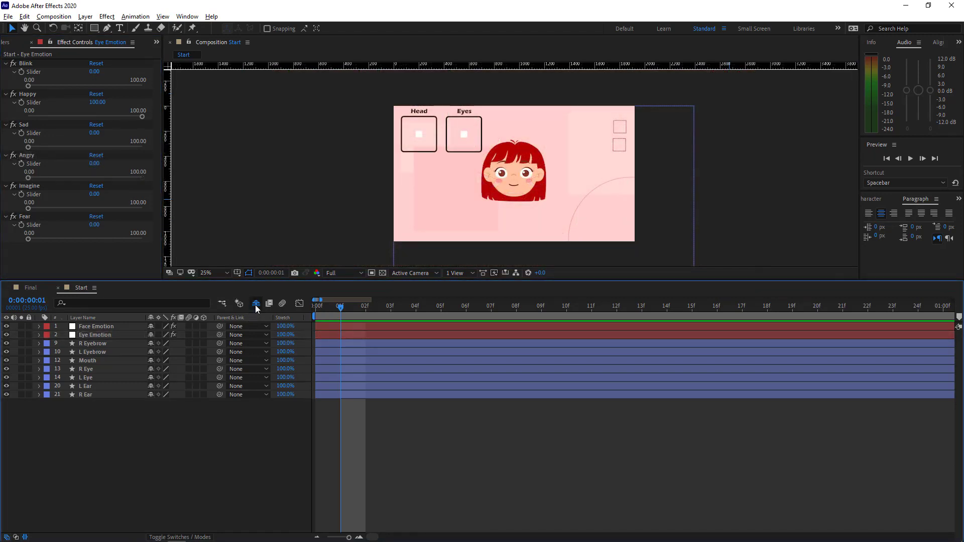
Step: Show the hidden layers and parent every face and hair layer from R Eyebrow to Back Hair to the Head layer
{"action": "left_click", "coordinate": [256, 304]}
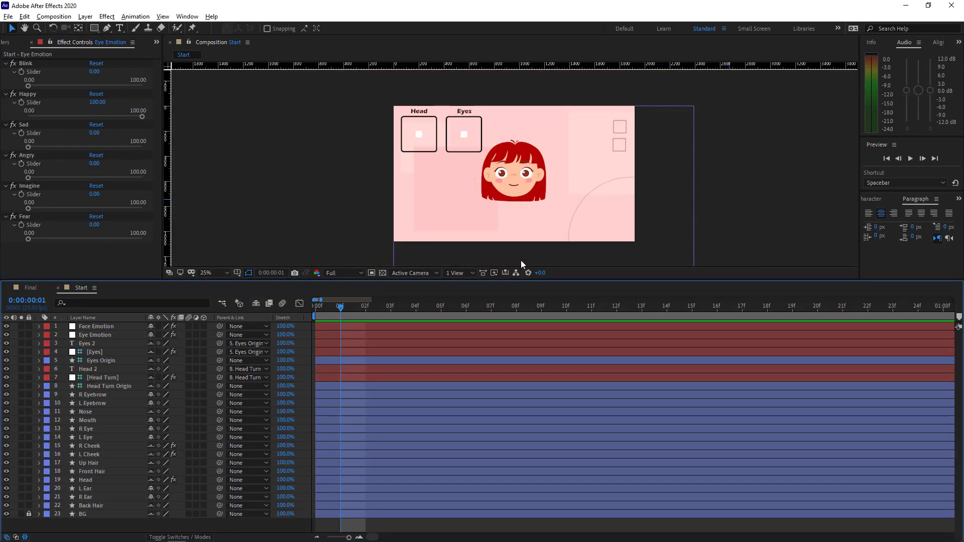
{"action": "left_click", "coordinate": [106, 395]}
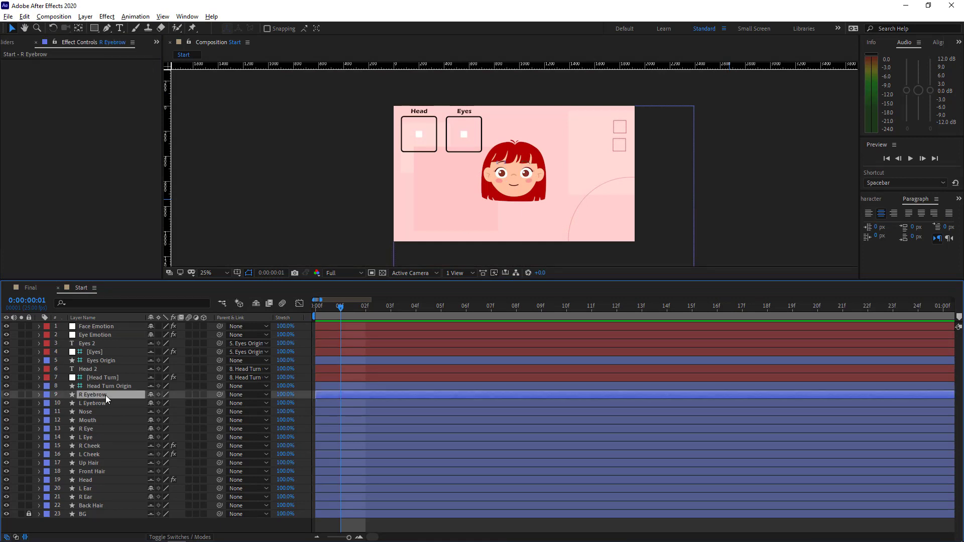
{"action": "left_click", "coordinate": [101, 509], "text": "shift"}
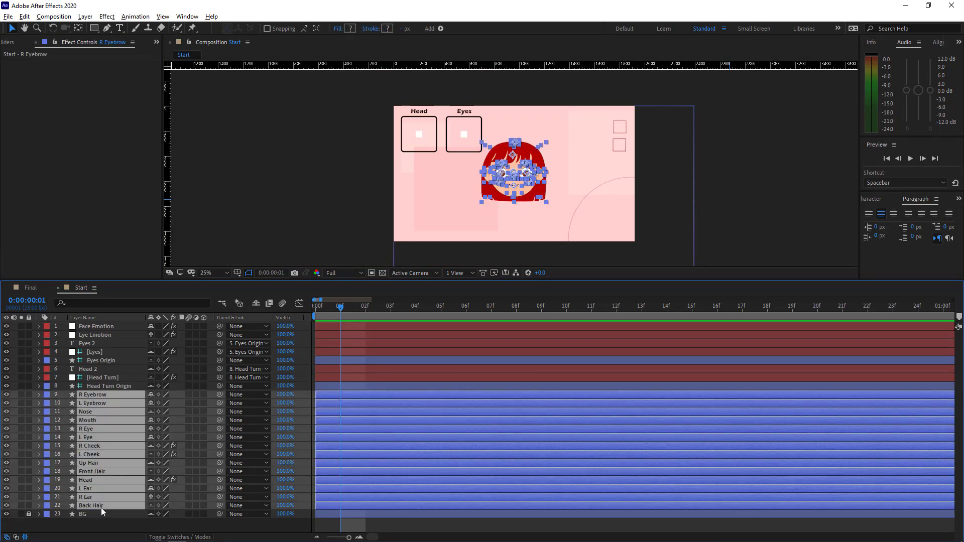
{"action": "left_click", "coordinate": [93, 481], "text": "ctrl"}
{"action": "left_click_drag", "start_coordinate": [222, 488], "coordinate": [89, 480]}
Step: Move the Head layer's anchor point down to the chin
{"action": "left_click", "coordinate": [89, 480]}
{"action": "scroll", "coordinate": [519, 177], "scroll_direction": "up", "scroll_amount": 2}
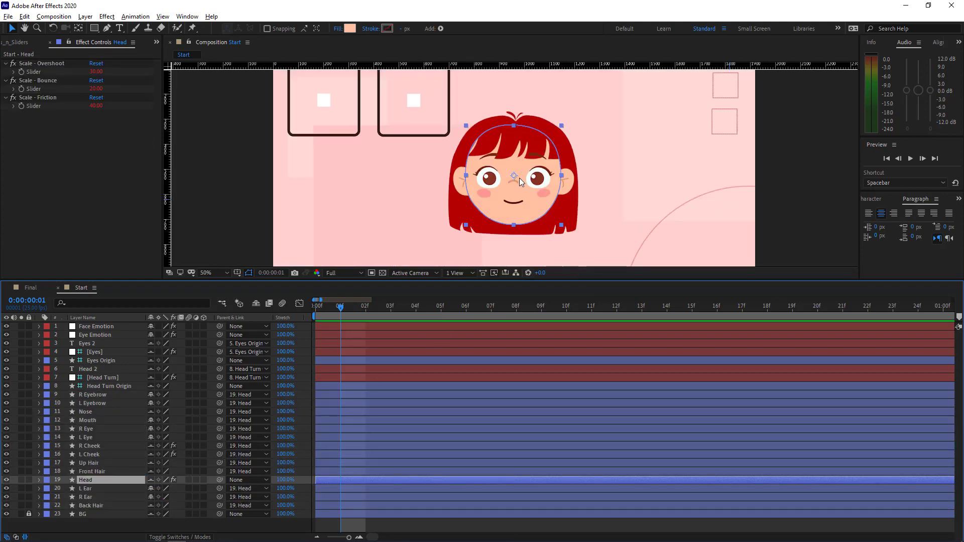
{"action": "key", "text": "y"}
{"action": "left_click_drag", "start_coordinate": [520, 176], "coordinate": [516, 218]}
{"action": "scroll", "coordinate": [502, 258], "scroll_direction": "down", "scroll_amount": 2}
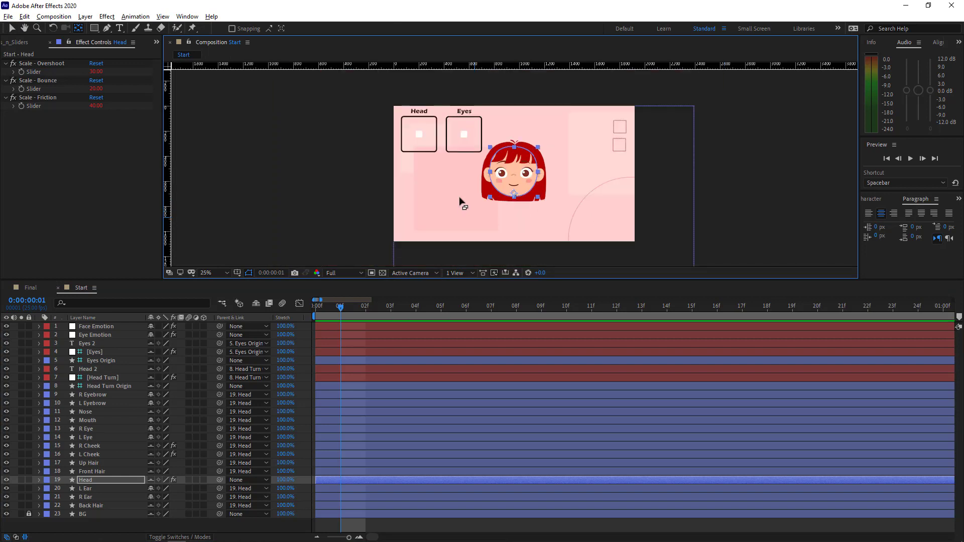
{"action": "key", "text": "v"}
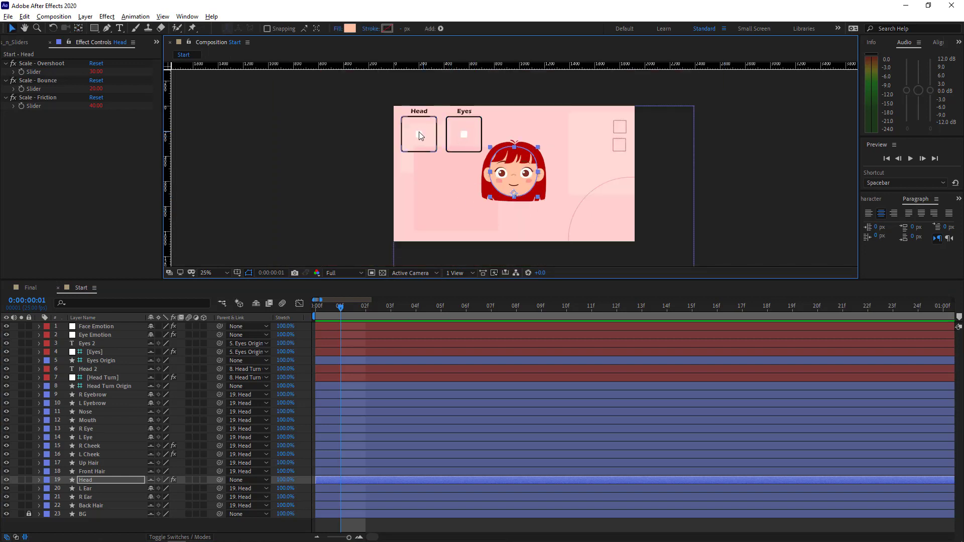
Step: Add Position keyframes to the Head Turn and Eyes joystick controllers
{"action": "left_click", "coordinate": [419, 132]}
{"action": "left_click", "coordinate": [464, 133], "text": "shift"}
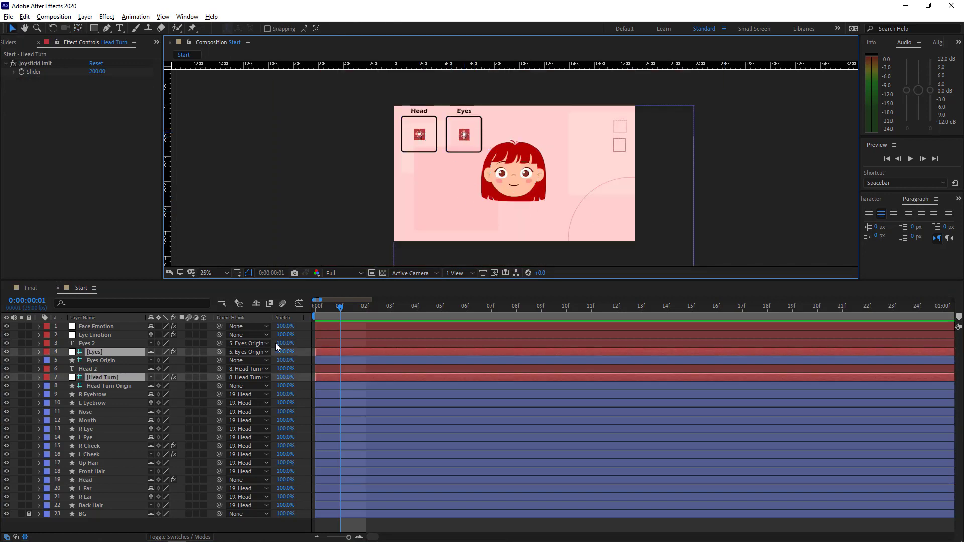
{"action": "key", "text": "p"}
{"action": "left_click", "coordinate": [64, 360]}
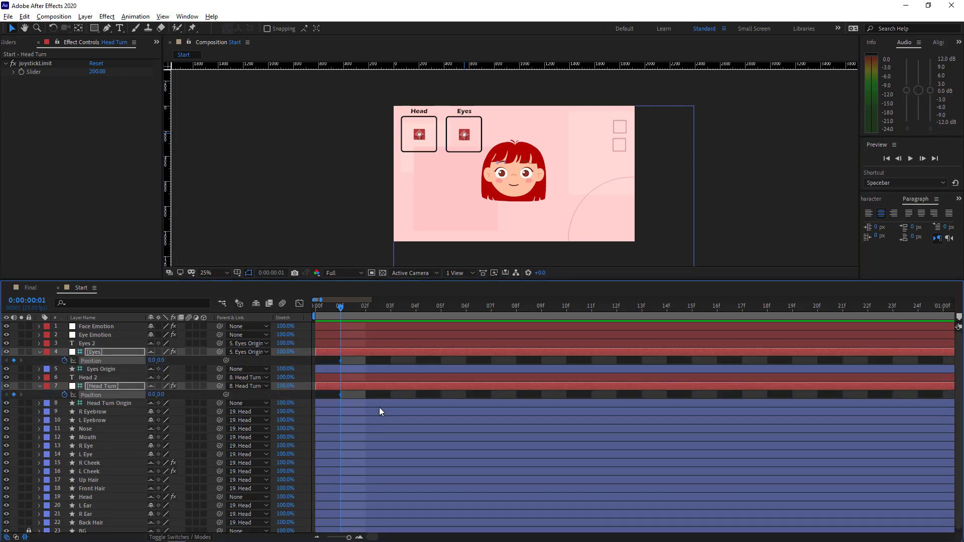
Step: Mark every layer except Face Emotion, Eye Emotion, Eyes, Head Turn and Head as shy, and hide the shy layers
{"action": "key", "text": "ctrl+a"}
{"action": "left_click", "coordinate": [151, 351]}
{"action": "key", "text": "ctrl+shift+a"}
{"action": "left_click", "coordinate": [95, 353]}
{"action": "left_click", "coordinate": [102, 386], "text": "ctrl"}
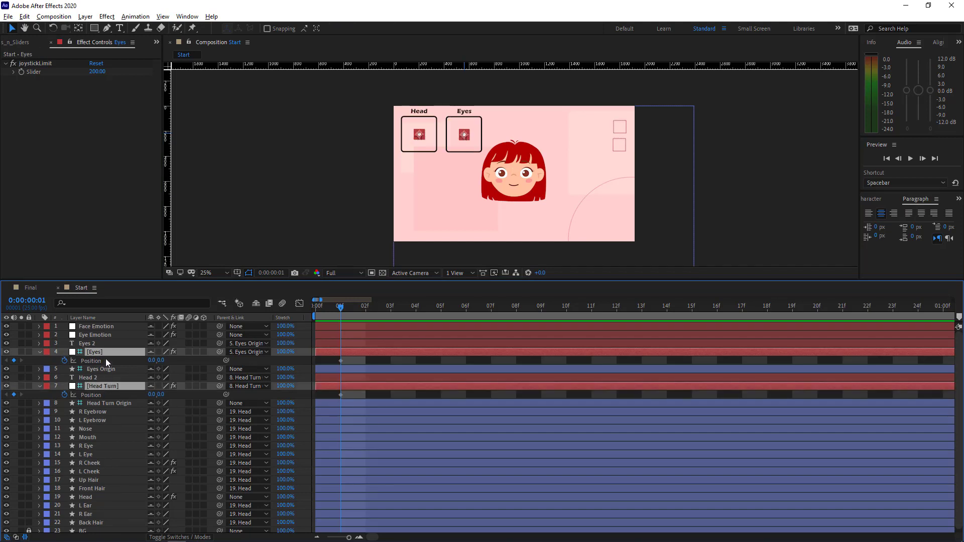
{"action": "left_click", "coordinate": [102, 334], "text": "ctrl"}
{"action": "left_click", "coordinate": [101, 328], "text": "ctrl"}
{"action": "left_click", "coordinate": [151, 326]}
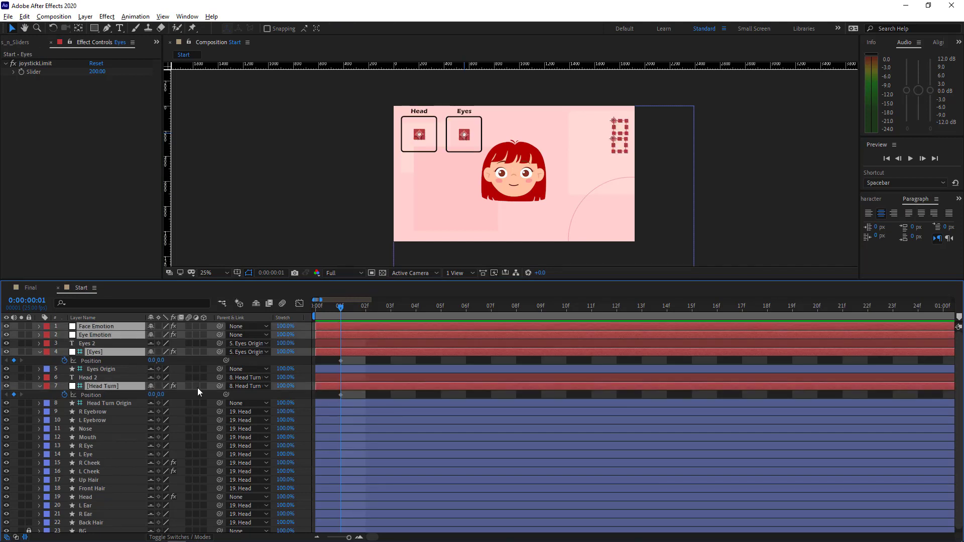
{"action": "left_click", "coordinate": [93, 498]}
{"action": "left_click", "coordinate": [151, 497]}
{"action": "left_click", "coordinate": [256, 304]}
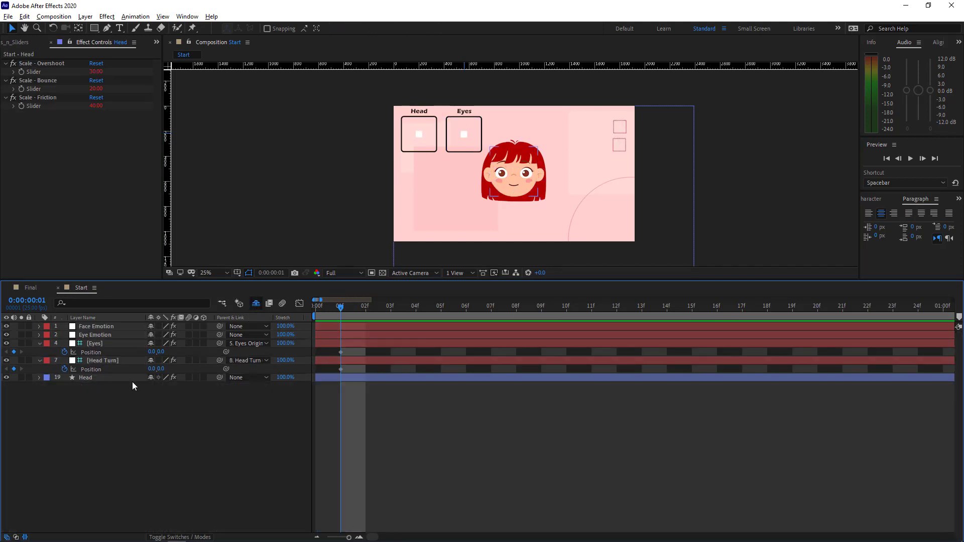
Step: Move the Eyes and Head Turn Position keyframes to frame 5
{"action": "left_click", "coordinate": [317, 307]}
{"action": "key", "text": "minus"}
{"action": "key", "text": "minus"}
{"action": "key", "text": "minus"}
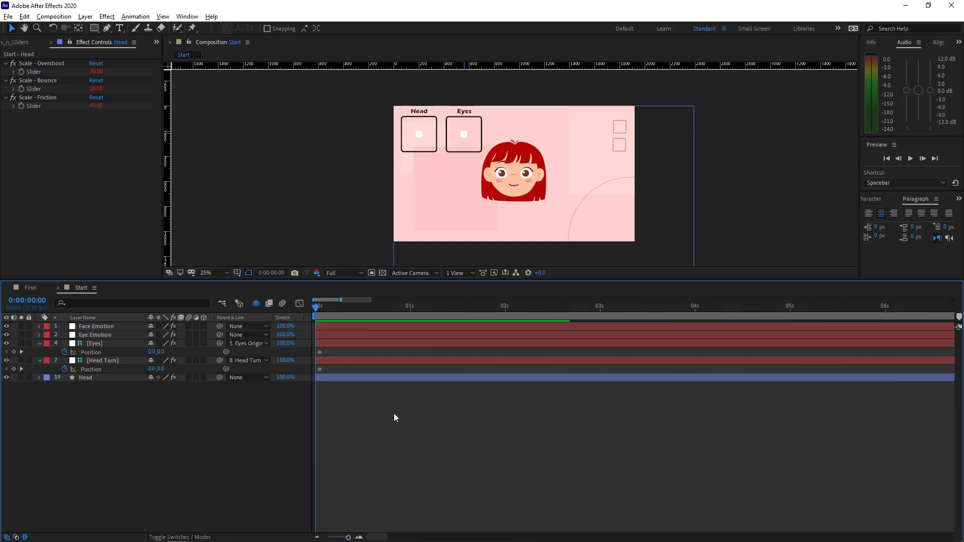
{"action": "key", "text": "equal"}
{"action": "left_click_drag", "start_coordinate": [332, 350], "coordinate": [314, 373]}
{"action": "left_click", "coordinate": [354, 308]}
{"action": "left_click_drag", "start_coordinate": [316, 370], "coordinate": [353, 371]}
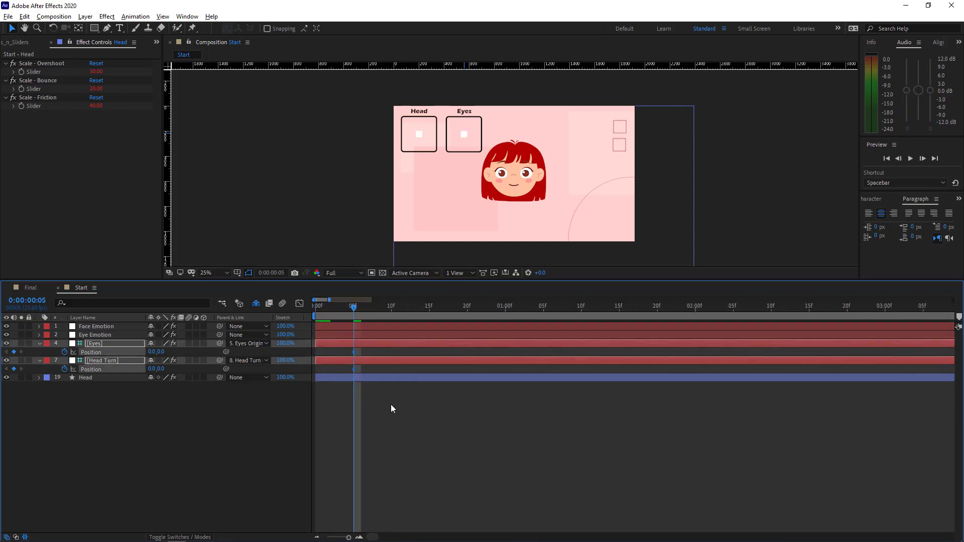
{"action": "left_click", "coordinate": [391, 405]}
Step: Remove all effects from the Head layer and add Position and Scale keyframes to it at frame 5
{"action": "left_click", "coordinate": [86, 379]}
{"action": "key", "text": "ctrl+shift+e"}
{"action": "key", "text": "alt+shift+p"}
{"action": "key", "text": "alt+shift+s"}
{"action": "left_click", "coordinate": [146, 438]}
{"action": "left_click", "coordinate": [91, 386]}
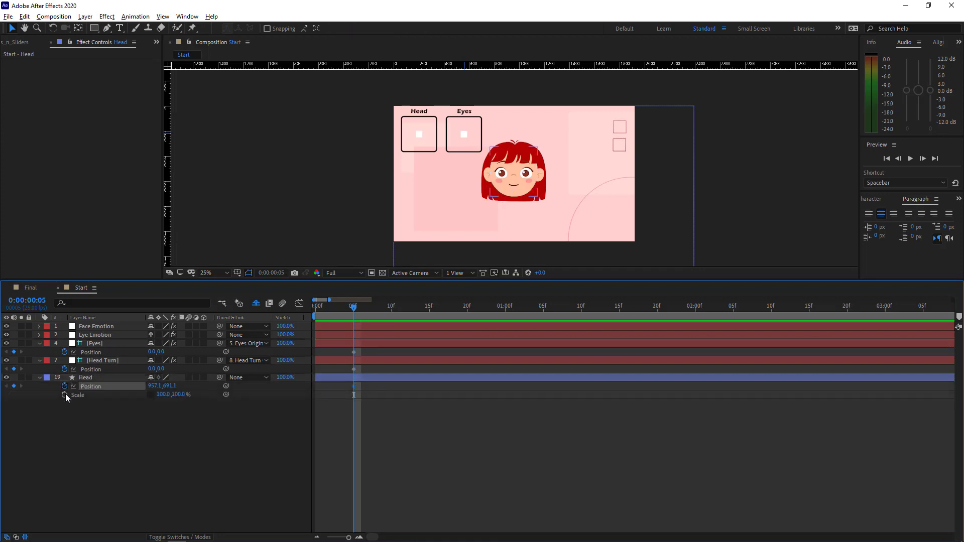
{"action": "left_click", "coordinate": [88, 395], "text": "shift"}
Step: Turn the head sideways at frame 15 by setting the Head Turn joystick's Position to 181, 0
{"action": "key", "text": "shift+Page_Down"}
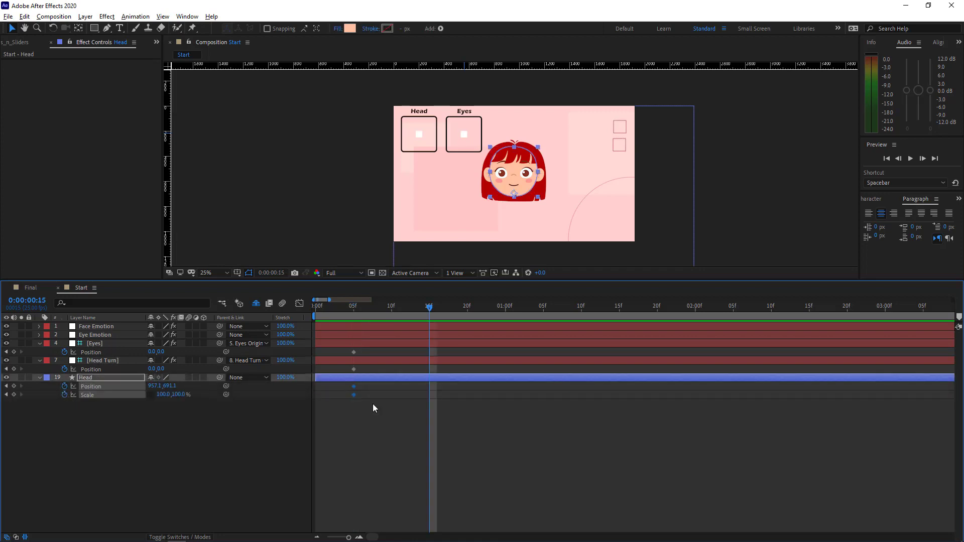
{"action": "left_click", "coordinate": [419, 134]}
{"action": "left_click_drag", "start_coordinate": [419, 134], "coordinate": [433, 134]}
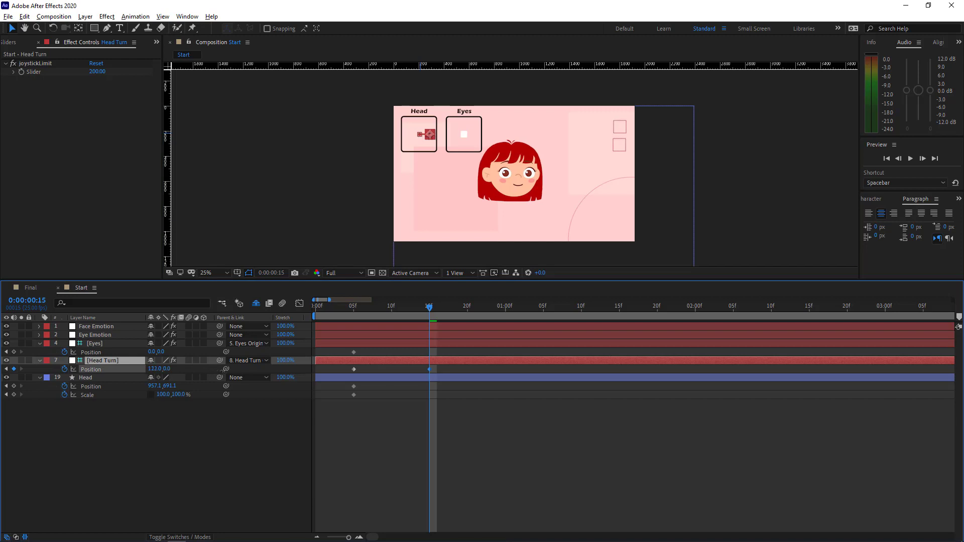
{"action": "left_click_drag", "start_coordinate": [224, 371], "coordinate": [254, 378]}
Step: Dip the Head Turn joystick at frame 10 by setting its Position to 90.5, 90
{"action": "scroll", "coordinate": [426, 170], "scroll_direction": "up", "scroll_amount": 1}
{"action": "left_click_drag", "start_coordinate": [358, 124], "coordinate": [458, 158]}
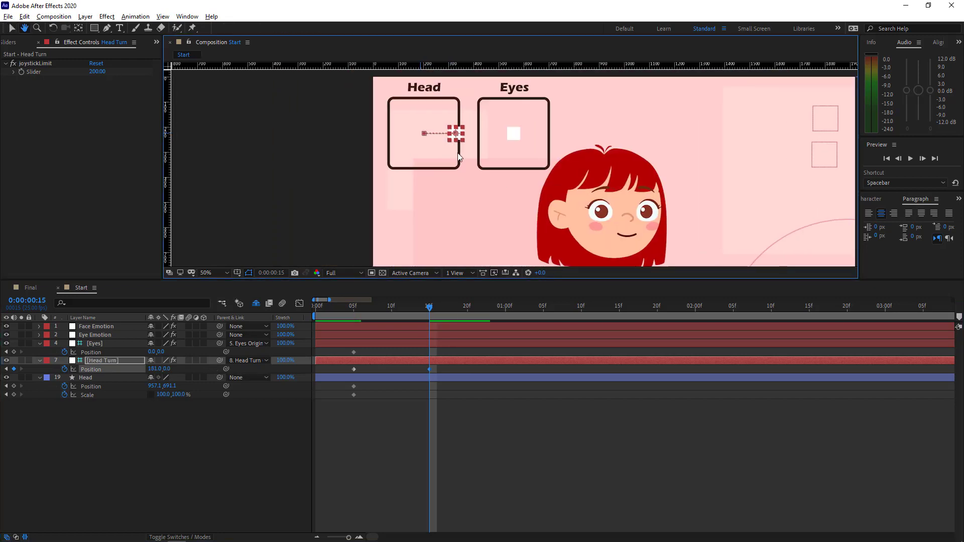
{"action": "scroll", "coordinate": [458, 158], "scroll_direction": "up", "scroll_amount": 1}
{"action": "left_click", "coordinate": [394, 307]}
{"action": "left_click_drag", "start_coordinate": [168, 369], "coordinate": [232, 362]}
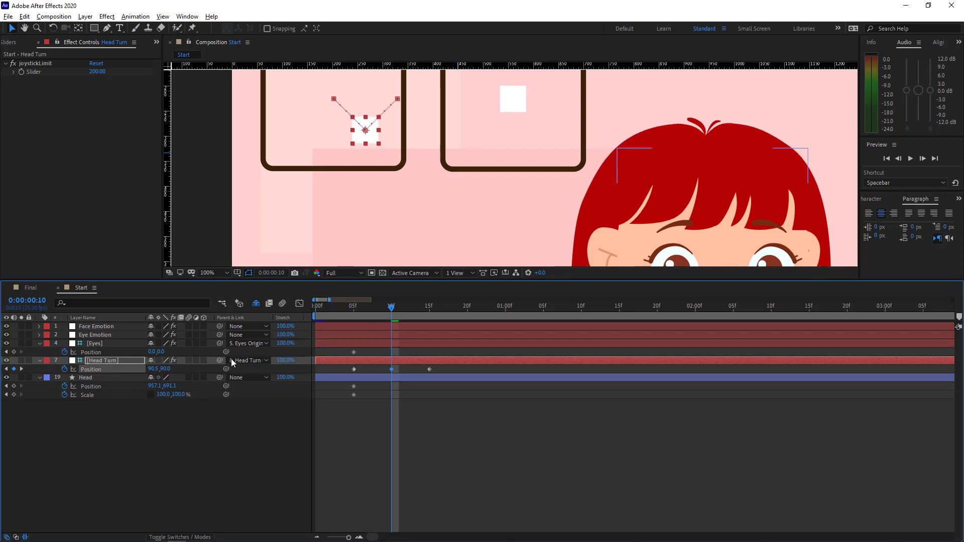
Step: Round the Head Turn motion path into a smooth arc at its middle keyframe with the Pen tool
{"action": "key", "text": "g"}
{"action": "left_click", "coordinate": [366, 132]}
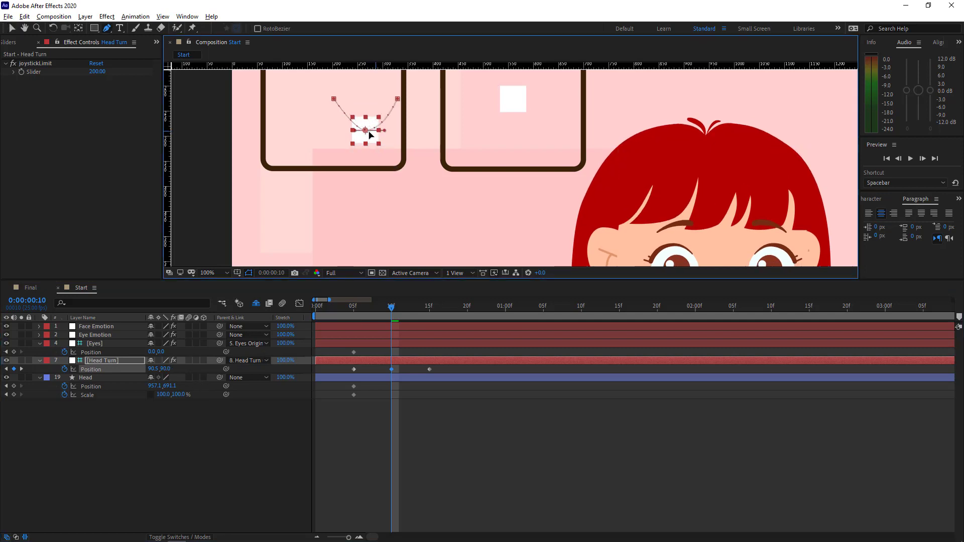
{"action": "left_click_drag", "start_coordinate": [367, 132], "coordinate": [383, 132]}
{"action": "scroll", "coordinate": [388, 144], "scroll_direction": "down", "scroll_amount": 1}
{"action": "left_click_drag", "start_coordinate": [510, 181], "coordinate": [478, 162]}
{"action": "scroll", "coordinate": [479, 162], "scroll_direction": "down", "scroll_amount": 1}
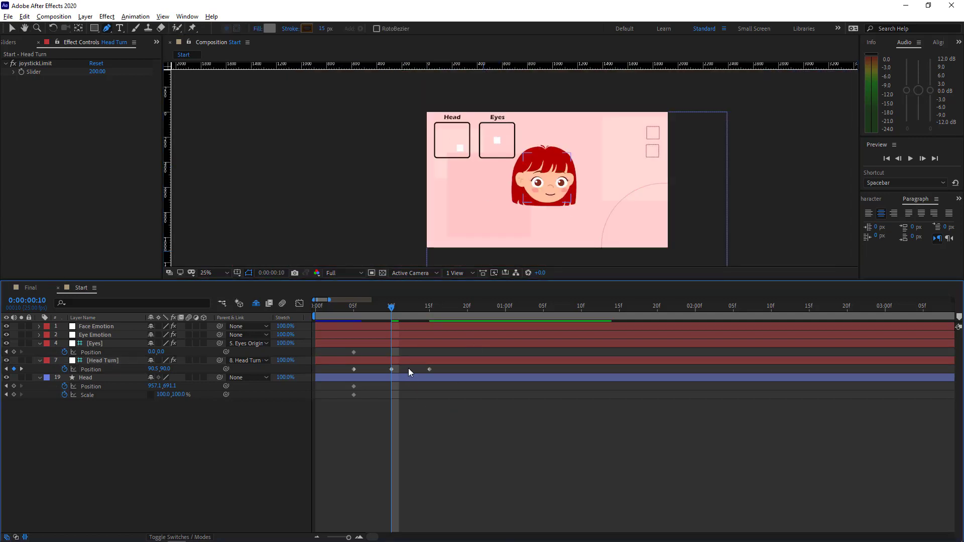
Step: Apply Easy Ease to the Head Turn Position keyframes and convert the middle one to Auto Bezier
{"action": "left_click_drag", "start_coordinate": [440, 365], "coordinate": [352, 375]}
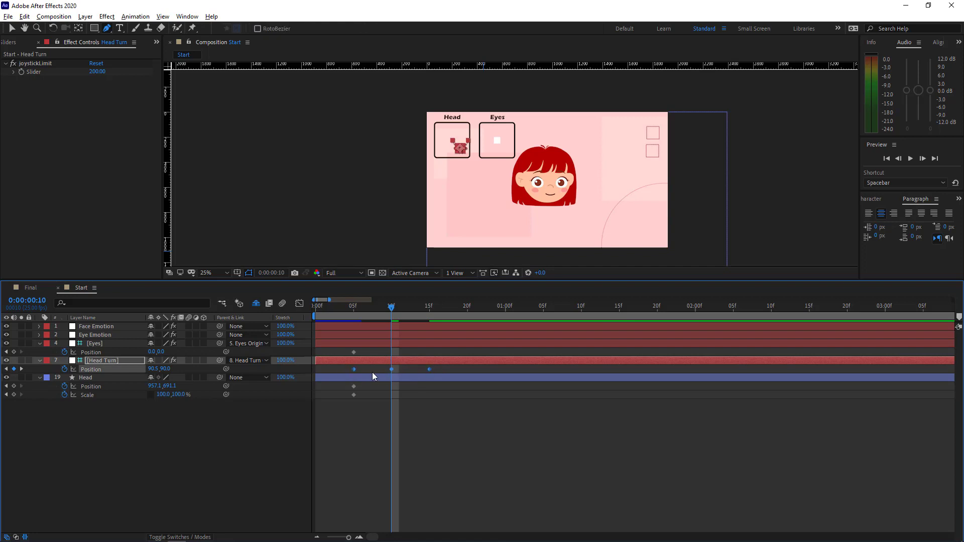
{"action": "right_click", "coordinate": [426, 370]}
{"action": "mouse_move", "coordinate": [465, 491]}
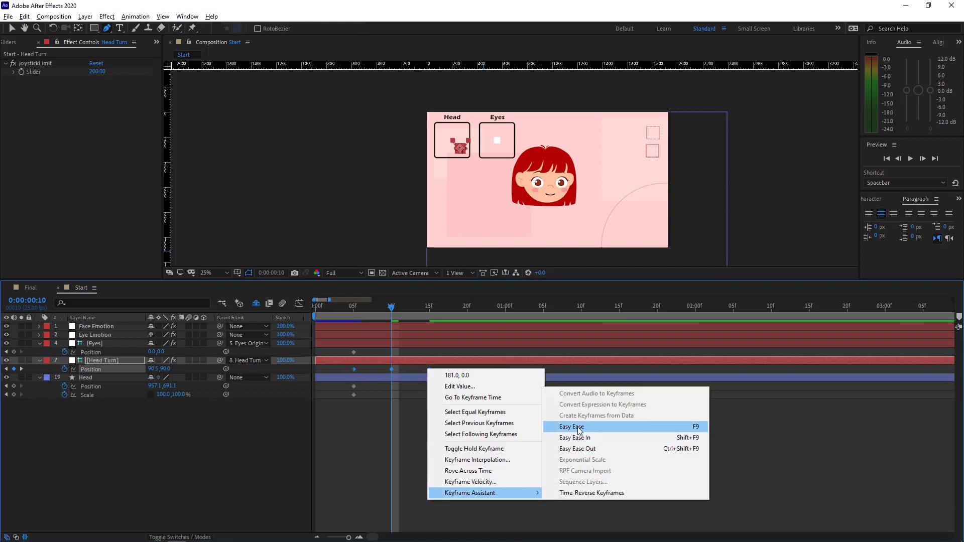
{"action": "left_click", "coordinate": [646, 423]}
{"action": "left_click", "coordinate": [392, 370], "text": "ctrl"}
{"action": "left_click", "coordinate": [441, 426]}
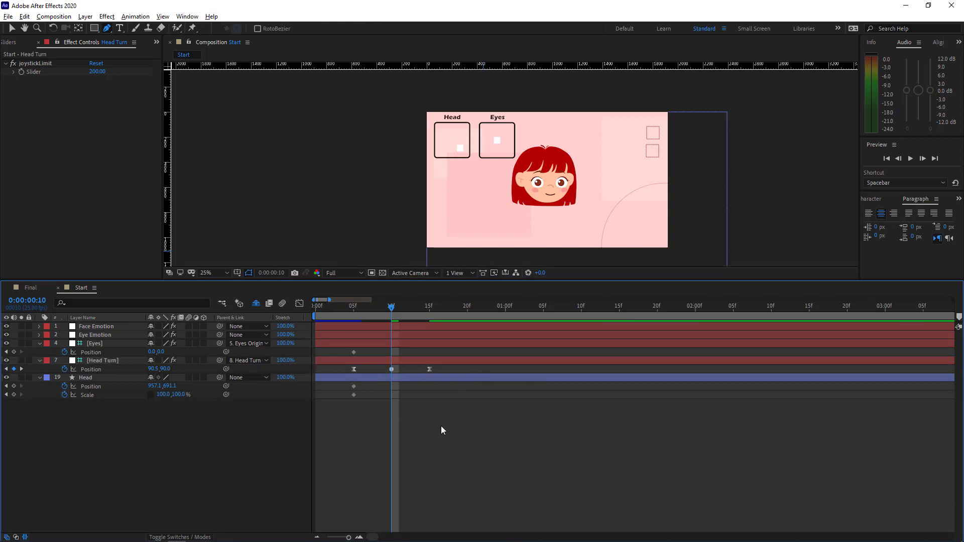
Step: Preview the head turn from frame 5 and step through the frames around its end
{"action": "left_click", "coordinate": [354, 306]}
{"action": "key", "text": "space"}
{"action": "key", "text": "space"}
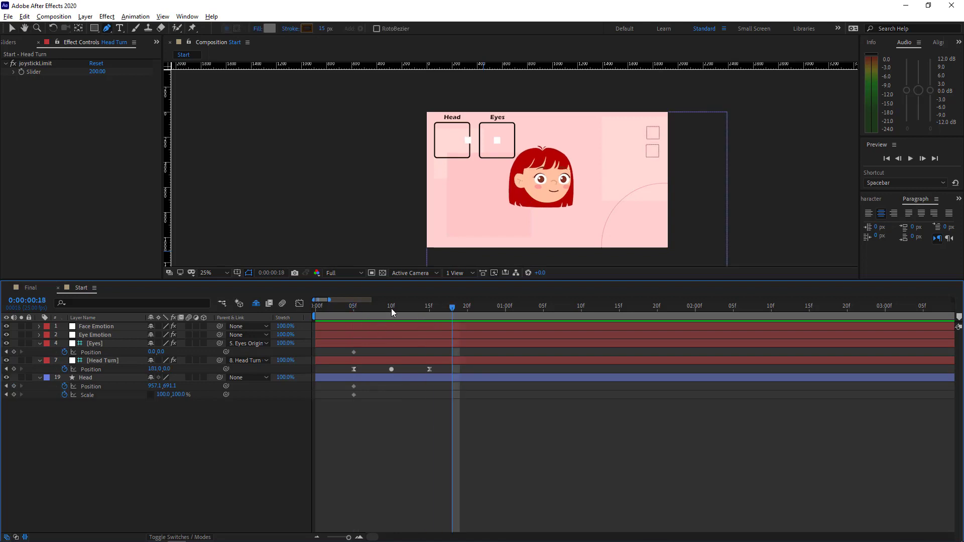
{"action": "mouse_move", "coordinate": [436, 306]}
{"action": "left_mouse_down"}
{"action": "mouse_move", "coordinate": [415, 307]}
{"action": "mouse_move", "coordinate": [435, 307]}
{"action": "left_mouse_up"}
{"action": "key", "text": "period"}
{"action": "key", "text": "period"}
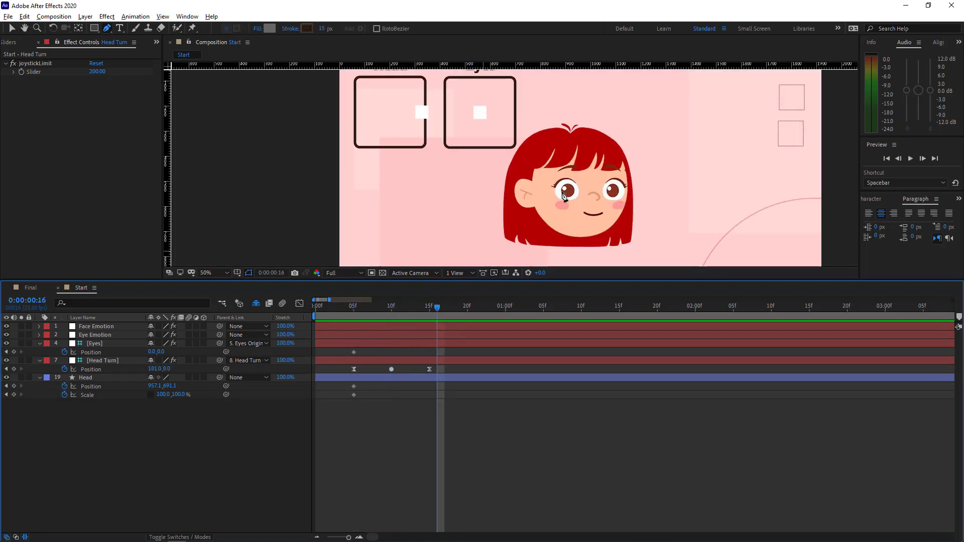
Step: Squash the head at frame 10 by setting its vertical Scale to 90% and adding 20 to its Y Position
{"action": "left_click", "coordinate": [392, 307]}
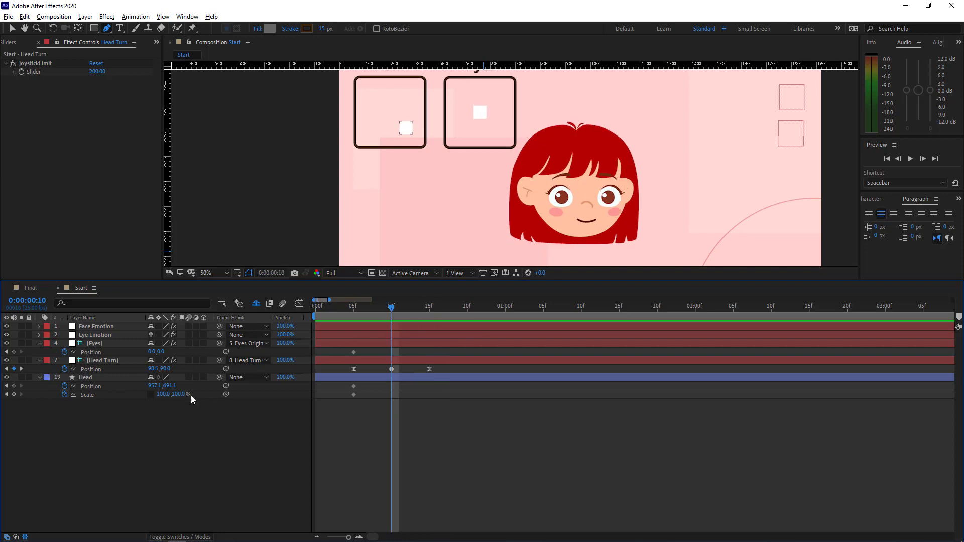
{"action": "left_click", "coordinate": [177, 394]}
{"action": "type", "text": "90"}
{"action": "key", "text": "Return"}
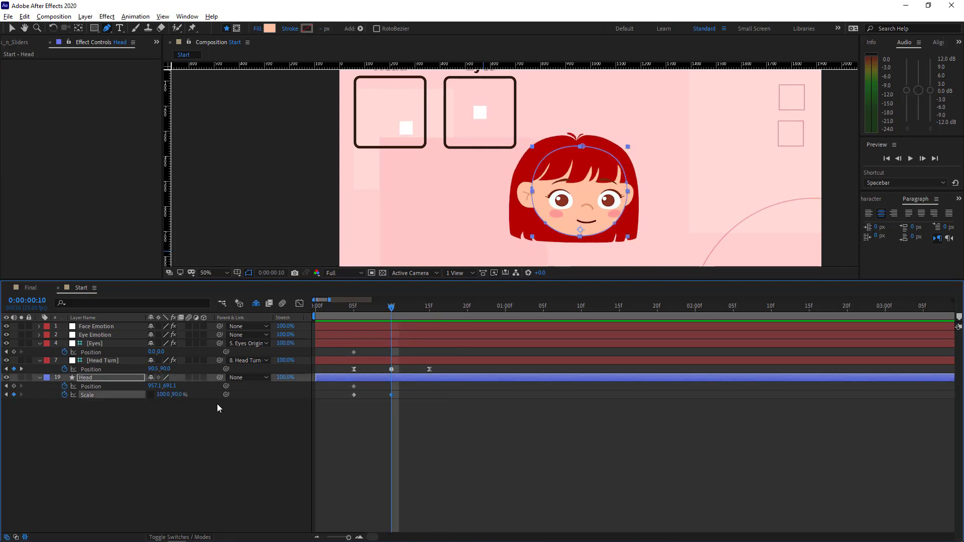
{"action": "left_click", "coordinate": [170, 387]}
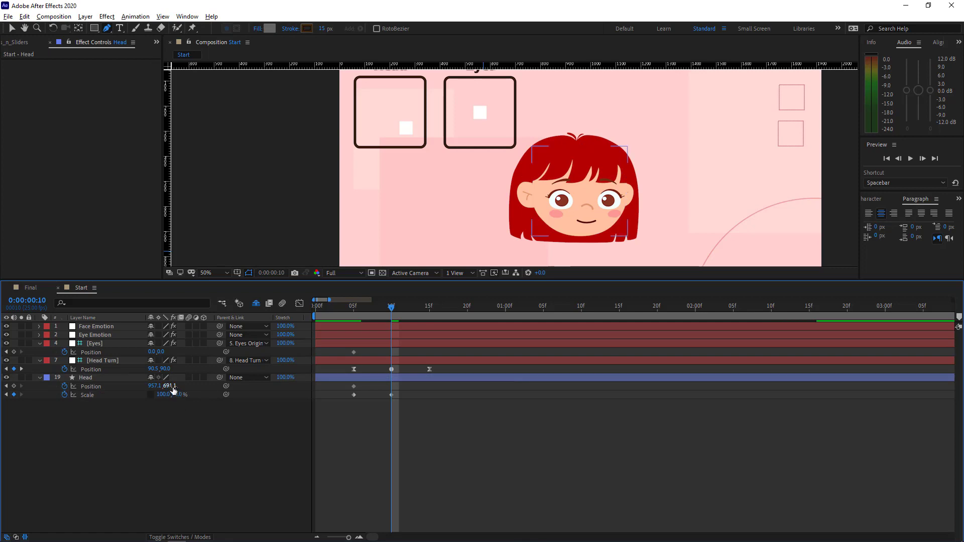
{"action": "left_click", "coordinate": [171, 386]}
{"action": "type", "text": "+20"}
{"action": "key", "text": "Return"}
Step: Copy the Head layer's Position and Scale keyframes from frame 5 to frame 15
{"action": "left_click", "coordinate": [430, 307]}
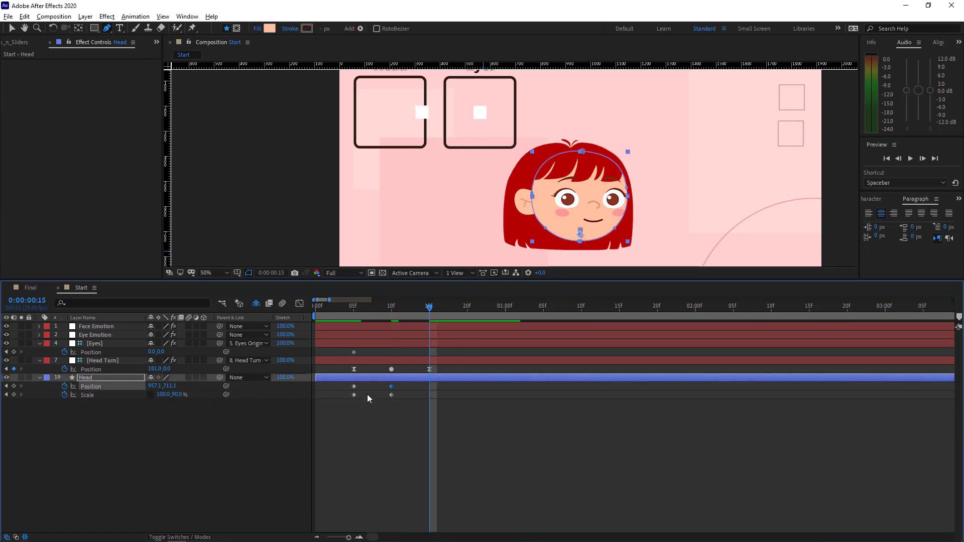
{"action": "left_click_drag", "start_coordinate": [365, 384], "coordinate": [349, 400]}
{"action": "key", "text": "ctrl+c"}
{"action": "key", "text": "ctrl+v"}
Step: Apply Easy Ease to all Head Position and Scale keyframes and convert the two middle ones to Auto Bezier
{"action": "left_click_drag", "start_coordinate": [441, 385], "coordinate": [348, 400]}
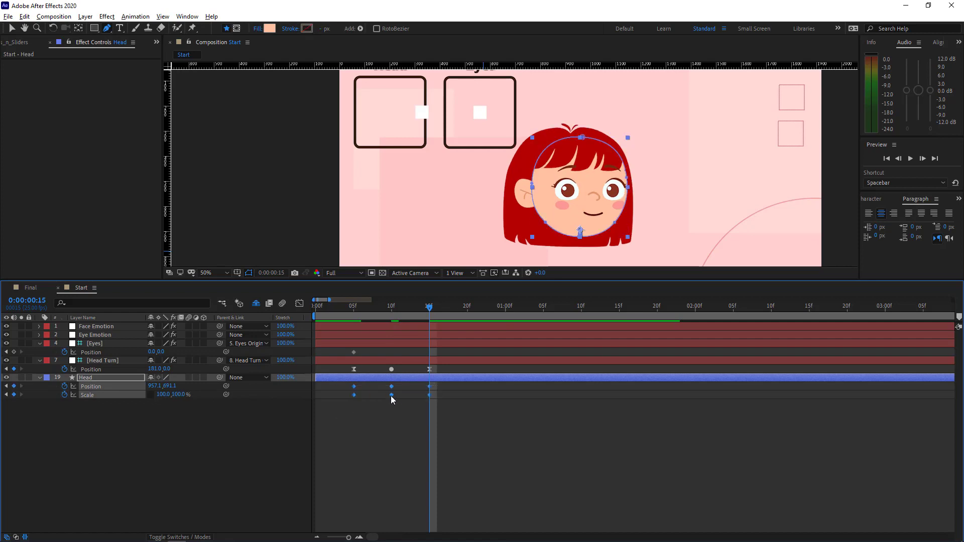
{"action": "right_click", "coordinate": [391, 395]}
{"action": "mouse_move", "coordinate": [477, 520]}
{"action": "left_click_drag", "start_coordinate": [408, 385], "coordinate": [391, 394]}
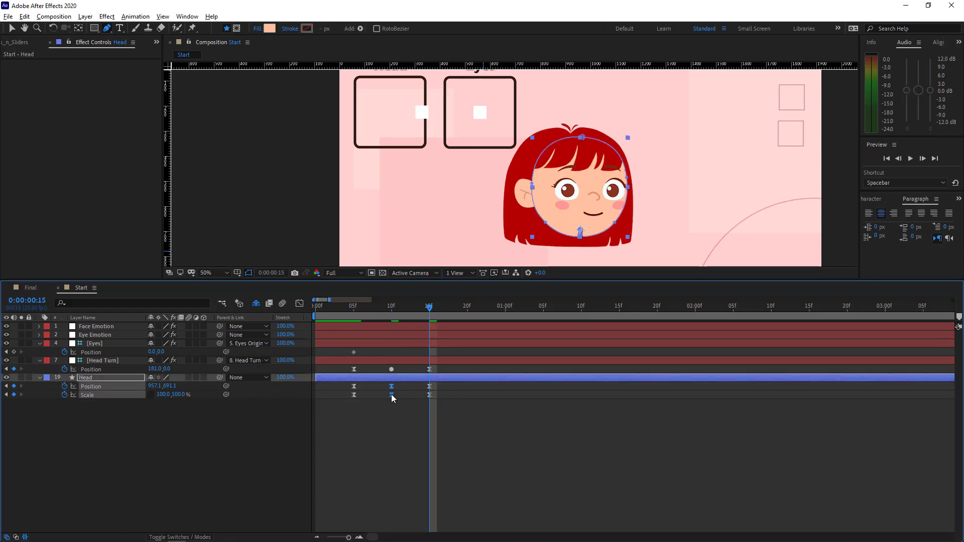
{"action": "left_click", "coordinate": [396, 414]}
Step: Preview the head turn with its squash from frame 5
{"action": "left_click", "coordinate": [353, 308]}
{"action": "key", "text": "space"}
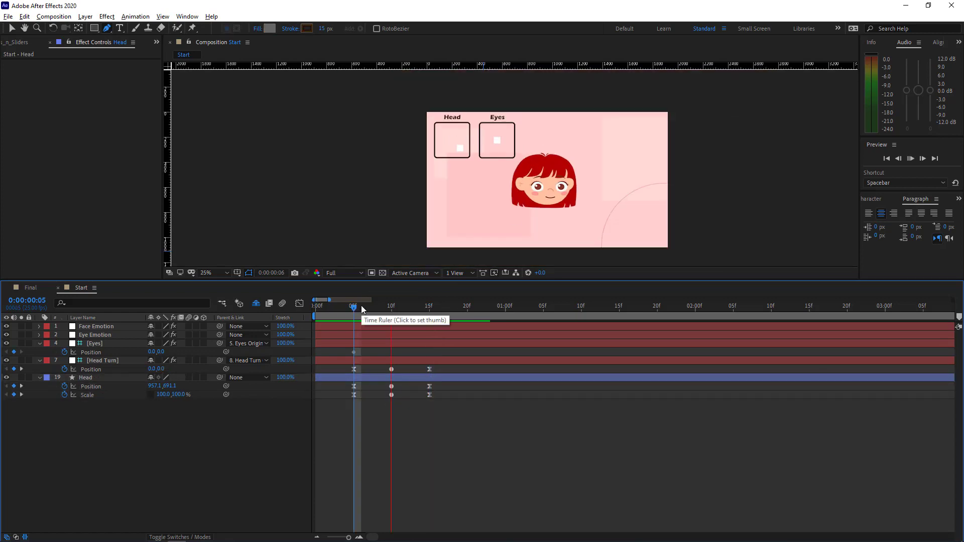
{"action": "left_click", "coordinate": [362, 307]}
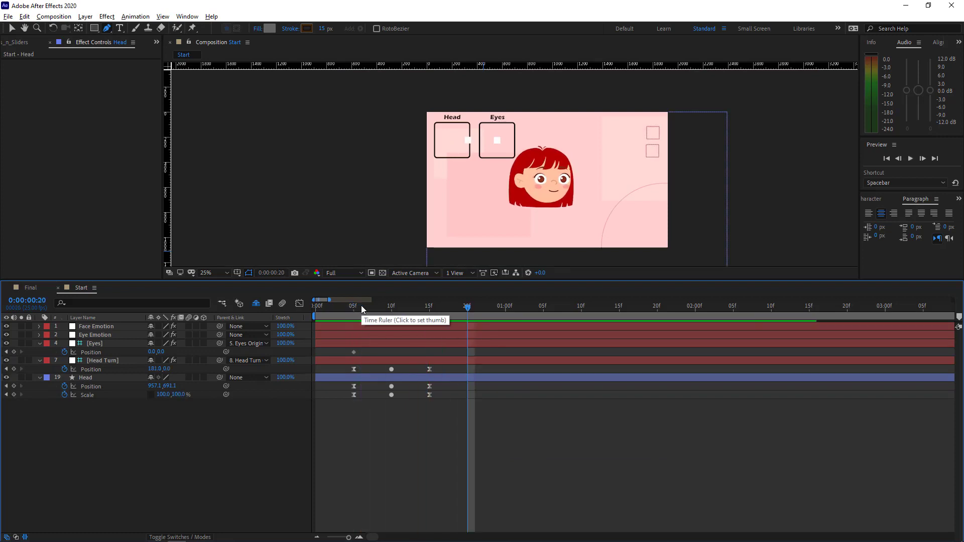
Step: Apply Motion 2's Excite to all of the Head layer's Scale keyframes
{"action": "left_click", "coordinate": [430, 396]}
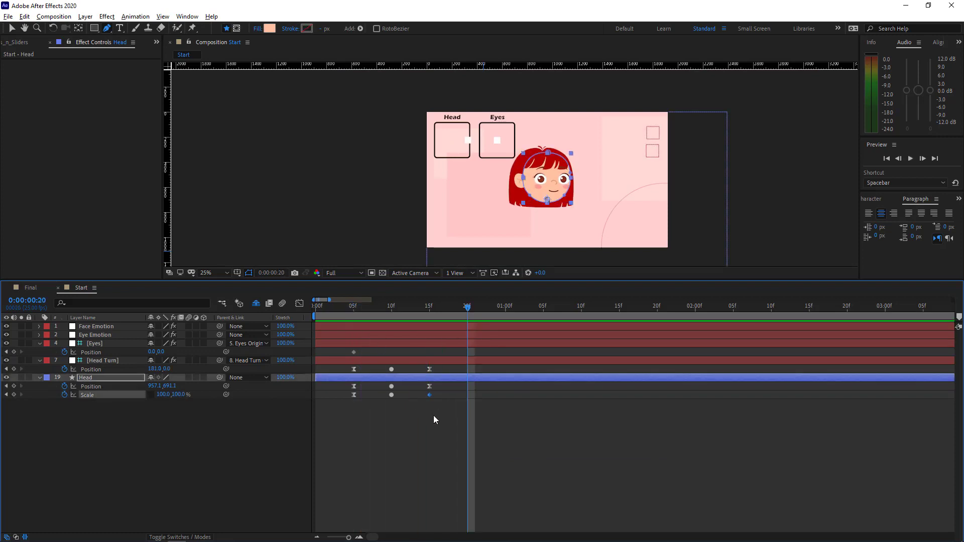
{"action": "left_click", "coordinate": [433, 415]}
{"action": "left_click", "coordinate": [91, 395]}
{"action": "left_click", "coordinate": [157, 42]}
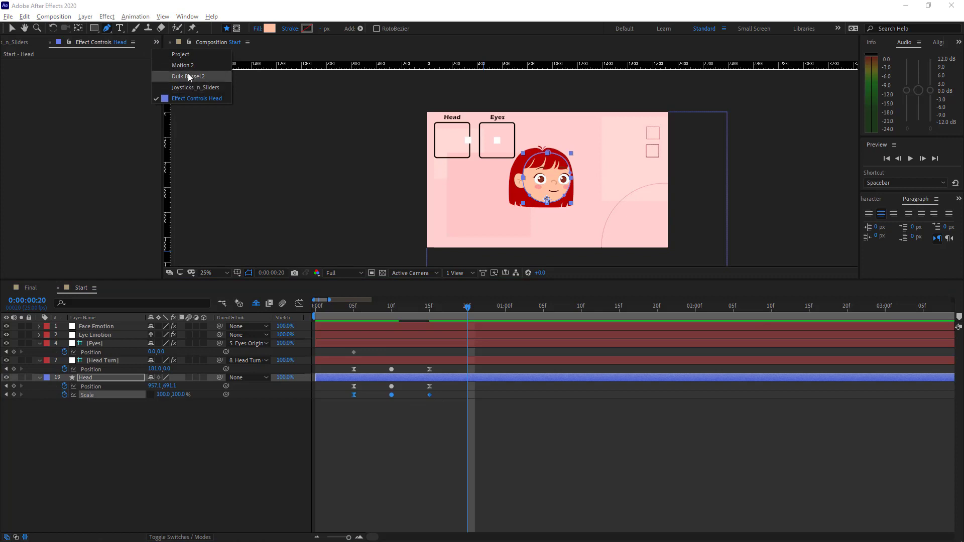
{"action": "left_click", "coordinate": [182, 65]}
{"action": "left_click", "coordinate": [18, 117]}
Step: Set the Head's Scale Overshoot to 10 and Bounce to 30, and preview from frame 5
{"action": "left_click", "coordinate": [156, 42]}
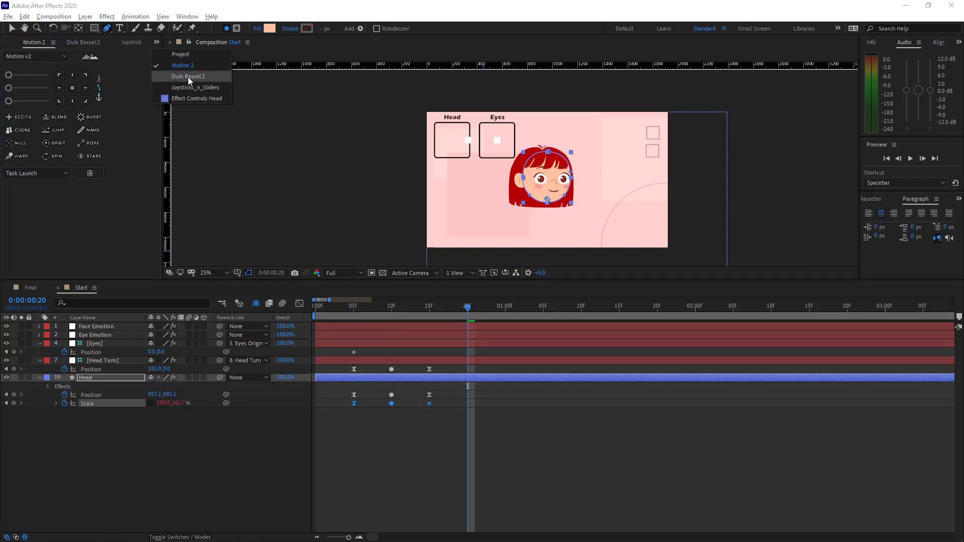
{"action": "left_click", "coordinate": [193, 91]}
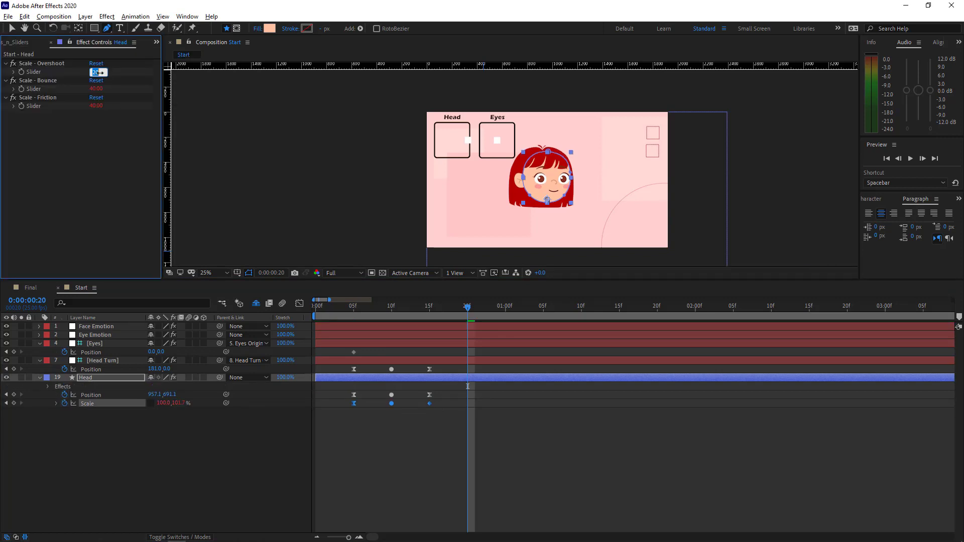
{"action": "type", "text": "10"}
{"action": "left_click", "coordinate": [96, 89]}
{"action": "type", "text": "30"}
{"action": "left_click", "coordinate": [355, 308]}
{"action": "key", "text": "space"}
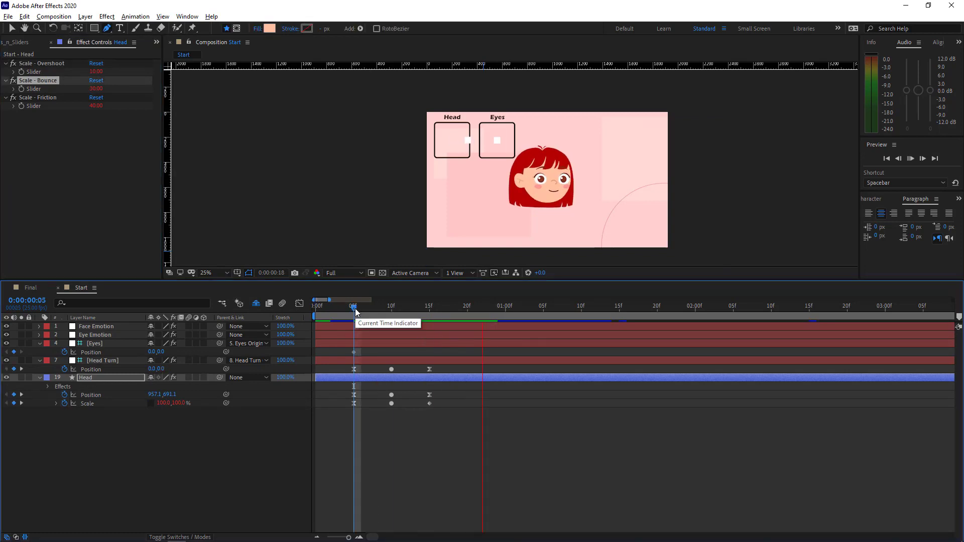
{"action": "key", "text": "space"}
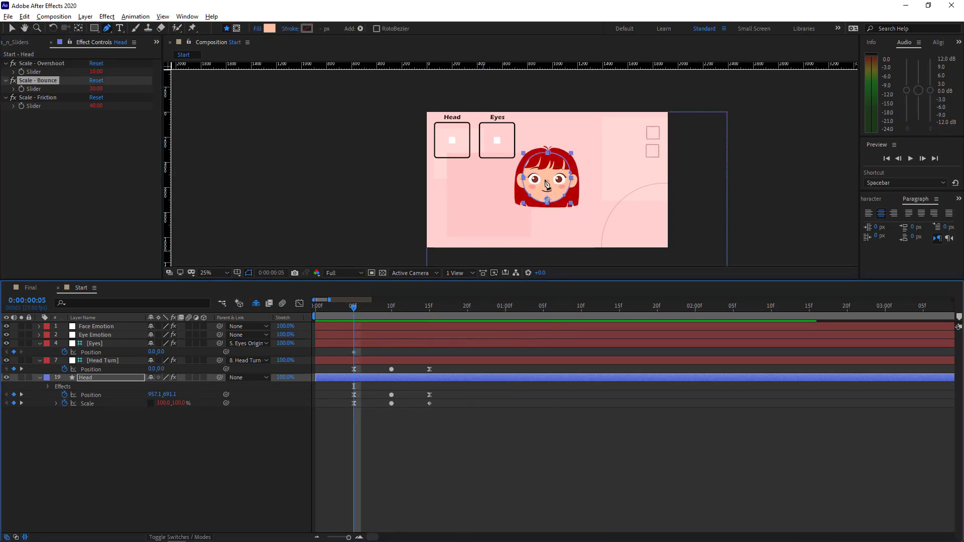
Step: At frame 5, keyframe Eye Emotion's Blink and Happy sliders and Face Emotion's Happy slider, and show the keyframed properties
{"action": "key", "text": "v"}
{"action": "left_click", "coordinate": [653, 133]}
{"action": "left_click", "coordinate": [23, 73]}
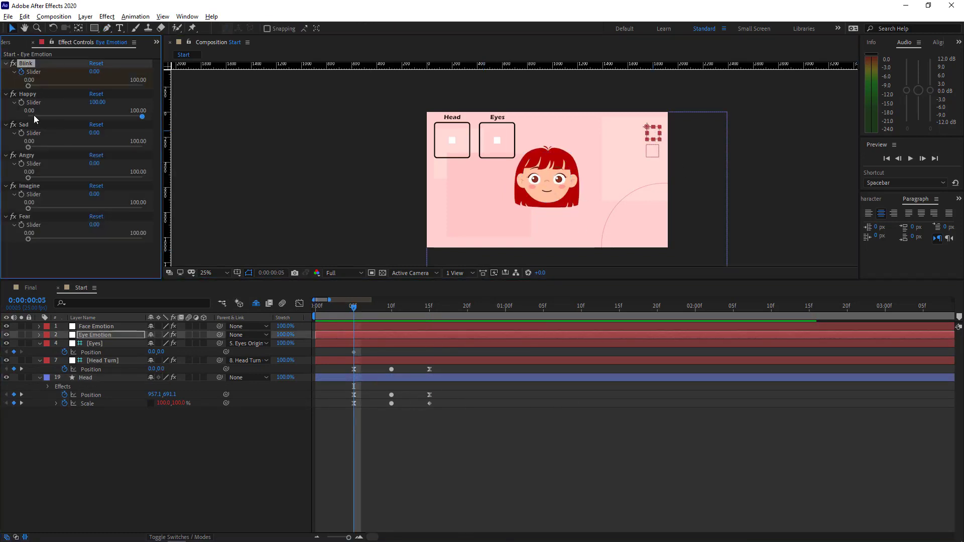
{"action": "left_click", "coordinate": [653, 151]}
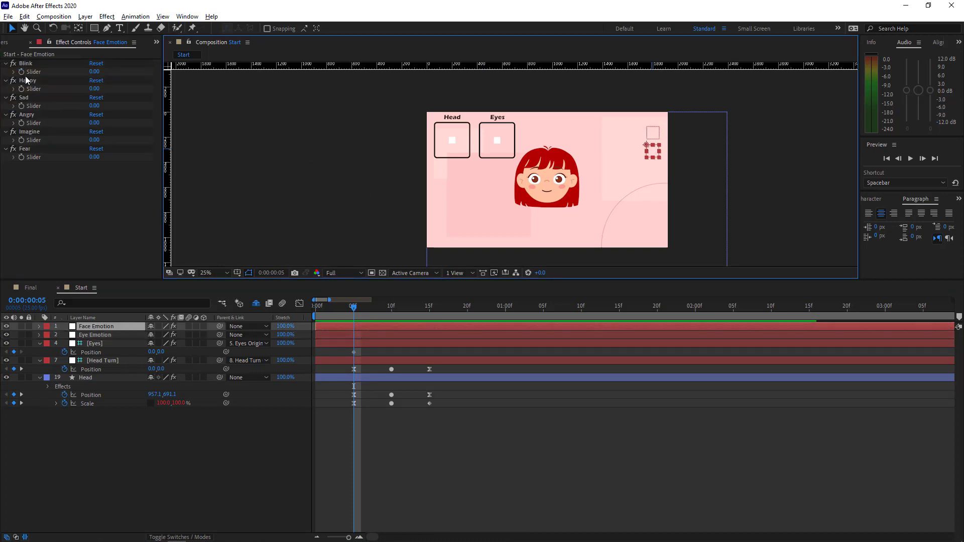
{"action": "left_click", "coordinate": [28, 81]}
{"action": "key", "text": "s"}
{"action": "key", "text": "s"}
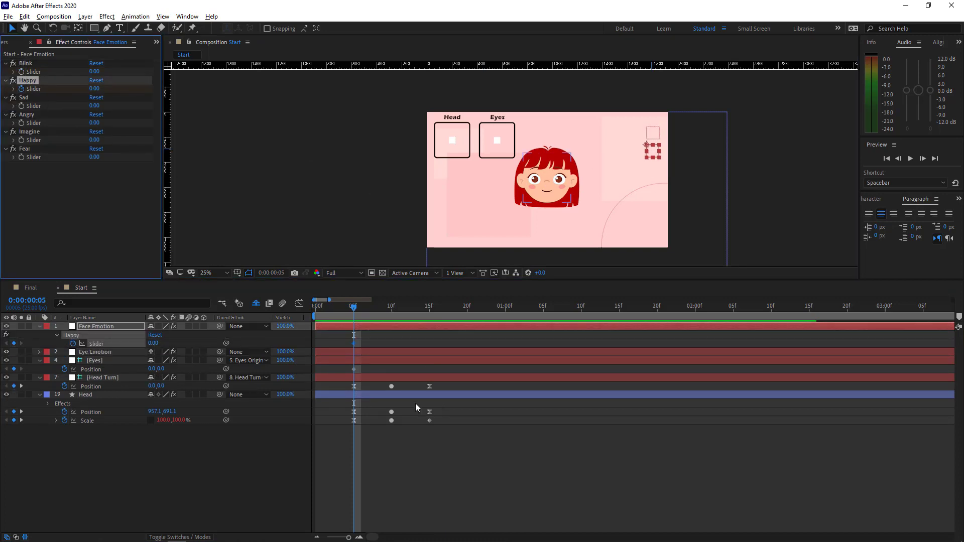
{"action": "left_click", "coordinate": [95, 352]}
{"action": "key", "text": "u"}
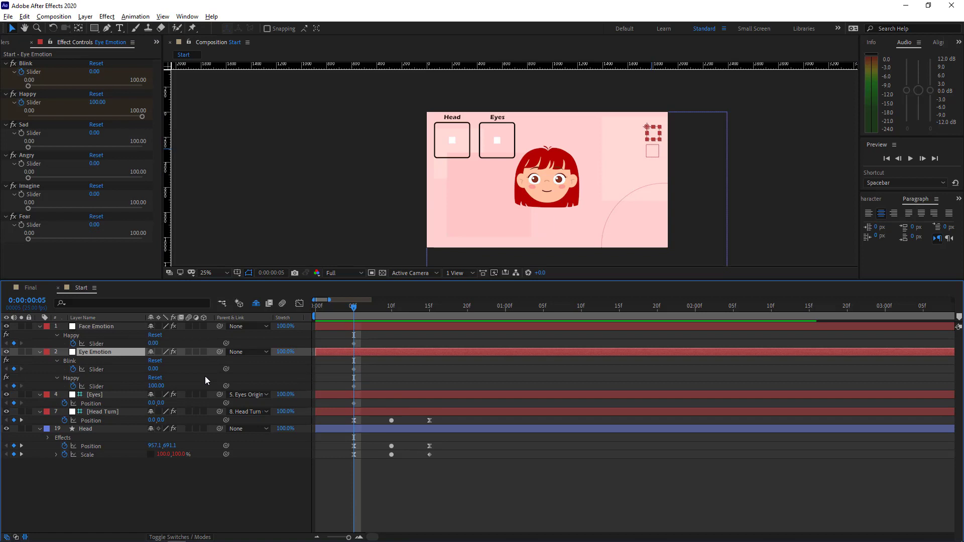
Step: Animate a blink on Eye Emotion by setting Blink to 100 at frame 10 and 0 at frame 15
{"action": "left_click", "coordinate": [390, 316]}
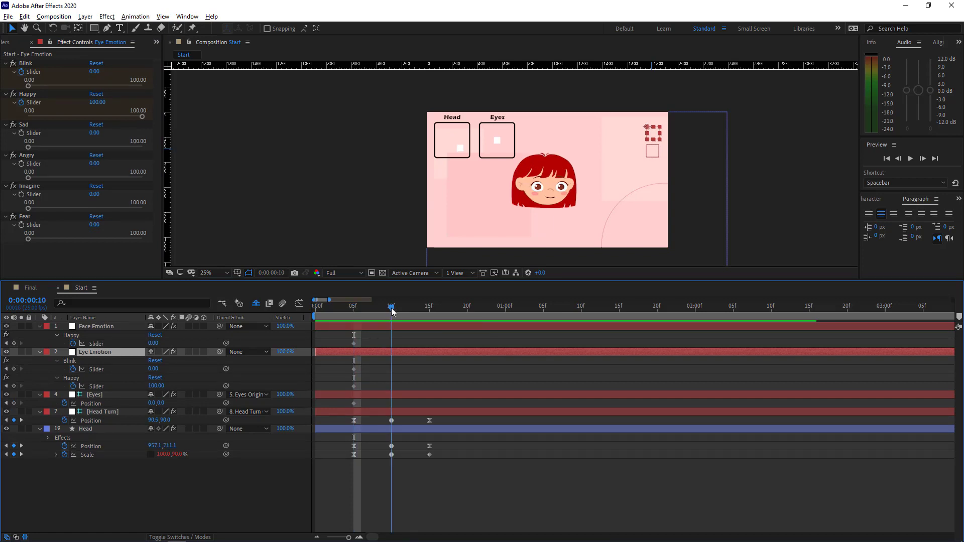
{"action": "left_click", "coordinate": [95, 72]}
{"action": "type", "text": "100"}
{"action": "key", "text": "Return"}
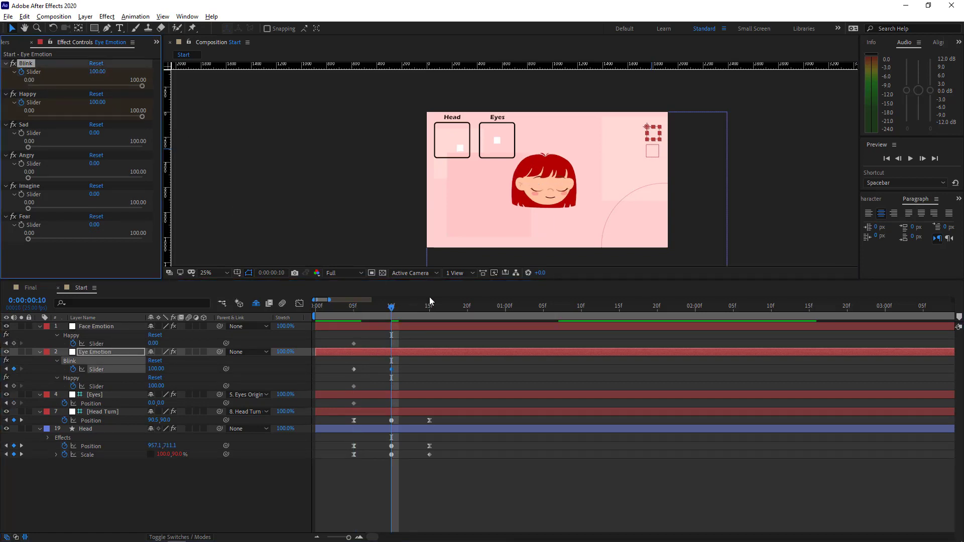
{"action": "left_click", "coordinate": [430, 316]}
{"action": "left_click", "coordinate": [100, 72]}
{"action": "type", "text": "0"}
{"action": "key", "text": "Return"}
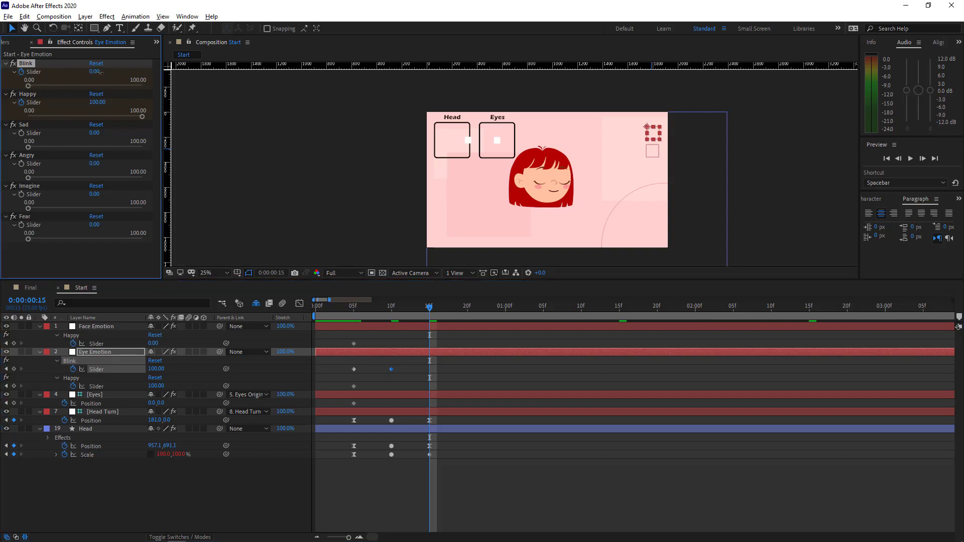
Step: Set Face Emotion's Happy slider to 100 at frame 15 and move its first keyframe to frame 10
{"action": "left_click", "coordinate": [98, 327]}
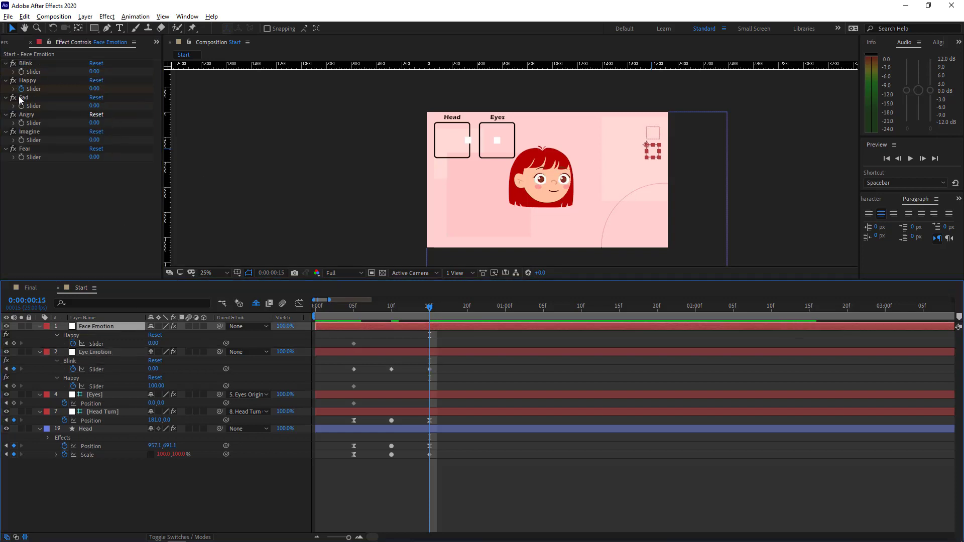
{"action": "left_click", "coordinate": [95, 88]}
{"action": "type", "text": "100"}
{"action": "key", "text": "Return"}
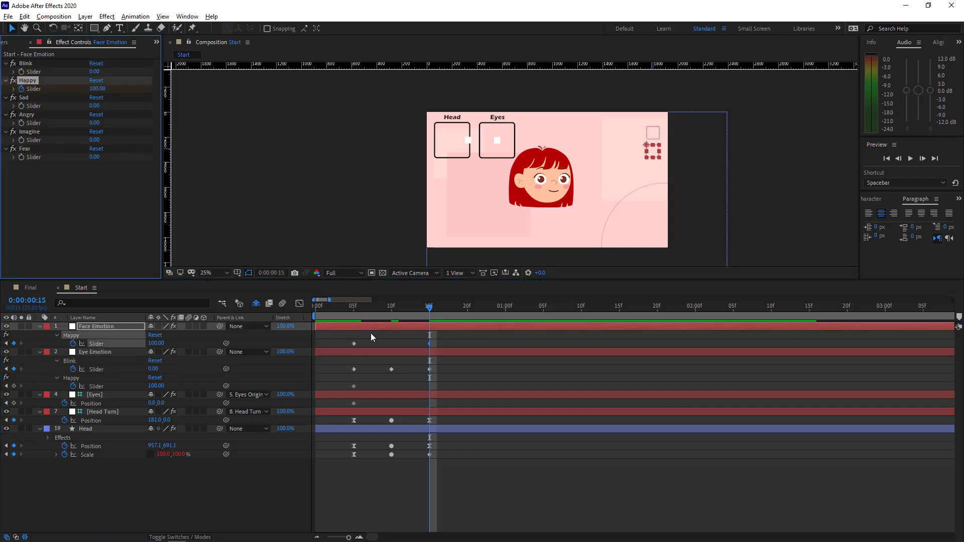
{"action": "left_click", "coordinate": [355, 344]}
{"action": "left_click_drag", "start_coordinate": [354, 344], "coordinate": [392, 344]}
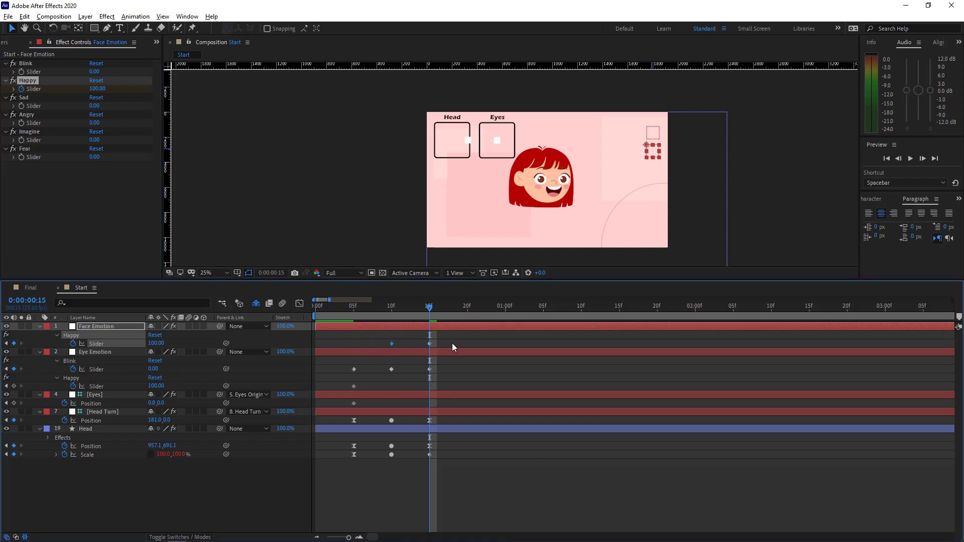
Step: Remove Eye Emotion's Happy keyframe and apply Easy Ease to the Face Emotion Happy and Eye Emotion Blink keyframes
{"action": "left_click", "coordinate": [354, 386]}
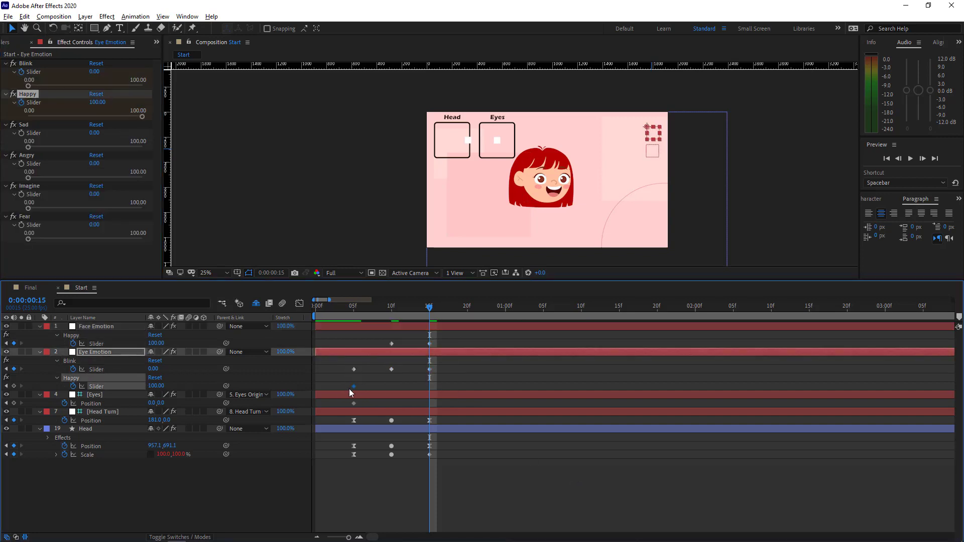
{"action": "left_click_drag", "start_coordinate": [441, 333], "coordinate": [353, 369]}
{"action": "right_click", "coordinate": [354, 369]}
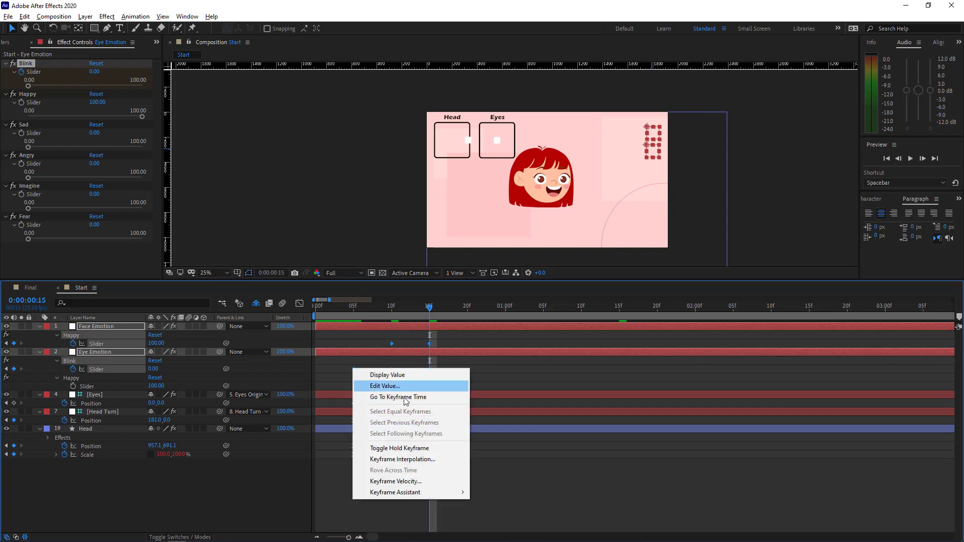
{"action": "mouse_move", "coordinate": [442, 493]}
{"action": "left_click", "coordinate": [502, 426]}
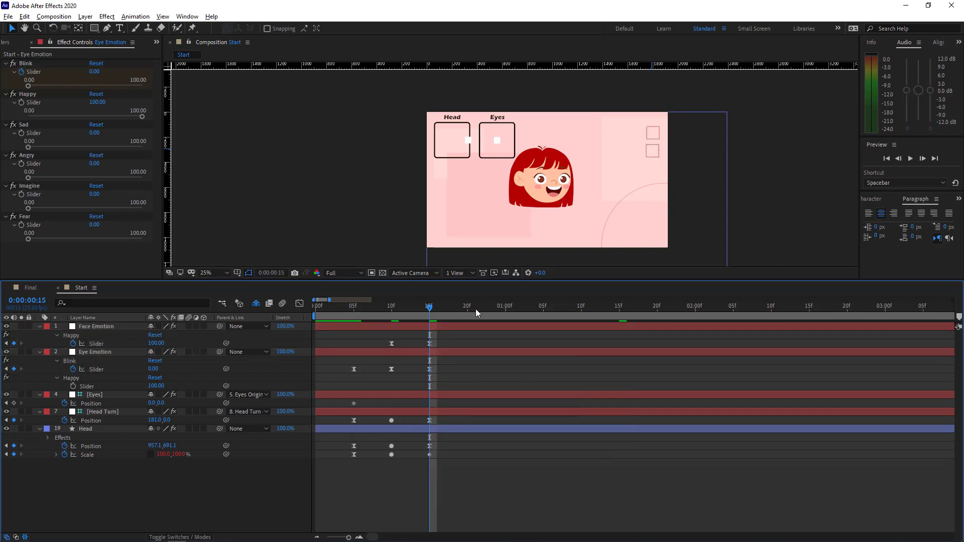
Step: End the work area at 1:15 and preview the smiling head turn with its blink
{"action": "left_click_drag", "start_coordinate": [475, 309], "coordinate": [617, 311]}
{"action": "key", "text": "n"}
{"action": "key", "text": "space"}
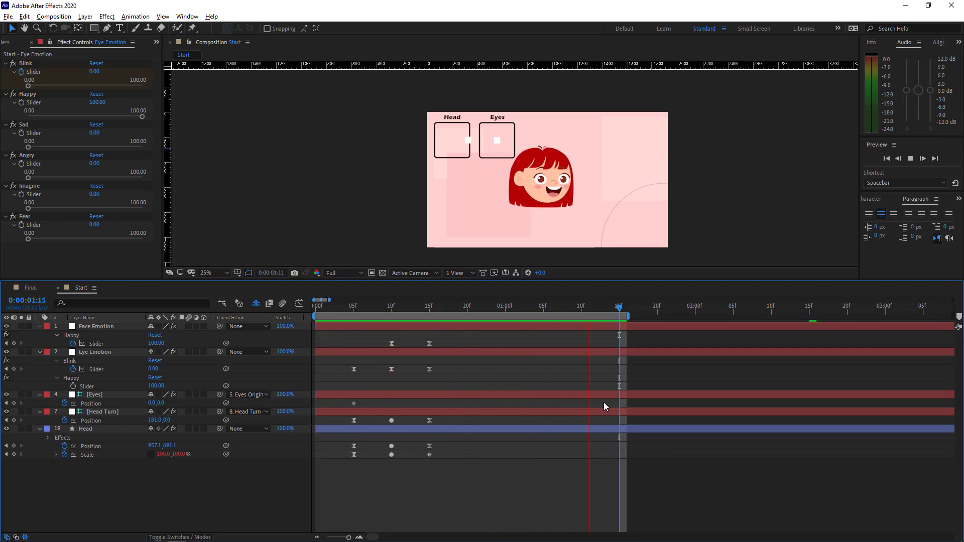
{"action": "key", "text": "space"}
Step: Extend the work area past 3 seconds and copy Eye Emotion's Blink keyframes to 1:17 (0), 1:21 (100) and 2:00 (0)
{"action": "key", "text": "minus"}
{"action": "mouse_move", "coordinate": [514, 317]}
{"action": "left_mouse_down"}
{"action": "mouse_move", "coordinate": [731, 316]}
{"action": "mouse_move", "coordinate": [516, 308]}
{"action": "left_mouse_up"}
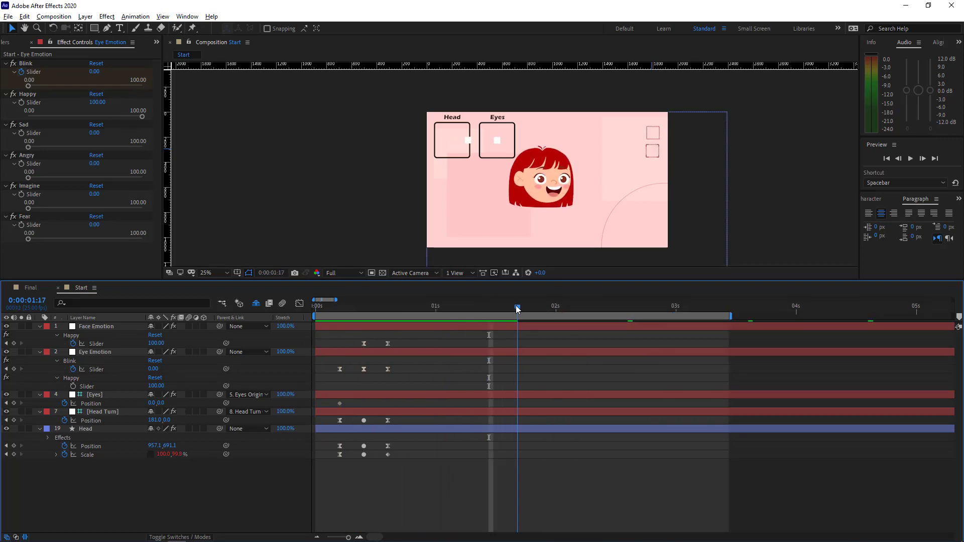
{"action": "left_click", "coordinate": [388, 370]}
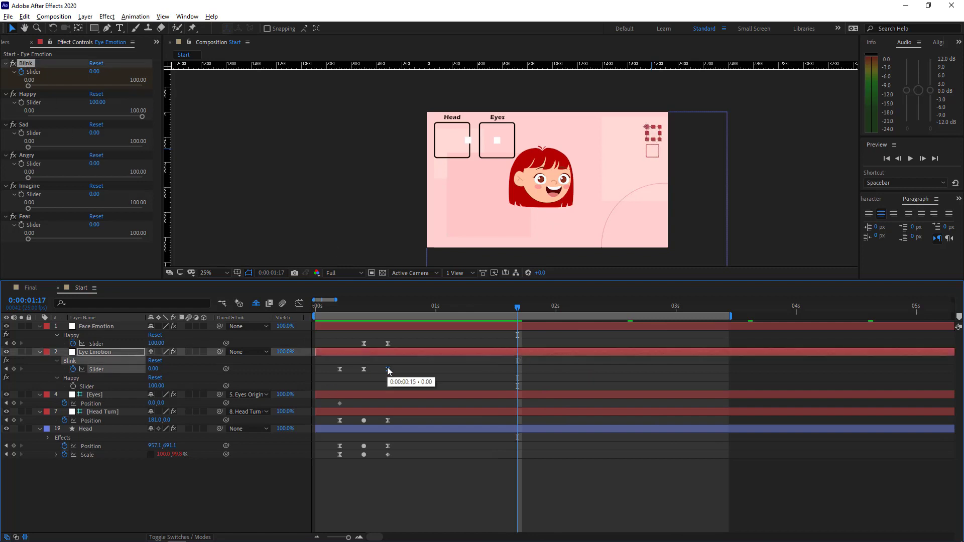
{"action": "key", "text": "Page_Down"}
{"action": "key", "text": "Page_Down"}
{"action": "key", "text": "Page_Down"}
{"action": "key", "text": "Page_Down"}
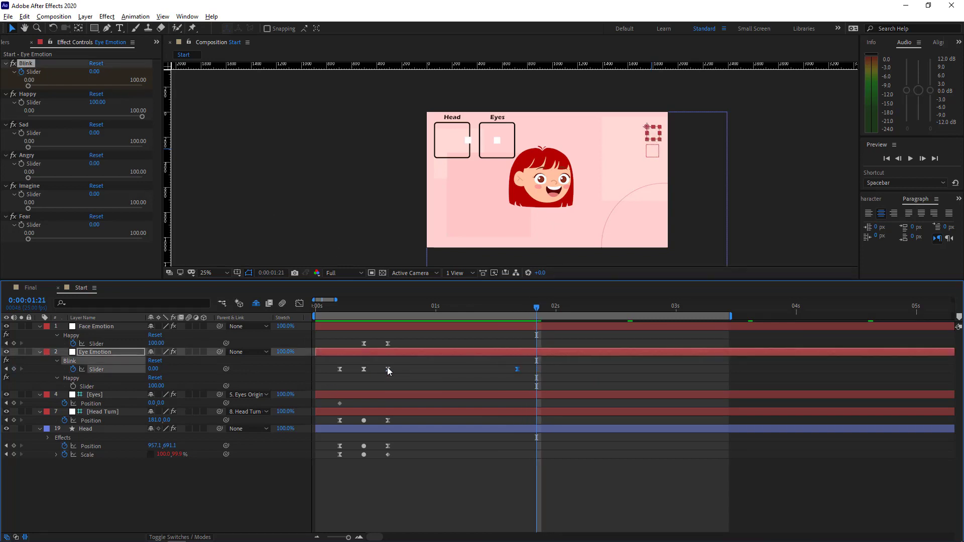
{"action": "key", "text": "Page_Down"}
{"action": "key", "text": "Page_Down"}
{"action": "key", "text": "Page_Down"}
{"action": "key", "text": "Page_Down"}
{"action": "left_click", "coordinate": [518, 371]}
{"action": "key", "text": "ctrl+c"}
{"action": "key", "text": "ctrl+v"}
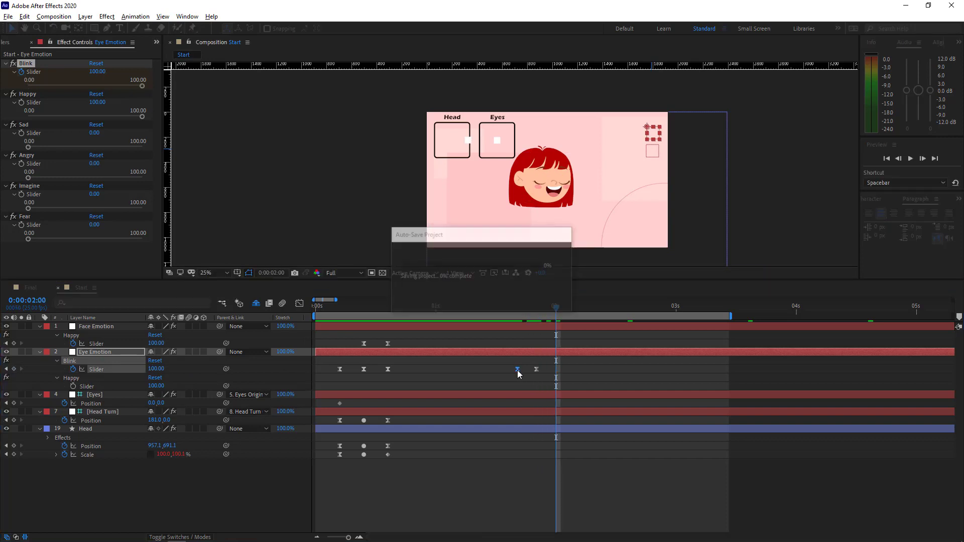
Step: Preview the second blink from 1:17
{"action": "left_click", "coordinate": [518, 307]}
{"action": "key", "text": "space"}
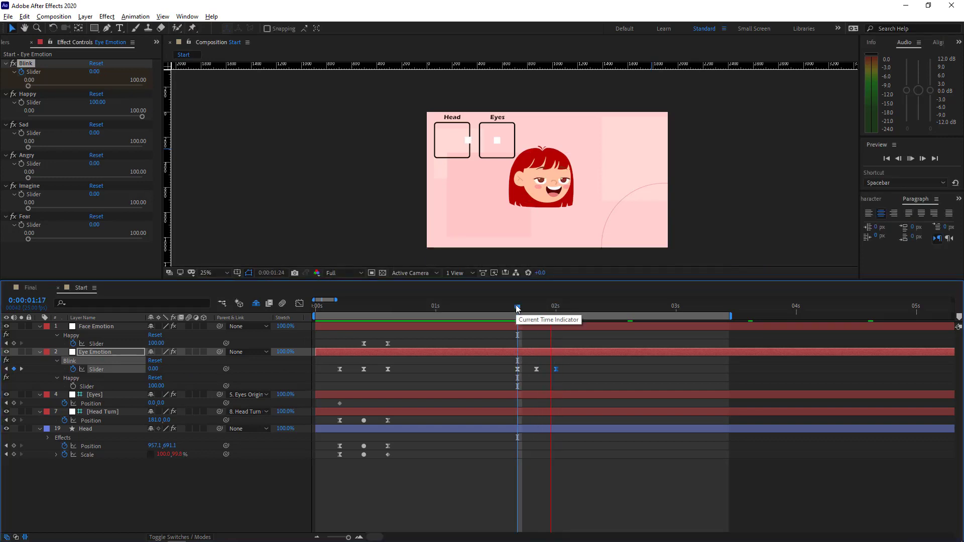
{"action": "mouse_move", "coordinate": [518, 306]}
{"action": "left_mouse_down"}
{"action": "mouse_move", "coordinate": [536, 309]}
{"action": "mouse_move", "coordinate": [511, 314]}
{"action": "left_mouse_up"}
{"action": "key", "text": "space"}
{"action": "left_click", "coordinate": [517, 312]}
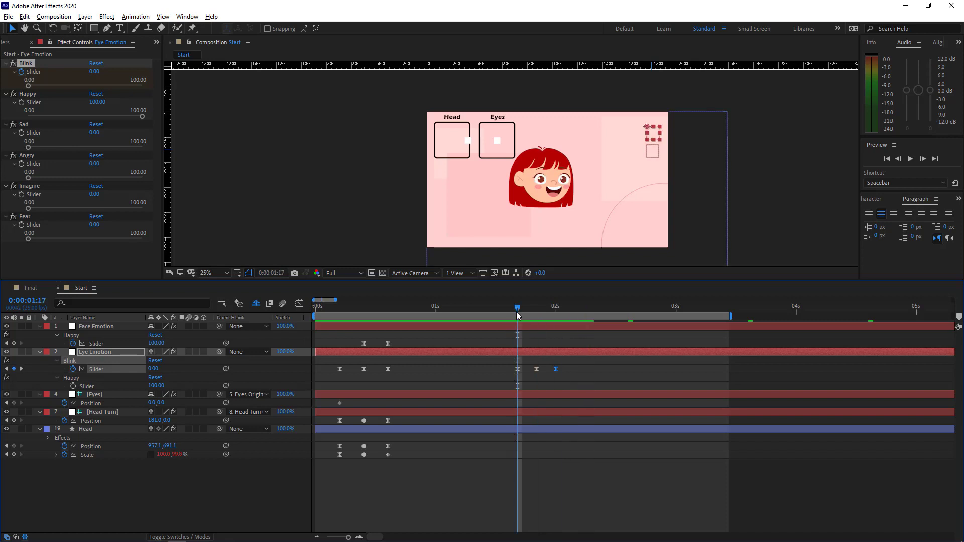
Step: Copy the Head's three Scale keyframes to 1:17 and align the copies with the second blink at 1:21 and 2:00
{"action": "left_click_drag", "start_coordinate": [390, 459], "coordinate": [333, 456]}
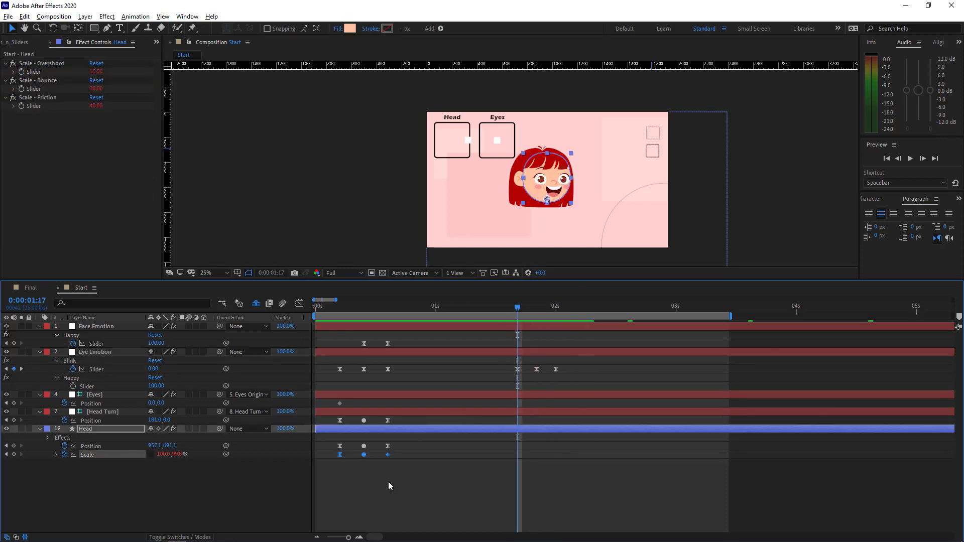
{"action": "key", "text": "ctrl+c"}
{"action": "key", "text": "ctrl+v"}
{"action": "left_click", "coordinate": [537, 307]}
{"action": "left_click", "coordinate": [554, 478]}
{"action": "left_click_drag", "start_coordinate": [541, 456], "coordinate": [556, 456]}
{"action": "left_click", "coordinate": [558, 317]}
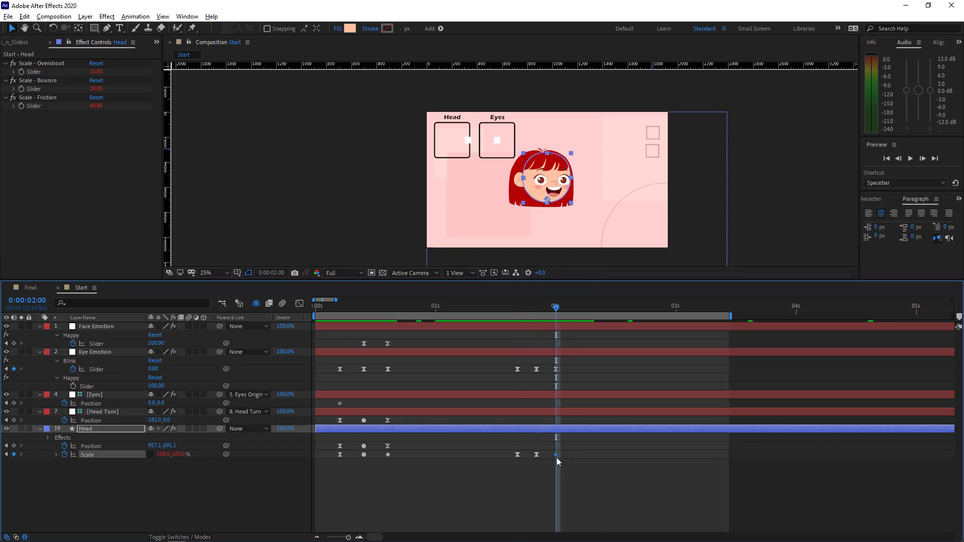
Step: Preview the second blink together with the copied head squash
{"action": "left_click", "coordinate": [519, 308]}
{"action": "key", "text": "space"}
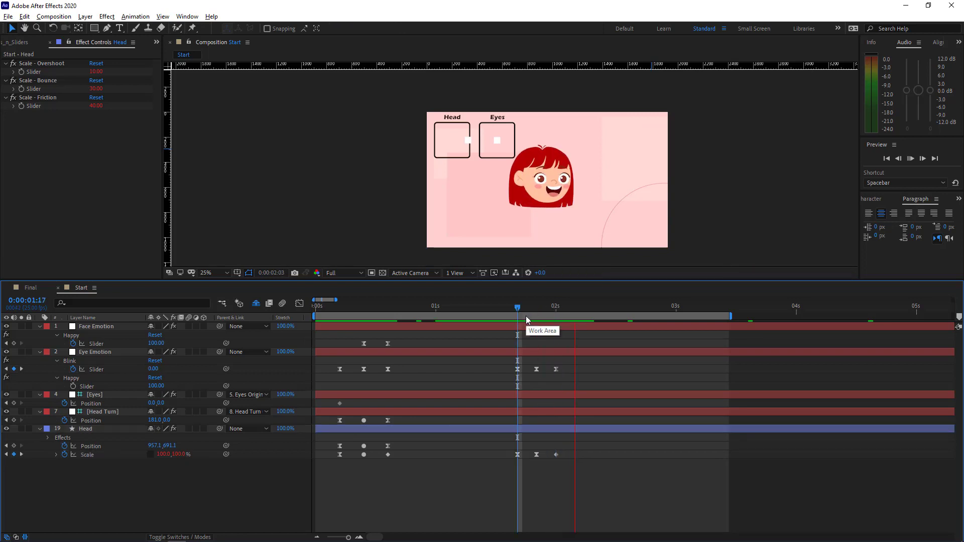
{"action": "key", "text": "space"}
{"action": "key", "text": "space"}
{"action": "key", "text": "space"}
Step: Soften the second squash by setting the Head's vertical Scale to 95% at 1:21, and preview the result
{"action": "mouse_move", "coordinate": [518, 307]}
{"action": "left_mouse_down"}
{"action": "mouse_move", "coordinate": [508, 308]}
{"action": "mouse_move", "coordinate": [536, 306]}
{"action": "left_mouse_up"}
{"action": "key", "text": "space"}
{"action": "key", "text": "space"}
{"action": "left_click", "coordinate": [178, 454]}
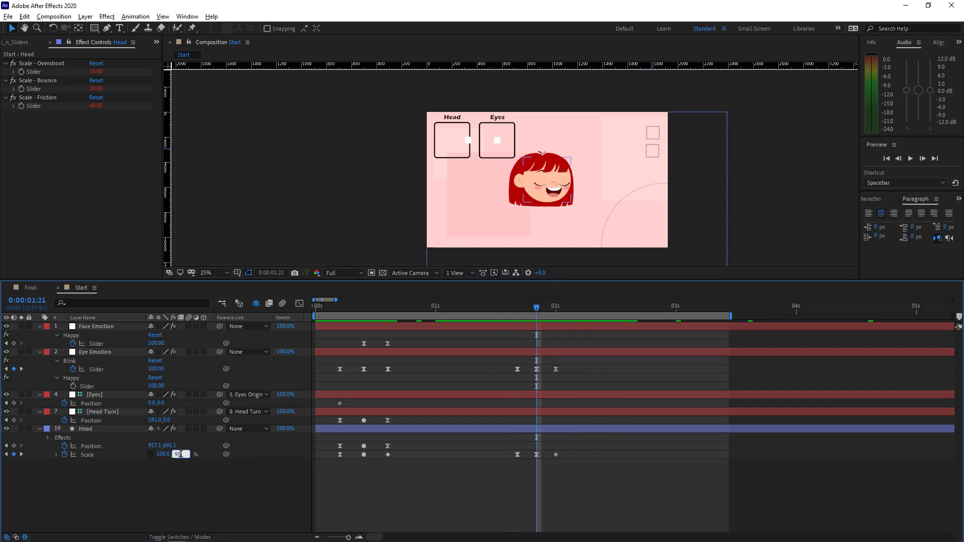
{"action": "type", "text": "95"}
{"action": "key", "text": "Return"}
{"action": "left_click", "coordinate": [515, 309]}
{"action": "key", "text": "space"}
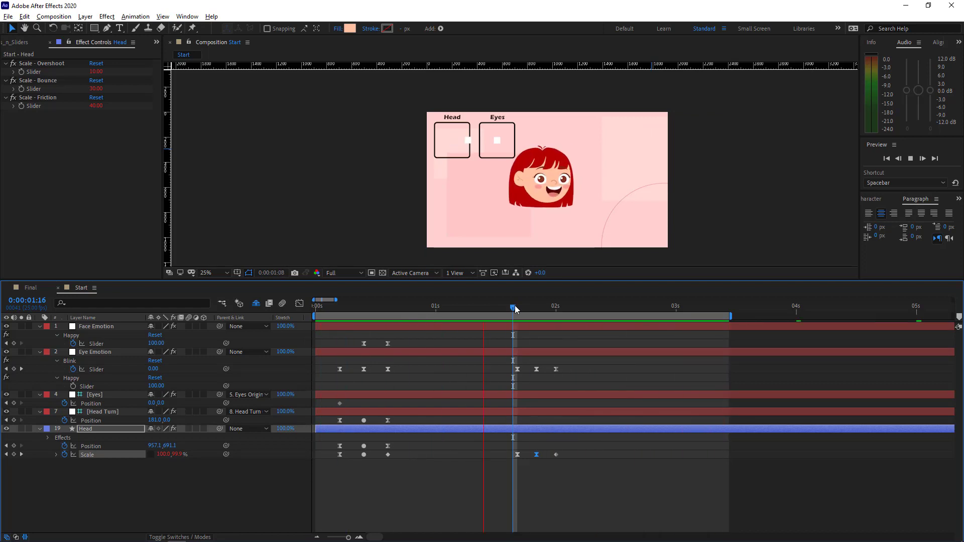
Step: Show the hidden layers at 1:21 and expand the Shape 1 transforms of R Eyebrow and L Eyebrow
{"action": "left_click_drag", "start_coordinate": [516, 306], "coordinate": [536, 306]}
{"action": "scroll", "coordinate": [515, 168], "scroll_direction": "up", "scroll_amount": 2}
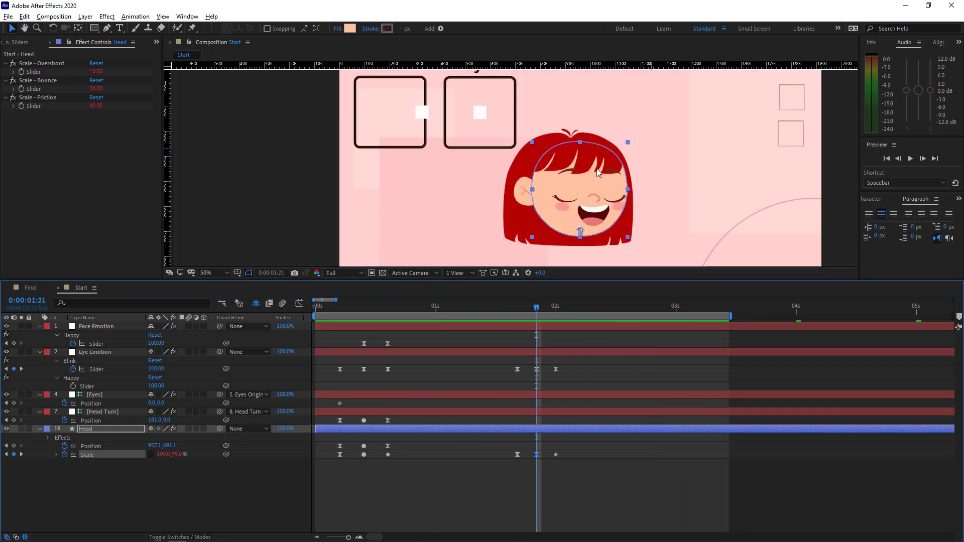
{"action": "left_click", "coordinate": [256, 303]}
{"action": "scroll", "coordinate": [126, 380], "scroll_direction": "down", "scroll_amount": 3}
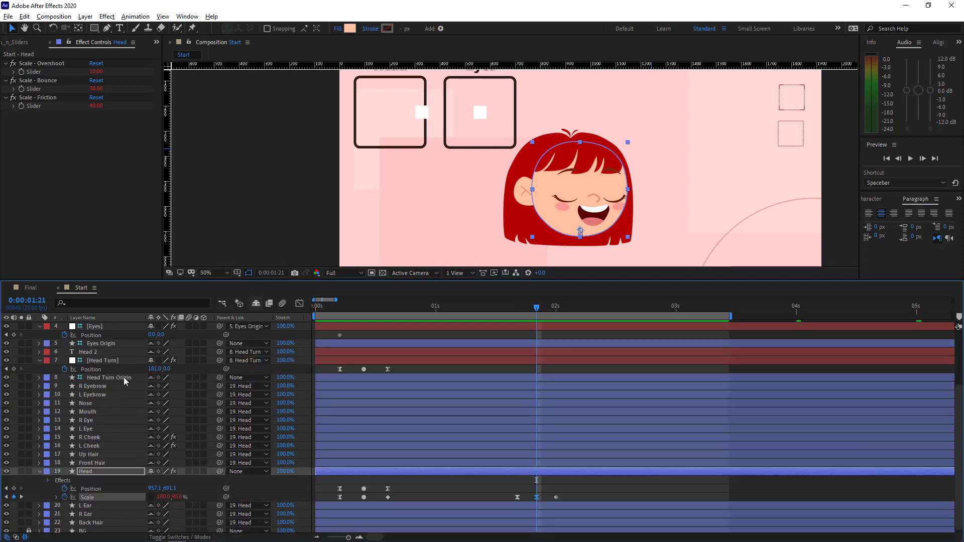
{"action": "left_click", "coordinate": [106, 387]}
{"action": "left_click", "coordinate": [98, 395], "text": "shift"}
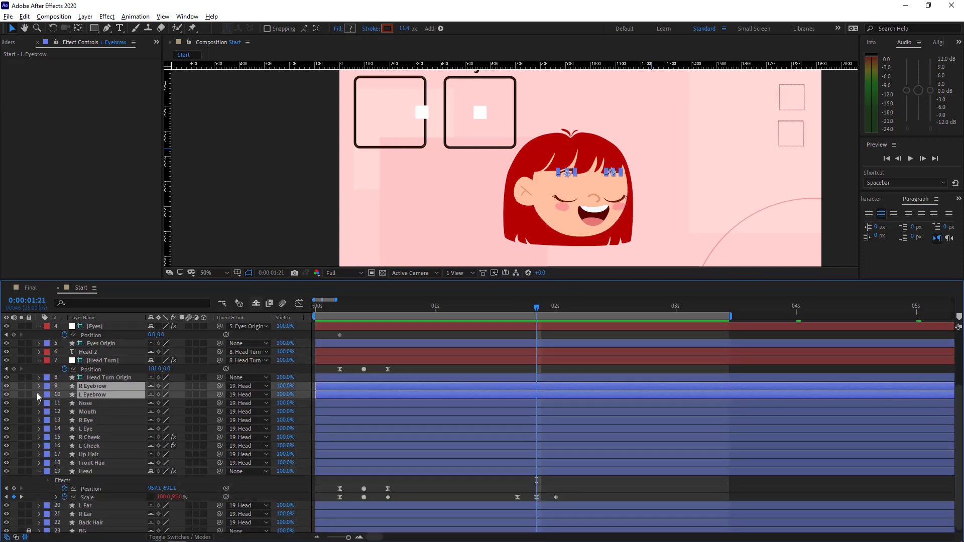
{"action": "left_click", "coordinate": [39, 395]}
{"action": "left_click", "coordinate": [64, 437]}
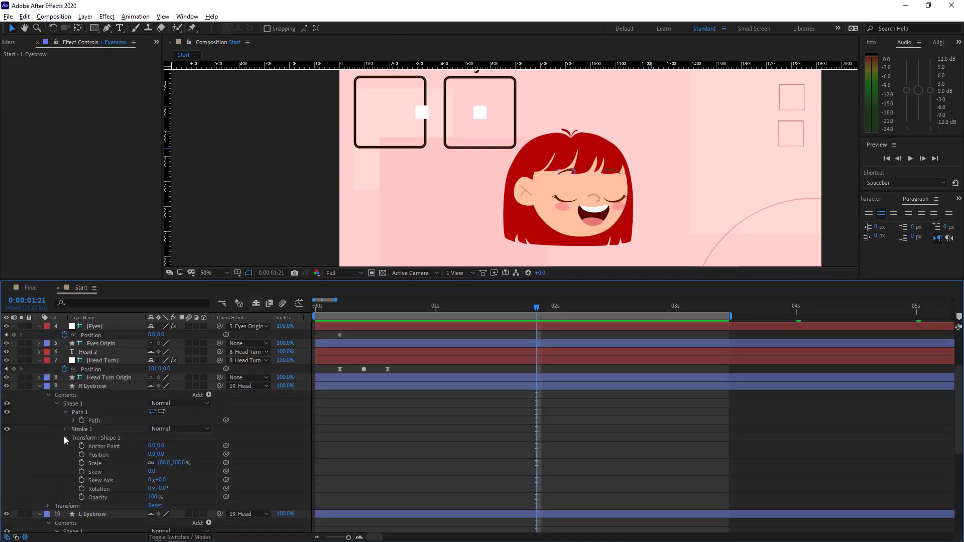
Step: Add starting Position keyframes at 0:00 to the Shape 1 transforms of both eyebrows
{"action": "left_click", "coordinate": [315, 308]}
{"action": "scroll", "coordinate": [71, 465], "scroll_direction": "down", "scroll_amount": 4}
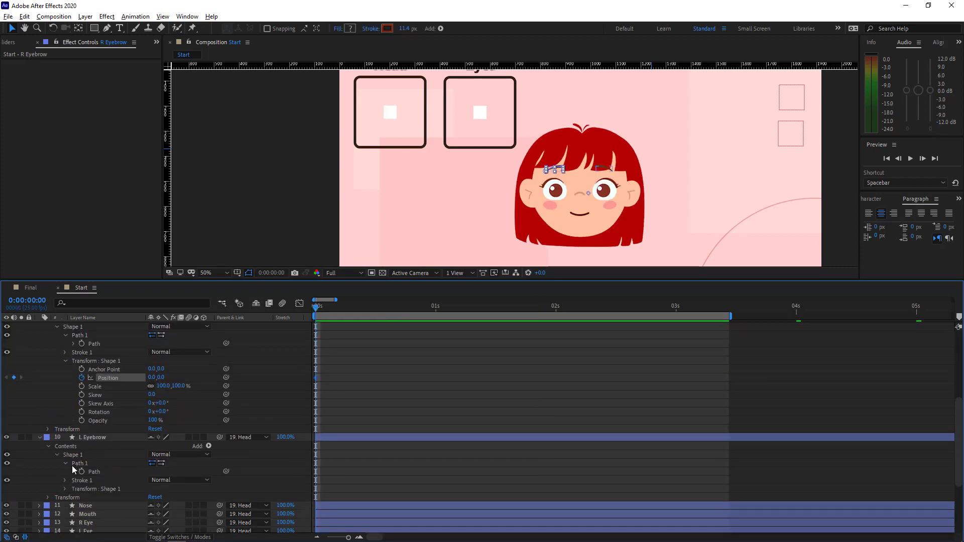
{"action": "left_click", "coordinate": [64, 410]}
{"action": "left_click", "coordinate": [83, 426]}
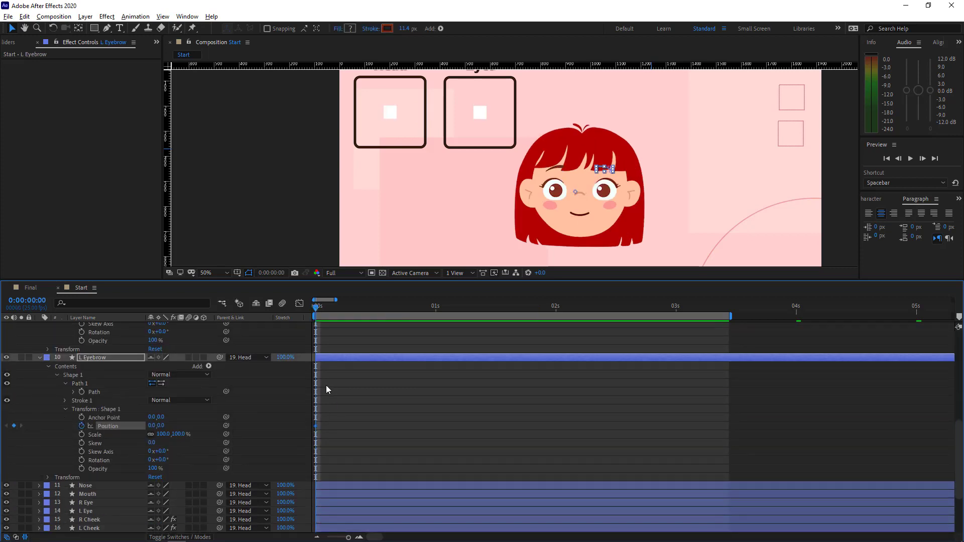
Step: At frame 1, lower both eyebrows by setting their Shape 1 Position to 0.0, 20.0
{"action": "key", "text": "Page_Down"}
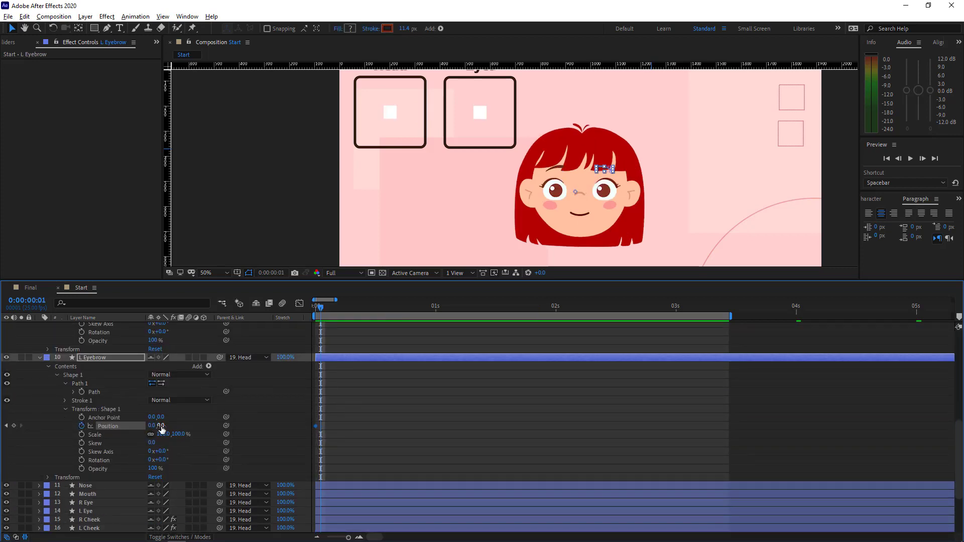
{"action": "type", "text": "20"}
{"action": "key", "text": "Return"}
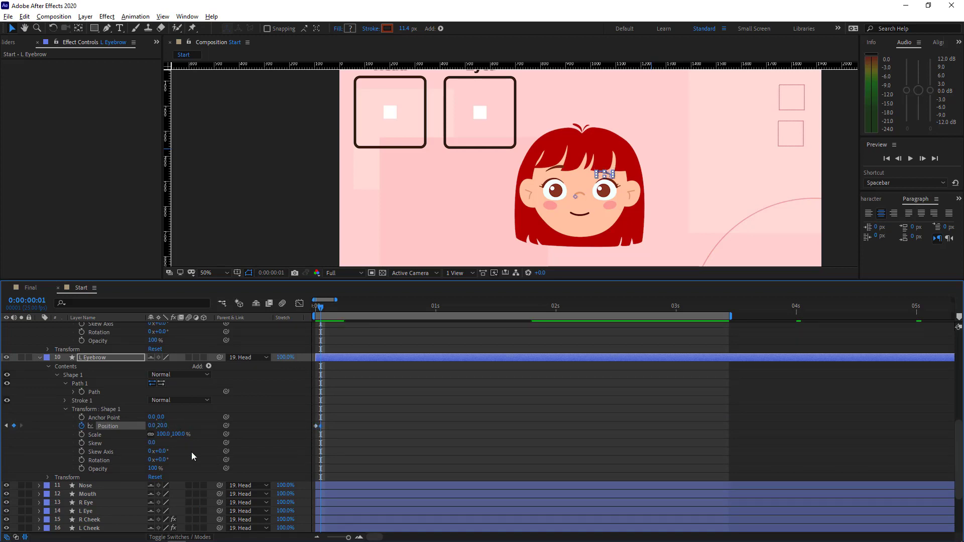
{"action": "scroll", "coordinate": [191, 452], "scroll_direction": "up", "scroll_amount": 3}
{"action": "left_click", "coordinate": [200, 379]}
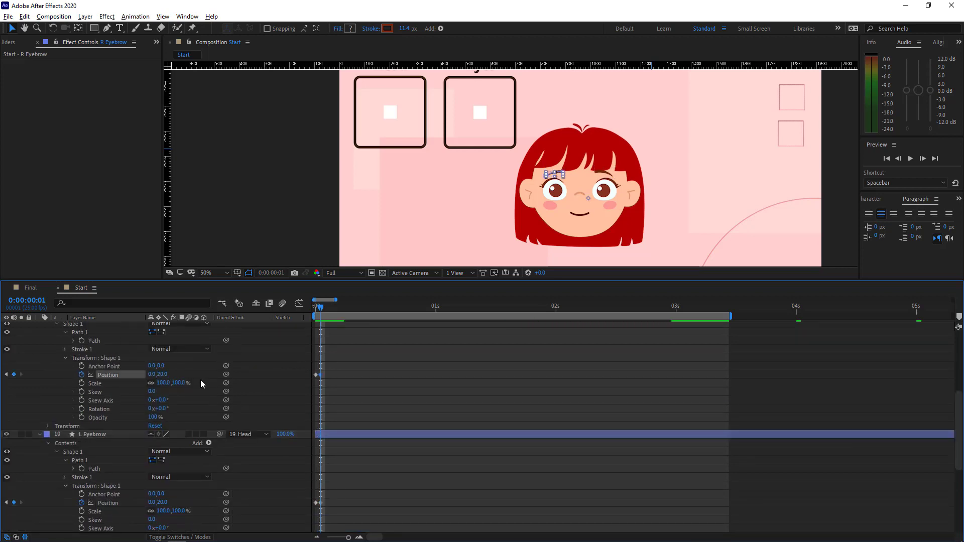
Step: Select both eyebrows' Position keyframes and create a Joysticks 'n Sliders slider from them named Eyebrows
{"action": "key", "text": "u"}
{"action": "left_click", "coordinate": [346, 353]}
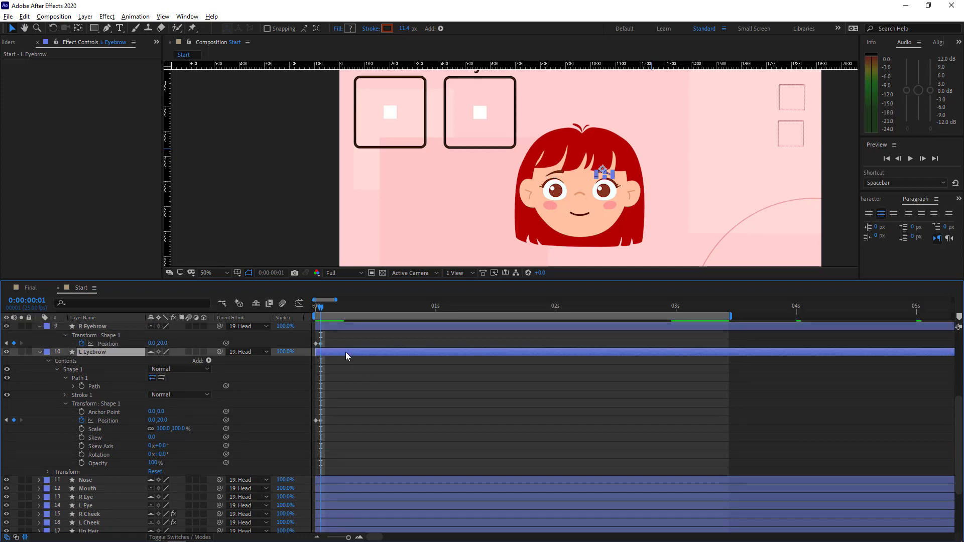
{"action": "key", "text": "u"}
{"action": "left_click_drag", "start_coordinate": [346, 351], "coordinate": [309, 391]}
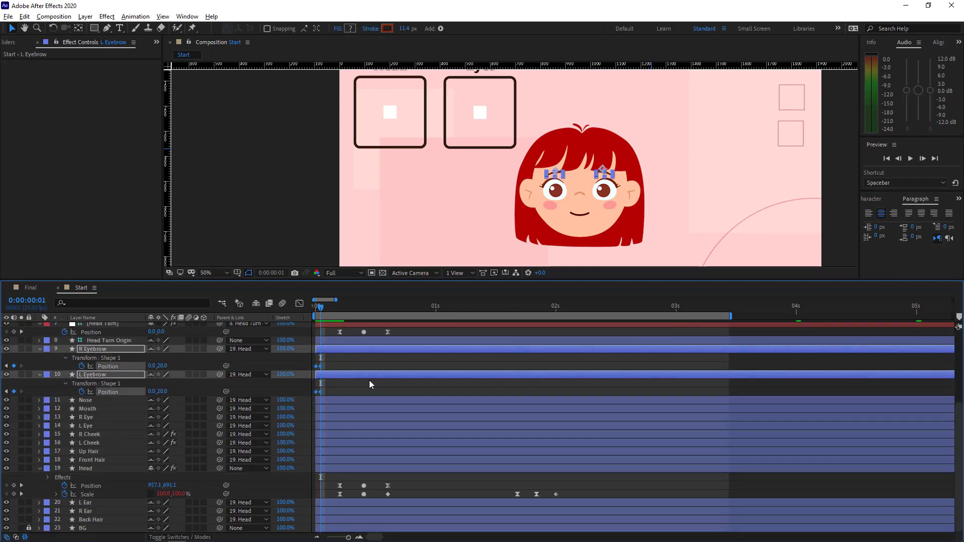
{"action": "left_click", "coordinate": [156, 42]}
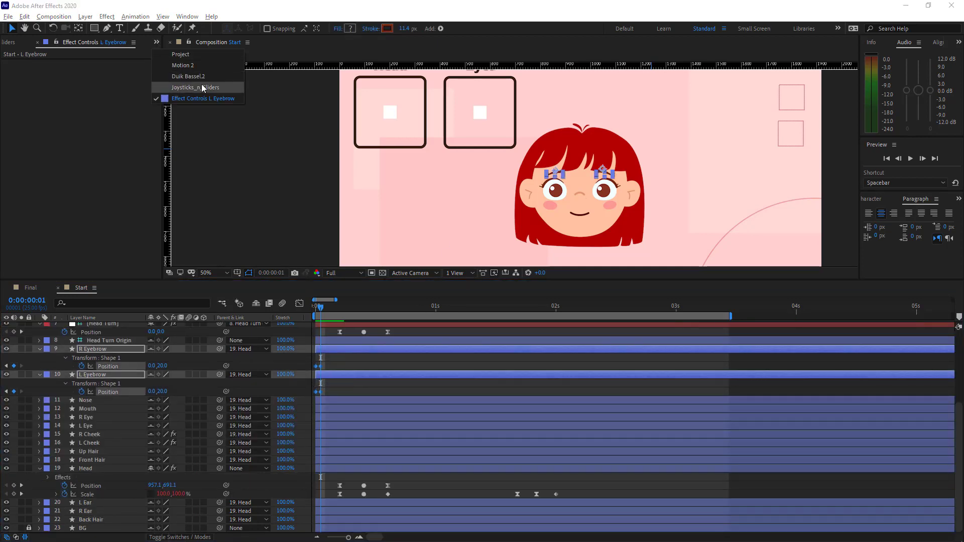
{"action": "left_click", "coordinate": [203, 89]}
{"action": "left_click", "coordinate": [86, 151]}
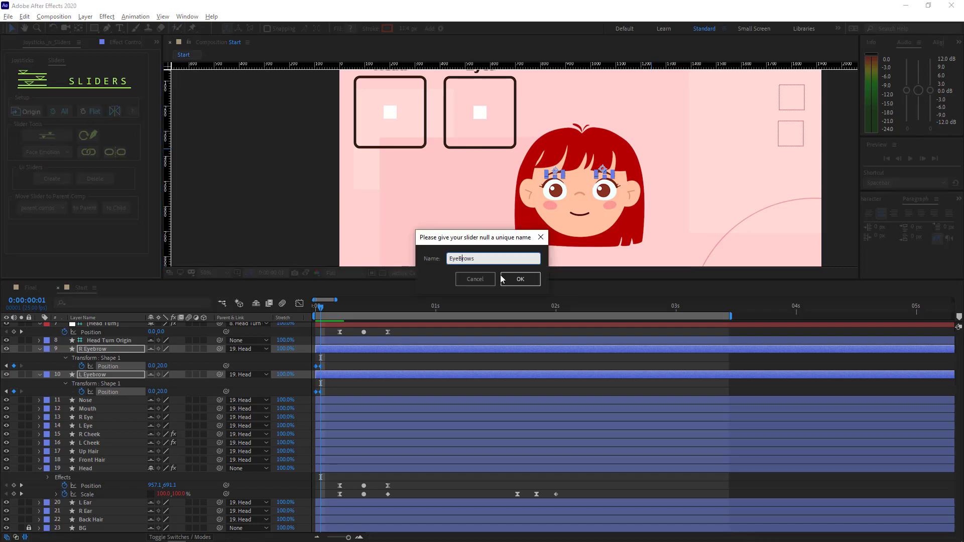
{"action": "left_click", "coordinate": [520, 279]}
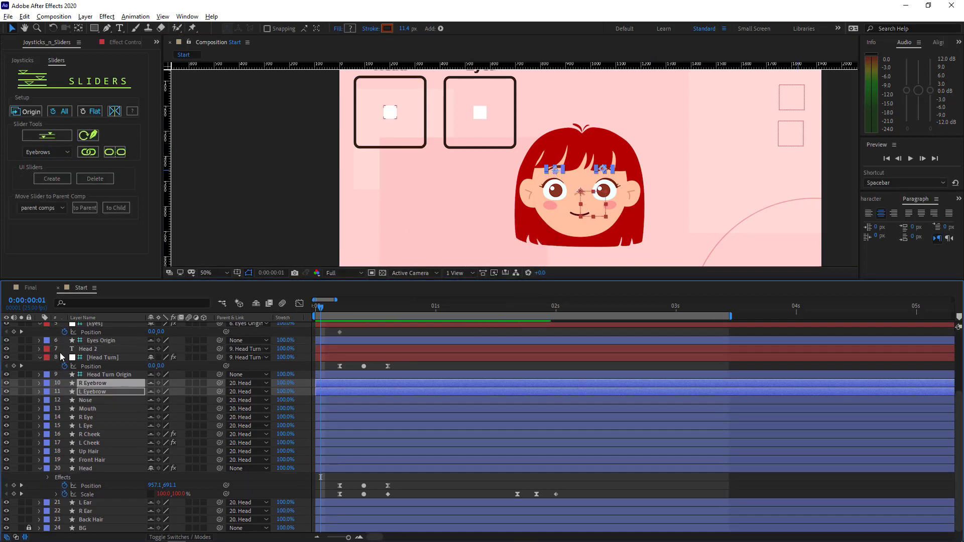
Step: Place the Eyebrows slider null beneath the two emotion control nulls beside the character
{"action": "left_click_drag", "start_coordinate": [592, 209], "coordinate": [789, 175]}
{"action": "scroll", "coordinate": [53, 369], "scroll_direction": "up", "scroll_amount": 4}
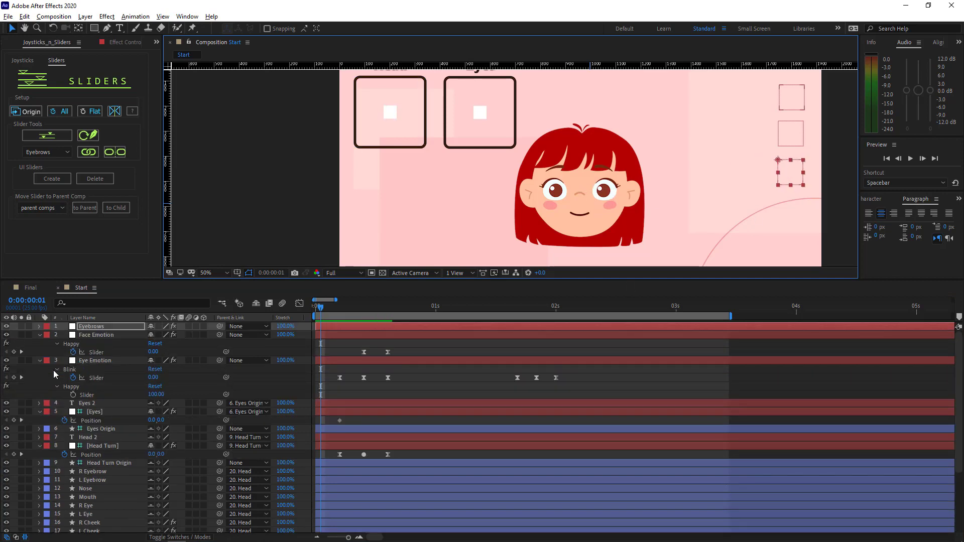
{"action": "scroll", "coordinate": [133, 337], "scroll_direction": "up", "scroll_amount": 1}
Step: Start keyframing the Eyebrows slider at 0, hide the shy layers again and fit the composition in the viewer
{"action": "left_click", "coordinate": [125, 42]}
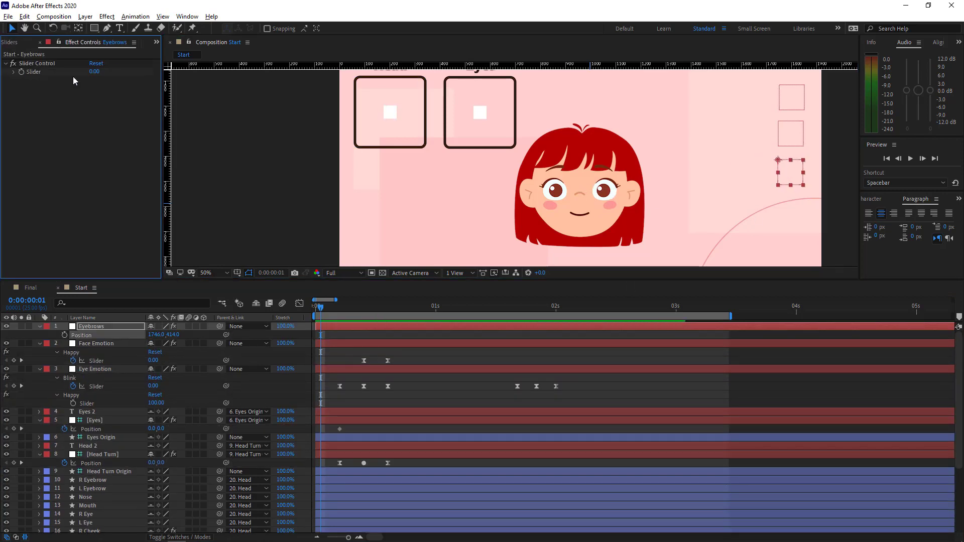
{"action": "left_click", "coordinate": [21, 72]}
{"action": "key", "text": "u"}
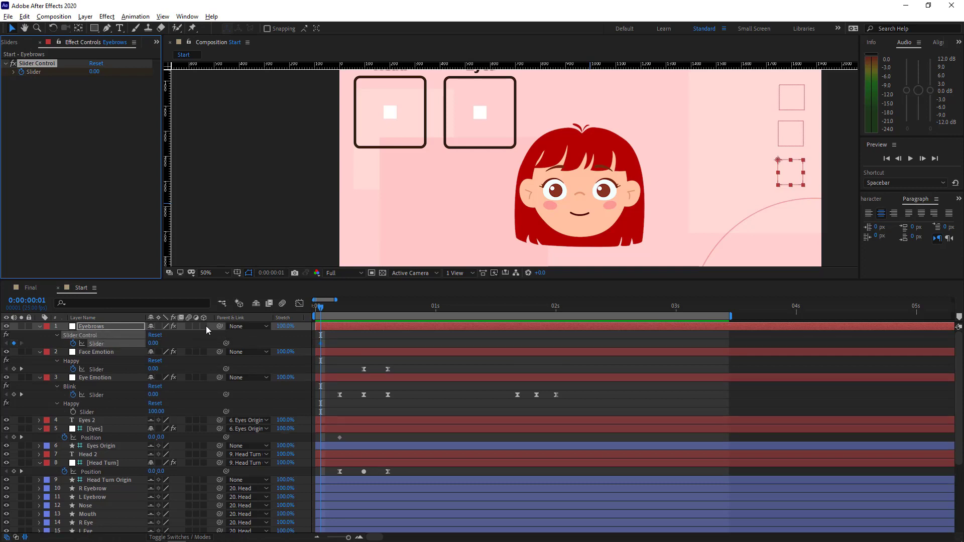
{"action": "left_click", "coordinate": [256, 303]}
{"action": "left_click", "coordinate": [214, 274]}
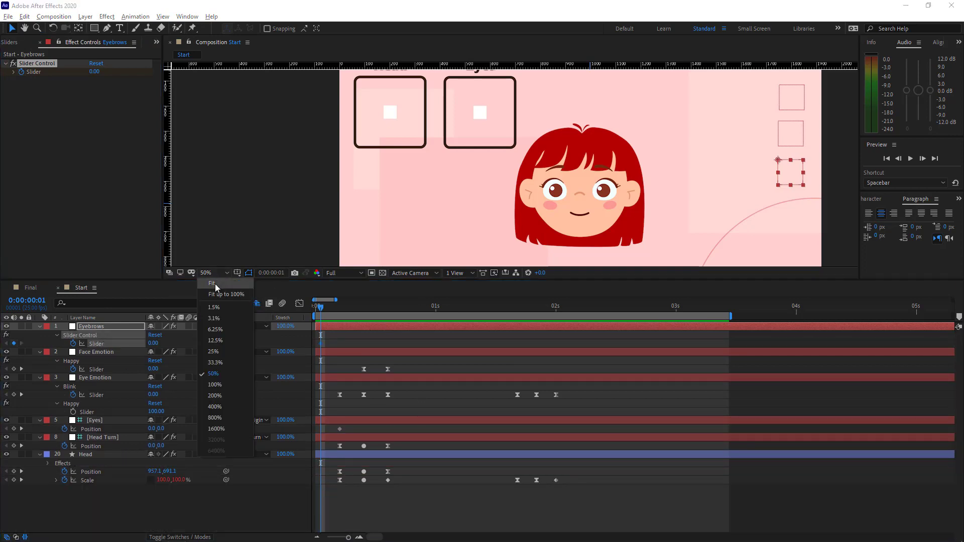
{"action": "left_click", "coordinate": [215, 284]}
Step: Align the first Eyebrows slider keyframe with the first blink's start, set the slider to 100 at 0:10, and apply Easy Ease
{"action": "left_click_drag", "start_coordinate": [322, 309], "coordinate": [364, 316]}
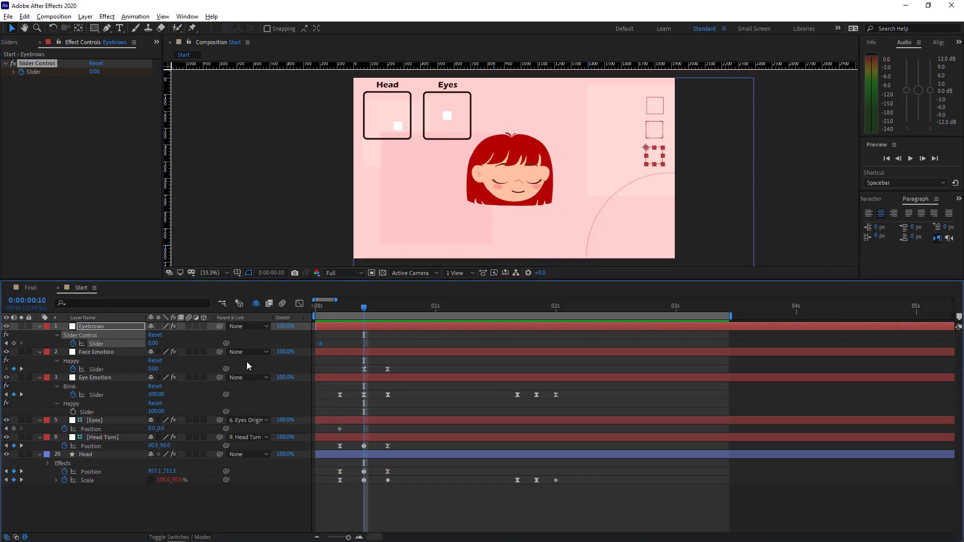
{"action": "left_click_drag", "start_coordinate": [324, 344], "coordinate": [339, 350]}
{"action": "left_click", "coordinate": [153, 344]}
{"action": "type", "text": "100"}
{"action": "key", "text": "Return"}
{"action": "right_click", "coordinate": [340, 344]}
{"action": "mouse_move", "coordinate": [417, 467]}
{"action": "left_click", "coordinate": [499, 424]}
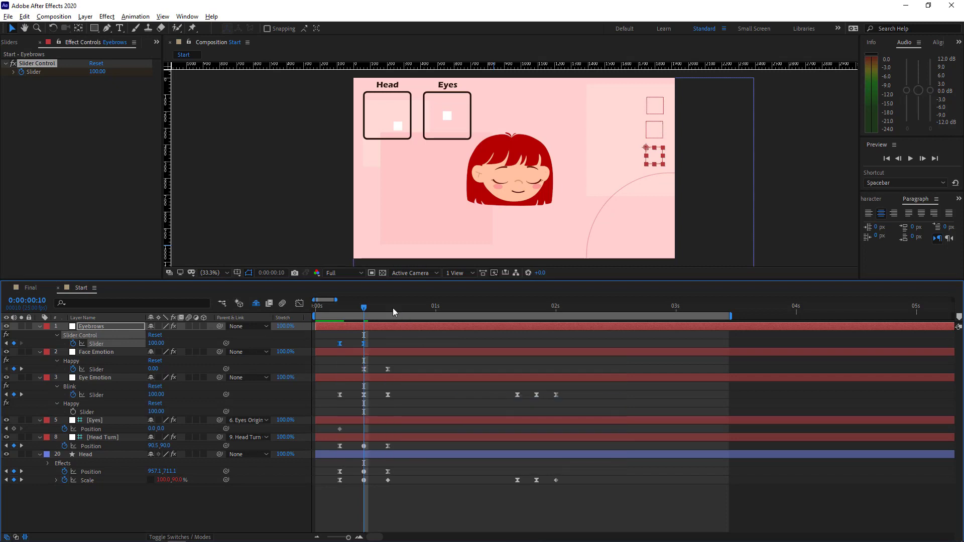
Step: Copy the first Eyebrows slider keyframe to 0:15 so the brows return to rest after the first blink
{"action": "left_click", "coordinate": [390, 307]}
{"action": "left_click", "coordinate": [340, 344]}
{"action": "key", "text": "ctrl+v"}
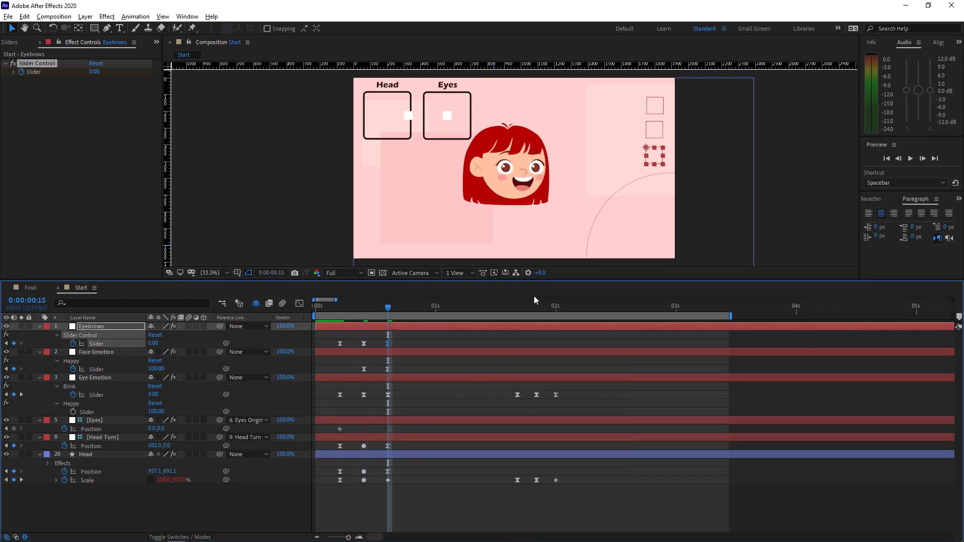
Step: Copy the three Eyebrows slider keyframes to 1:17 for the second blink
{"action": "left_click", "coordinate": [517, 307]}
{"action": "left_click_drag", "start_coordinate": [403, 340], "coordinate": [335, 349]}
{"action": "key", "text": "ctrl+c"}
{"action": "key", "text": "ctrl+v"}
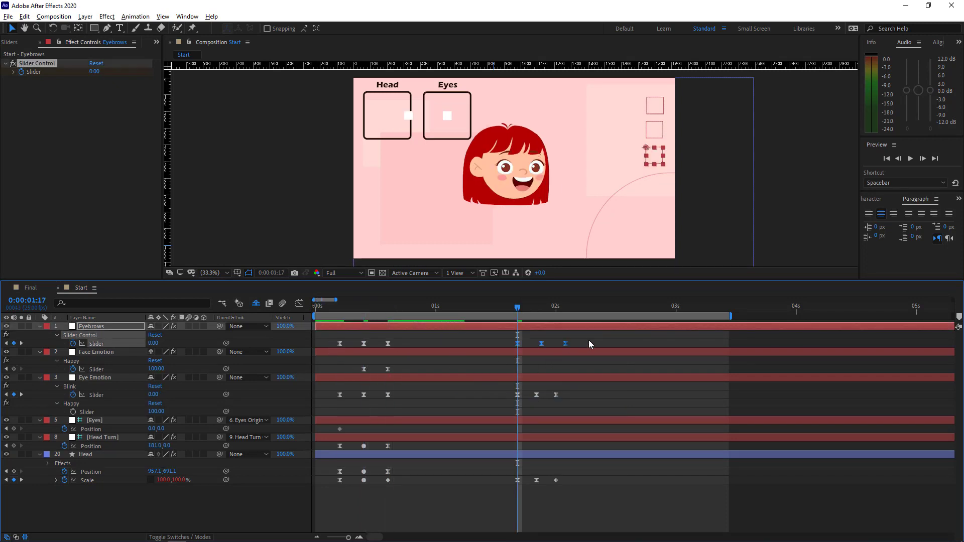
Step: Align the middle copied Eyebrows keyframe with the blink at 1:21, start the first copy slightly before the blink, and preview
{"action": "left_click", "coordinate": [590, 342]}
{"action": "left_click", "coordinate": [538, 308]}
{"action": "left_click_drag", "start_coordinate": [541, 344], "coordinate": [537, 344]}
{"action": "left_click_drag", "start_coordinate": [564, 314], "coordinate": [566, 345]}
{"action": "left_click", "coordinate": [501, 306]}
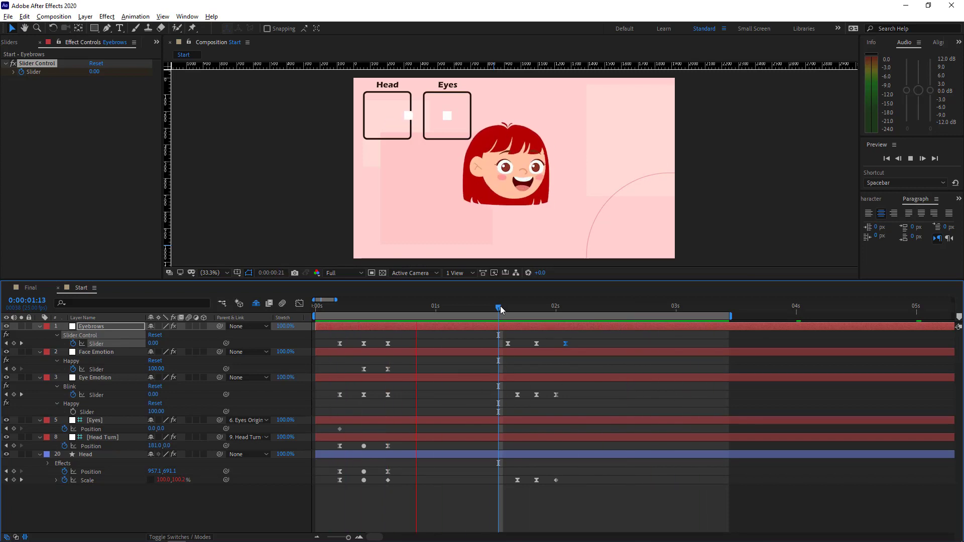
Step: Extend the work area past 6 seconds, hold the Head Turn joystick at 2:23, and move it to -161.9, 0.0 at 3:08
{"action": "key", "text": "minus"}
{"action": "left_click_drag", "start_coordinate": [573, 316], "coordinate": [770, 316]}
{"action": "left_click_drag", "start_coordinate": [513, 307], "coordinate": [532, 307]}
{"action": "left_click", "coordinate": [409, 117]}
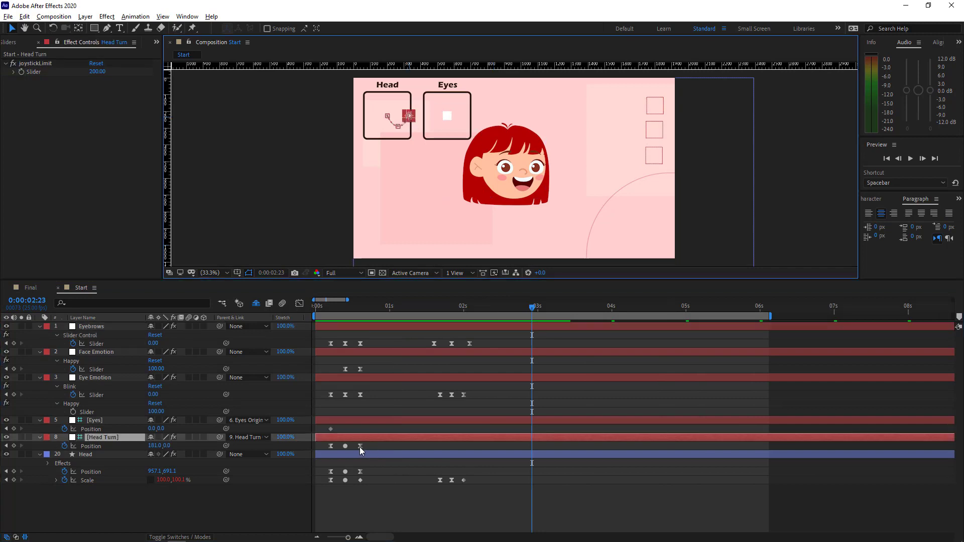
{"action": "key", "text": "shift+Page_Down"}
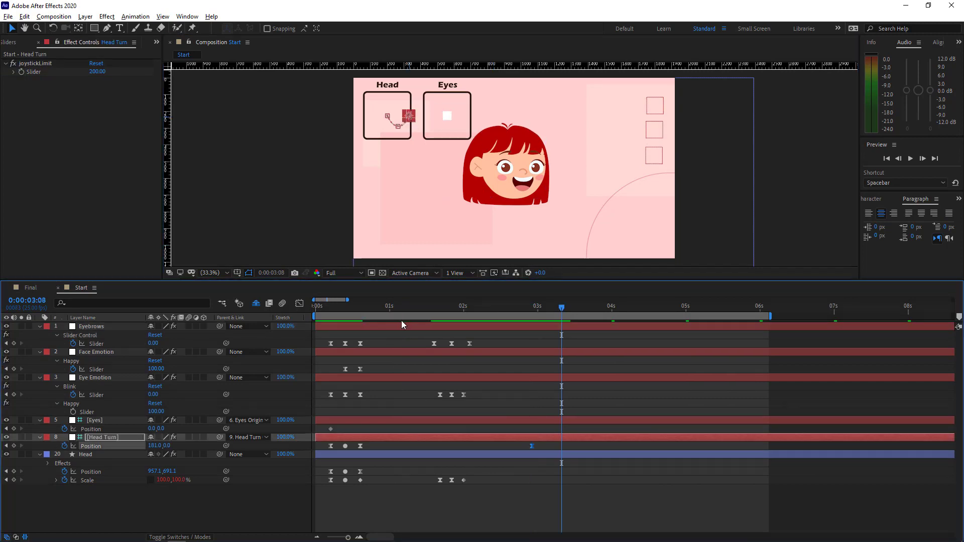
{"action": "left_click_drag", "start_coordinate": [409, 117], "coordinate": [368, 116]}
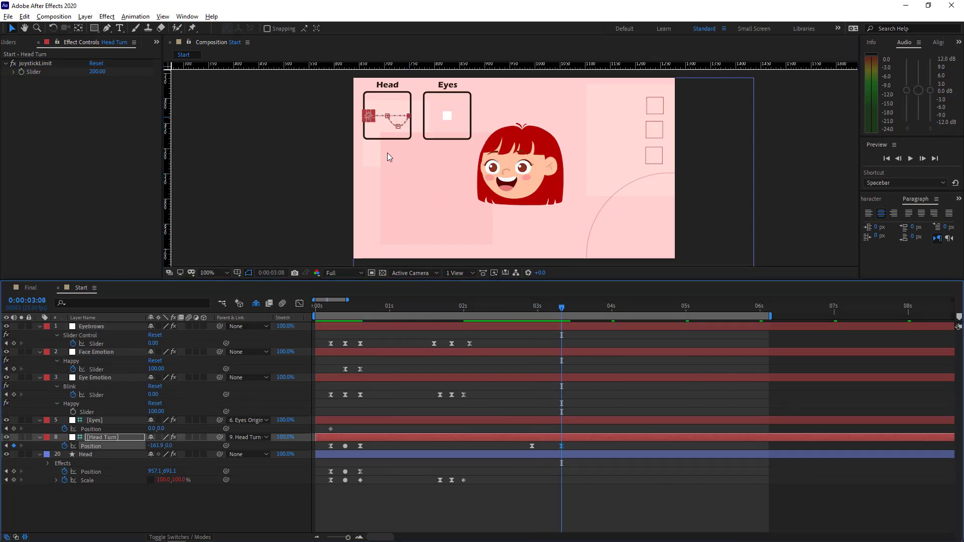
Step: At 3:03, lower the Head Turn joystick to 9.6, 100.0, curve its motion path with the Pen tool, and preview the turn
{"action": "scroll", "coordinate": [387, 157], "scroll_direction": "up", "scroll_amount": 5}
{"action": "left_click_drag", "start_coordinate": [562, 308], "coordinate": [547, 307]}
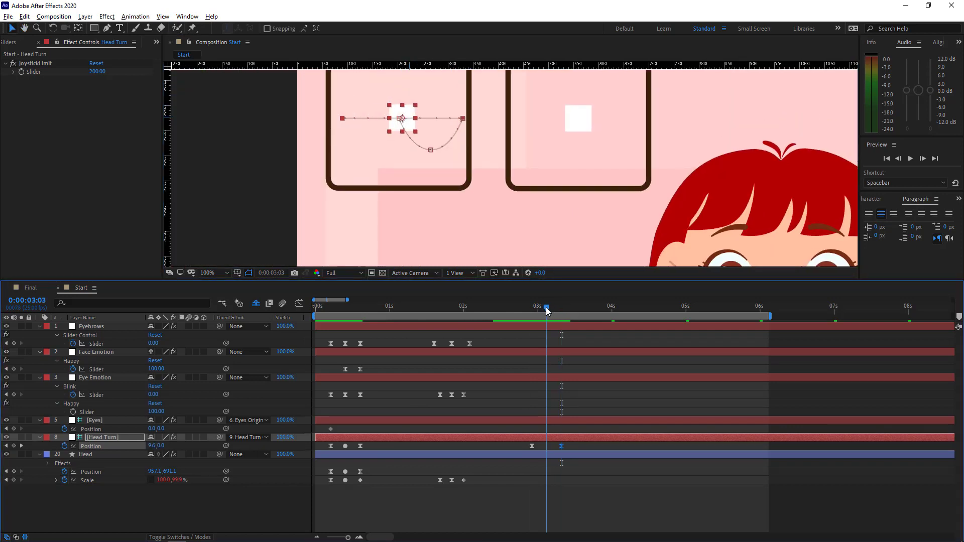
{"action": "left_click_drag", "start_coordinate": [403, 118], "coordinate": [404, 187]}
{"action": "key", "text": "shift+Down"}
{"action": "key", "text": "g"}
{"action": "left_click_drag", "start_coordinate": [403, 153], "coordinate": [370, 155]}
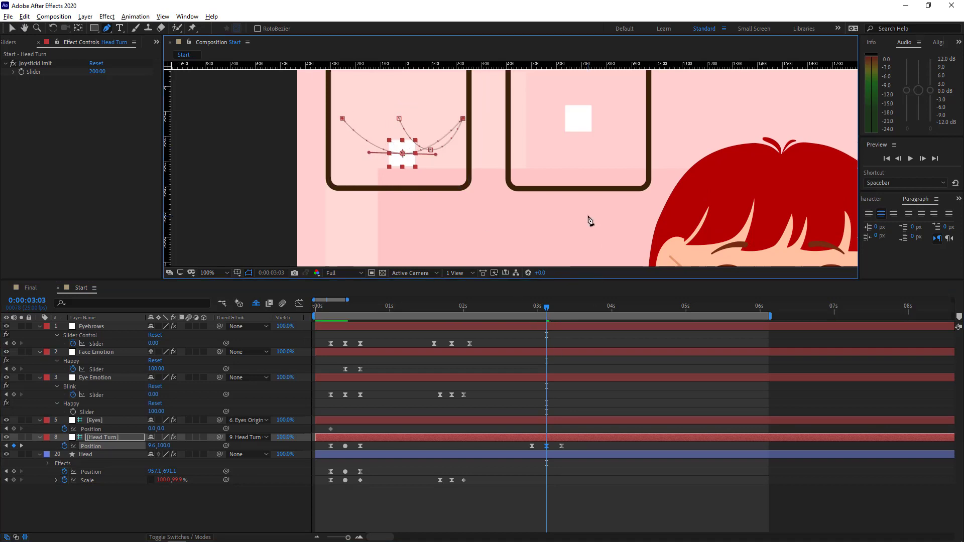
{"action": "scroll", "coordinate": [588, 217], "scroll_direction": "down", "scroll_amount": 4}
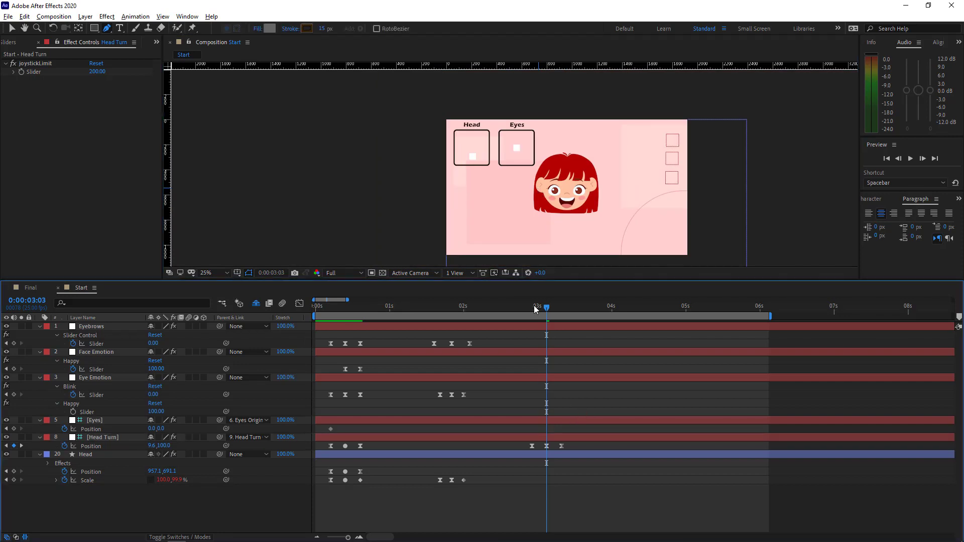
{"action": "left_click_drag", "start_coordinate": [535, 305], "coordinate": [546, 307]}
Step: Copy the Head's first three Position and Scale keyframes to 2:23 and check the squash at 3:03
{"action": "left_click_drag", "start_coordinate": [375, 470], "coordinate": [323, 486]}
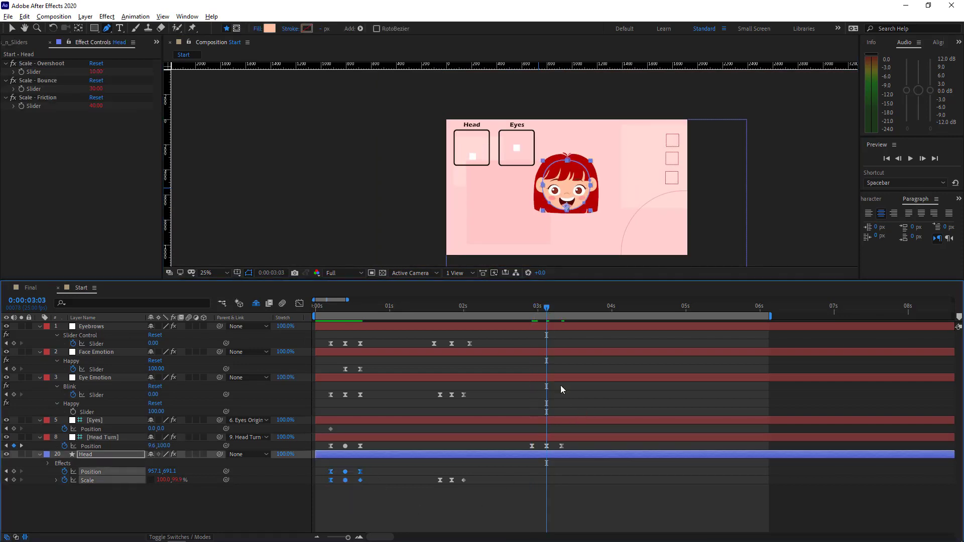
{"action": "left_click", "coordinate": [532, 310]}
{"action": "key", "text": "ctrl+v"}
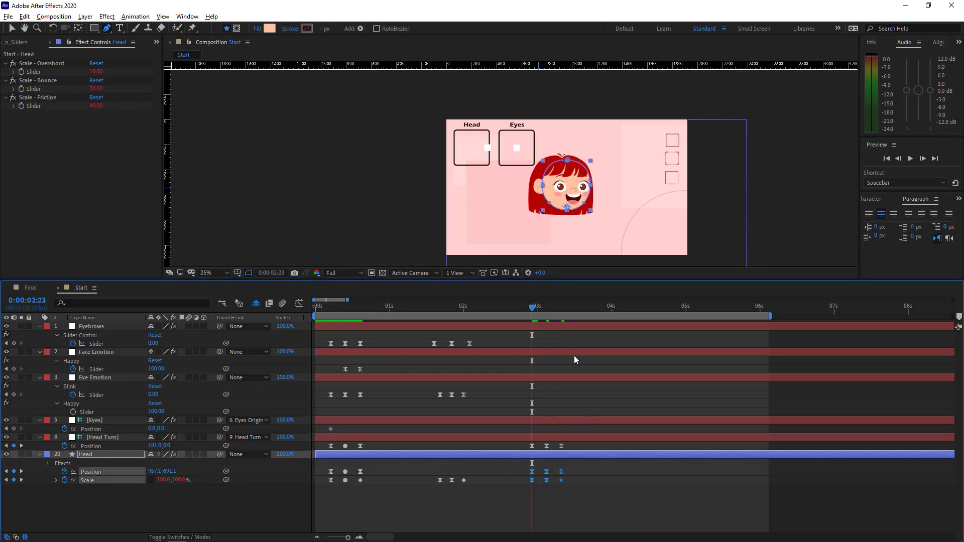
{"action": "left_click", "coordinate": [547, 306]}
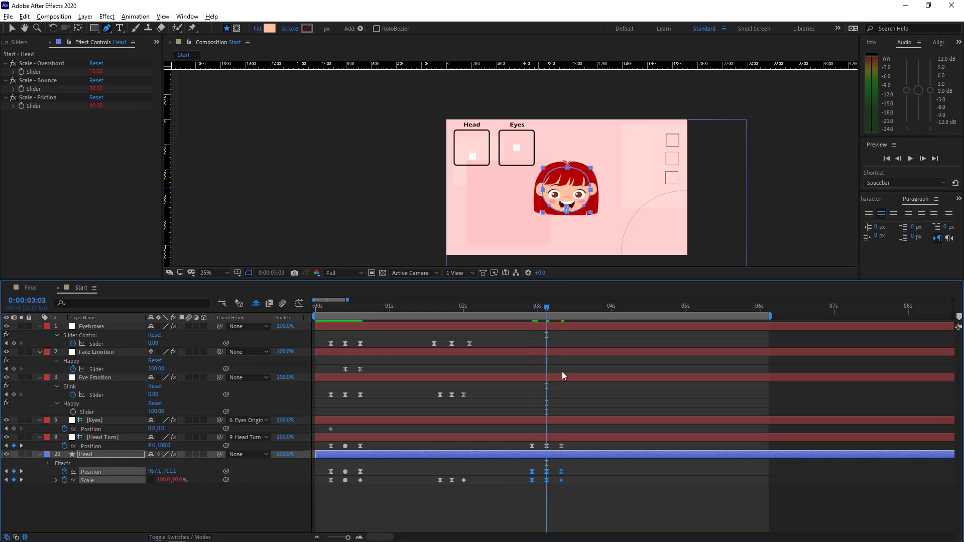
Step: Copy the Eye Emotion Blink keyframe from 2:00 to 2:23, and set the Blink slider to 1003 at 3:03
{"action": "left_click", "coordinate": [534, 305]}
{"action": "left_click", "coordinate": [217, 526]}
{"action": "left_click", "coordinate": [463, 395]}
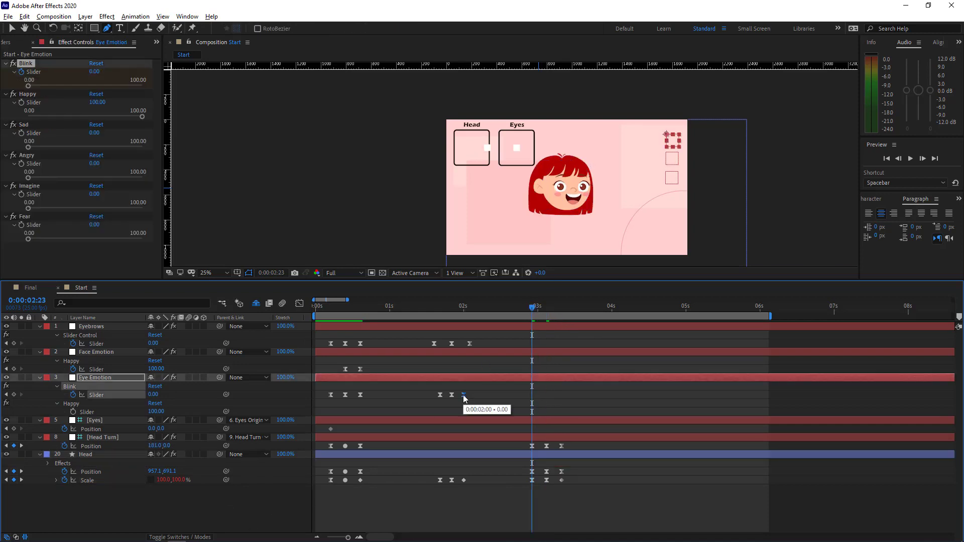
{"action": "left_click", "coordinate": [546, 308]}
{"action": "left_click", "coordinate": [94, 72]}
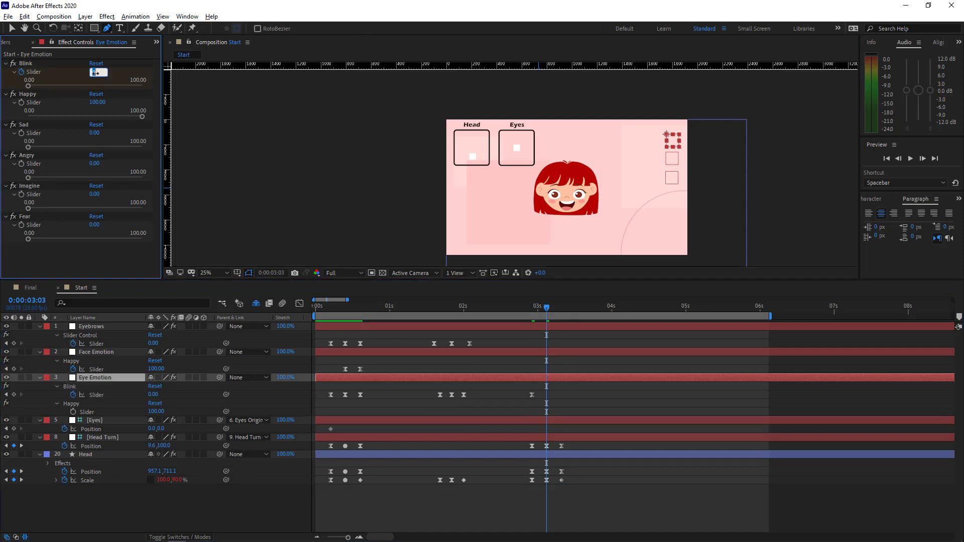
{"action": "type", "text": "1003"}
{"action": "key", "text": "Return"}
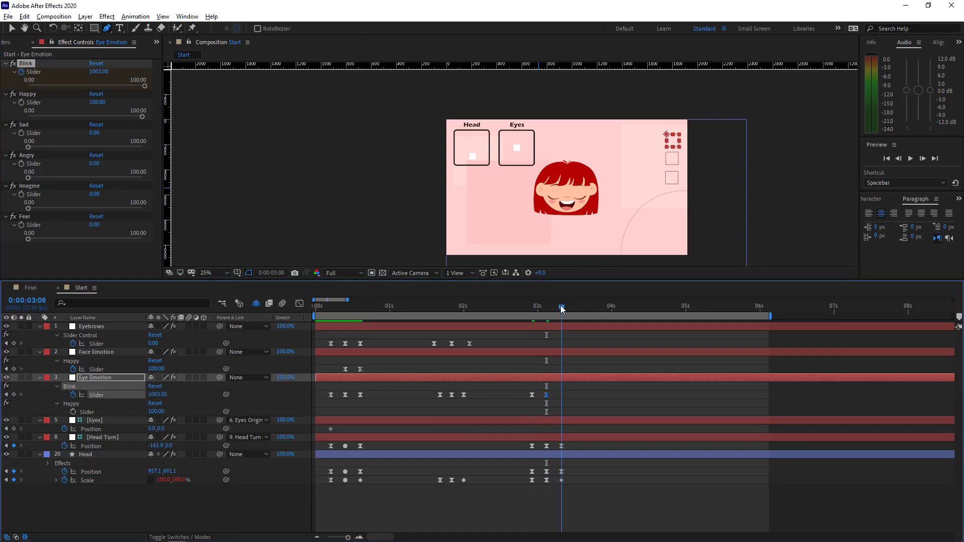
Step: Set Eye Emotion's Blink slider to 0 at 3:08, and start keyframing its Sad slider at 0 from 3:03
{"action": "left_click", "coordinate": [562, 306]}
{"action": "left_click", "coordinate": [101, 72]}
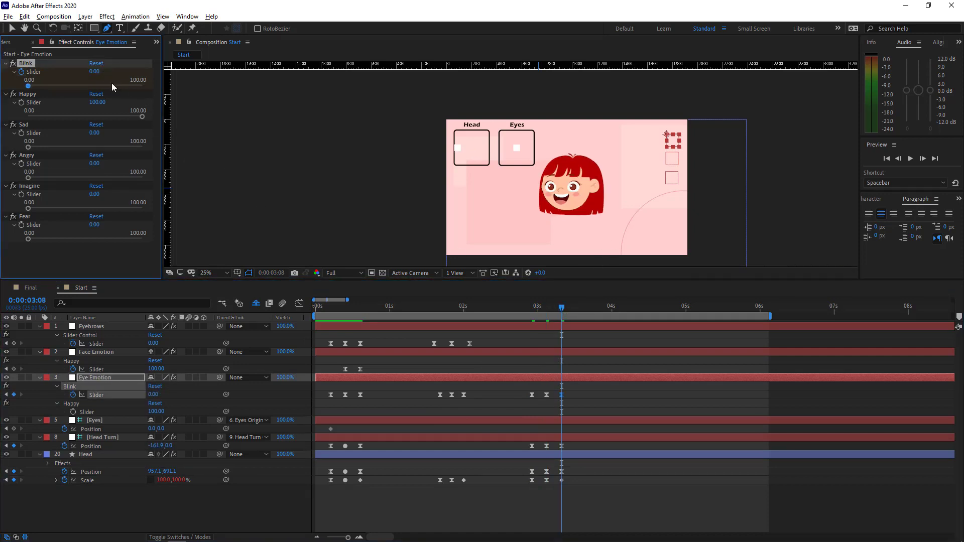
{"action": "left_click", "coordinate": [21, 135]}
{"action": "left_click", "coordinate": [546, 308]}
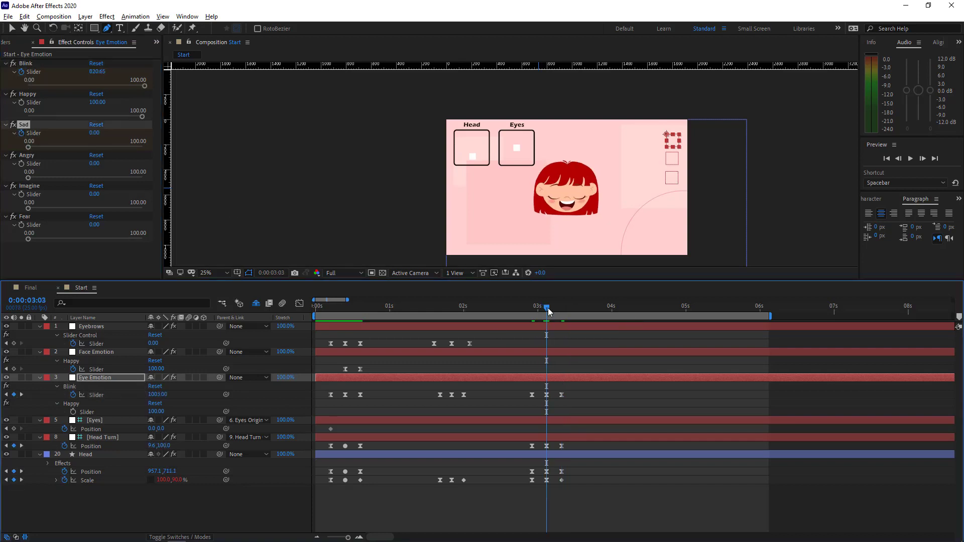
{"action": "key", "text": "u"}
{"action": "key", "text": "u"}
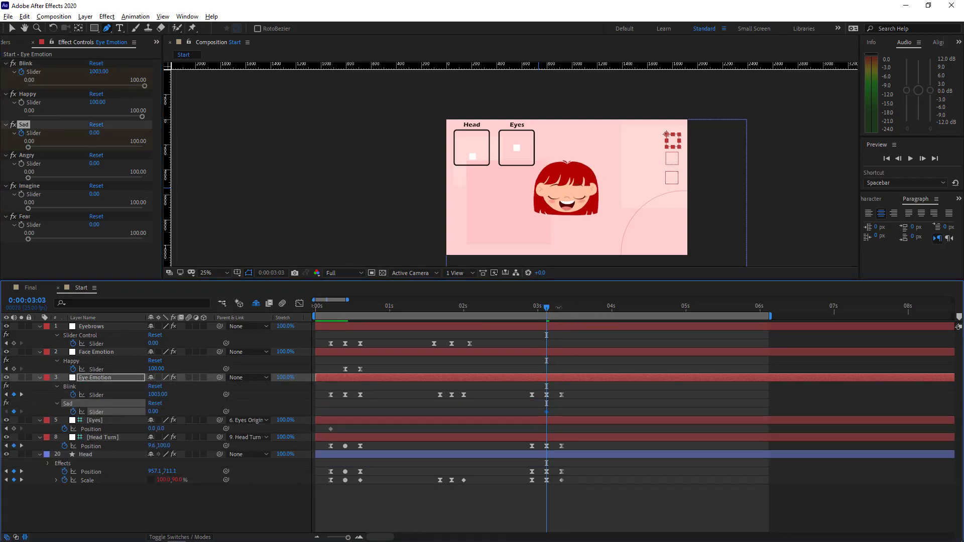
Step: Set Eye Emotion's Sad slider to 100 at 3:08 and apply Easy Ease to its Sad keyframes
{"action": "left_click", "coordinate": [561, 307]}
{"action": "left_click", "coordinate": [94, 133]}
{"action": "type", "text": "10"}
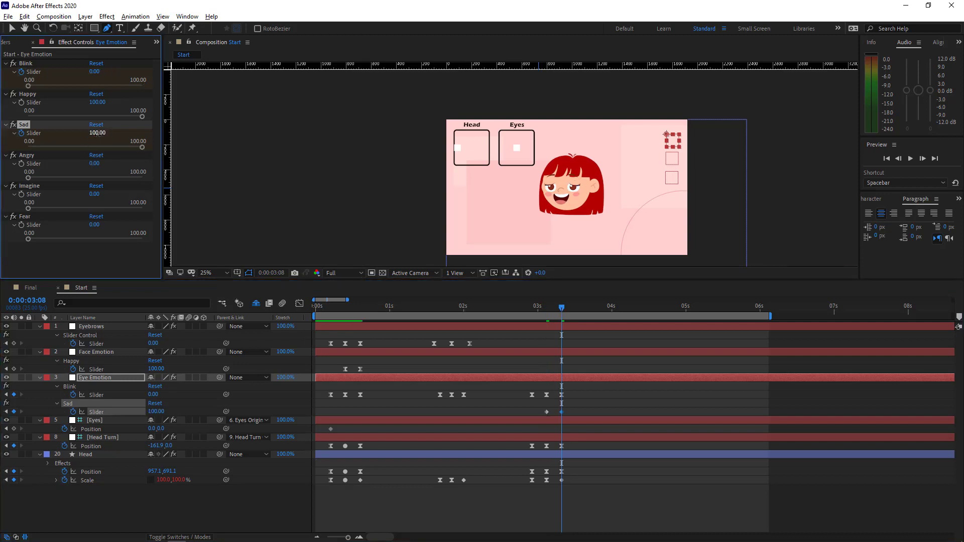
{"action": "left_click_drag", "start_coordinate": [568, 405], "coordinate": [543, 416]}
{"action": "right_click", "coordinate": [546, 413]}
{"action": "mouse_move", "coordinate": [564, 405]}
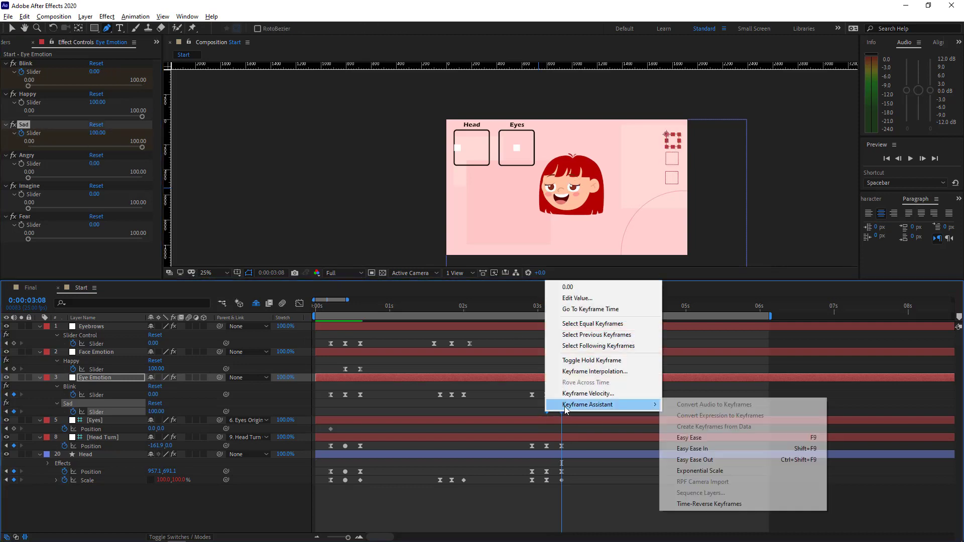
{"action": "left_click", "coordinate": [668, 438]}
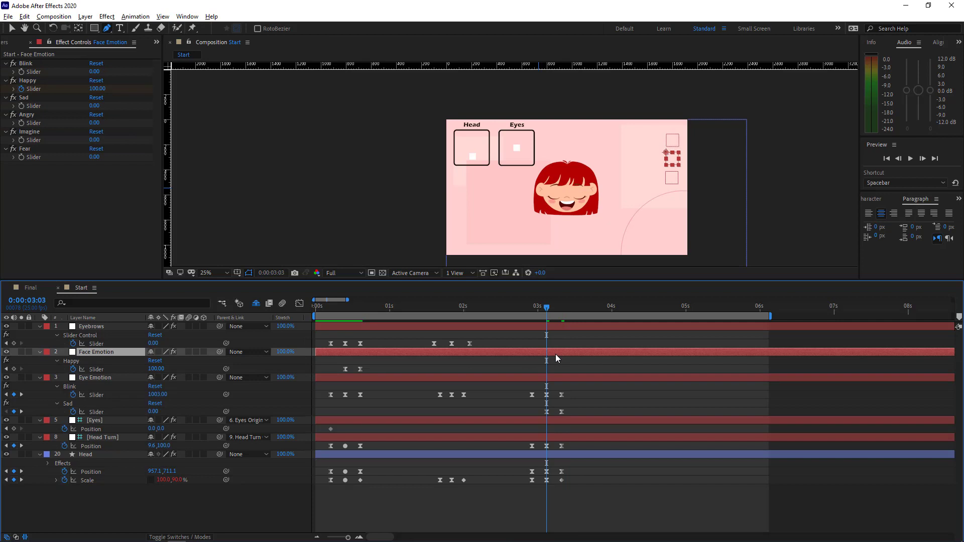
Step: Keyframe Face Emotion's Sad slider from 0 at 3:03 to 100 at 3:08, and set Happy to 0 at 3:08
{"action": "left_click", "coordinate": [561, 310]}
{"action": "left_click", "coordinate": [92, 106]}
{"action": "key", "text": "Return"}
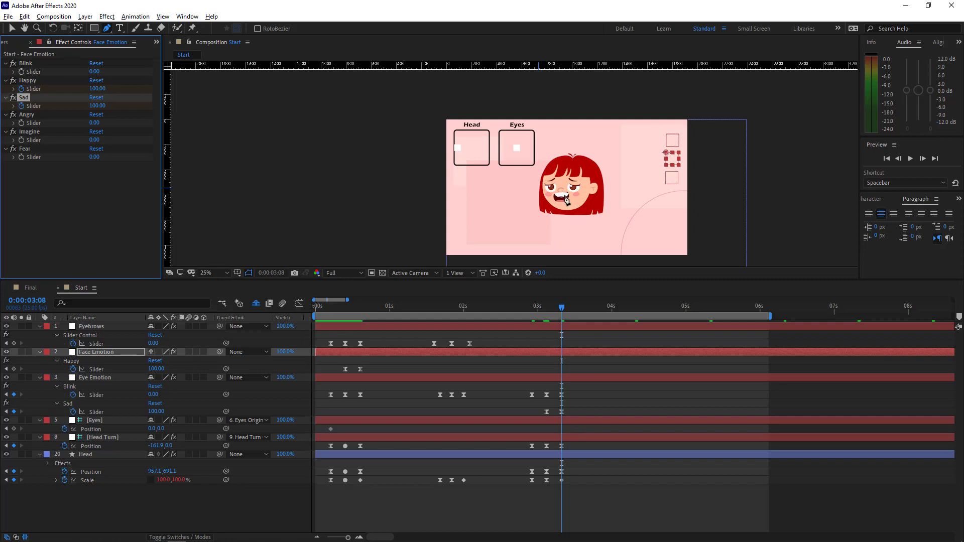
{"action": "left_click", "coordinate": [98, 89]}
{"action": "type", "text": "0"}
{"action": "key", "text": "Return"}
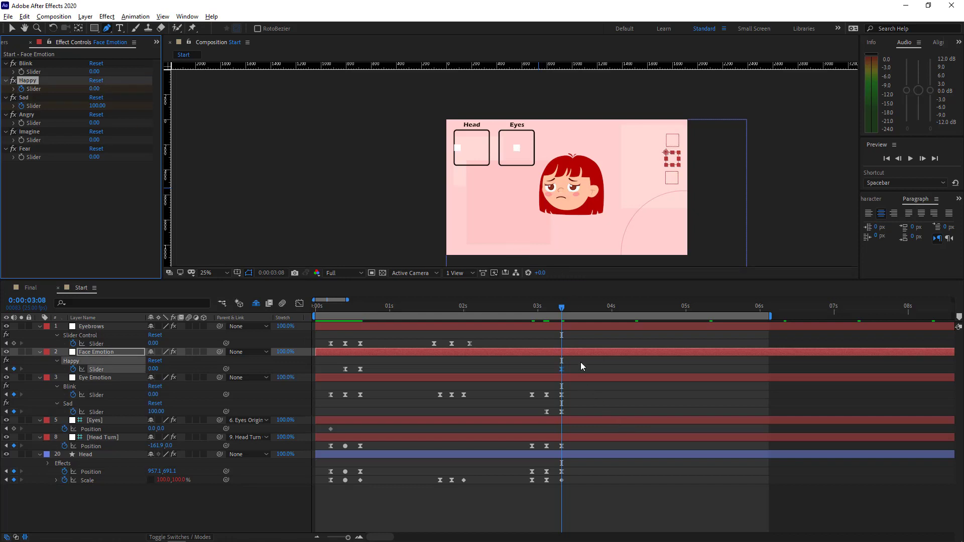
Step: Set Face Emotion's Happy slider to 100 at 3:03 and check the transition into the sad expression
{"action": "key", "text": "u"}
{"action": "key", "text": "u"}
{"action": "left_click", "coordinate": [548, 309]}
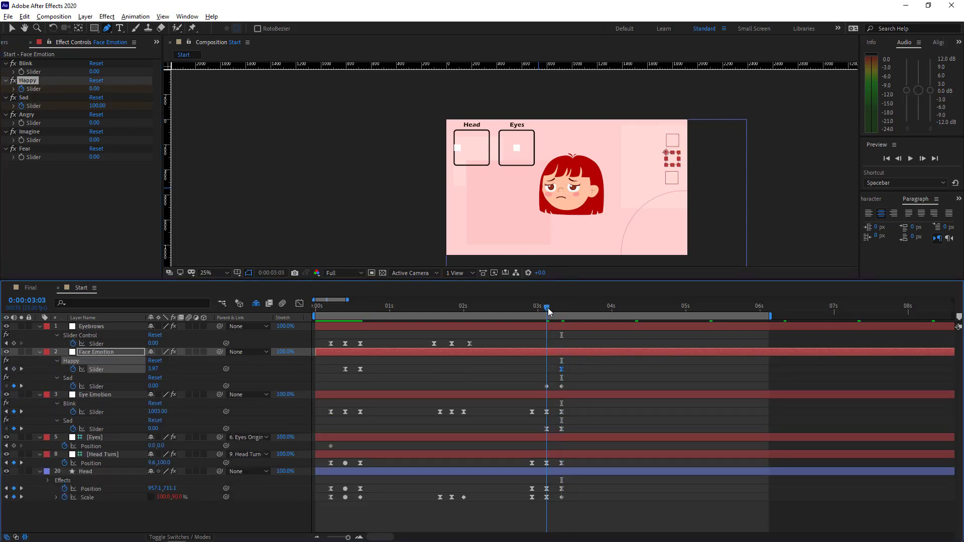
{"action": "left_click", "coordinate": [98, 89]}
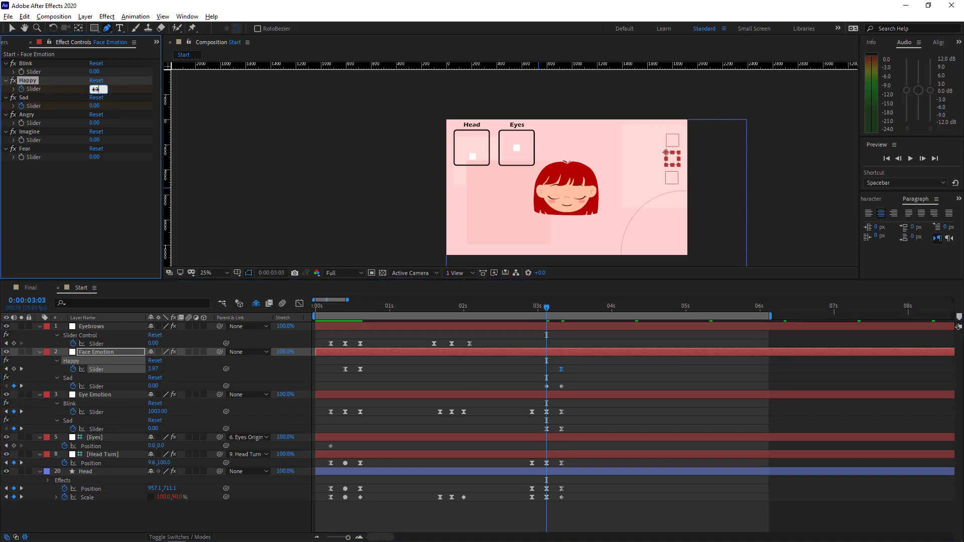
{"action": "type", "text": "100"}
{"action": "key", "text": "Return"}
{"action": "left_click", "coordinate": [591, 417]}
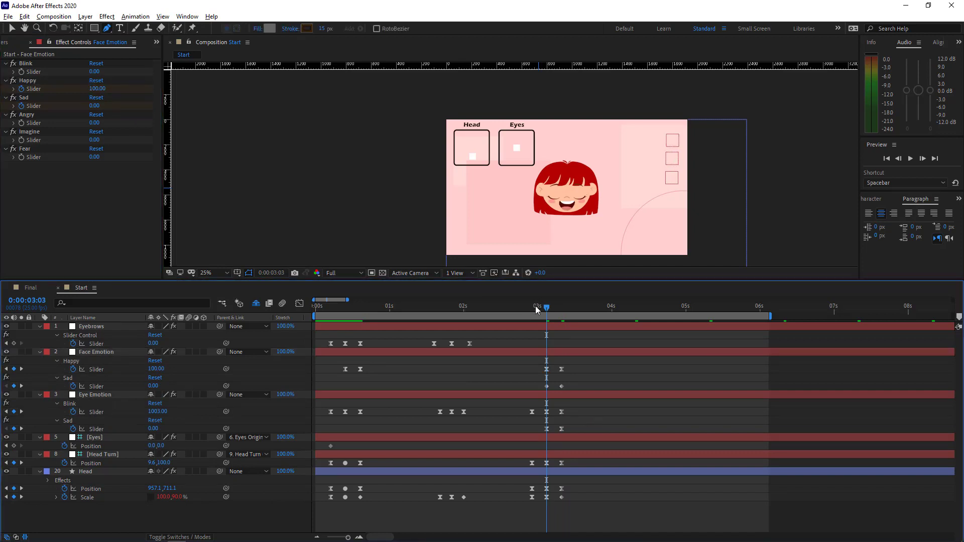
{"action": "mouse_move", "coordinate": [536, 308]}
{"action": "left_mouse_down"}
{"action": "mouse_move", "coordinate": [555, 309]}
{"action": "mouse_move", "coordinate": [533, 314]}
{"action": "left_mouse_up"}
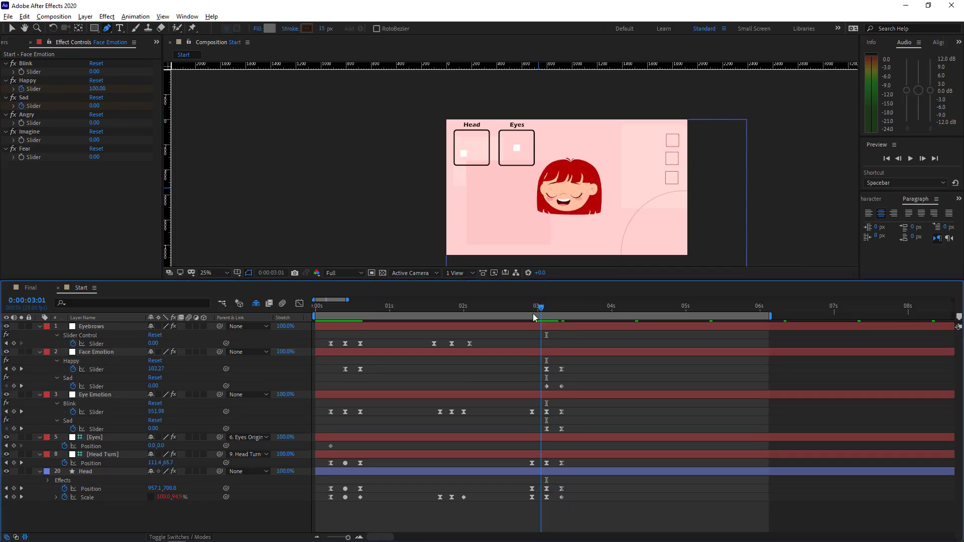
{"action": "left_click", "coordinate": [534, 314]}
{"action": "left_click", "coordinate": [546, 313]}
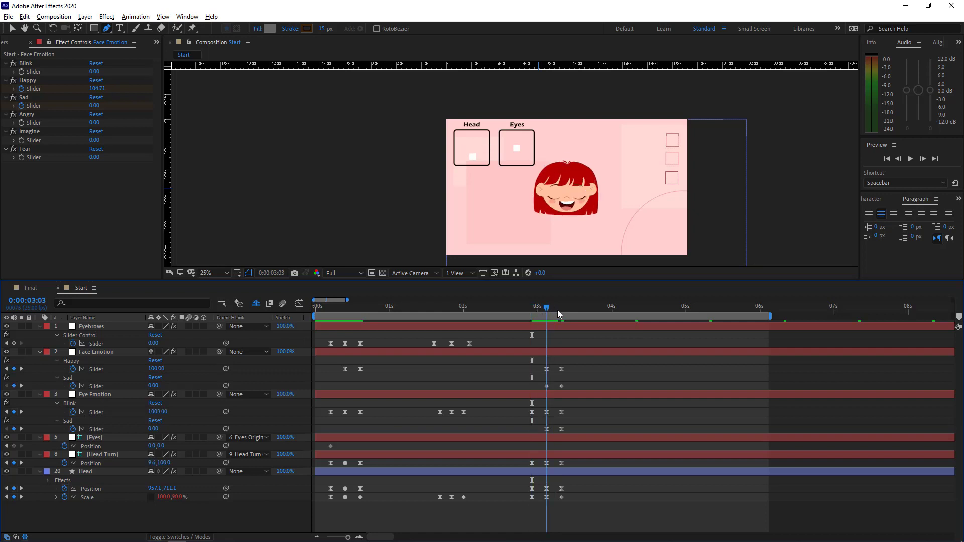
{"action": "left_click", "coordinate": [559, 310]}
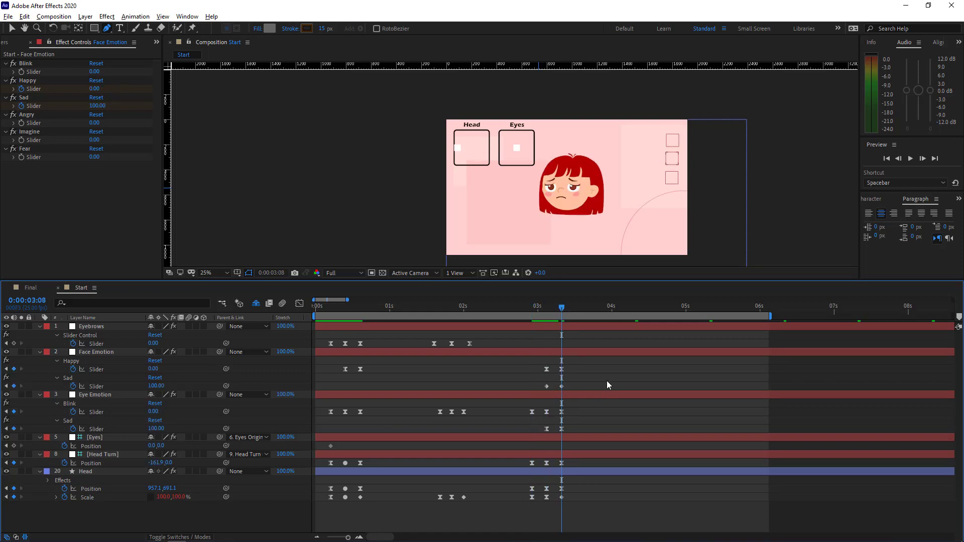
Step: Copy the Eye Emotion Blink keyframe from 3:08 to 3:14
{"action": "left_click", "coordinate": [593, 312]}
{"action": "left_click", "coordinate": [579, 310]}
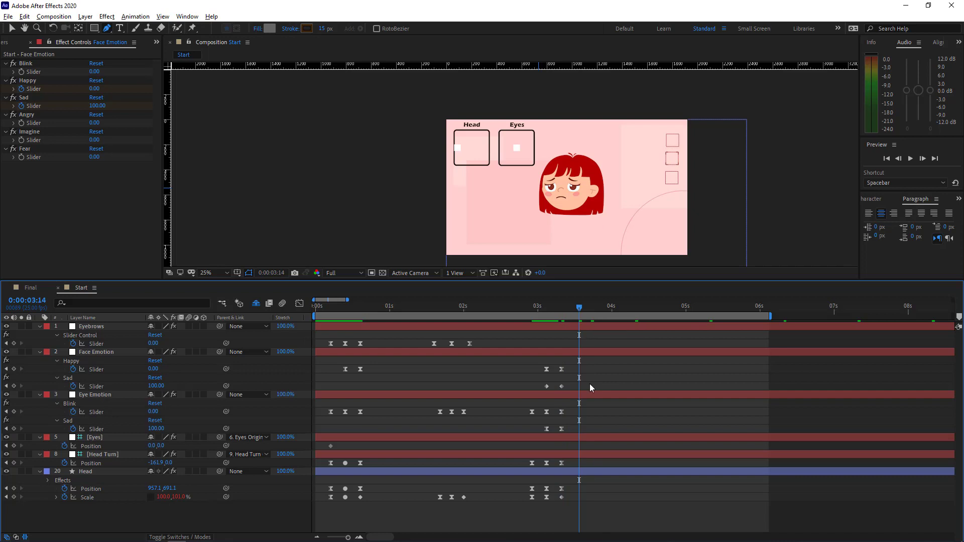
{"action": "left_click", "coordinate": [563, 413]}
{"action": "key", "text": "ctrl+c"}
{"action": "key", "text": "ctrl+v"}
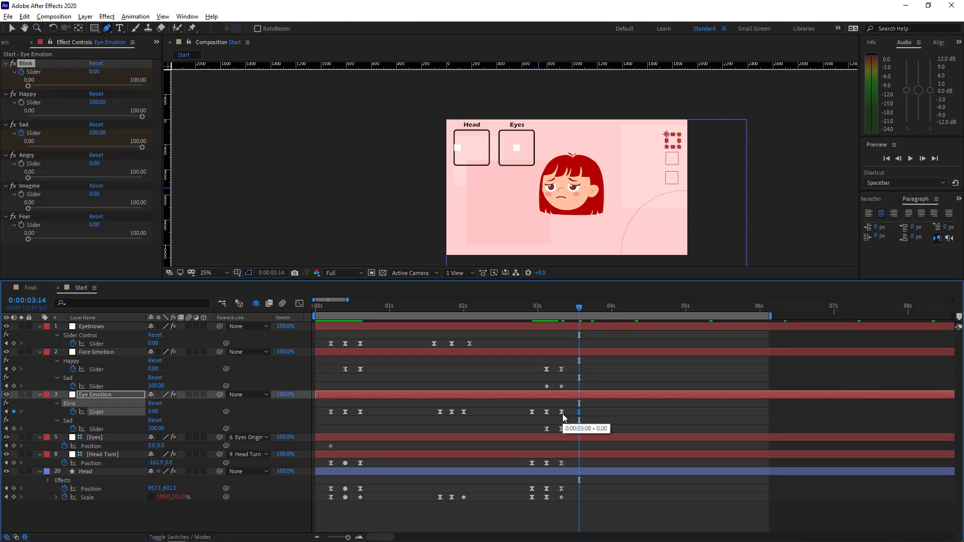
Step: At 3:18, set Eye Emotion's Blink slider to 100 and its Sad slider to 0
{"action": "key", "text": "Page_Down"}
{"action": "key", "text": "Page_Down"}
{"action": "key", "text": "Page_Down"}
{"action": "key", "text": "Page_Down"}
{"action": "left_click", "coordinate": [452, 413]}
{"action": "left_click", "coordinate": [94, 72]}
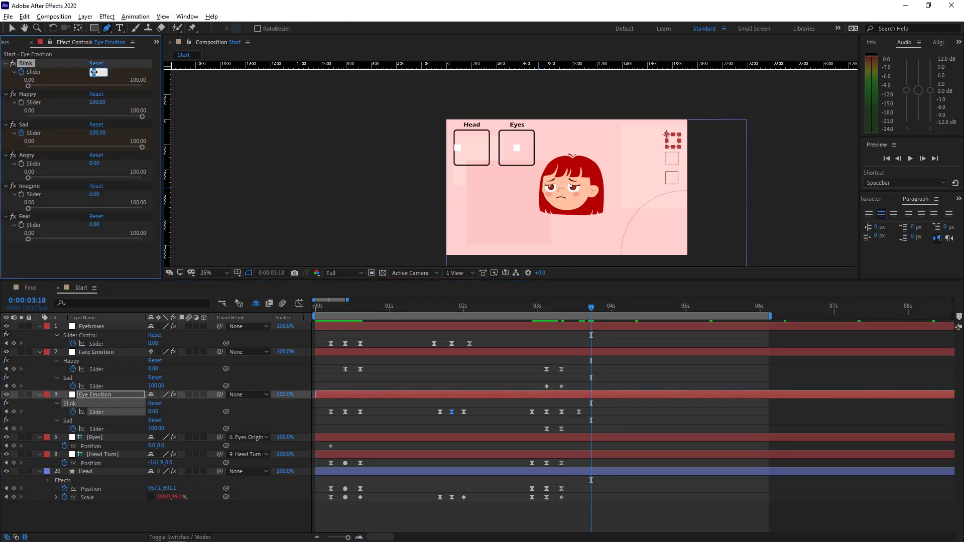
{"action": "type", "text": "100"}
{"action": "key", "text": "Return"}
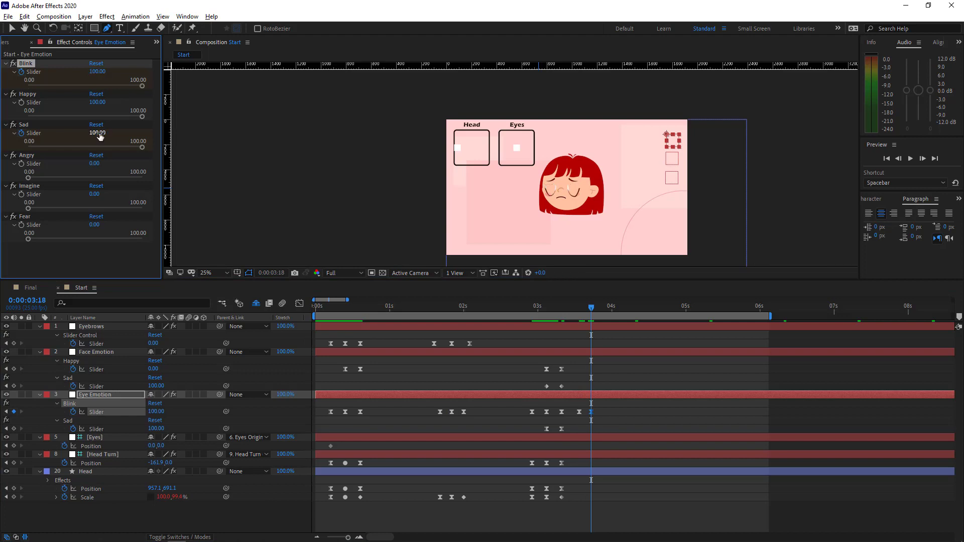
{"action": "left_click", "coordinate": [97, 134]}
{"action": "type", "text": "0"}
{"action": "key", "text": "Return"}
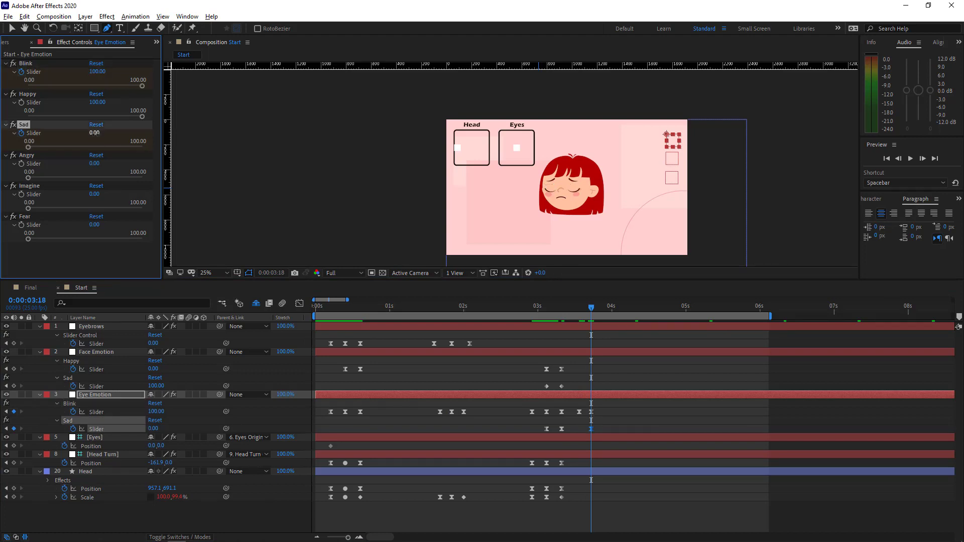
Step: Set Eye Emotion's Sad slider to 100 at 3:14
{"action": "left_click", "coordinate": [579, 412]}
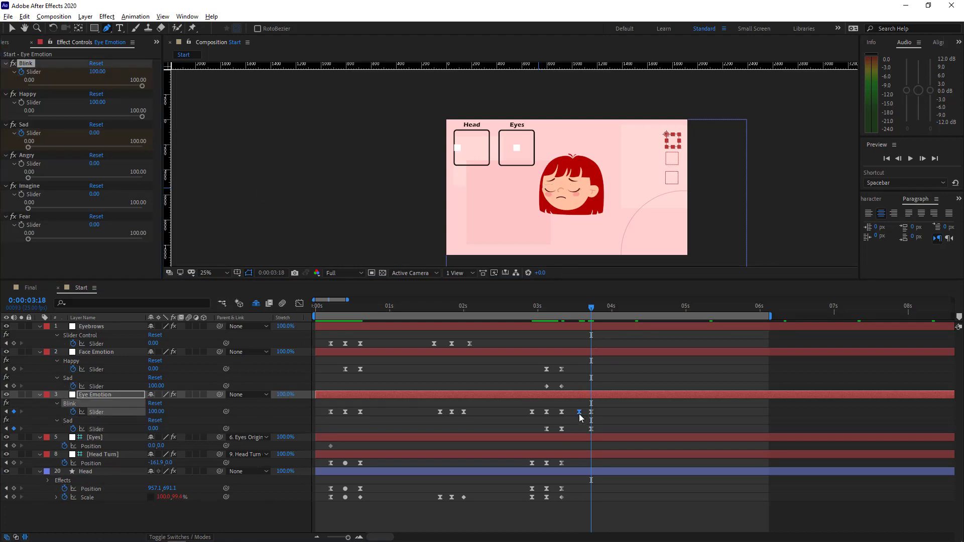
{"action": "left_click", "coordinate": [581, 310]}
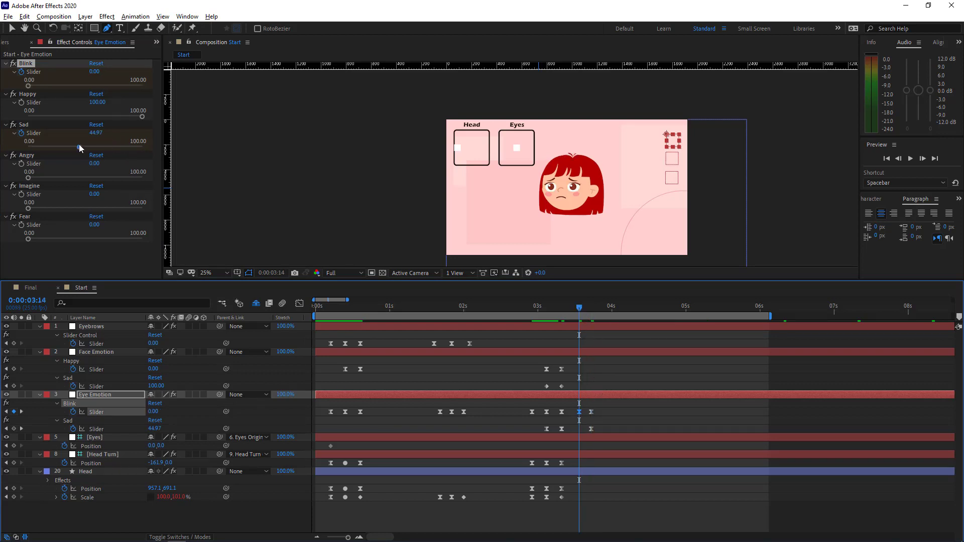
{"action": "left_click", "coordinate": [97, 133]}
{"action": "type", "text": "100"}
{"action": "key", "text": "Return"}
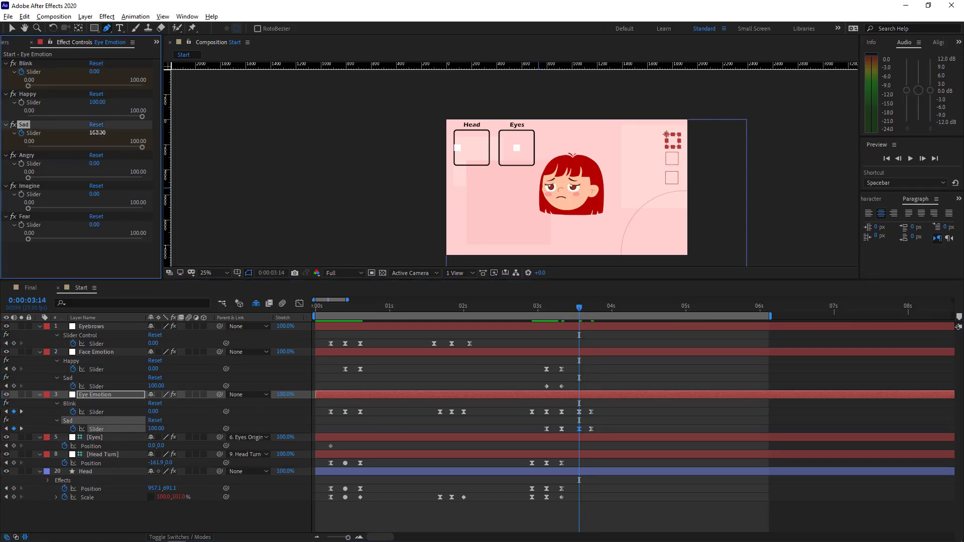
Step: Copy the Eye Emotion Blink and Sad keyframes from 3:14 to 3:22 to reopen the sad eyes
{"action": "left_click_drag", "start_coordinate": [564, 308], "coordinate": [591, 309]}
{"action": "key", "text": "Page_Down"}
{"action": "key", "text": "Page_Down"}
{"action": "key", "text": "Page_Down"}
{"action": "key", "text": "Page_Down"}
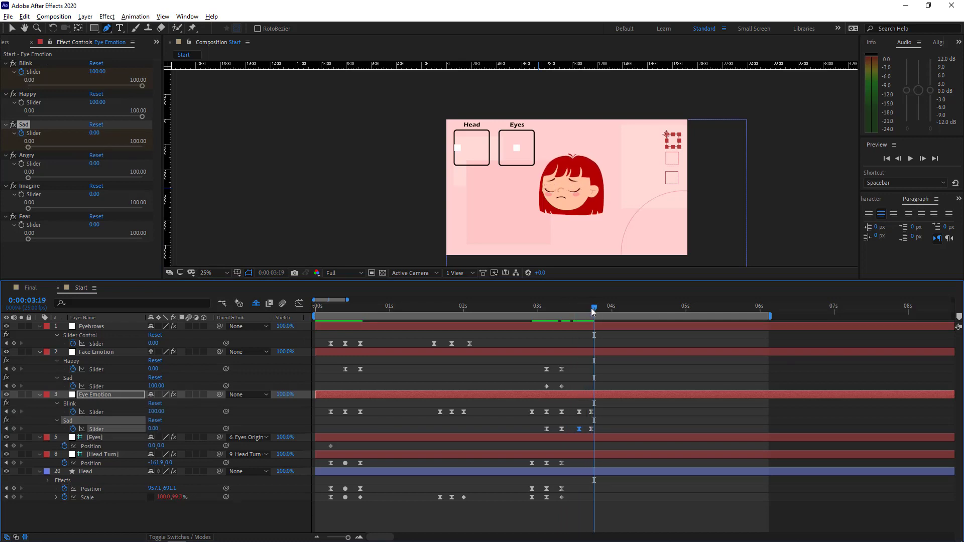
{"action": "left_click_drag", "start_coordinate": [586, 406], "coordinate": [577, 431]}
{"action": "key", "text": "ctrl+c"}
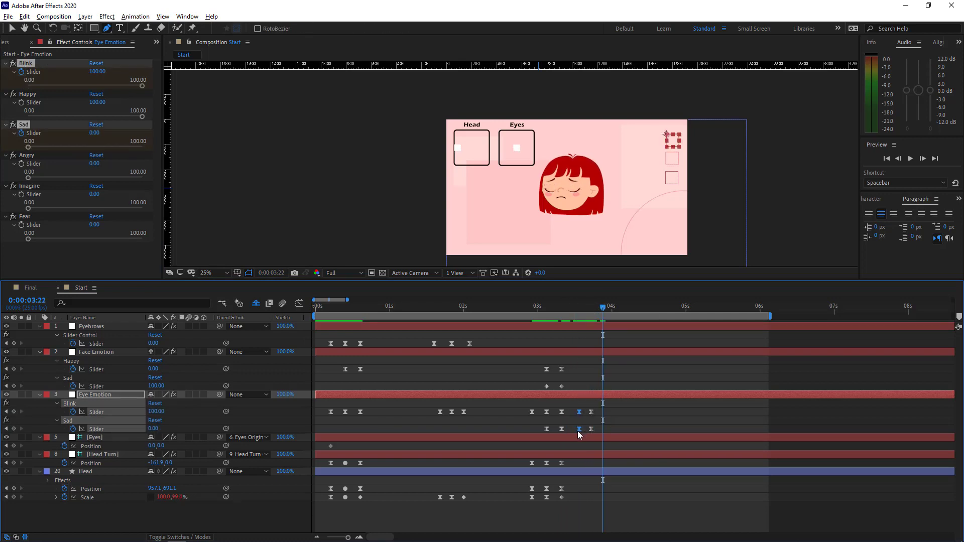
{"action": "key", "text": "ctrl+v"}
Step: Copy the second group of three Eyebrows slider keyframes to 3:14
{"action": "left_click", "coordinate": [580, 310]}
{"action": "left_click_drag", "start_coordinate": [478, 338], "coordinate": [417, 349]}
{"action": "key", "text": "ctrl+c"}
{"action": "key", "text": "ctrl+v"}
Step: Shift the three pasted Eyebrows keyframes together so the middle one sits at 3:18, and preview the sad blink
{"action": "key", "text": "Page_Down"}
{"action": "key", "text": "Page_Down"}
{"action": "key", "text": "Page_Down"}
{"action": "key", "text": "Page_Down"}
{"action": "key", "text": "Page_Down"}
{"action": "key", "text": "Page_Down"}
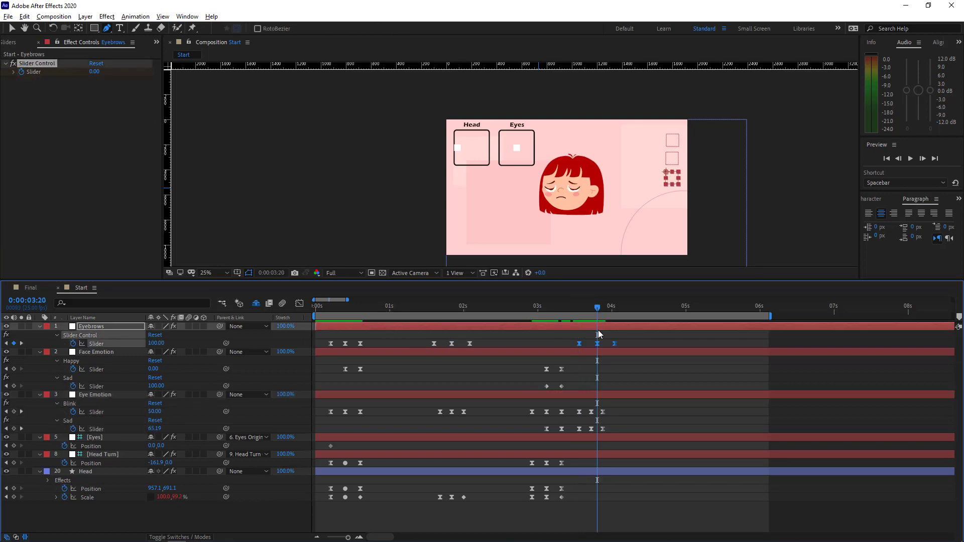
{"action": "left_click", "coordinate": [591, 309]}
{"action": "left_click_drag", "start_coordinate": [598, 343], "coordinate": [593, 344]}
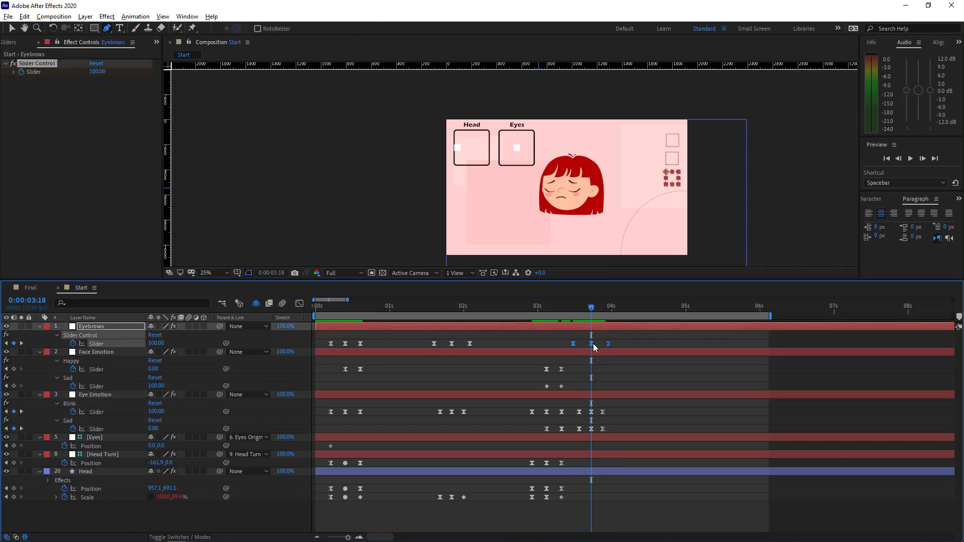
{"action": "left_click", "coordinate": [623, 343]}
{"action": "left_click", "coordinate": [578, 308]}
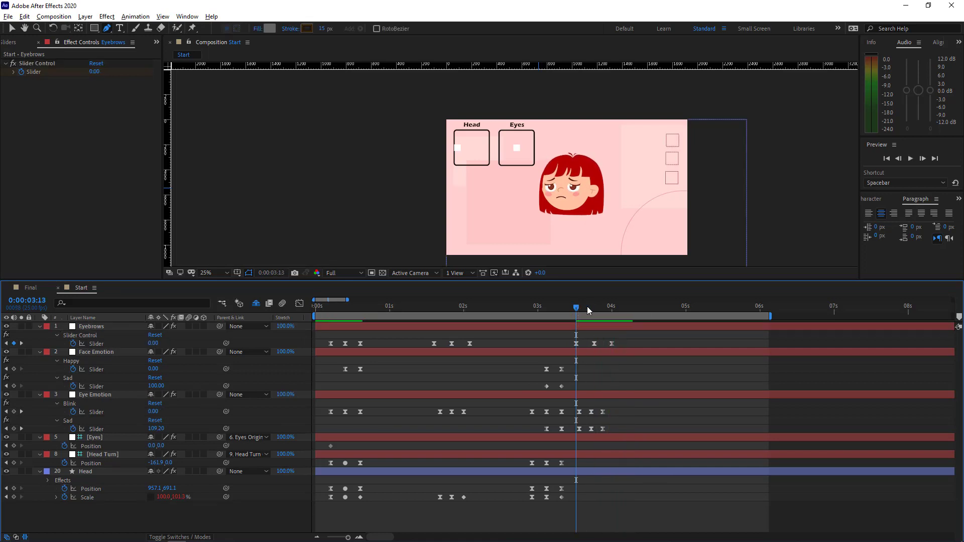
{"action": "left_click_drag", "start_coordinate": [586, 307], "coordinate": [592, 311]}
{"action": "scroll", "coordinate": [592, 386], "scroll_direction": "up", "scroll_amount": 1}
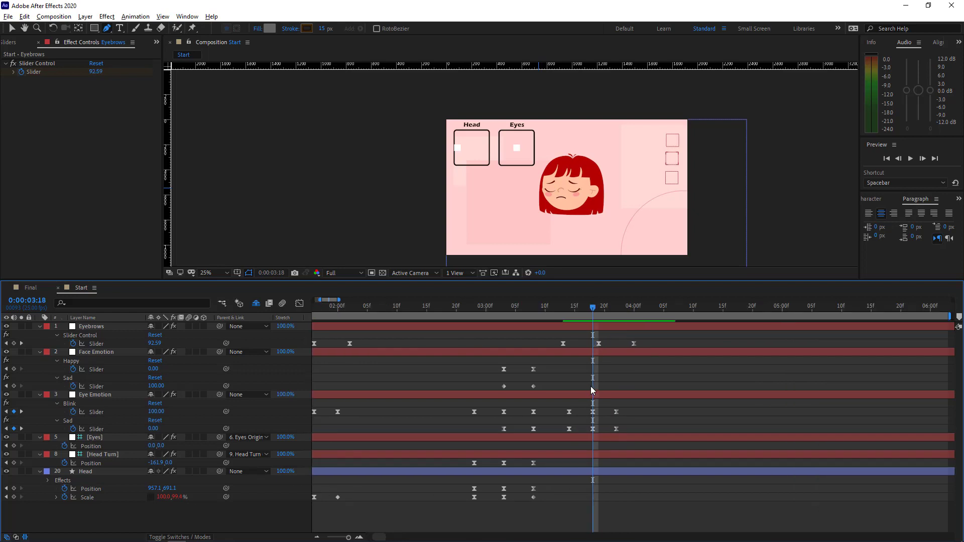
{"action": "left_click_drag", "start_coordinate": [595, 343], "coordinate": [589, 344]}
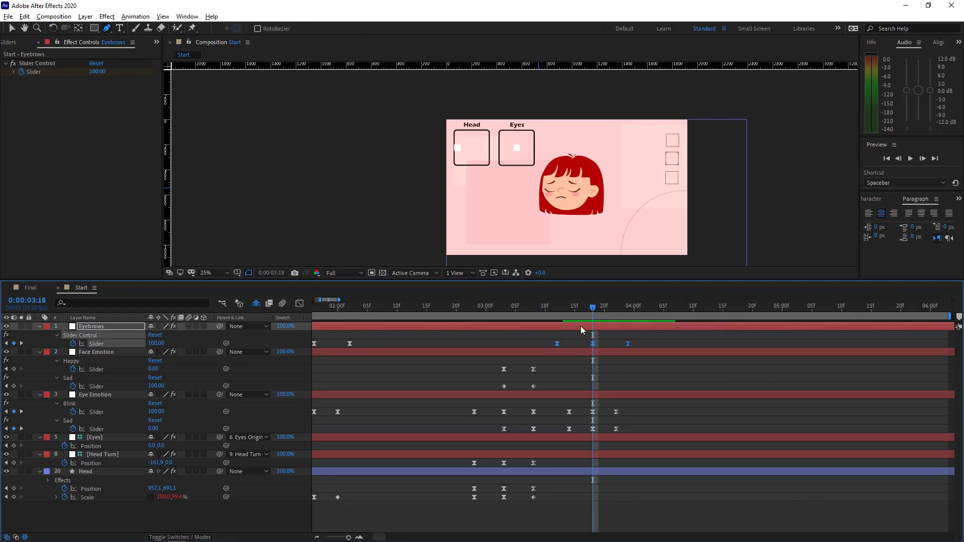
{"action": "left_click", "coordinate": [556, 308]}
{"action": "key", "text": "space"}
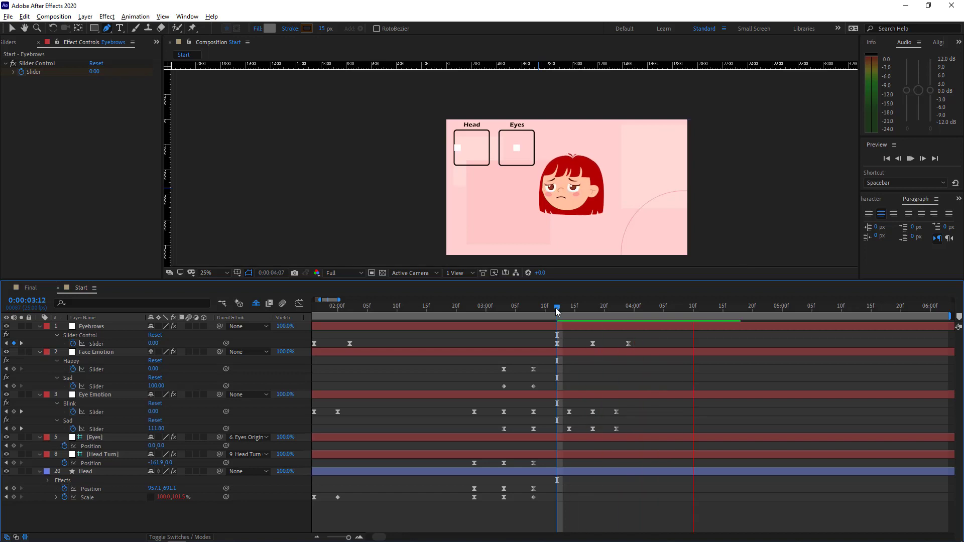
{"action": "key", "text": "space"}
Step: Hold the Head Turn joystick's Position with a keyframe at 4:05, and set it to 0.0, 0.0 at 4:15
{"action": "scroll", "coordinate": [621, 364], "scroll_direction": "down", "scroll_amount": 3}
{"action": "left_click", "coordinate": [635, 308]}
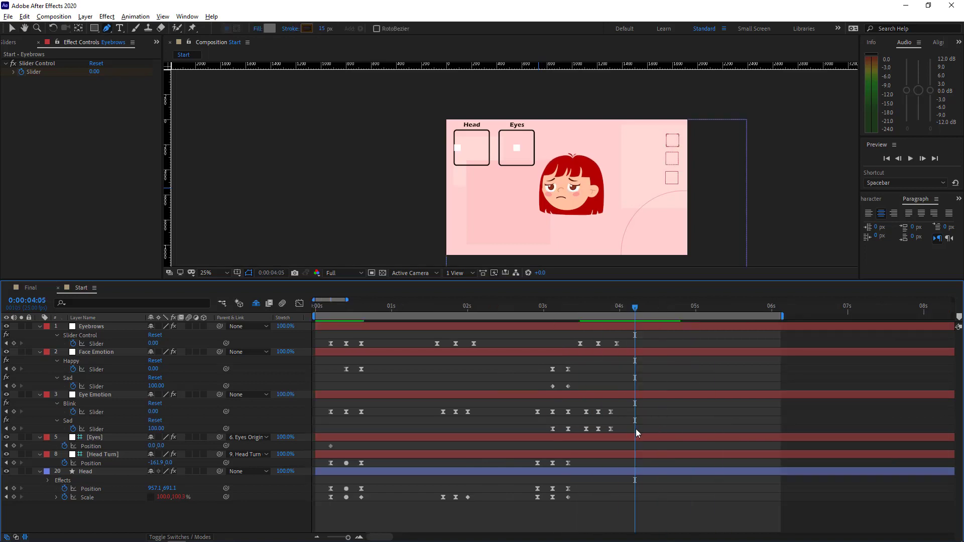
{"action": "key", "text": "v"}
{"action": "left_click", "coordinate": [464, 162]}
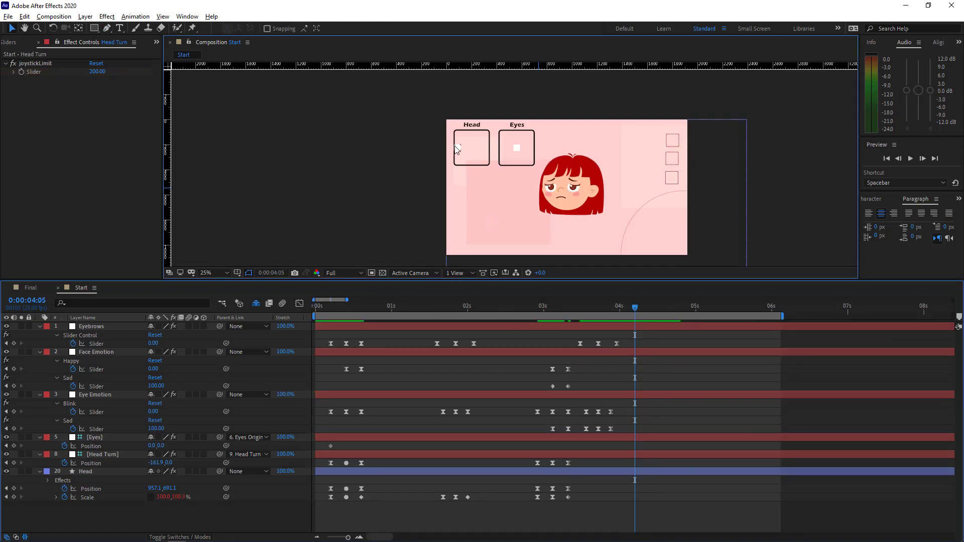
{"action": "left_click", "coordinate": [13, 463]}
{"action": "key", "text": "shift+Page_Down"}
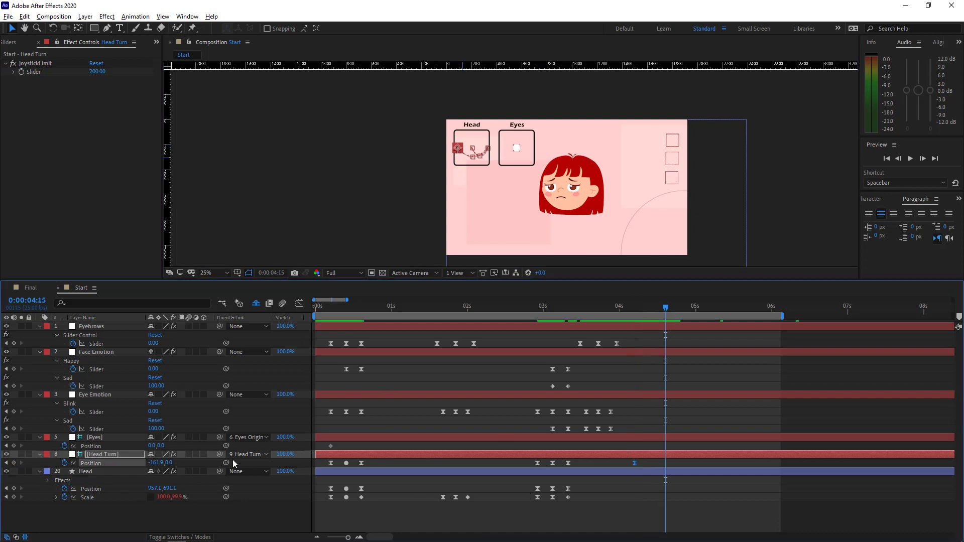
{"action": "left_click", "coordinate": [154, 463]}
{"action": "type", "text": "-16.8"}
{"action": "key", "text": "Return"}
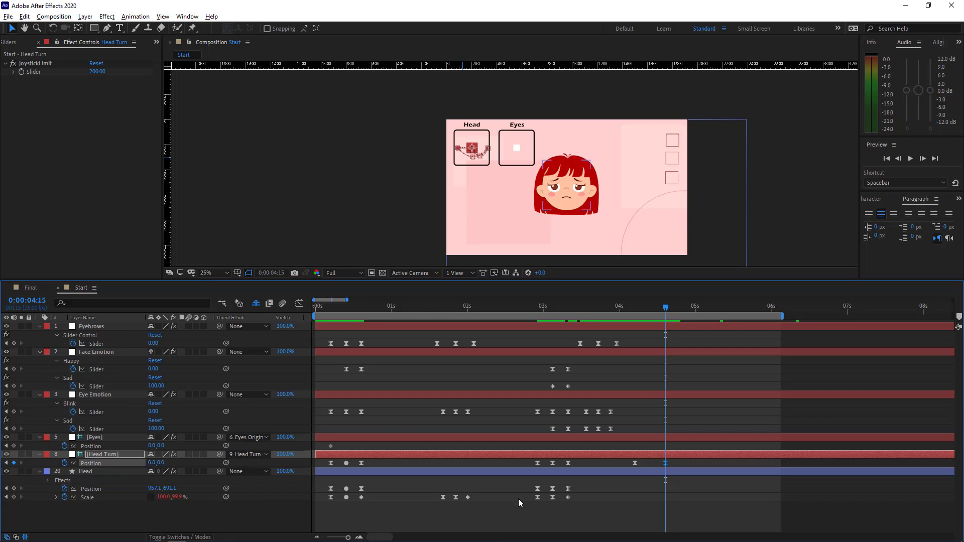
Step: Keyframe the Head Turn joystick's Position at 4:10 to -80.9, 94.6 and curve its motion path through that point
{"action": "key", "text": "Page_Up"}
{"action": "key", "text": "Page_Up"}
{"action": "key", "text": "Page_Up"}
{"action": "key", "text": "Page_Up"}
{"action": "key", "text": "Page_Up"}
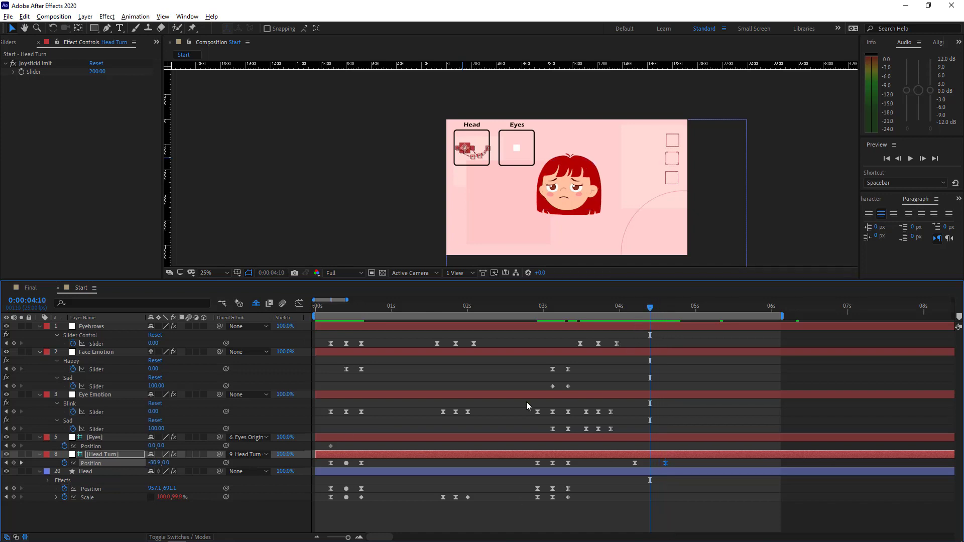
{"action": "left_click_drag", "start_coordinate": [167, 462], "coordinate": [199, 463]}
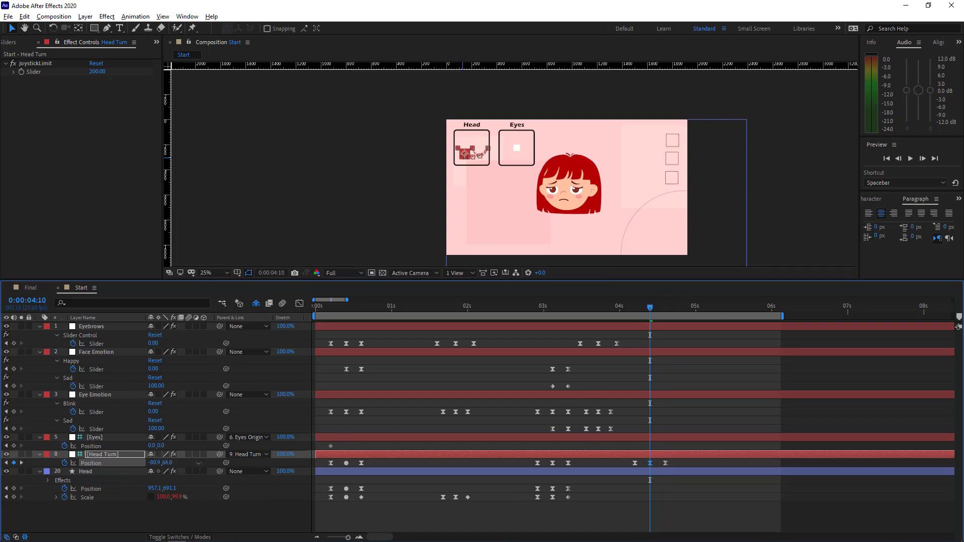
{"action": "key", "text": "."}
{"action": "key", "text": "."}
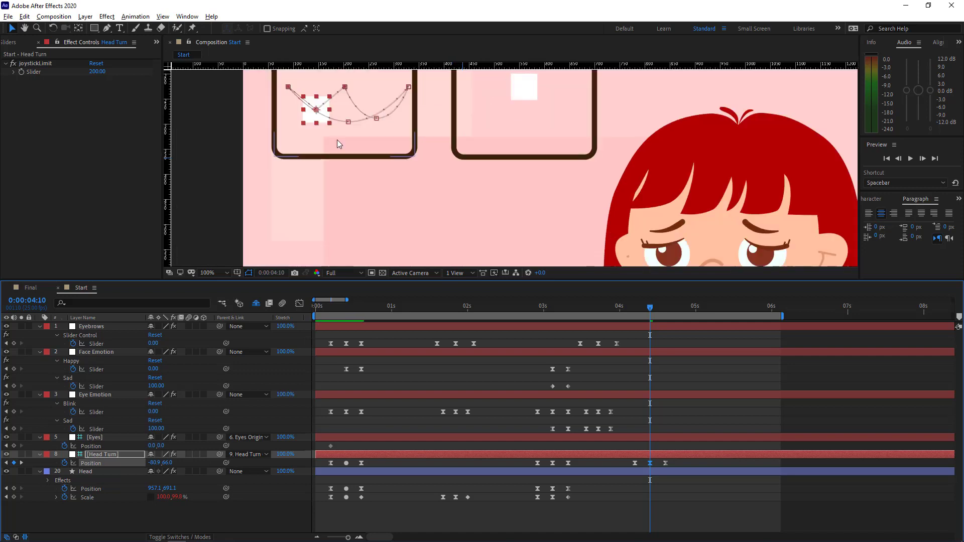
{"action": "left_click_drag", "start_coordinate": [337, 140], "coordinate": [446, 131]}
{"action": "key", "text": "g"}
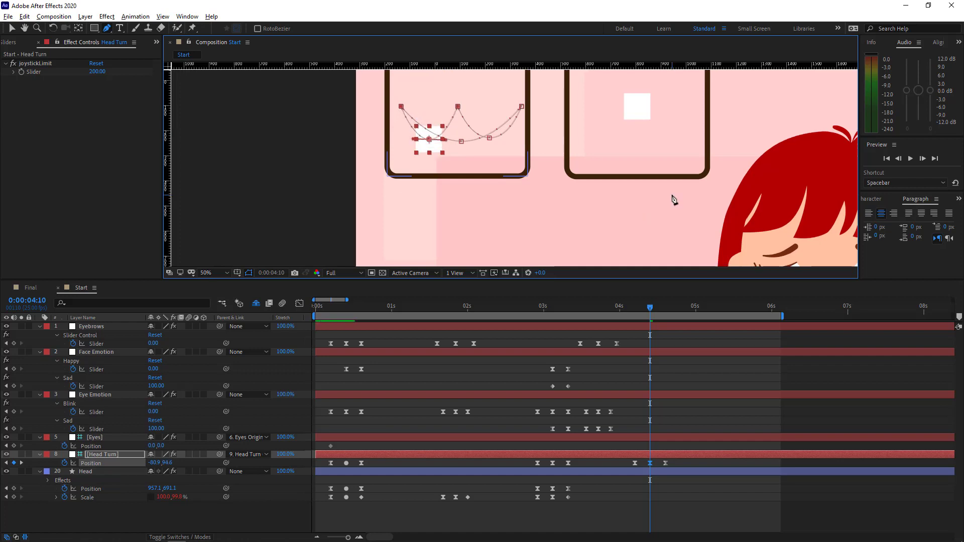
{"action": "key", "text": "comma"}
{"action": "key", "text": "comma"}
{"action": "key", "text": "comma"}
Step: Copy the last three Position and Scale keyframes of the Head layer to start at 4:05
{"action": "left_click_drag", "start_coordinate": [528, 483], "coordinate": [585, 504]}
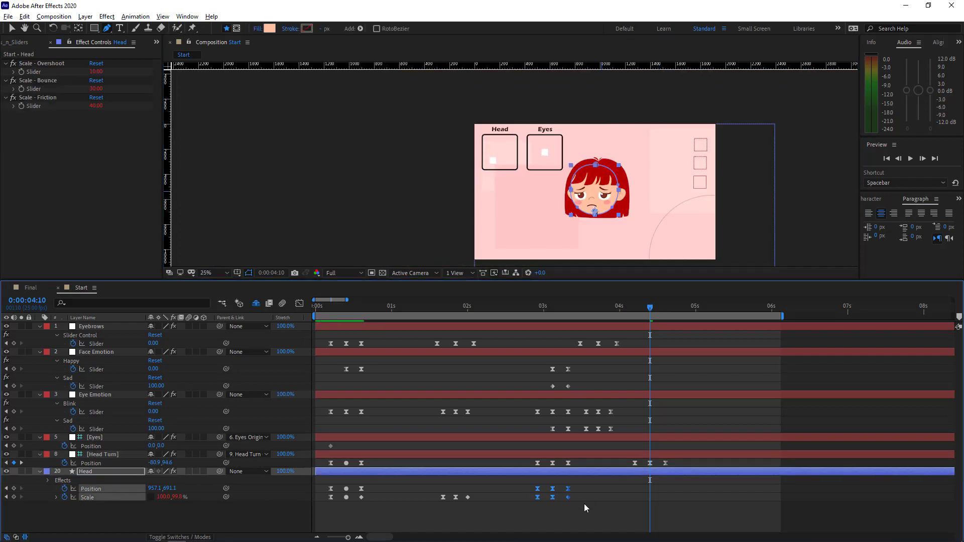
{"action": "key", "text": "ctrl+c"}
{"action": "left_click", "coordinate": [634, 306]}
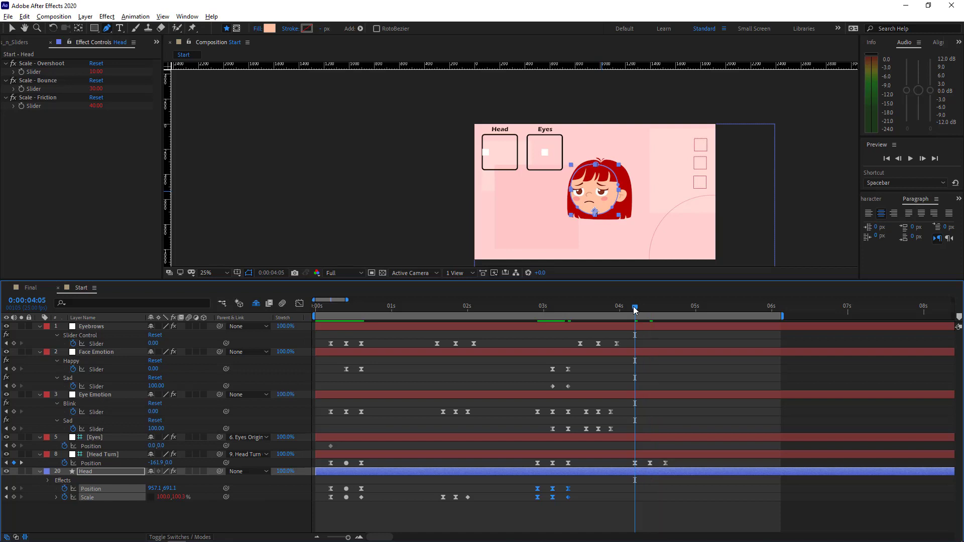
{"action": "key", "text": "ctrl+v"}
{"action": "left_click", "coordinate": [650, 307]}
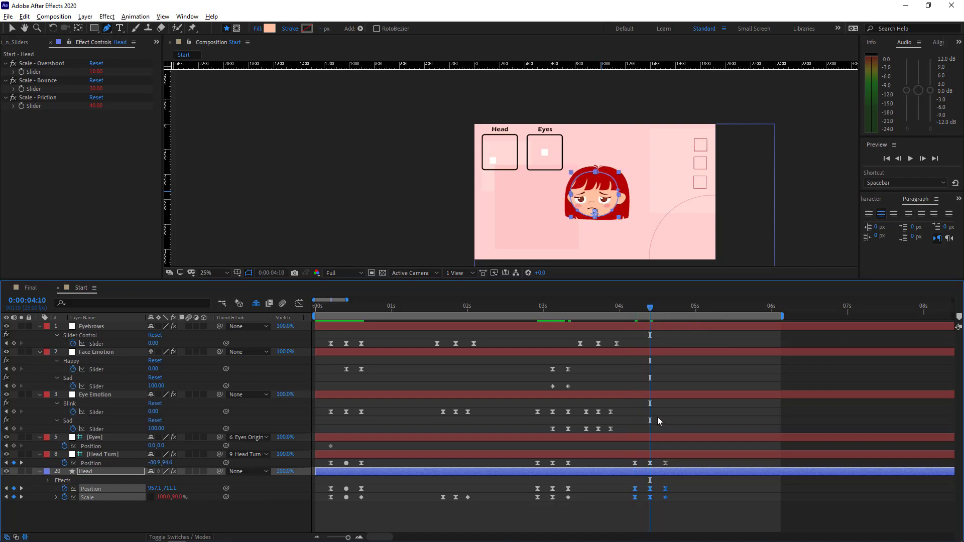
{"action": "left_click", "coordinate": [612, 517]}
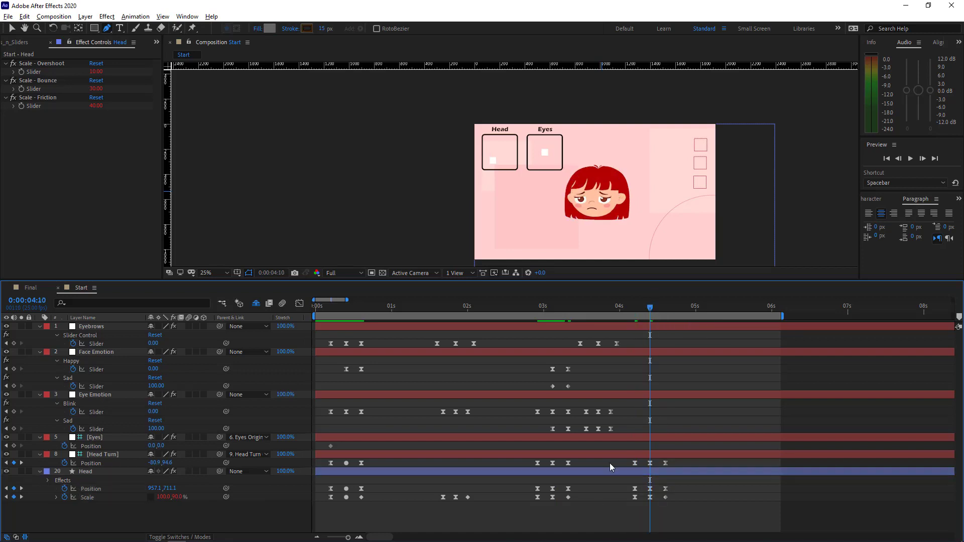
Step: Hold the Eye Emotion Sad slider at 100 with a keyframe at 4:05, and set it to 0 at 4:10
{"action": "left_click", "coordinate": [637, 307]}
{"action": "left_click", "coordinate": [95, 391]}
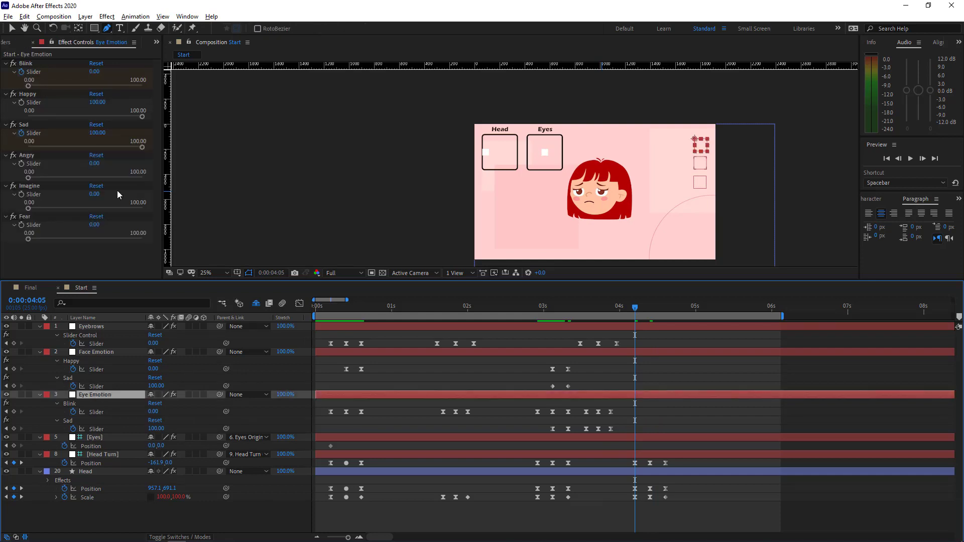
{"action": "left_click", "coordinate": [98, 133]}
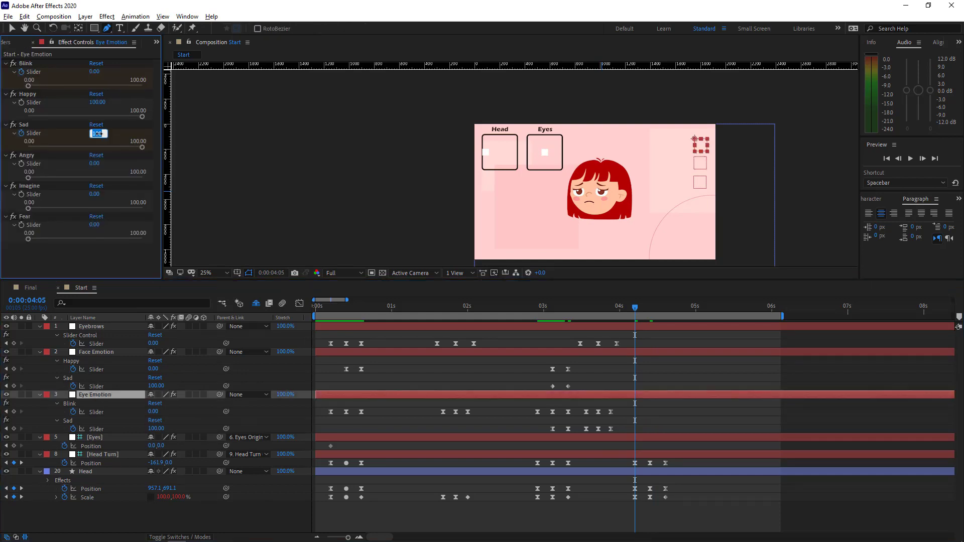
{"action": "left_click", "coordinate": [71, 249]}
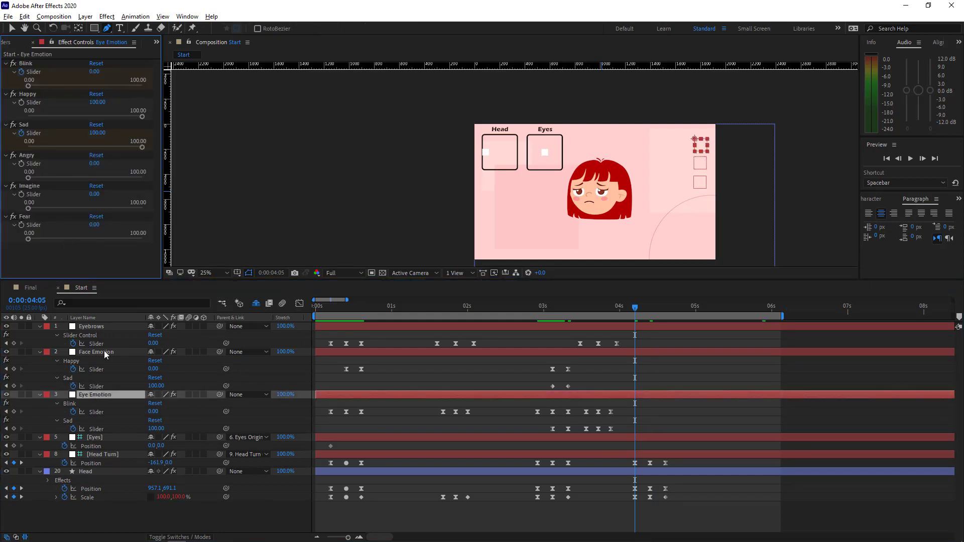
{"action": "left_click", "coordinate": [104, 428]}
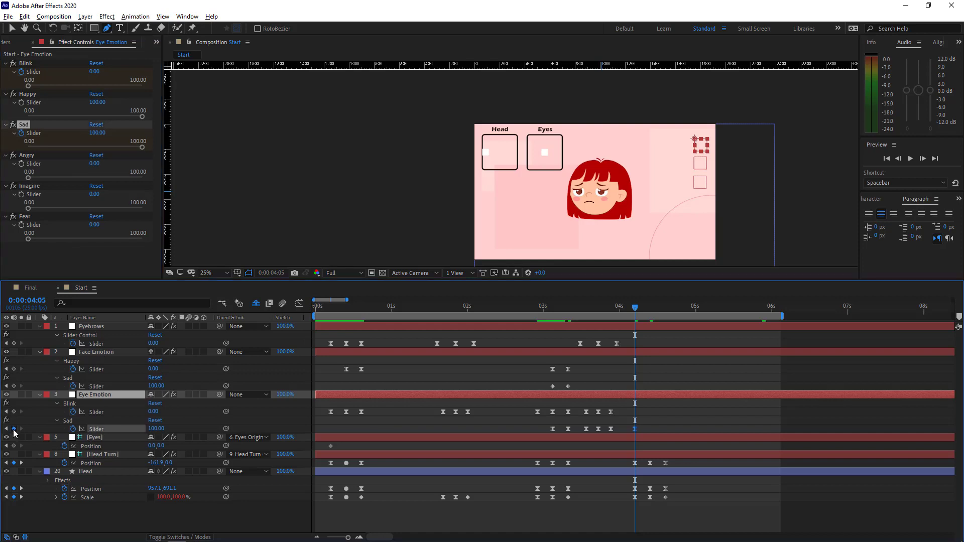
{"action": "left_click", "coordinate": [650, 308]}
{"action": "left_click", "coordinate": [96, 133]}
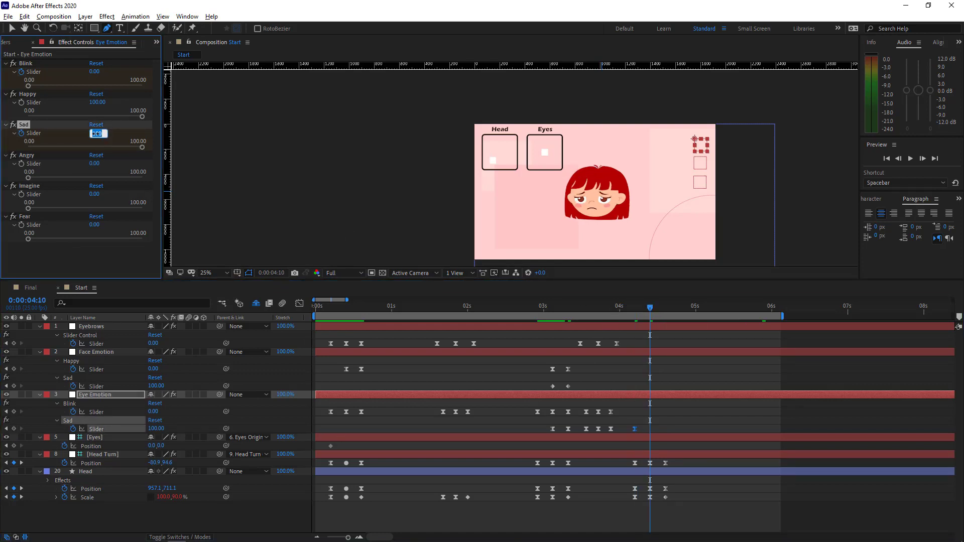
{"action": "type", "text": "0"}
{"action": "key", "text": "Return"}
Step: Keyframe the Eye Emotion Blink slider to 0 at 4:05 and 100 at 4:10
{"action": "left_click", "coordinate": [153, 412]}
{"action": "key", "text": "Return"}
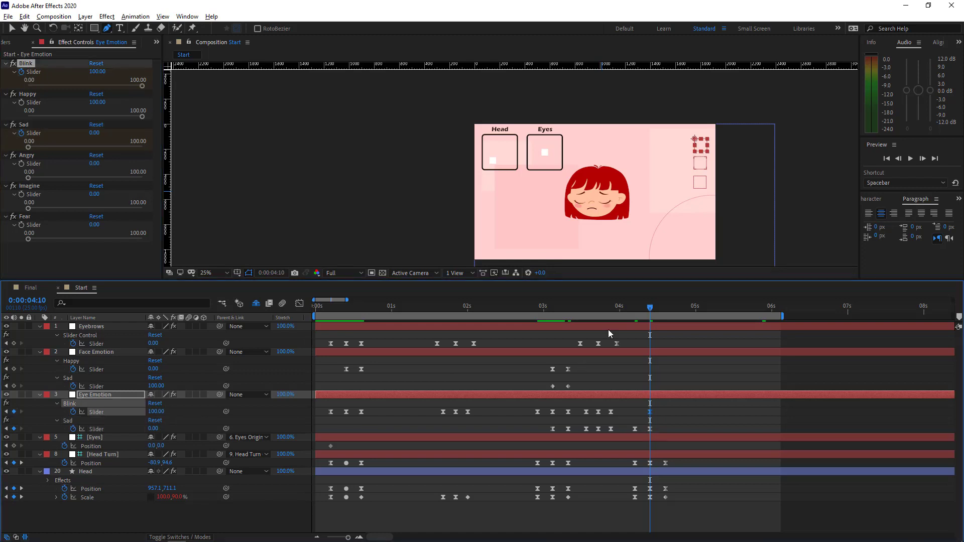
{"action": "left_click", "coordinate": [636, 309]}
{"action": "left_click", "coordinate": [153, 412]}
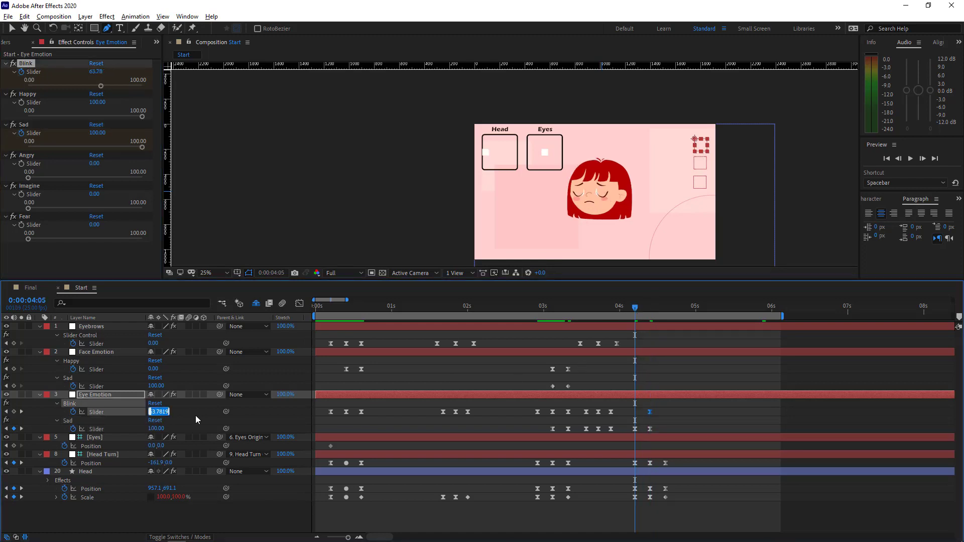
{"action": "type", "text": "0"}
{"action": "key", "text": "Return"}
Step: Keyframe the Eye Emotion Angry slider from 0 at 4:10 to 100 at 4:15, and set Blink to 0 at 4:15
{"action": "left_click", "coordinate": [650, 309]}
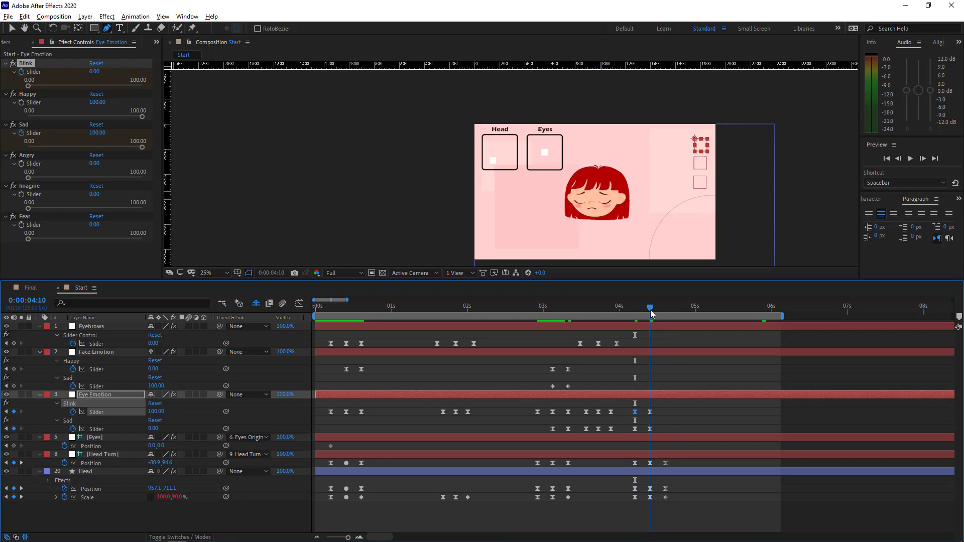
{"action": "left_click", "coordinate": [20, 166]}
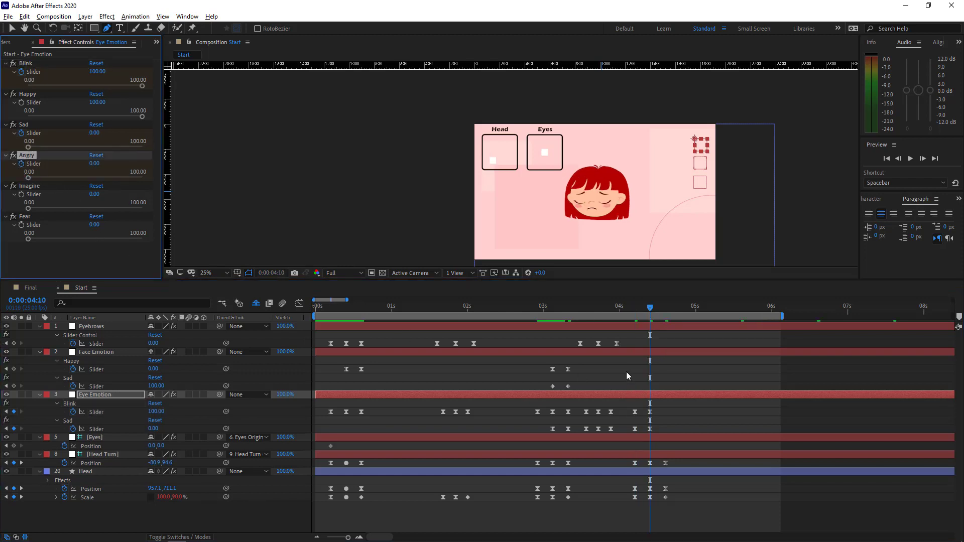
{"action": "left_click", "coordinate": [665, 309]}
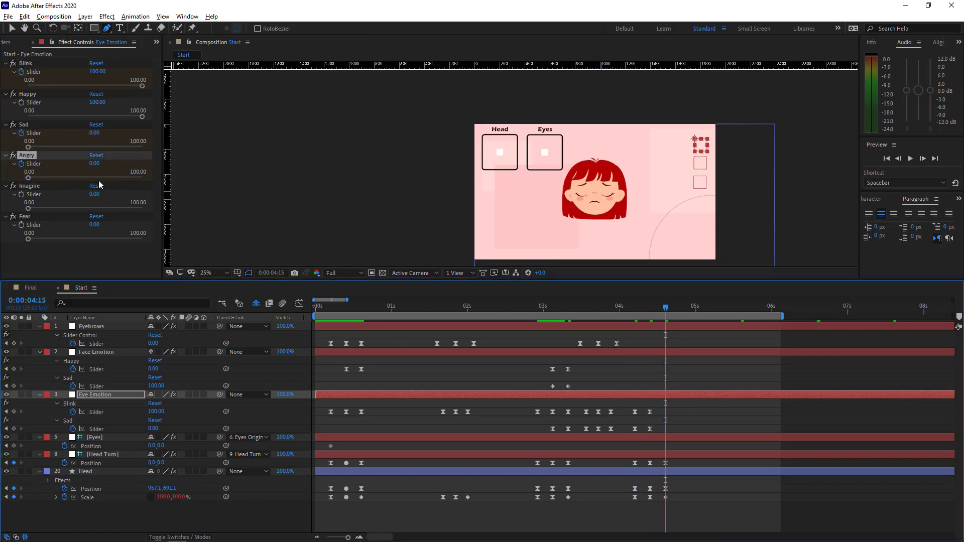
{"action": "left_click", "coordinate": [94, 164]}
{"action": "type", "text": "100"}
{"action": "key", "text": "Return"}
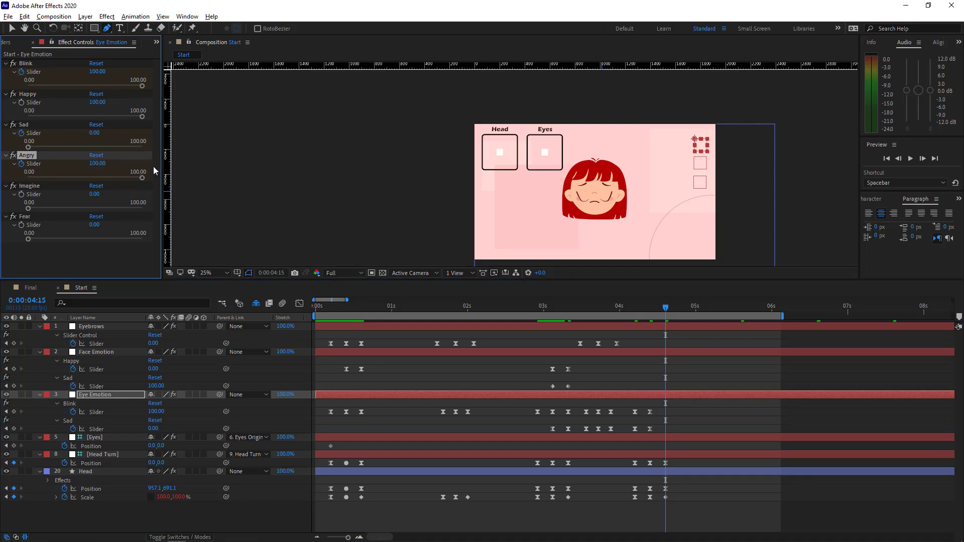
{"action": "left_click", "coordinate": [96, 72]}
{"action": "type", "text": "0"}
{"action": "key", "text": "Return"}
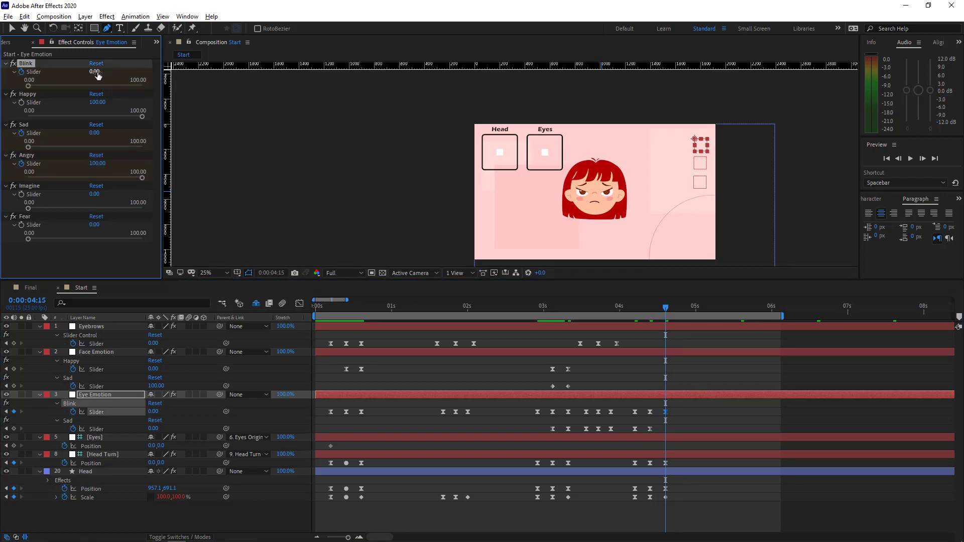
Step: Add Face Emotion keyframes at 4:10 for Angry at 0 and Sad at 100, and reveal the layer's animated properties
{"action": "left_click", "coordinate": [650, 309]}
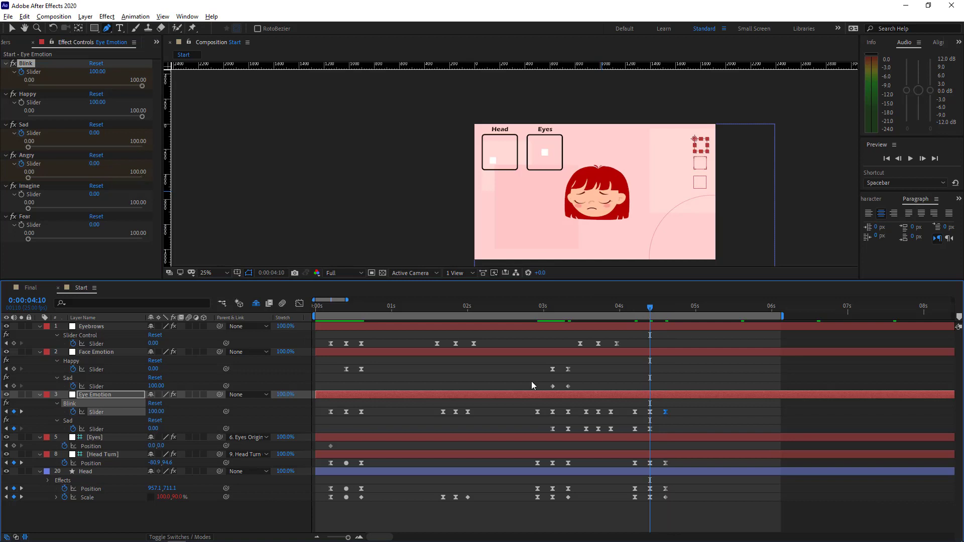
{"action": "left_click", "coordinate": [102, 353]}
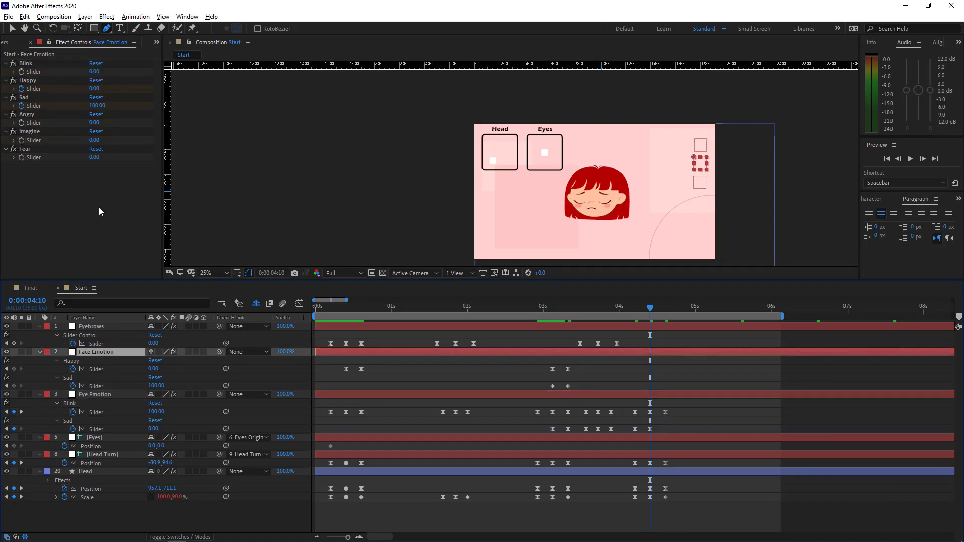
{"action": "left_click", "coordinate": [22, 124]}
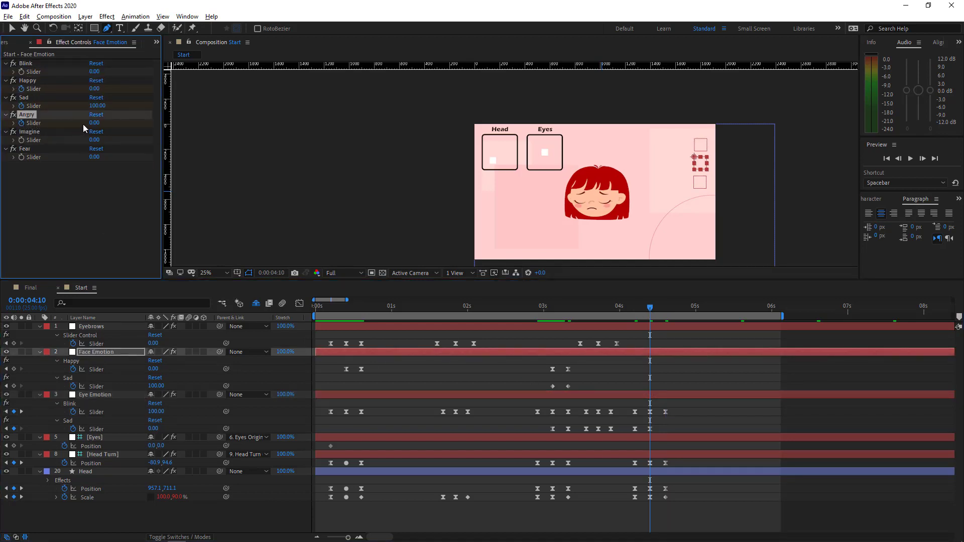
{"action": "left_click", "coordinate": [14, 387]}
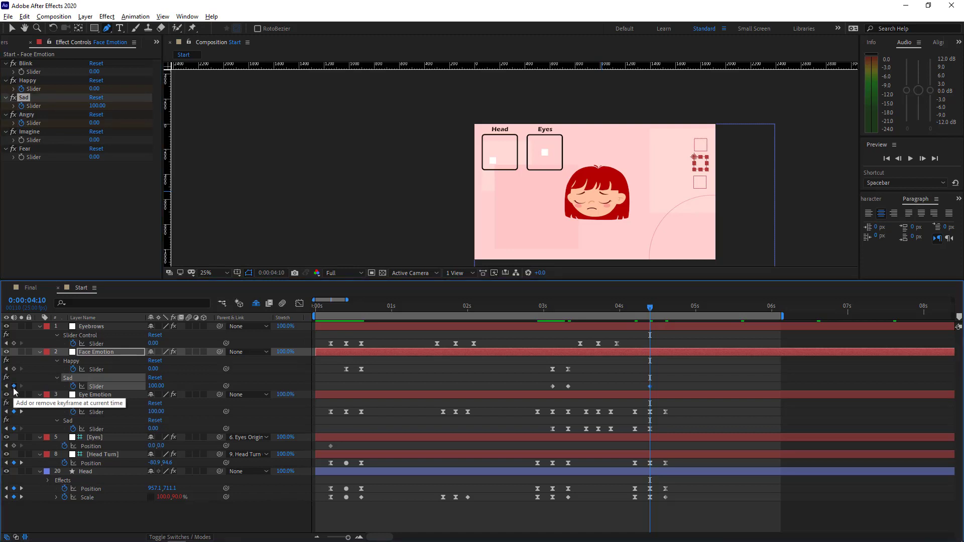
{"action": "key", "text": "u"}
{"action": "key", "text": "u"}
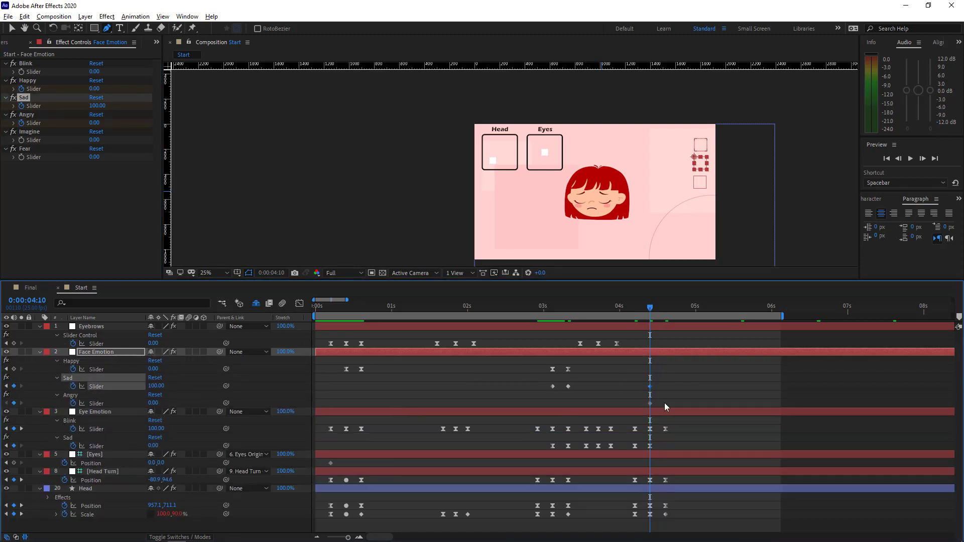
Step: Set the Face Emotion Sad slider to 0 and the Angry slider to 100 at 4:15
{"action": "left_click", "coordinate": [664, 307]}
{"action": "left_click", "coordinate": [155, 386]}
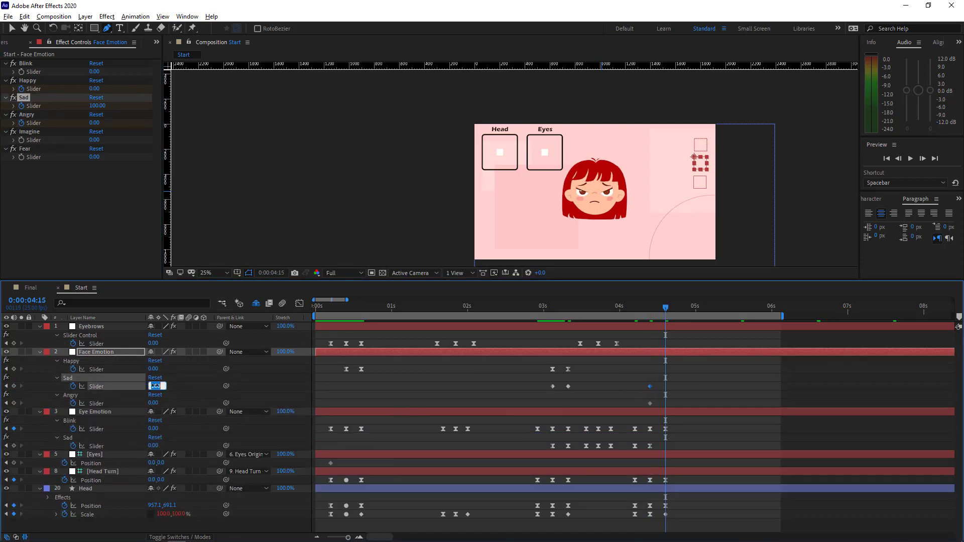
{"action": "type", "text": "0"}
{"action": "key", "text": "Return"}
{"action": "left_click", "coordinate": [156, 404]}
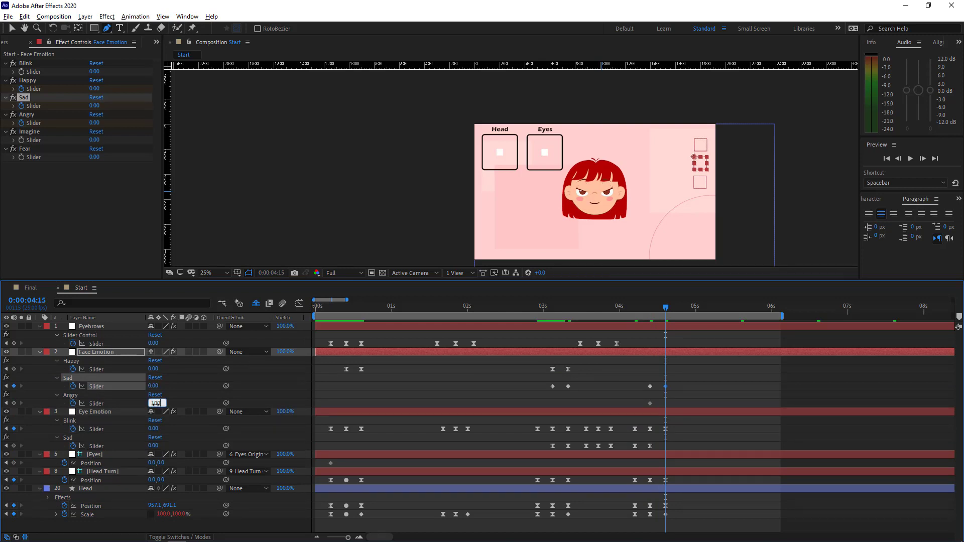
{"action": "type", "text": "100"}
{"action": "key", "text": "Return"}
Step: Apply Easy Ease to all Sad and Angry keyframes of the Face Emotion layer
{"action": "left_click_drag", "start_coordinate": [687, 385], "coordinate": [485, 406]}
{"action": "right_click", "coordinate": [568, 384]}
{"action": "mouse_move", "coordinate": [628, 510]}
{"action": "left_click", "coordinate": [722, 454]}
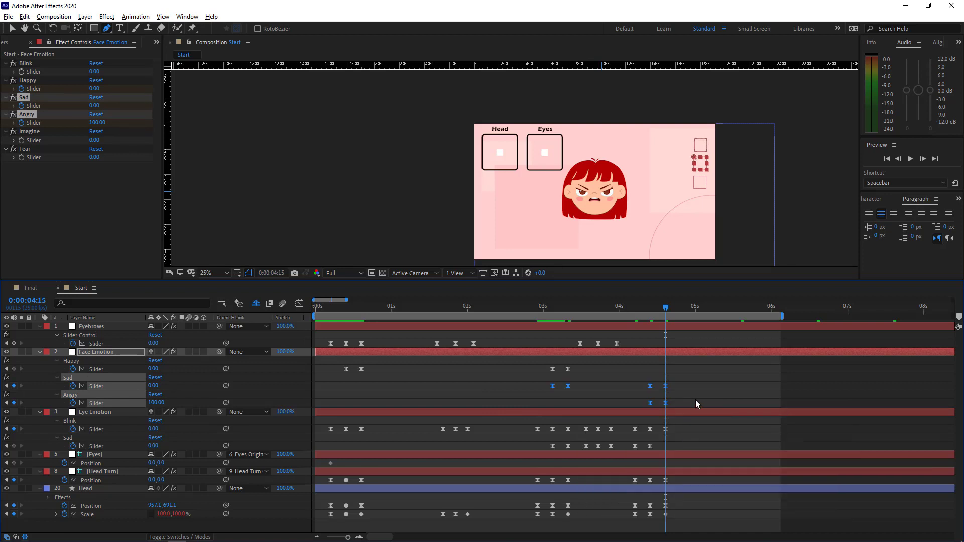
{"action": "left_click", "coordinate": [698, 399]}
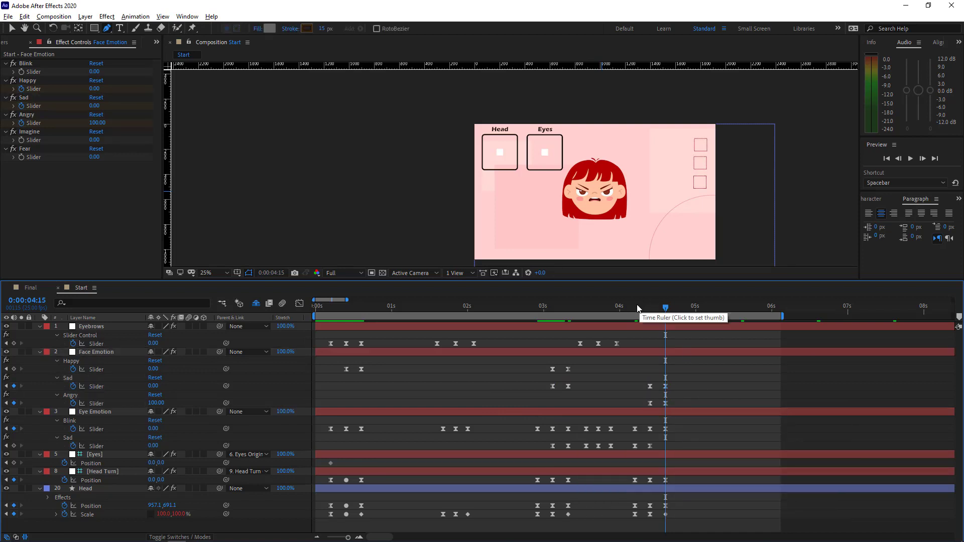
Step: Copy the latest three Eyebrows slider keyframes so the middle one sits at 4:10
{"action": "left_click_drag", "start_coordinate": [635, 305], "coordinate": [651, 306]}
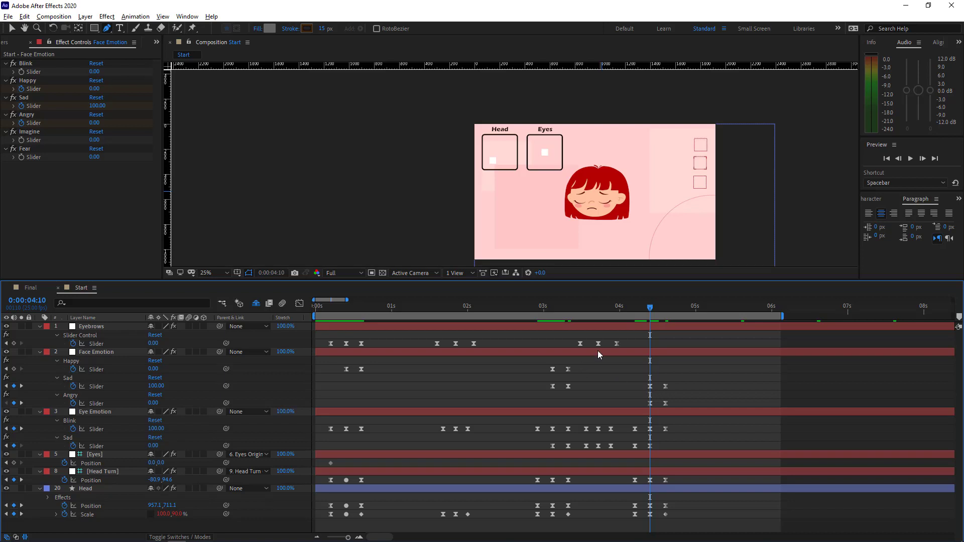
{"action": "left_click_drag", "start_coordinate": [573, 338], "coordinate": [650, 344]}
{"action": "key", "text": "ctrl+v"}
Step: Copy the same three Eyebrows keyframes around 3:03, with the middle one at 3:03, and preview the animation
{"action": "left_click", "coordinate": [550, 315]}
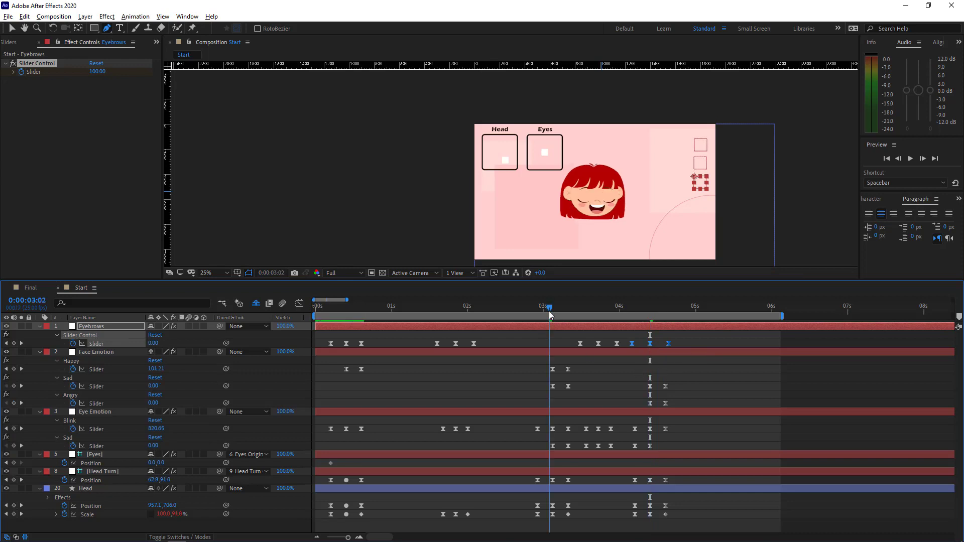
{"action": "left_click_drag", "start_coordinate": [550, 311], "coordinate": [553, 311]}
{"action": "left_click_drag", "start_coordinate": [625, 340], "coordinate": [553, 348]}
{"action": "left_click", "coordinate": [732, 377]}
{"action": "key", "text": "space"}
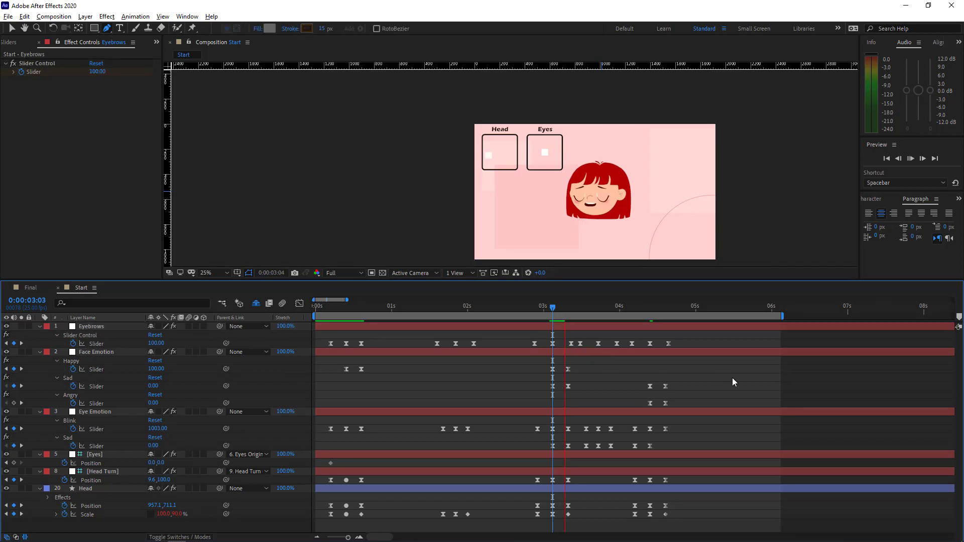
{"action": "key", "text": "space"}
Step: At 3:03, set the Eye Emotion layer's Blink slider to 100 and its Happy slider to 0
{"action": "left_click_drag", "start_coordinate": [553, 312], "coordinate": [568, 311]}
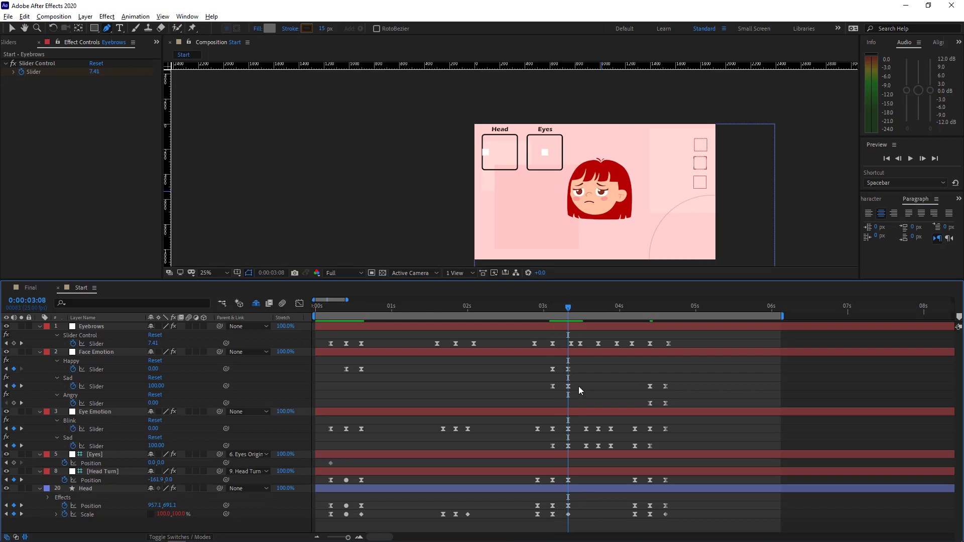
{"action": "left_click", "coordinate": [553, 311]}
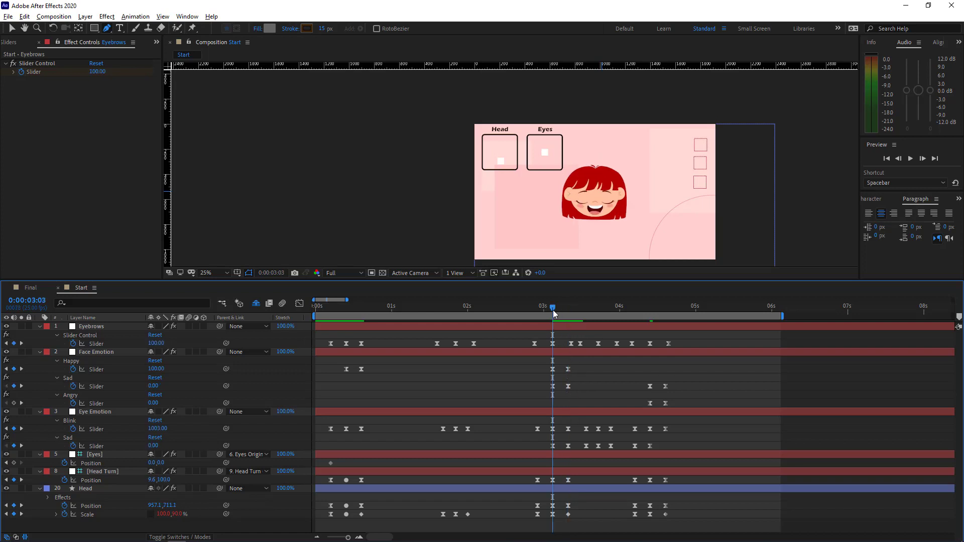
{"action": "left_click", "coordinate": [567, 354]}
{"action": "left_click", "coordinate": [568, 411]}
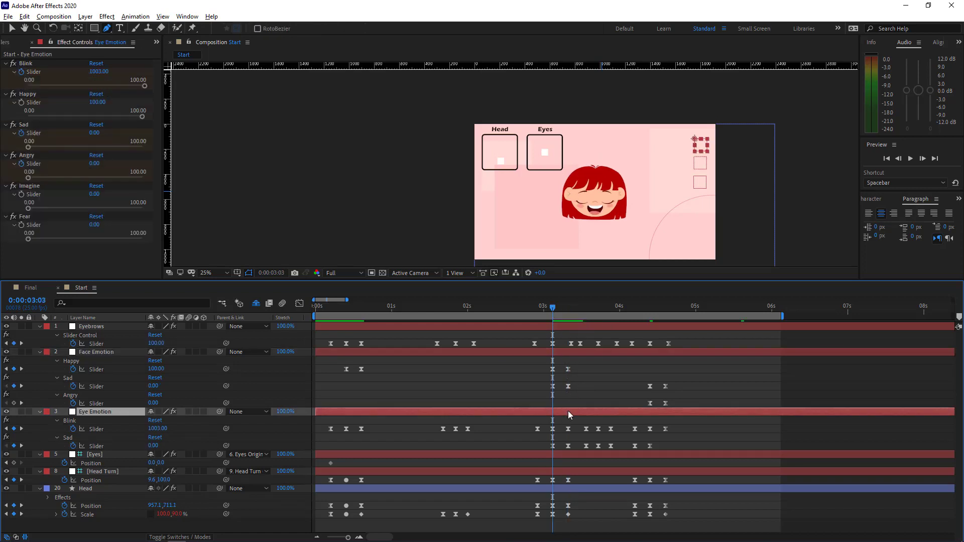
{"action": "left_click", "coordinate": [97, 71]}
{"action": "type", "text": "100"}
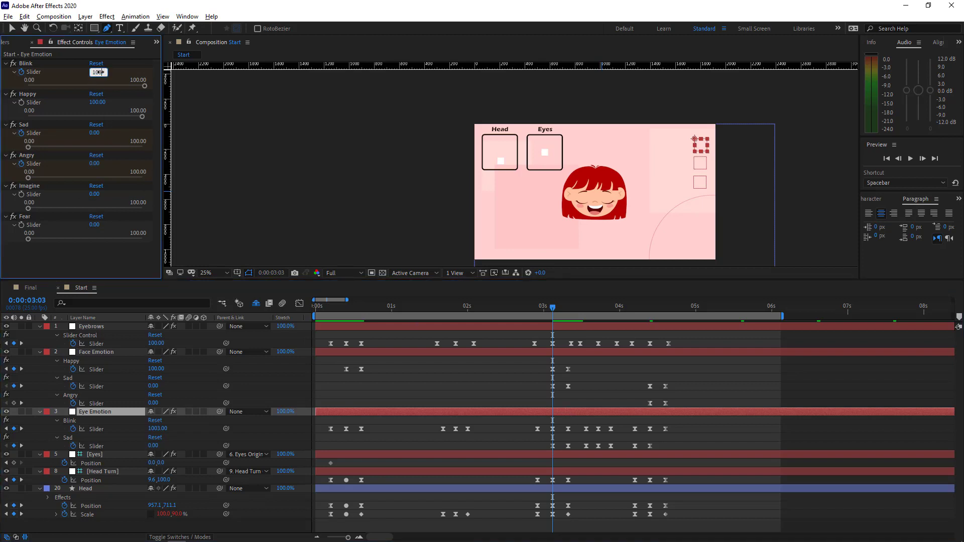
{"action": "key", "text": "Return"}
{"action": "left_click", "coordinate": [95, 102]}
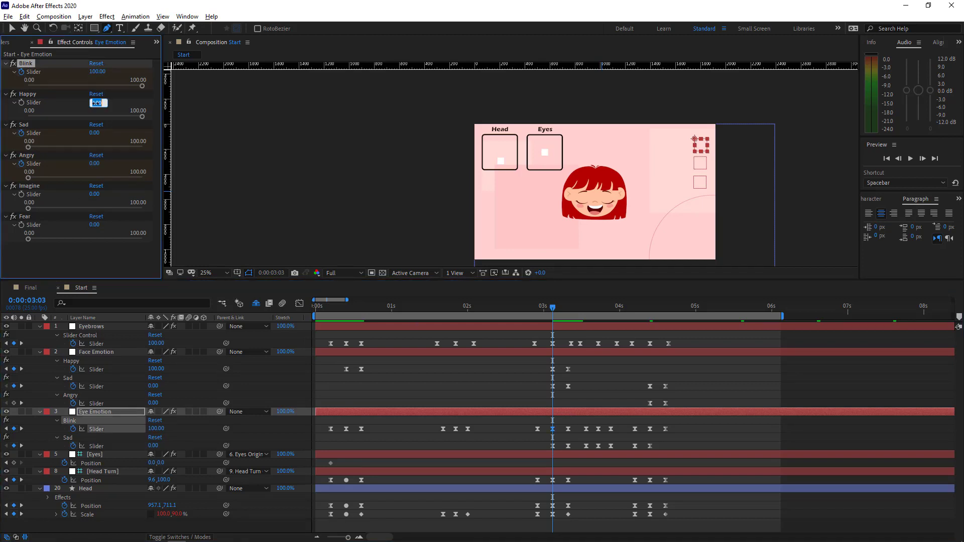
{"action": "type", "text": "0"}
{"action": "key", "text": "Return"}
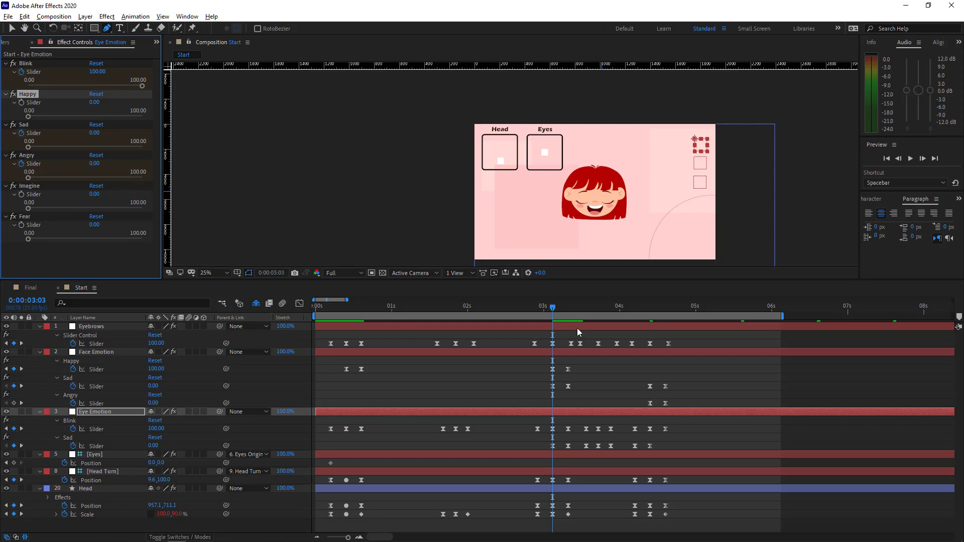
Step: Preview the animation from 3:09 and shorten the work area so it ends slightly before 6 seconds
{"action": "mouse_move", "coordinate": [570, 313]}
{"action": "left_mouse_down"}
{"action": "mouse_move", "coordinate": [560, 315]}
{"action": "mouse_move", "coordinate": [573, 317]}
{"action": "left_mouse_up"}
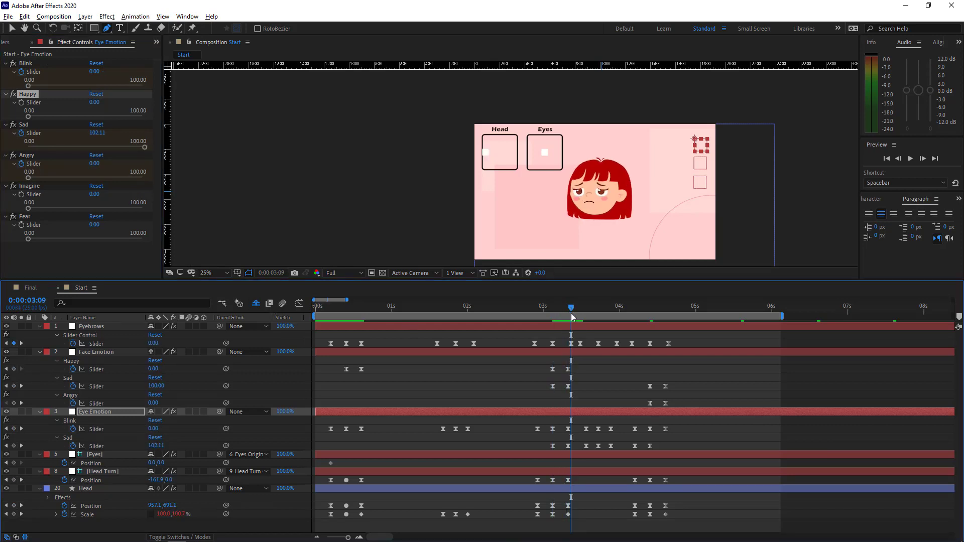
{"action": "key", "text": "space"}
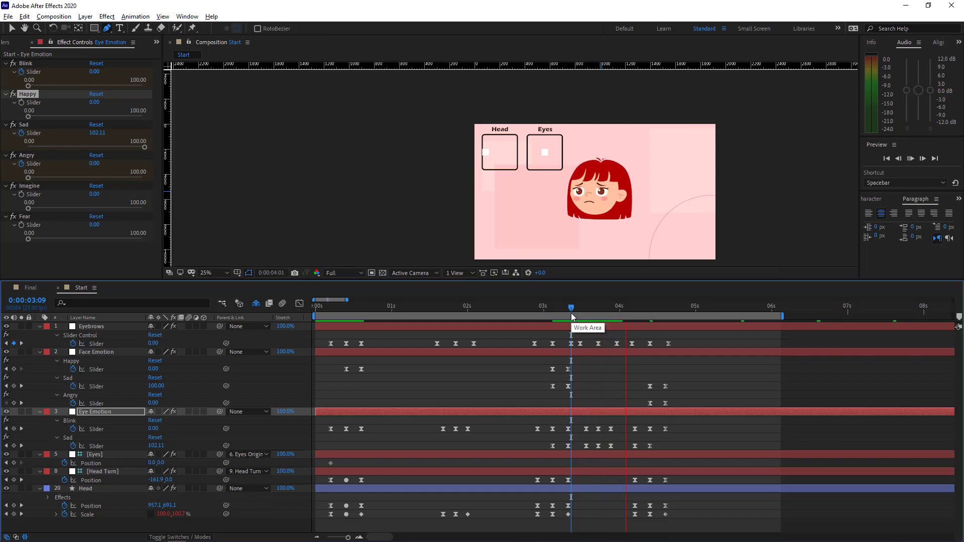
{"action": "key", "text": "space"}
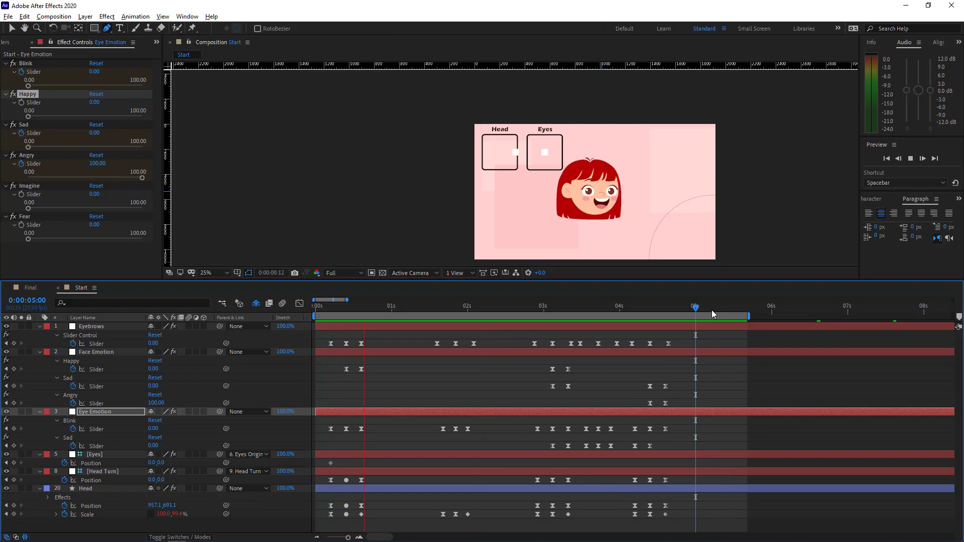
{"action": "key", "text": "space"}
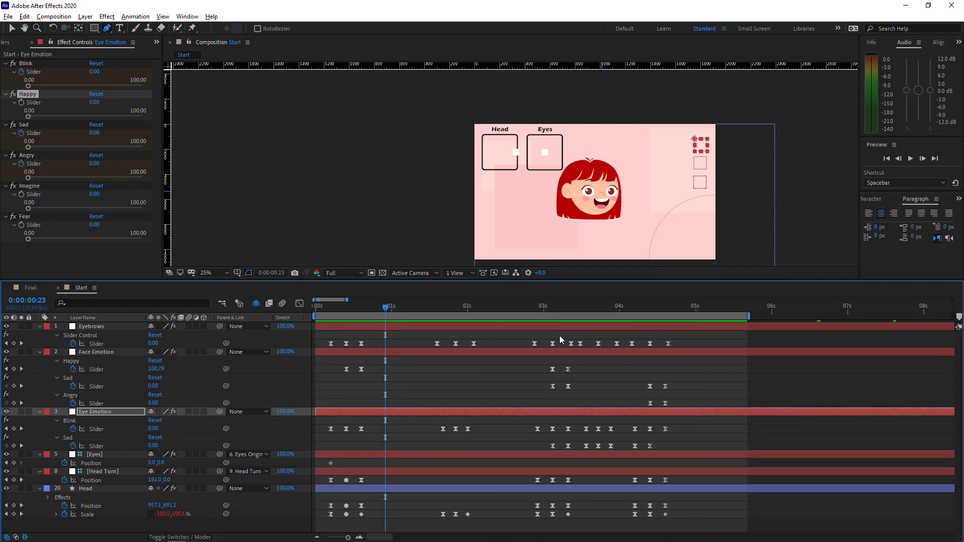
Step: Collapse the revealed properties of all layers in the Start composition's timeline
{"action": "key", "text": "ctrl+a"}
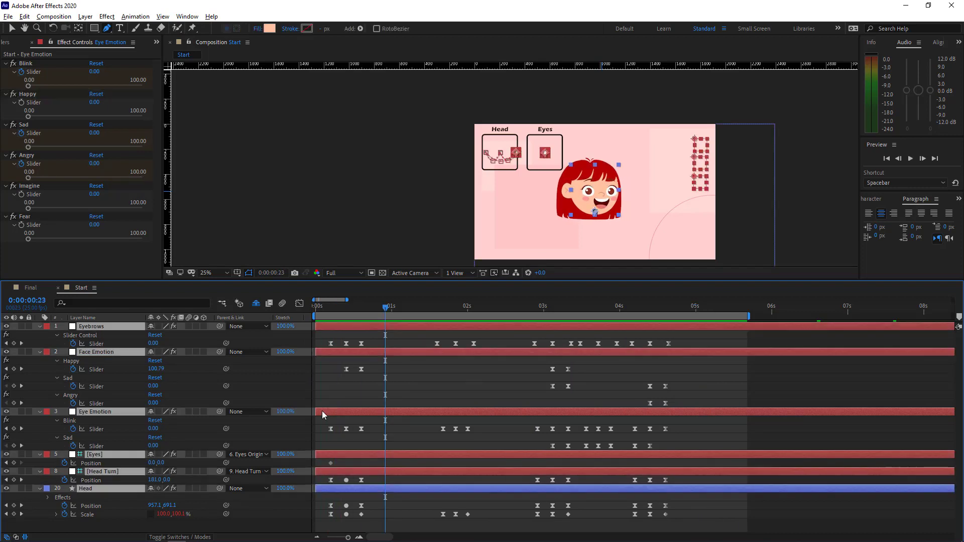
{"action": "left_click", "coordinate": [40, 352]}
{"action": "left_click", "coordinate": [98, 336]}
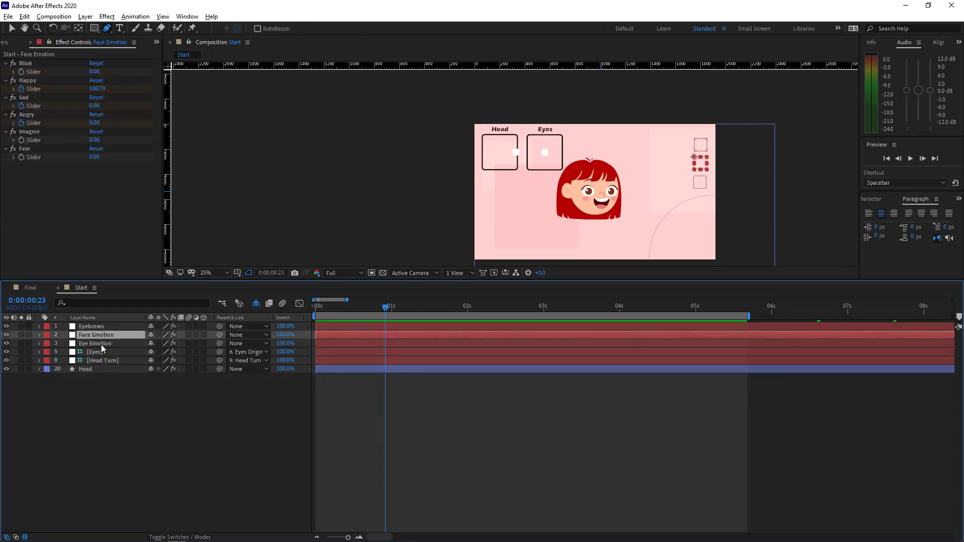
Step: Create interactive UI sliders from the Eye Emotion layer with Joysticks 'n Sliders
{"action": "left_click", "coordinate": [101, 344]}
{"action": "key", "text": "v"}
{"action": "left_click", "coordinate": [156, 42]}
{"action": "left_click", "coordinate": [200, 96]}
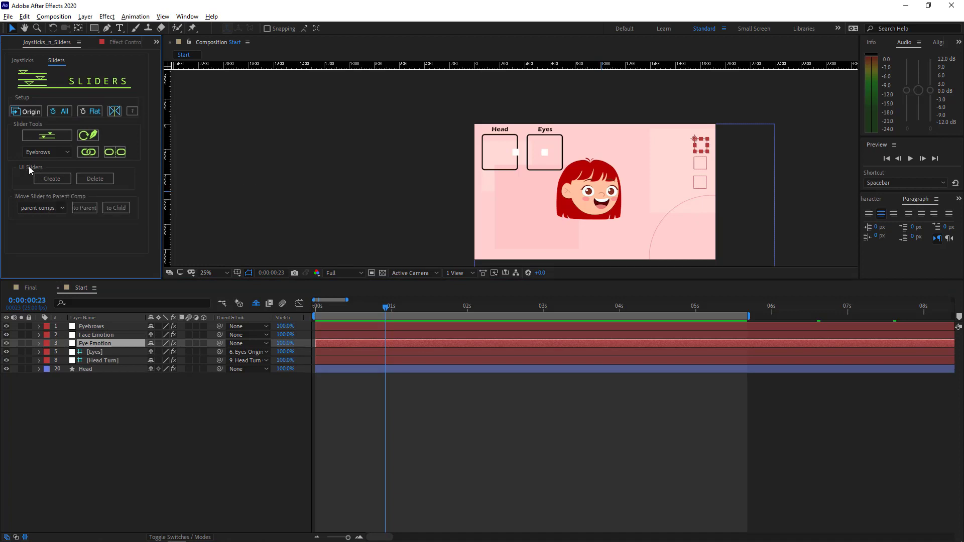
{"action": "left_click", "coordinate": [45, 181]}
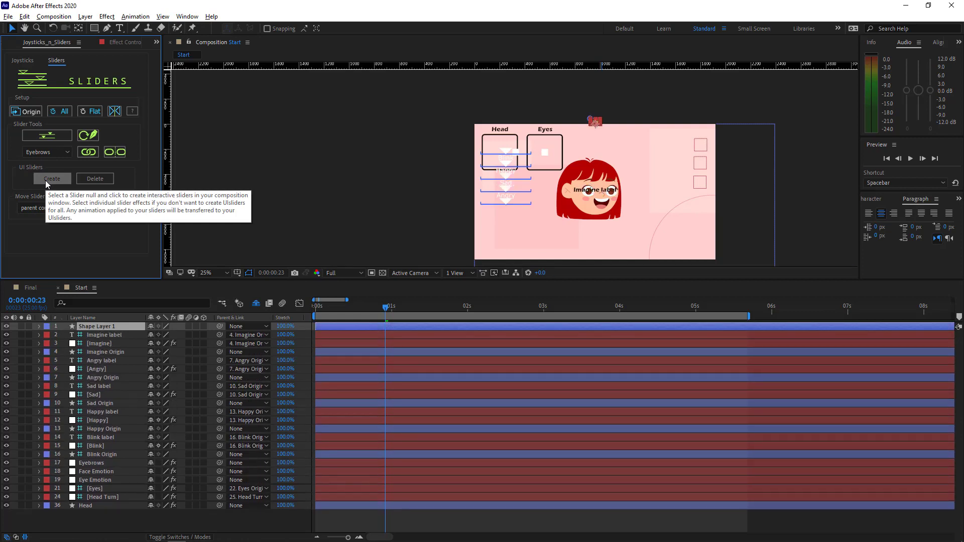
Step: Select the Fear, Imagine, Angry, Sad, Happy and Blink Origin layers and move them together to below the Head joystick
{"action": "left_click", "coordinate": [103, 343]}
{"action": "left_click", "coordinate": [116, 369], "text": "ctrl"}
{"action": "left_click", "coordinate": [120, 395], "text": "ctrl"}
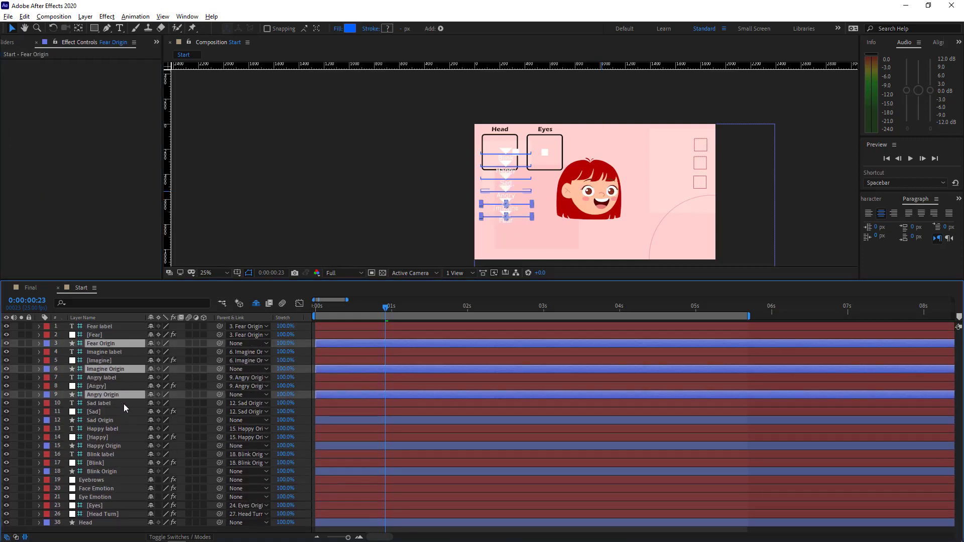
{"action": "left_click", "coordinate": [105, 422], "text": "ctrl"}
{"action": "left_click", "coordinate": [104, 437], "text": "ctrl"}
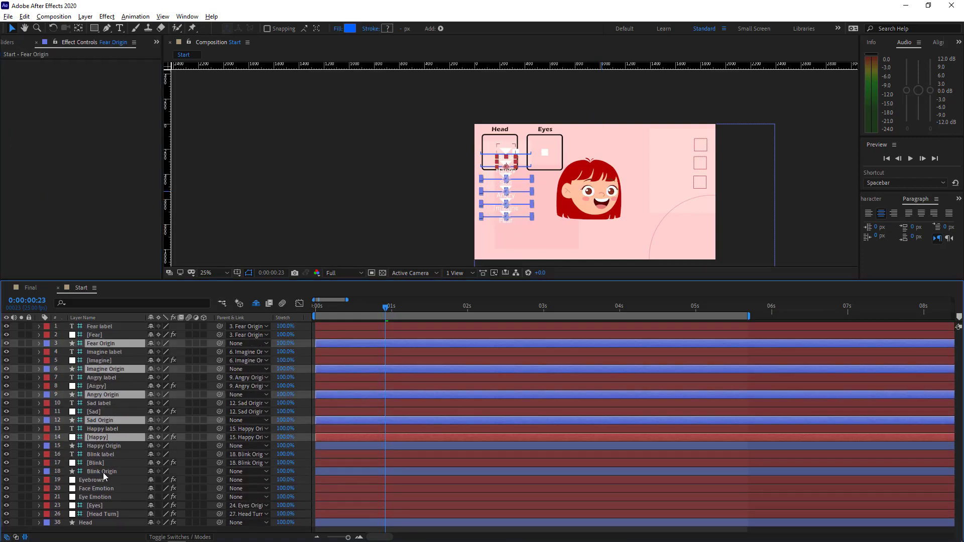
{"action": "left_click", "coordinate": [94, 437], "text": "ctrl"}
{"action": "left_click", "coordinate": [104, 446], "text": "ctrl"}
{"action": "left_click", "coordinate": [103, 472], "text": "ctrl"}
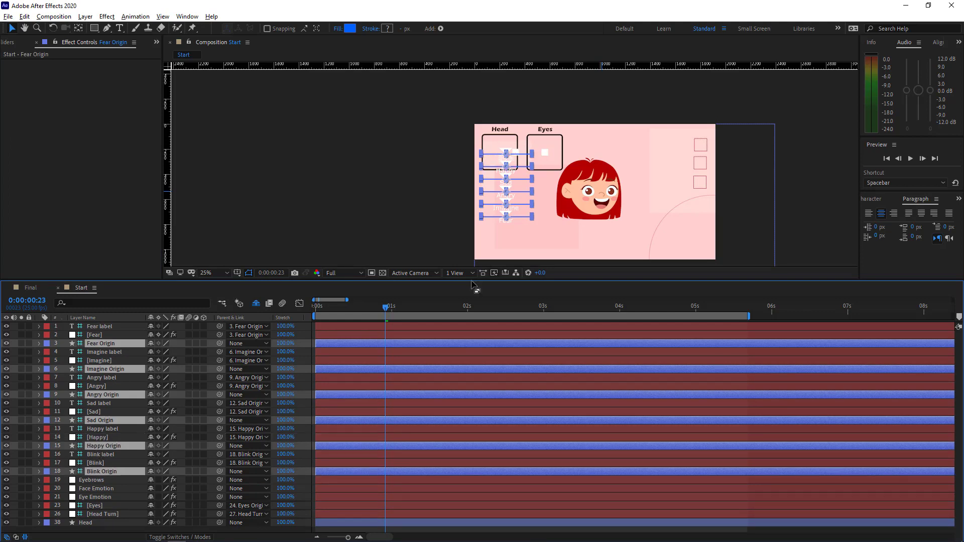
{"action": "left_click", "coordinate": [503, 95]}
{"action": "left_click_drag", "start_coordinate": [536, 193], "coordinate": [511, 172]}
{"action": "key", "text": "v"}
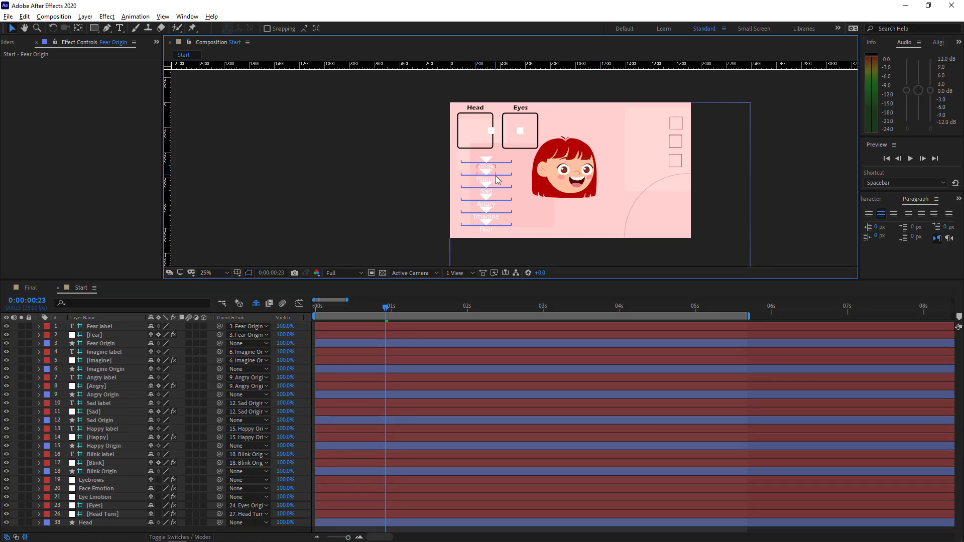
Step: Turn off Negative Slider Values in the Slider Options of the Blink controller
{"action": "scroll", "coordinate": [496, 178], "scroll_direction": "up", "scroll_amount": 2}
{"action": "scroll", "coordinate": [496, 176], "scroll_direction": "down", "scroll_amount": 2}
{"action": "scroll", "coordinate": [488, 188], "scroll_direction": "up", "scroll_amount": 2}
{"action": "left_click", "coordinate": [500, 161]}
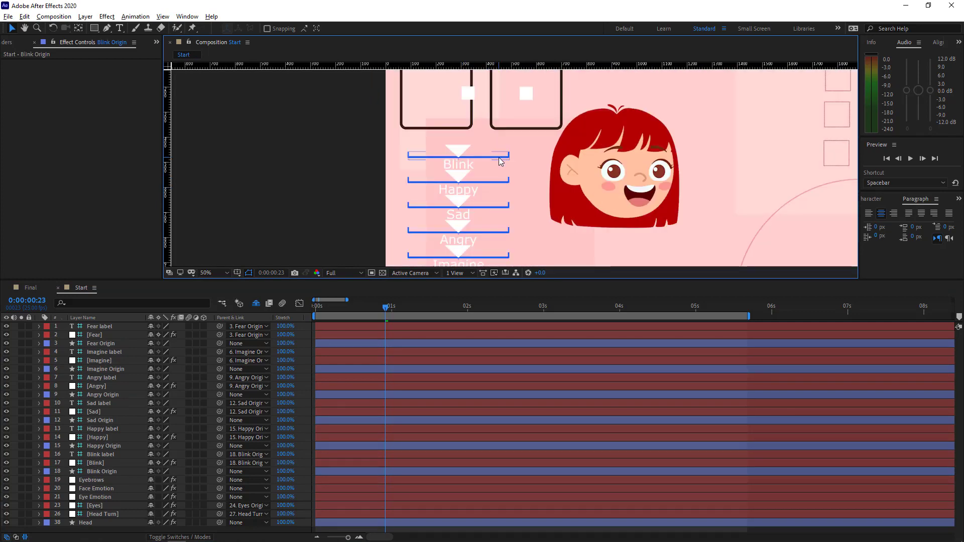
{"action": "left_click", "coordinate": [102, 465]}
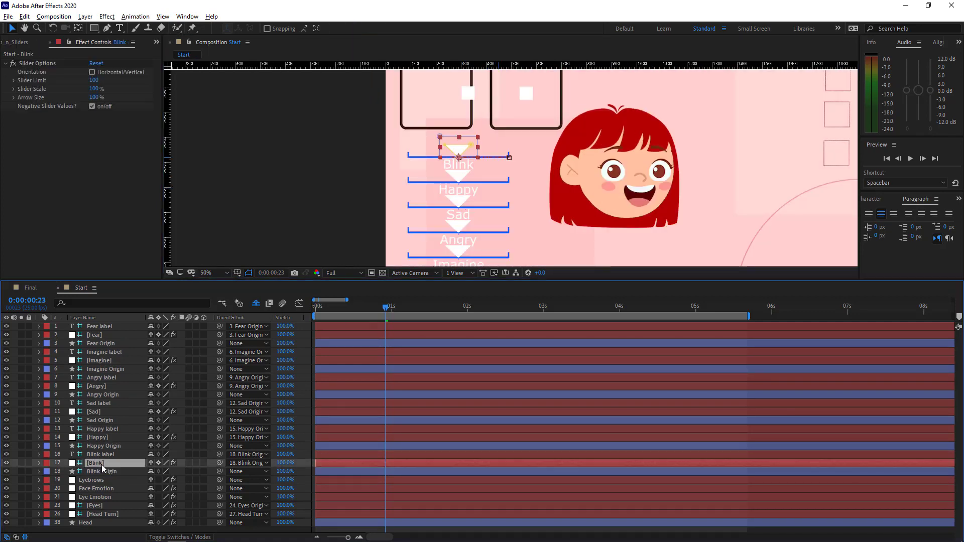
{"action": "left_click", "coordinate": [91, 106]}
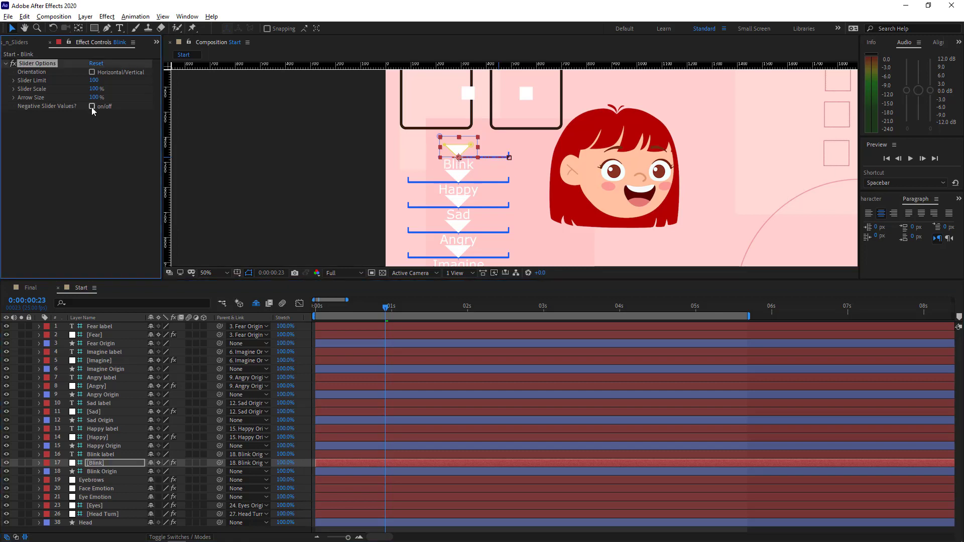
Step: Hide the HitDetection, CenterLine and OuterLine groups in the contents of the Blink Origin shape layer
{"action": "left_click", "coordinate": [493, 161]}
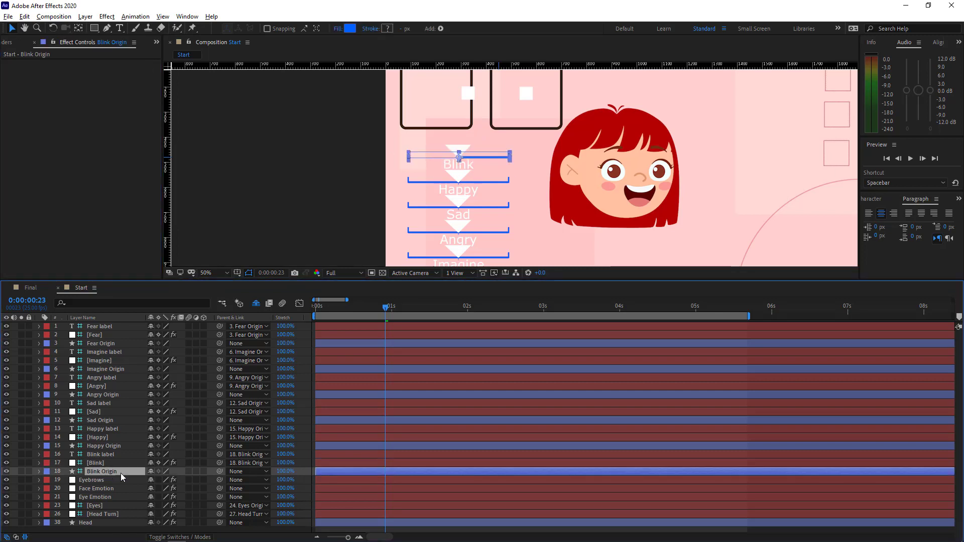
{"action": "scroll", "coordinate": [76, 441], "scroll_direction": "down", "scroll_amount": 1}
{"action": "left_click", "coordinate": [48, 468]}
{"action": "scroll", "coordinate": [66, 464], "scroll_direction": "down", "scroll_amount": 1}
{"action": "left_click", "coordinate": [81, 452]}
{"action": "left_click", "coordinate": [82, 470], "text": "shift"}
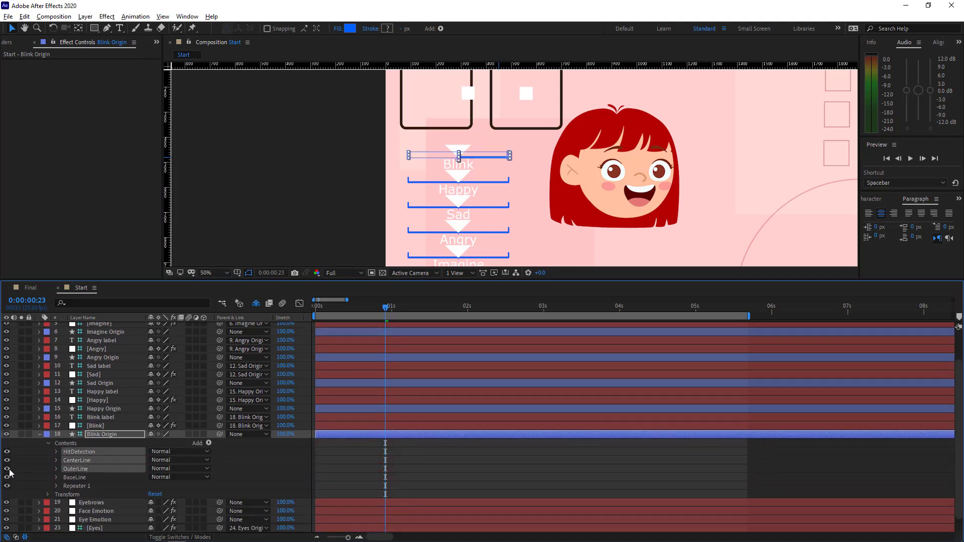
{"action": "left_click", "coordinate": [7, 469]}
Step: Disable the Size and Roundness expressions on Blink Origin's BaseLine rectangle, setting its size to 100 by 5 and roundness to 10
{"action": "left_click", "coordinate": [56, 477]}
{"action": "scroll", "coordinate": [75, 469], "scroll_direction": "down", "scroll_amount": 1}
{"action": "left_click", "coordinate": [83, 460]}
{"action": "left_click", "coordinate": [65, 461]}
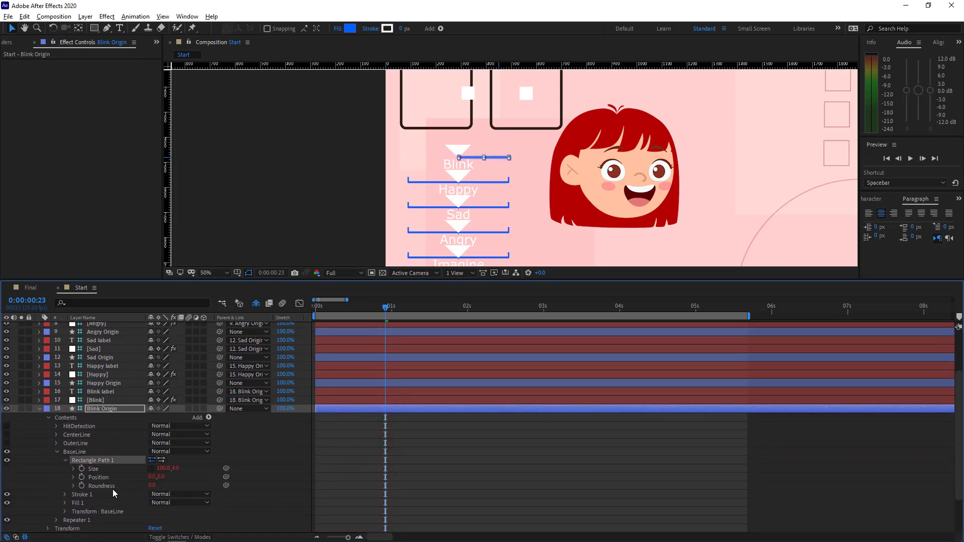
{"action": "left_click", "coordinate": [81, 486], "text": "alt"}
{"action": "left_click", "coordinate": [82, 468], "text": "alt"}
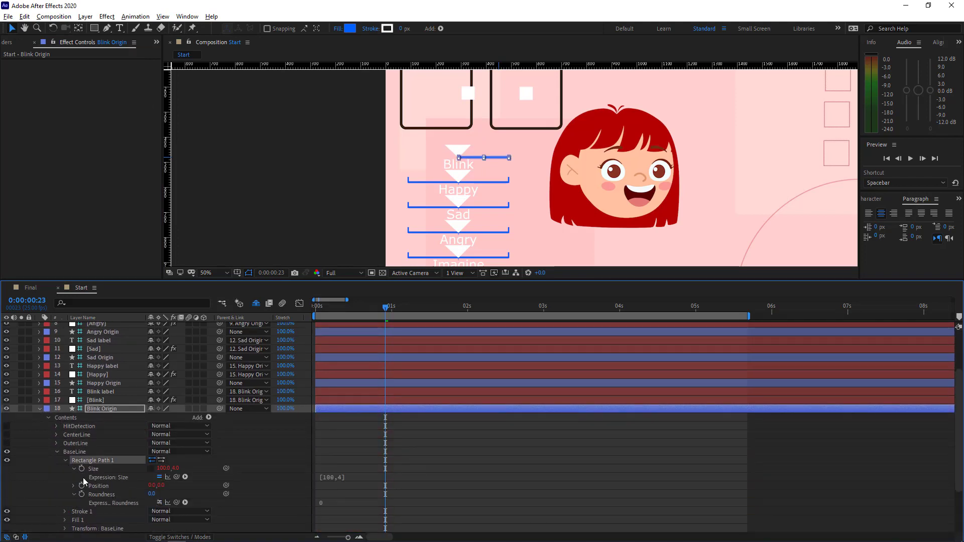
{"action": "type", "text": "10"}
{"action": "left_click", "coordinate": [201, 490]}
{"action": "left_click", "coordinate": [175, 469]}
{"action": "type", "text": "5"}
{"action": "left_click", "coordinate": [221, 465]}
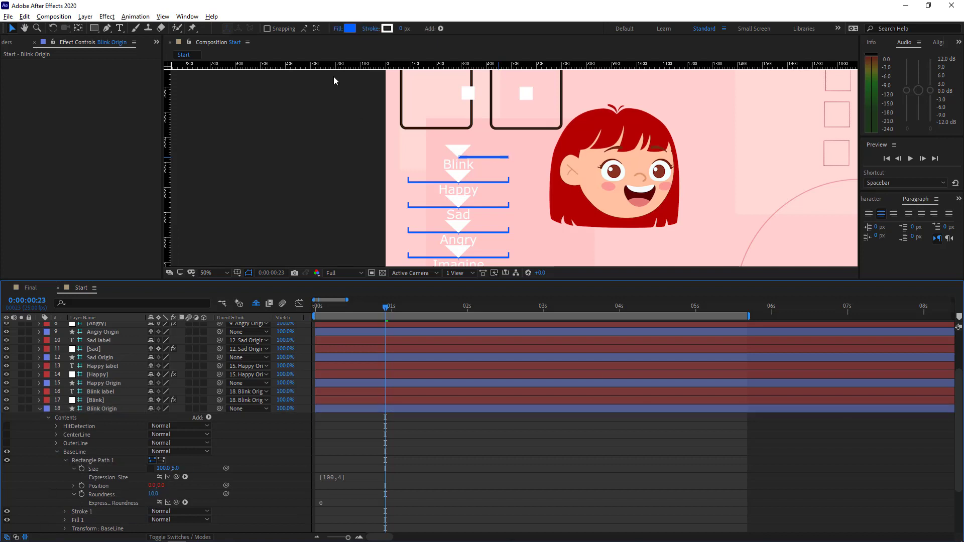
Step: Change the Blink slider line's fill to the dark brown sampled from the Head joystick frame
{"action": "left_click", "coordinate": [494, 158]}
{"action": "left_click", "coordinate": [350, 29]}
{"action": "left_click", "coordinate": [249, 139]}
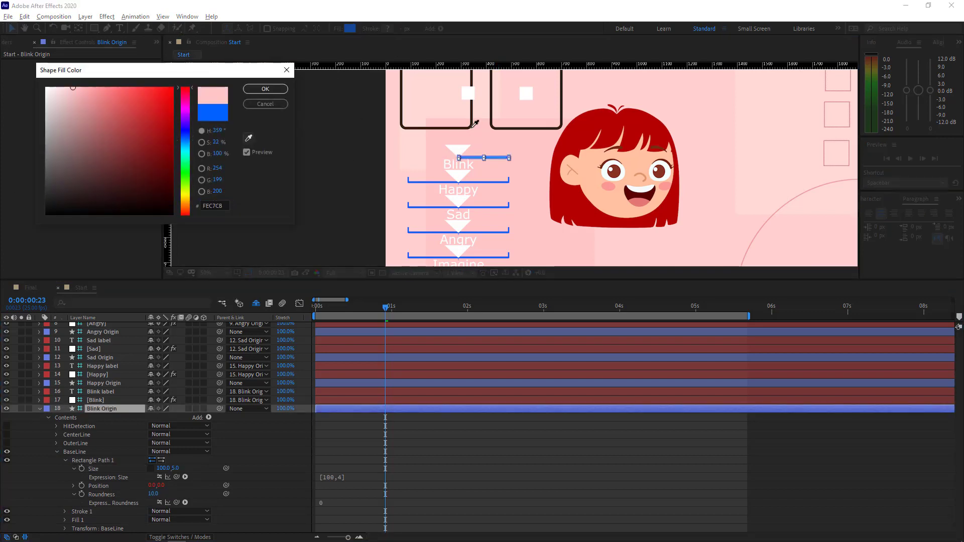
{"action": "left_click", "coordinate": [465, 127]}
{"action": "left_click", "coordinate": [266, 89]}
{"action": "left_click", "coordinate": [37, 469]}
Step: Set the Blink label's font to Eras Bold ITC and its fill to the dark brown sampled from the Eyes joystick frame
{"action": "left_click", "coordinate": [458, 171]}
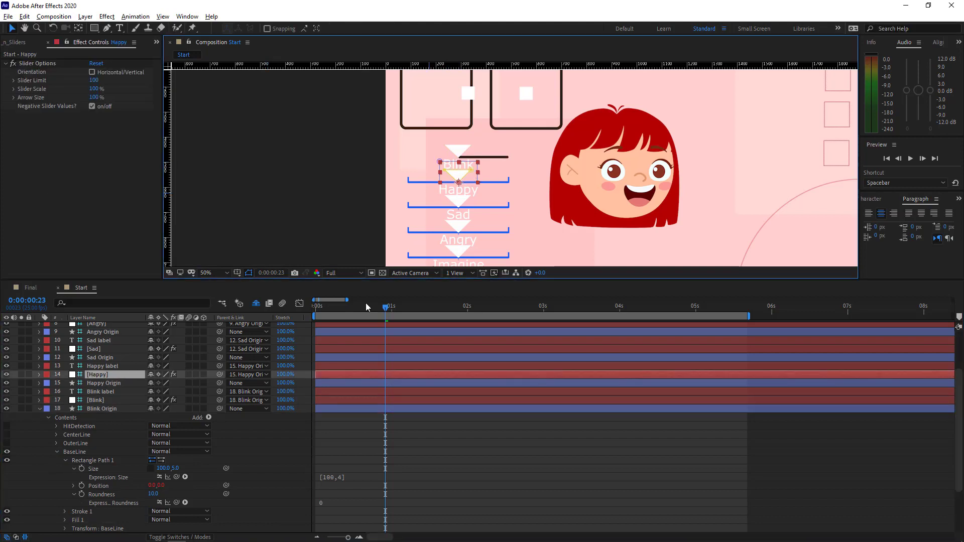
{"action": "left_click", "coordinate": [452, 164]}
{"action": "left_click", "coordinate": [877, 198]}
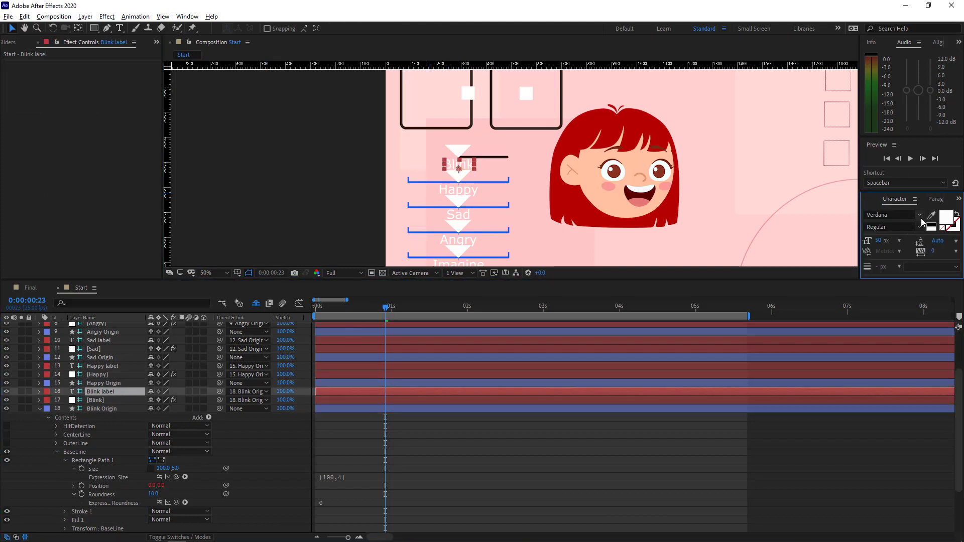
{"action": "left_click", "coordinate": [920, 216]}
{"action": "left_click", "coordinate": [791, 227]}
{"action": "left_click", "coordinate": [805, 265]}
{"action": "left_click", "coordinate": [932, 216]}
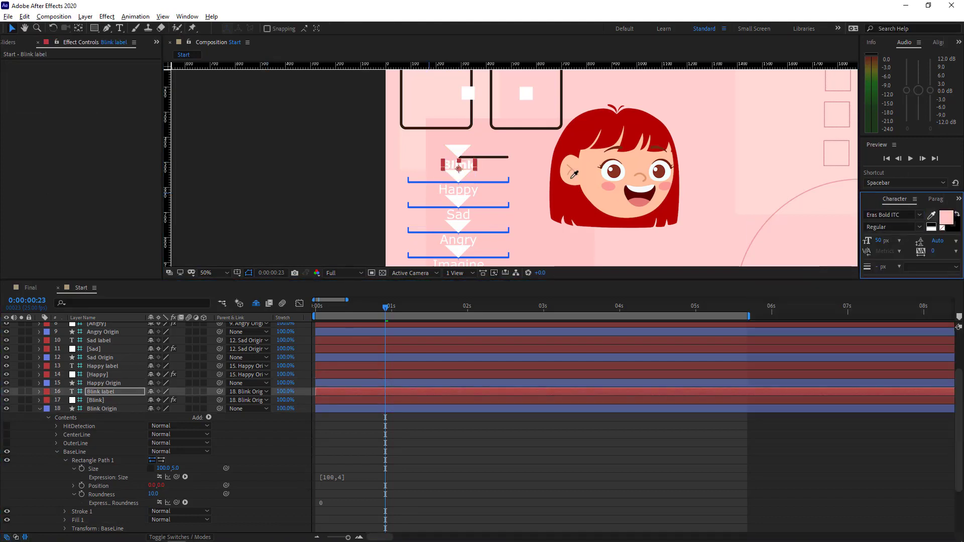
{"action": "left_click", "coordinate": [519, 125]}
Step: Switch to the Final composition and fit it in the viewer to examine the finished joystick and slider panels
{"action": "left_click", "coordinate": [97, 408]}
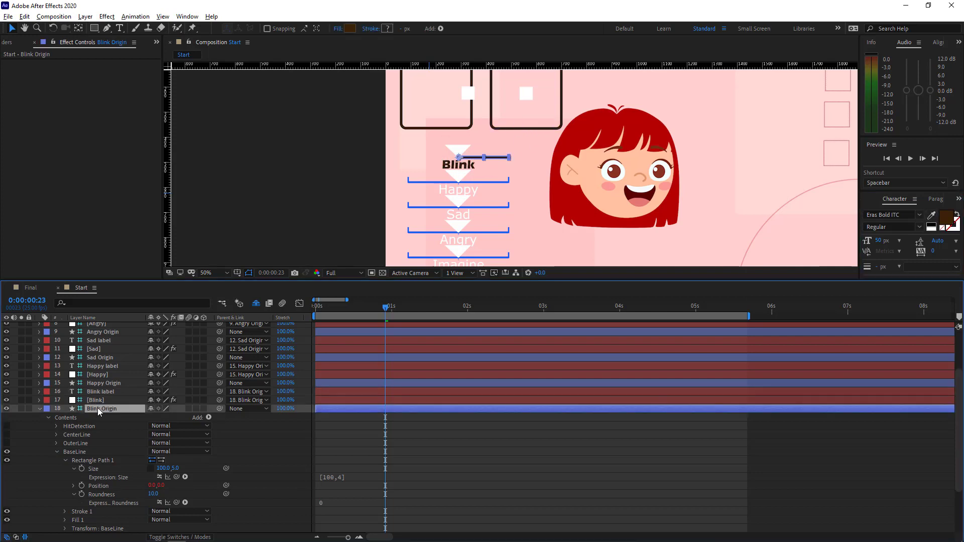
{"action": "scroll", "coordinate": [517, 190], "scroll_direction": "down", "scroll_amount": 2}
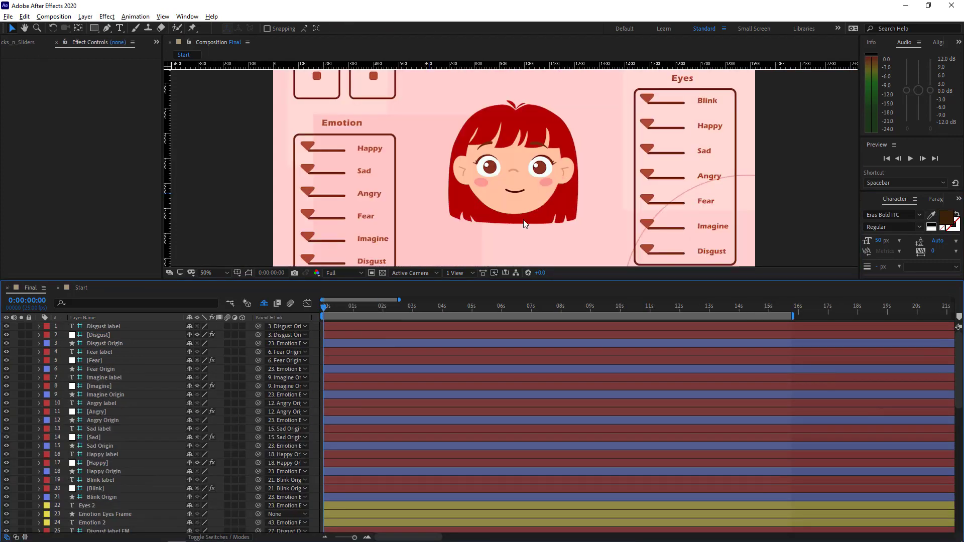
{"action": "left_click", "coordinate": [213, 273]}
{"action": "left_click", "coordinate": [218, 283]}
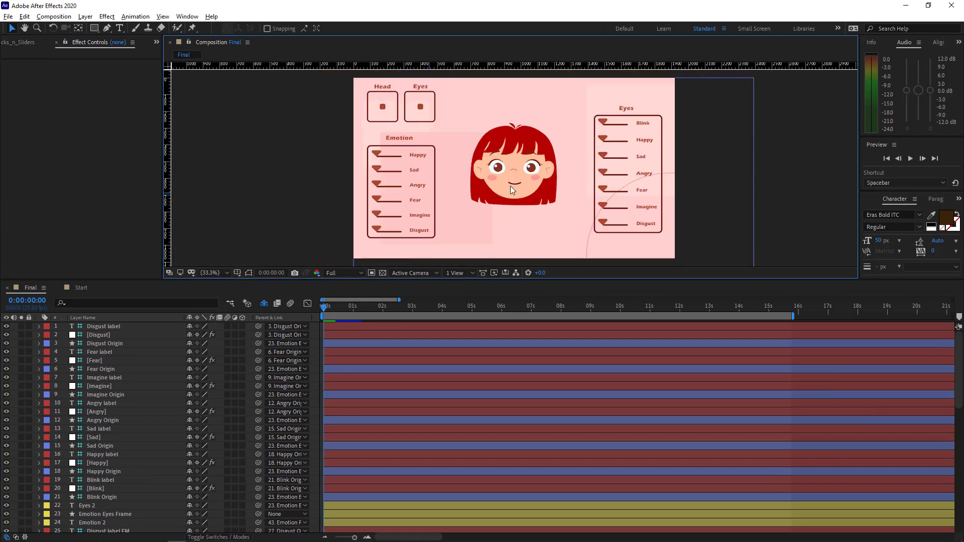
{"action": "left_click", "coordinate": [664, 177]}
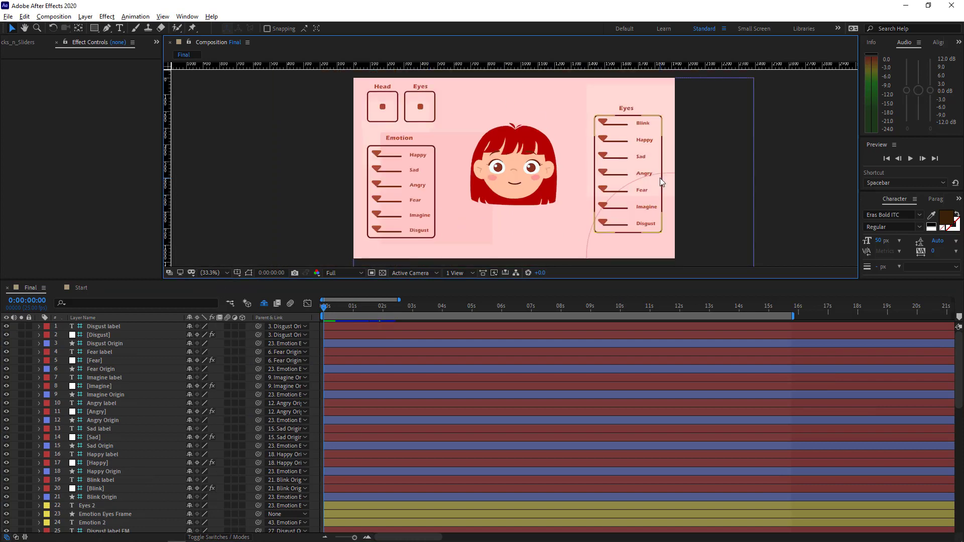